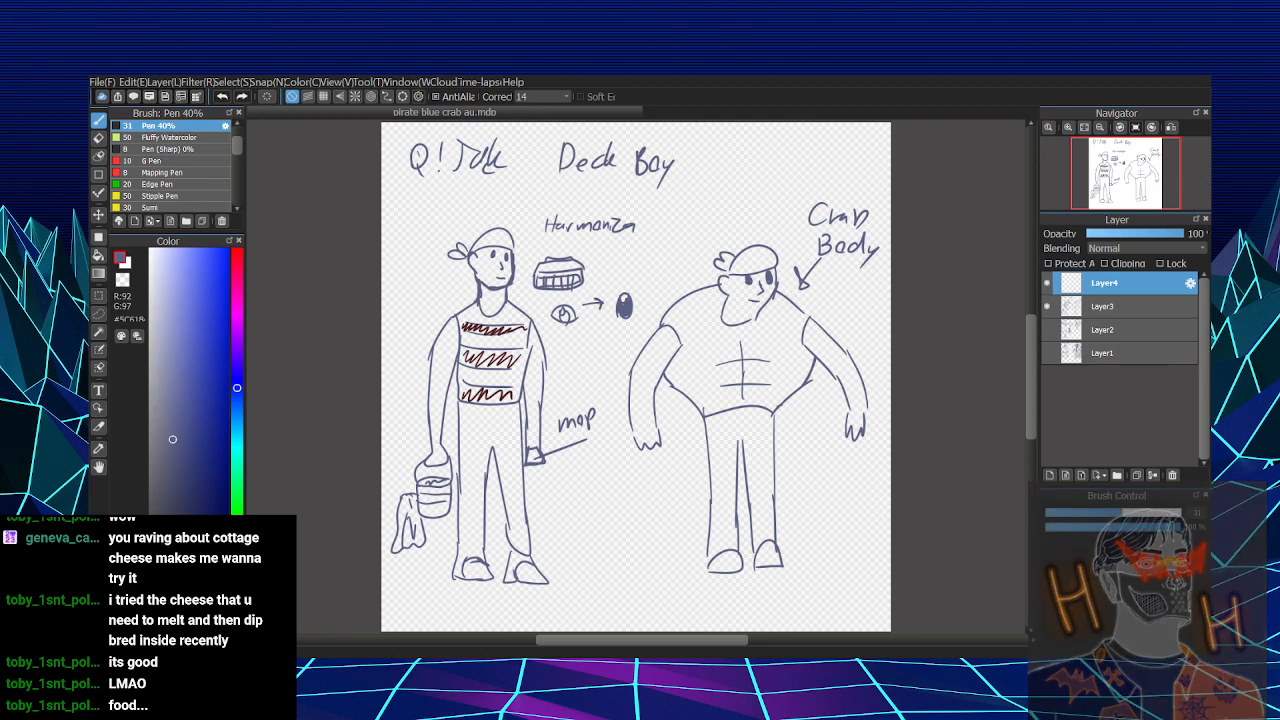
- Hide Layer4 and Layer3, show Layer1, and examine its stone crab and blue lobster character sketches
left_click(1047, 283)
left_click(1047, 306)
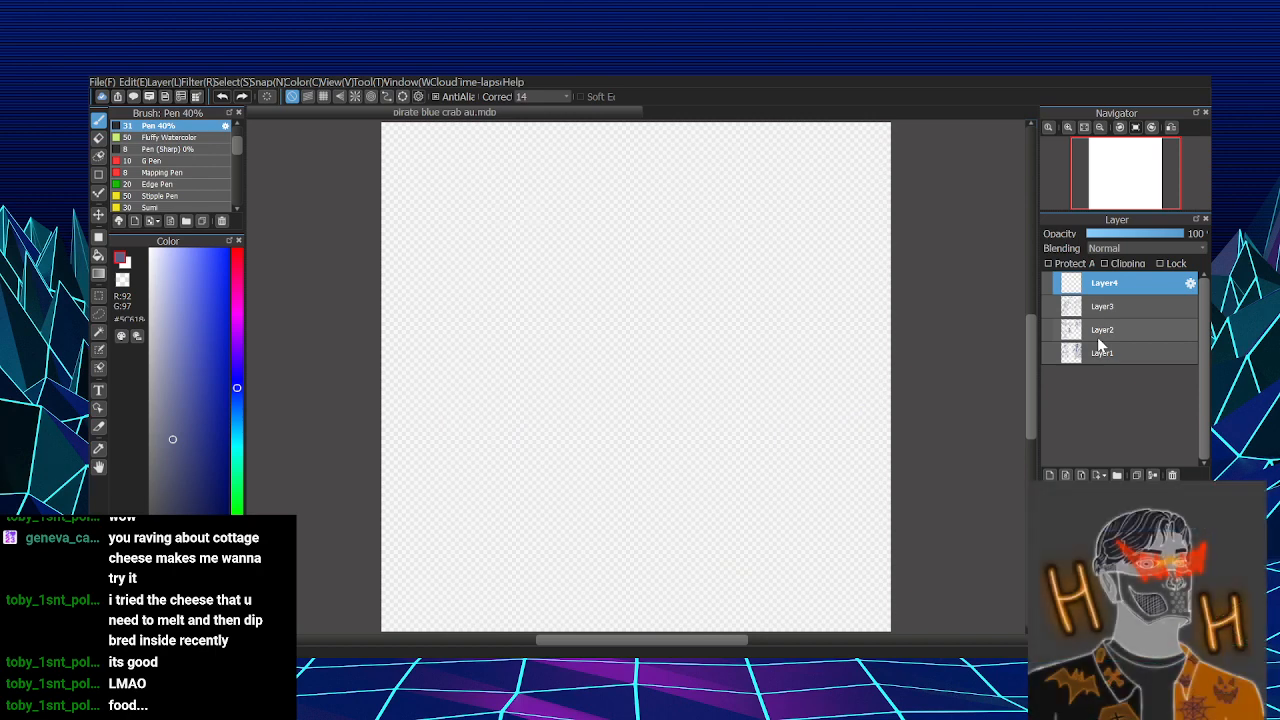
left_click(1047, 352)
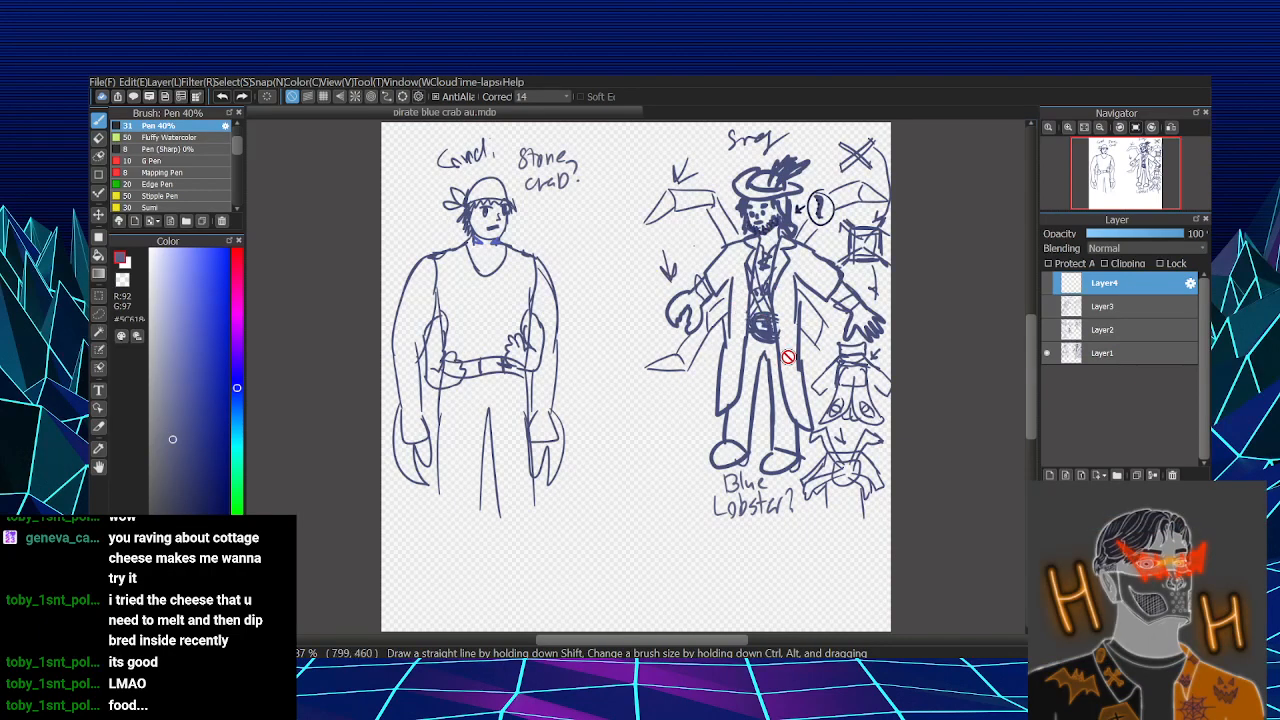
scroll(828, 246, "down", 2)
scroll(829, 246, "up", 3)
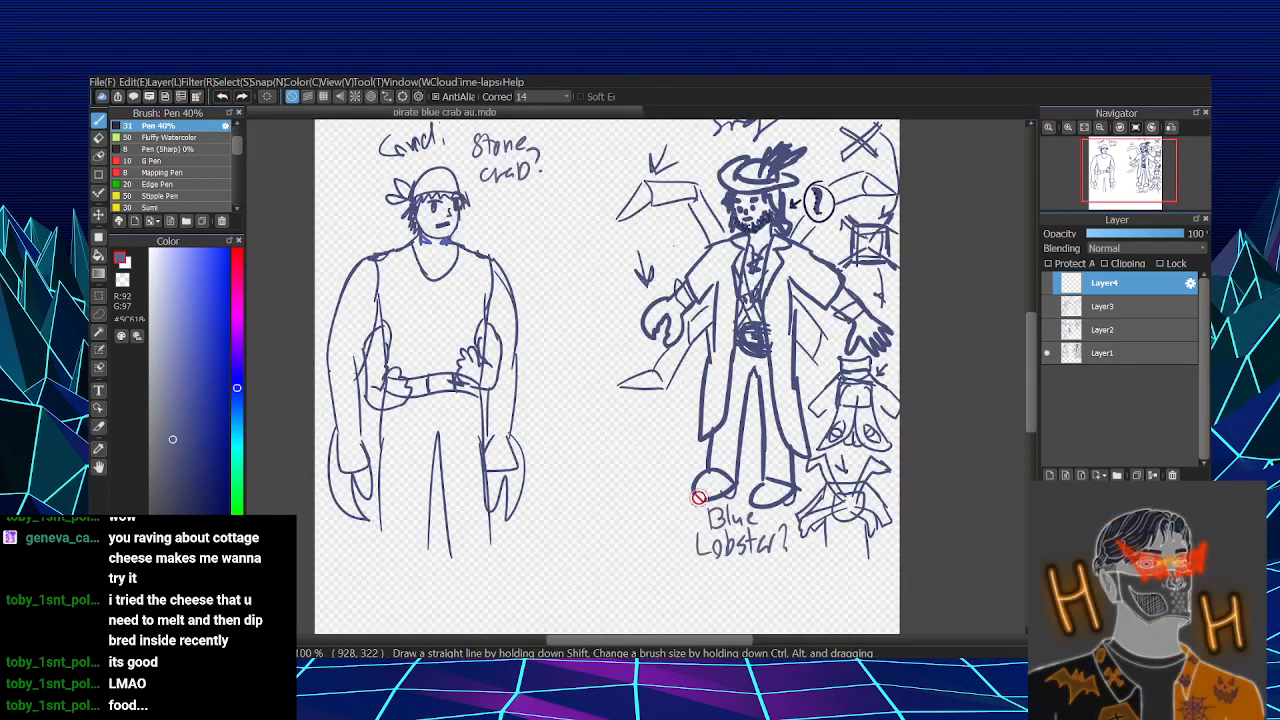
scroll(617, 577, "down", 3)
scroll(750, 377, "up", 3)
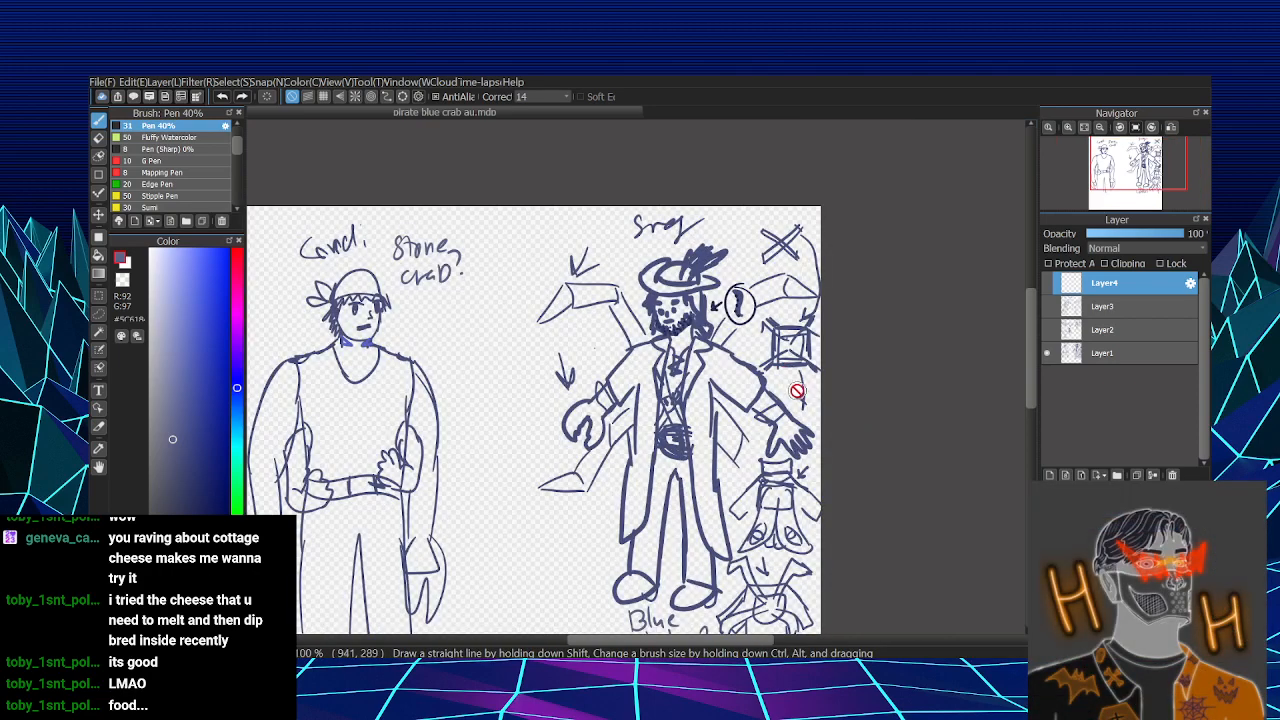
mouse_move(1035, 308)
left_mouse_down()
mouse_move(1034, 335)
mouse_move(1033, 319)
left_mouse_up()
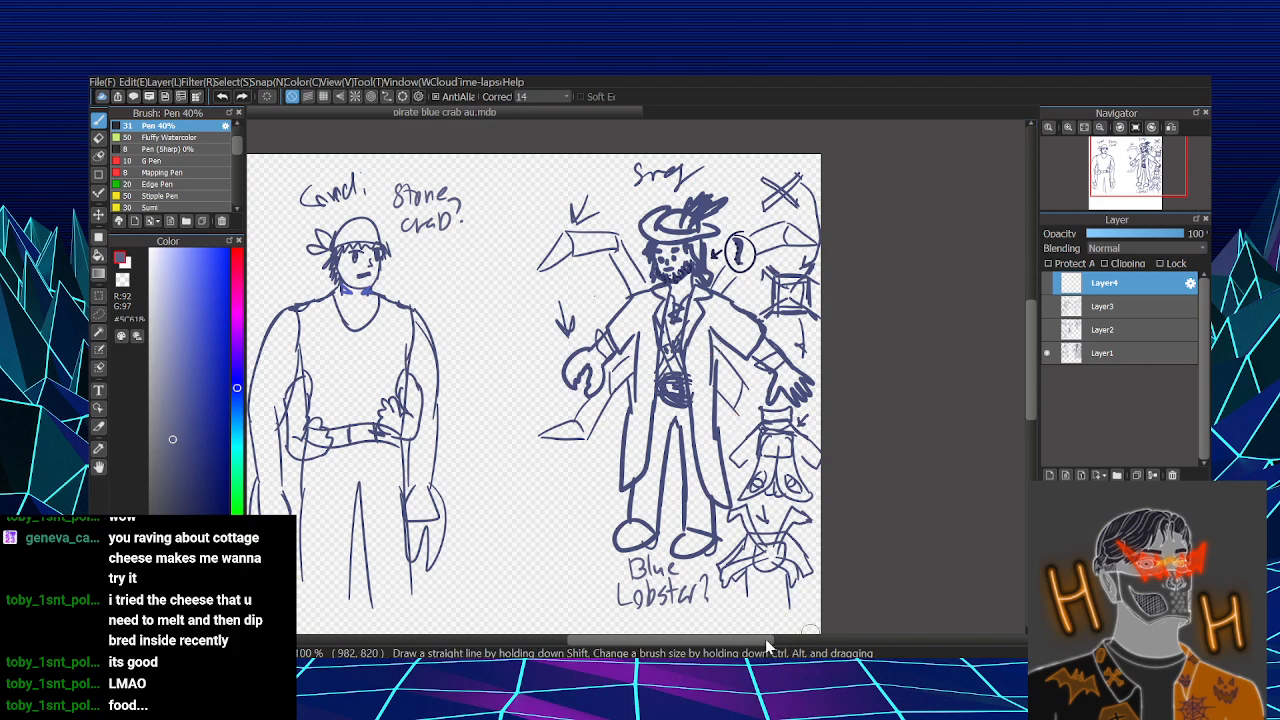
left_click_drag(757, 639, 718, 639)
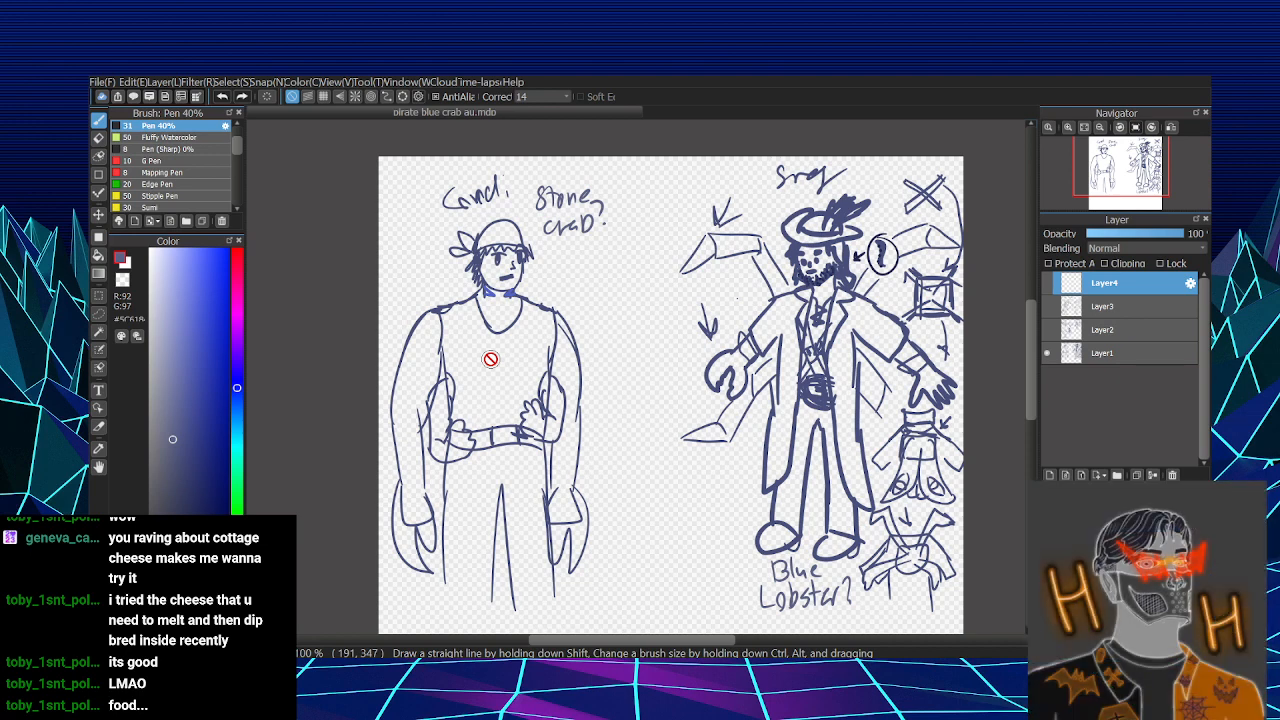
- Show Layer2 in place of Layer1 and examine the cloaked character's face, full body and feathered back view
left_click(1046, 353)
left_click(1046, 329)
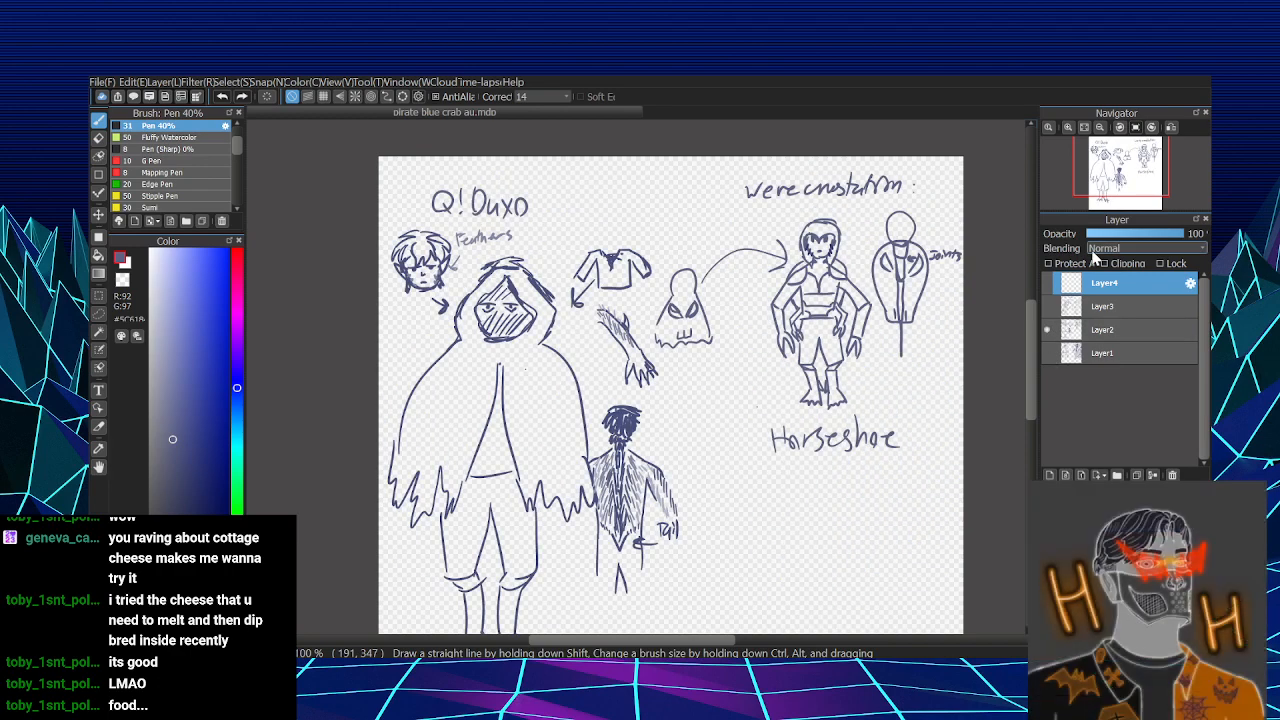
scroll(1033, 337, "down", 3)
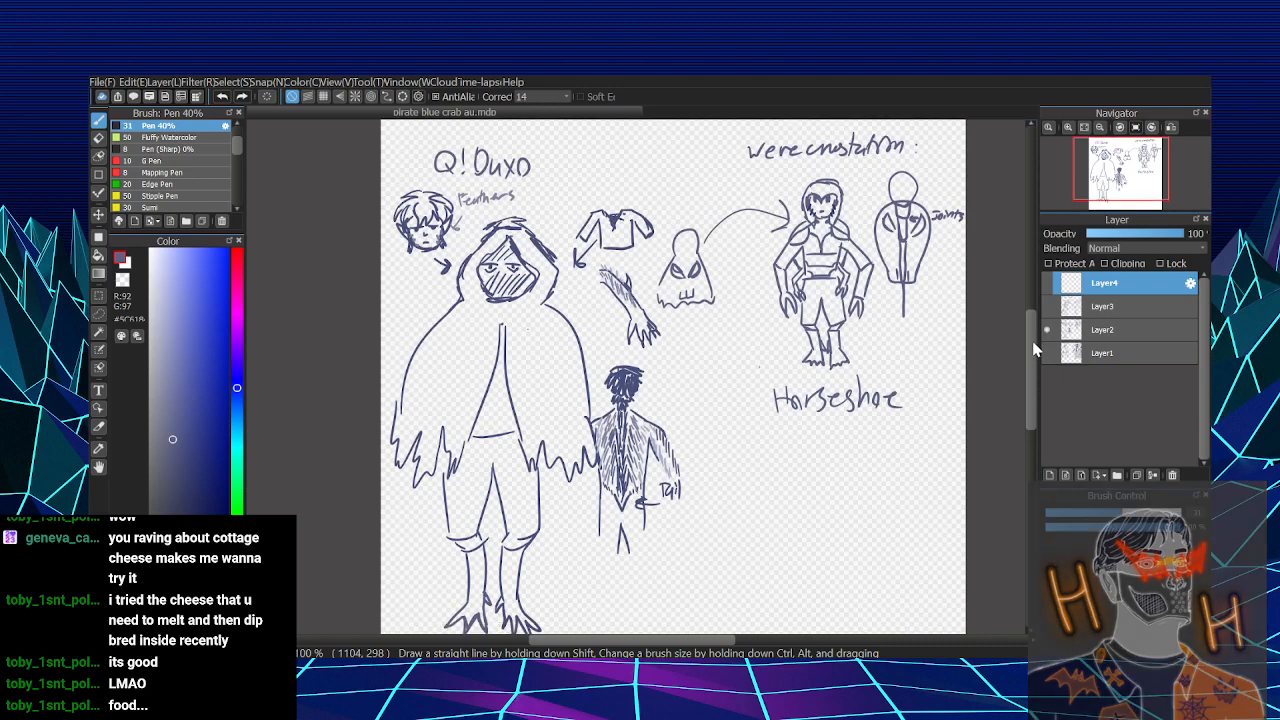
left_click_drag(1033, 342, 1029, 342)
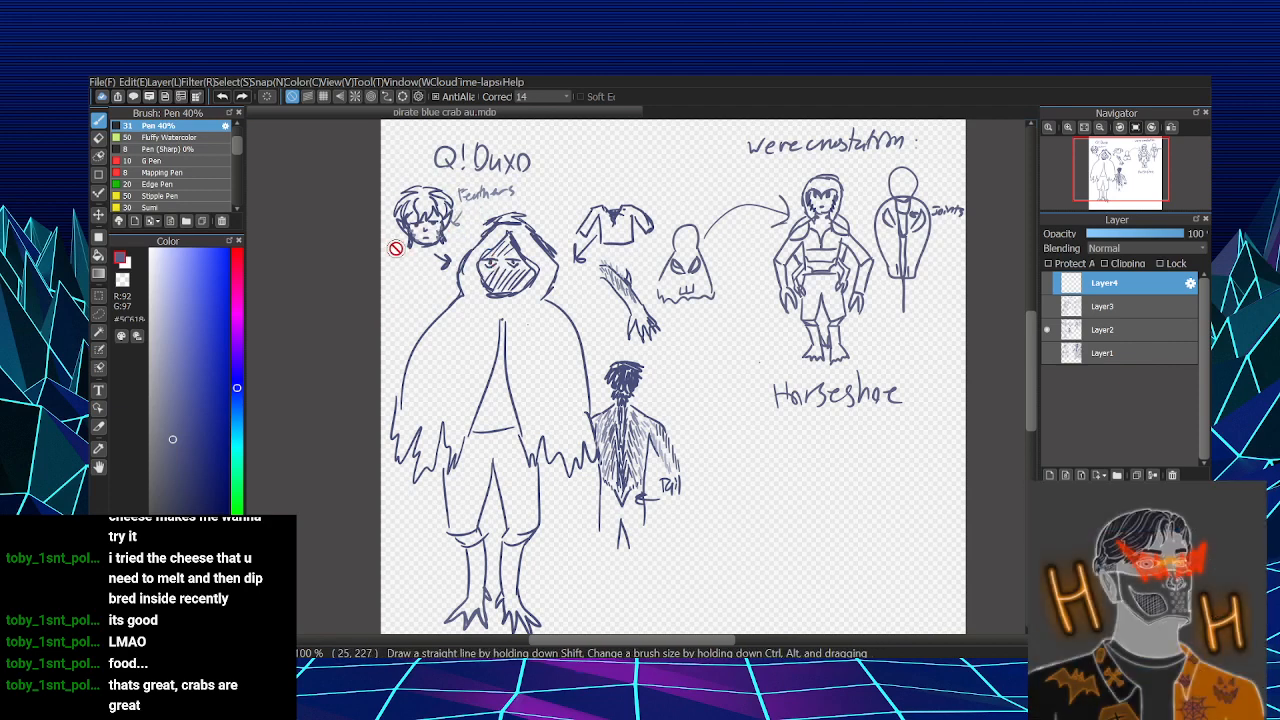
scroll(396, 248, "down", 1)
scroll(389, 240, "up", 6)
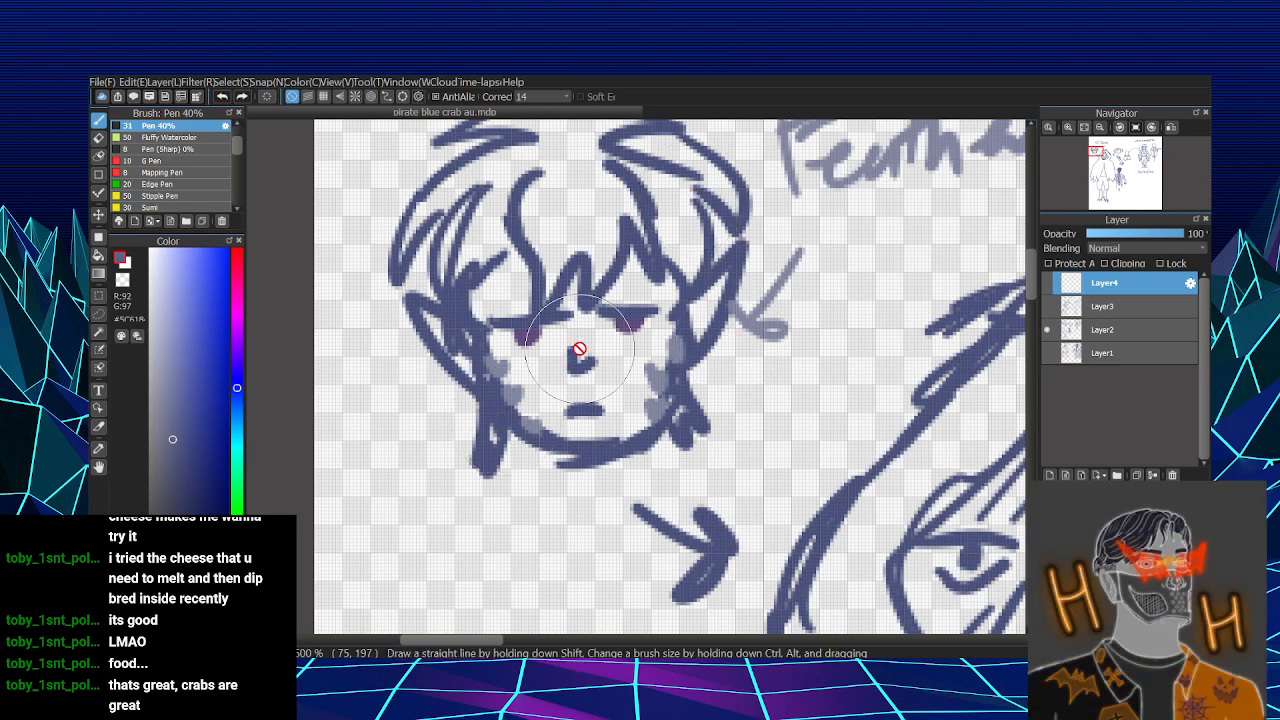
scroll(579, 348, "down", 7)
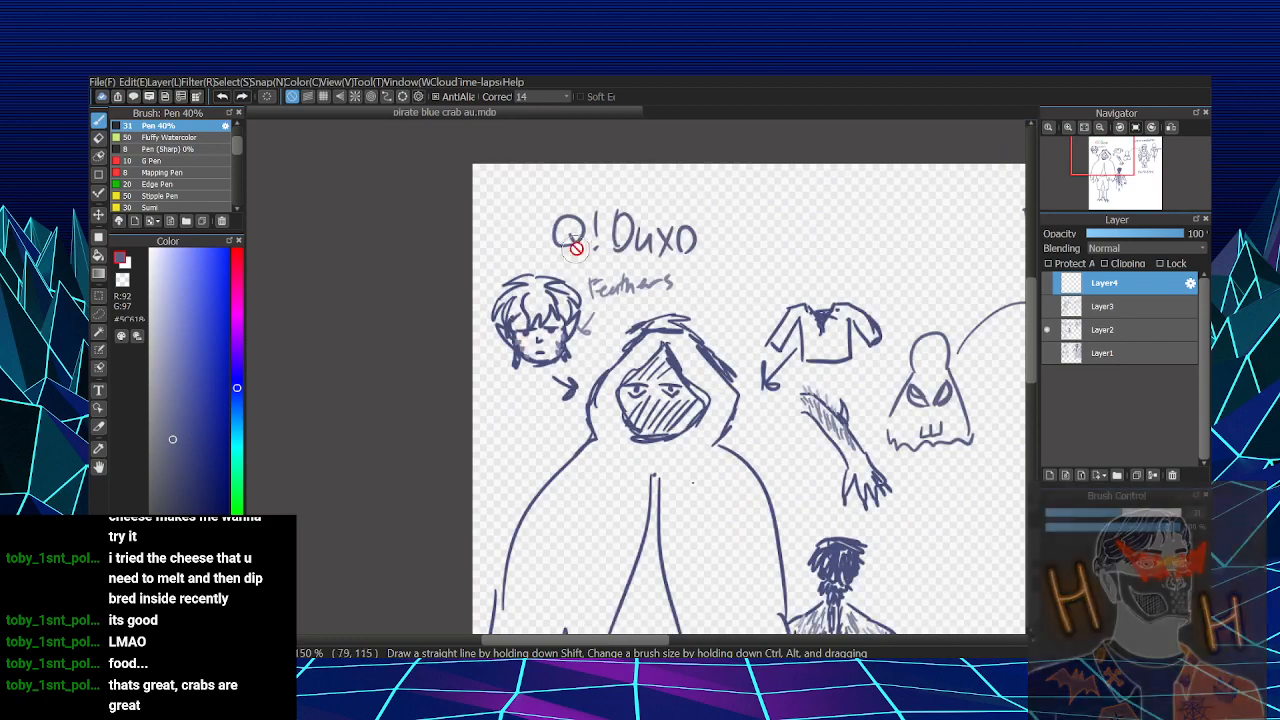
scroll(679, 234, "up", 2)
scroll(648, 275, "down", 2)
scroll(652, 474, "up", 2)
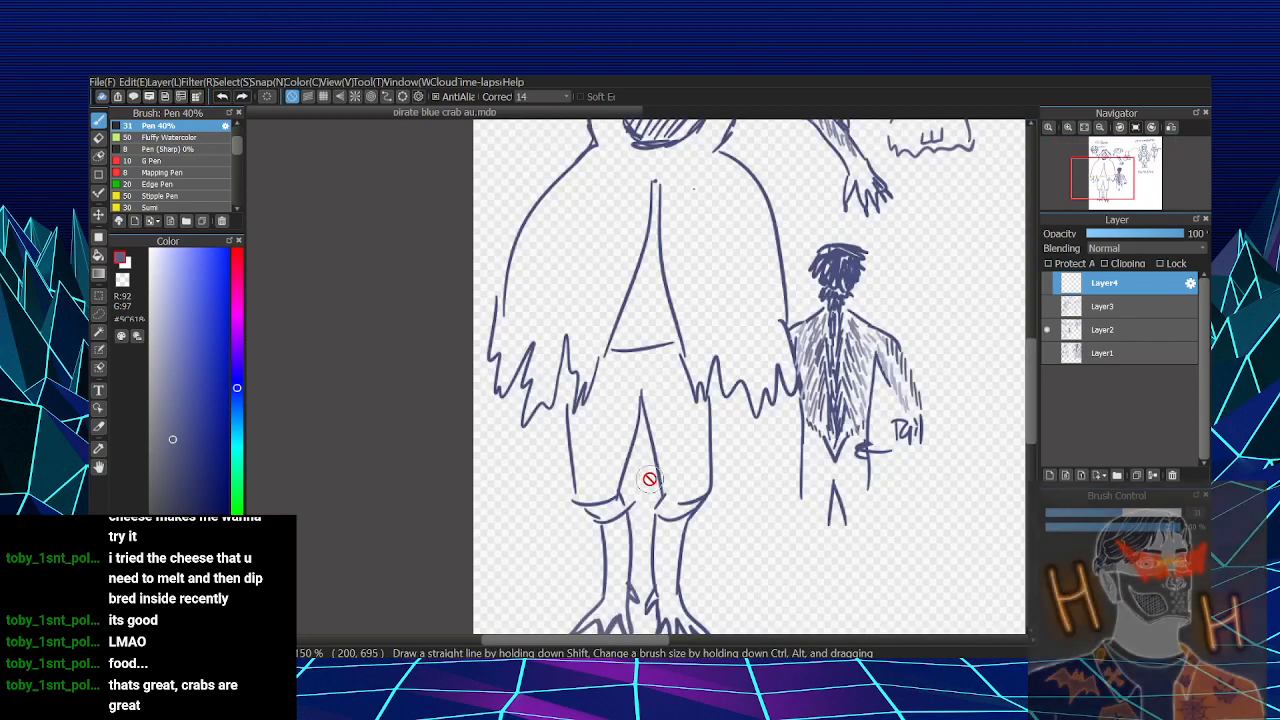
scroll(650, 478, "down", 1)
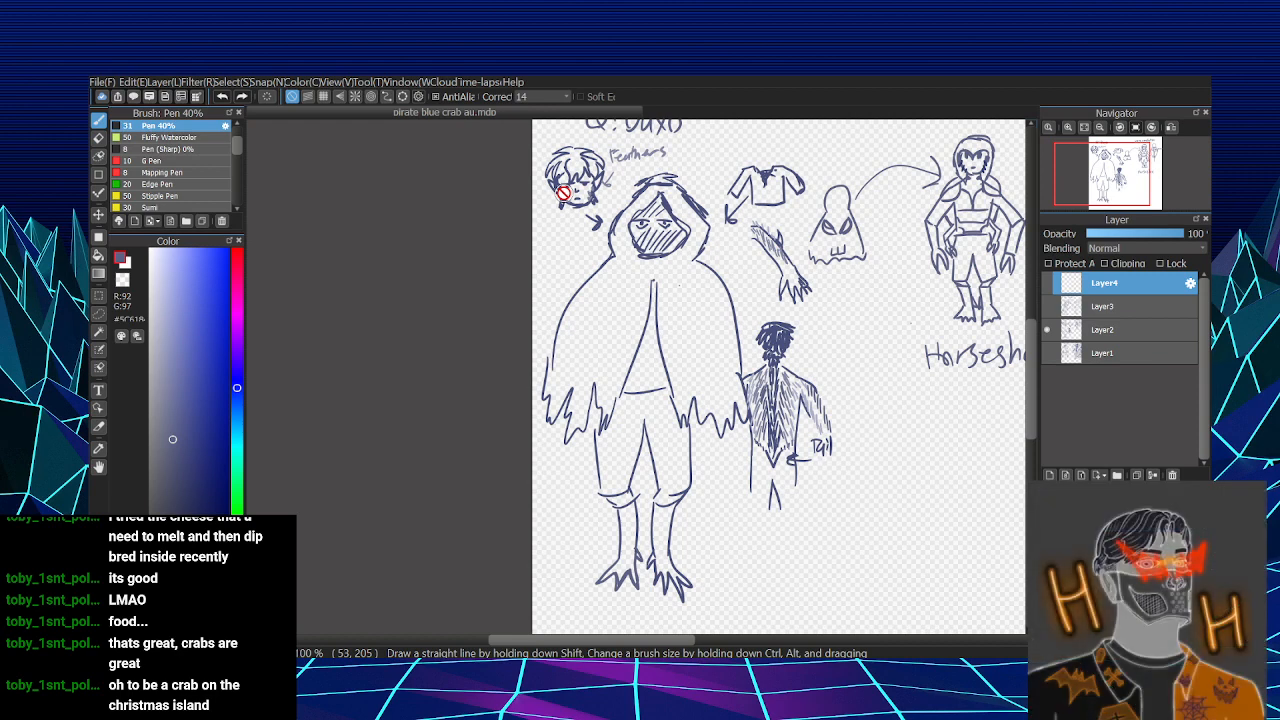
left_click_drag(677, 639, 699, 639)
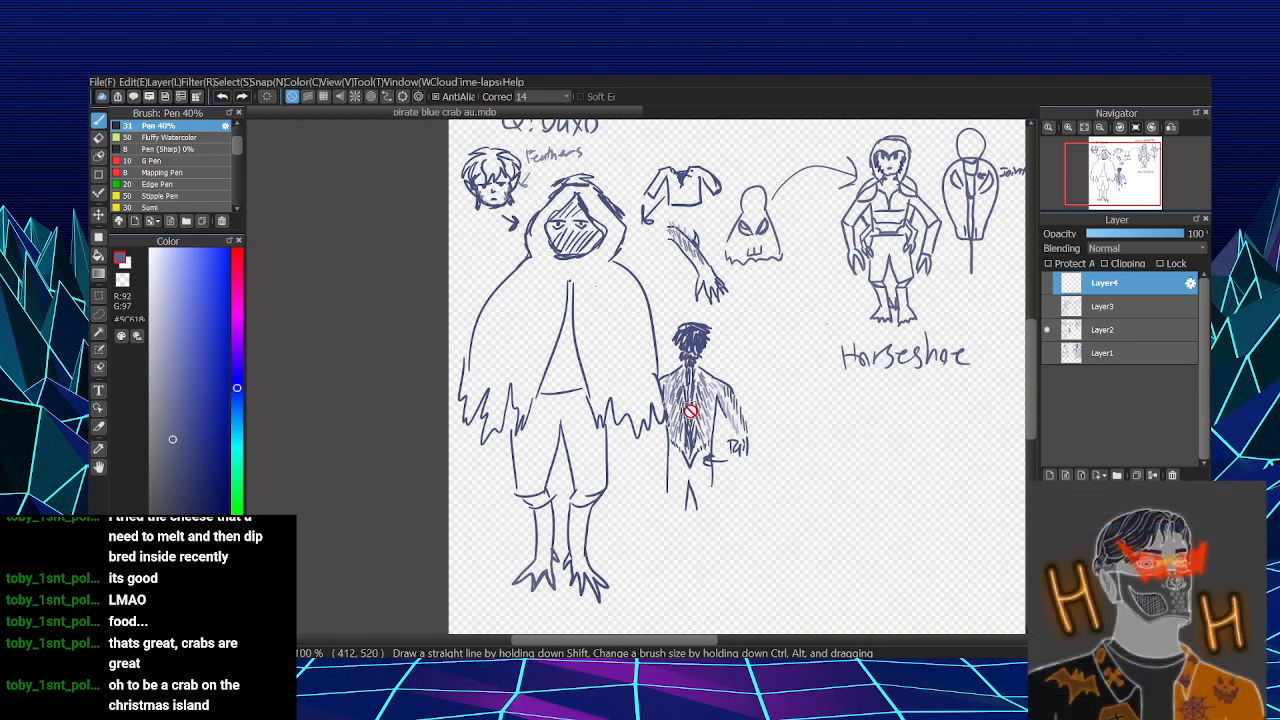
scroll(689, 439, "down", 2)
scroll(691, 435, "up", 5)
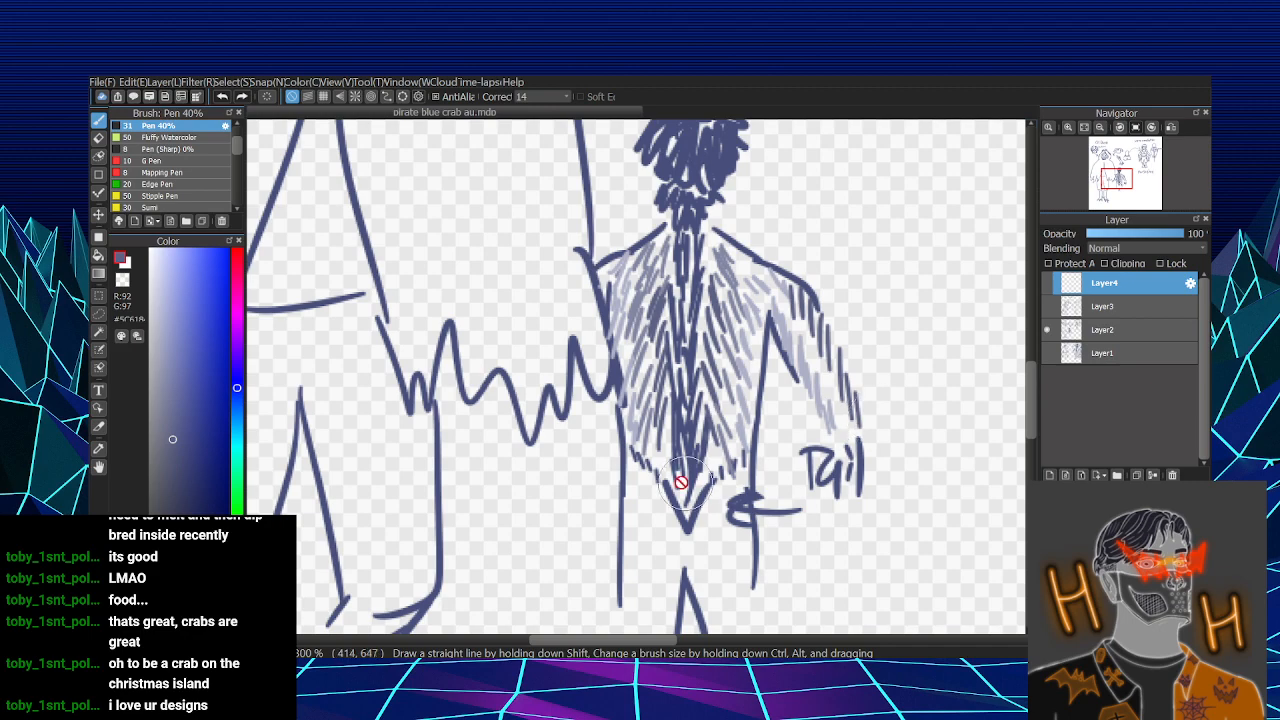
scroll(576, 454, "up", 2)
scroll(514, 480, "down", 5)
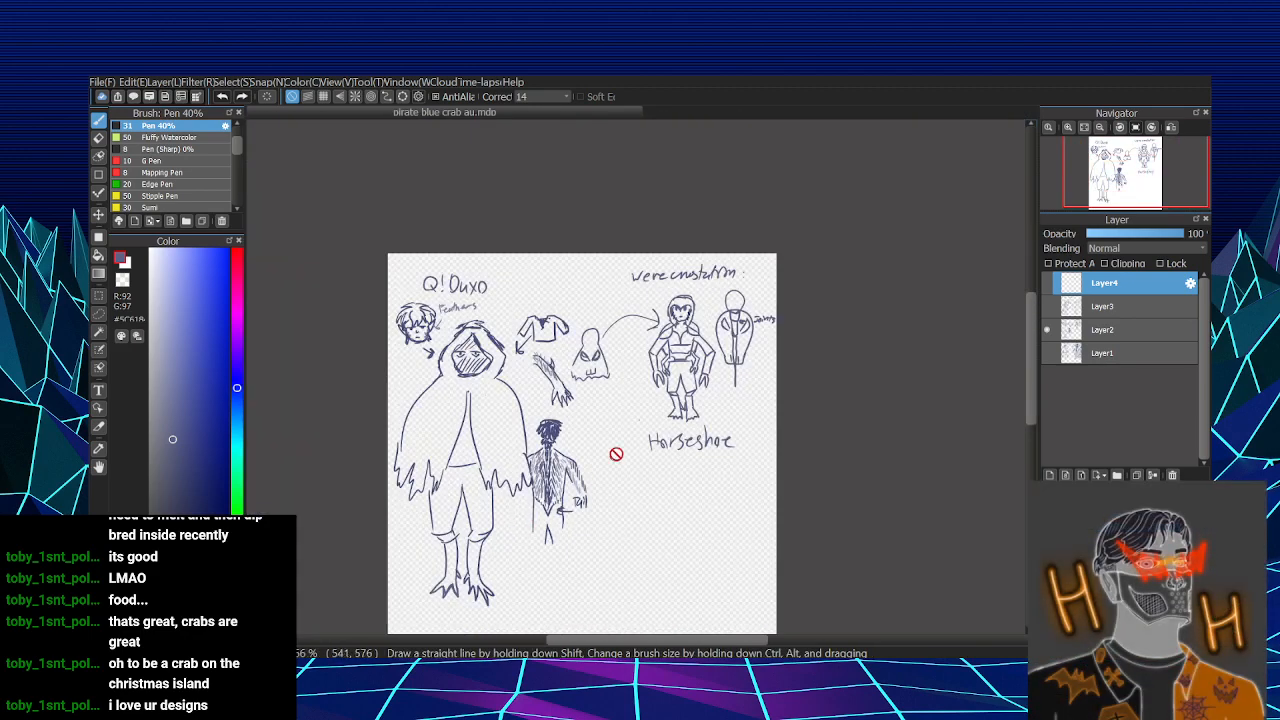
- Examine the horseshoe character's sketches on Layer2, including the face, the body and the jointed shell
scroll(615, 380, "up", 3)
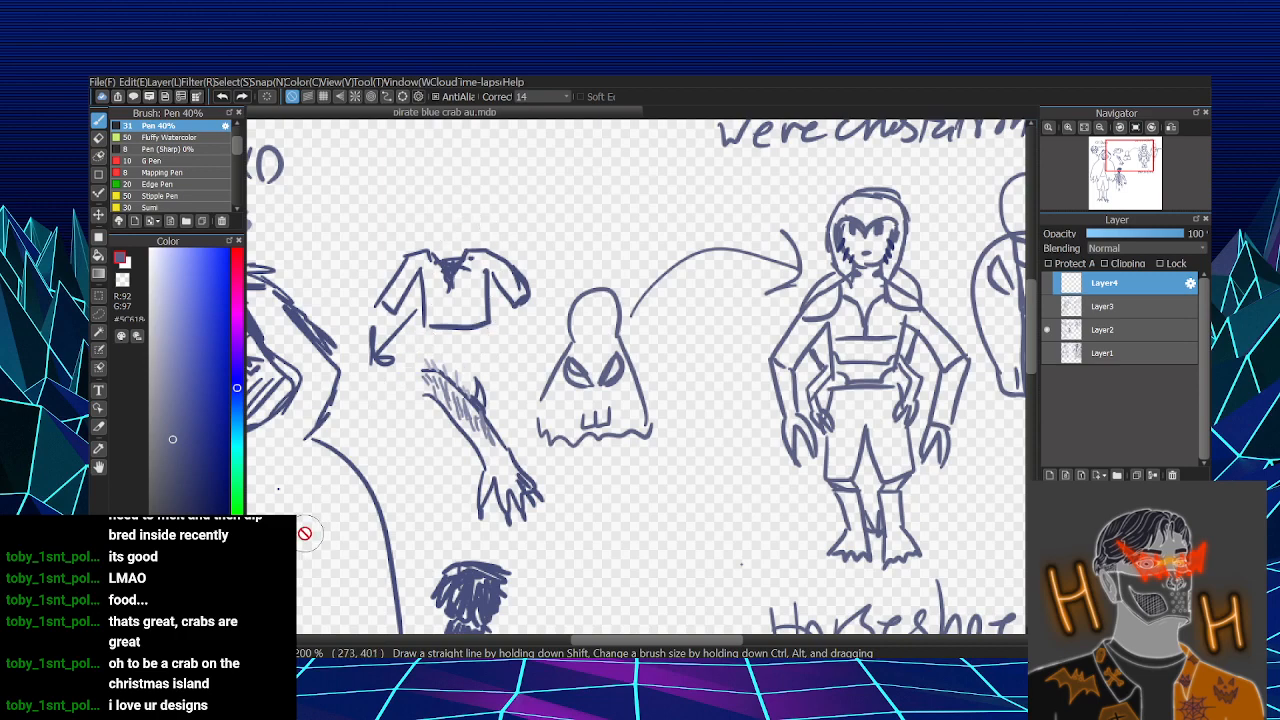
scroll(320, 470, "down", 3)
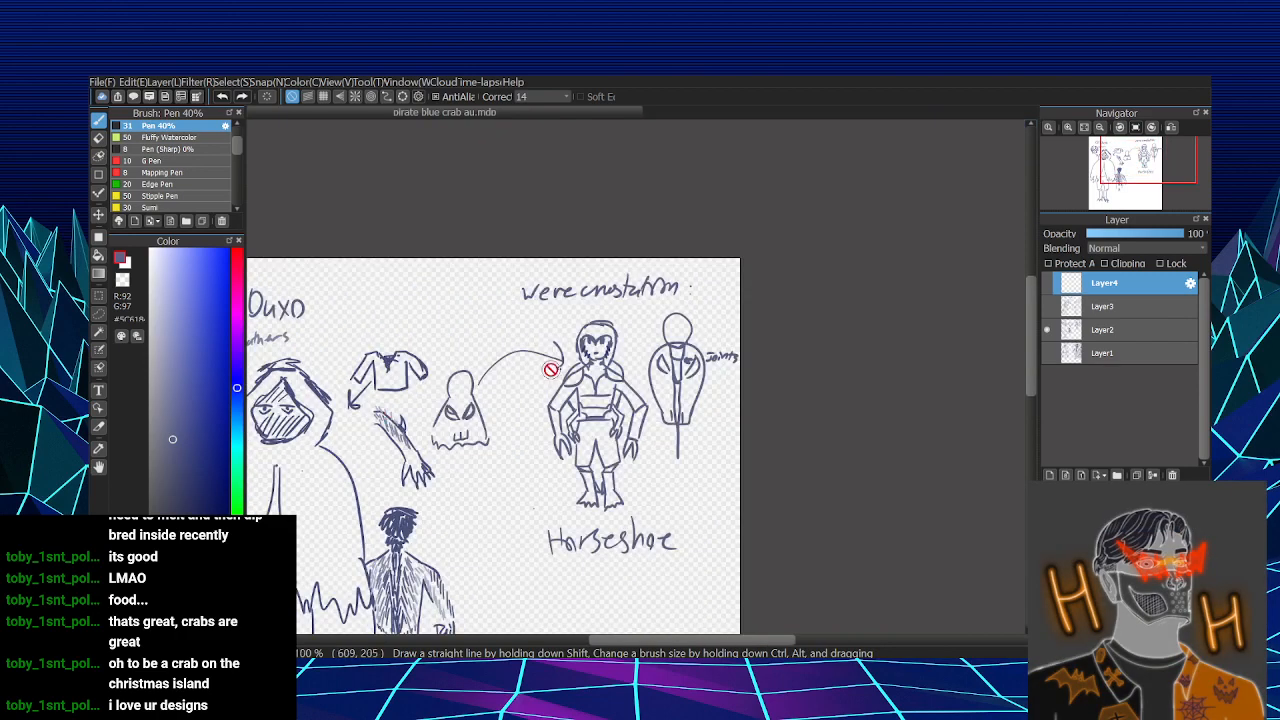
scroll(705, 556, "down", 2)
scroll(713, 440, "up", 2)
scroll(713, 440, "up", 2)
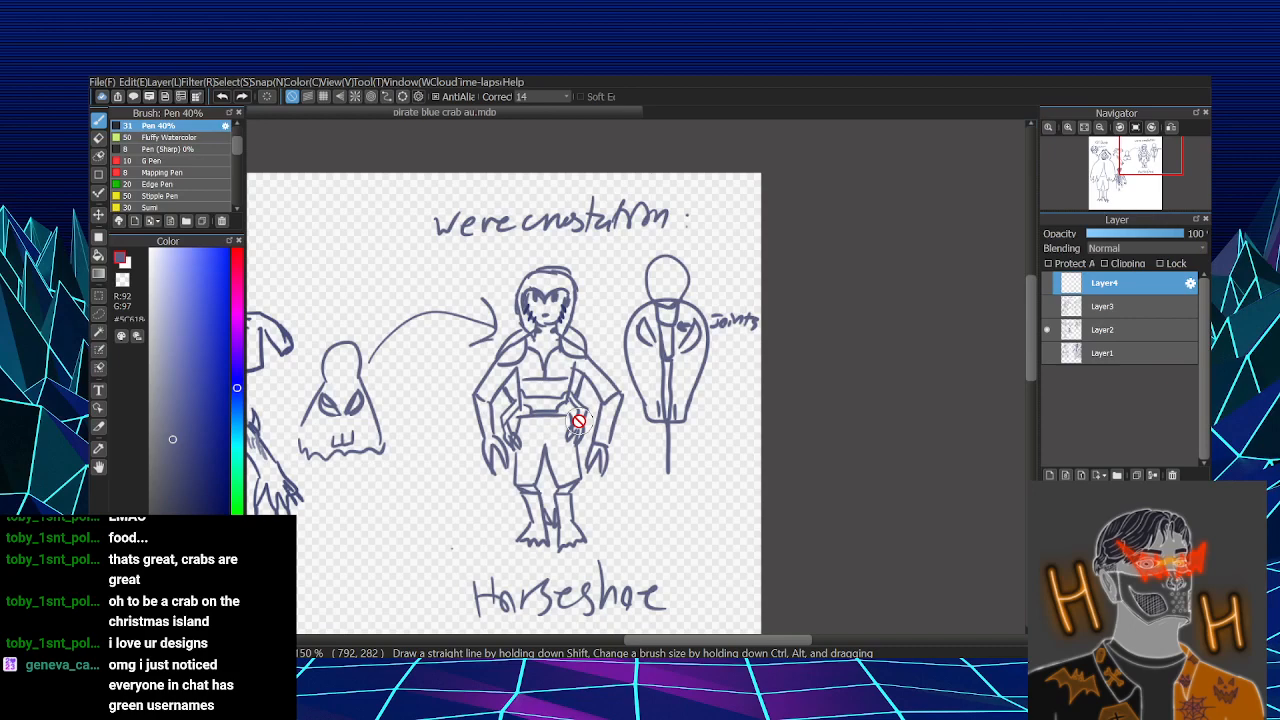
scroll(579, 421, "down", 1)
scroll(585, 400, "up", 2)
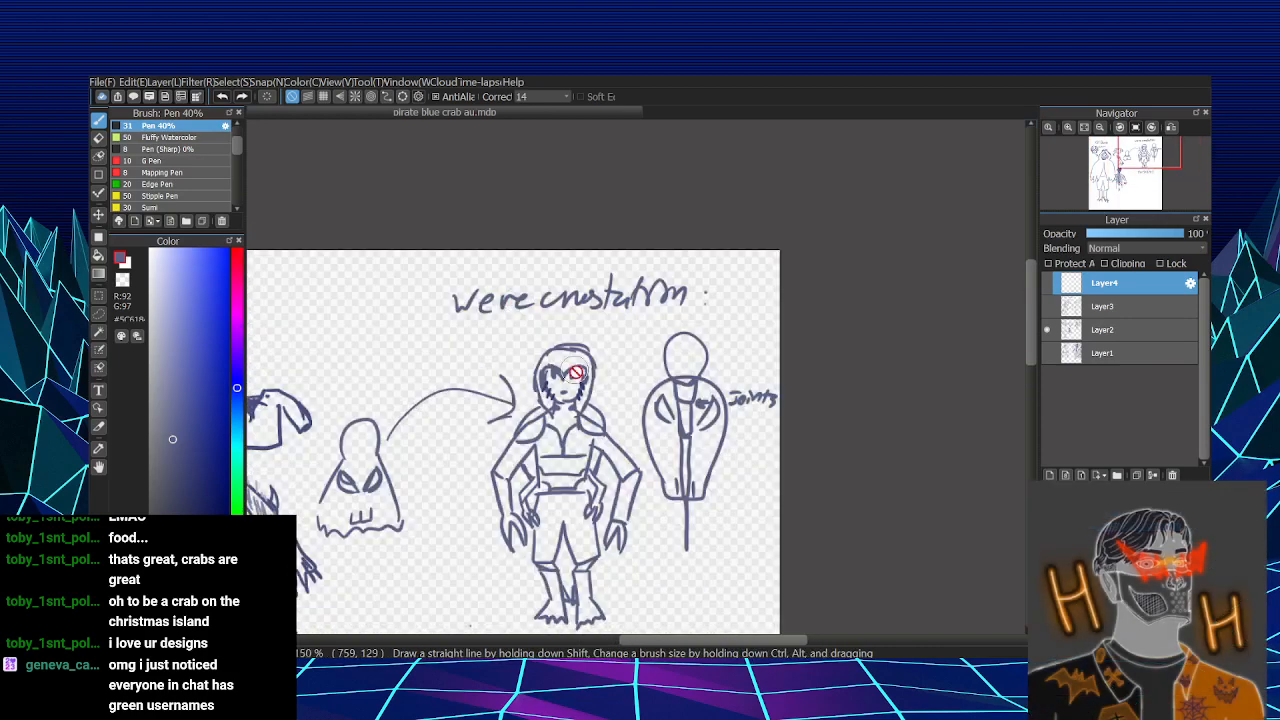
scroll(534, 371, "up", 3)
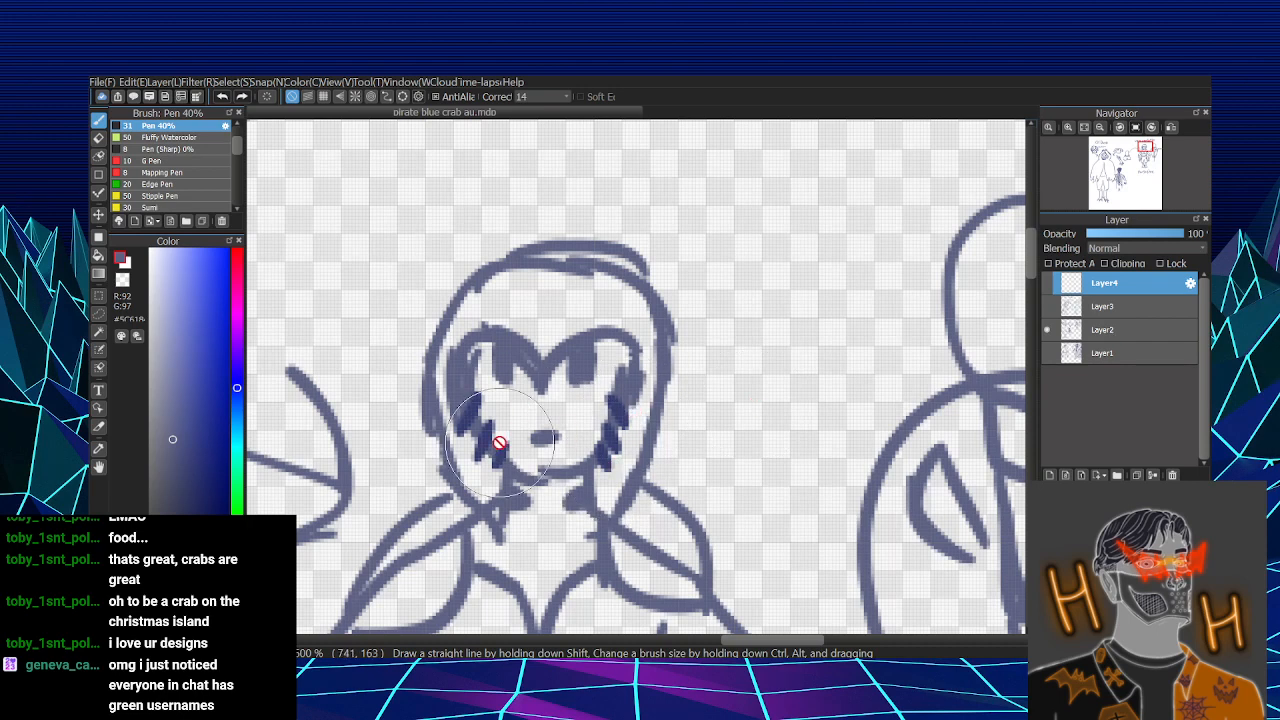
scroll(512, 401, "up", 1)
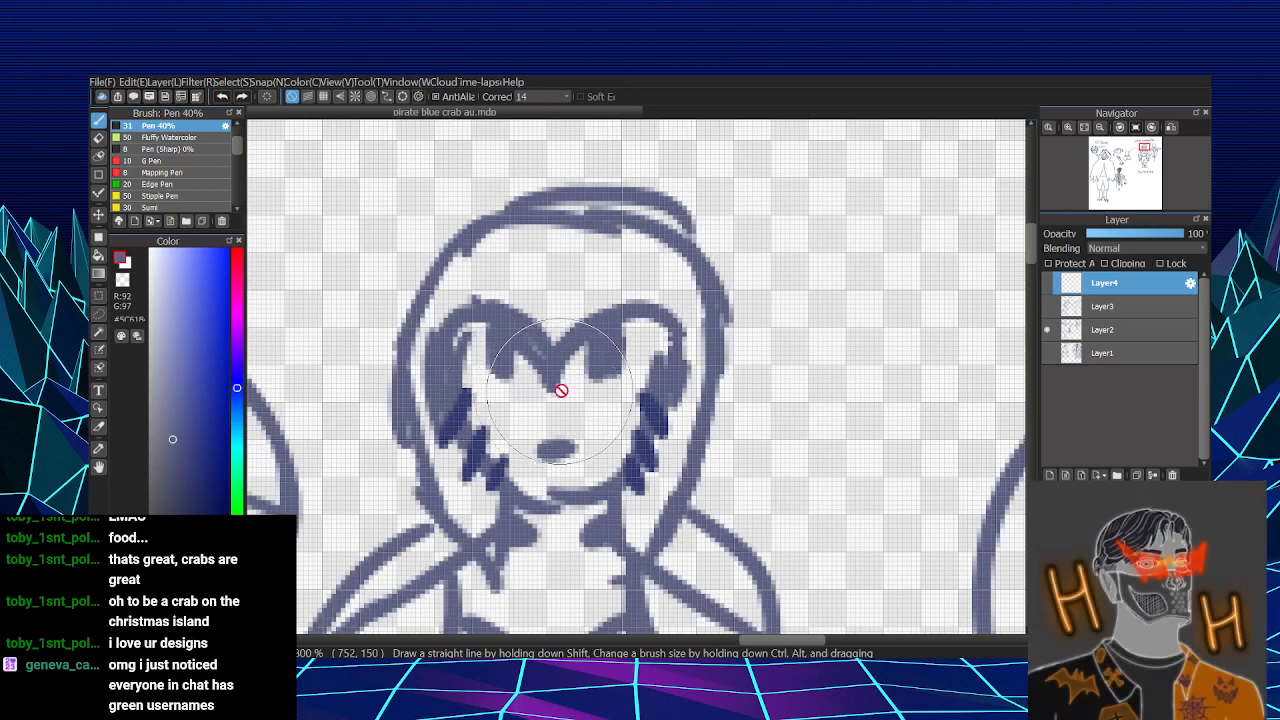
scroll(613, 368, "down", 3)
scroll(624, 425, "up", 2)
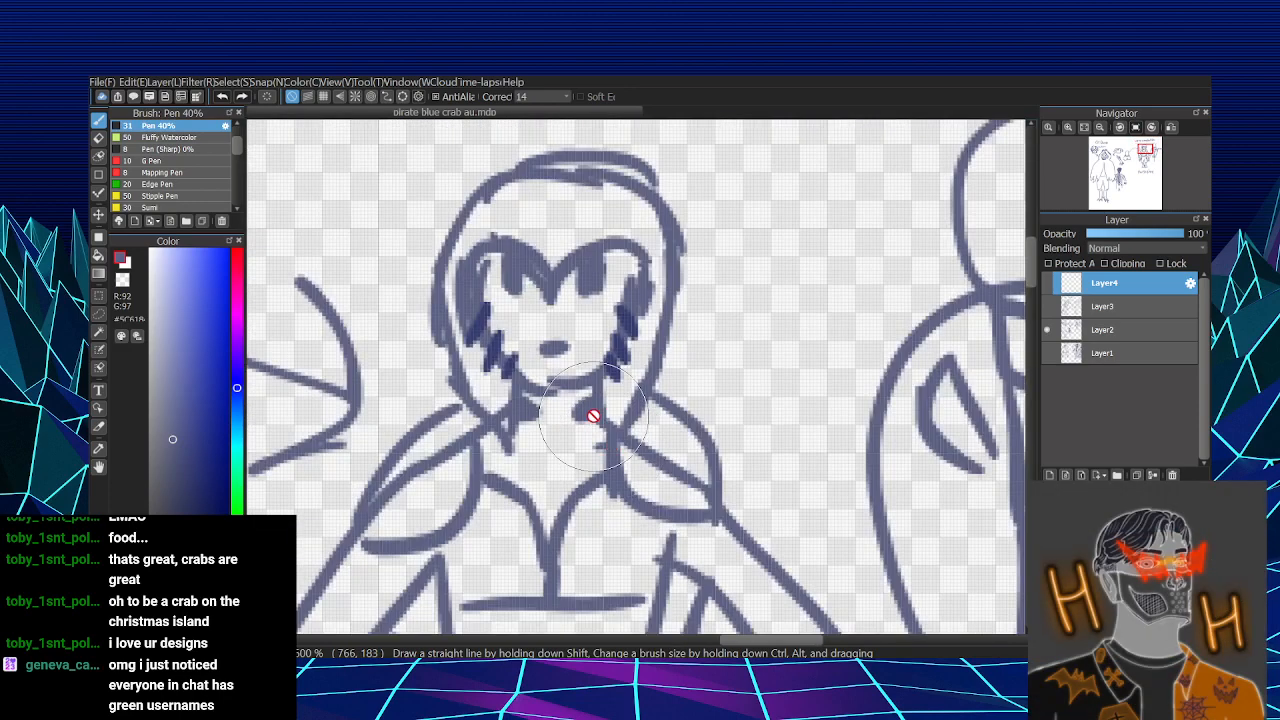
scroll(520, 431, "down", 2)
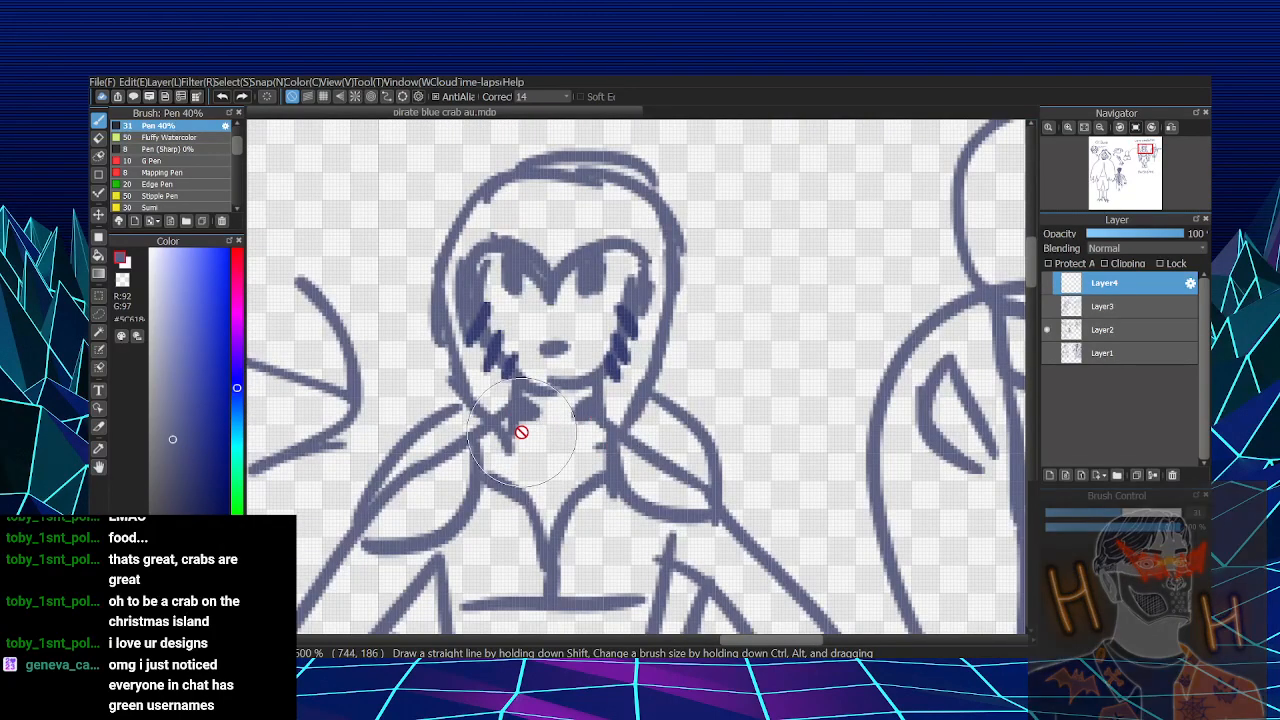
scroll(449, 237, "up", 3)
scroll(509, 254, "down", 5)
scroll(720, 262, "down", 3)
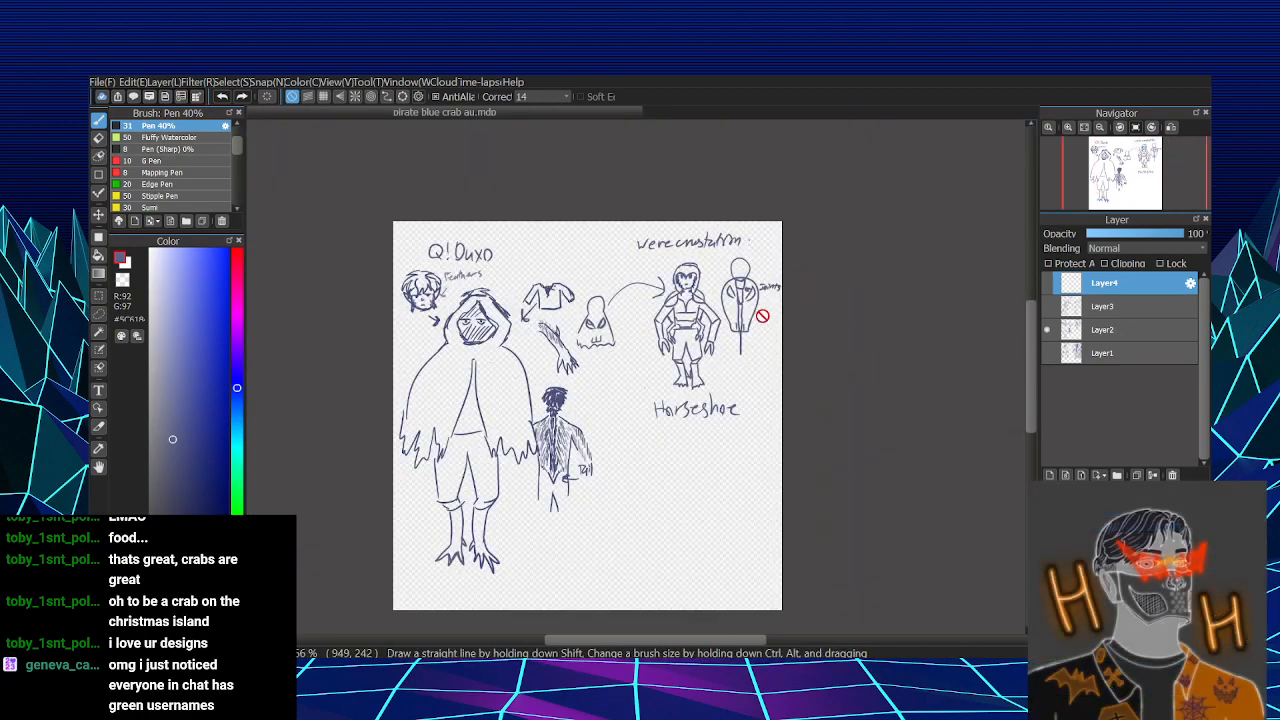
- Show Layer3 in place of Layer2 and fit the whole deck boy and crab body sheet in the window
left_click(1047, 331)
left_click(1050, 326)
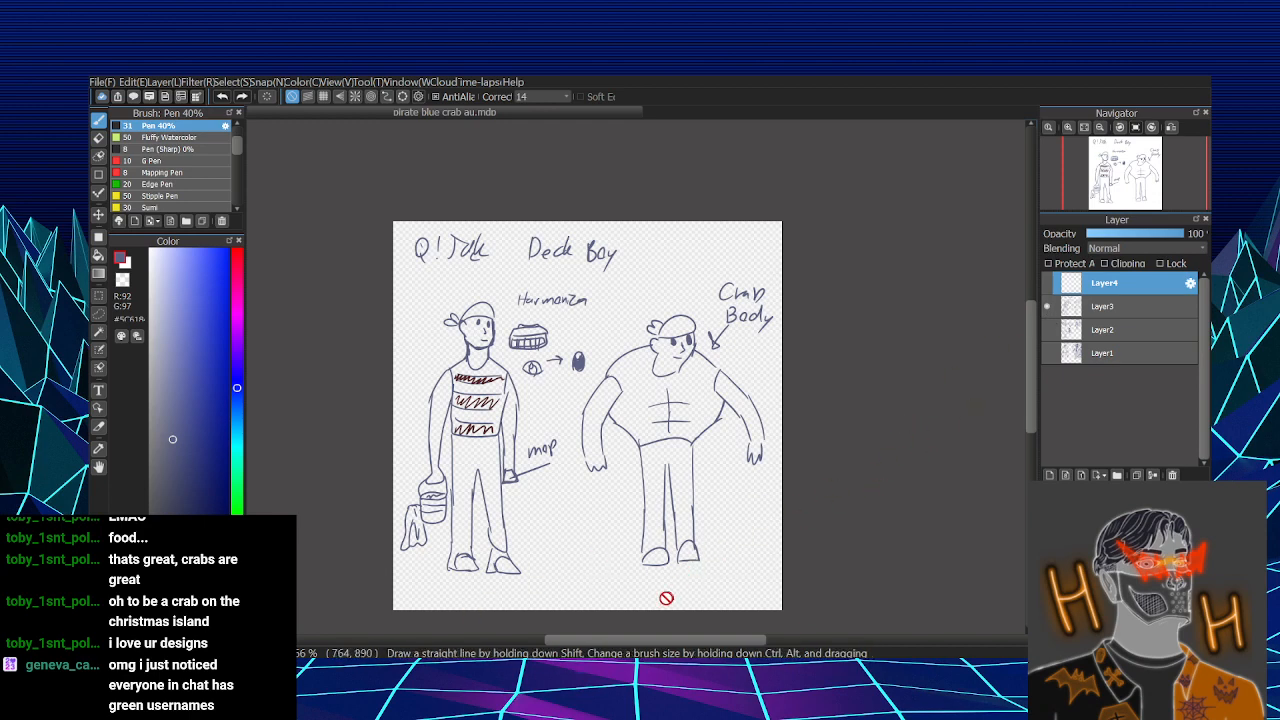
scroll(540, 566, "up", 2)
scroll(540, 566, "down", 3)
left_click(1087, 129)
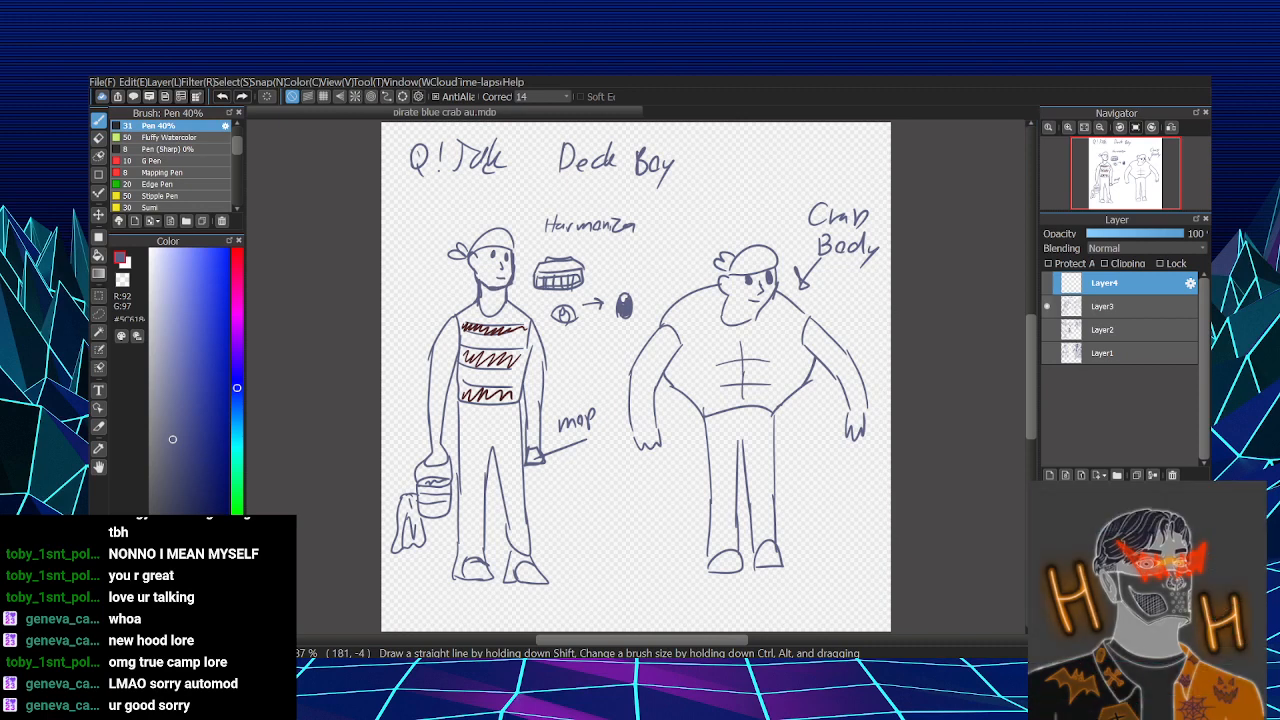
- Show the blank Layer4 in place of Layer3 and draw a small stick figure near the canvas's lower right
left_click(1048, 286)
left_click(1048, 306)
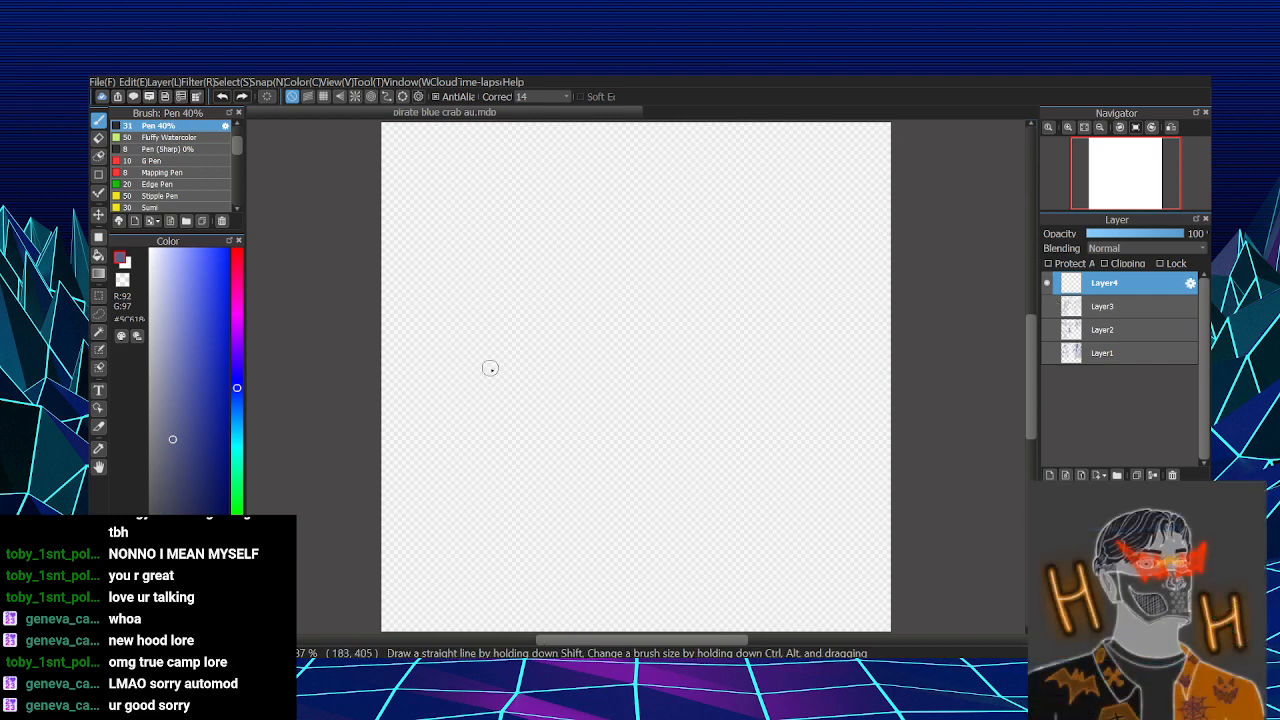
left_click_drag(525, 240, 582, 316)
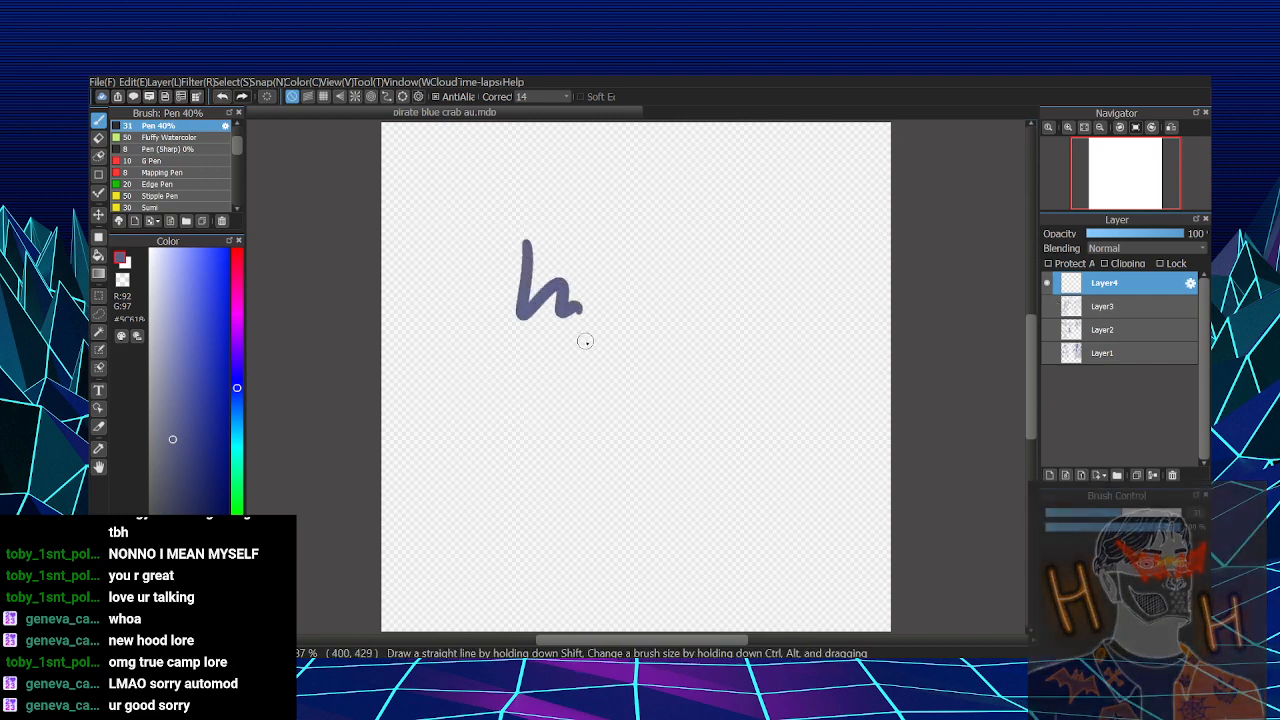
key("ctrl+z")
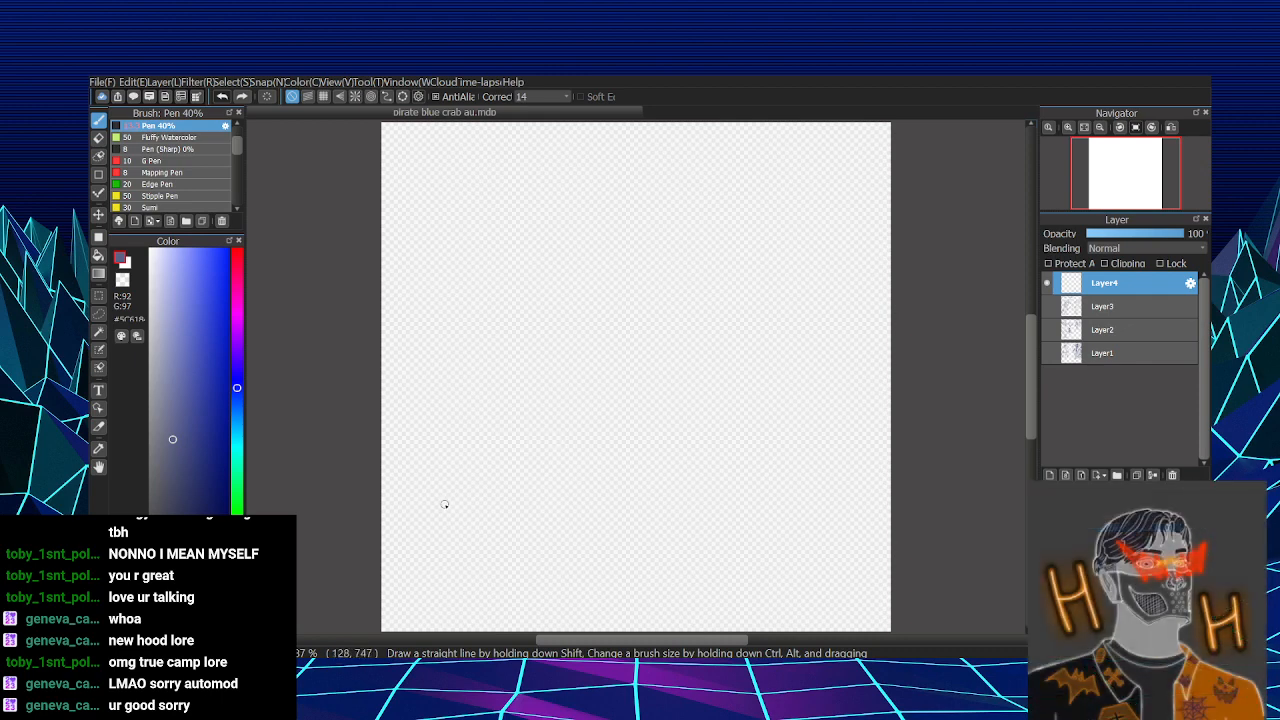
mouse_move(809, 453)
left_mouse_down()
mouse_move(812, 500)
mouse_move(821, 493)
mouse_move(805, 477)
left_mouse_up()
left_click_drag(815, 461, 827, 471)
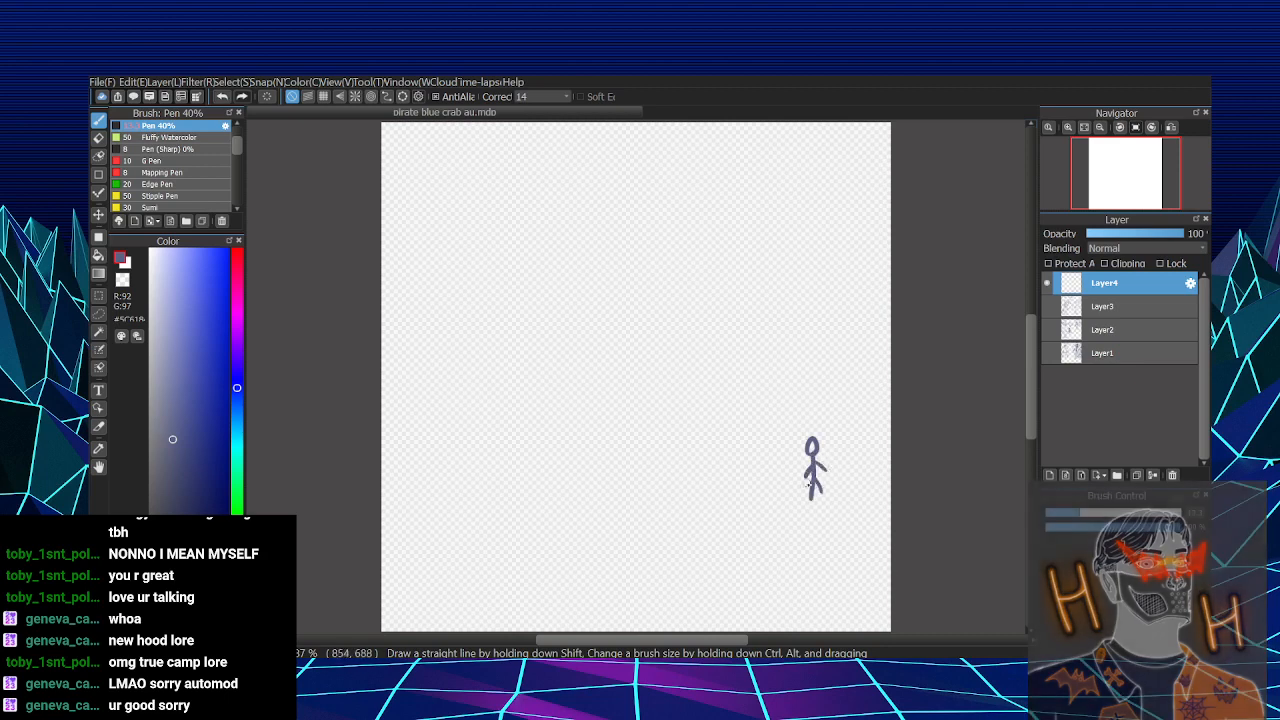
- Draw a vertical line beside the stick figure and a tall A-shaped form on the line's other side
left_click_drag(784, 404, 784, 490)
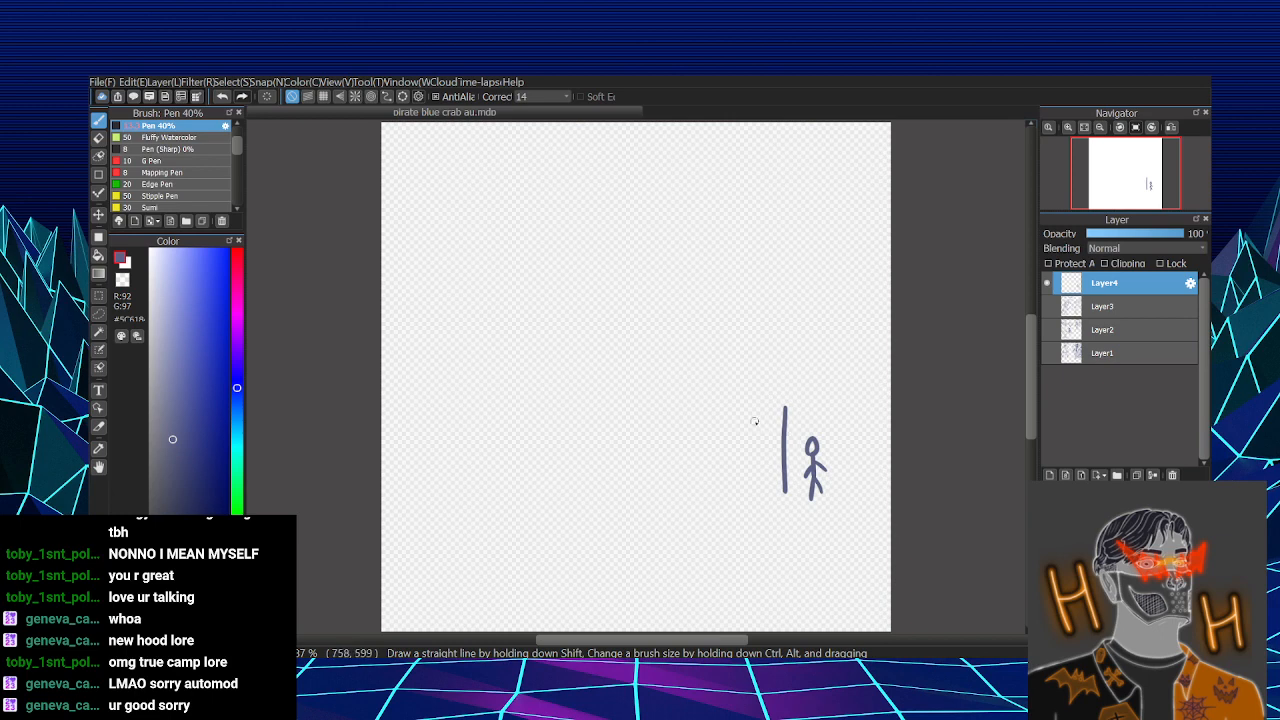
left_click_drag(750, 409, 737, 470)
mouse_move(740, 412)
left_mouse_down()
mouse_move(768, 470)
mouse_move(754, 493)
left_mouse_up()
key("ctrl+z")
key("ctrl+z")
key("ctrl+z")
mouse_move(747, 417)
left_mouse_down()
mouse_move(725, 487)
mouse_move(764, 470)
left_mouse_up()
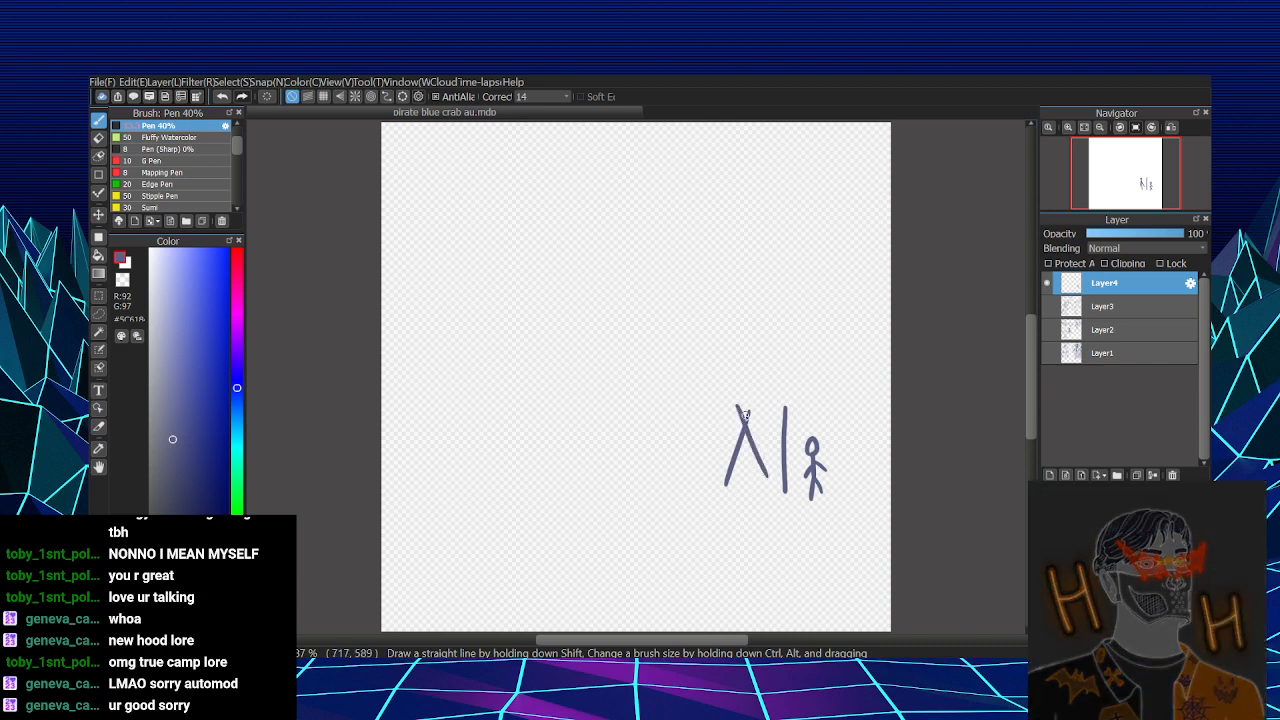
mouse_move(745, 405)
left_mouse_down()
mouse_move(737, 487)
mouse_move(760, 458)
mouse_move(732, 467)
mouse_move(765, 469)
left_mouse_up()
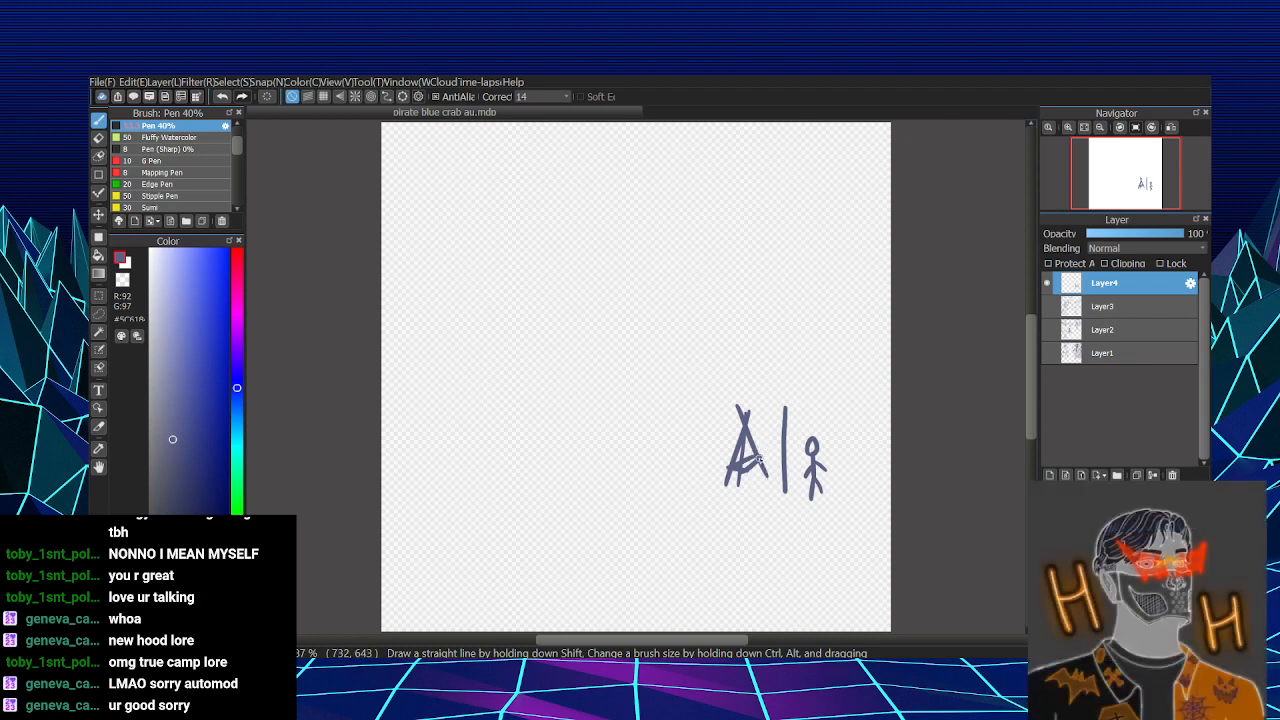
mouse_move(758, 448)
left_mouse_down()
mouse_move(760, 434)
mouse_move(757, 454)
mouse_move(780, 446)
left_mouse_up()
key("ctrl+z")
key("ctrl+z")
key("ctrl+z")
key("ctrl+z")
left_click_drag(746, 450, 753, 459)
key("ctrl+z")
- Draw two narrow, splayed-leg posts side by side below the stick figure, leaving a gap between them
mouse_move(759, 513)
left_mouse_down()
mouse_move(749, 571)
mouse_move(764, 571)
left_mouse_up()
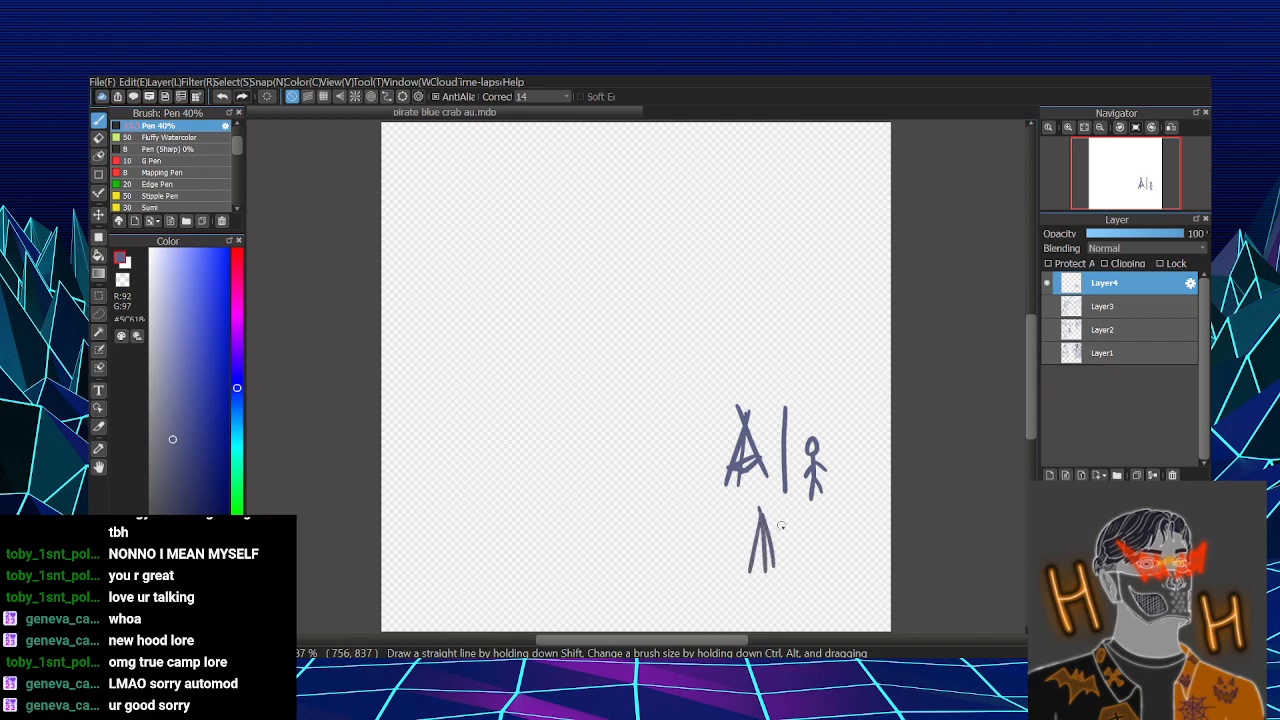
left_click_drag(842, 508, 838, 572)
left_click_drag(843, 503, 850, 572)
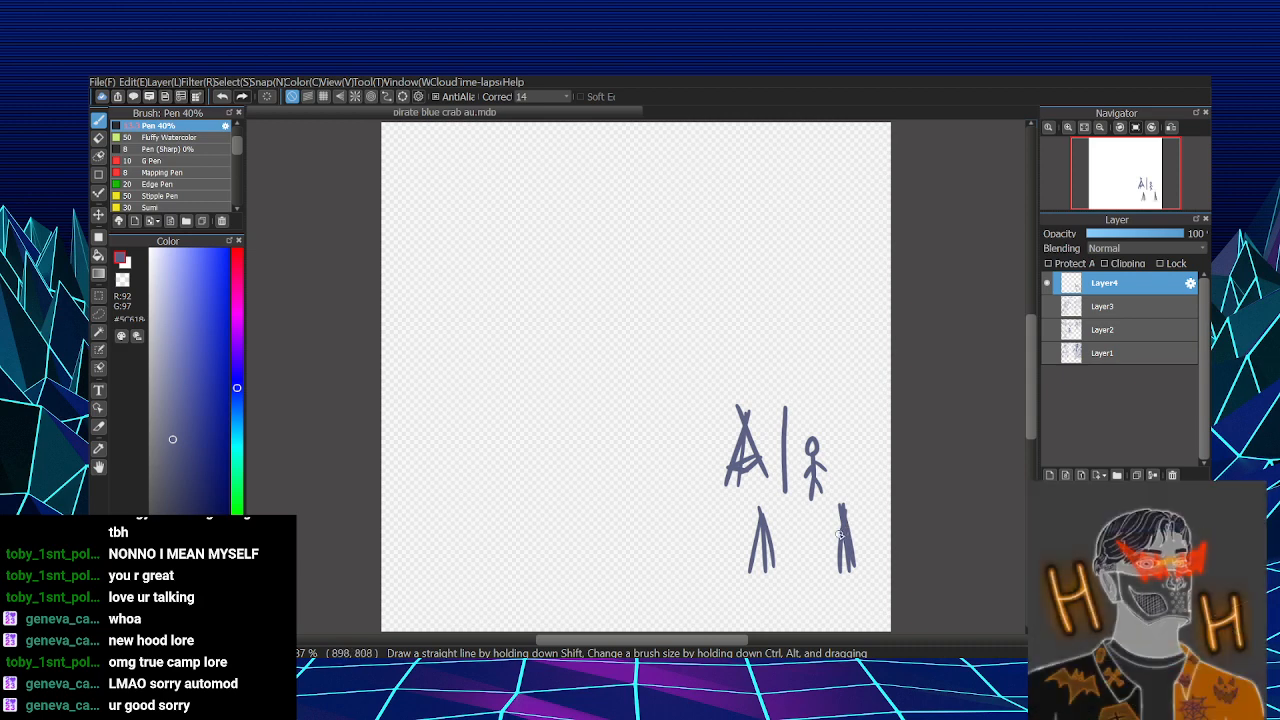
mouse_move(838, 537)
left_mouse_down()
mouse_move(771, 543)
mouse_move(828, 552)
left_mouse_up()
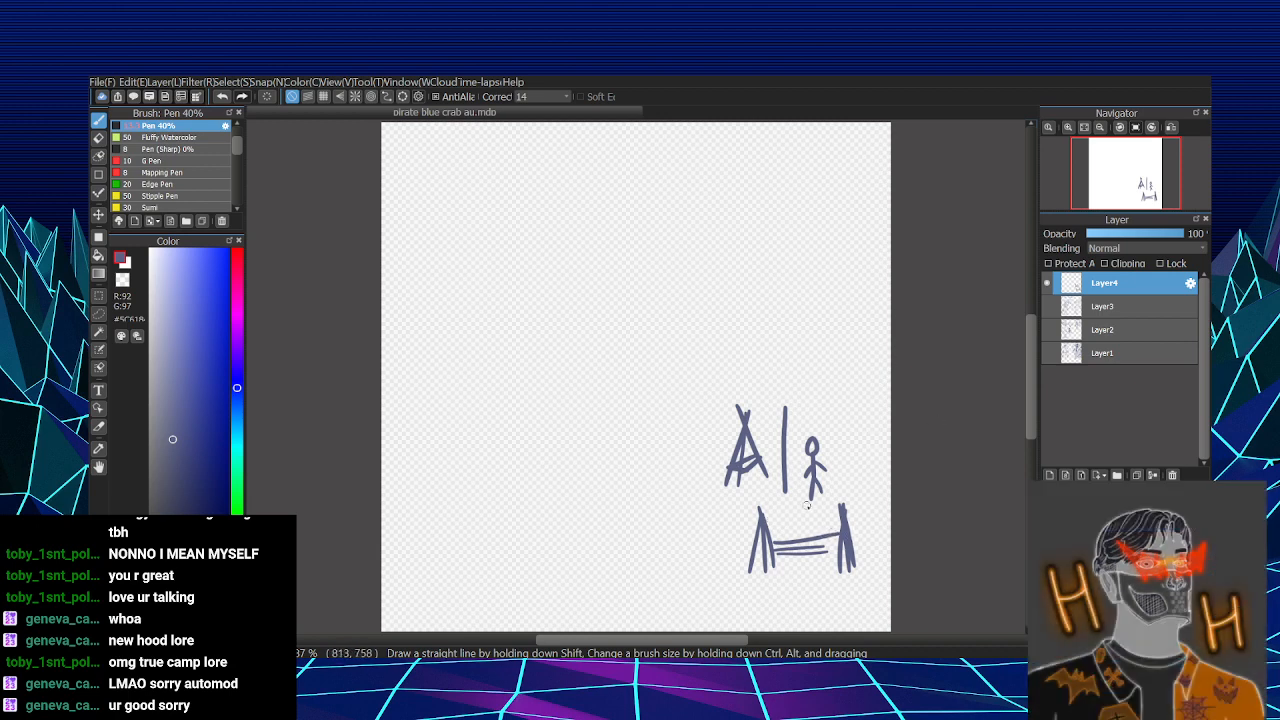
key("ctrl+z")
key("ctrl+z")
key("ctrl+z")
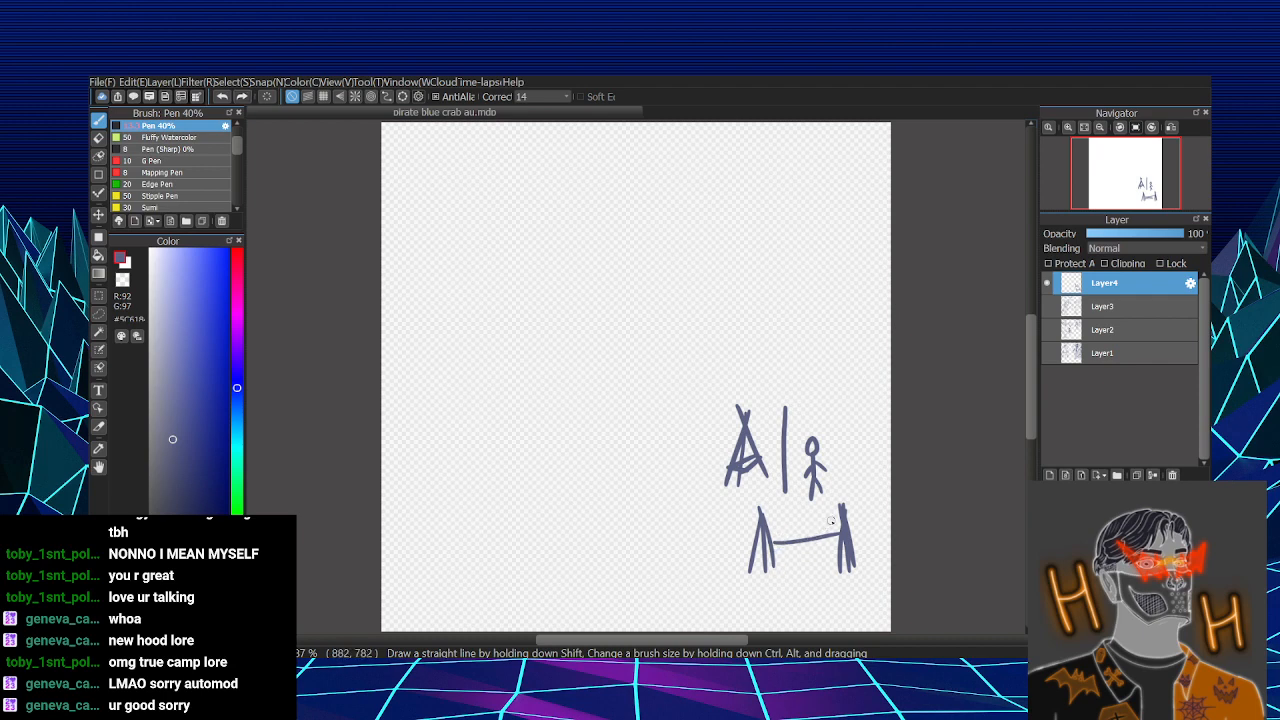
- Draw a sagging hammock shape hung between the tops of the two splayed-leg posts
left_click_drag(766, 521, 761, 518)
mouse_move(847, 508)
left_mouse_down()
mouse_move(802, 550)
mouse_move(834, 529)
left_mouse_up()
mouse_move(786, 537)
left_mouse_down()
mouse_move(842, 530)
mouse_move(791, 551)
left_mouse_up()
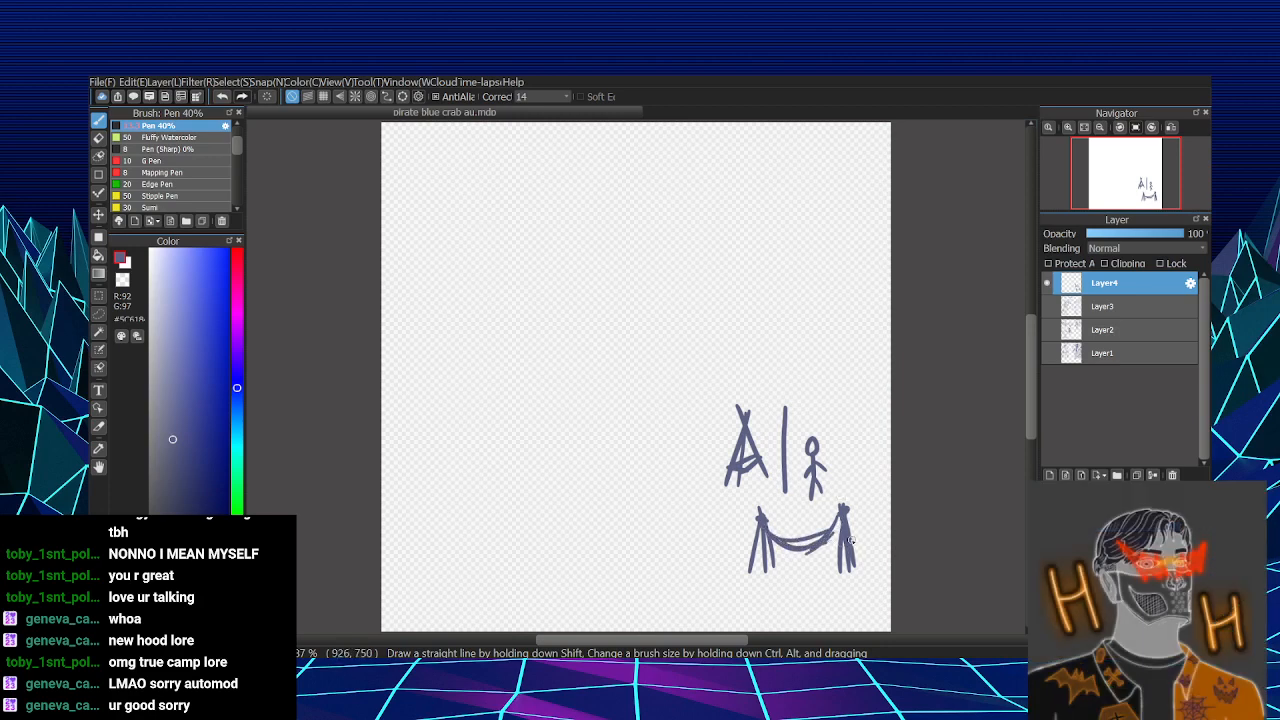
- Draw a thick, filled vertical bar to the left of the A-shaped form, rising well above it
left_click_drag(698, 329, 704, 484)
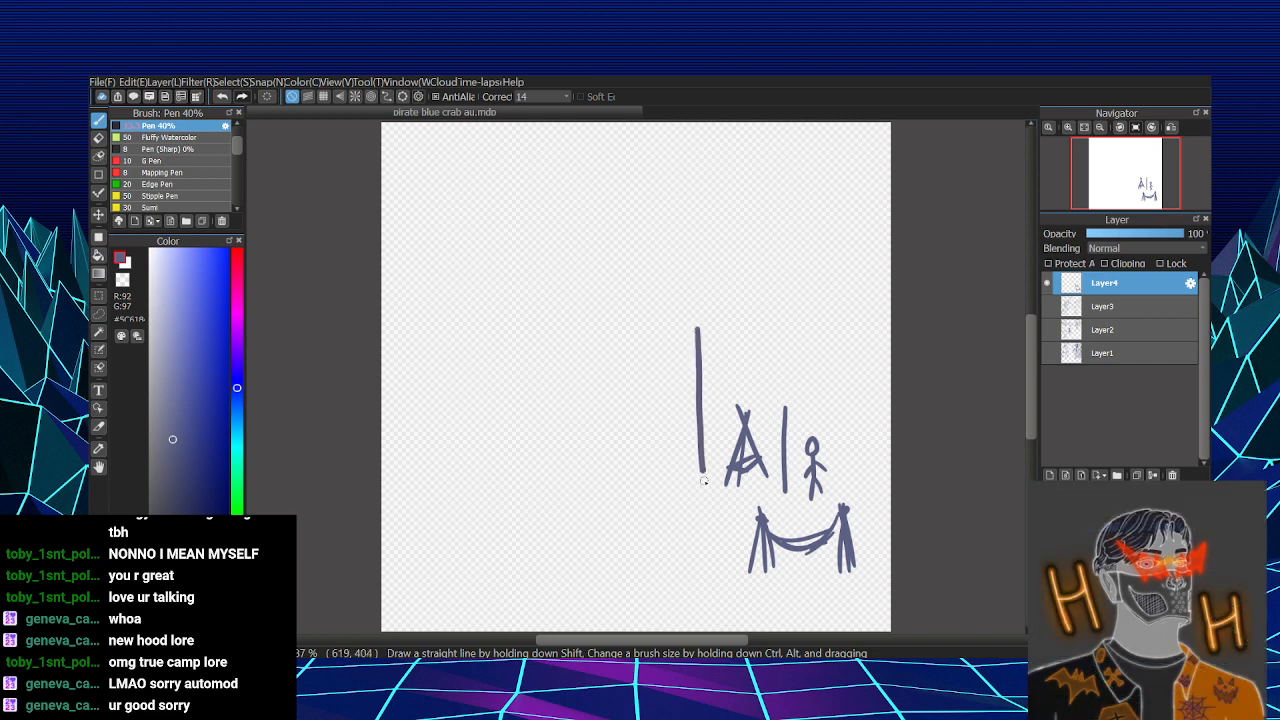
left_click_drag(695, 330, 701, 484)
mouse_move(695, 410)
left_mouse_down()
mouse_move(702, 486)
mouse_move(700, 327)
left_mouse_up()
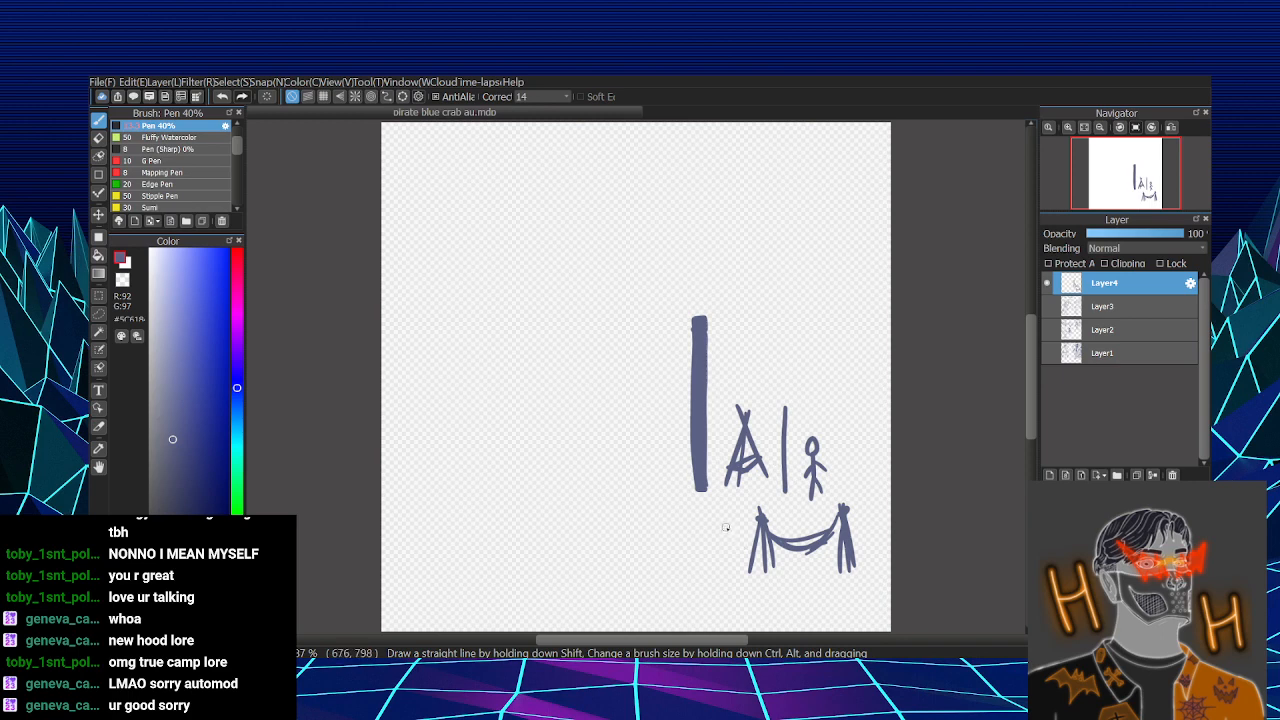
- Draw a short arrow pointing at the hammock's left post and undo the extra stroke added under the hammock
left_click_drag(717, 511, 746, 531)
mouse_move(790, 552)
left_mouse_down()
mouse_move(826, 542)
mouse_move(792, 550)
left_mouse_up()
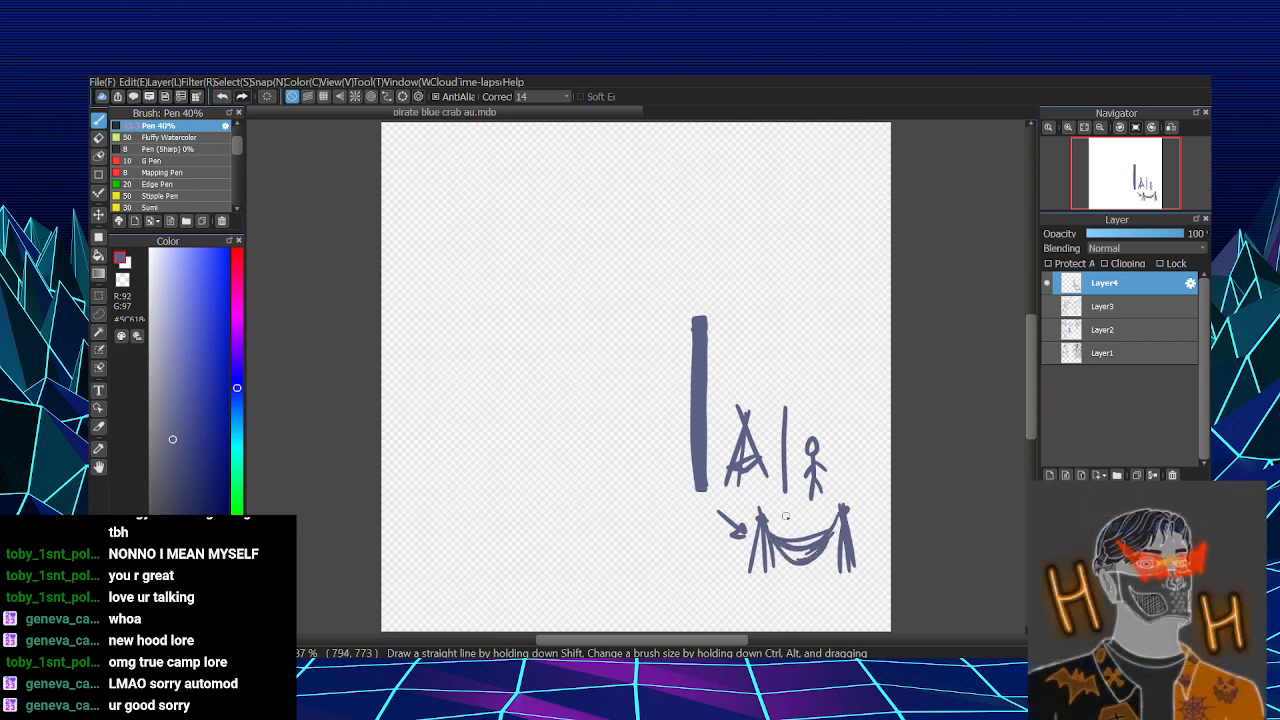
key("ctrl+z")
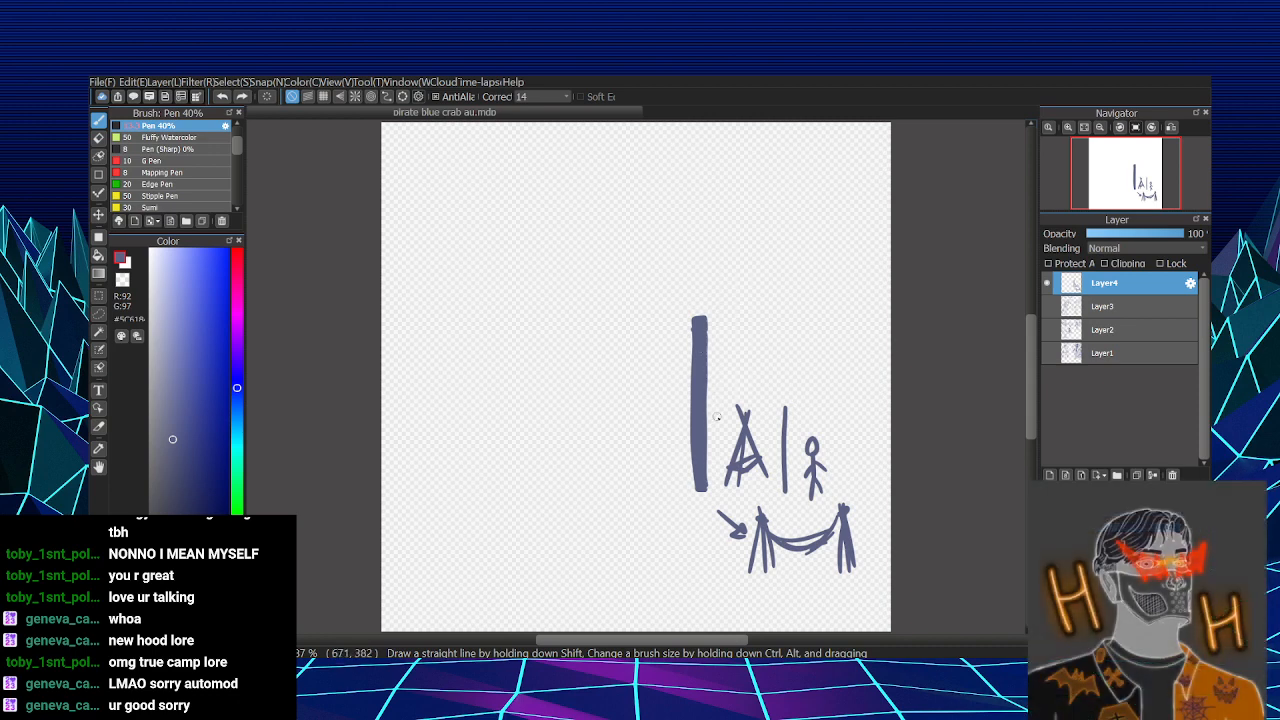
mouse_move(623, 247)
left_mouse_down()
mouse_move(625, 466)
mouse_move(648, 257)
mouse_move(656, 490)
mouse_move(628, 425)
left_mouse_up()
key("ctrl+z")
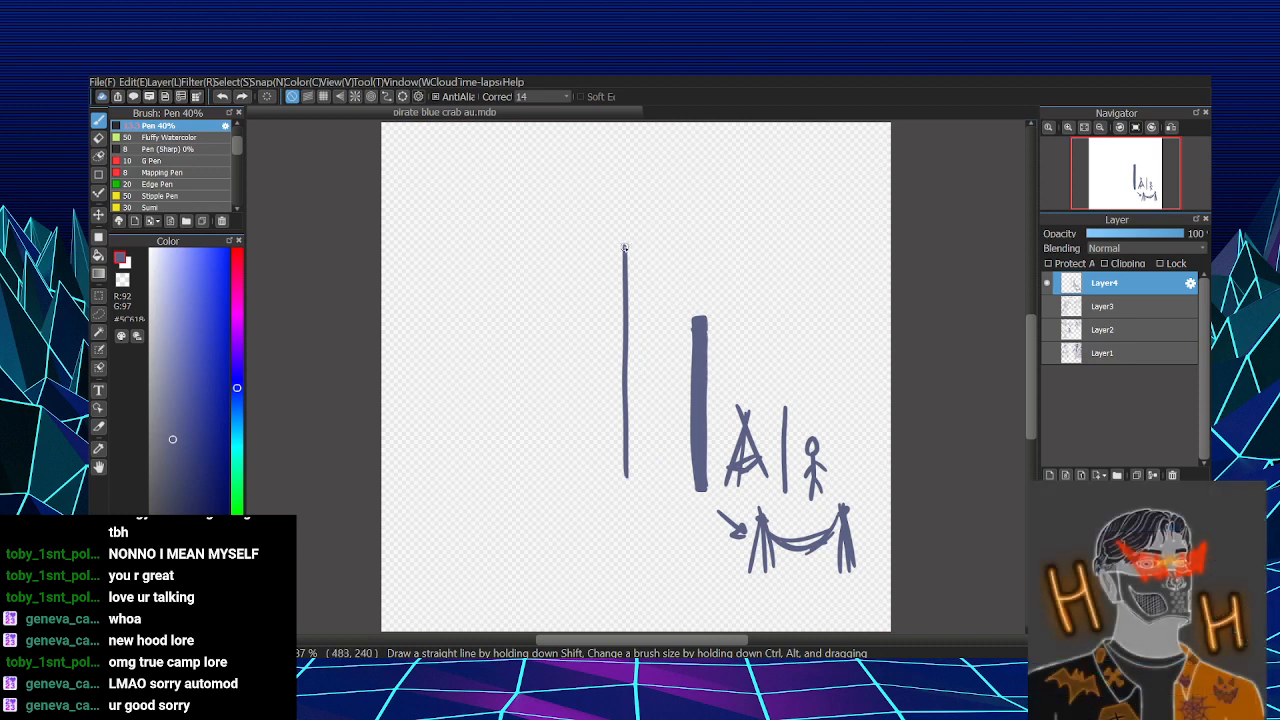
mouse_move(621, 246)
left_mouse_down()
mouse_move(638, 316)
mouse_move(631, 448)
left_mouse_up()
key("ctrl+z")
- Draw an even taller, roughly filled vertical bar left of the thick bar, with an arrow pointing at its top
mouse_move(622, 245)
left_mouse_down()
mouse_move(644, 500)
mouse_move(633, 407)
left_mouse_up()
mouse_move(624, 247)
left_mouse_down()
mouse_move(643, 246)
mouse_move(630, 268)
mouse_move(633, 252)
mouse_move(636, 490)
left_mouse_up()
left_click_drag(684, 208, 652, 244)
left_click_drag(652, 244, 674, 236)
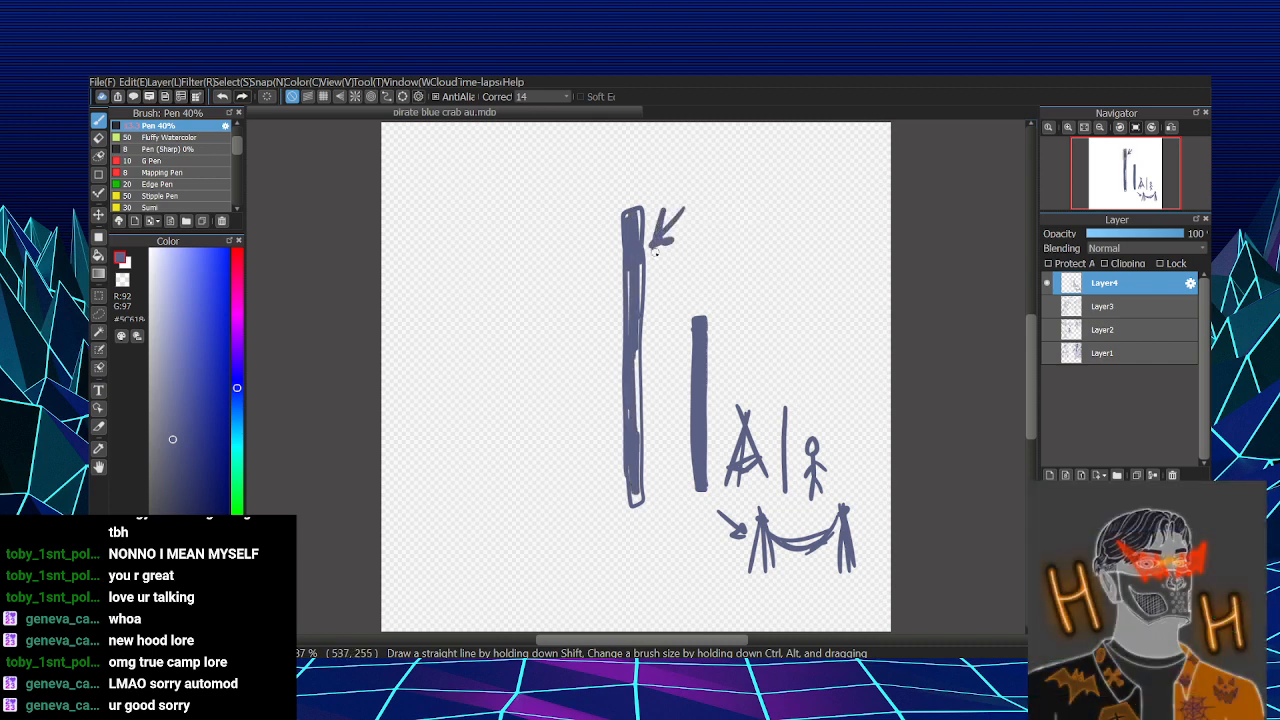
- Draw a curved arrow from the tallest bar's base toward the hammock and scribble a tangled cluster beneath the bar
mouse_move(655, 478)
left_mouse_down()
mouse_move(735, 532)
mouse_move(718, 545)
left_mouse_up()
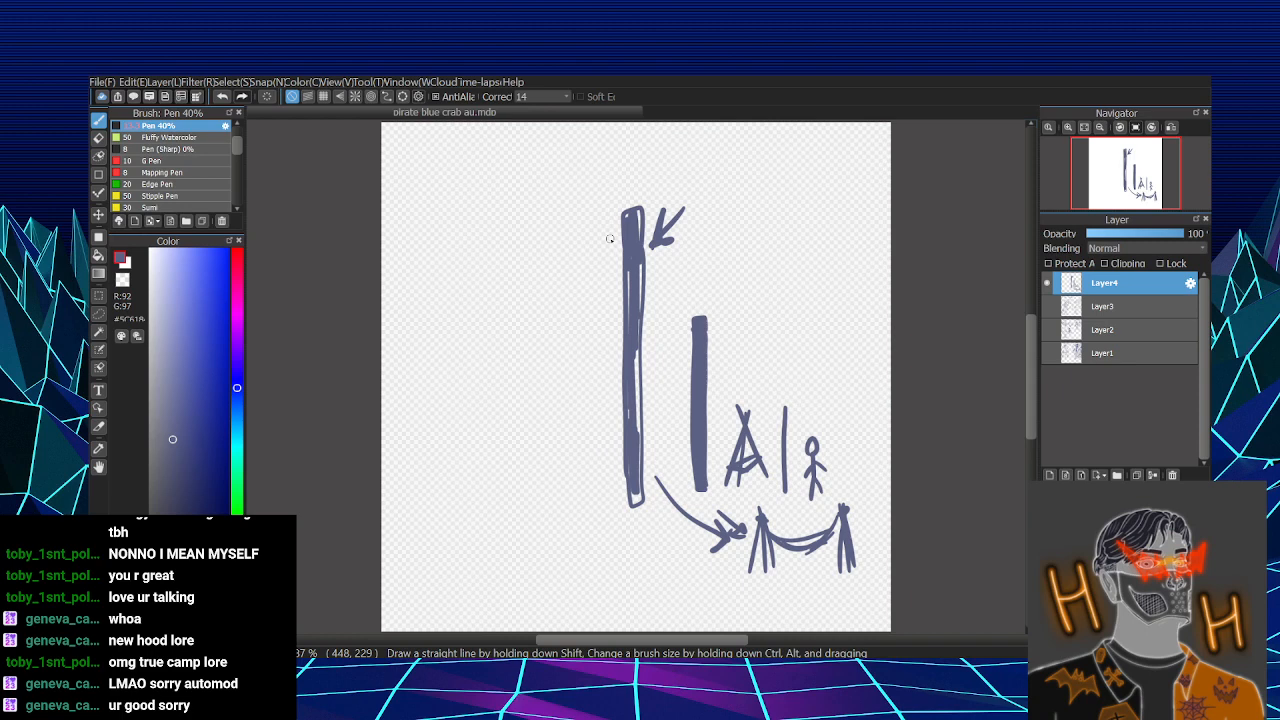
left_click_drag(800, 380, 792, 402)
key("ctrl+z")
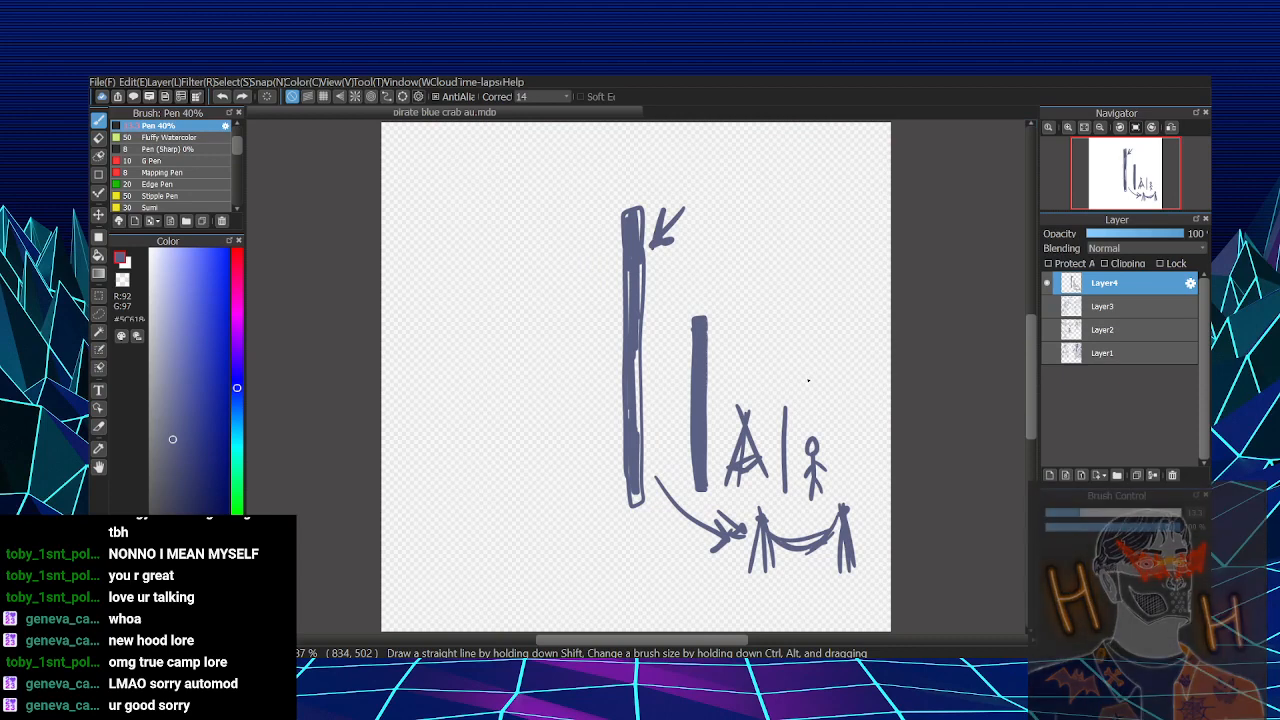
mouse_move(647, 527)
left_mouse_down()
mouse_move(649, 568)
mouse_move(676, 552)
mouse_move(666, 548)
mouse_move(680, 570)
mouse_move(629, 573)
mouse_move(636, 583)
mouse_move(687, 575)
left_mouse_up()
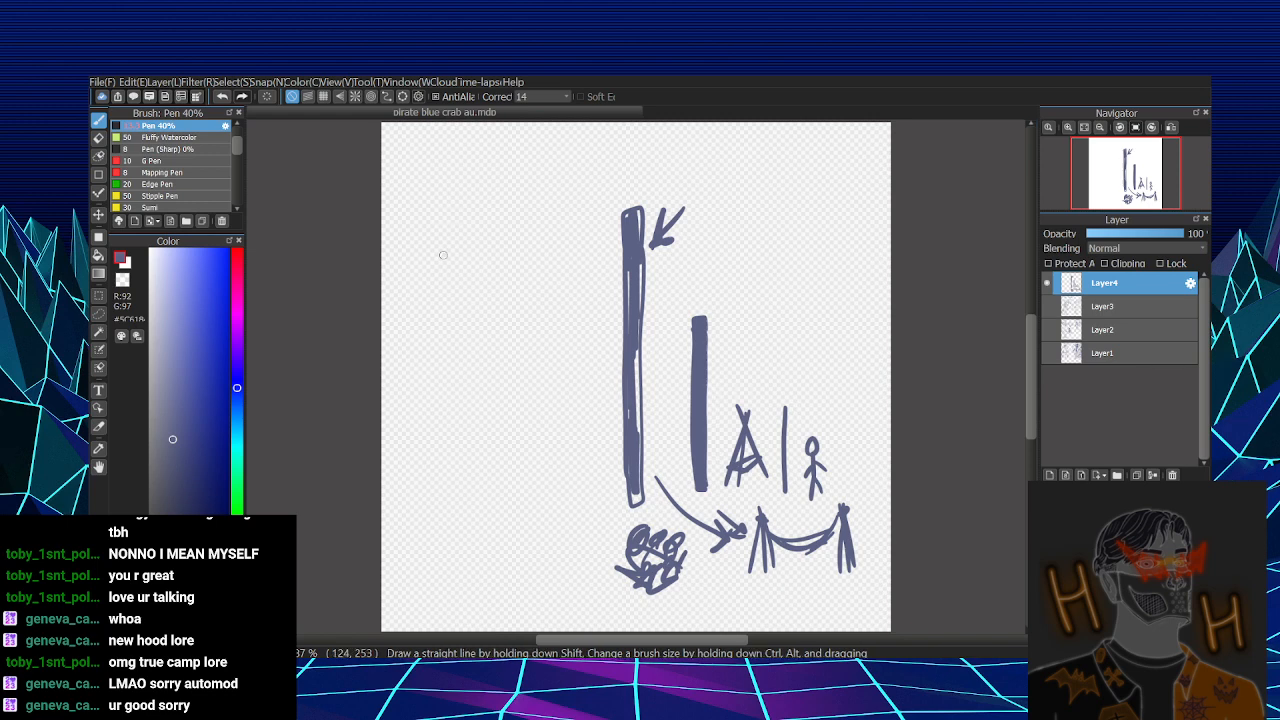
- Handwrite "One see lol" on three lines in the empty area left of the tallest bar
left_click_drag(470, 236, 472, 240)
mouse_move(480, 268)
left_mouse_down()
mouse_move(484, 256)
mouse_move(510, 266)
left_mouse_up()
left_click_drag(512, 250, 534, 250)
left_click_drag(470, 298, 460, 340)
left_click_drag(482, 312, 527, 312)
mouse_move(480, 366)
left_mouse_down()
mouse_move(476, 400)
mouse_move(500, 396)
left_mouse_up()
left_click_drag(516, 348, 522, 392)
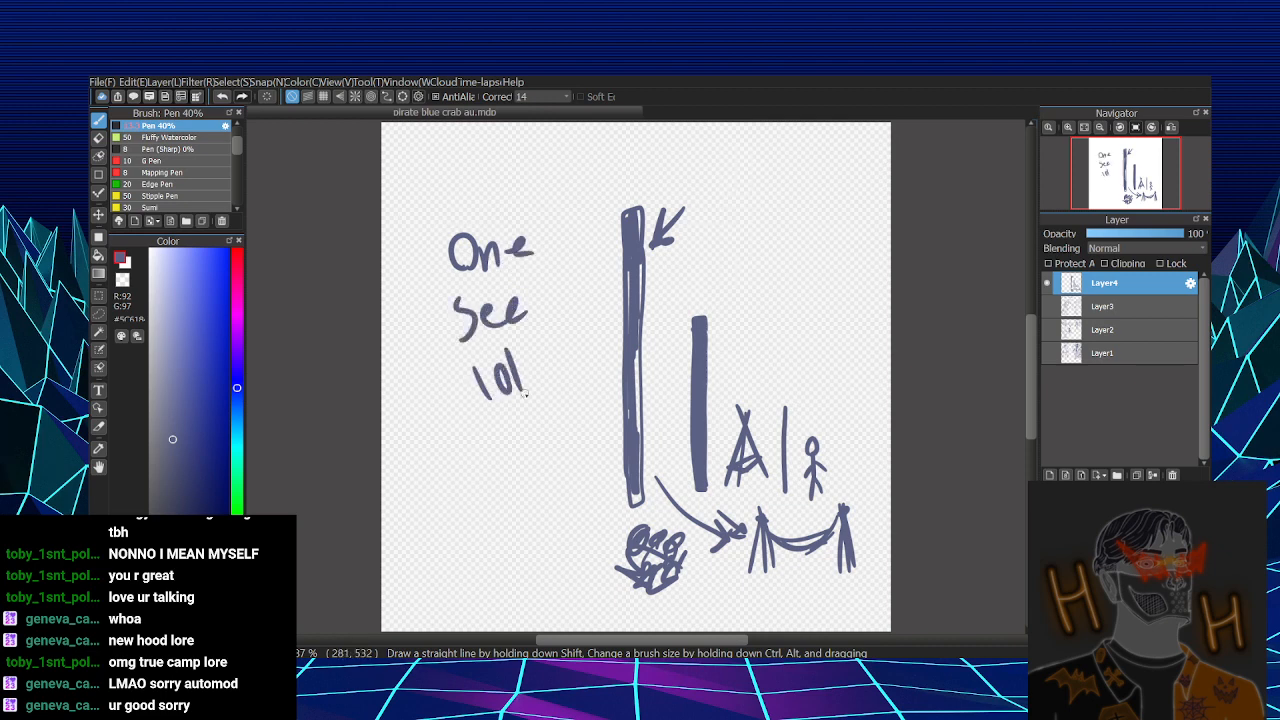
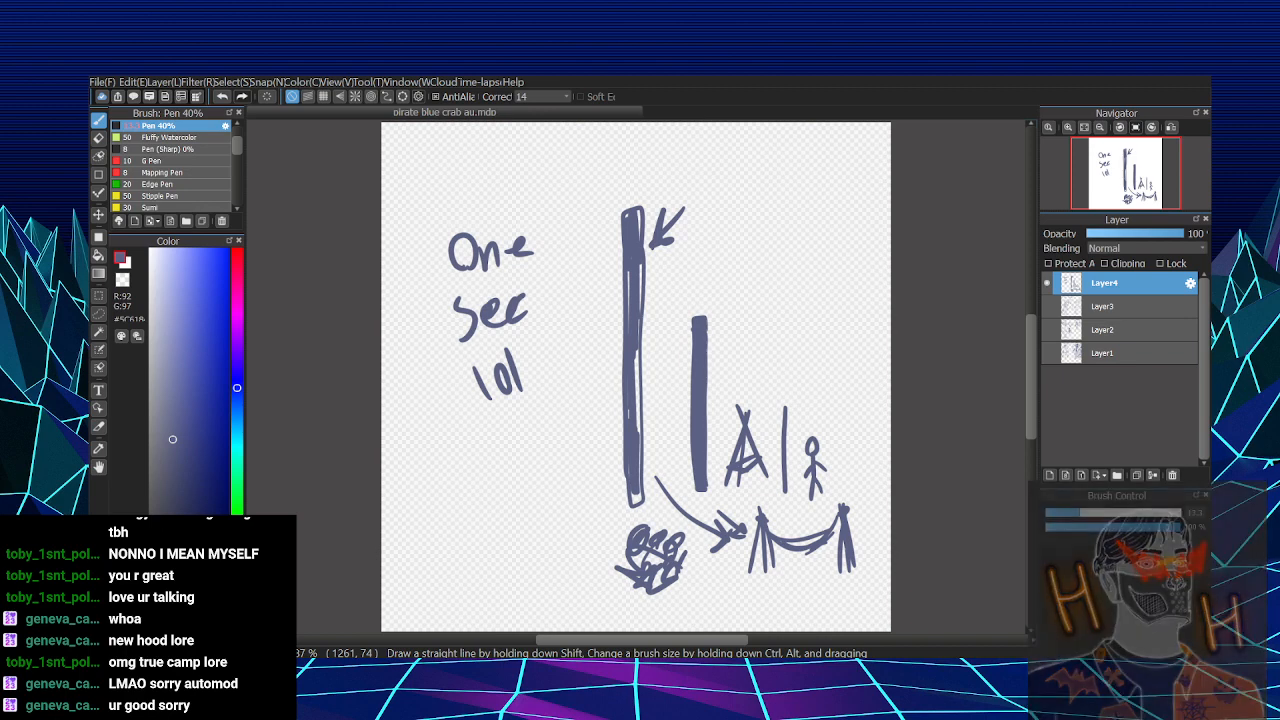
- Undo the handwritten "One sec lol" note and the stray mark left of the tallest bar
key("ctrl+z")
key("ctrl+z")
key("ctrl+z")
key("ctrl+z")
key("ctrl+z")
key("ctrl+z")
key("ctrl+z")
key("ctrl+z")
key("ctrl+z")
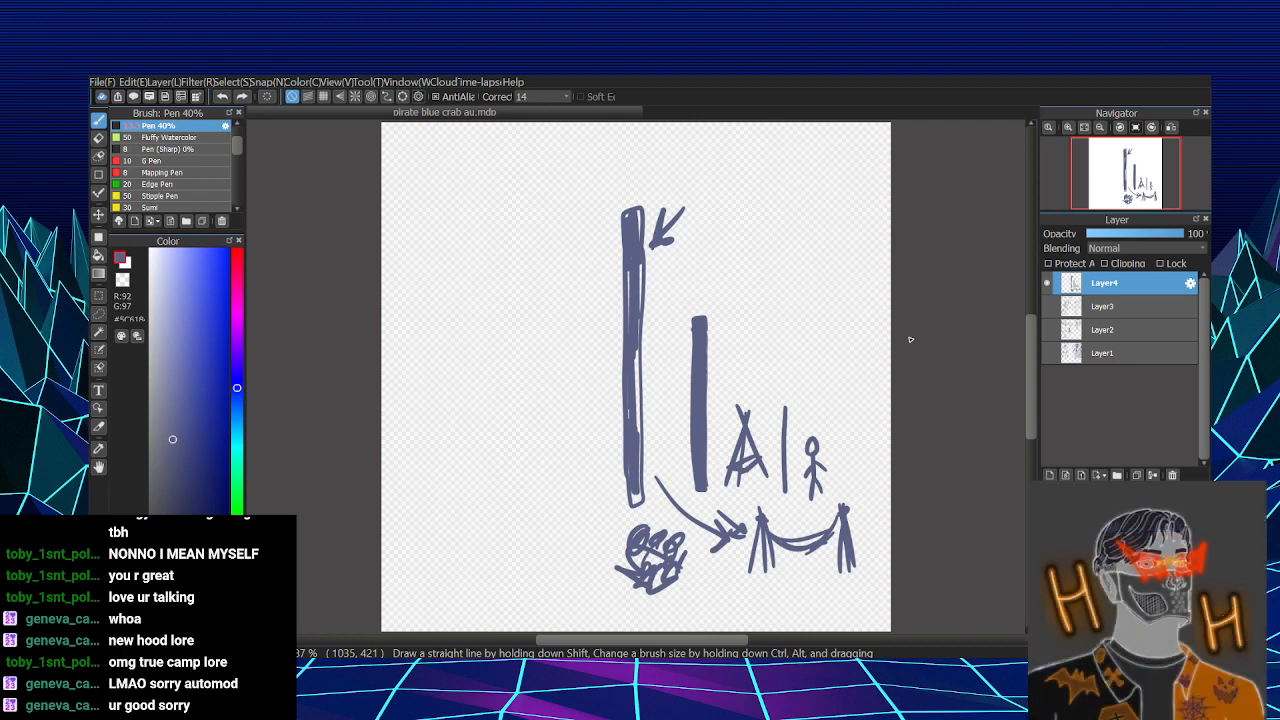
mouse_move(622, 203)
left_mouse_down()
mouse_move(625, 184)
mouse_move(627, 198)
left_mouse_up()
key("ctrl+z")
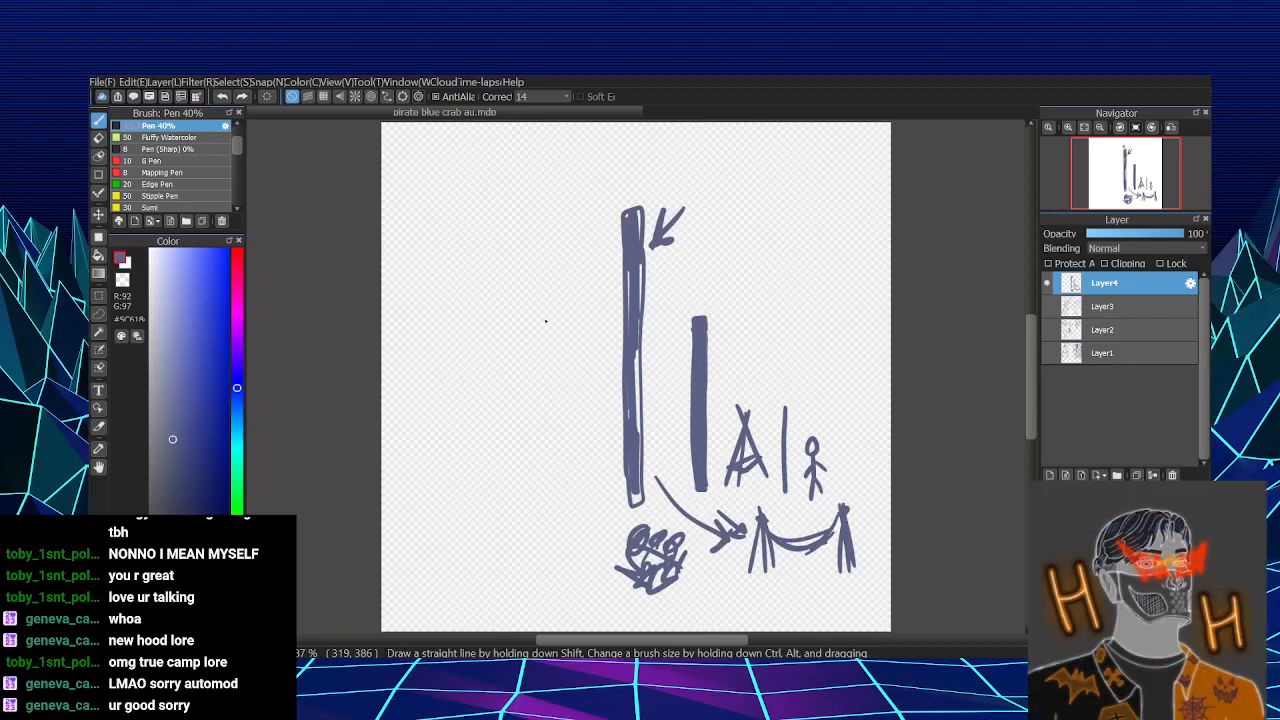
- Draw two tall tripods in the empty area left of the tallest bar, with a tiny stick figure between them, and undo the wavy connecting line
mouse_move(414, 352)
left_mouse_down()
mouse_move(398, 488)
mouse_move(440, 497)
mouse_move(427, 490)
left_mouse_up()
key("ctrl+z")
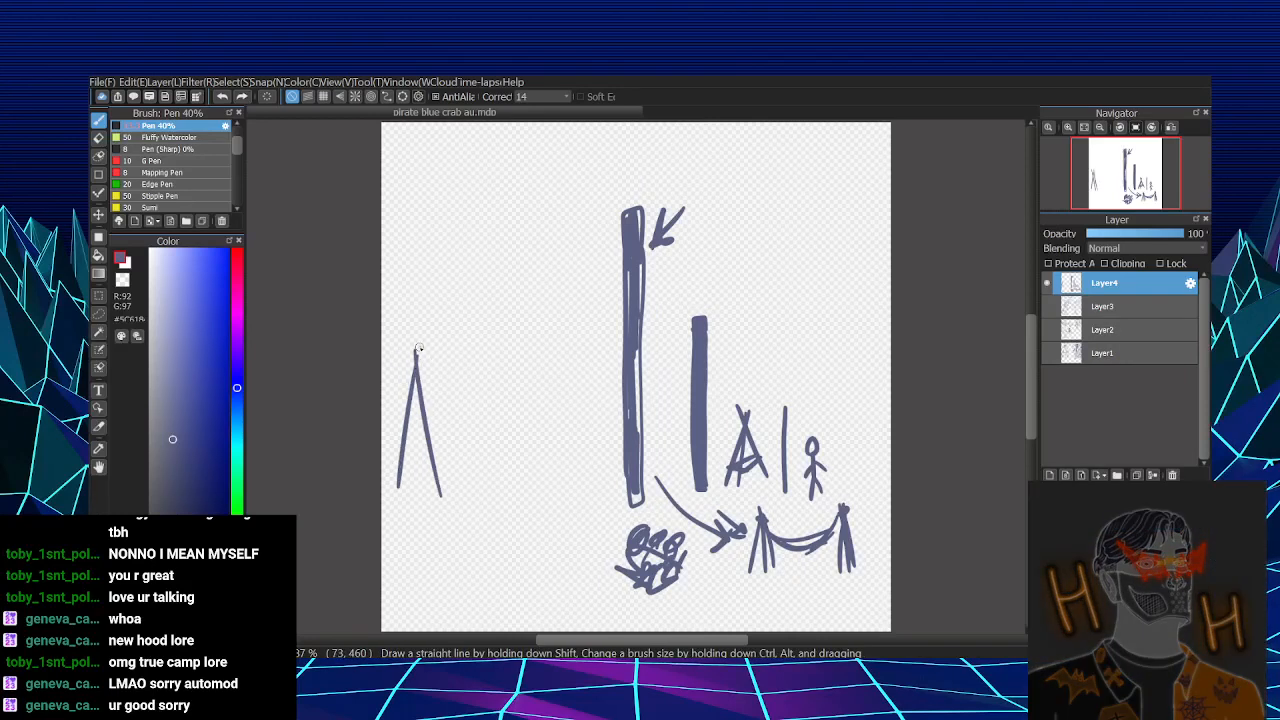
left_click_drag(419, 349, 413, 518)
mouse_move(545, 343)
left_mouse_down()
mouse_move(579, 494)
mouse_move(560, 505)
mouse_move(563, 482)
mouse_move(524, 477)
mouse_move(530, 506)
mouse_move(533, 488)
left_mouse_up()
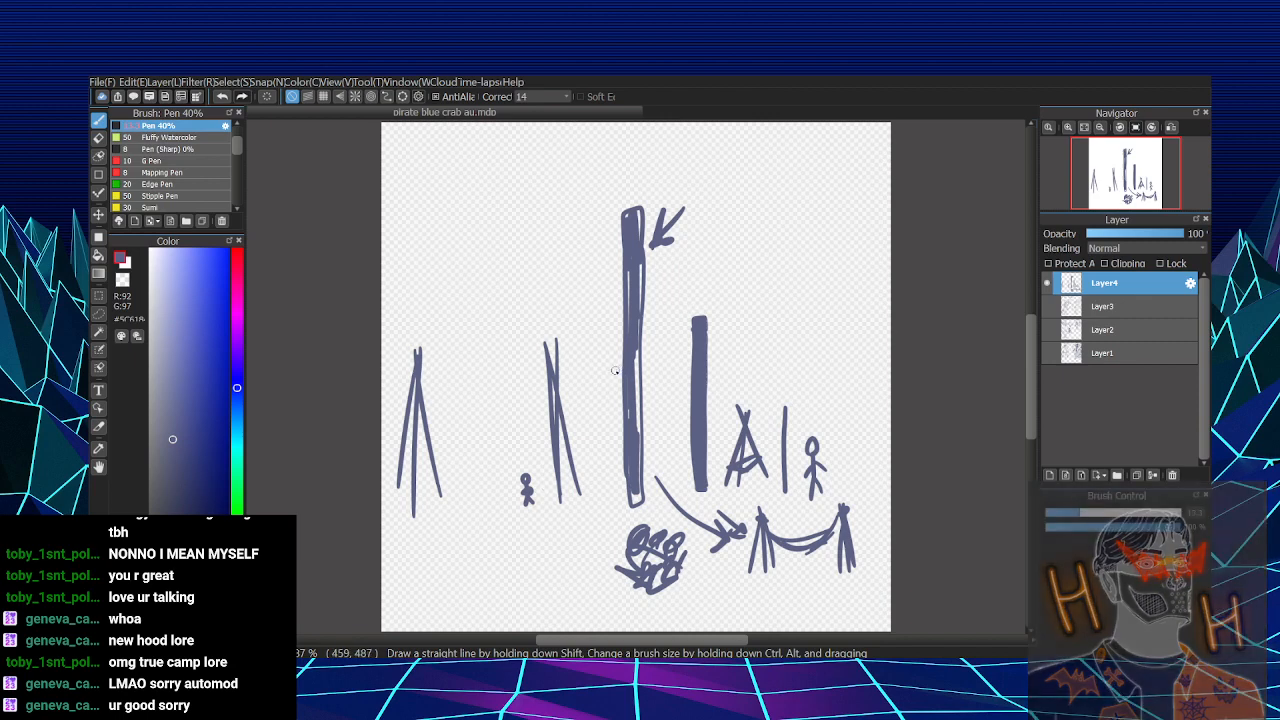
left_click_drag(418, 360, 548, 357)
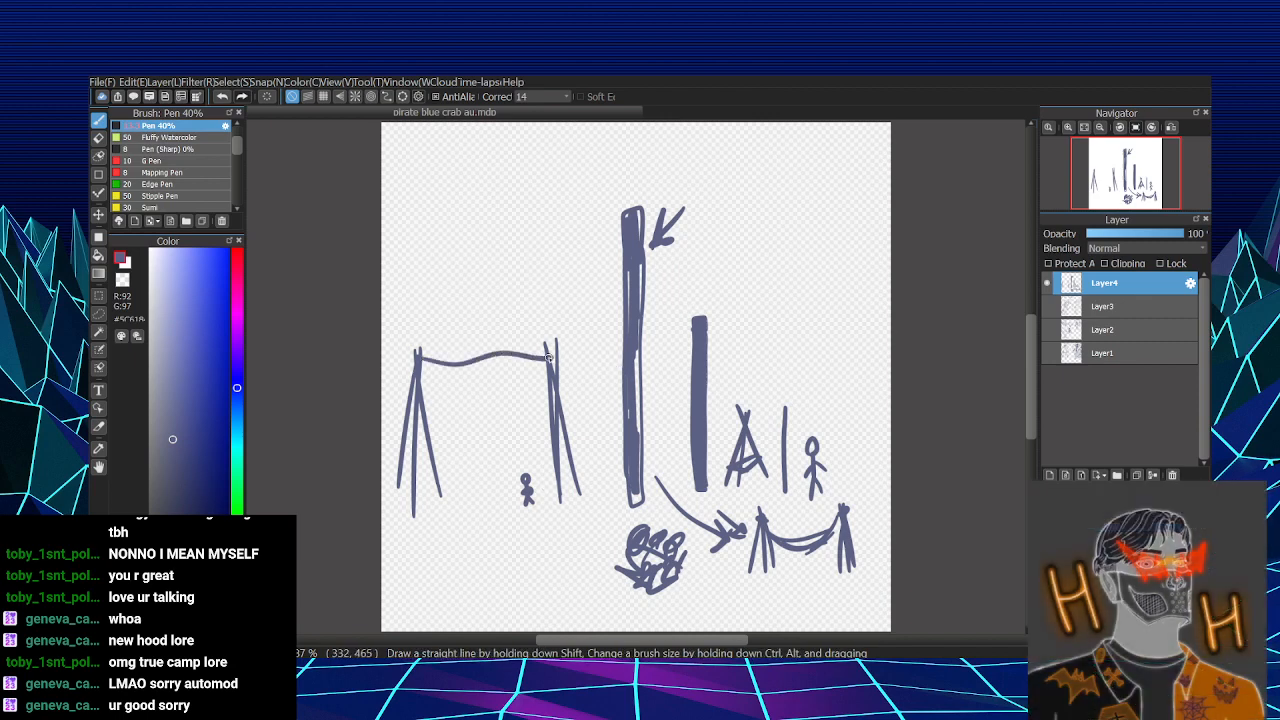
key("ctrl+z")
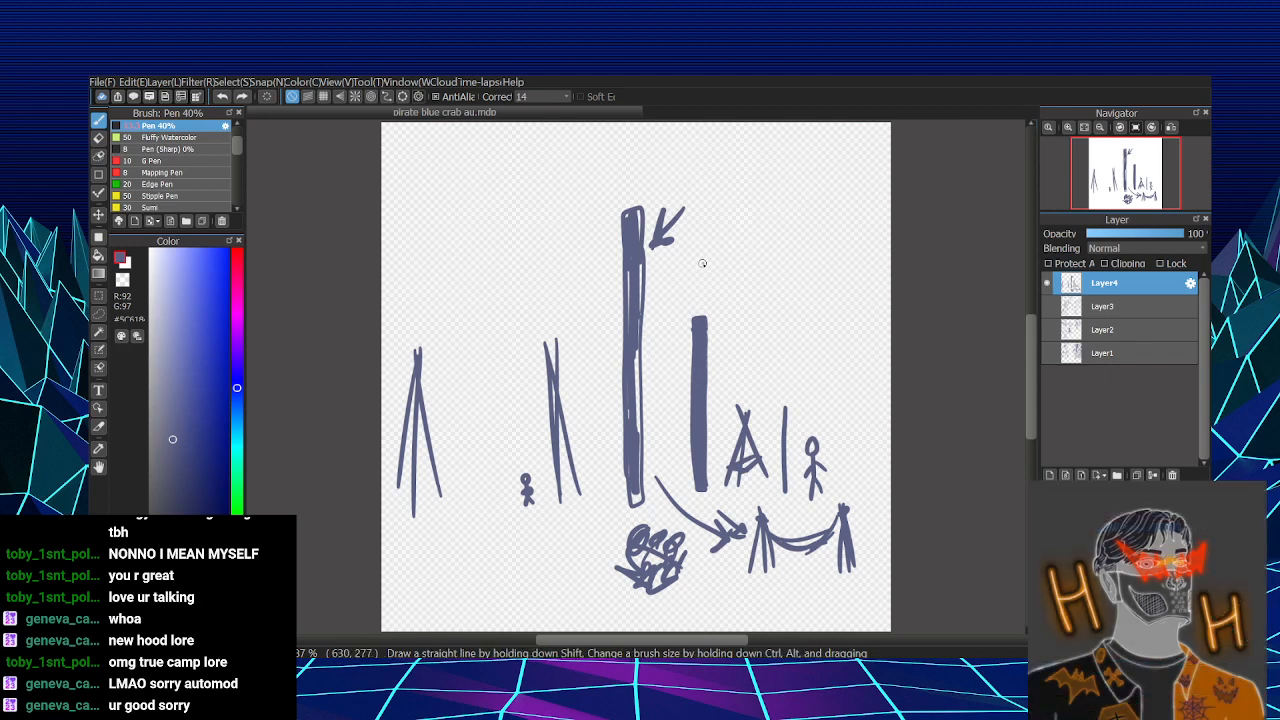
- Draw a long diagonal pole from beside the tallest bar to the canvas's upper-right corner, with a small crossed lashing mark near its middle
left_click_drag(702, 264, 835, 169)
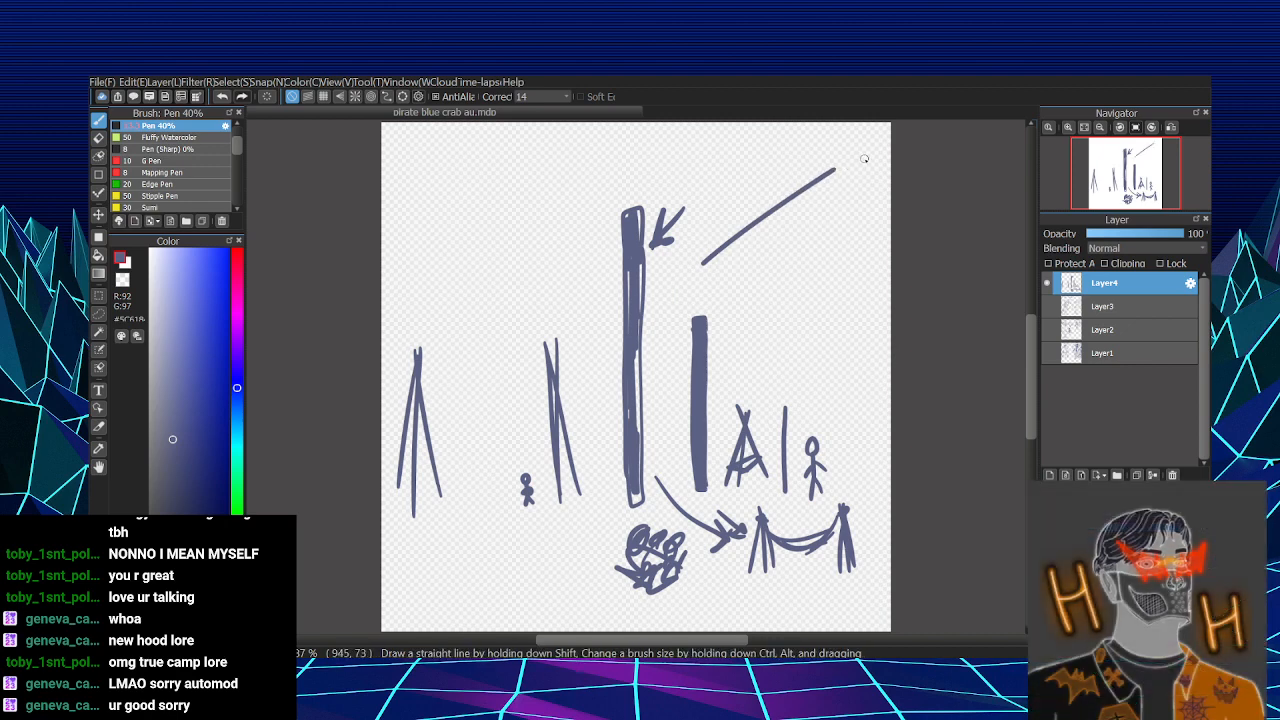
key("ctrl+z")
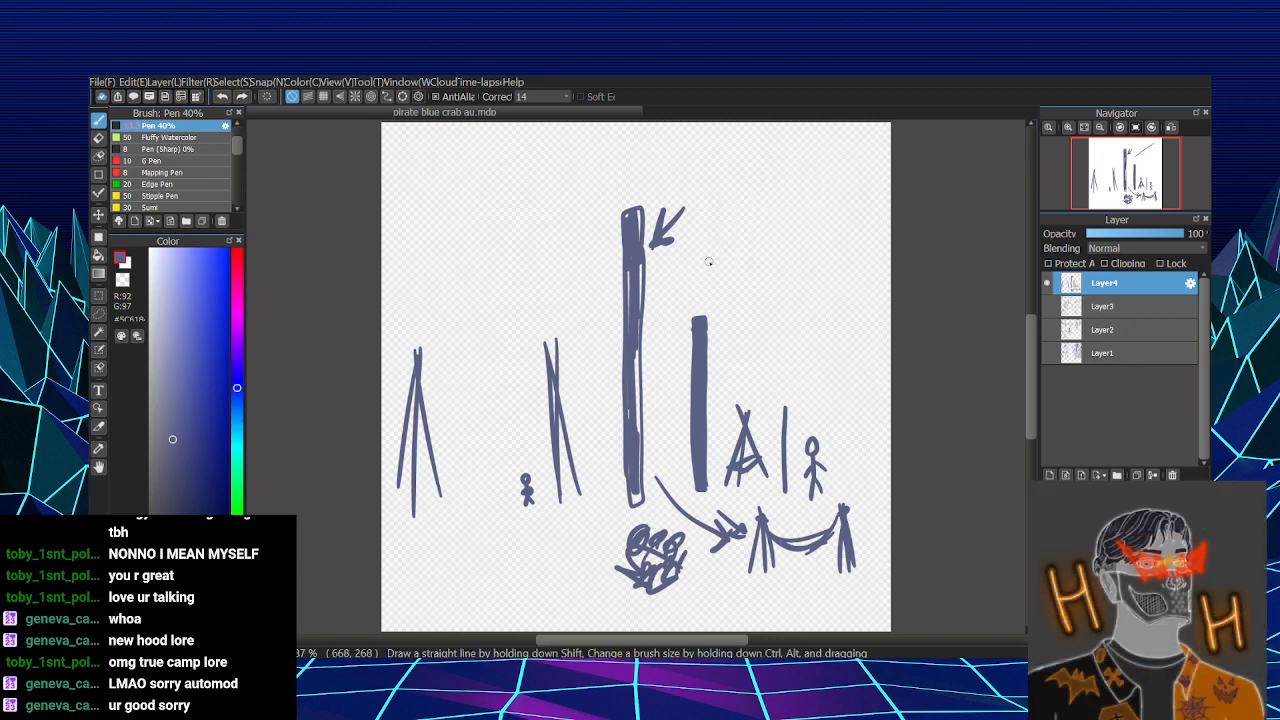
left_click_drag(685, 283, 800, 196)
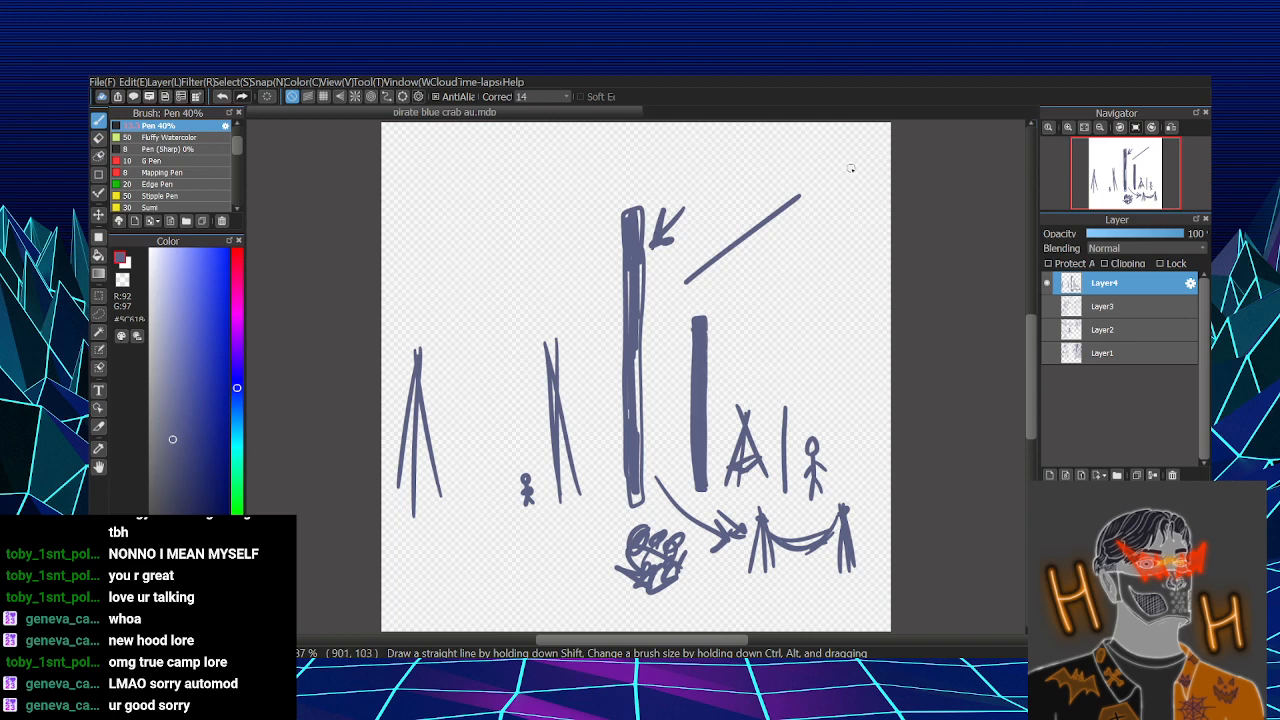
left_click_drag(854, 167, 732, 254)
key("ctrl+z")
left_click_drag(860, 158, 784, 217)
left_click_drag(886, 133, 853, 166)
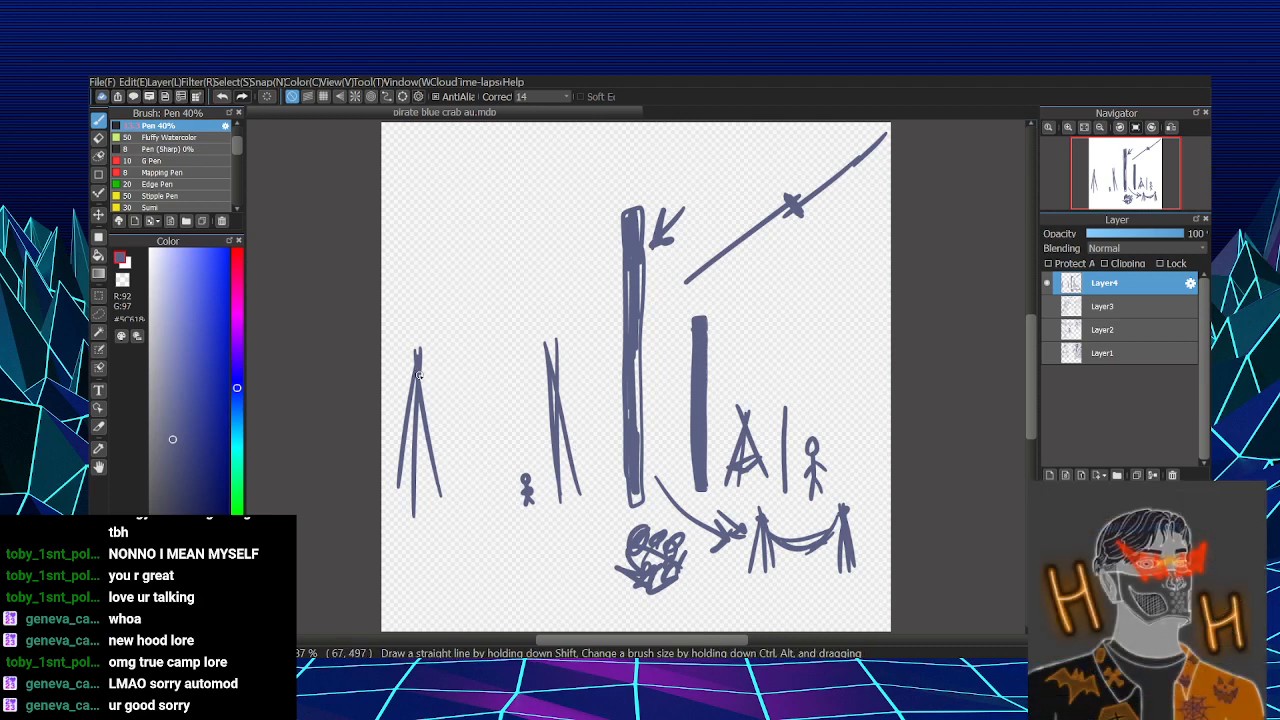
- Add a middle leg, double horizontal rails, short vertical slats and a scribbled wavy top between the two tall tripods
mouse_move(490, 358)
left_mouse_down()
mouse_move(477, 497)
mouse_move(490, 470)
left_mouse_up()
mouse_move(418, 372)
left_mouse_down()
mouse_move(486, 378)
mouse_move(486, 392)
mouse_move(555, 387)
left_mouse_up()
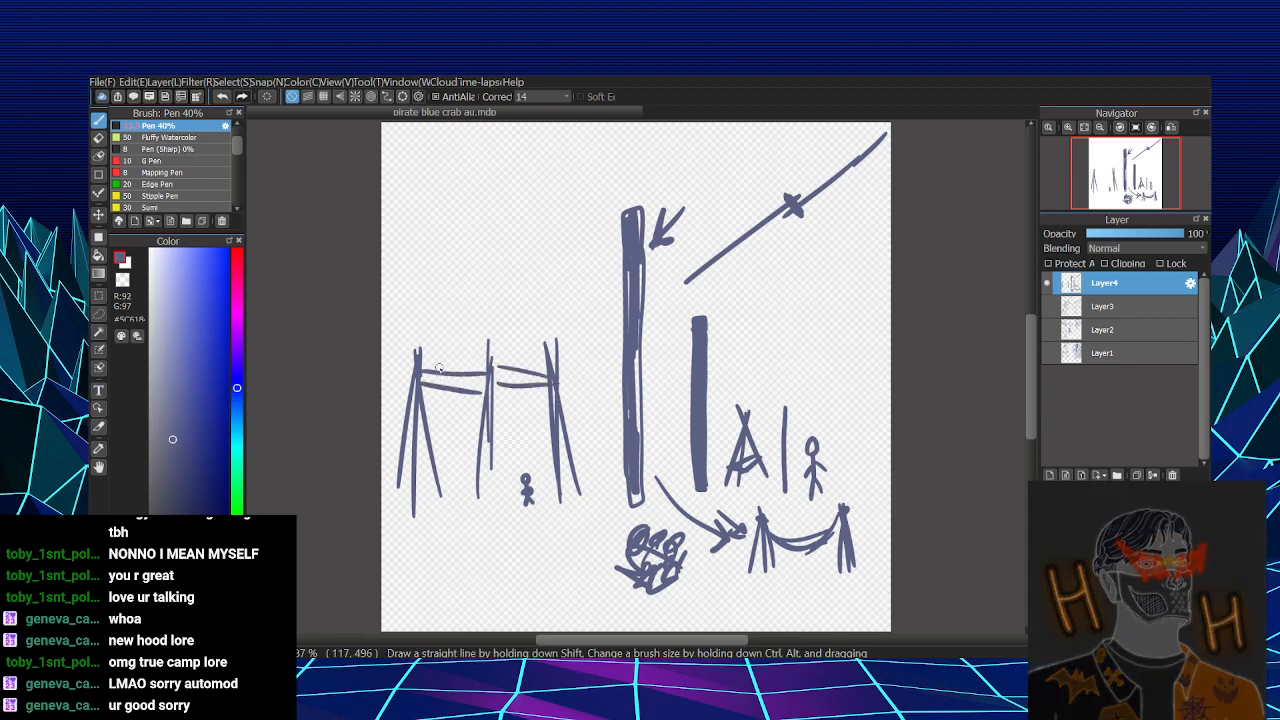
left_click_drag(437, 348, 435, 398)
mouse_move(461, 356)
left_mouse_down()
mouse_move(509, 362)
mouse_move(502, 392)
left_mouse_up()
mouse_move(521, 360)
left_mouse_down()
mouse_move(515, 394)
mouse_move(543, 392)
left_mouse_up()
mouse_move(442, 345)
left_mouse_down()
mouse_move(509, 344)
mouse_move(519, 362)
mouse_move(556, 366)
left_mouse_up()
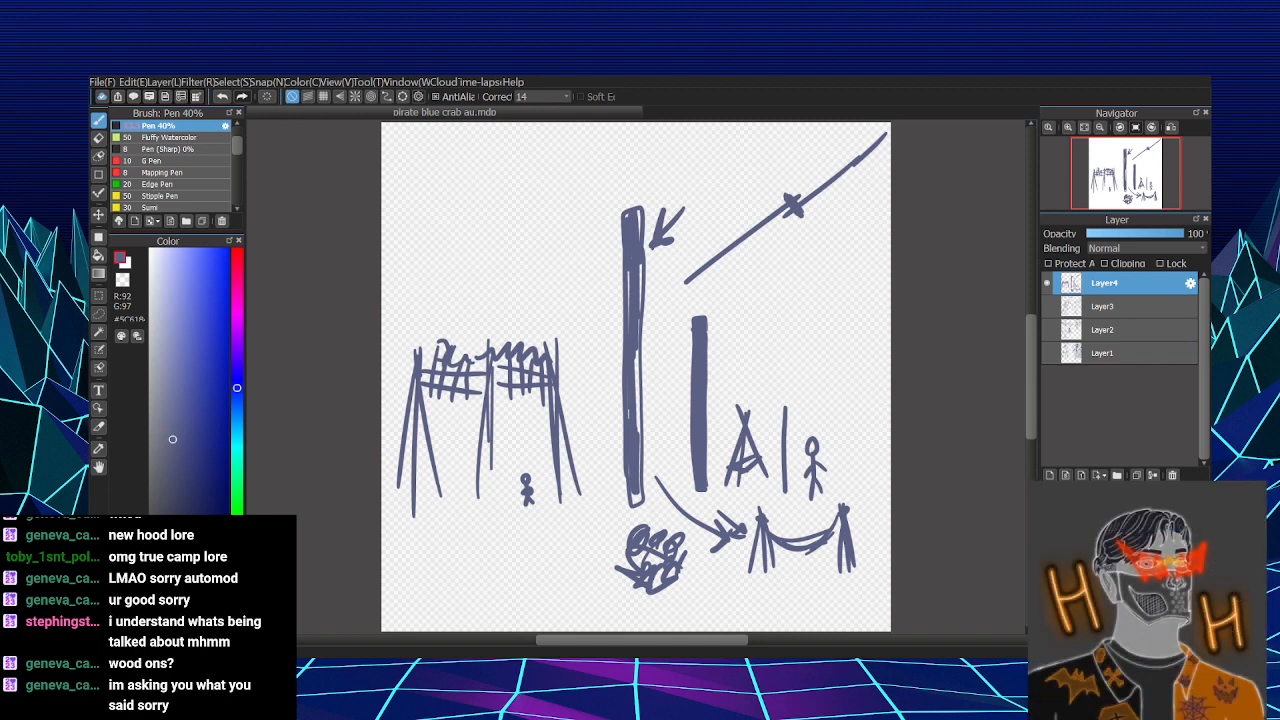
mouse_move(582, 150)
left_mouse_down()
mouse_move(617, 165)
mouse_move(642, 145)
mouse_move(663, 152)
mouse_move(670, 132)
mouse_move(676, 168)
left_mouse_up()
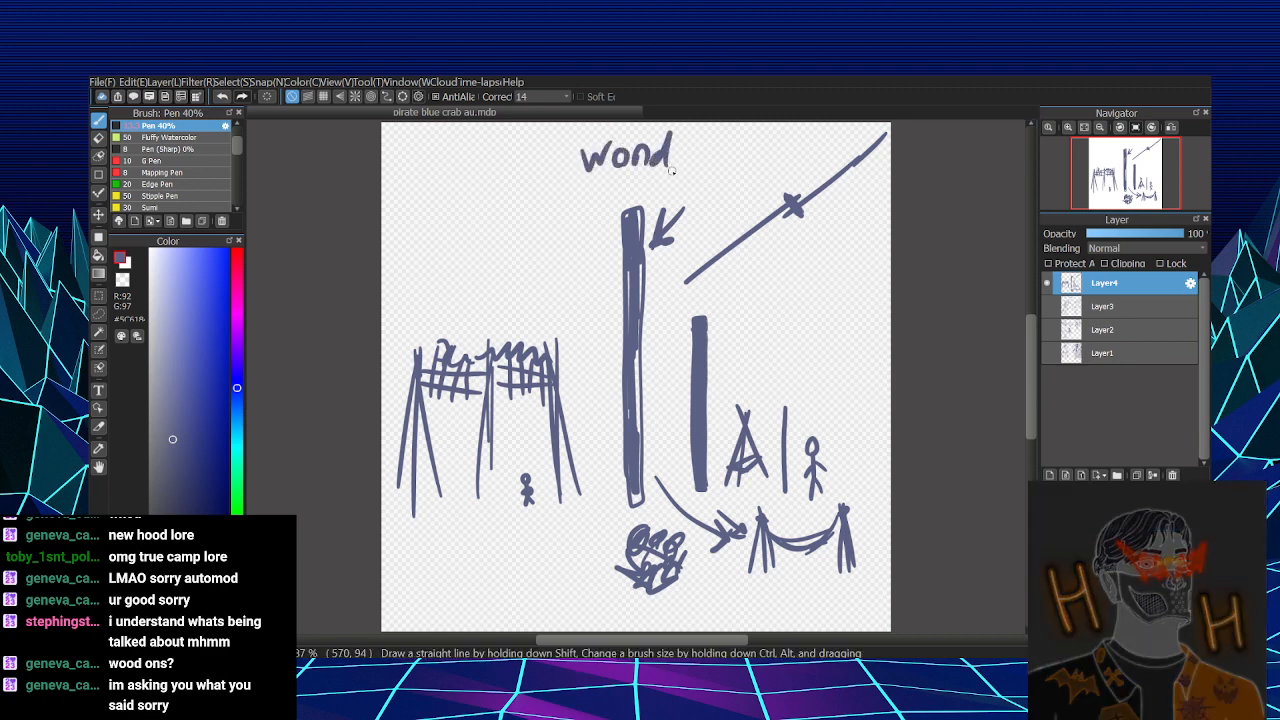
key("ctrl+z")
key("ctrl+z")
key("ctrl+z")
key("ctrl+z")
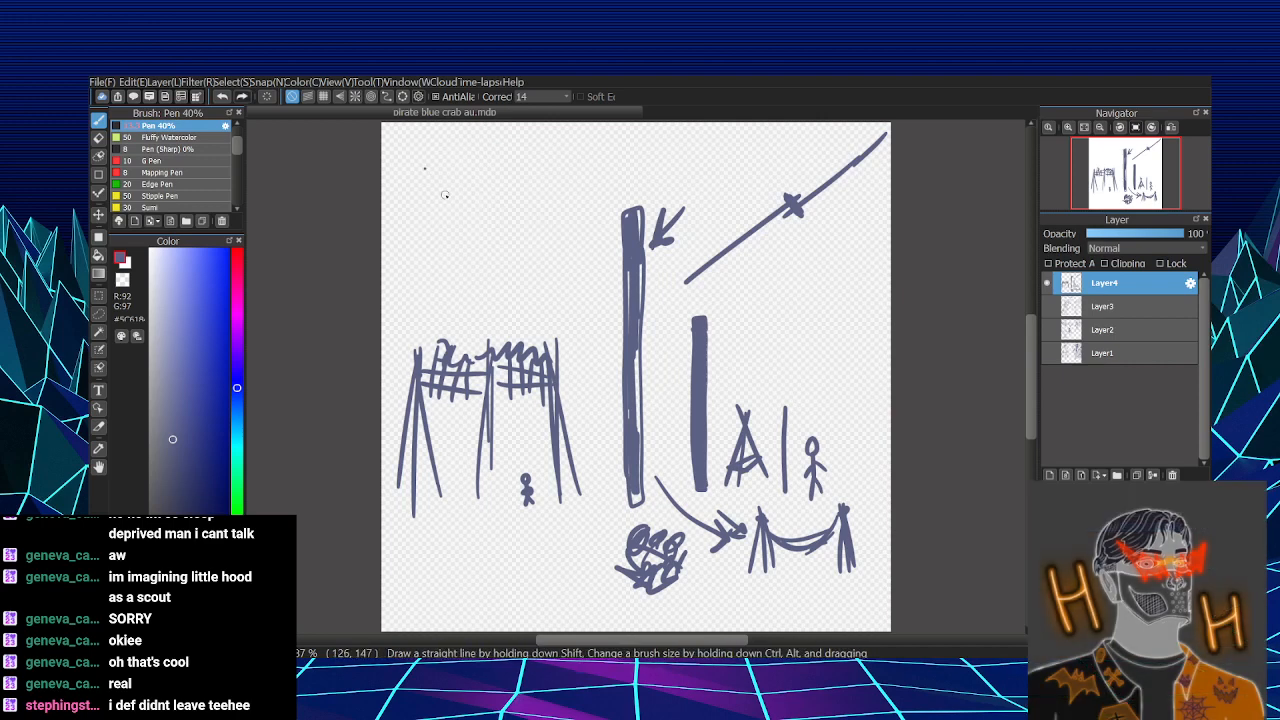
- Draw a diamond with an inward arrow in the canvas's upper-left corner, and a downward triangle with curled ends beside it
left_click_drag(421, 158, 452, 203)
mouse_move(422, 165)
left_mouse_down()
mouse_move(469, 137)
mouse_move(496, 161)
mouse_move(455, 208)
left_mouse_up()
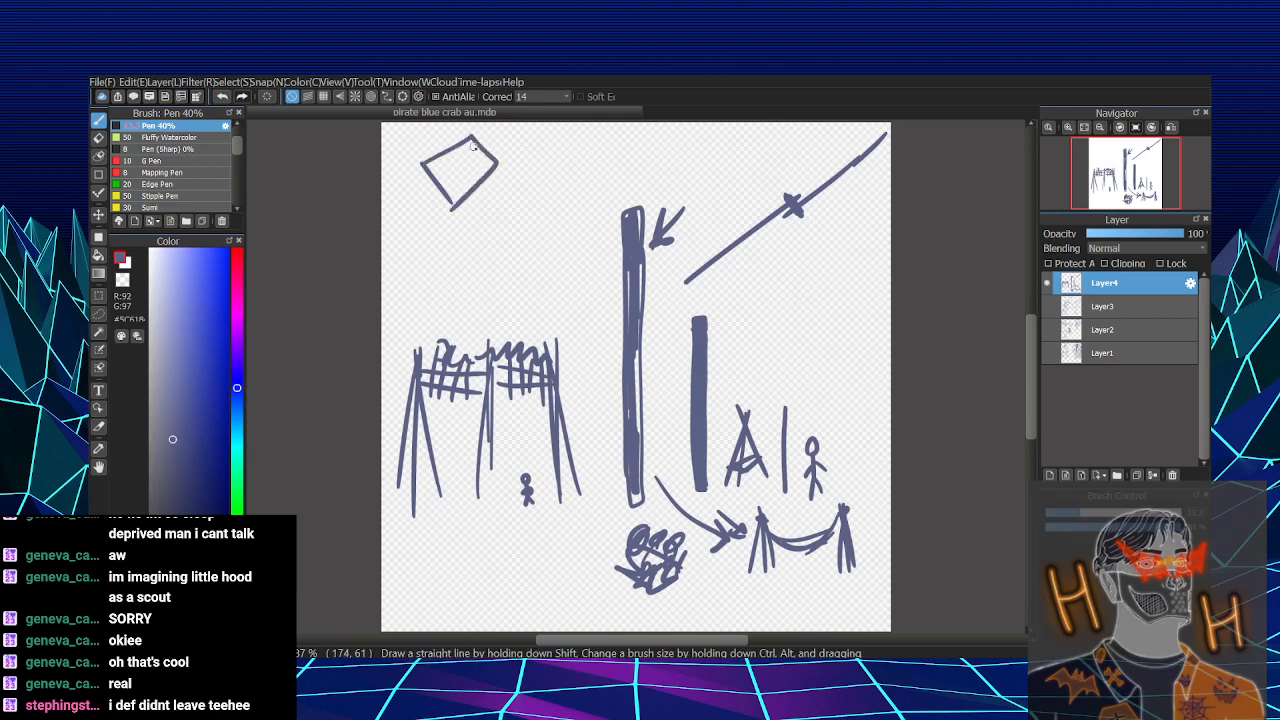
mouse_move(495, 137)
left_mouse_down()
mouse_move(459, 158)
mouse_move(572, 170)
mouse_move(546, 190)
left_mouse_up()
left_click_drag(546, 190, 520, 167)
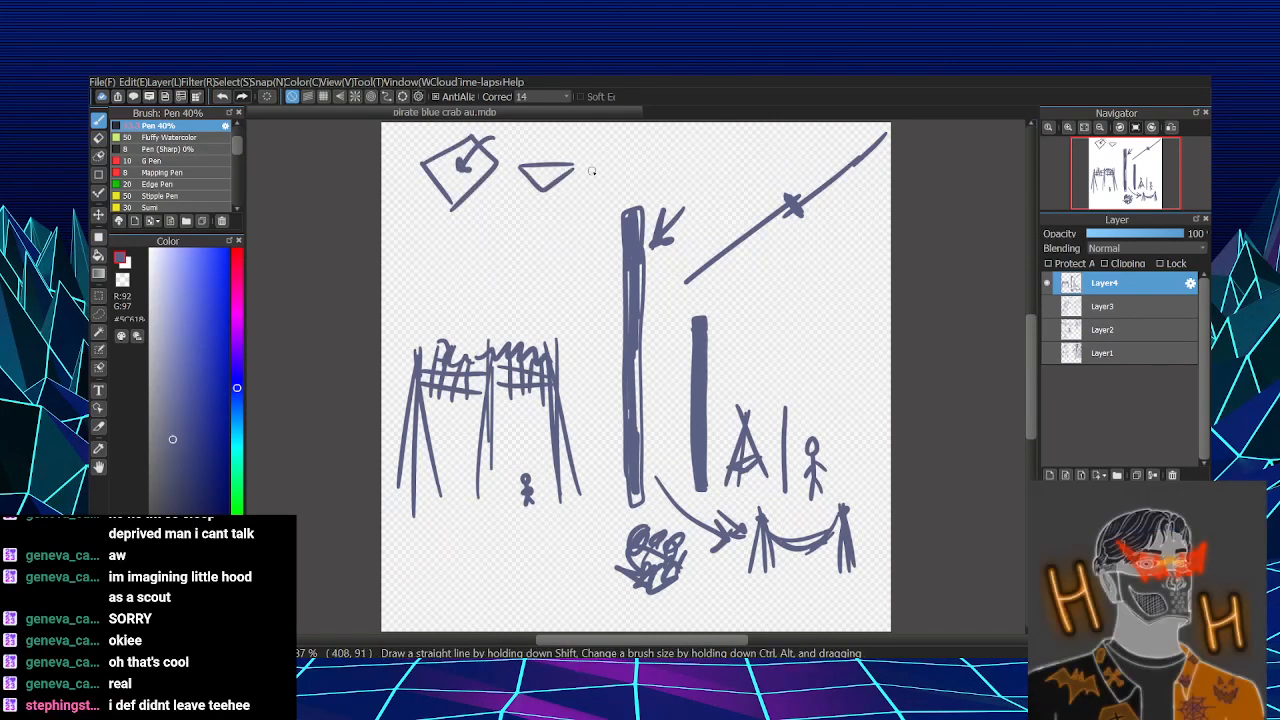
mouse_move(573, 168)
left_mouse_down()
mouse_move(513, 168)
mouse_move(572, 170)
left_mouse_up()
left_click_drag(578, 158, 583, 184)
left_click_drag(503, 160, 511, 183)
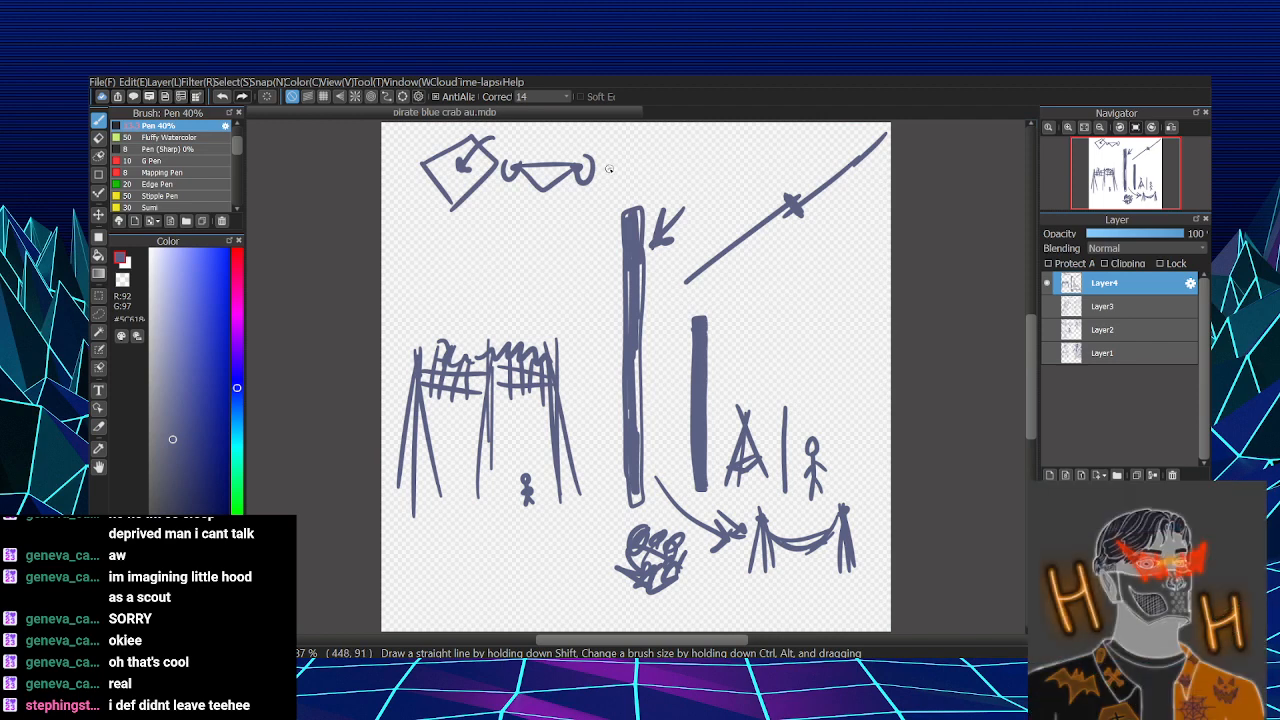
- Continue the folding sequence with a flat bar over a smaller triangle, a small arrow pointing at it, and a bar with an even smaller triangle
mouse_move(607, 170)
left_mouse_down()
mouse_move(687, 171)
mouse_move(629, 167)
mouse_move(648, 186)
mouse_move(669, 173)
mouse_move(614, 167)
mouse_move(686, 171)
left_mouse_up()
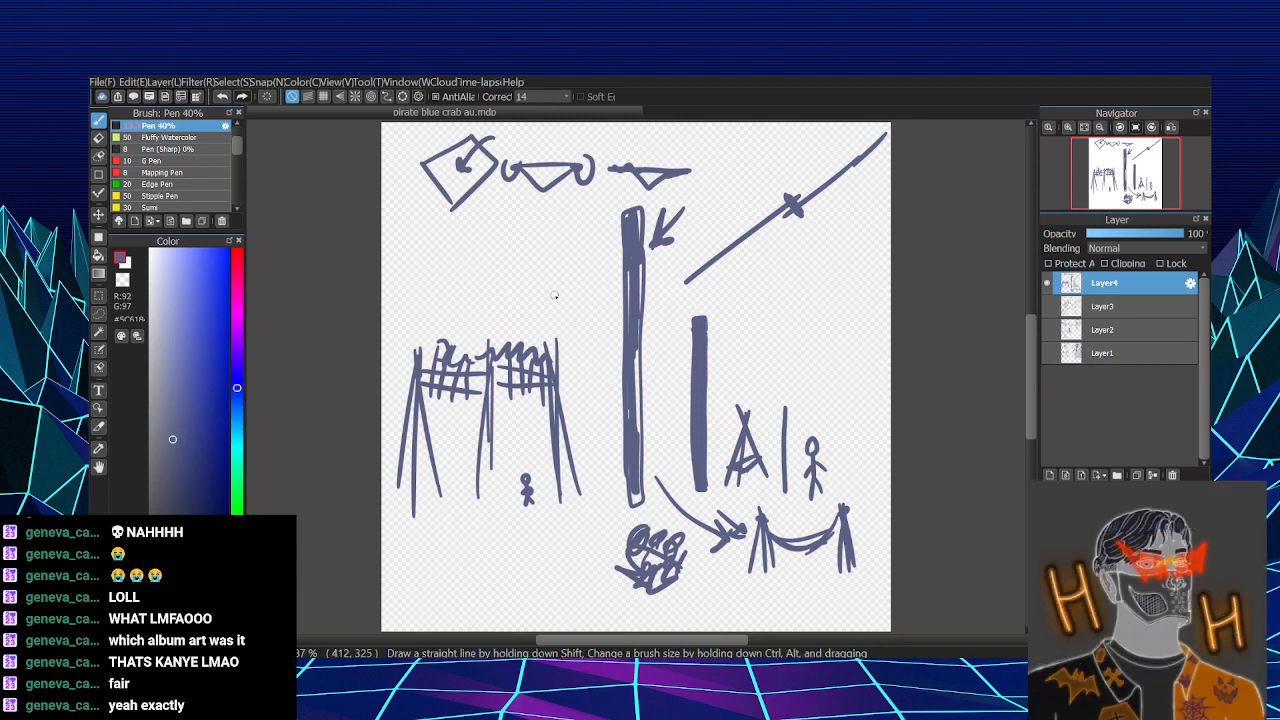
left_click_drag(689, 149, 669, 158)
mouse_move(675, 148)
left_mouse_down()
mouse_move(776, 171)
mouse_move(721, 172)
mouse_move(767, 172)
left_mouse_up()
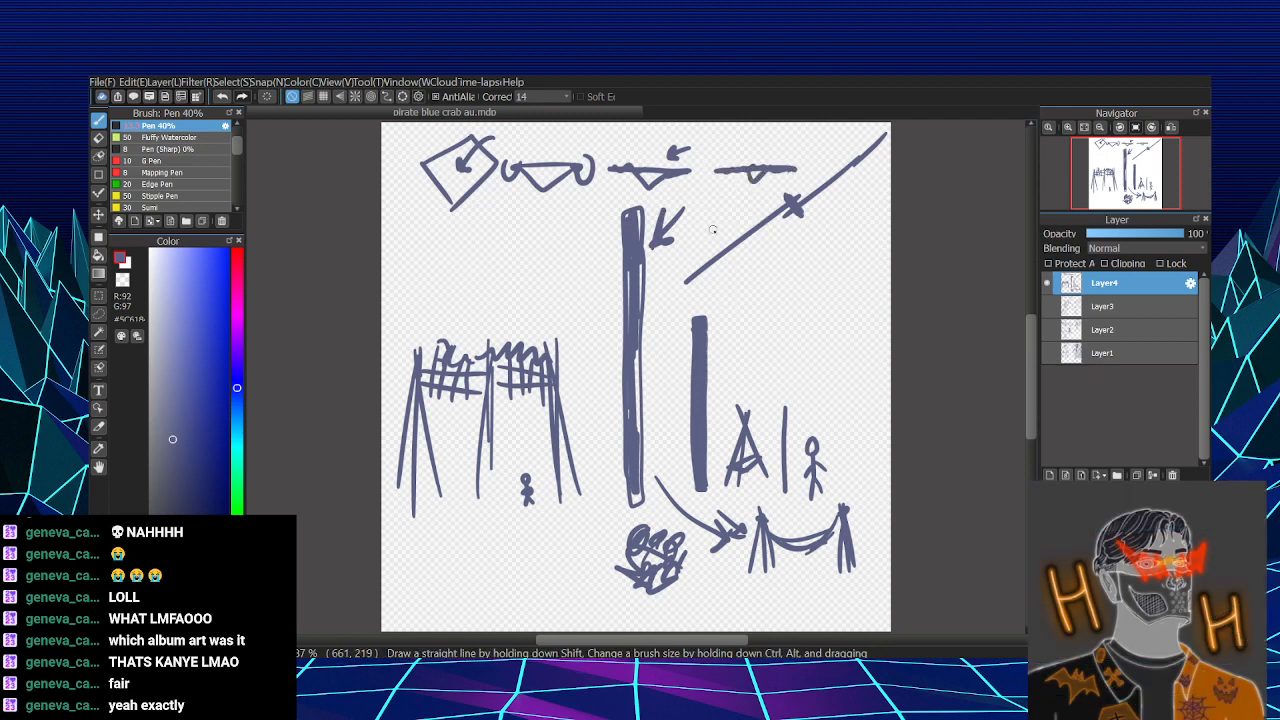
- Draw an upright loop closed by a filled knot with crossed tails beneath the triangle with curled ends
mouse_move(510, 275)
left_mouse_down()
mouse_move(512, 229)
mouse_move(543, 276)
left_mouse_up()
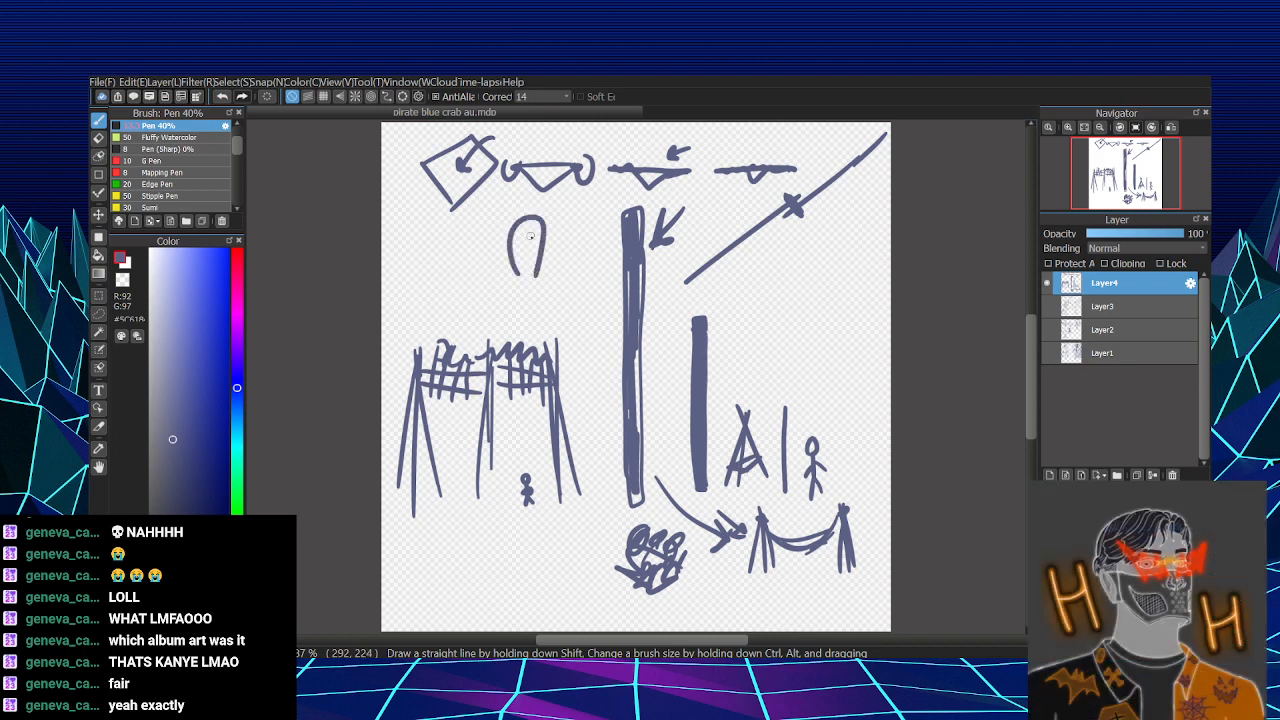
mouse_move(541, 207)
left_mouse_down()
mouse_move(551, 281)
mouse_move(510, 210)
mouse_move(524, 238)
left_mouse_up()
mouse_move(541, 250)
left_mouse_down()
mouse_move(517, 293)
mouse_move(544, 294)
mouse_move(535, 280)
left_mouse_up()
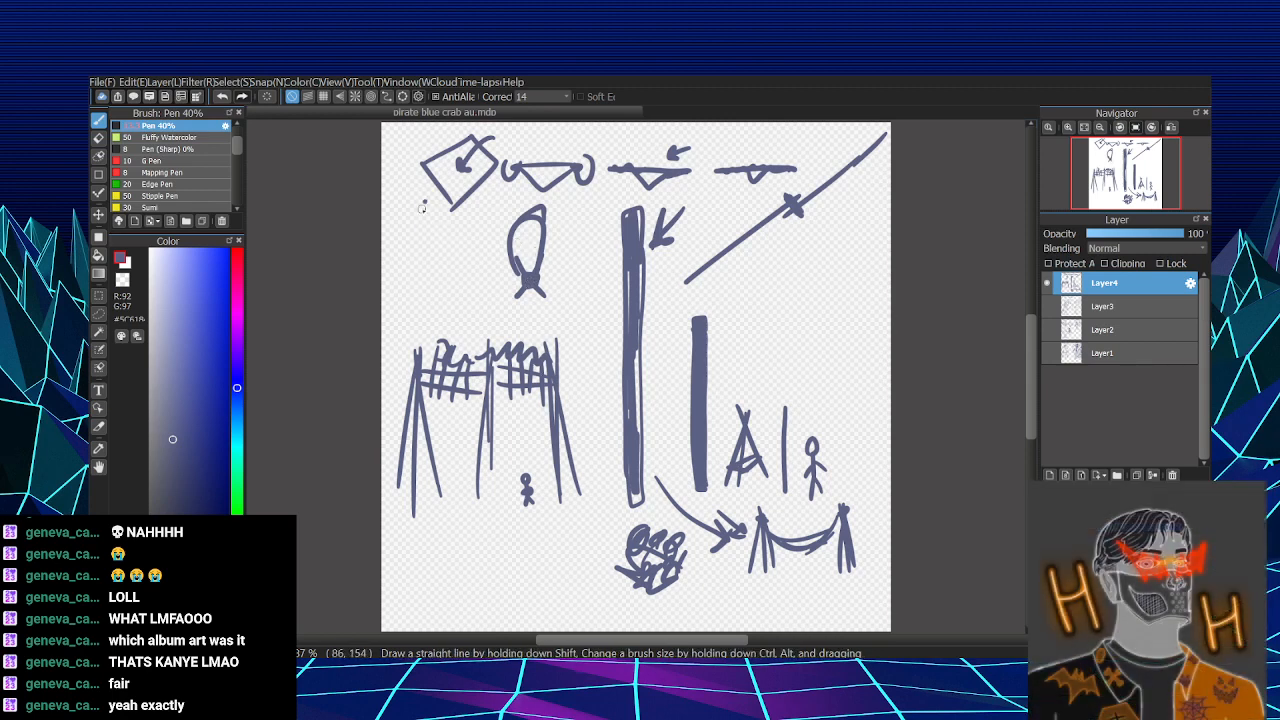
- Draw a tapering, diagonally hatched strip left of the knotted loop, with an arrow leading from the strip to the loop
mouse_move(422, 202)
left_mouse_down()
mouse_move(457, 262)
mouse_move(450, 253)
mouse_move(435, 269)
mouse_move(449, 267)
mouse_move(447, 297)
mouse_move(444, 275)
mouse_move(445, 298)
mouse_move(432, 285)
mouse_move(438, 316)
left_mouse_up()
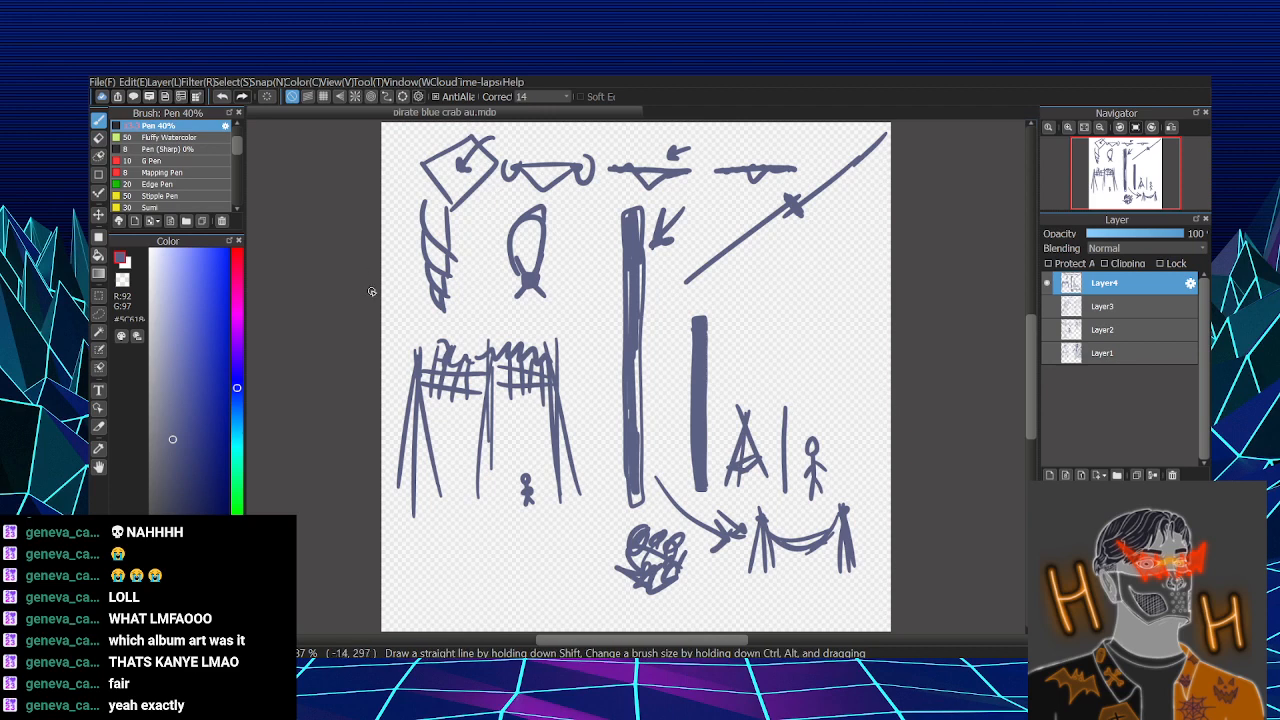
left_click_drag(458, 229, 500, 235)
left_click_drag(486, 222, 488, 246)
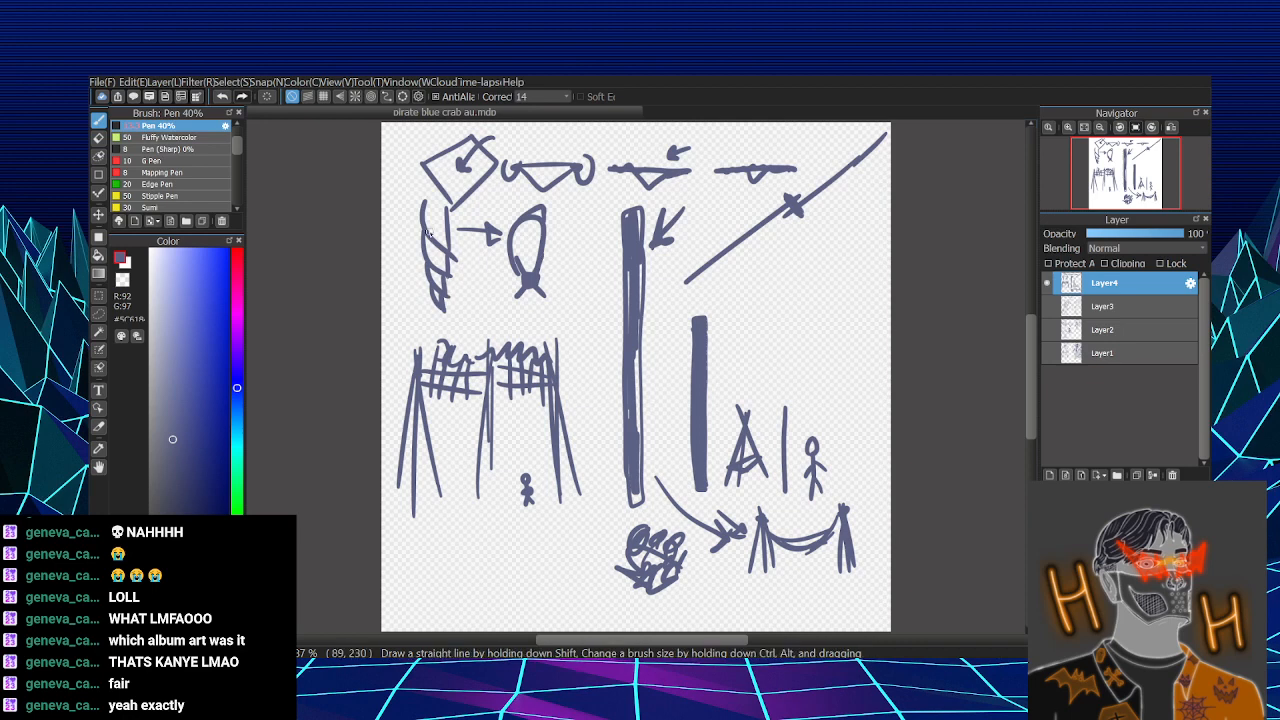
left_click_drag(445, 211, 428, 262)
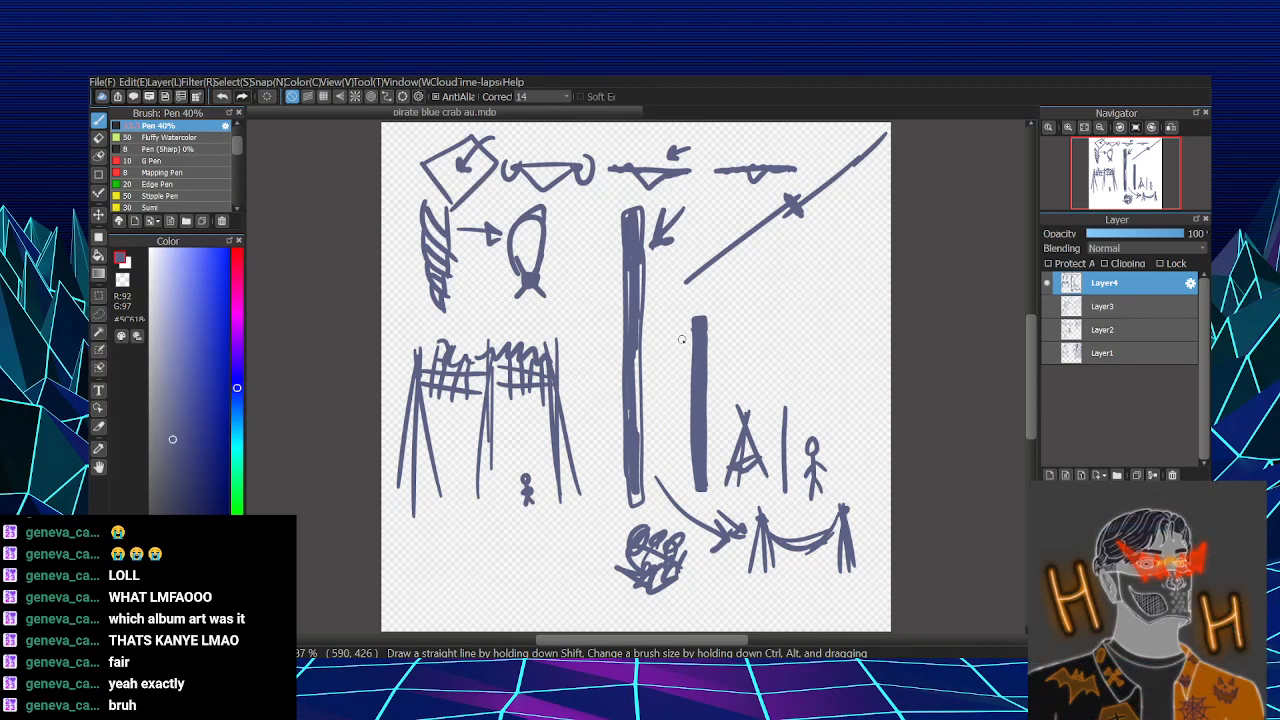
- Draw three rows of small circles below the diagonal pole: two on top, three in the middle and three ovals underneath
left_click_drag(812, 262, 847, 252)
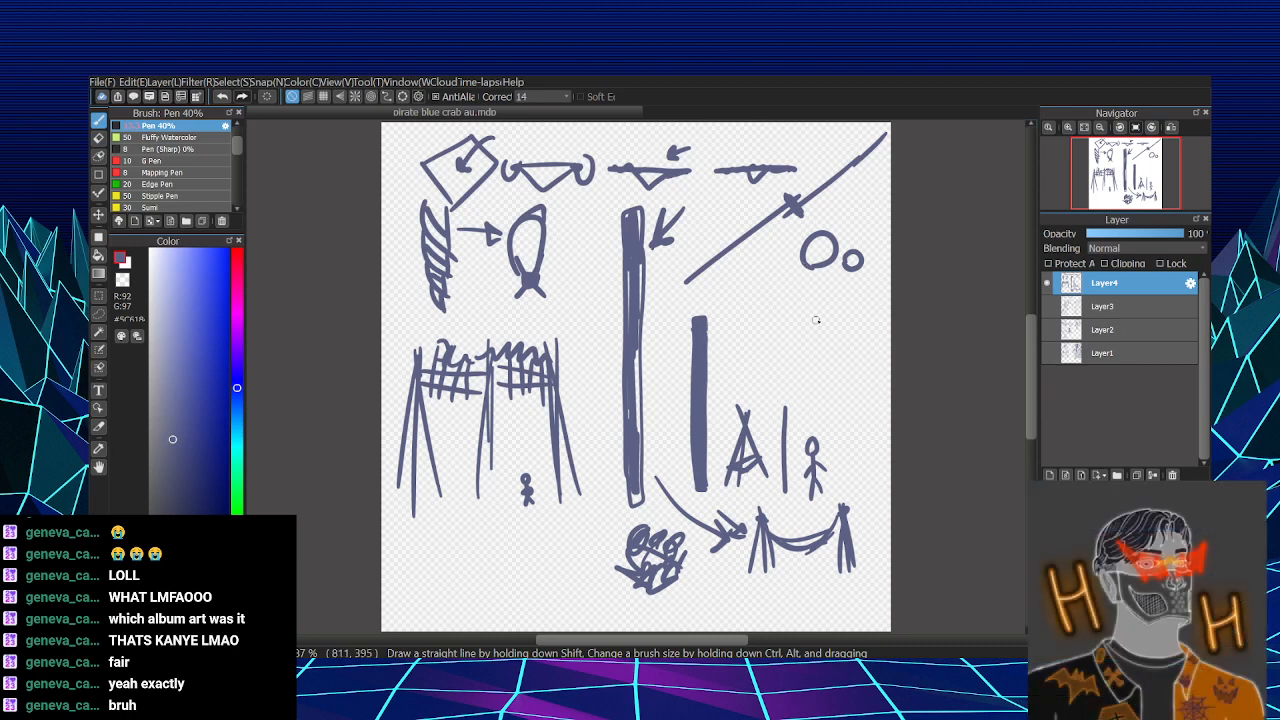
mouse_move(776, 295)
left_mouse_down()
mouse_move(772, 309)
mouse_move(782, 290)
left_mouse_up()
left_click_drag(822, 289, 859, 291)
mouse_move(756, 336)
left_mouse_down()
mouse_move(789, 329)
mouse_move(811, 355)
mouse_move(889, 338)
left_mouse_up()
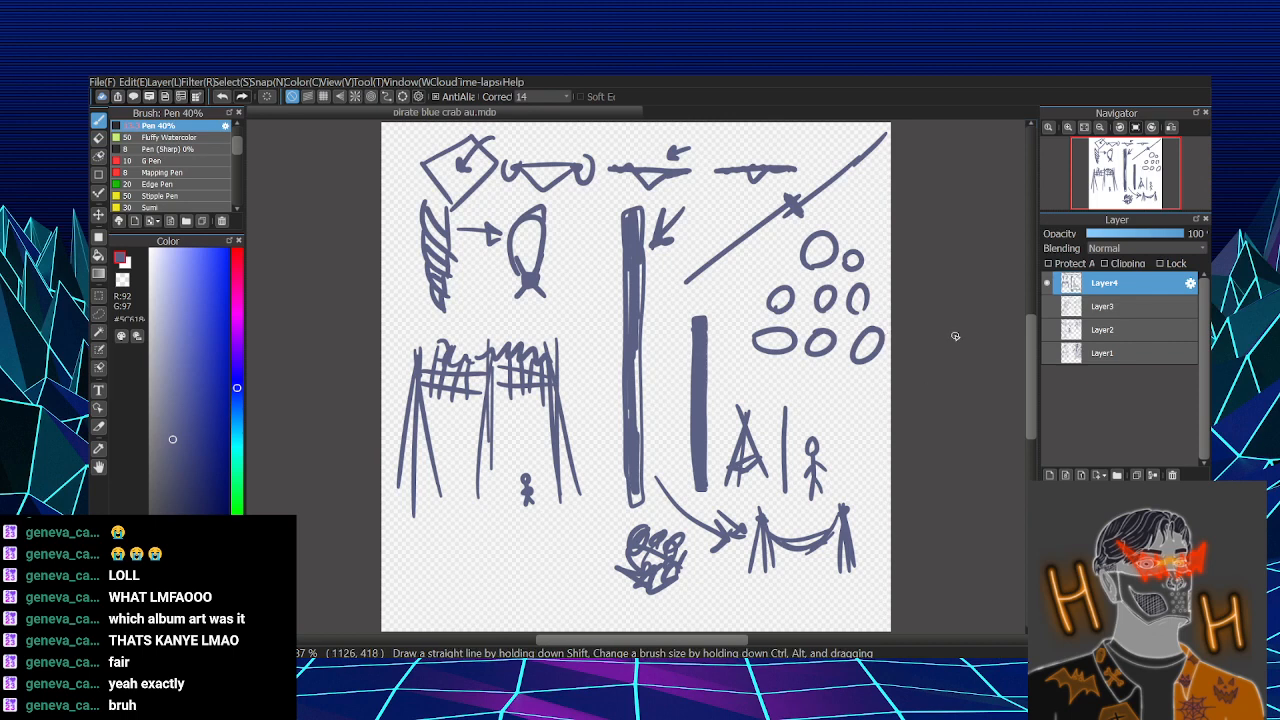
- Dot the insides of the three ovals in the lowest row
left_click(768, 345)
left_click(786, 340)
left_click(817, 344)
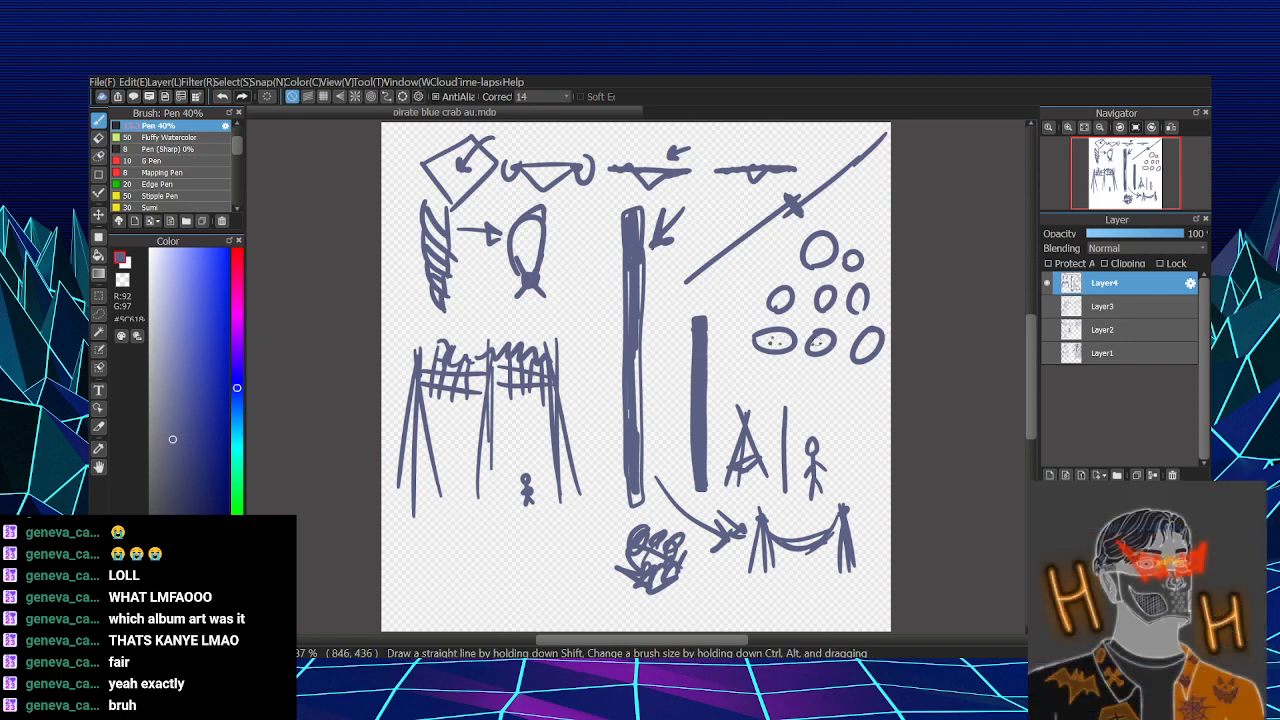
left_click(826, 341)
left_click(859, 349)
left_click(869, 342)
left_click(867, 353)
left_click(876, 341)
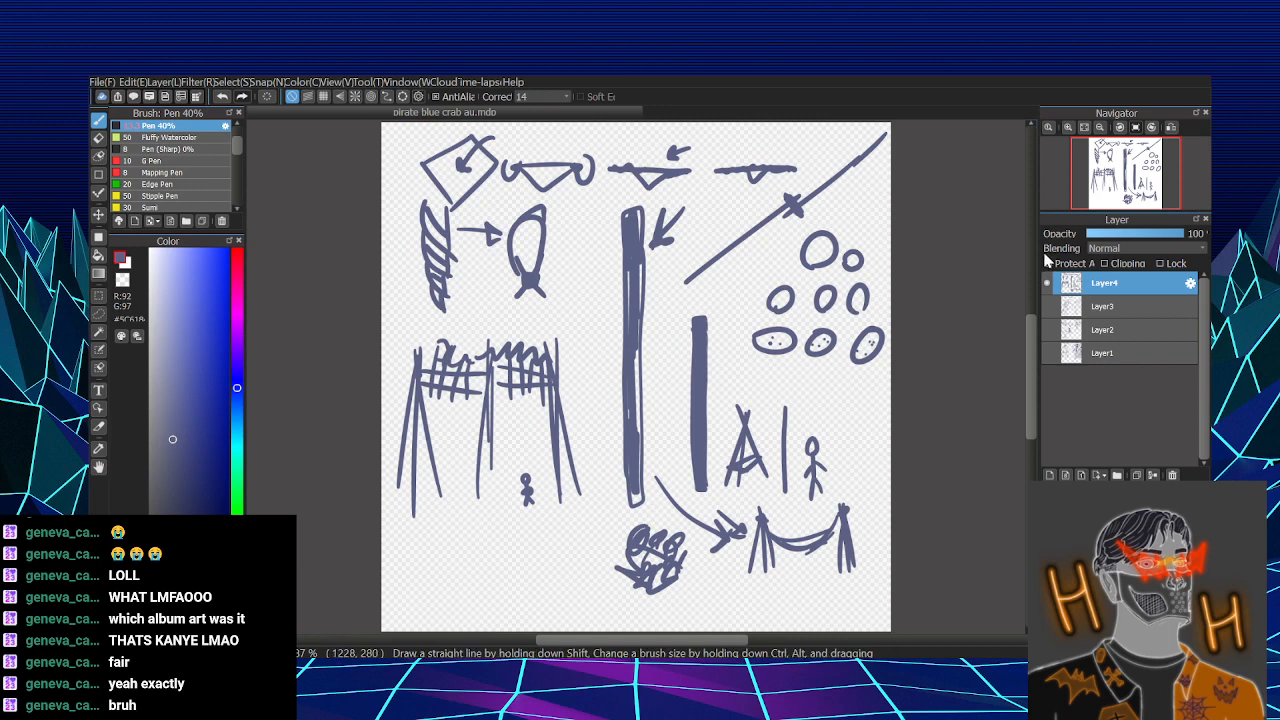
- Enclose the upper five circles in a large rounded outline and add a small arrow pointing at the lower-left circle inside it
mouse_move(880, 240)
left_mouse_down()
mouse_move(871, 314)
mouse_move(784, 322)
mouse_move(775, 233)
mouse_move(884, 262)
left_mouse_up()
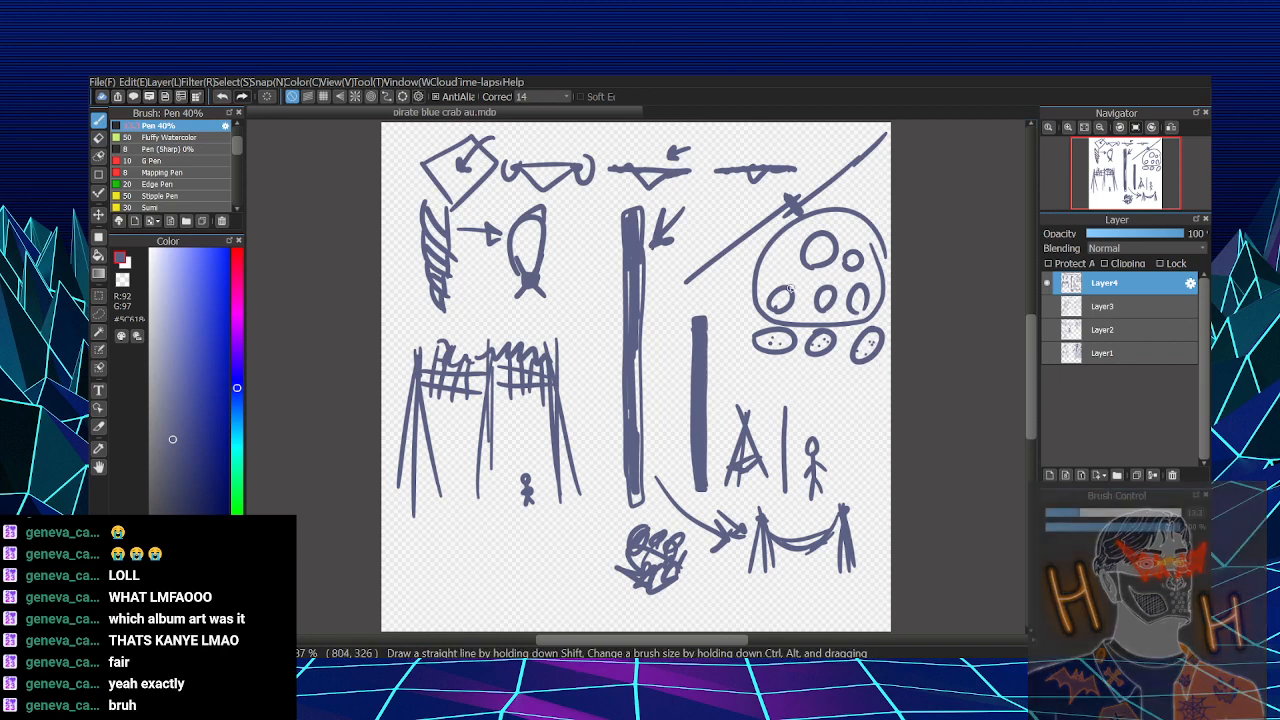
mouse_move(753, 286)
left_mouse_down()
mouse_move(773, 294)
mouse_move(757, 303)
left_mouse_up()
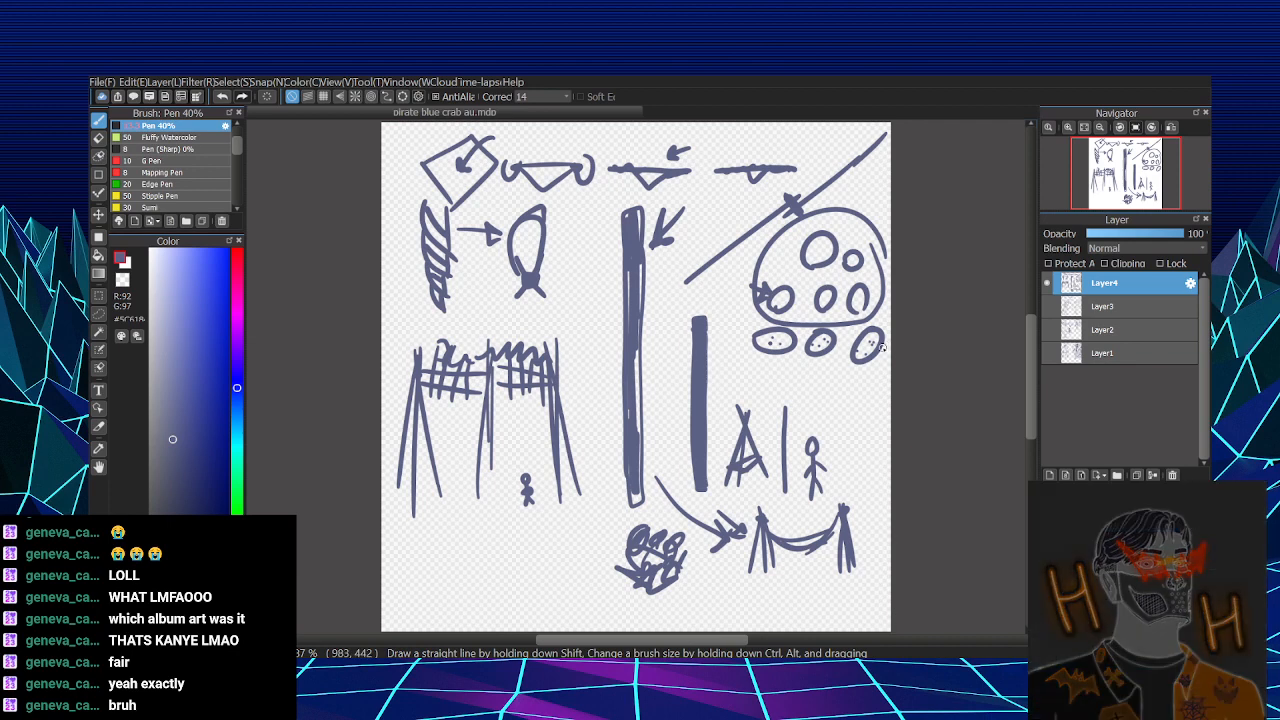
left_click_drag(833, 221, 829, 230)
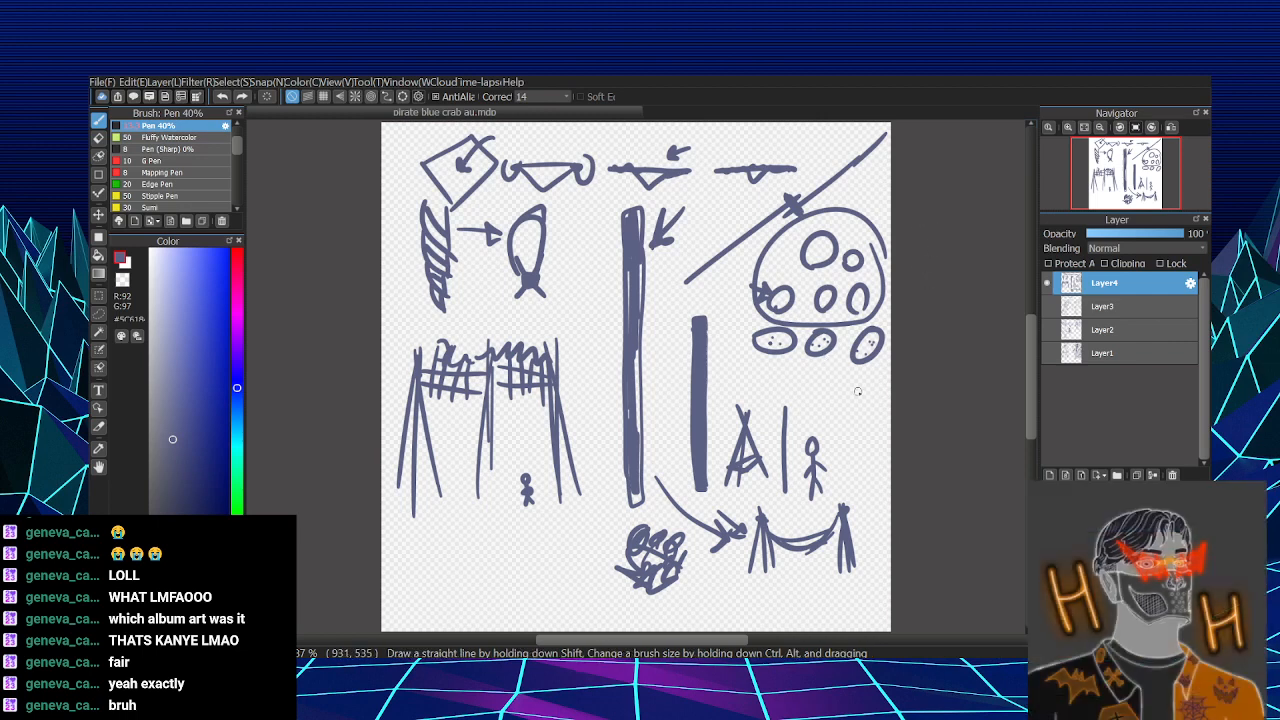
left_click_drag(840, 379, 848, 402)
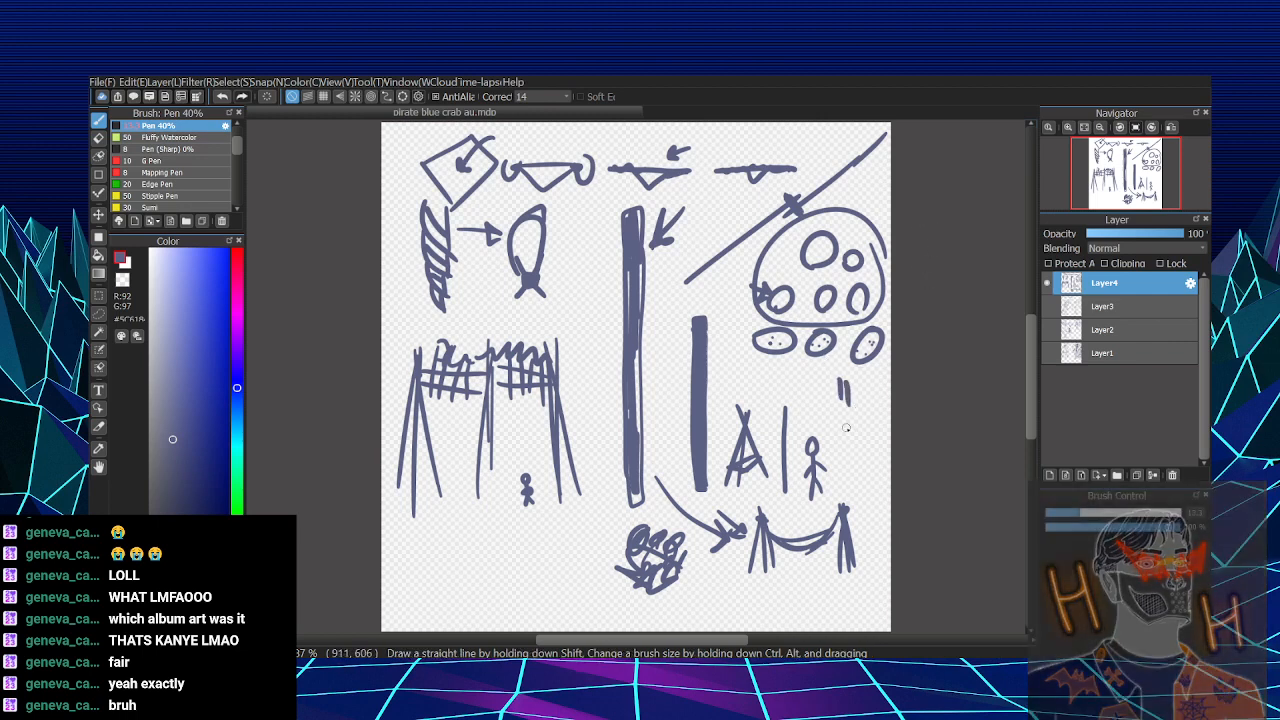
key("ctrl+z")
key("ctrl+z")
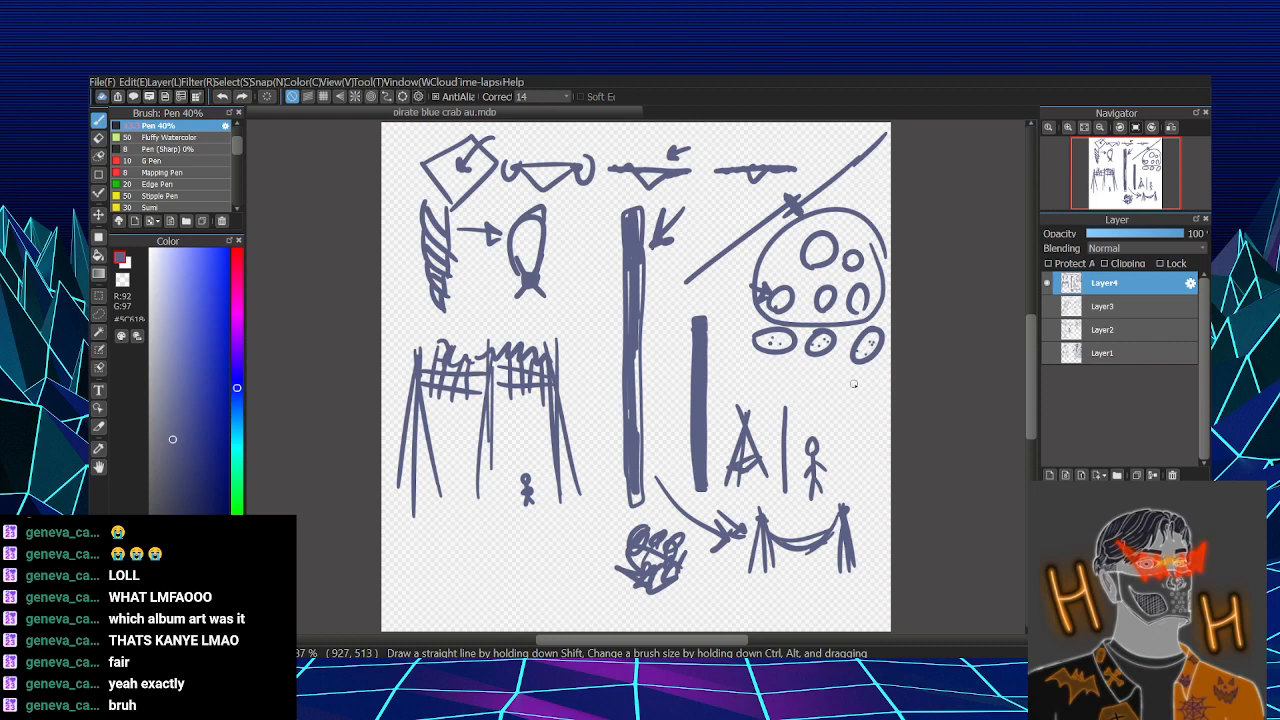
left_click_drag(842, 200, 820, 240)
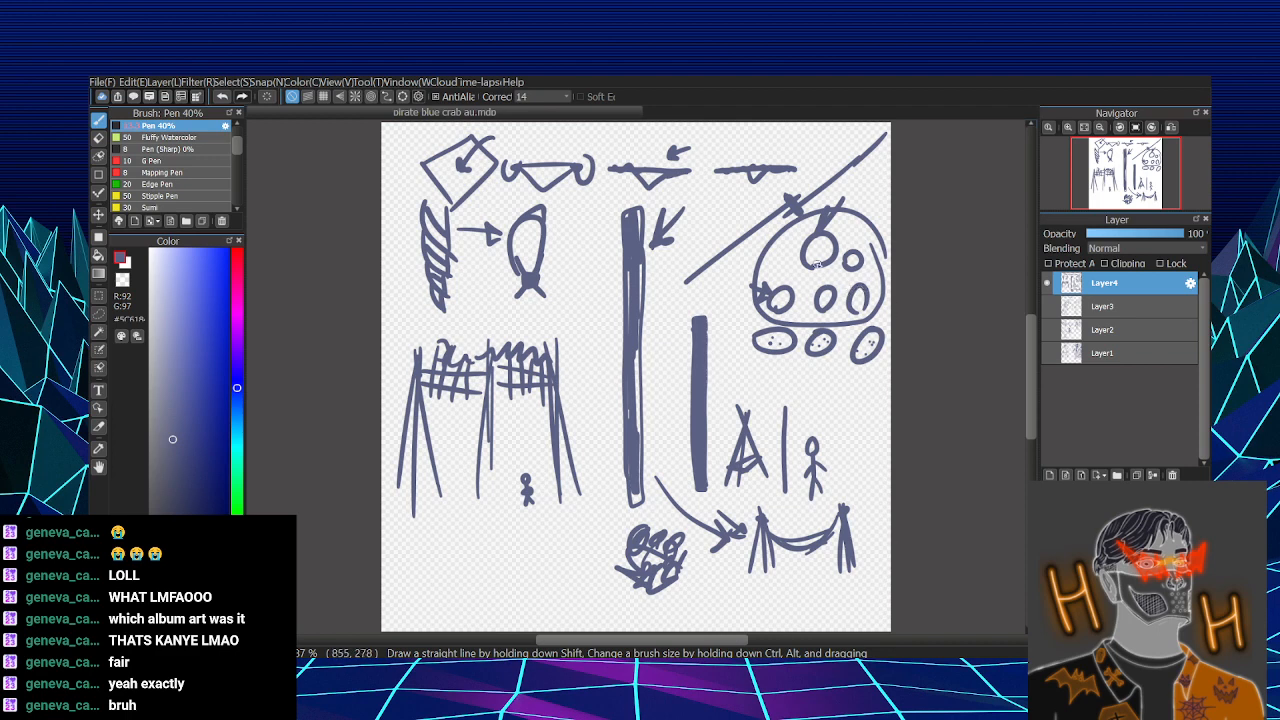
key("ctrl+z")
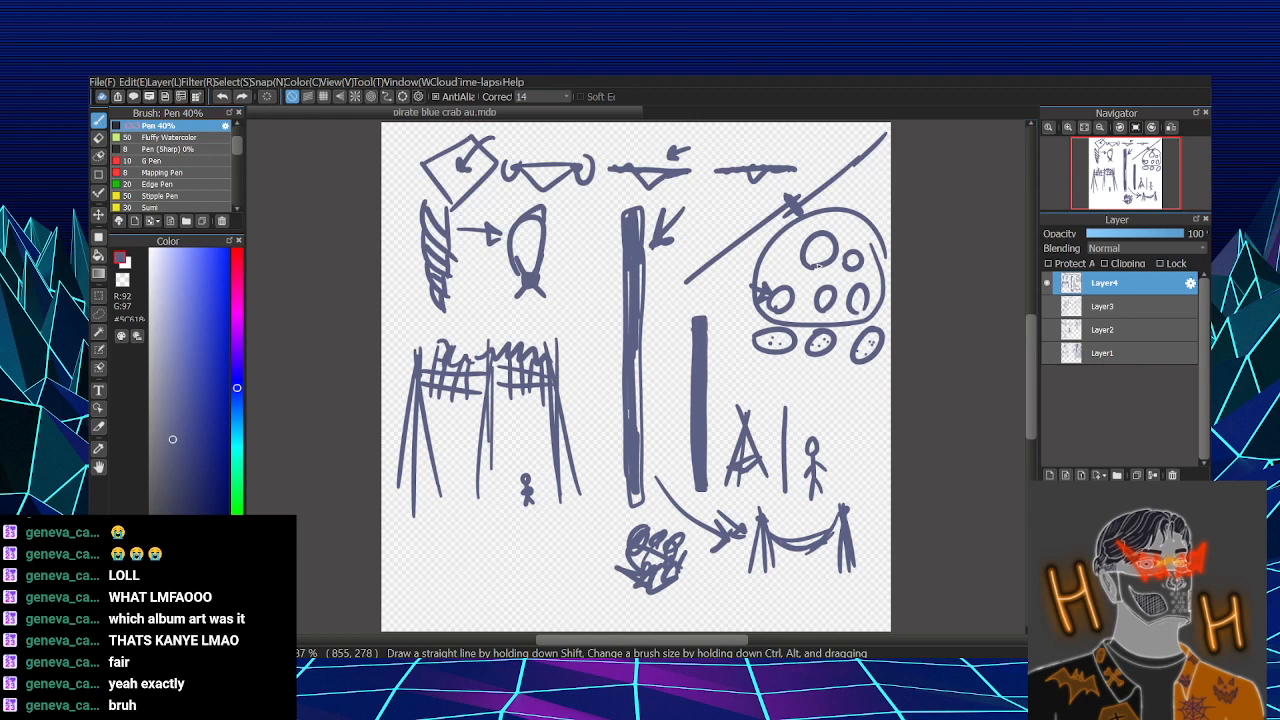
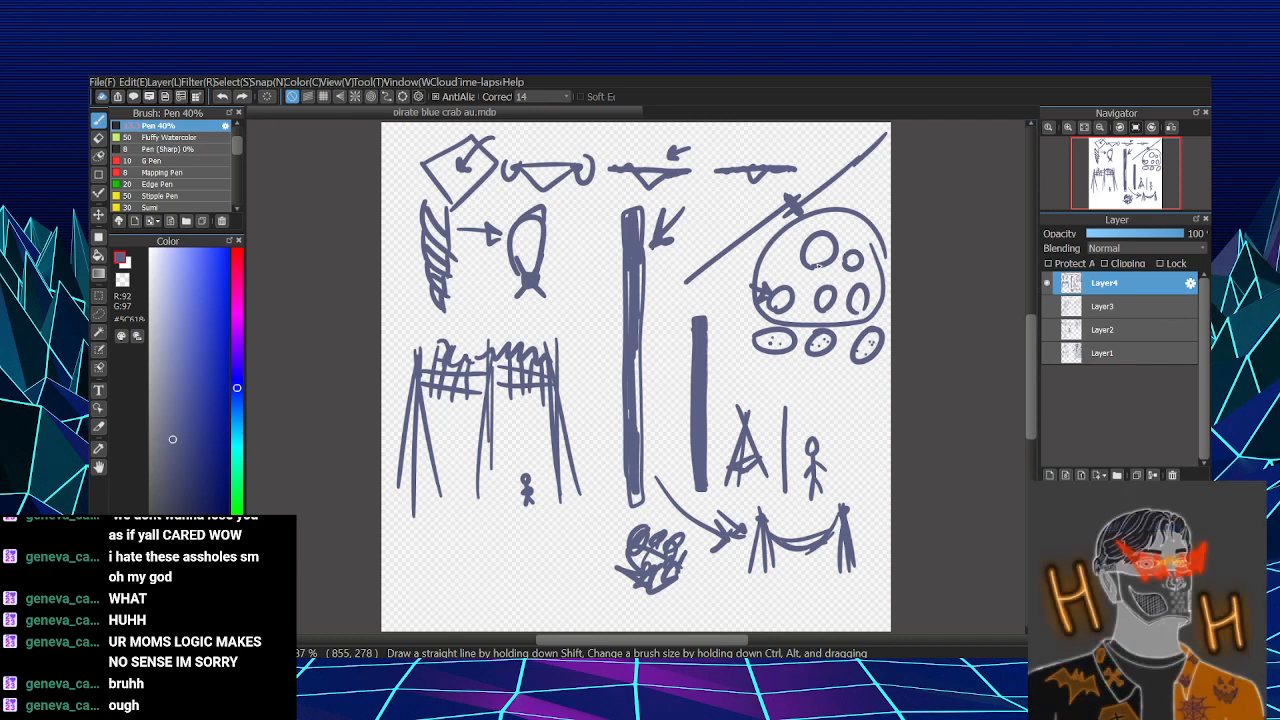
- Add an arrow pointing down at the upper-left enclosed circle and another leading up and out of the rounded outline
mouse_move(845, 193)
left_mouse_down()
mouse_move(828, 231)
mouse_move(839, 222)
left_mouse_up()
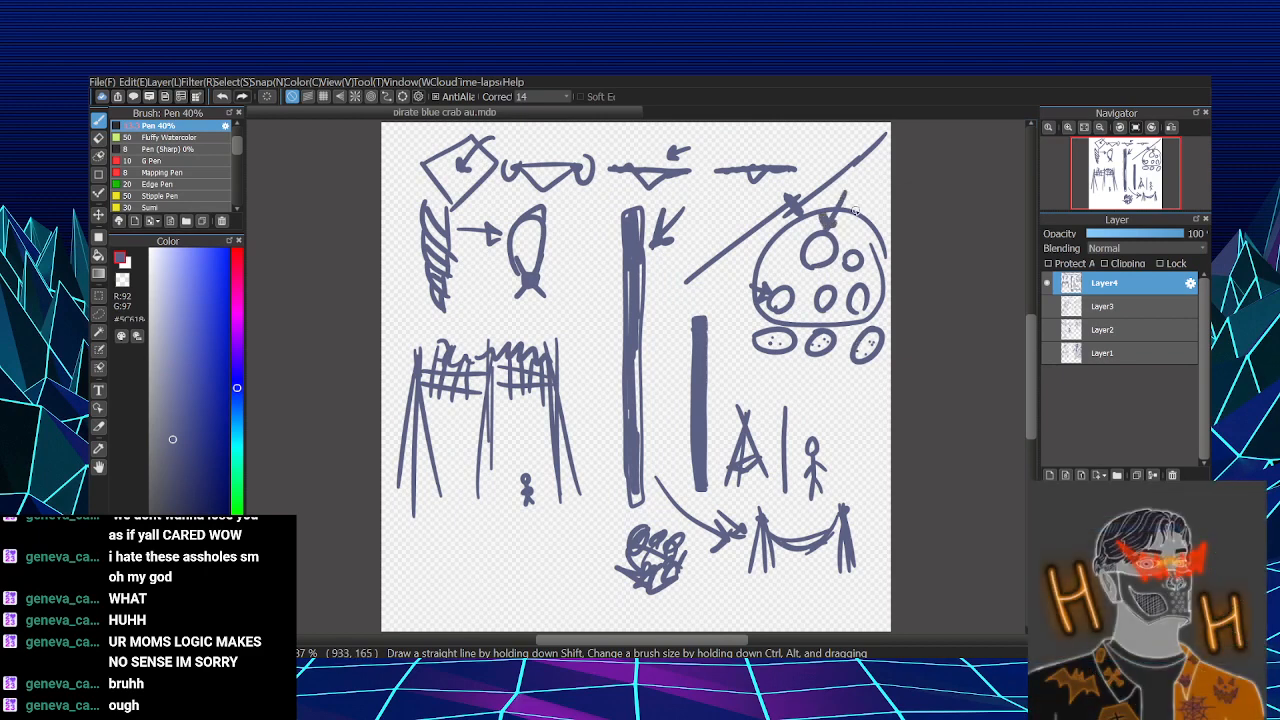
mouse_move(856, 210)
left_mouse_down()
mouse_move(874, 174)
mouse_move(880, 188)
left_mouse_up()
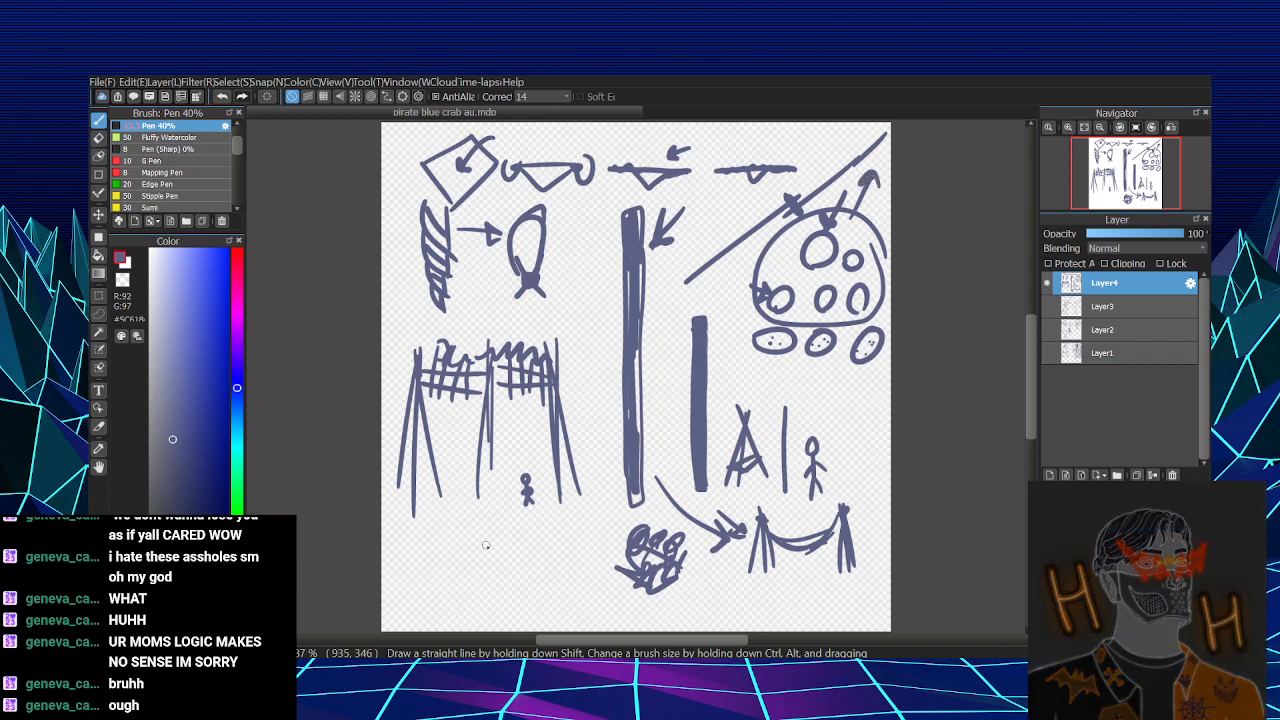
- Hide Layer4, add a new layer and draw a row of upright ovals grouped as five, two and five
left_click(1047, 283)
left_click(1049, 475)
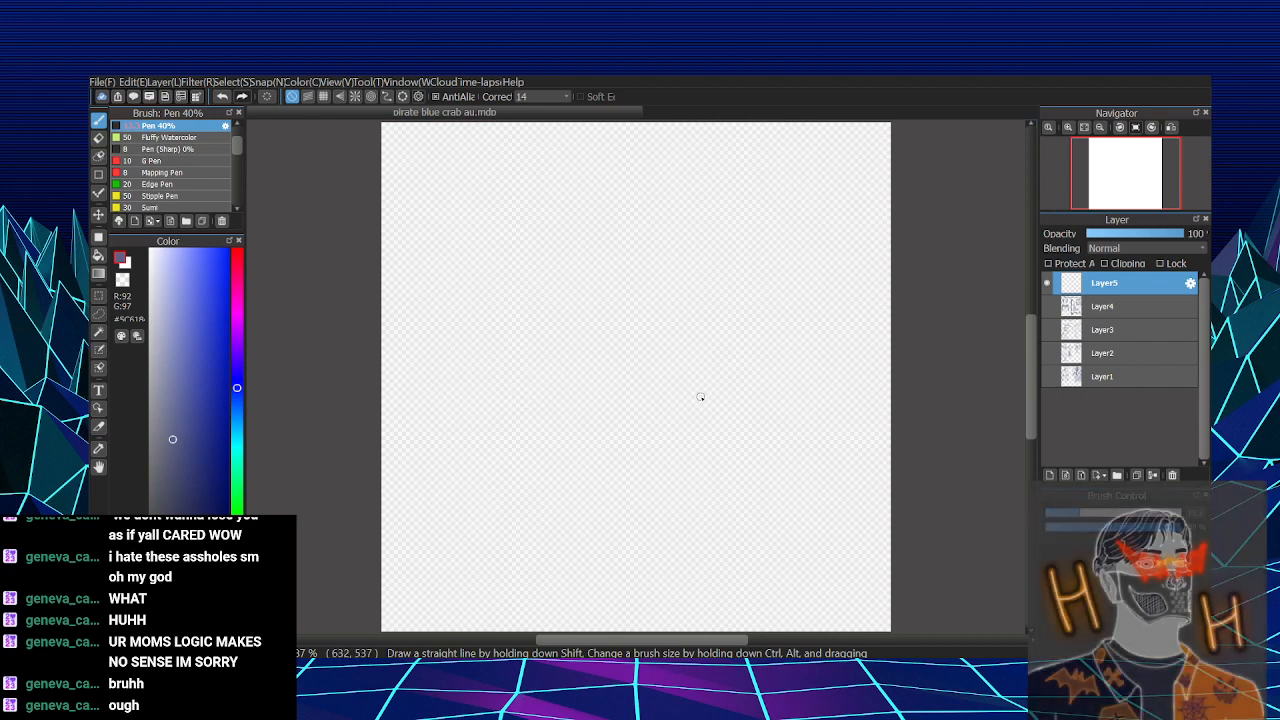
mouse_move(699, 396)
left_mouse_down()
mouse_move(688, 427)
mouse_move(701, 403)
left_mouse_up()
left_click_drag(736, 388, 840, 386)
mouse_move(494, 428)
left_mouse_down()
mouse_move(514, 432)
mouse_move(413, 416)
mouse_move(410, 428)
left_mouse_up()
mouse_move(398, 404)
left_mouse_down()
mouse_move(390, 432)
mouse_move(400, 414)
left_mouse_up()
left_click_drag(590, 400, 584, 426)
mouse_move(604, 402)
left_mouse_down()
mouse_move(598, 426)
mouse_move(605, 410)
left_mouse_up()
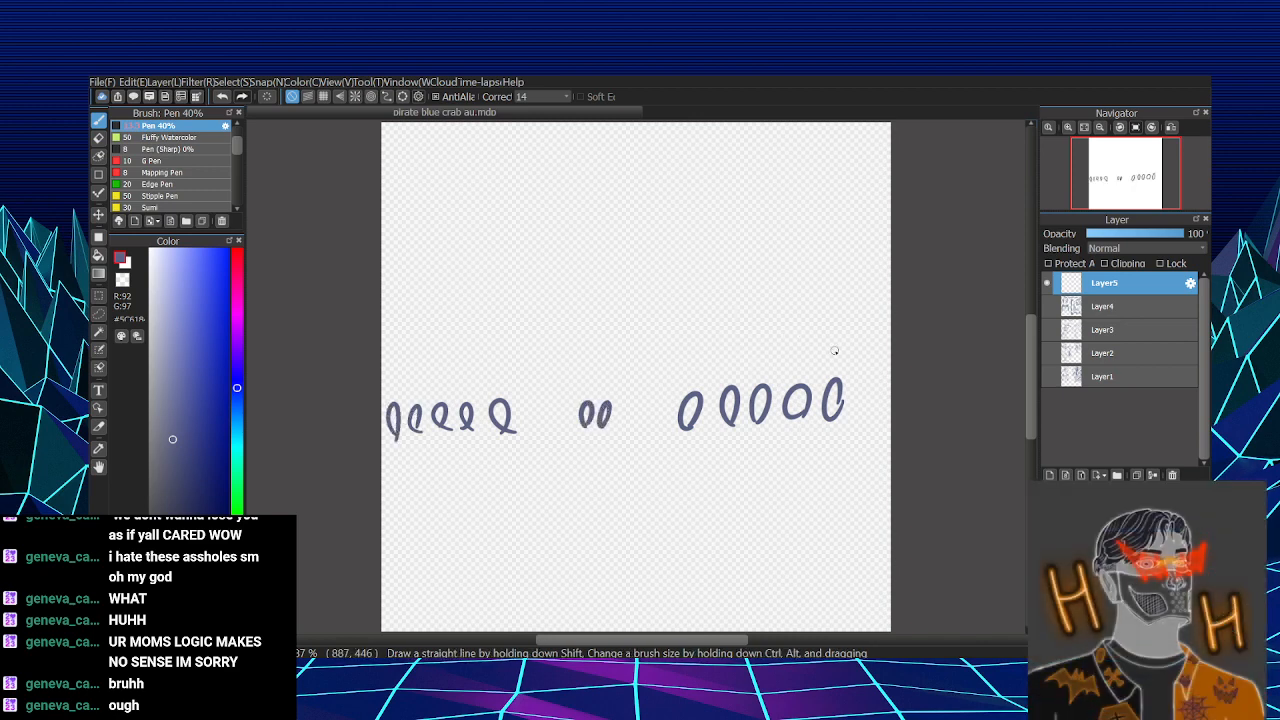
- Dot a small head above each oval in the three groups
left_click(690, 386)
left_click(728, 379)
left_click(762, 376)
left_click(796, 378)
left_click(838, 371)
left_click(588, 398)
left_click(499, 390)
left_click(470, 396)
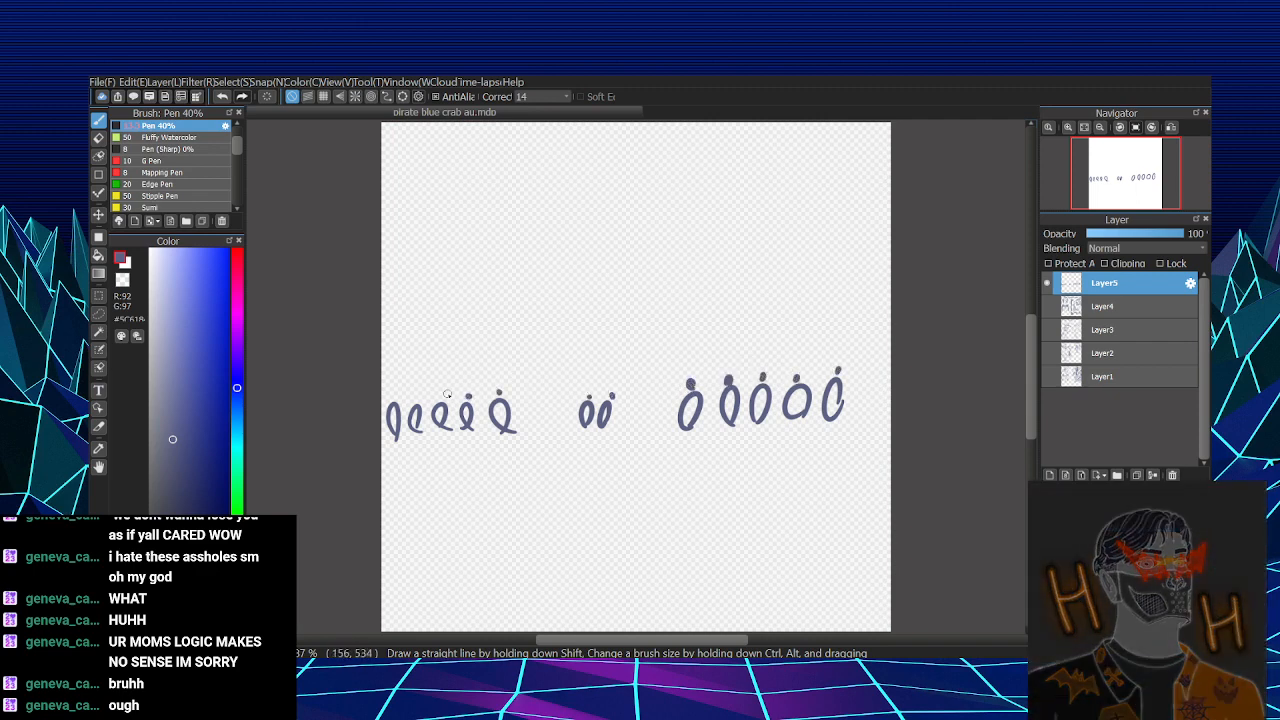
left_click(445, 395)
left_click(418, 394)
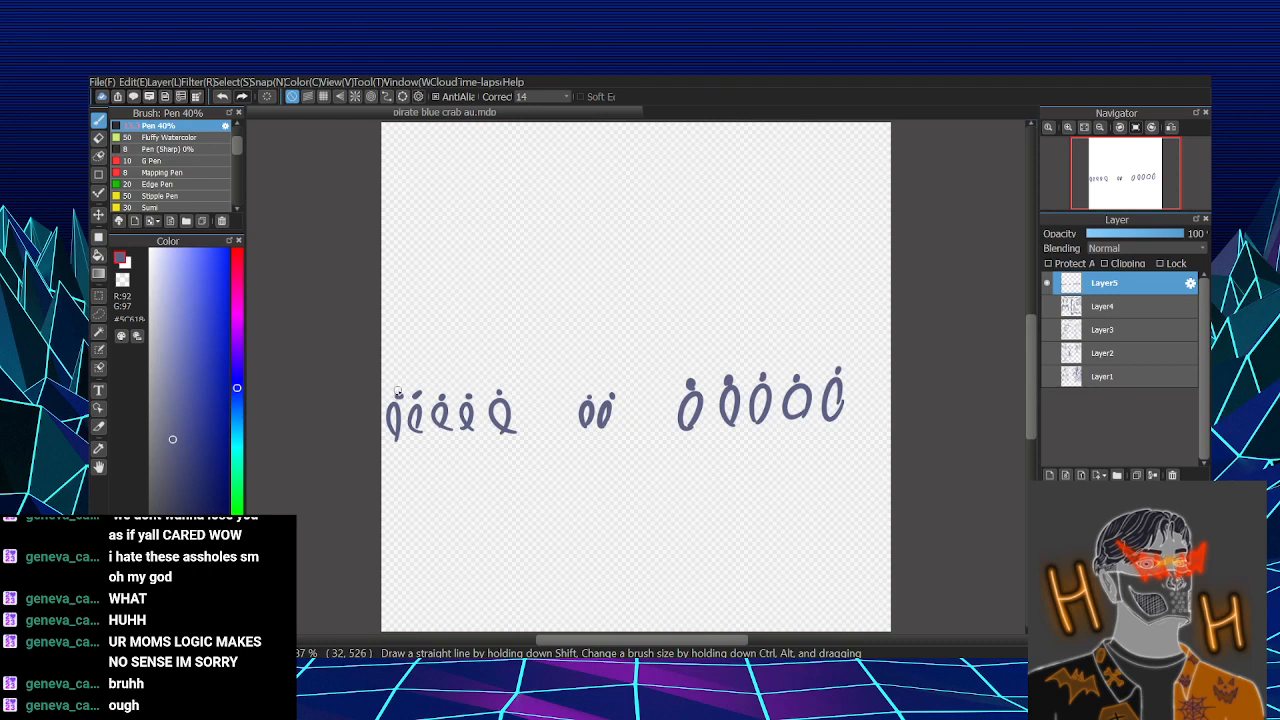
- Place a pair of small stacked dots beside the ovals in all three groups
left_click(851, 403)
left_click(814, 394)
left_click(817, 407)
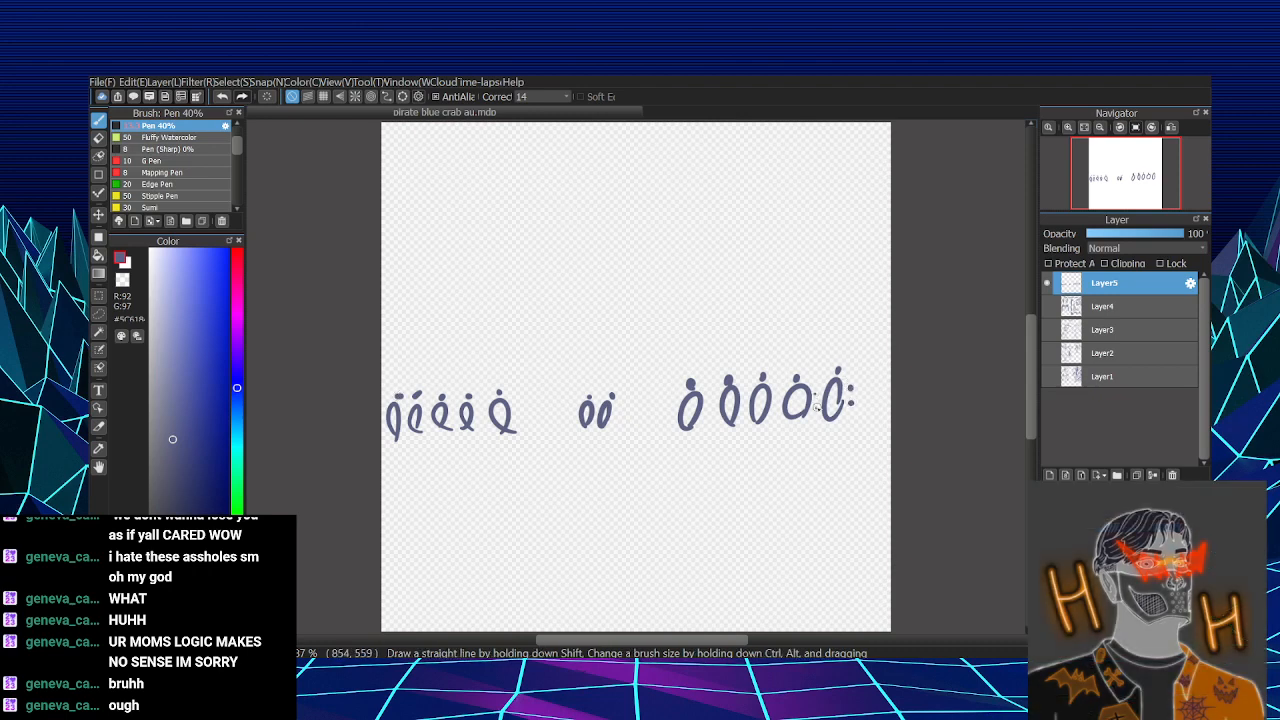
left_click(773, 396)
left_click(774, 409)
left_click(745, 397)
left_click(745, 409)
left_click(483, 403)
left_click(483, 416)
left_click(617, 404)
left_click(617, 412)
left_click(452, 410)
left_click(452, 421)
left_click(430, 412)
left_click(429, 424)
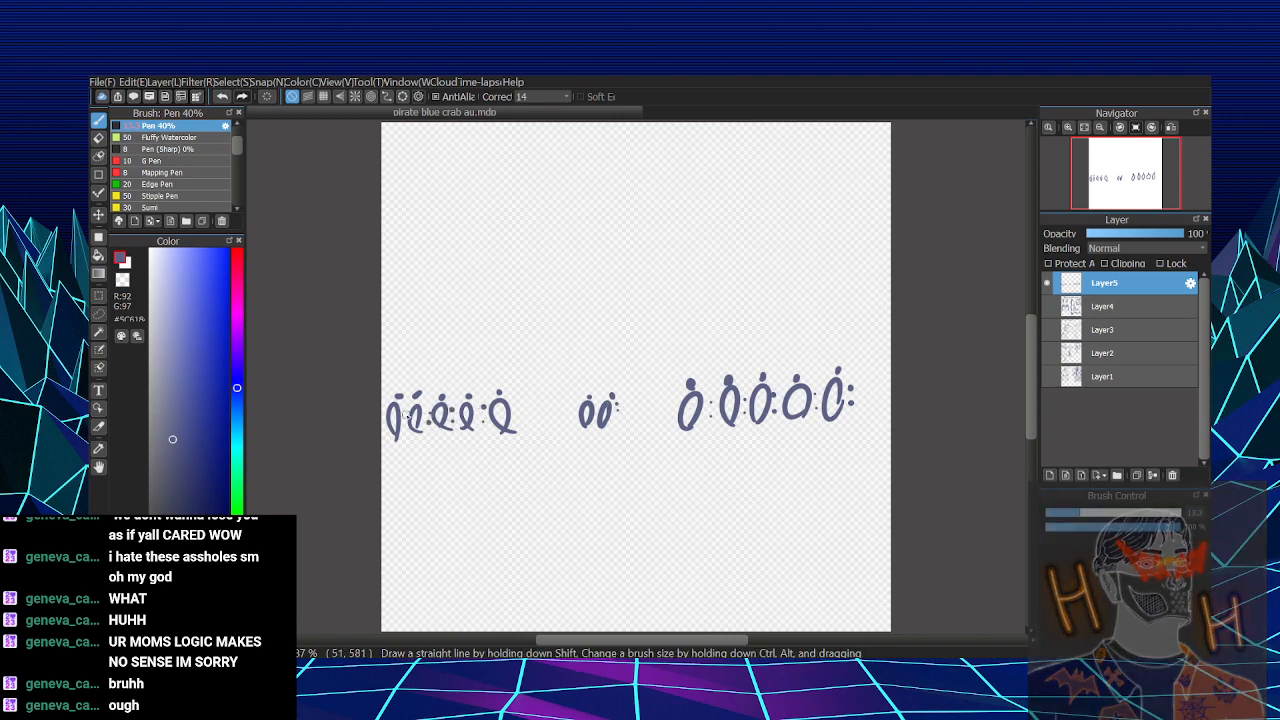
left_click(405, 411)
left_click(405, 422)
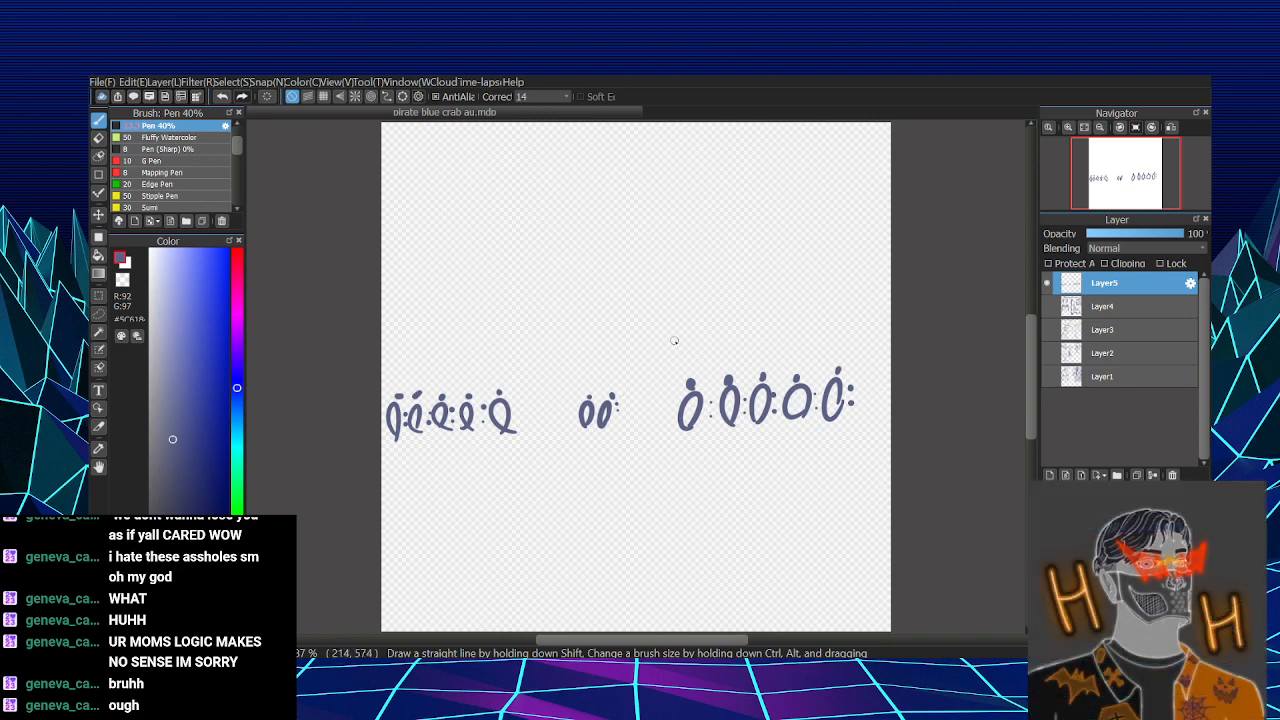
- Draw one larger filled dot above each oval group and a single open circle above the middle group's dot
left_click(767, 340)
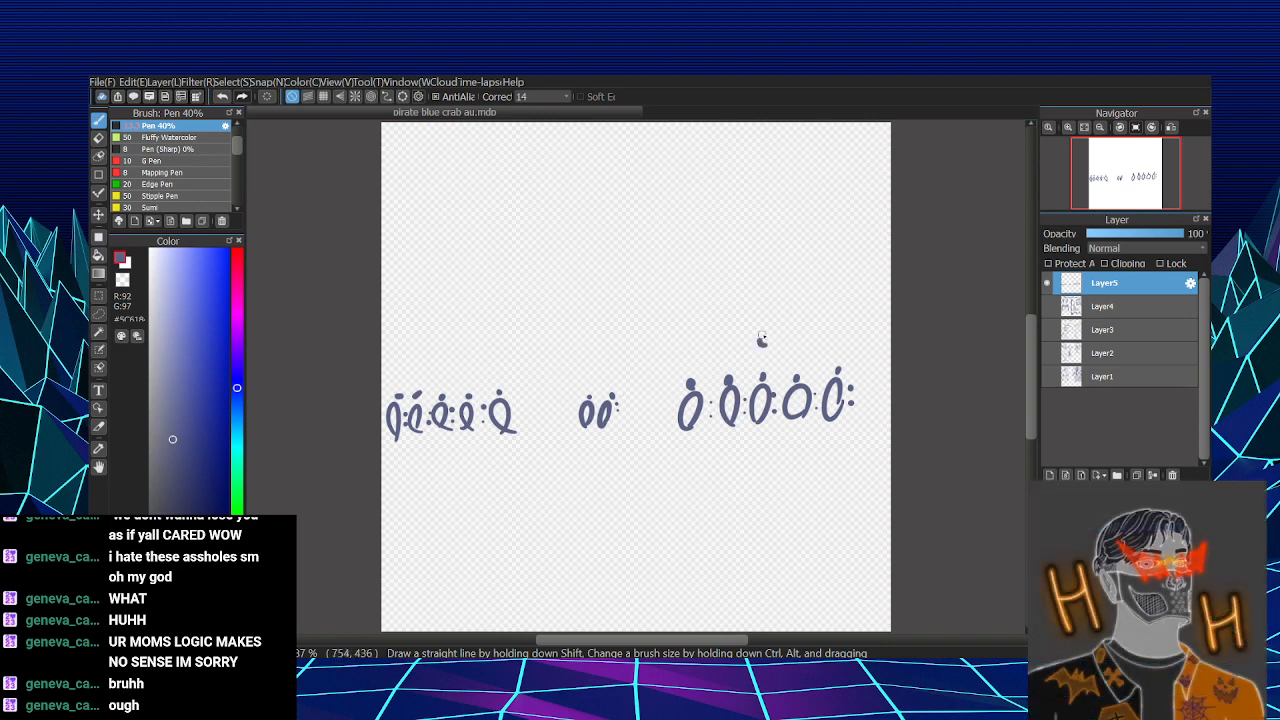
left_click(601, 365)
left_click(439, 359)
mouse_move(592, 304)
left_mouse_down()
mouse_move(600, 296)
mouse_move(598, 308)
left_mouse_up()
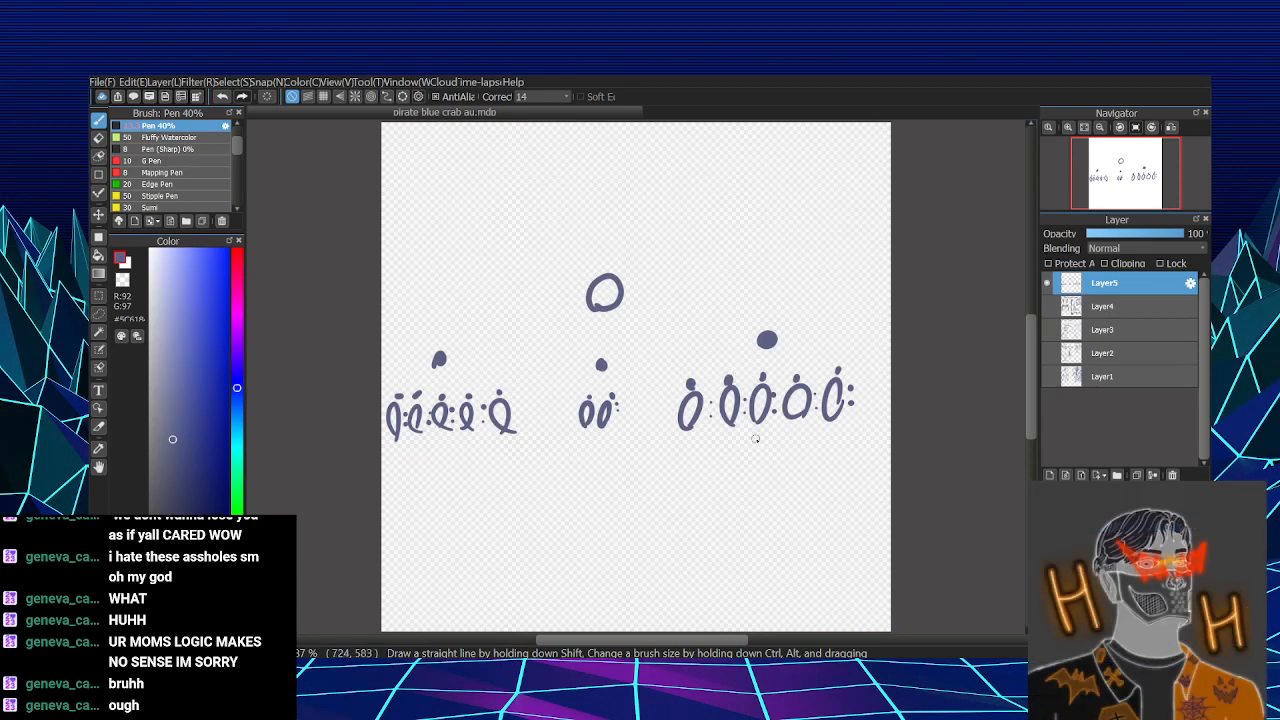
- Link the right group's second oval by arrows to the large dot and a small circle below, and write 3, 2 and a circled 1
mouse_move(724, 363)
left_mouse_down()
mouse_move(728, 380)
mouse_move(730, 344)
mouse_move(745, 343)
left_mouse_up()
left_click_drag(734, 479, 736, 492)
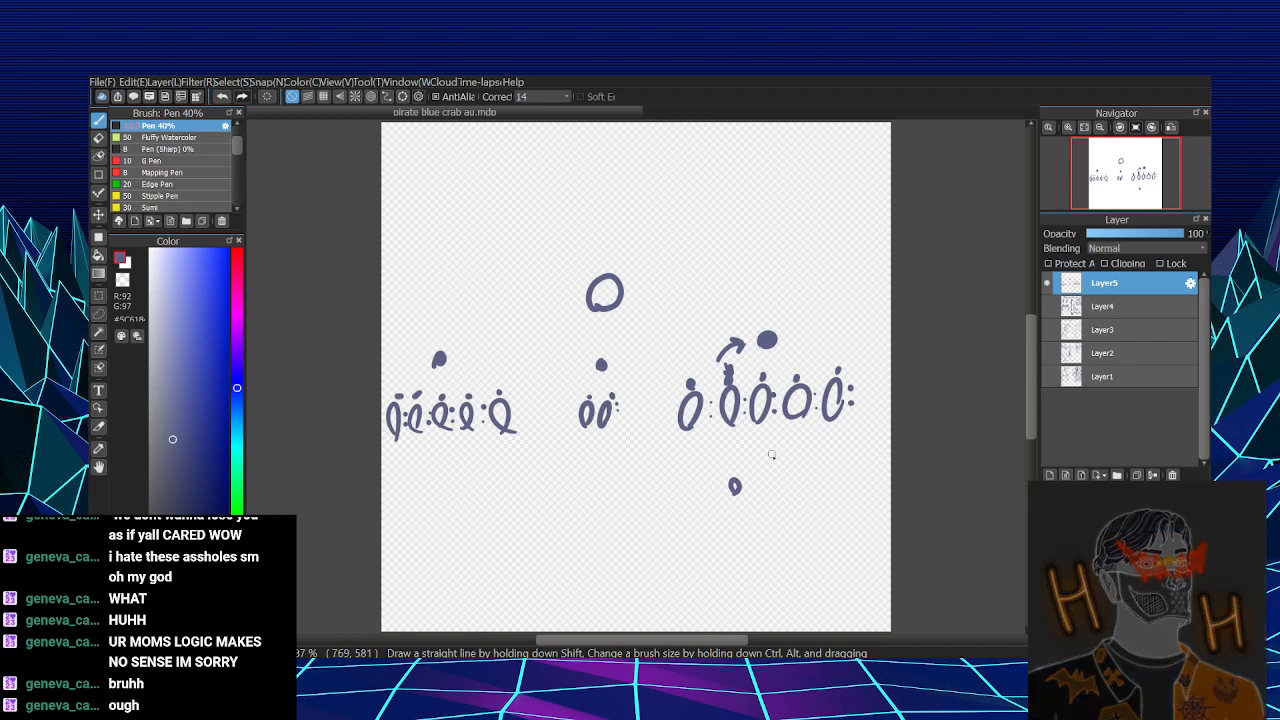
mouse_move(740, 466)
left_mouse_down()
mouse_move(735, 428)
mouse_move(729, 440)
left_mouse_up()
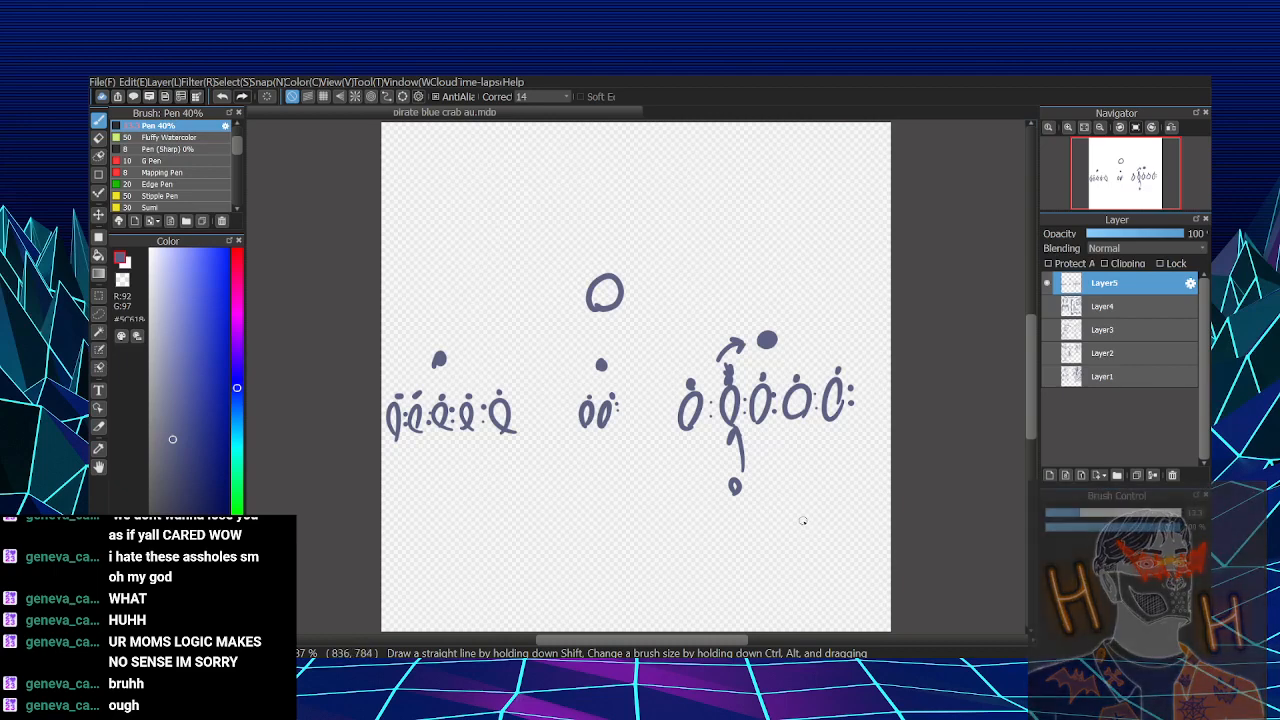
mouse_move(803, 517)
left_mouse_down()
mouse_move(806, 543)
mouse_move(880, 486)
mouse_move(858, 461)
left_mouse_up()
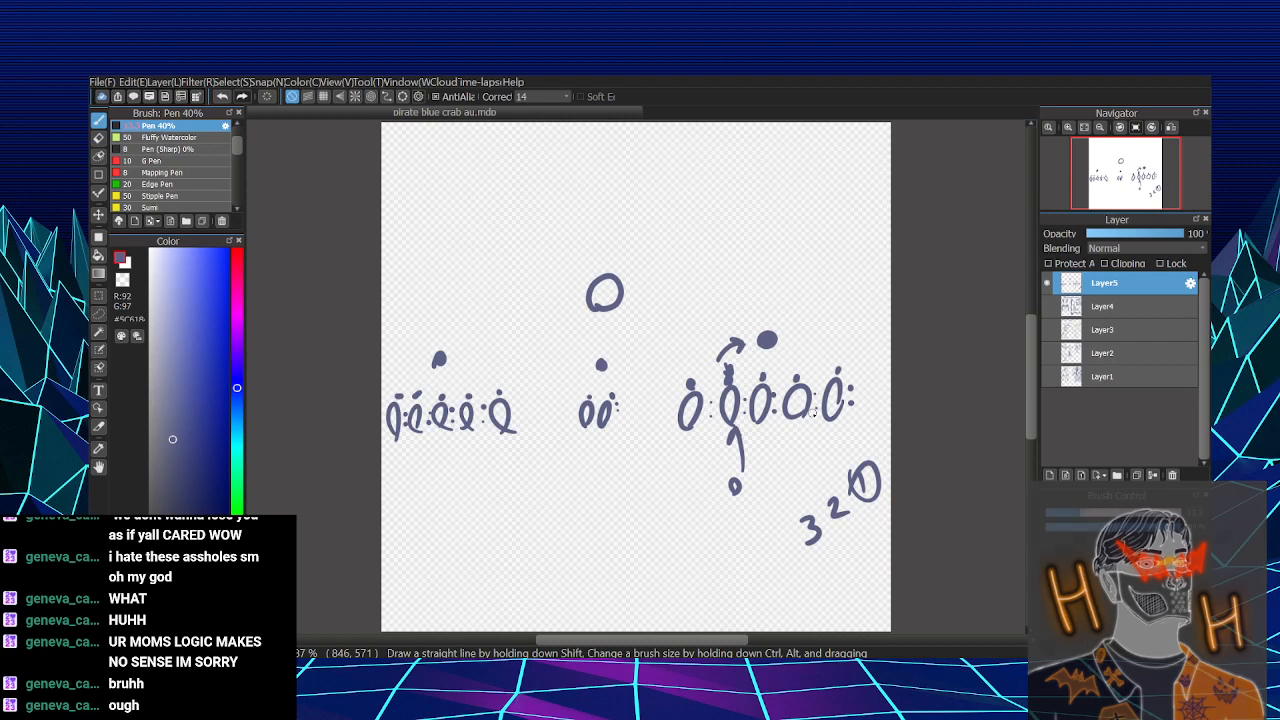
- Sketch a small circle with a line beneath the right group, and a curved arrow from its first oval down to two adjoining circles
left_click_drag(690, 481, 706, 444)
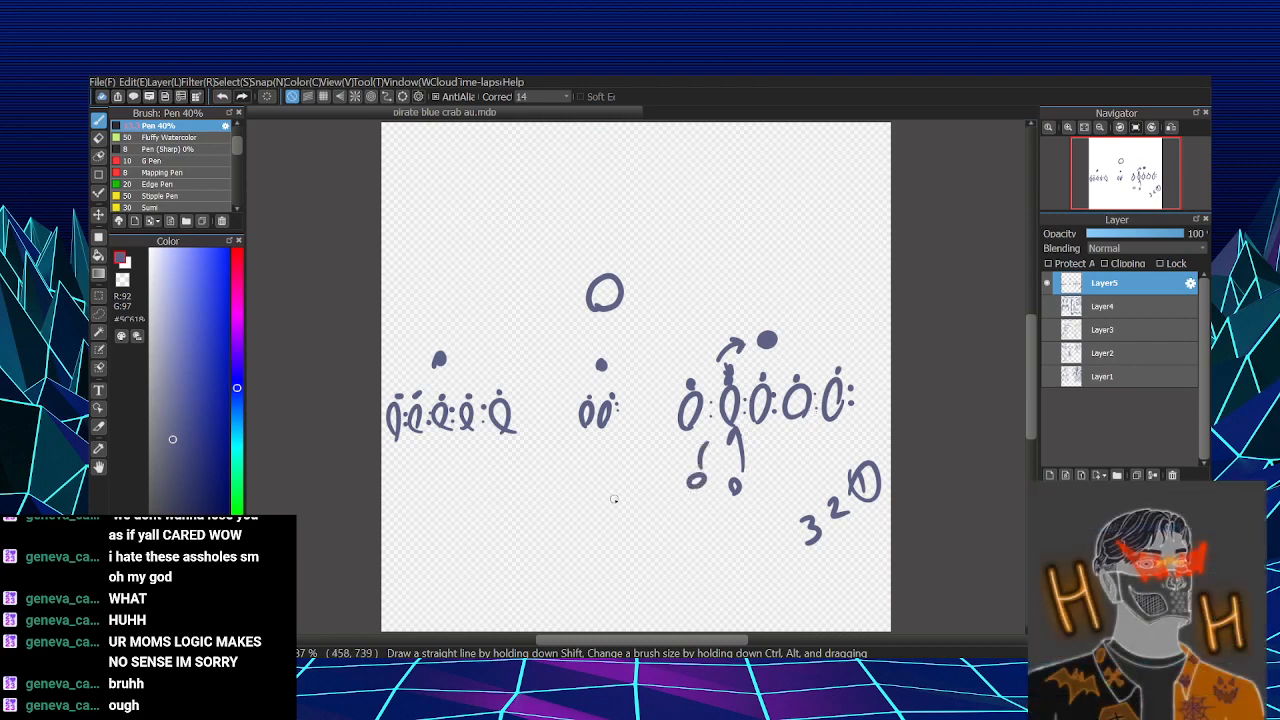
left_click_drag(690, 384, 644, 456)
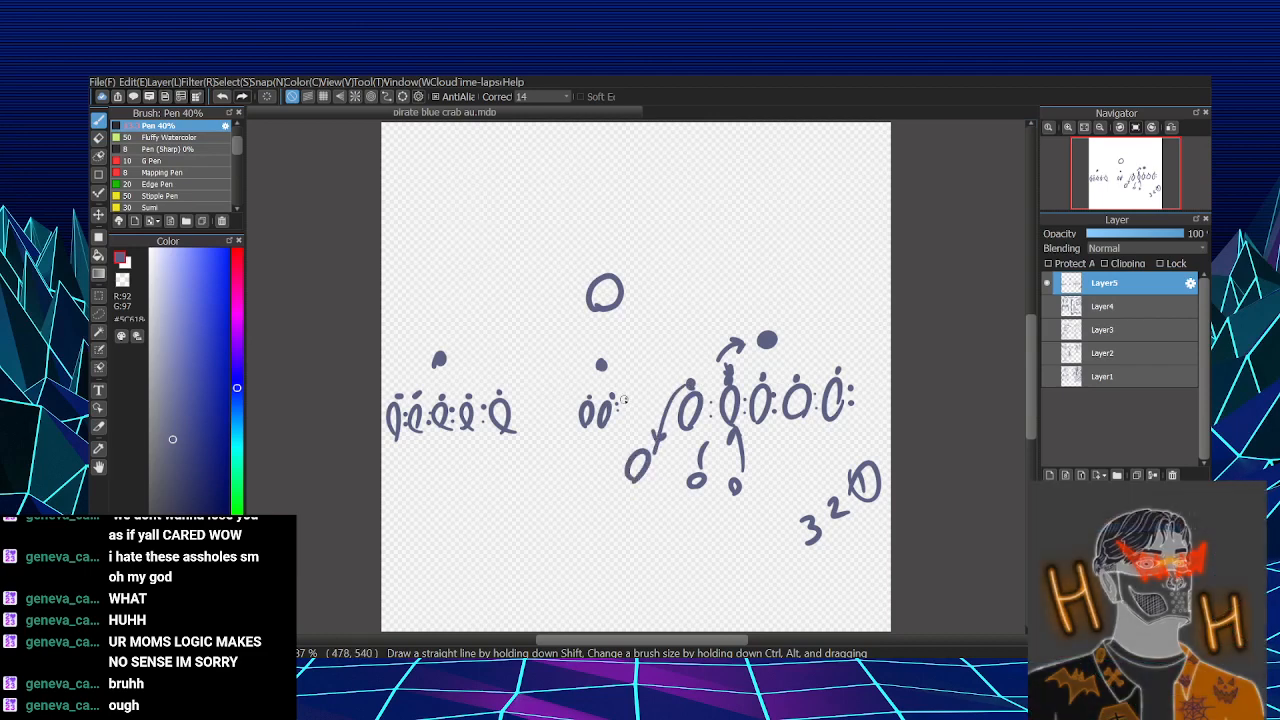
left_click_drag(623, 395, 623, 408)
left_click_drag(618, 404, 628, 402)
key("ctrl+z")
key("ctrl+z")
mouse_move(652, 478)
left_mouse_down()
mouse_move(644, 499)
mouse_move(652, 480)
left_mouse_up()
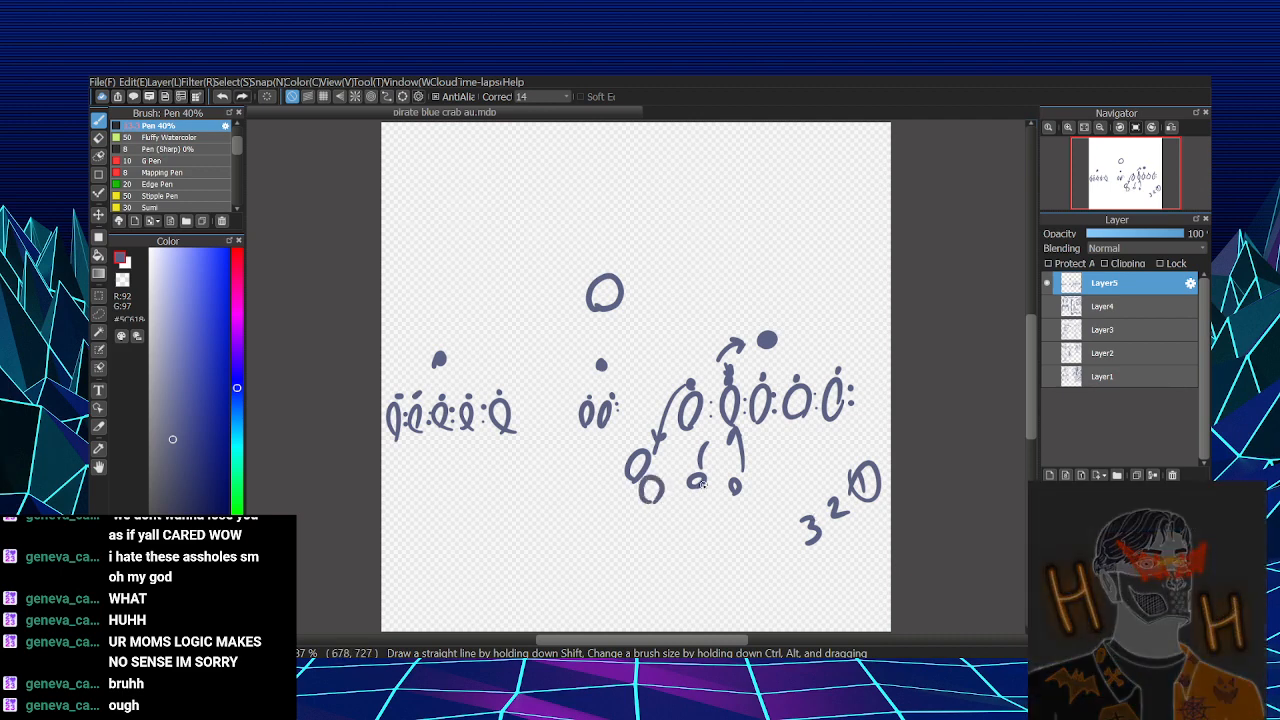
- Erase the small circle and its short line between the adjoining circles and the upward arrow, and return to the pen
key("e")
mouse_move(712, 468)
left_mouse_down()
mouse_move(696, 484)
mouse_move(704, 442)
left_mouse_up()
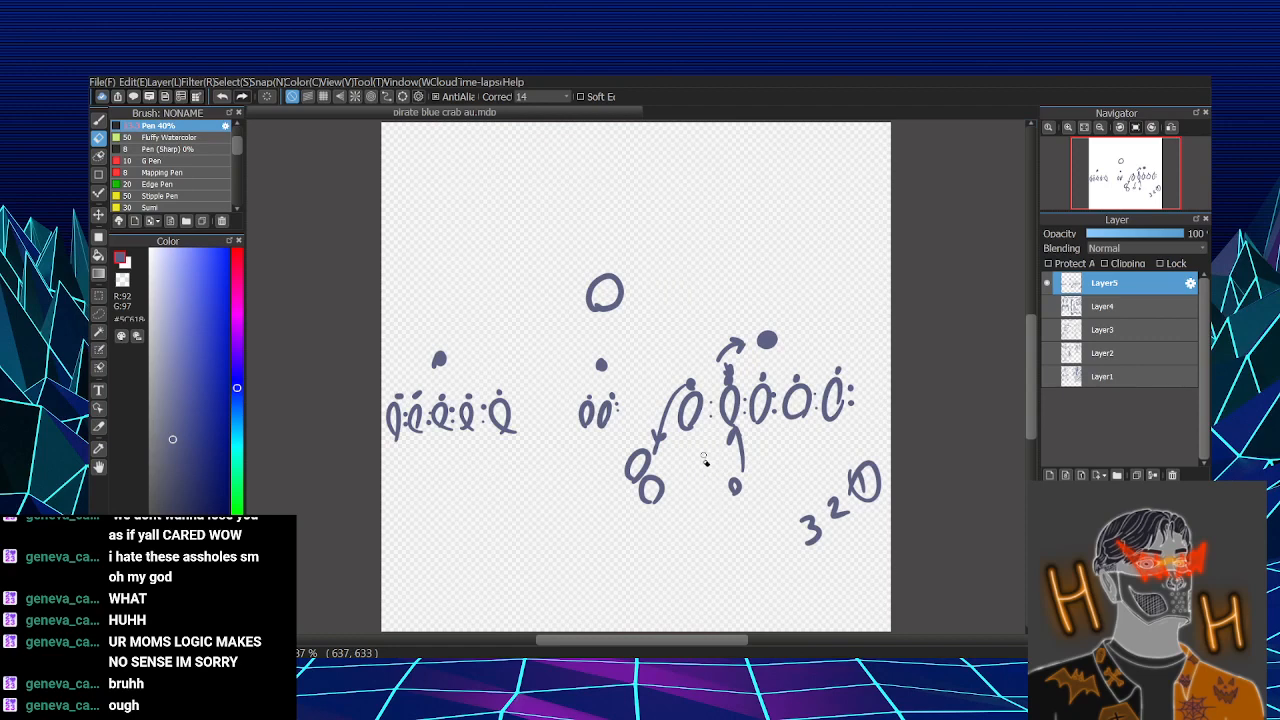
key("b")
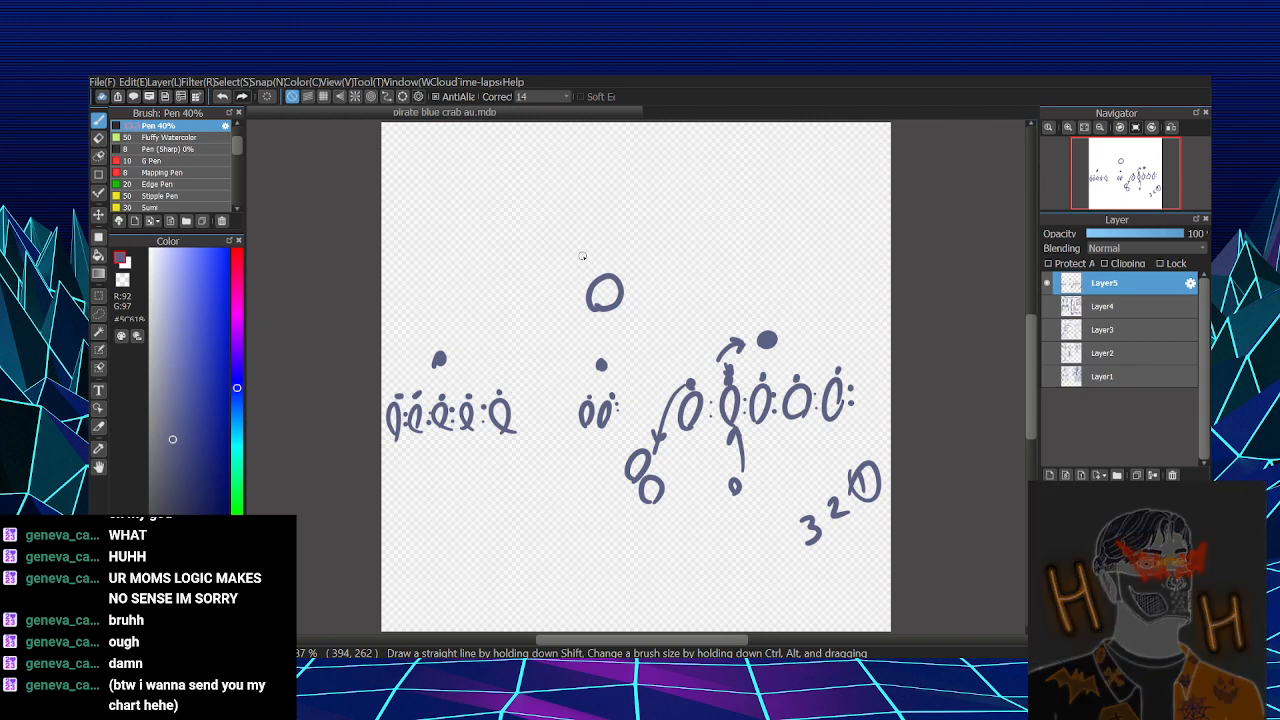
- Point an arrow at each of the two adjoining circles and label the upper one A and the lower one N
mouse_move(586, 525)
left_mouse_down()
mouse_move(620, 478)
mouse_move(616, 518)
left_mouse_up()
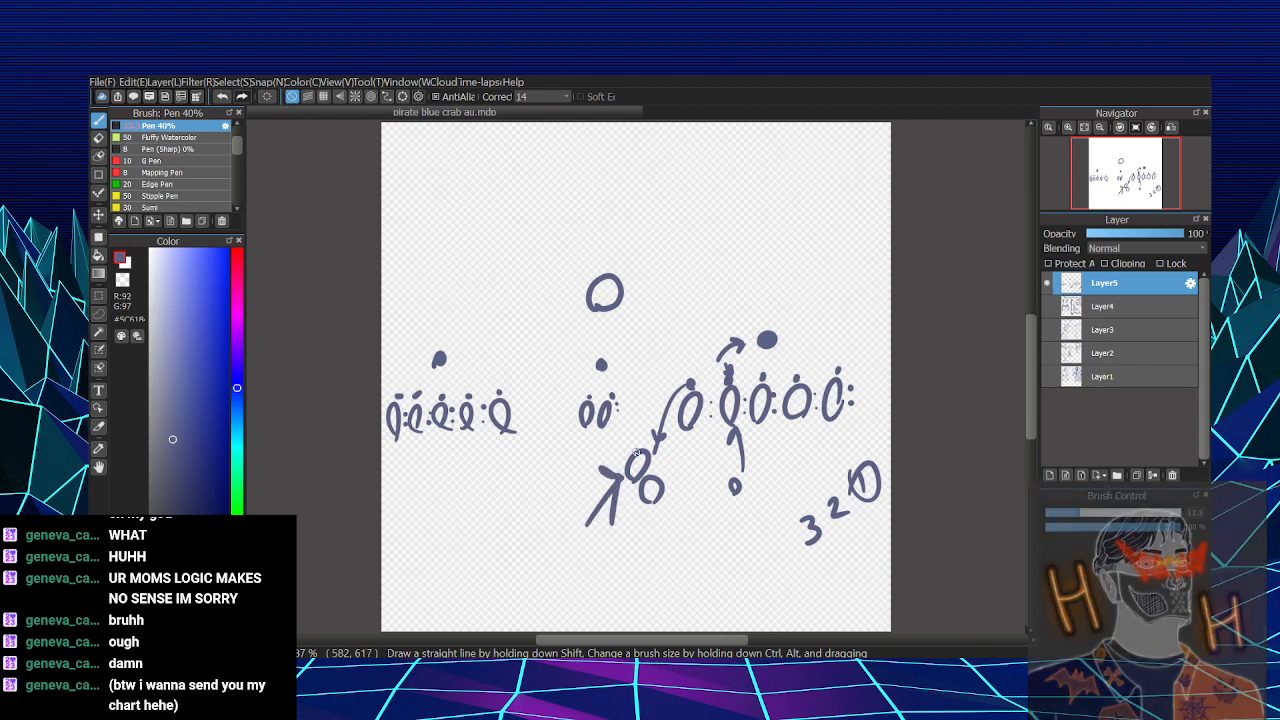
mouse_move(616, 457)
left_mouse_down()
mouse_move(629, 430)
mouse_move(661, 436)
left_mouse_up()
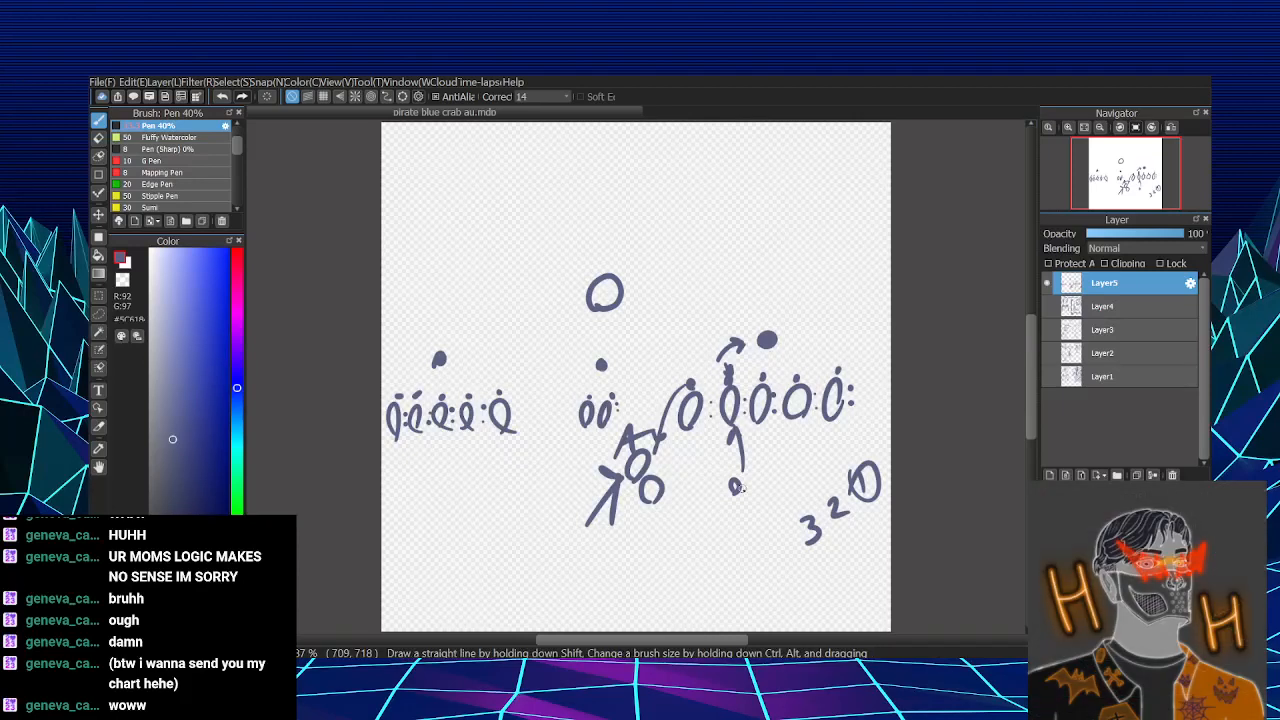
mouse_move(650, 508)
left_mouse_down()
mouse_move(666, 560)
mouse_move(660, 514)
mouse_move(699, 455)
left_mouse_up()
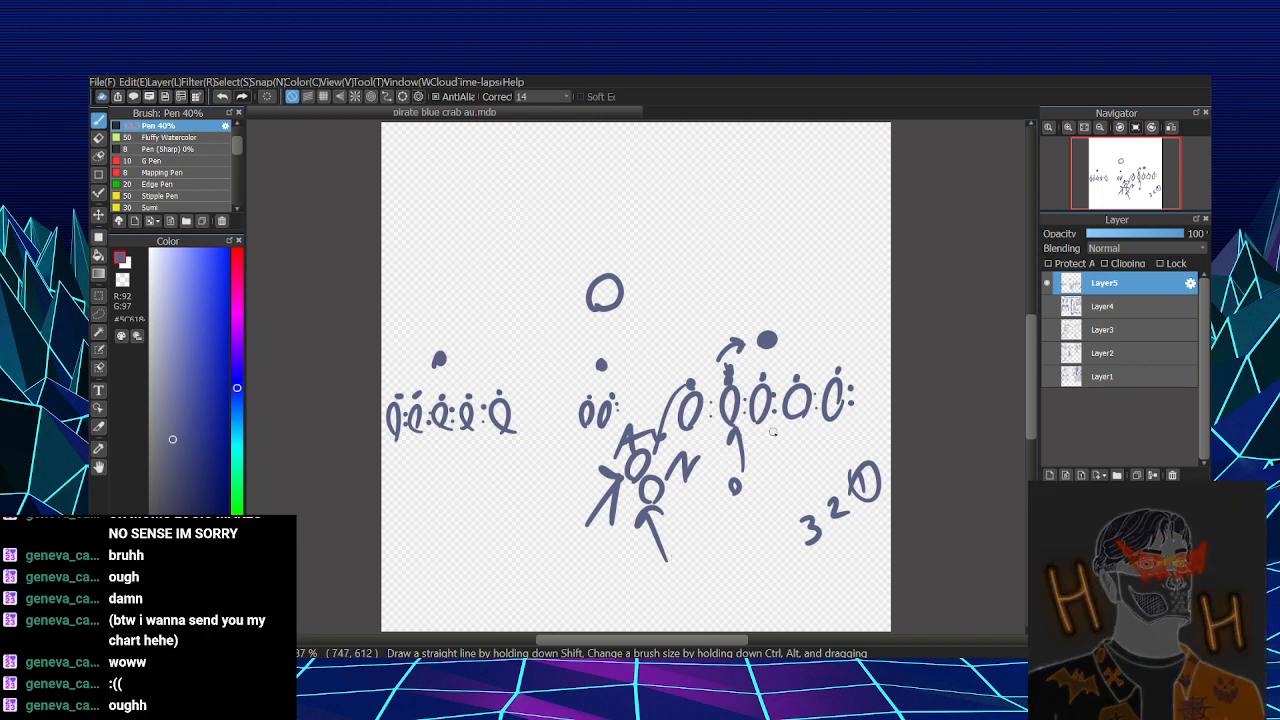
- Draw a long arrow up to the right group's second oval and write 1 and 2 beside it with a stroke under each
left_click_drag(706, 512, 726, 418)
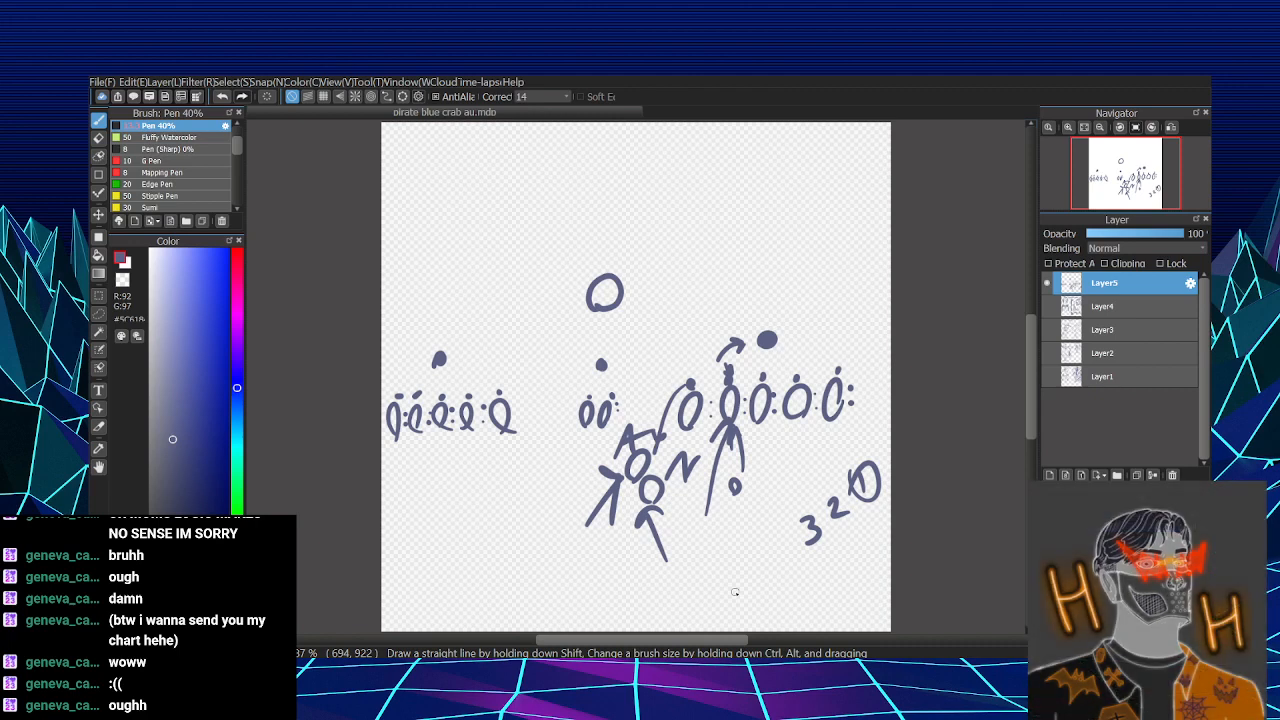
mouse_move(766, 461)
left_mouse_down()
mouse_move(779, 457)
mouse_move(777, 478)
mouse_move(823, 469)
left_mouse_up()
key("ctrl+z")
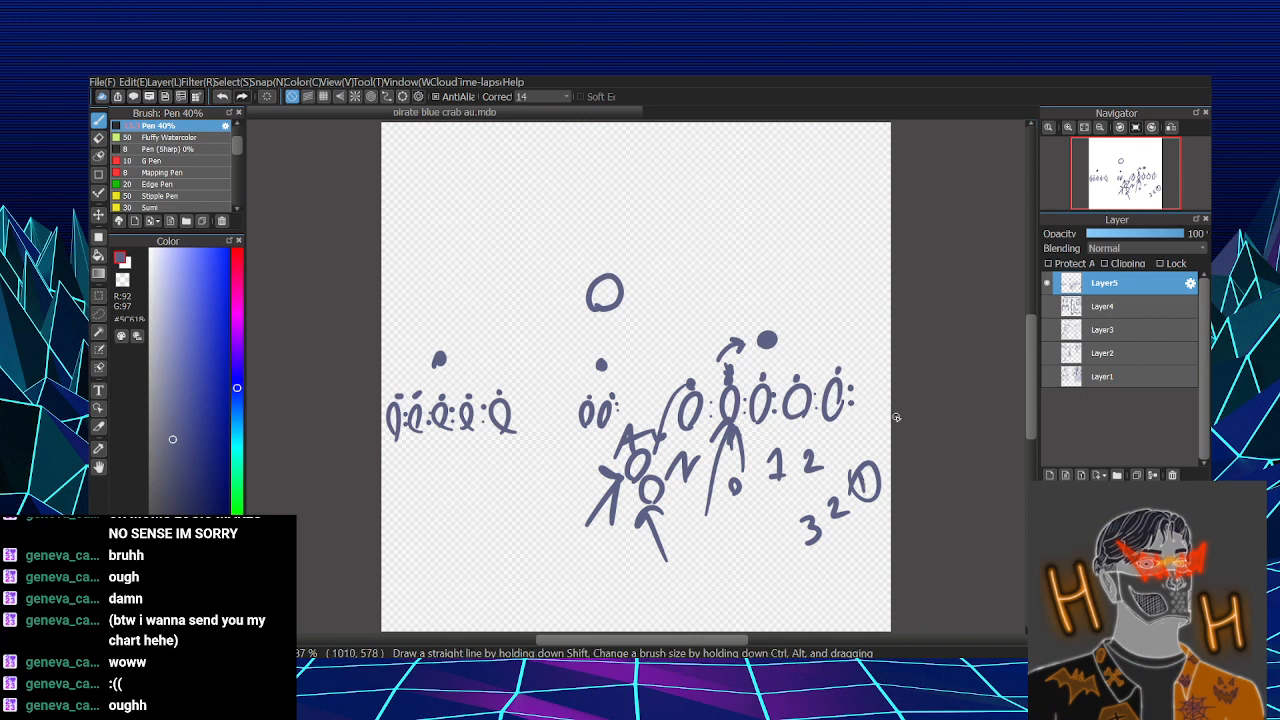
mouse_move(763, 524)
left_mouse_down()
mouse_move(775, 490)
mouse_move(817, 481)
left_mouse_up()
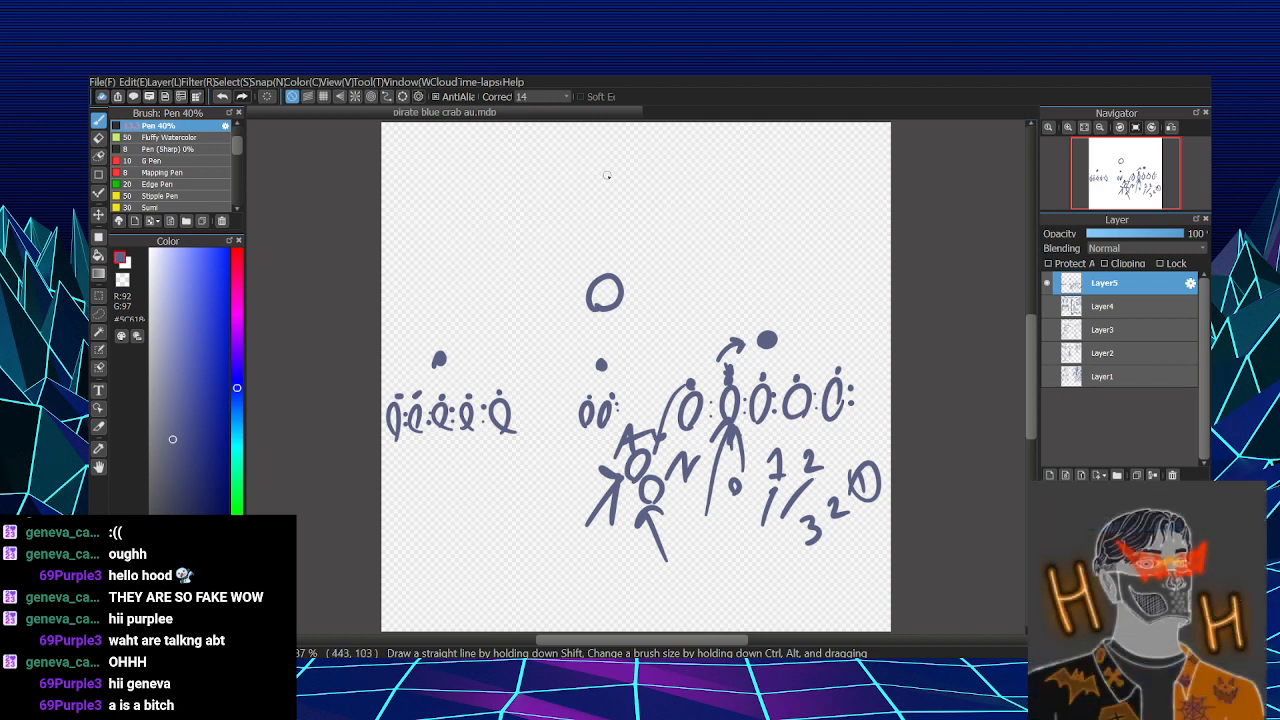
- Write "Sub" and a separate "A" across the top of the canvas, with an arrow arching from the A back over the word
mouse_move(543, 165)
left_mouse_down()
mouse_move(518, 200)
mouse_move(580, 194)
left_mouse_up()
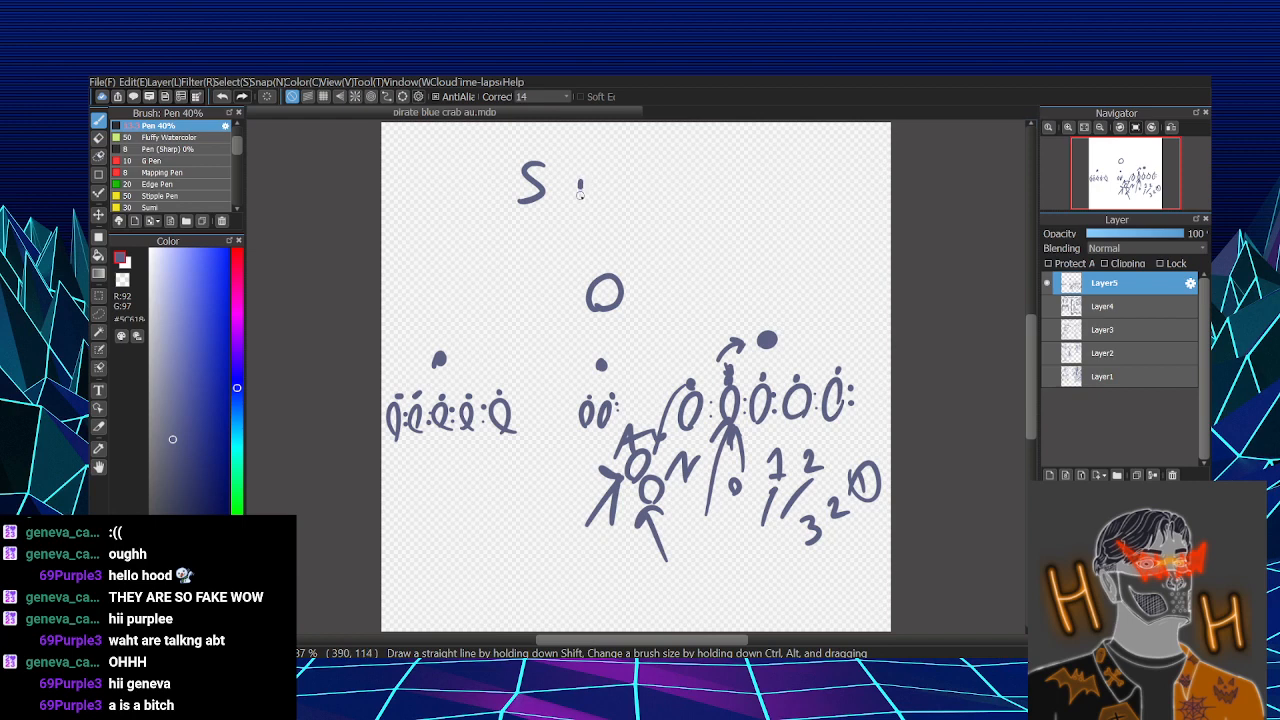
key("ctrl+z")
mouse_move(574, 178)
left_mouse_down()
mouse_move(578, 200)
mouse_move(618, 197)
left_mouse_up()
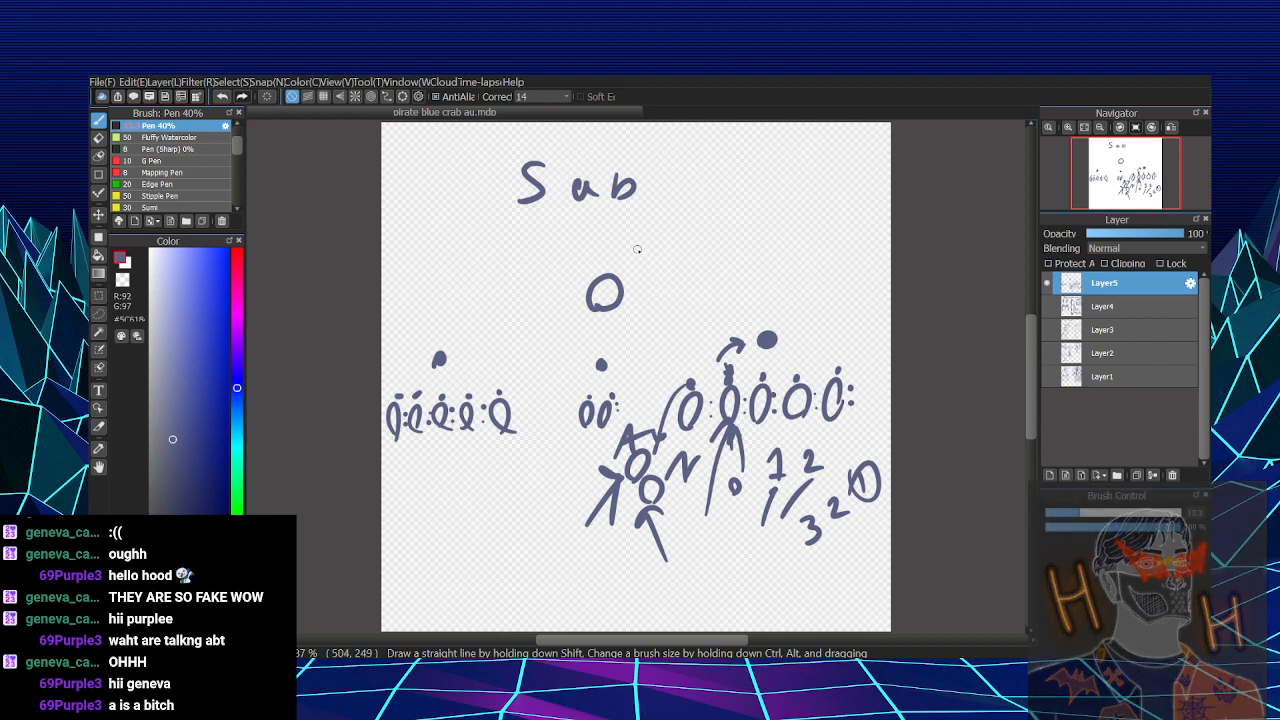
mouse_move(711, 169)
left_mouse_down()
mouse_move(698, 192)
mouse_move(728, 199)
left_mouse_up()
mouse_move(703, 185)
left_mouse_down()
mouse_move(722, 184)
mouse_move(562, 159)
mouse_move(602, 164)
left_mouse_up()
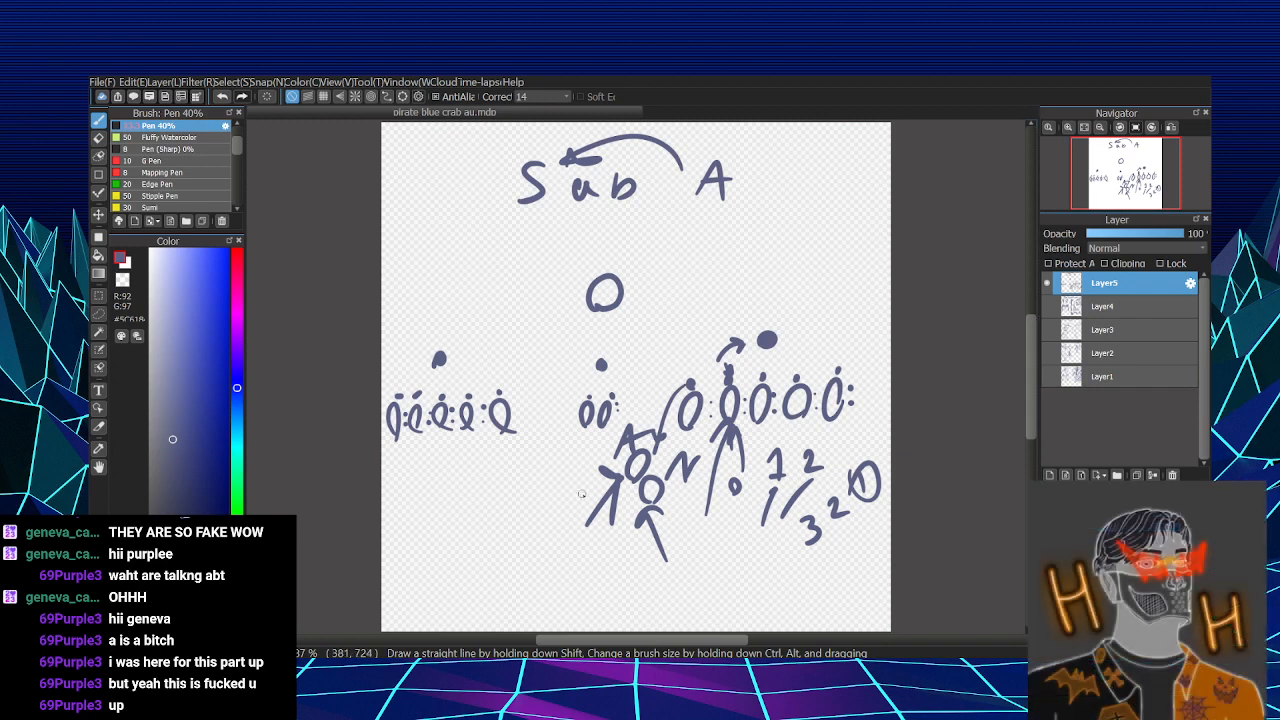
left_click_drag(711, 545, 706, 605)
left_click_drag(692, 550, 724, 542)
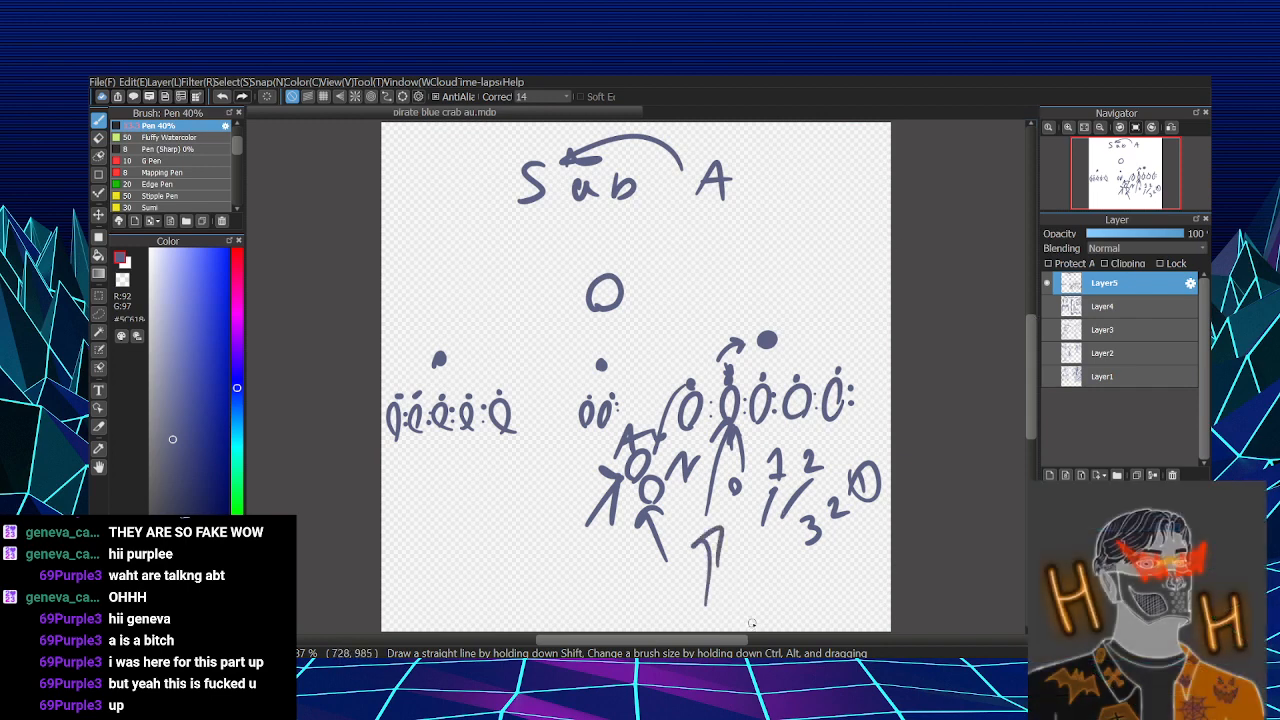
key("ctrl+z")
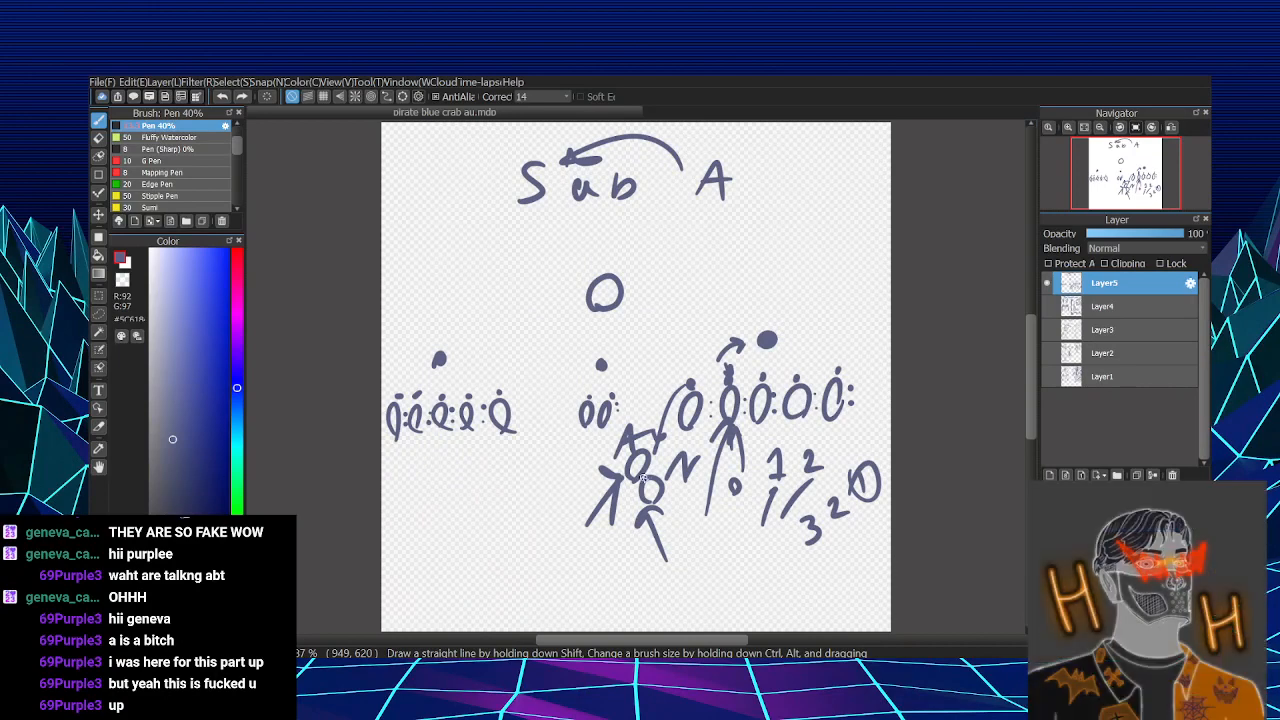
- Circle the 1 beside the 2 under the right group and circle the label A above the adjoining circles
mouse_move(793, 458)
left_mouse_down()
mouse_move(765, 476)
mouse_move(794, 452)
left_mouse_up()
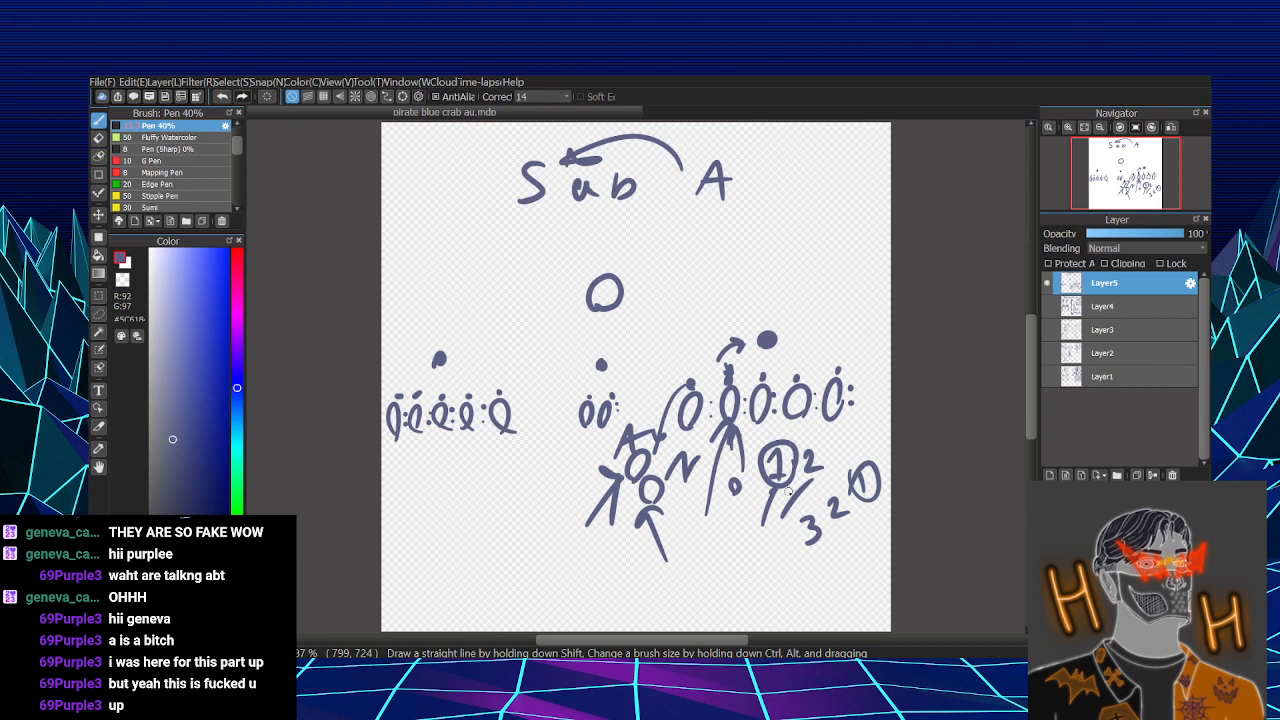
left_click_drag(648, 428, 640, 424)
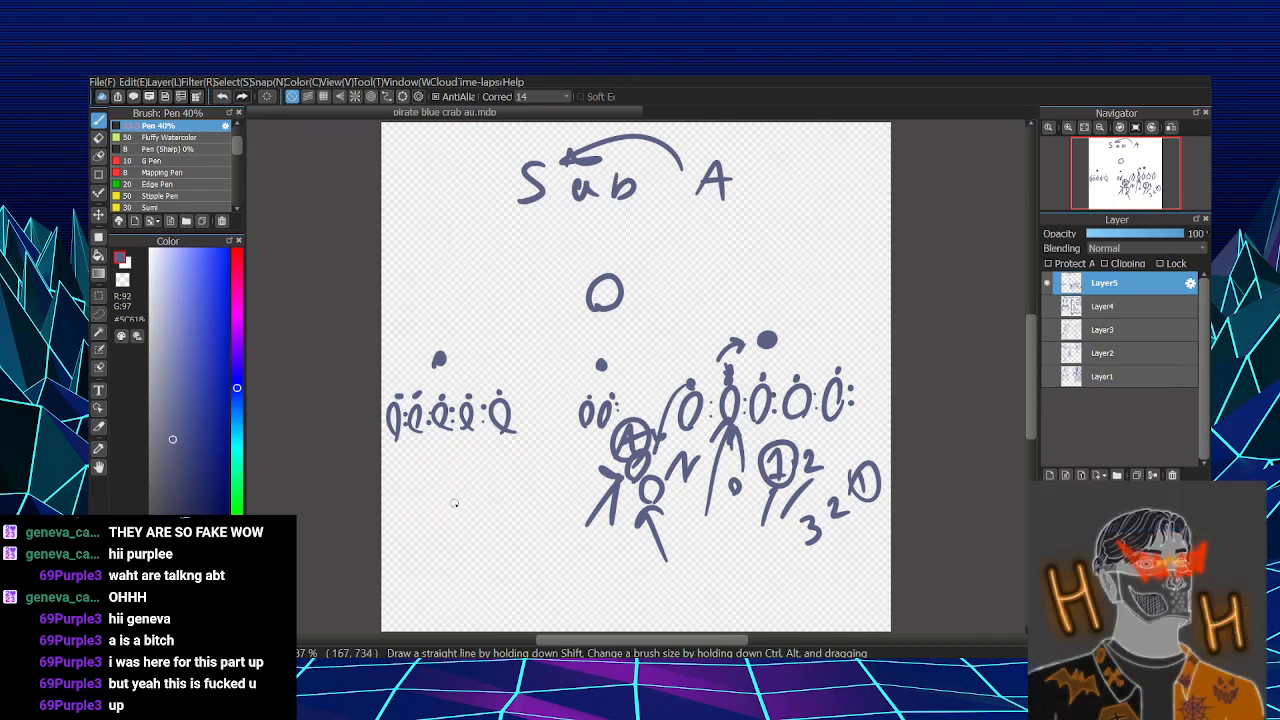
- Write 1 2 3 below the left group with A and N underneath, circle the A and add a curved arrow under the N
mouse_move(441, 494)
left_mouse_down()
mouse_move(443, 524)
mouse_move(483, 517)
left_mouse_up()
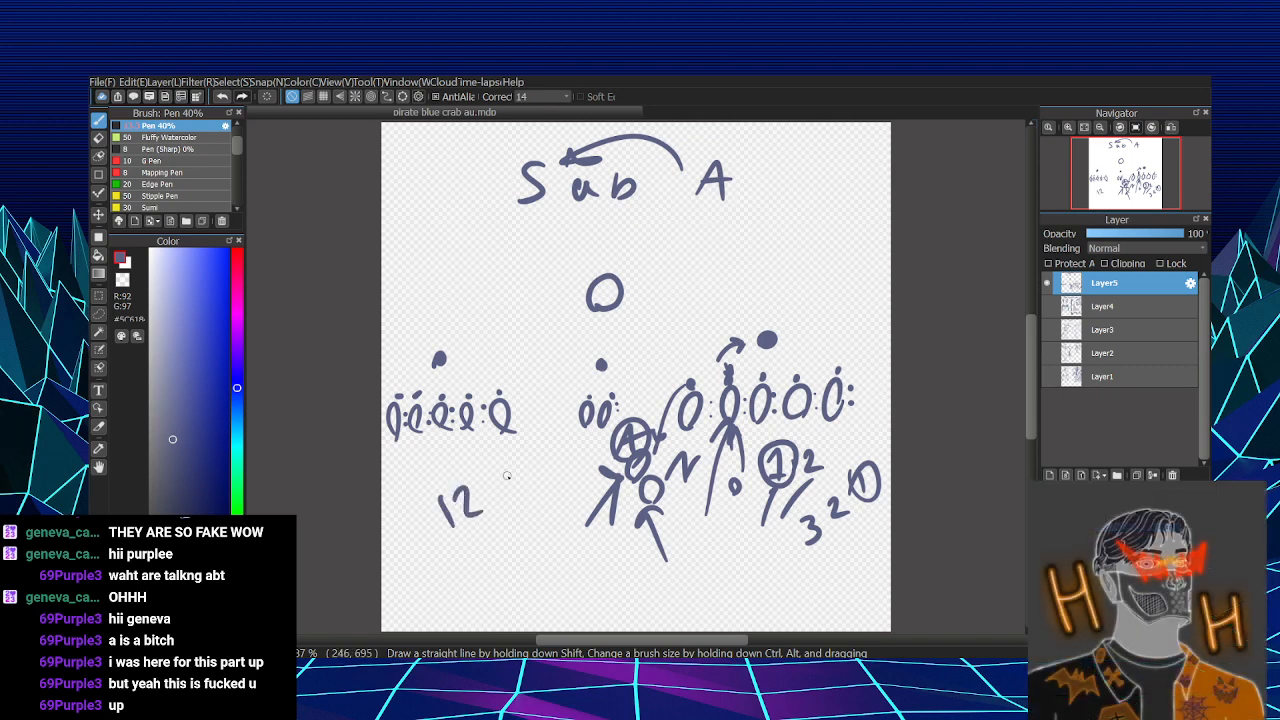
left_click_drag(503, 474, 506, 507)
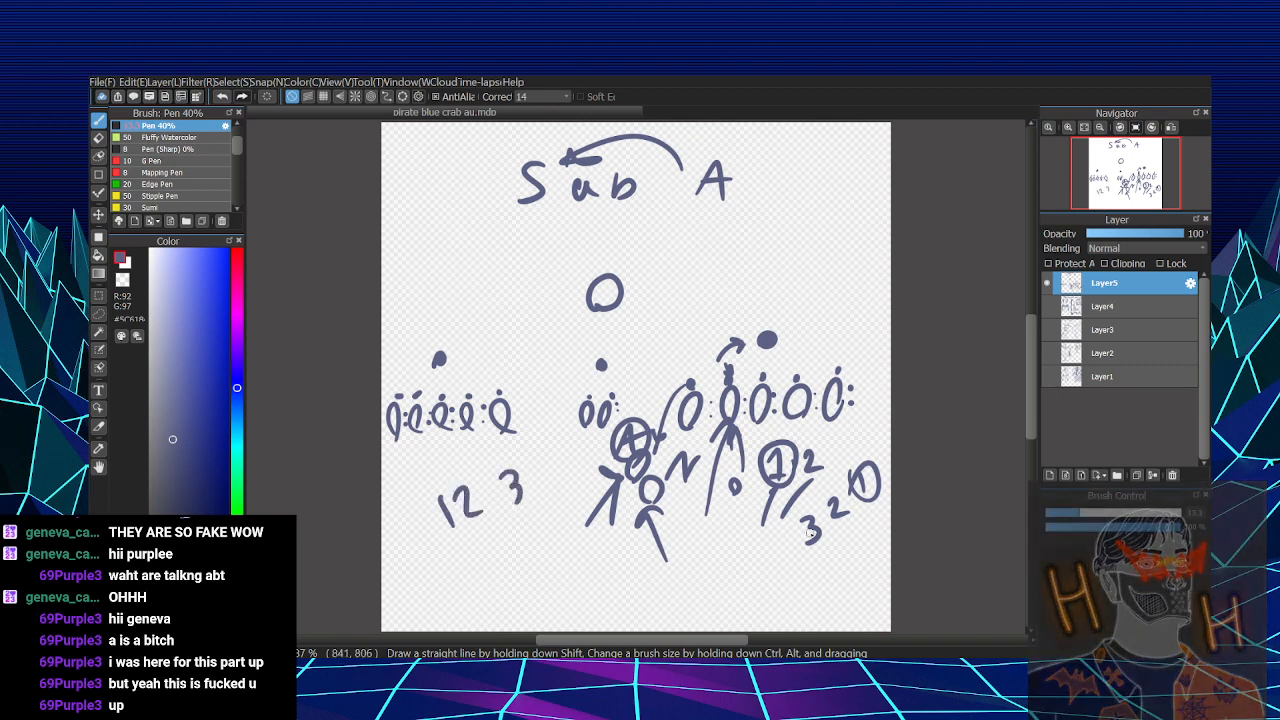
mouse_move(468, 581)
left_mouse_down()
mouse_move(472, 563)
mouse_move(492, 578)
left_mouse_up()
mouse_move(473, 567)
left_mouse_down()
mouse_move(518, 568)
mouse_move(525, 532)
left_mouse_up()
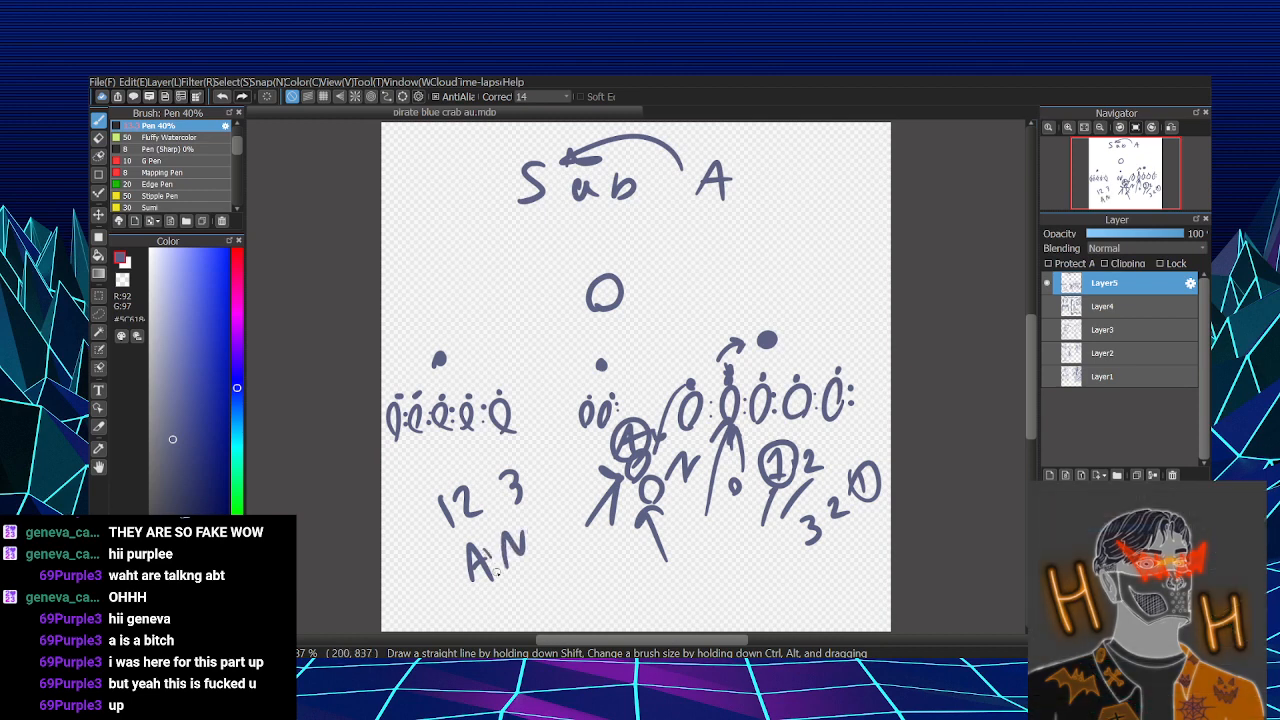
left_click_drag(492, 548, 512, 585)
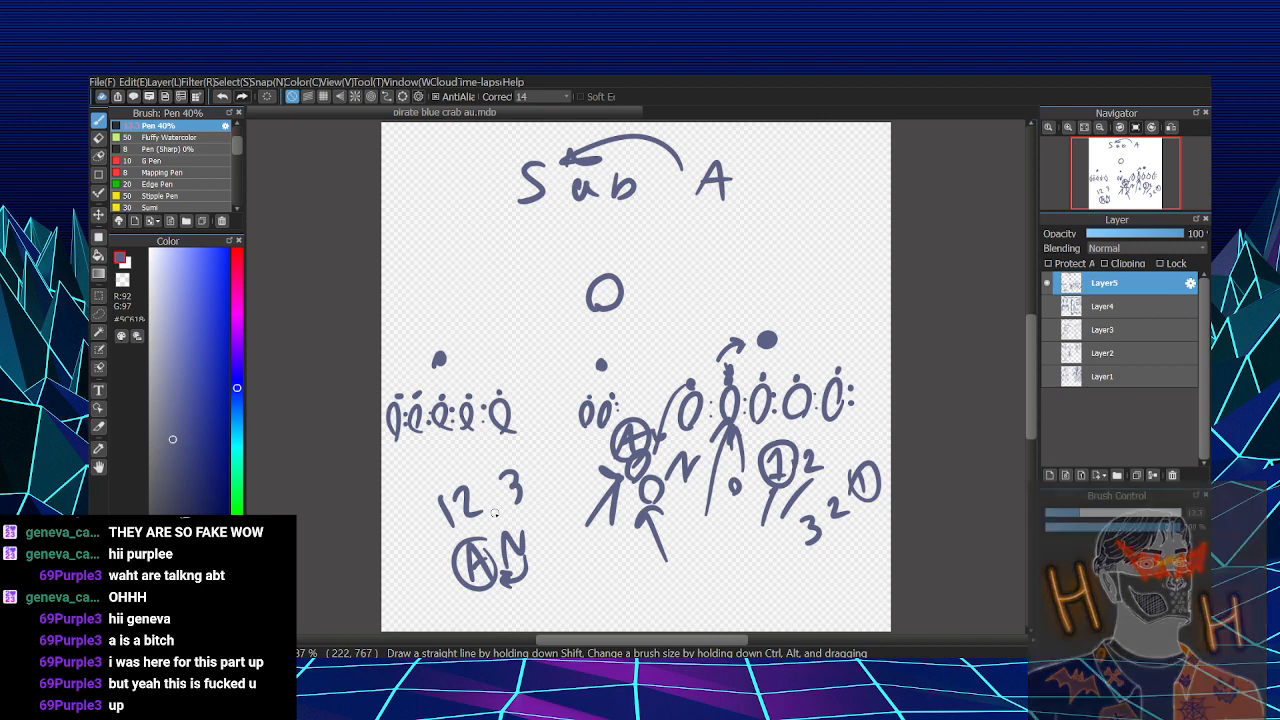
- Hide Layer5 and show Layer4 again
left_click(1047, 283)
left_click(1047, 307)
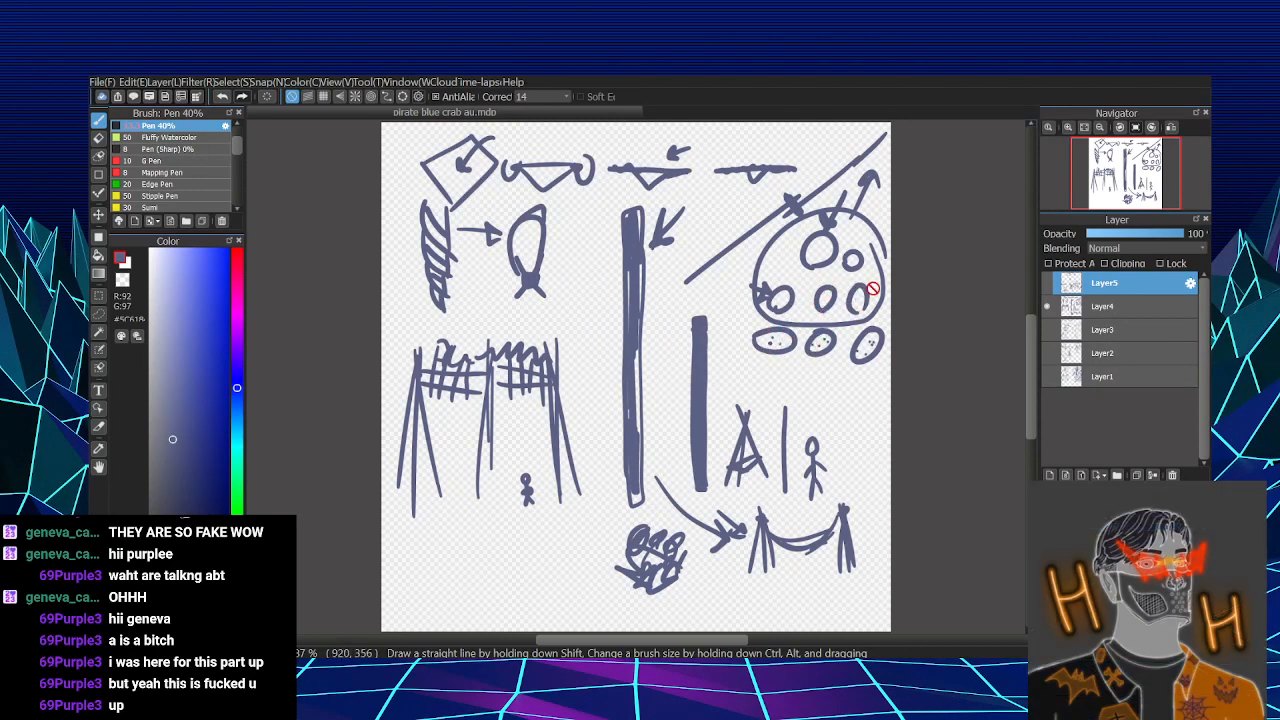
- Hide Layer4, show Layer5 and write a letter A below the middle group of figures
left_click(1047, 306)
left_click(1047, 283)
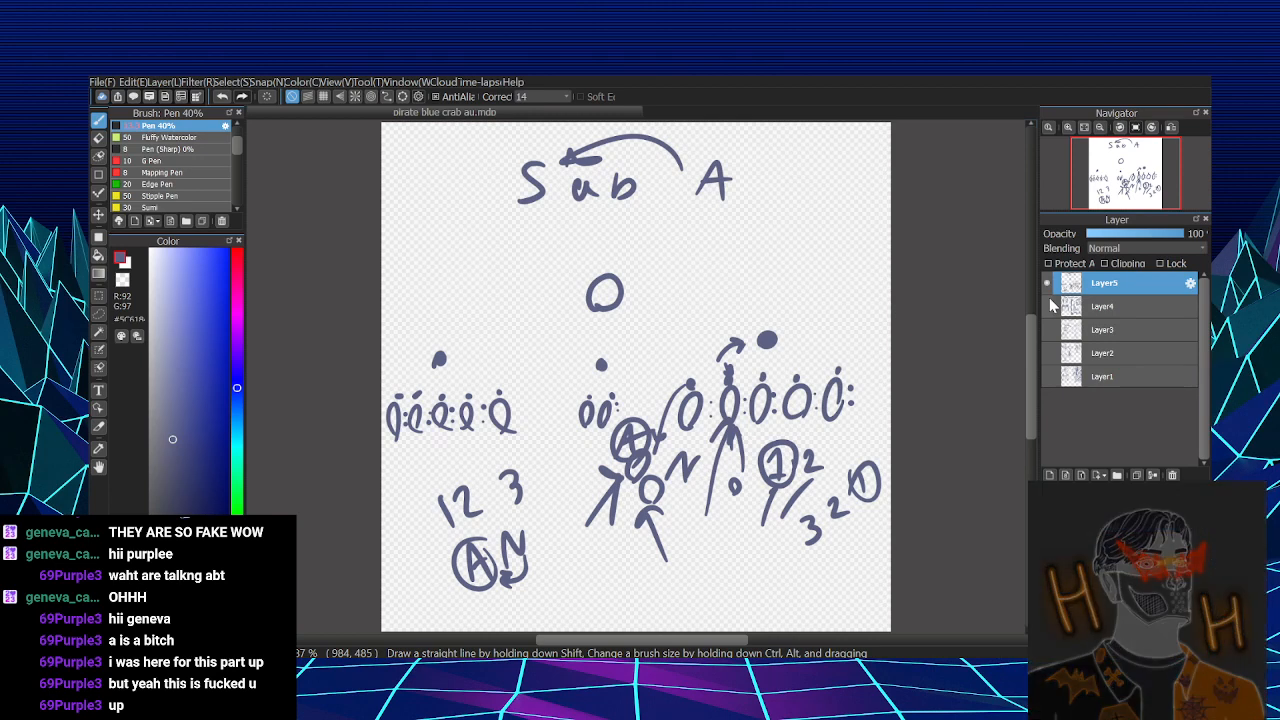
left_click_drag(577, 597, 596, 600)
left_click_drag(576, 585, 594, 580)
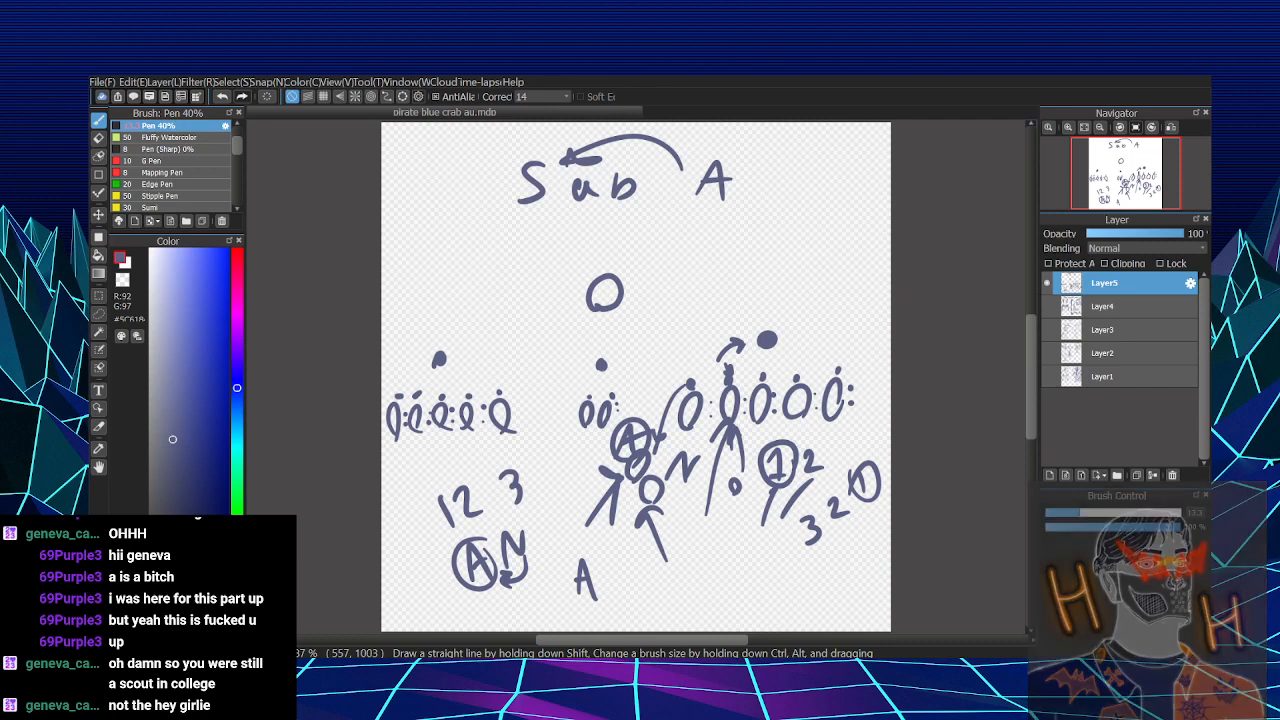
- Try a large circle around the right group, and two small arrows at its outermost dots, undoing each annotation
mouse_move(750, 309)
left_mouse_down()
mouse_move(668, 428)
mouse_move(770, 299)
left_mouse_up()
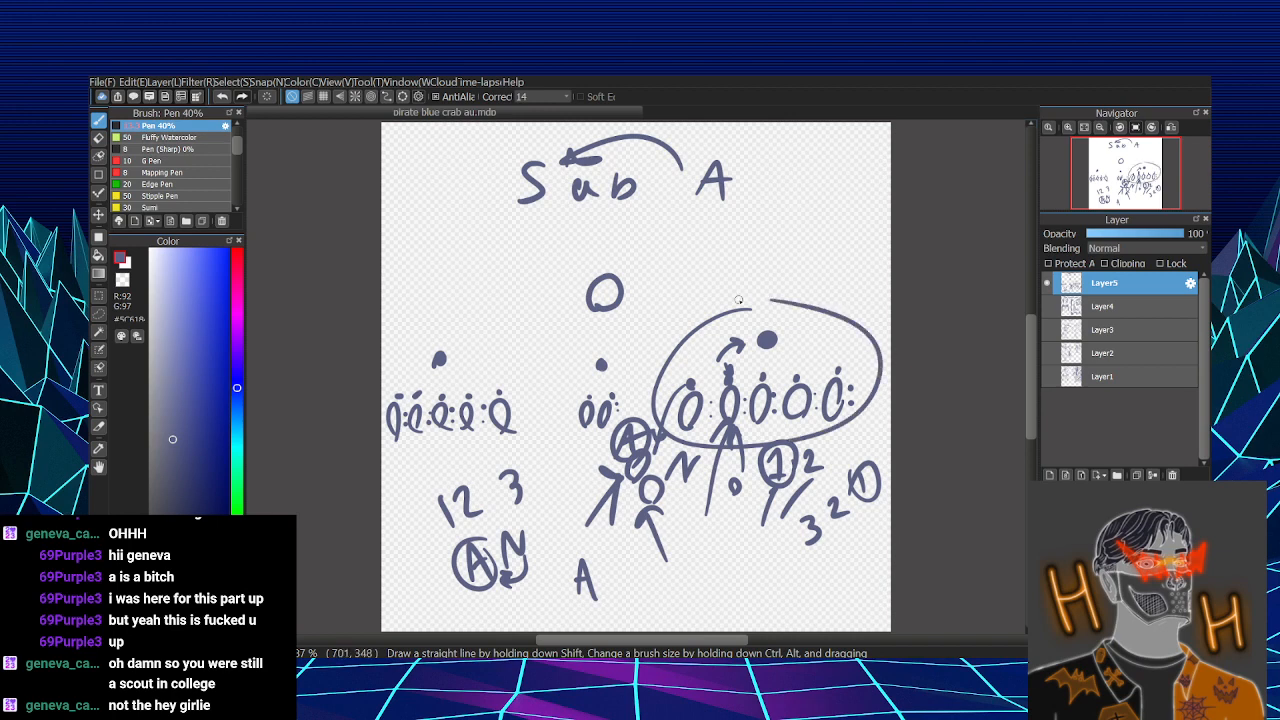
key("ctrl+z")
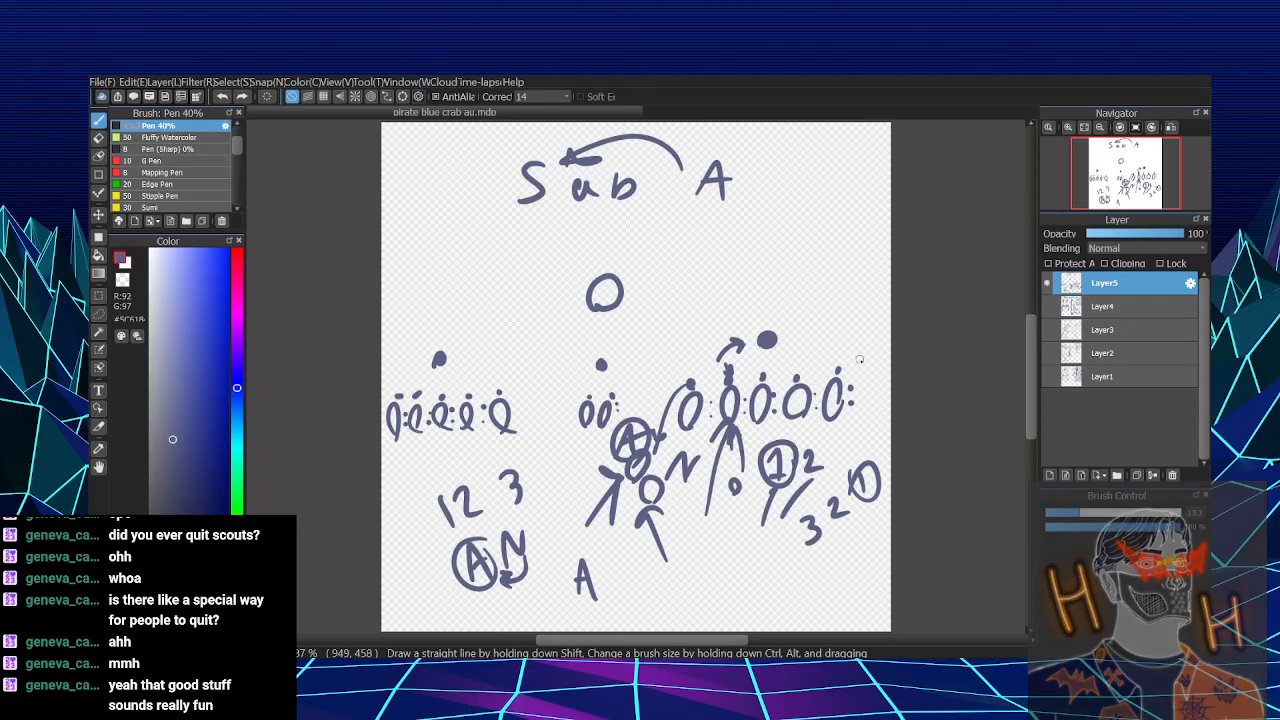
mouse_move(868, 349)
left_mouse_down()
mouse_move(849, 367)
mouse_move(861, 366)
mouse_move(864, 390)
left_mouse_up()
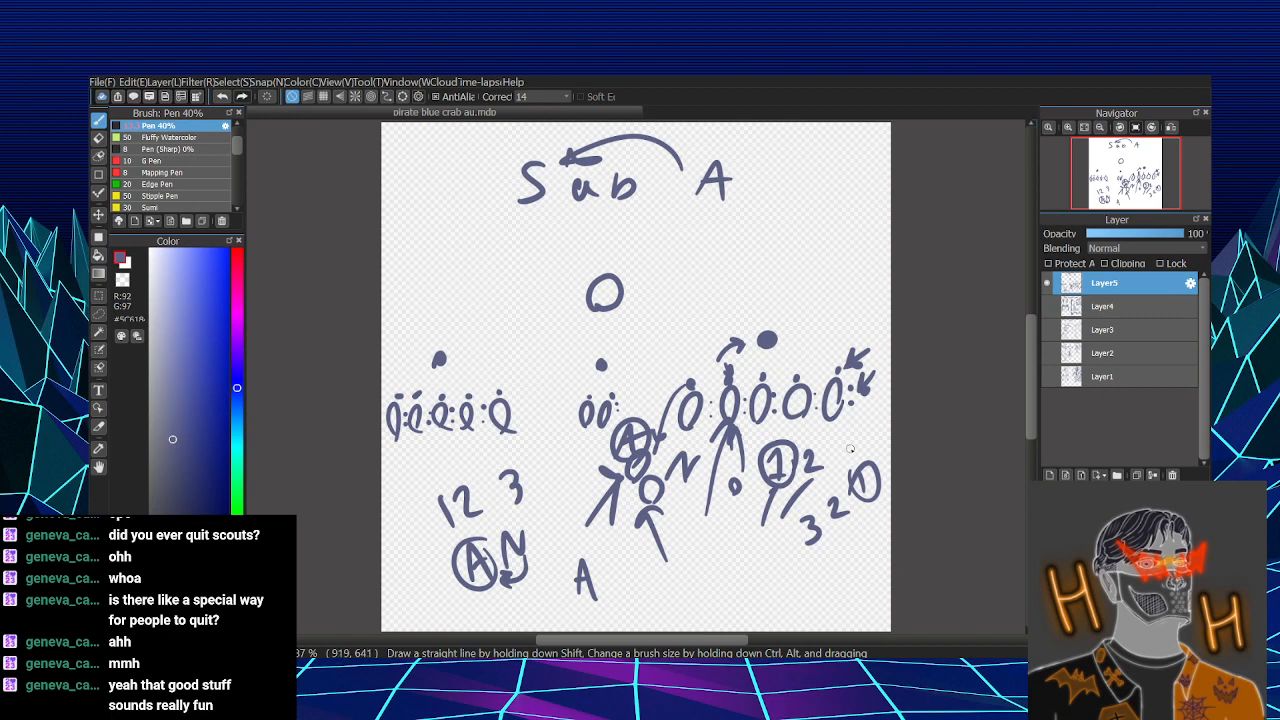
key("ctrl+z")
key("ctrl+z")
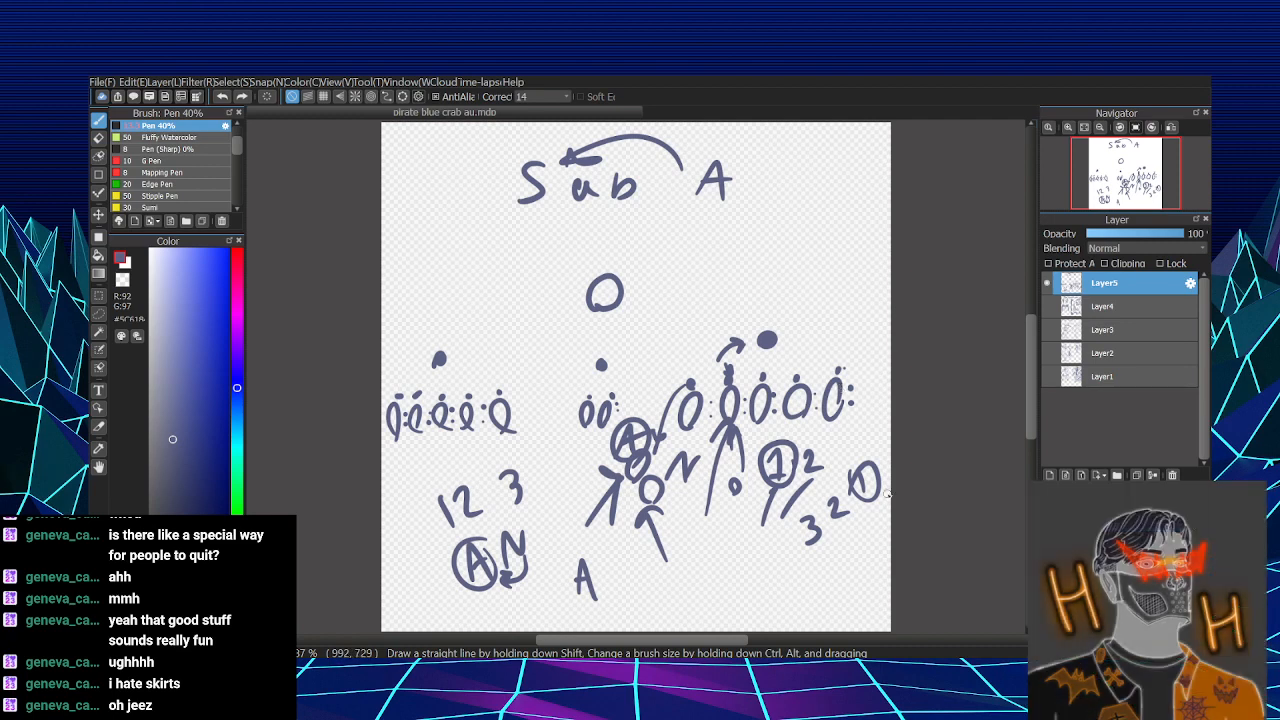
- Try an upward arrow beside the right group's last oval, and horizontal lines running back to its second oval, undoing both
left_click_drag(858, 384, 857, 310)
mouse_move(845, 326)
left_mouse_down()
mouse_move(857, 308)
mouse_move(869, 325)
left_mouse_up()
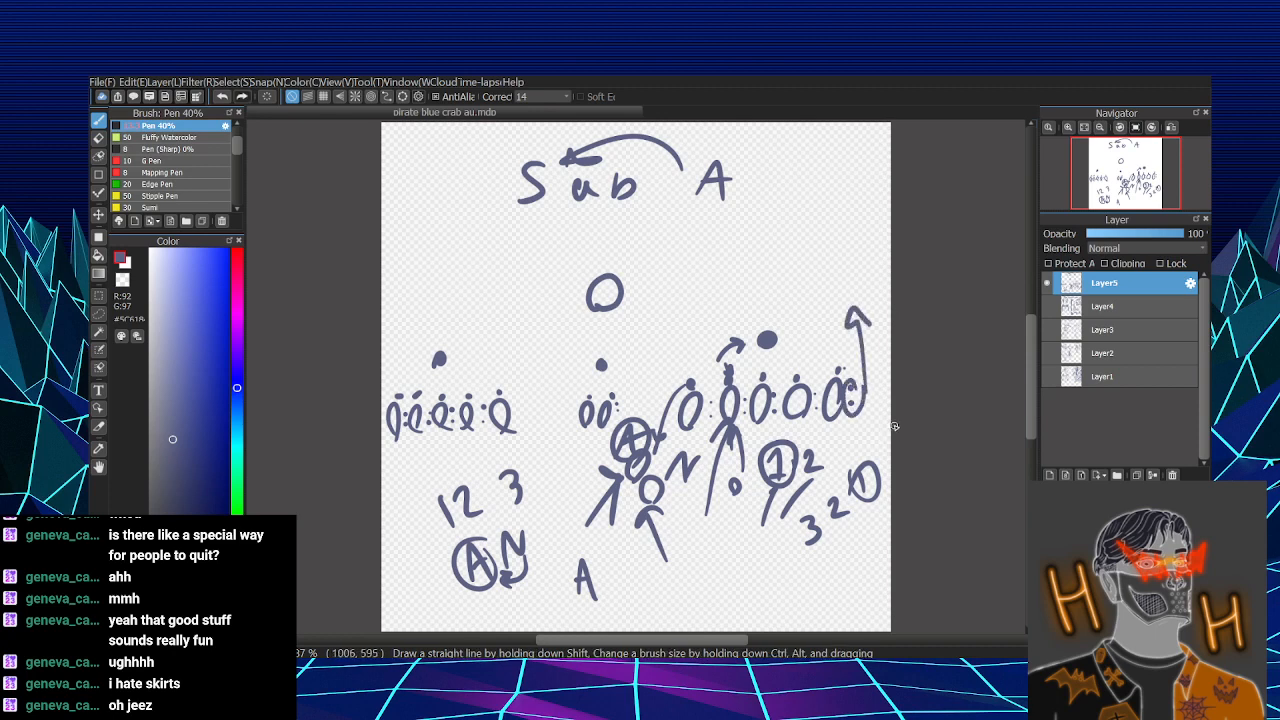
key("ctrl+z")
left_click_drag(860, 424, 728, 418)
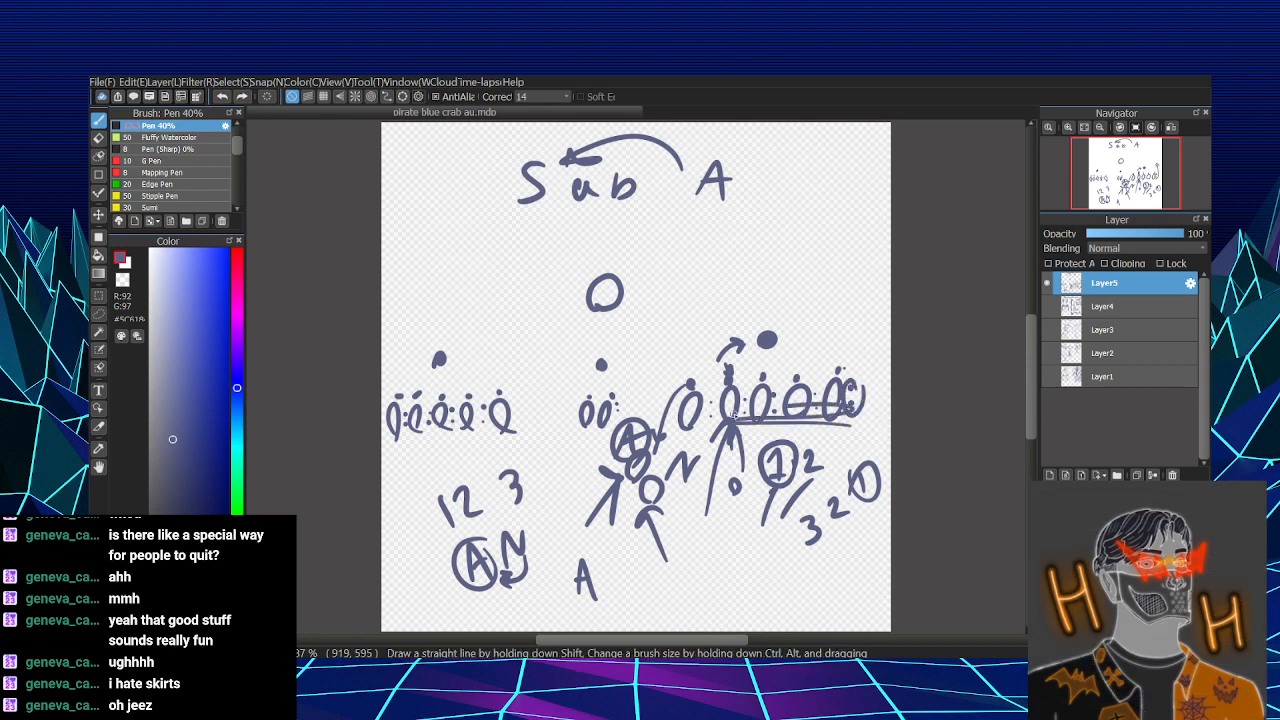
key("ctrl+z")
key("ctrl+z")
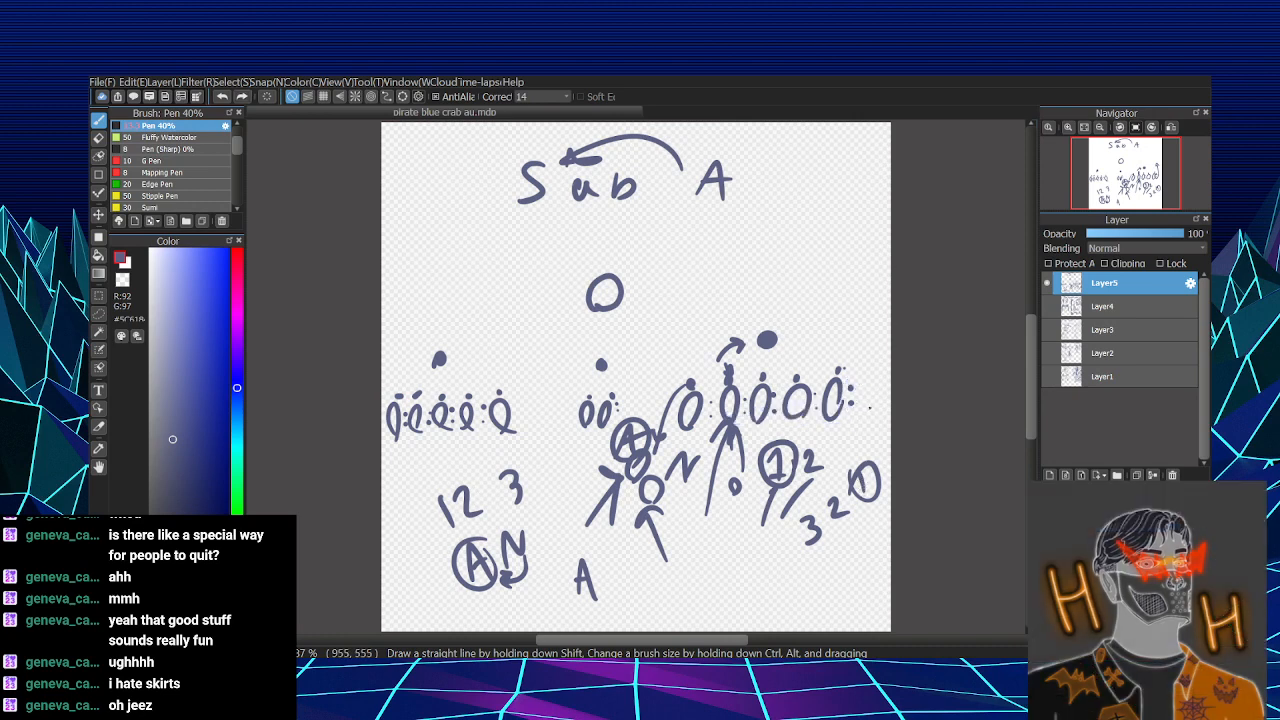
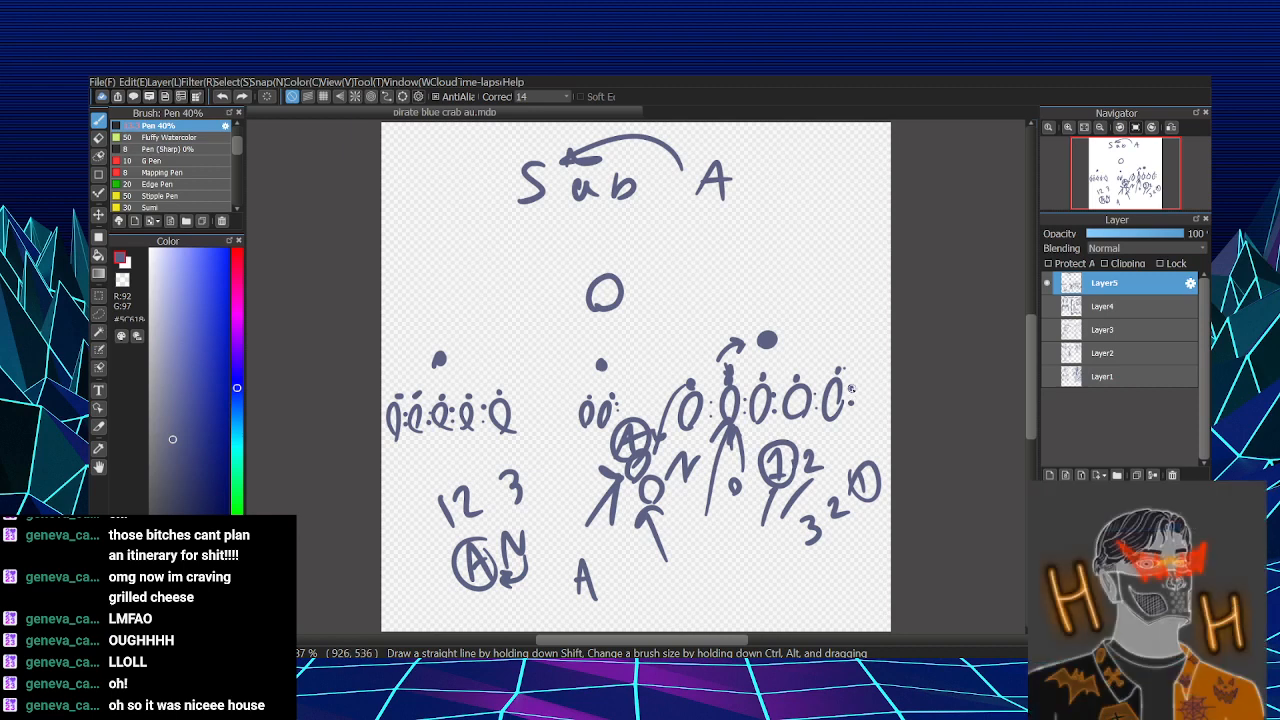
- Add a small cluster of dots to the right of the last oval in the right group
left_click(862, 392)
left_click(862, 404)
left_click(870, 398)
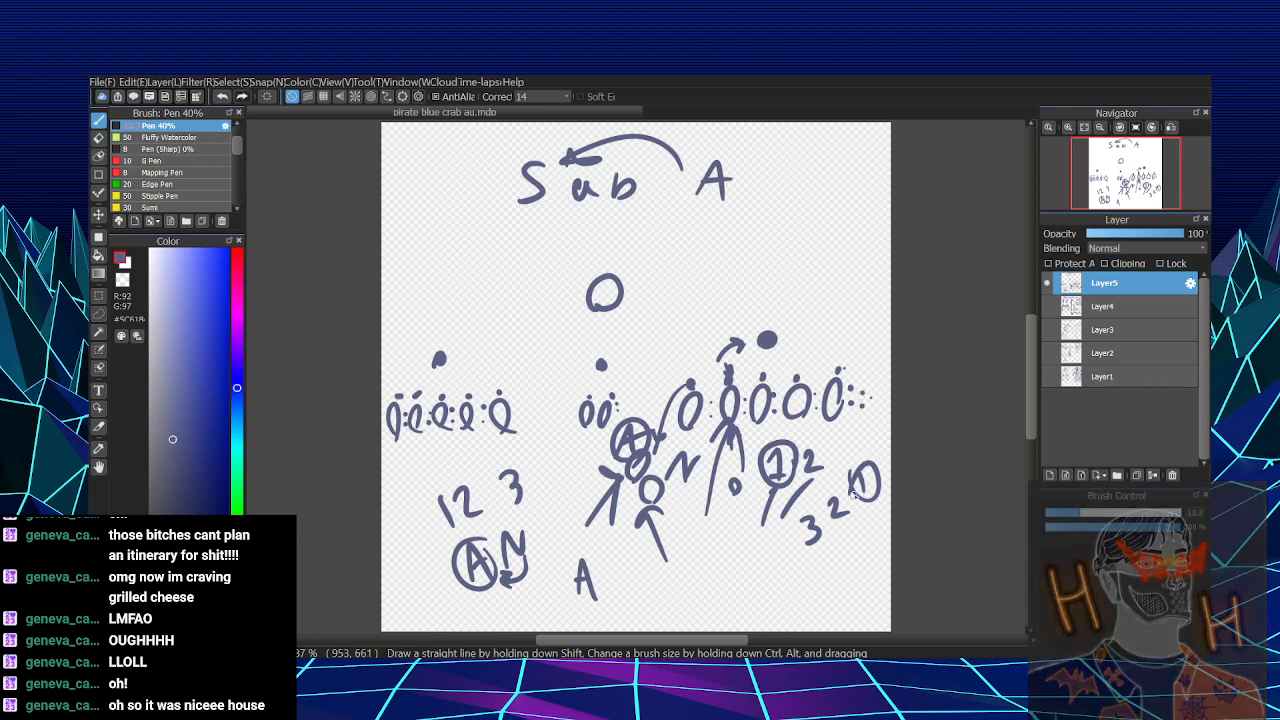
left_click(869, 401)
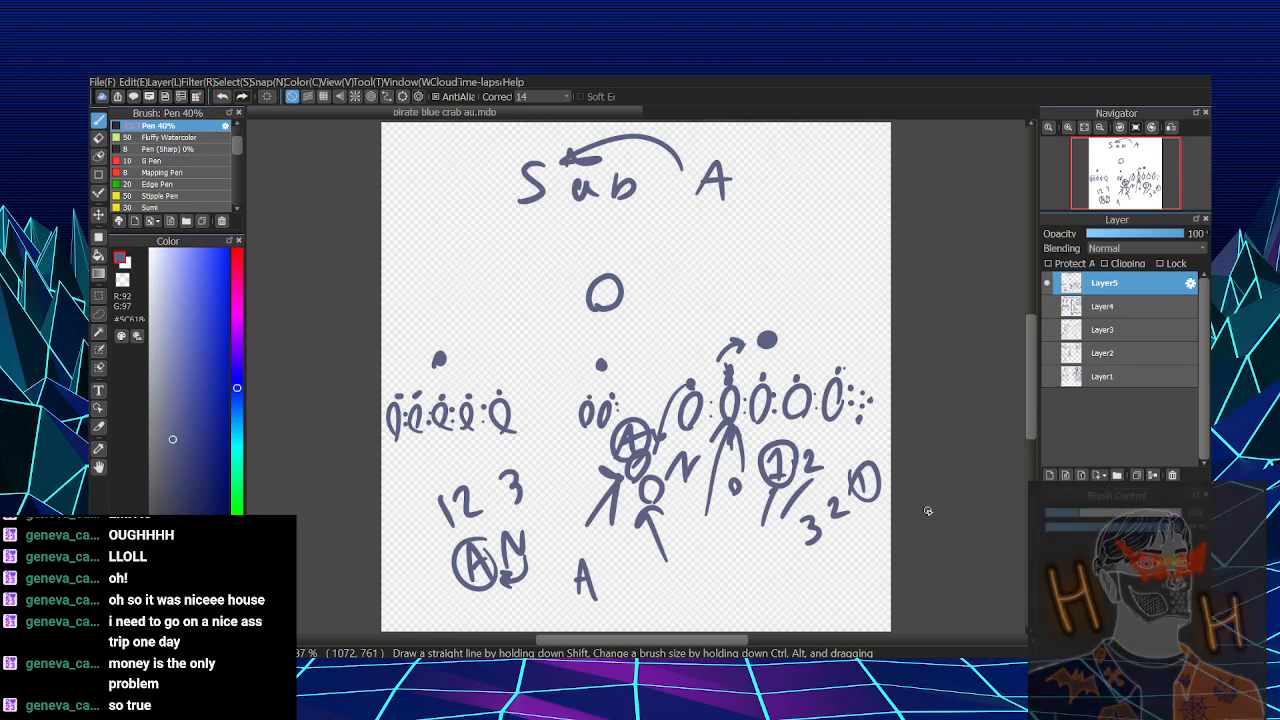
- Hide Layer5, add a new layer directly above Layer3, and leave only that new blank layer visible
left_click(1047, 283)
left_click(1046, 306)
left_click(1046, 306)
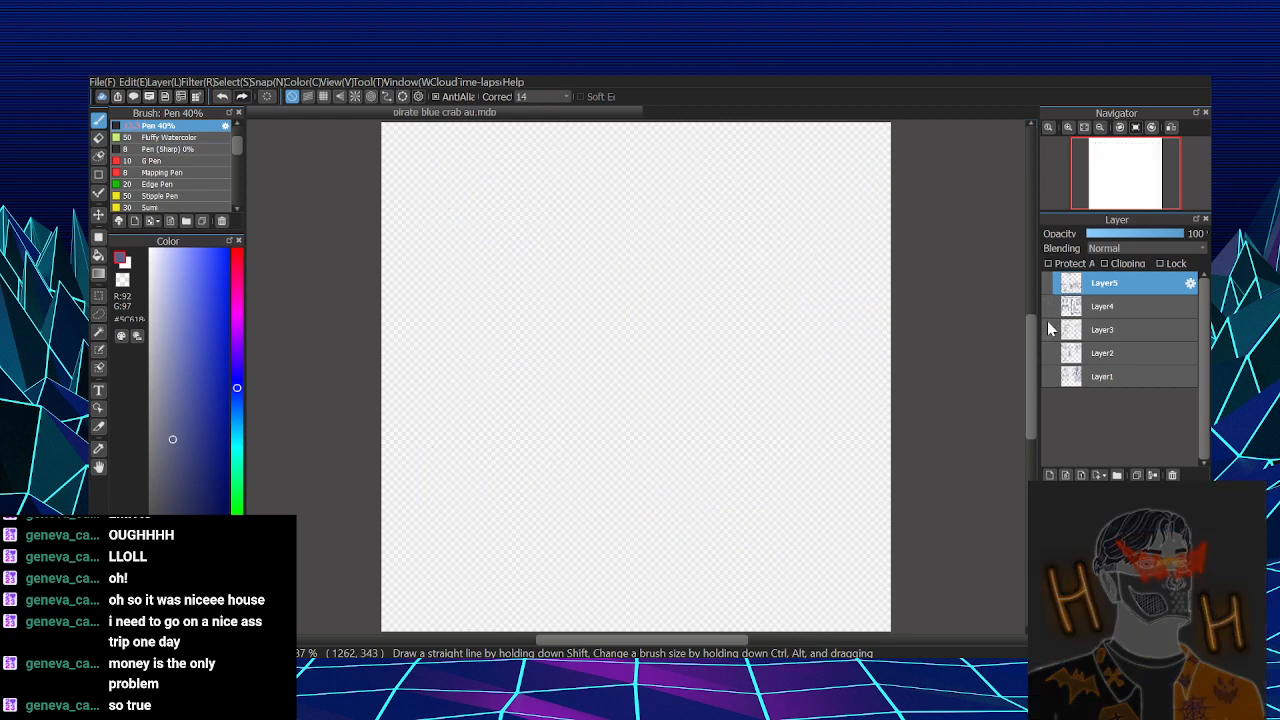
left_click(1047, 330)
left_click(1117, 332)
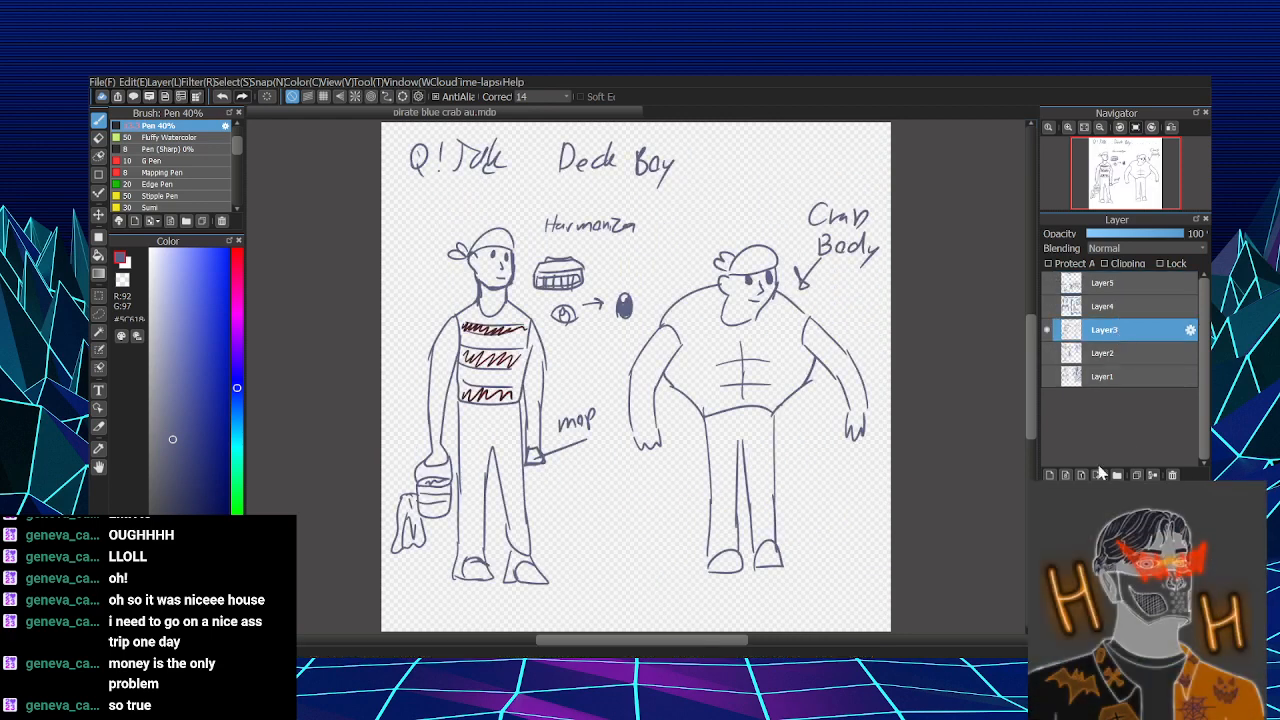
left_click(1051, 475)
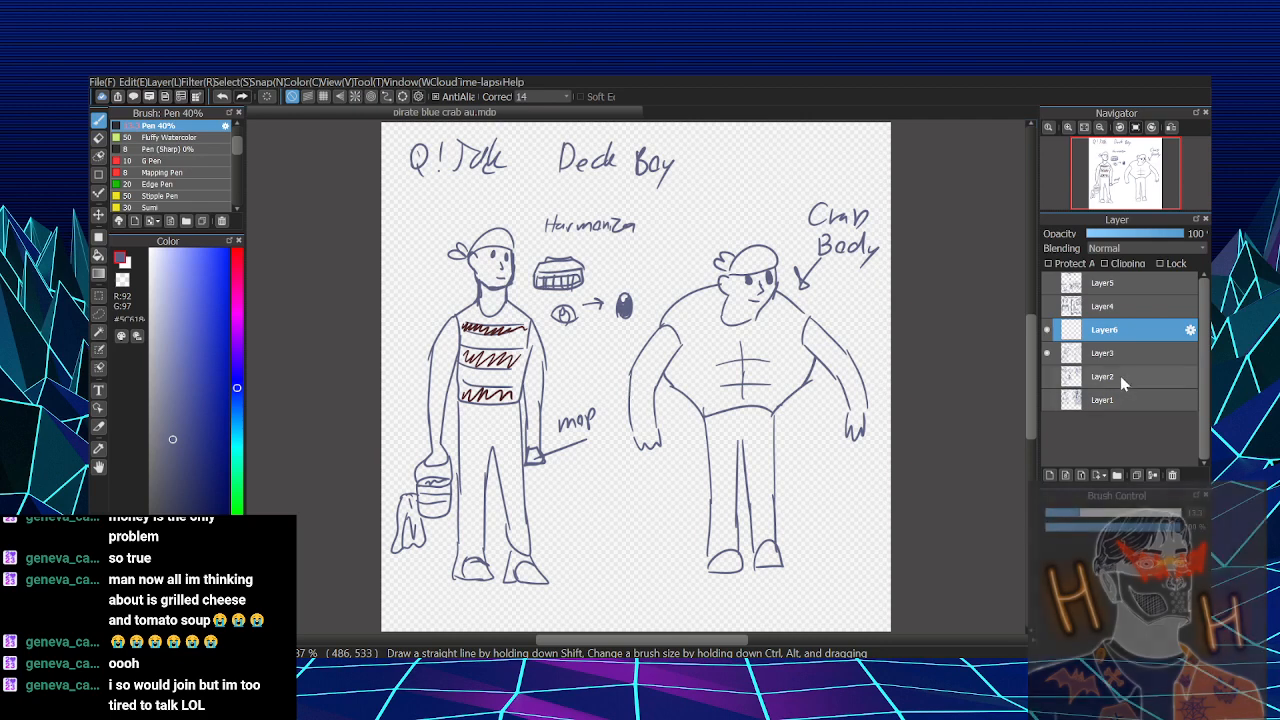
left_click(1047, 353)
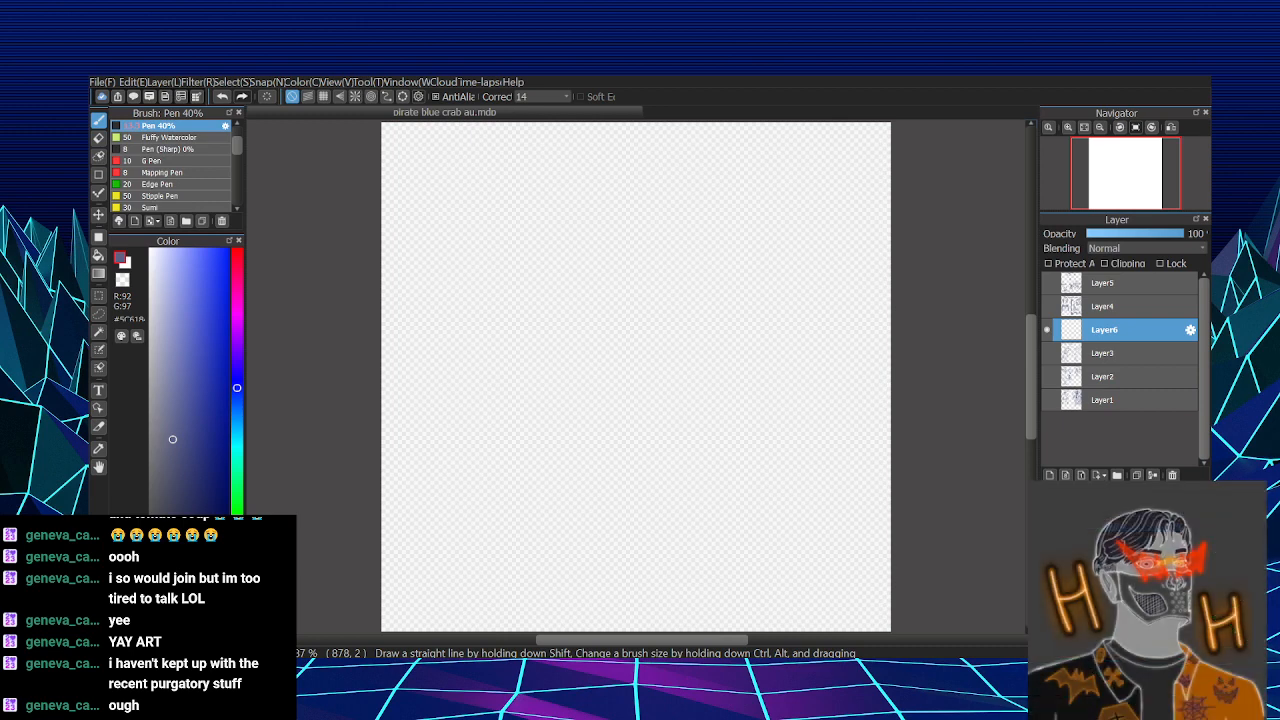
- Write the heading "Q!Axo" in the canvas's upper left corner on Layer6
mouse_move(446, 140)
left_mouse_down()
mouse_move(446, 173)
mouse_move(447, 140)
mouse_move(459, 181)
mouse_move(502, 181)
left_mouse_up()
left_click(437, 157)
mouse_move(479, 165)
left_mouse_down()
mouse_move(514, 166)
mouse_move(529, 151)
mouse_move(509, 174)
left_mouse_up()
key("ctrl+z")
left_click_drag(550, 148, 545, 164)
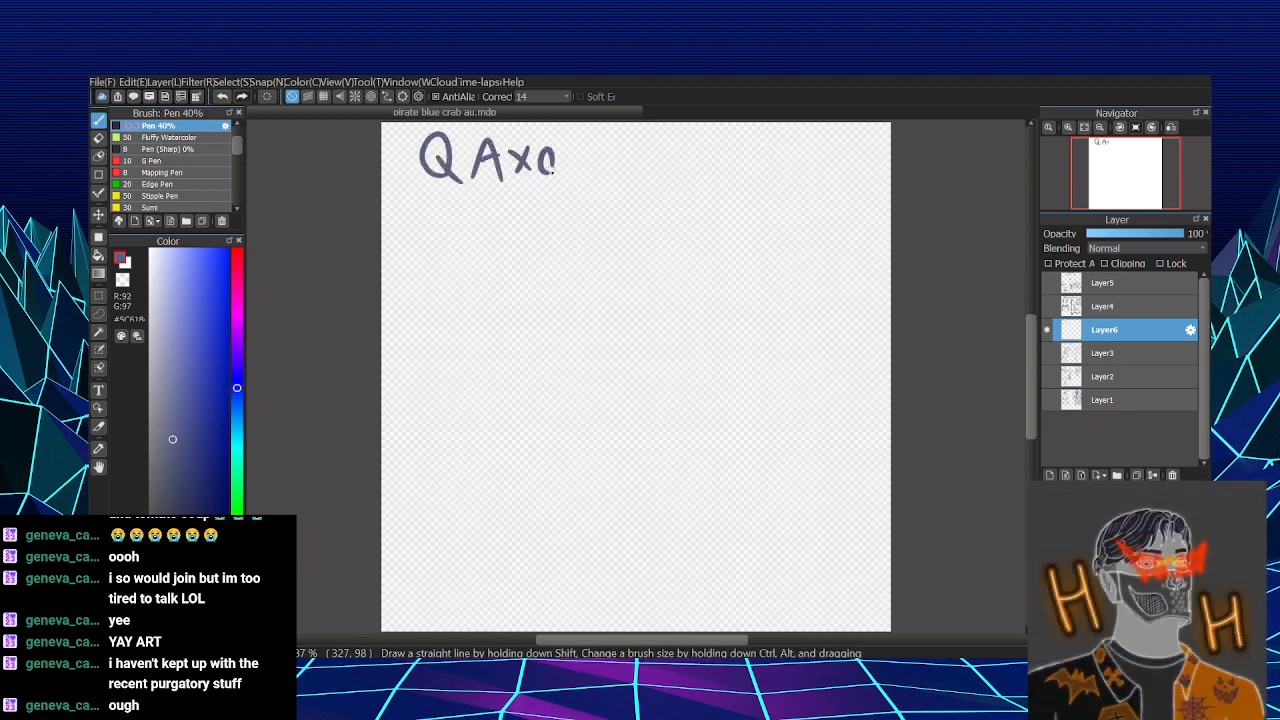
left_click_drag(469, 143, 466, 157)
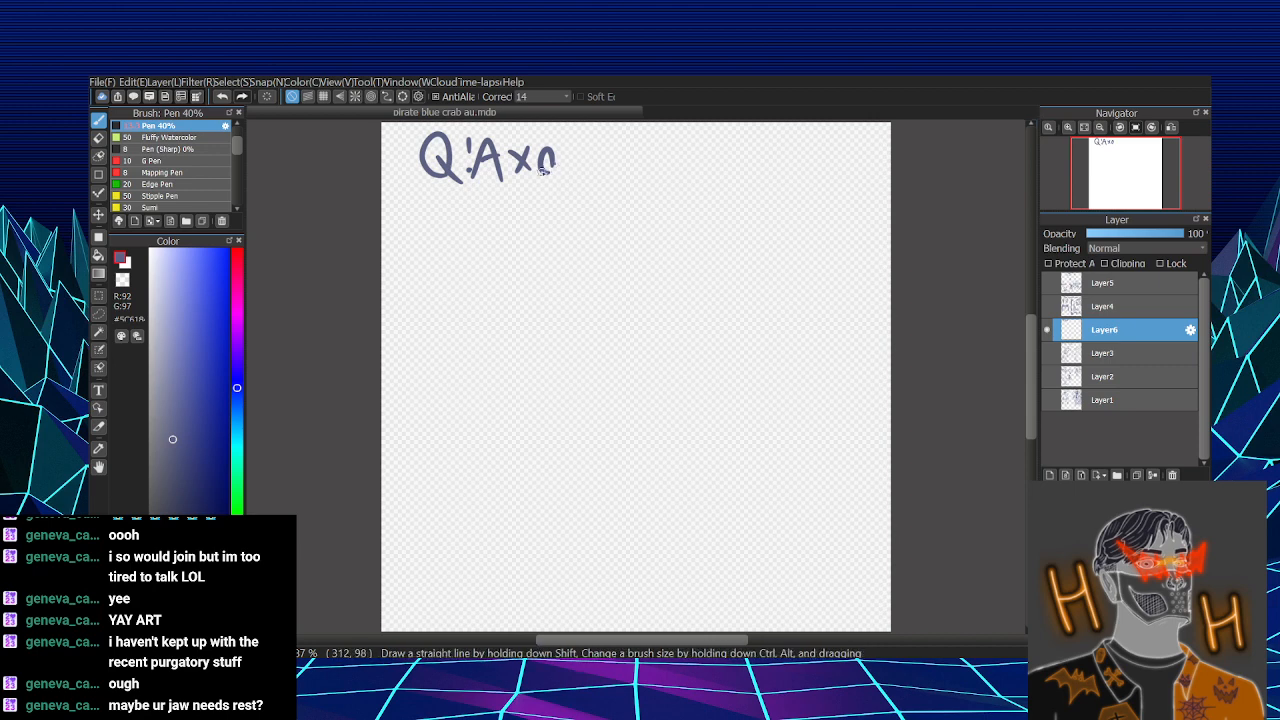
left_click_drag(541, 171, 550, 173)
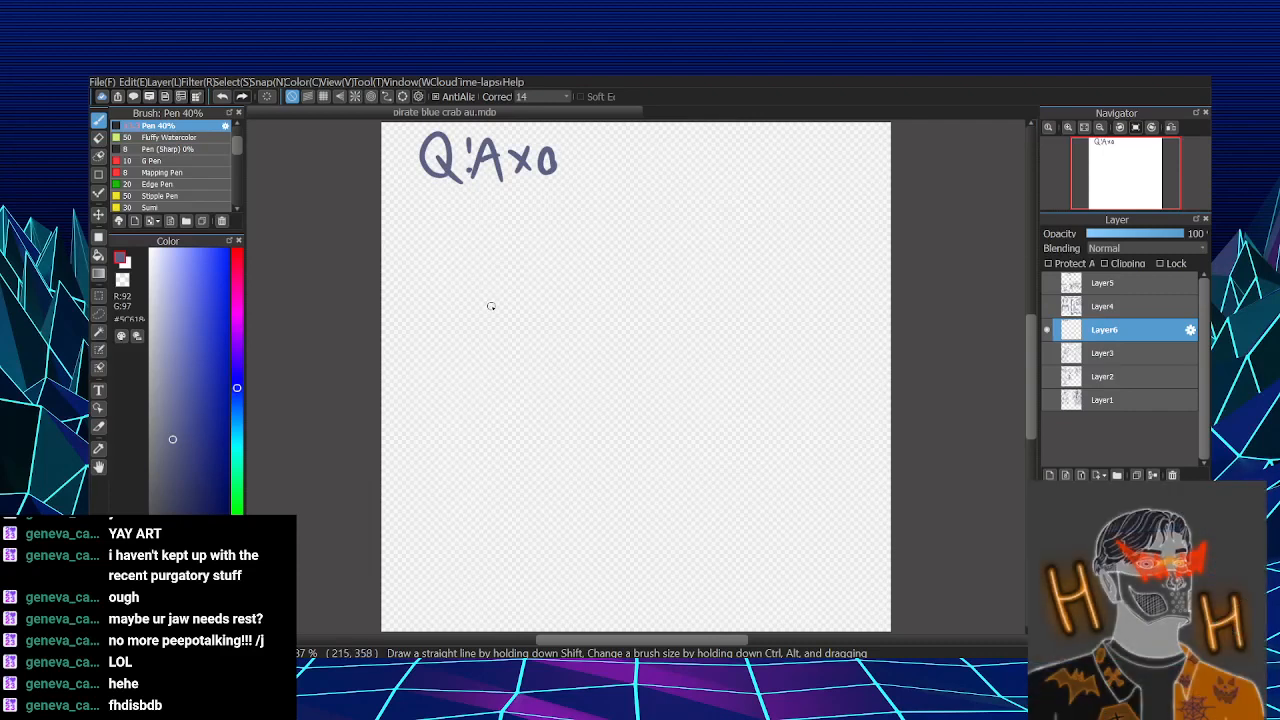
- Sketch an oval head with a narrow chin below the heading, redrawing the outline until its shape works
mouse_move(488, 315)
left_mouse_down()
mouse_move(503, 244)
mouse_move(533, 295)
mouse_move(528, 311)
mouse_move(538, 240)
mouse_move(535, 322)
left_mouse_up()
key("ctrl+z")
key("ctrl+z")
left_click_drag(484, 282, 530, 322)
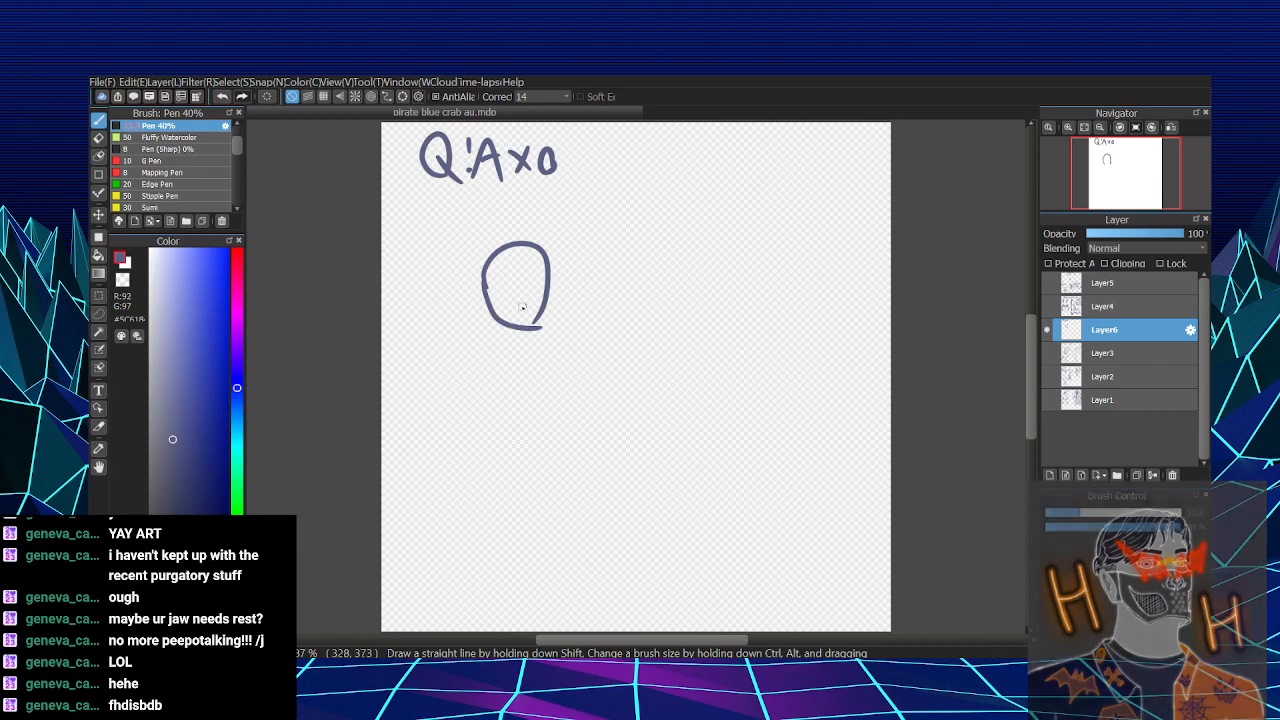
key("ctrl+z")
mouse_move(484, 285)
left_mouse_down()
mouse_move(518, 335)
mouse_move(509, 330)
mouse_move(549, 300)
left_mouse_up()
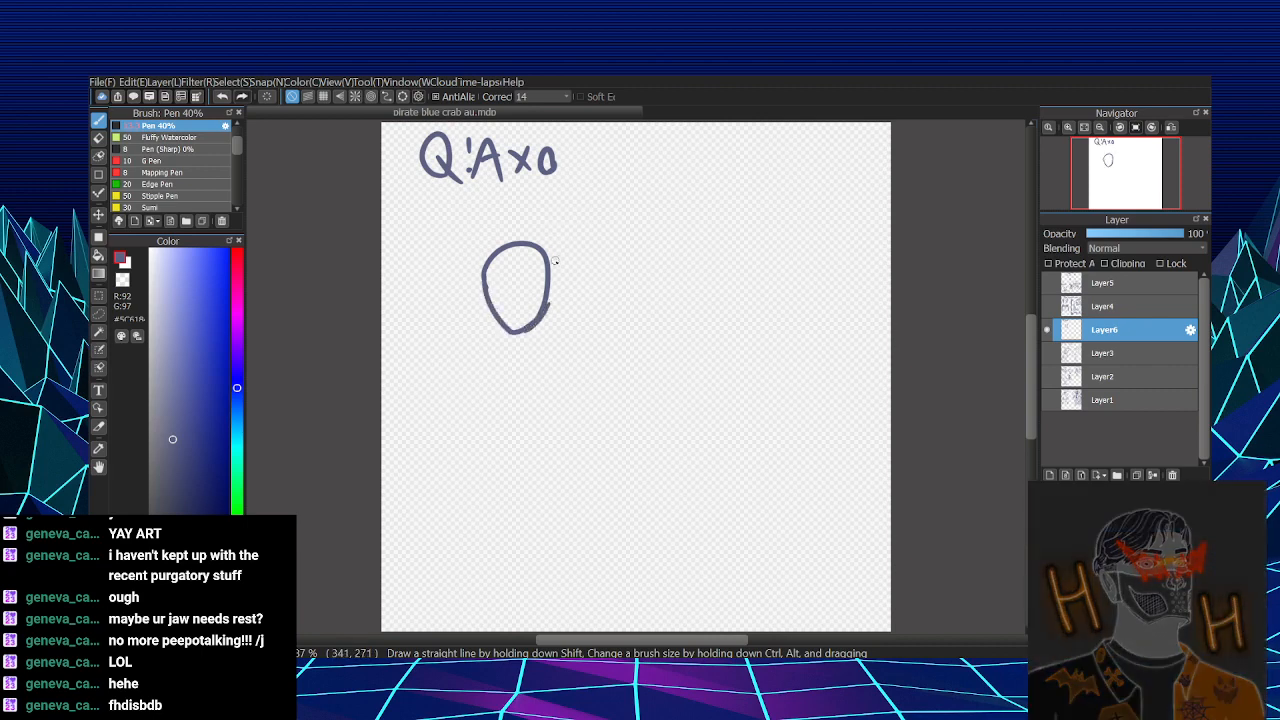
- Draw two small horns on top of the head with jagged bangs and spiky hair around them
mouse_move(475, 241)
left_mouse_down()
mouse_move(487, 272)
mouse_move(516, 264)
left_mouse_up()
mouse_move(523, 236)
left_mouse_down()
mouse_move(528, 266)
mouse_move(526, 246)
left_mouse_up()
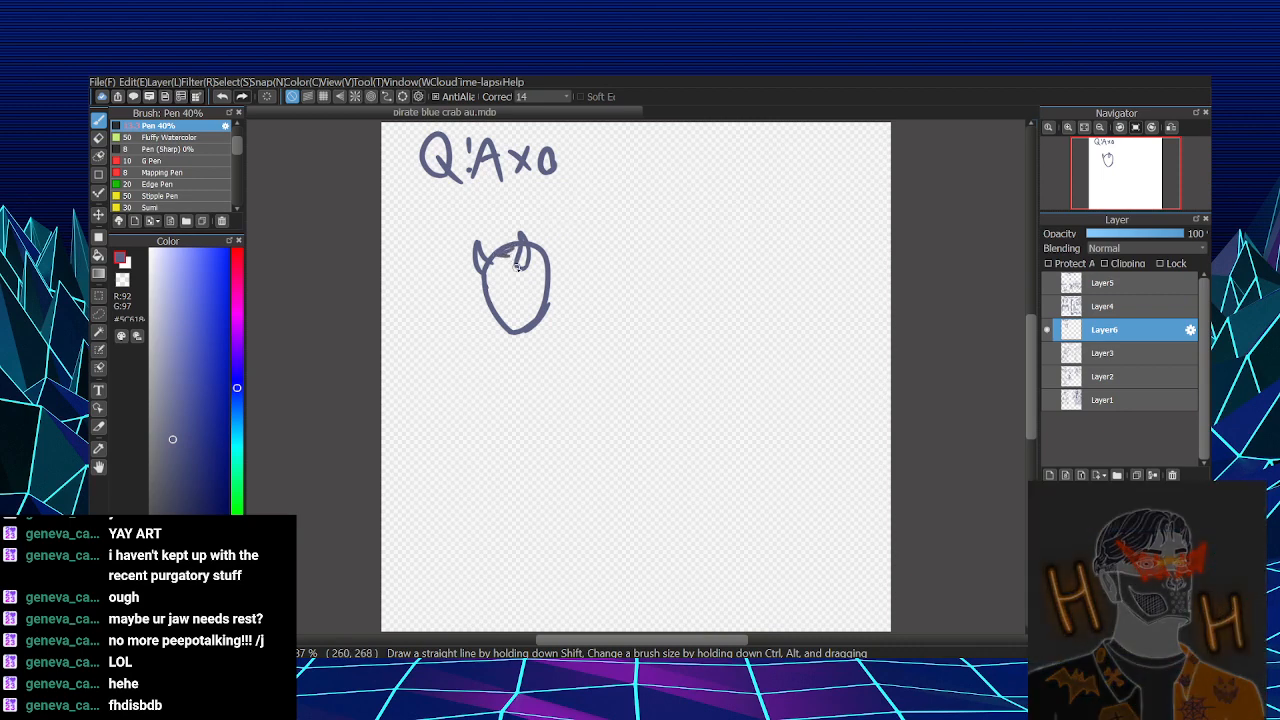
mouse_move(508, 257)
left_mouse_down()
mouse_move(508, 301)
mouse_move(504, 284)
mouse_move(528, 298)
mouse_move(490, 288)
left_mouse_up()
mouse_move(528, 242)
left_mouse_down()
mouse_move(562, 264)
mouse_move(558, 282)
mouse_move(490, 248)
mouse_move(506, 242)
mouse_move(493, 311)
left_mouse_up()
key("ctrl+z")
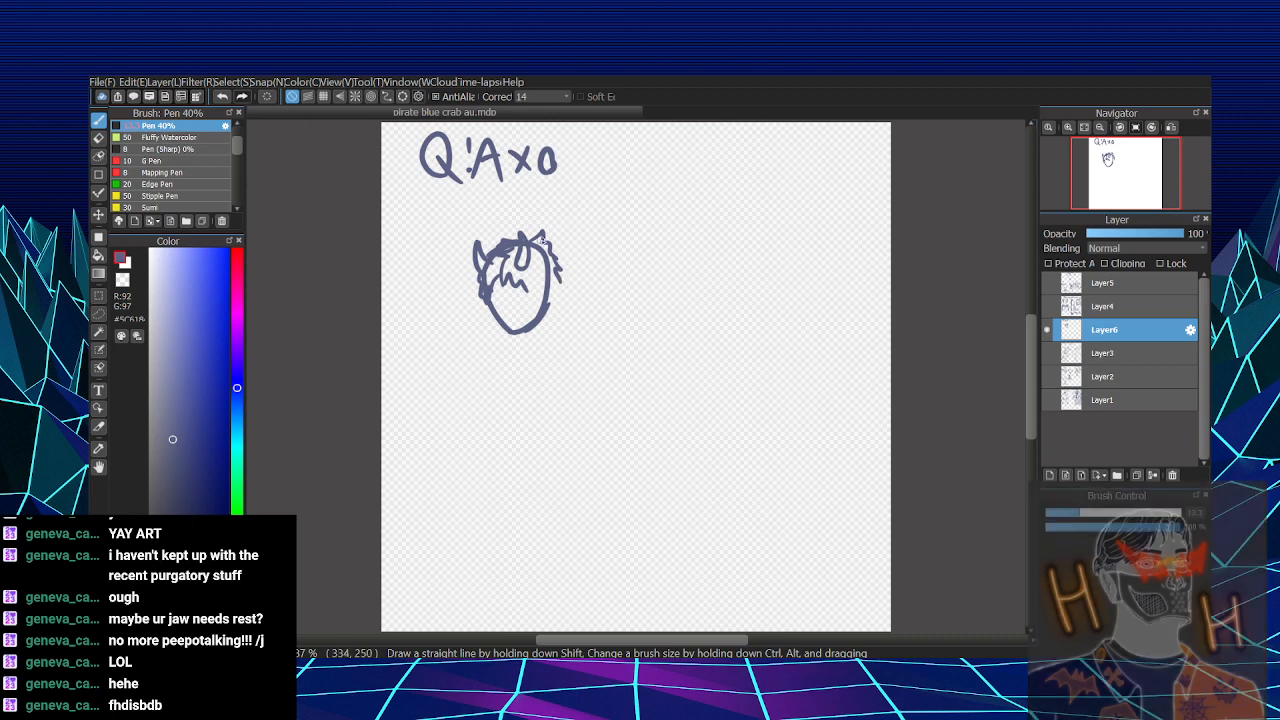
mouse_move(529, 241)
left_mouse_down()
mouse_move(543, 229)
mouse_move(547, 243)
left_mouse_up()
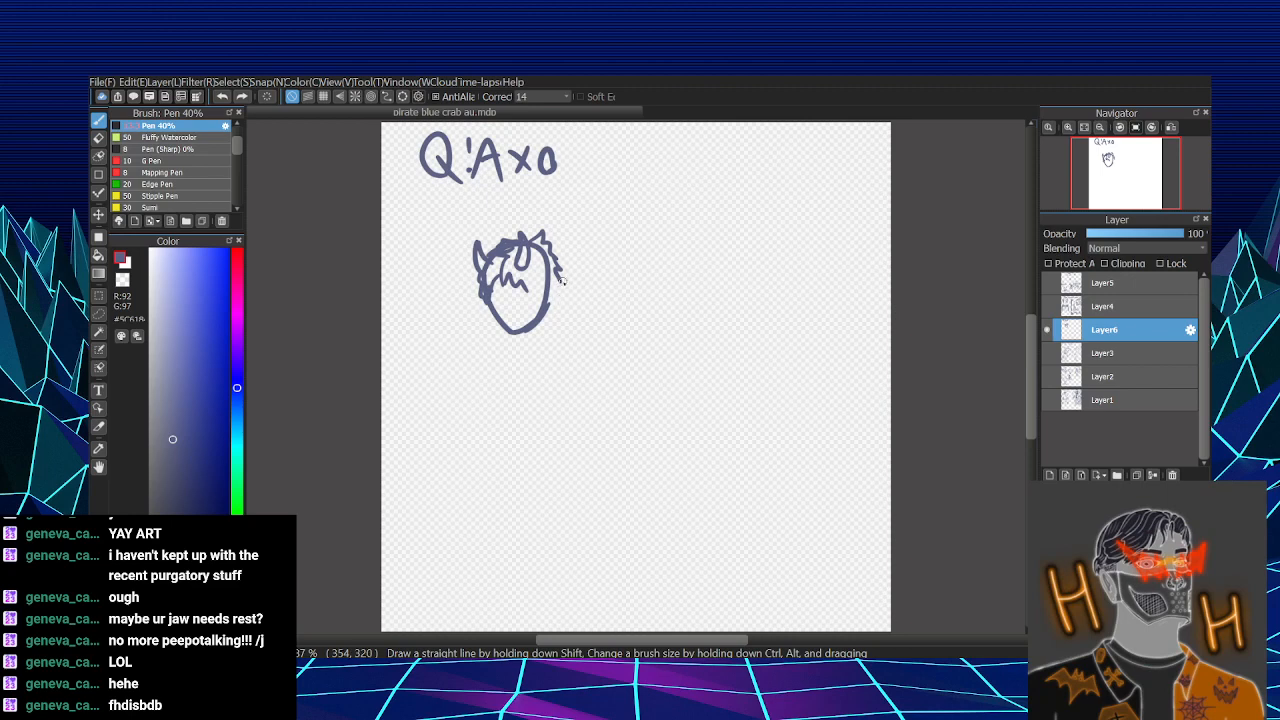
- Add the facial features, a pointed ear, a long side lock of hair and the start of the neck
mouse_move(541, 287)
left_mouse_down()
mouse_move(547, 303)
mouse_move(543, 284)
mouse_move(534, 301)
mouse_move(552, 276)
mouse_move(558, 318)
mouse_move(564, 300)
mouse_move(548, 334)
mouse_move(557, 343)
mouse_move(550, 313)
left_mouse_up()
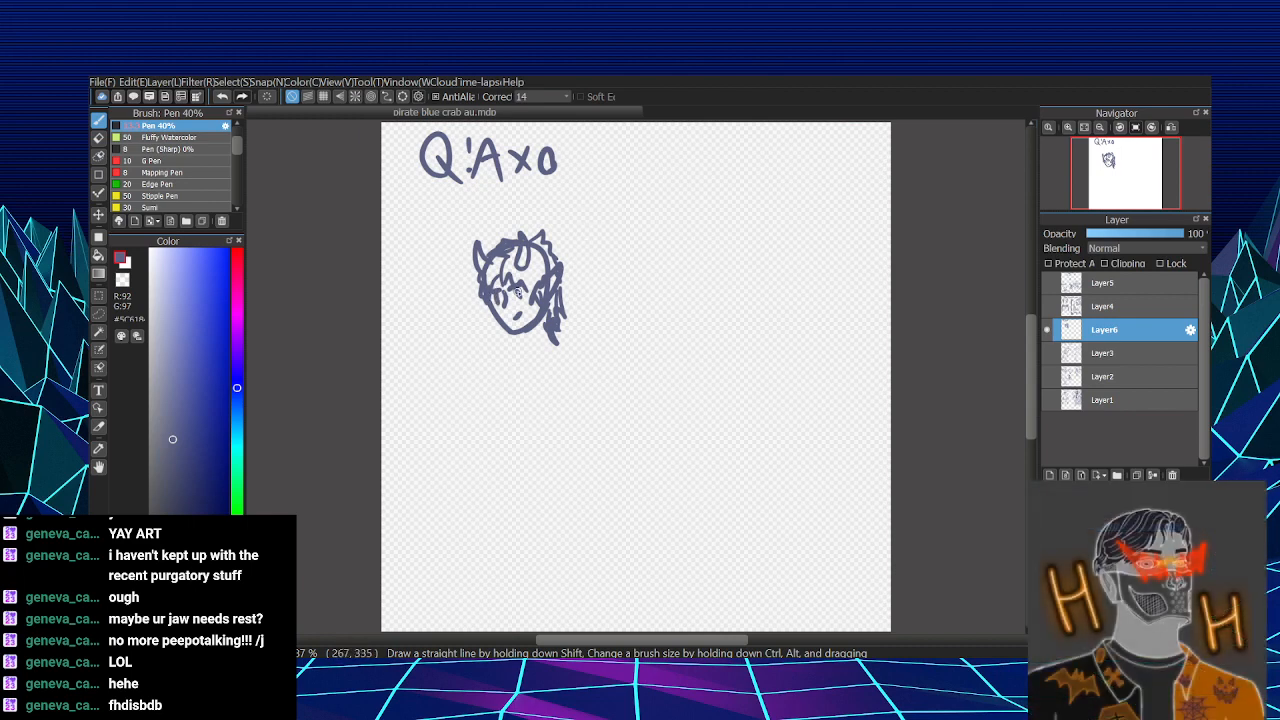
mouse_move(517, 290)
left_mouse_down()
mouse_move(533, 307)
mouse_move(518, 348)
mouse_move(511, 304)
left_mouse_up()
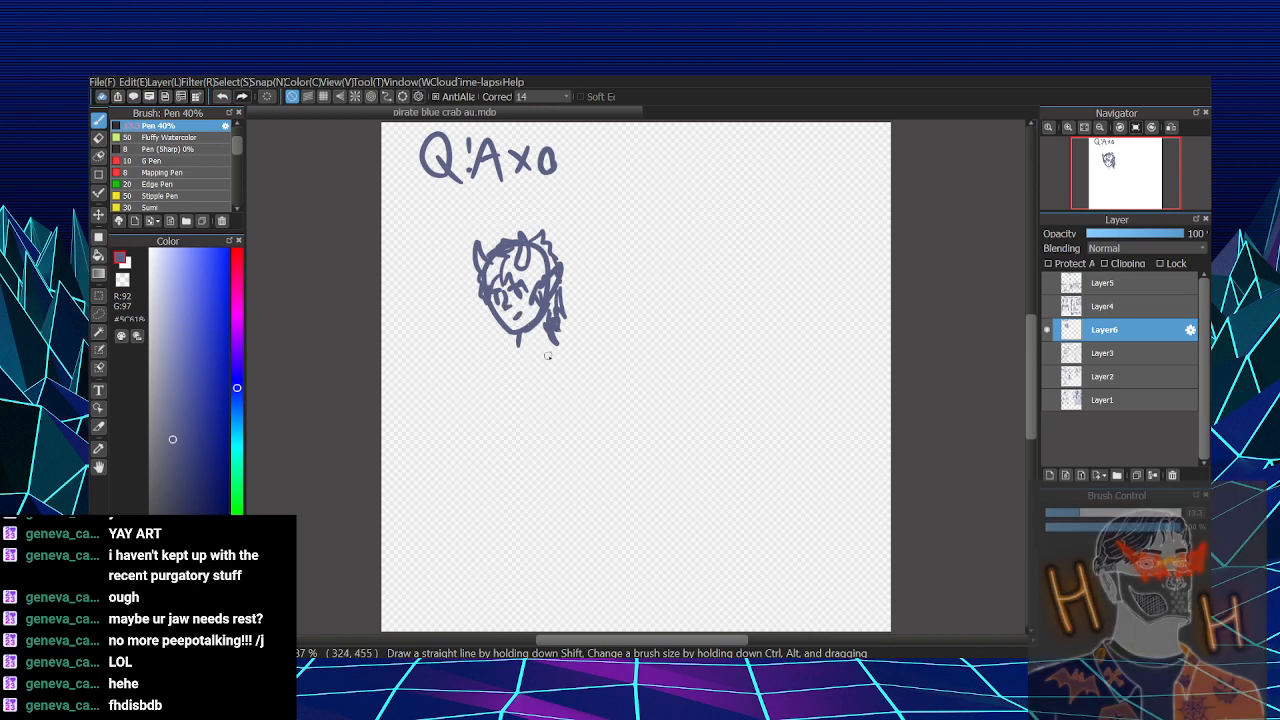
key("e")
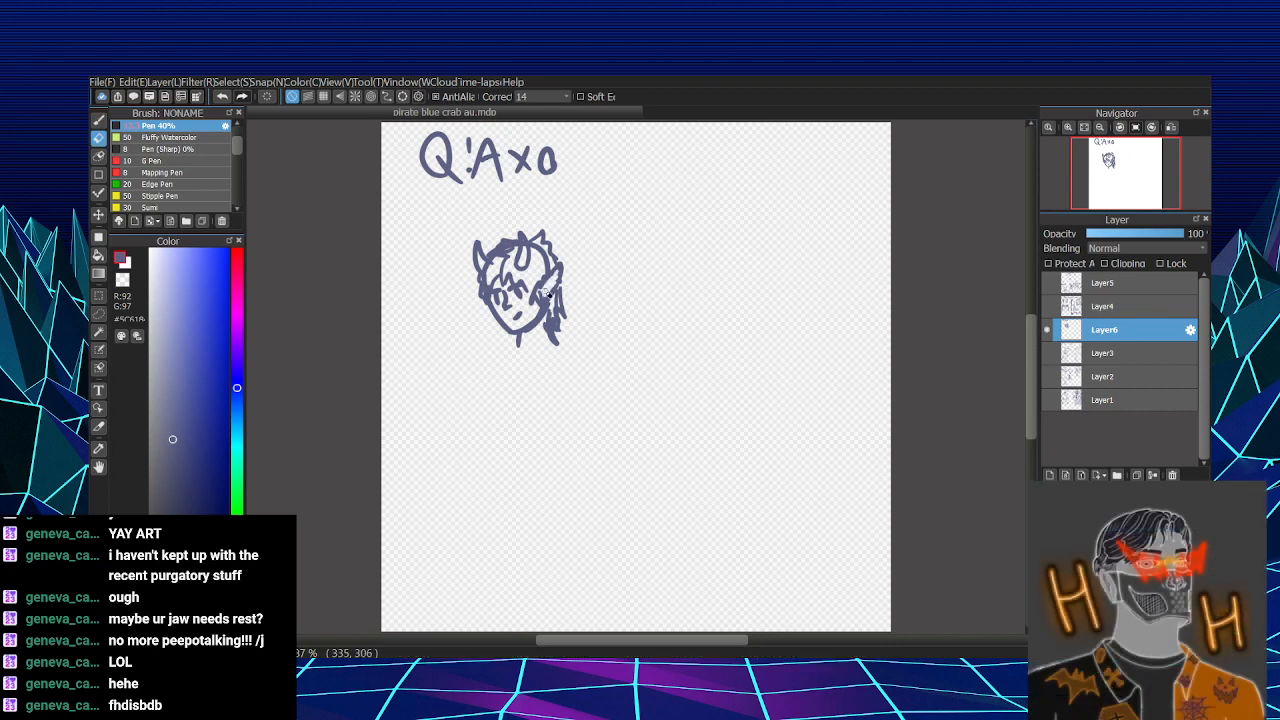
key("v")
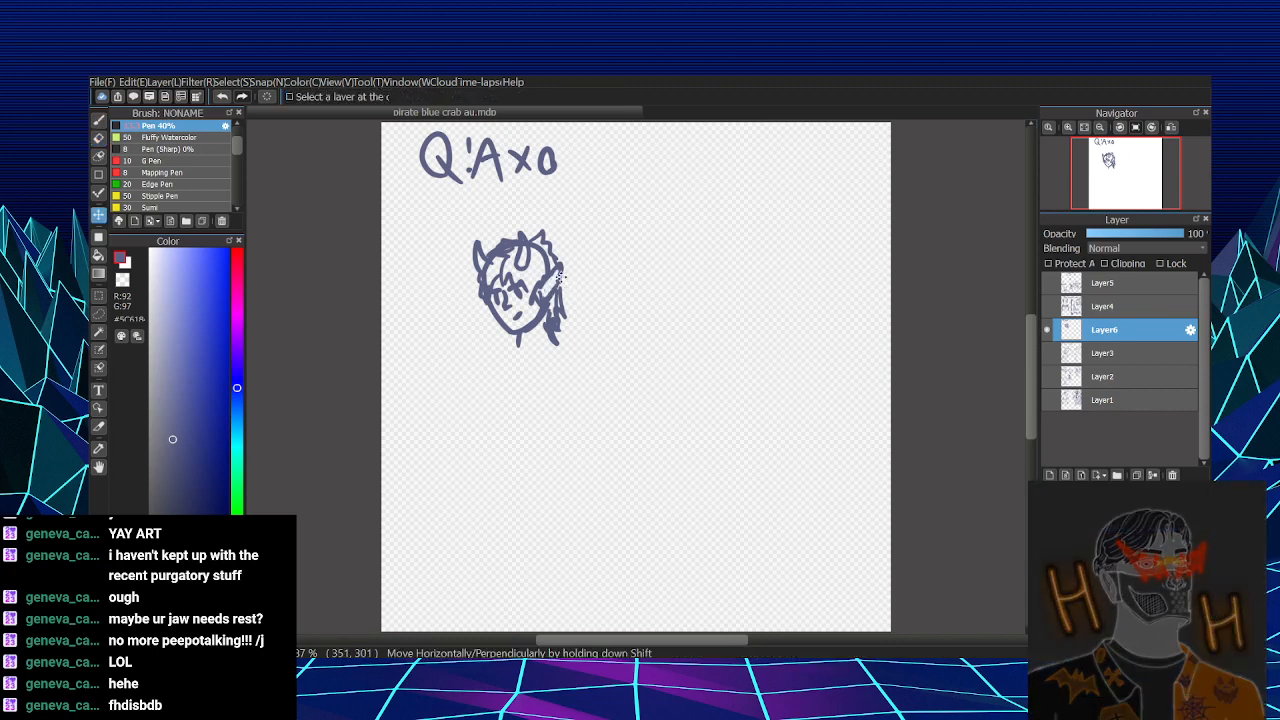
key("b")
mouse_move(561, 270)
left_mouse_down()
mouse_move(544, 304)
mouse_move(534, 299)
left_mouse_up()
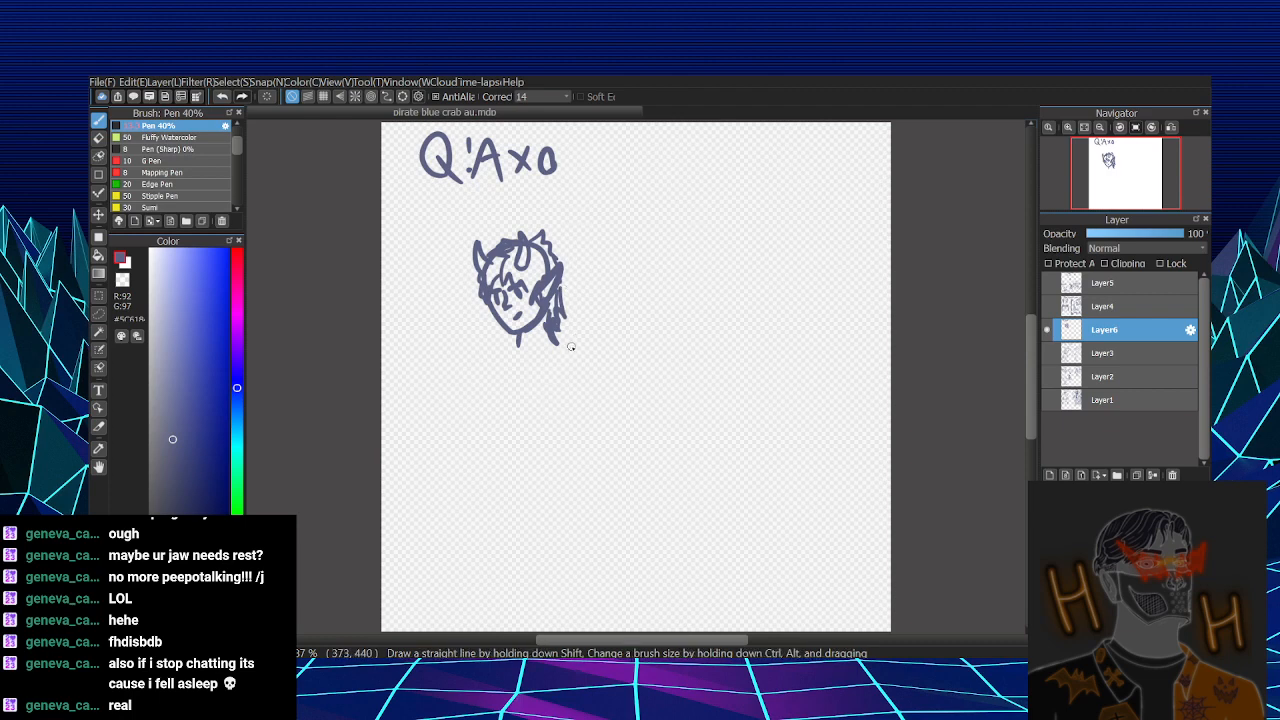
- Draw pointed collar flaps on both shoulders and two thick straps crossing over the chest
left_click_drag(479, 351, 622, 346)
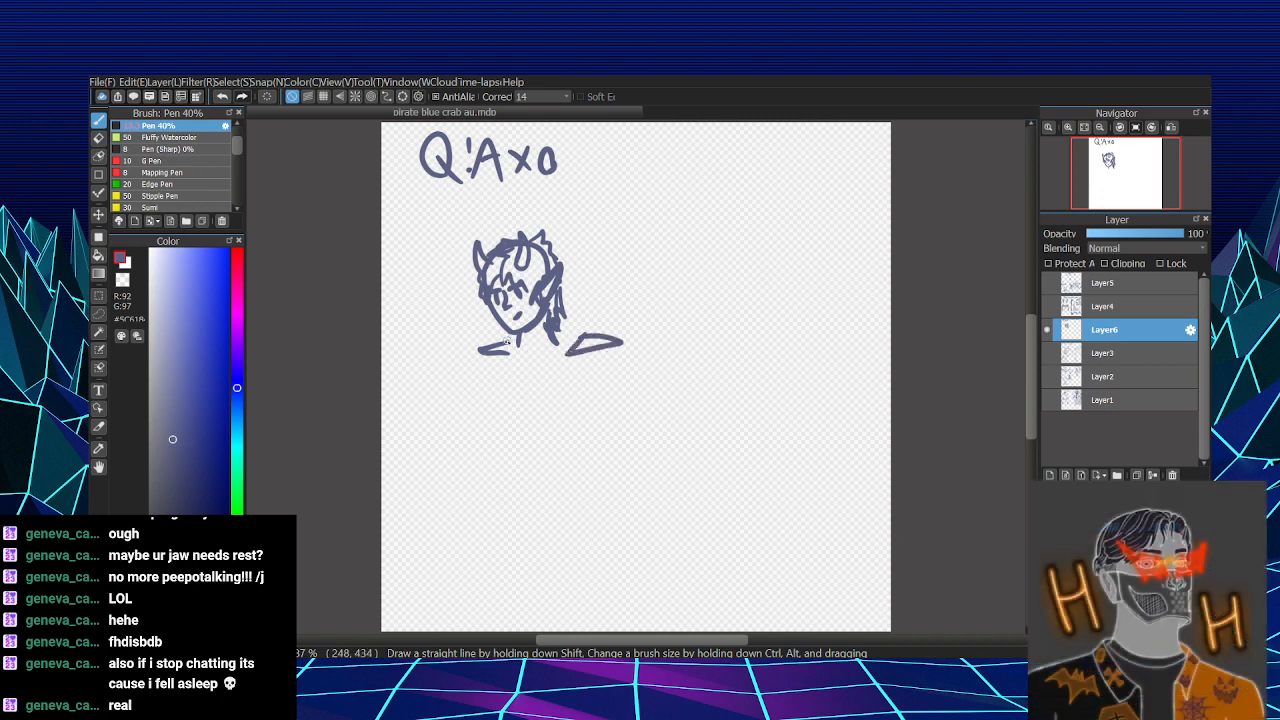
mouse_move(511, 338)
left_mouse_down()
mouse_move(505, 418)
mouse_move(576, 407)
left_mouse_up()
key("ctrl+z")
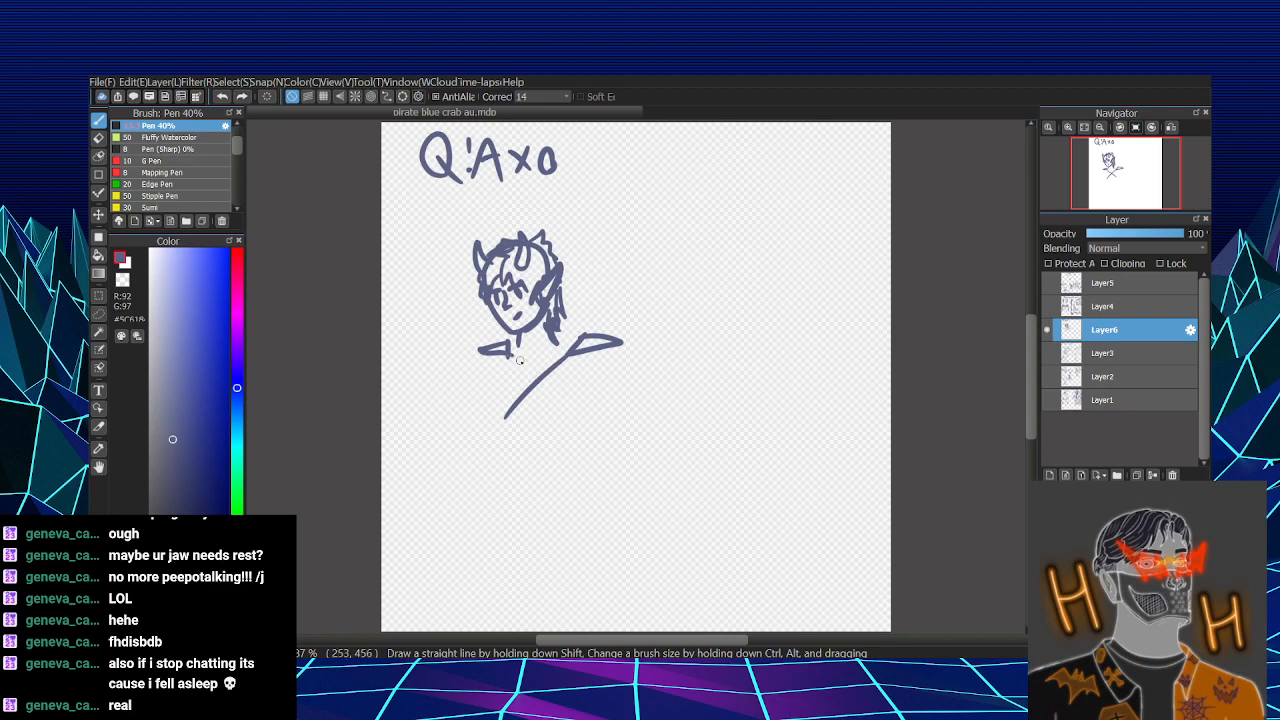
left_click_drag(512, 356, 585, 426)
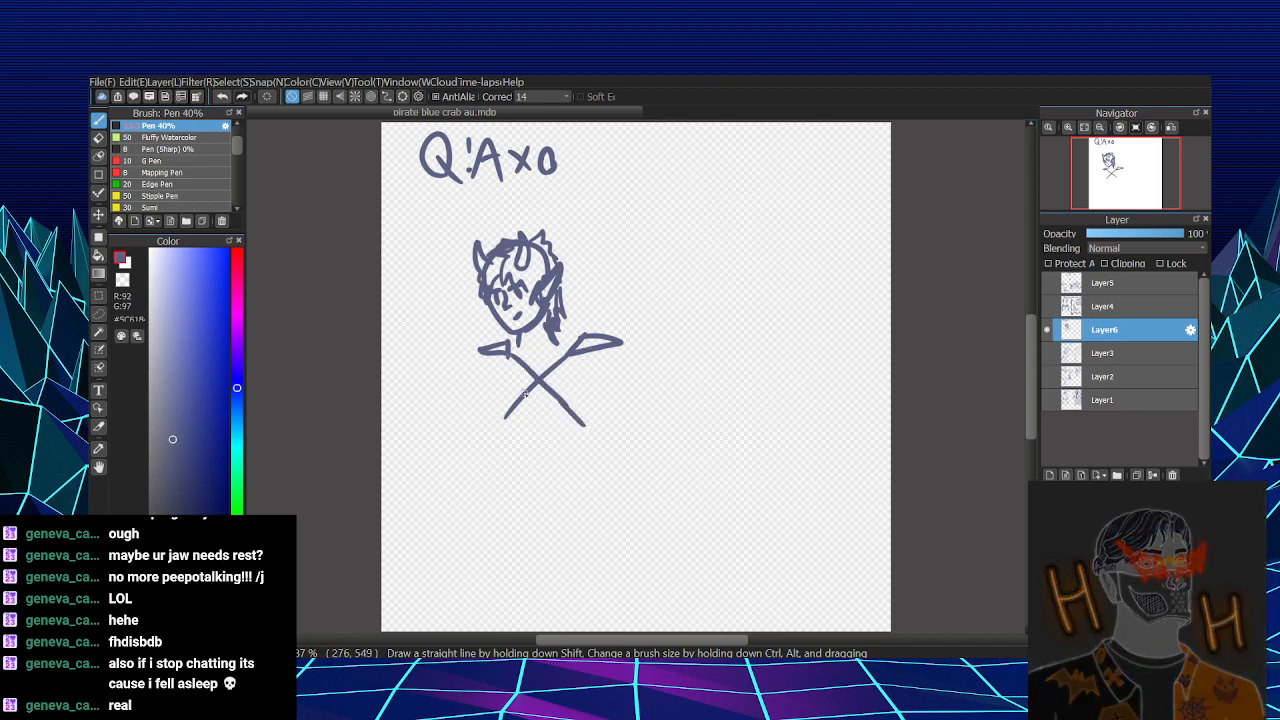
left_click_drag(506, 417, 498, 443)
mouse_move(505, 357)
left_mouse_down()
mouse_move(578, 434)
mouse_move(562, 401)
mouse_move(588, 442)
left_mouse_up()
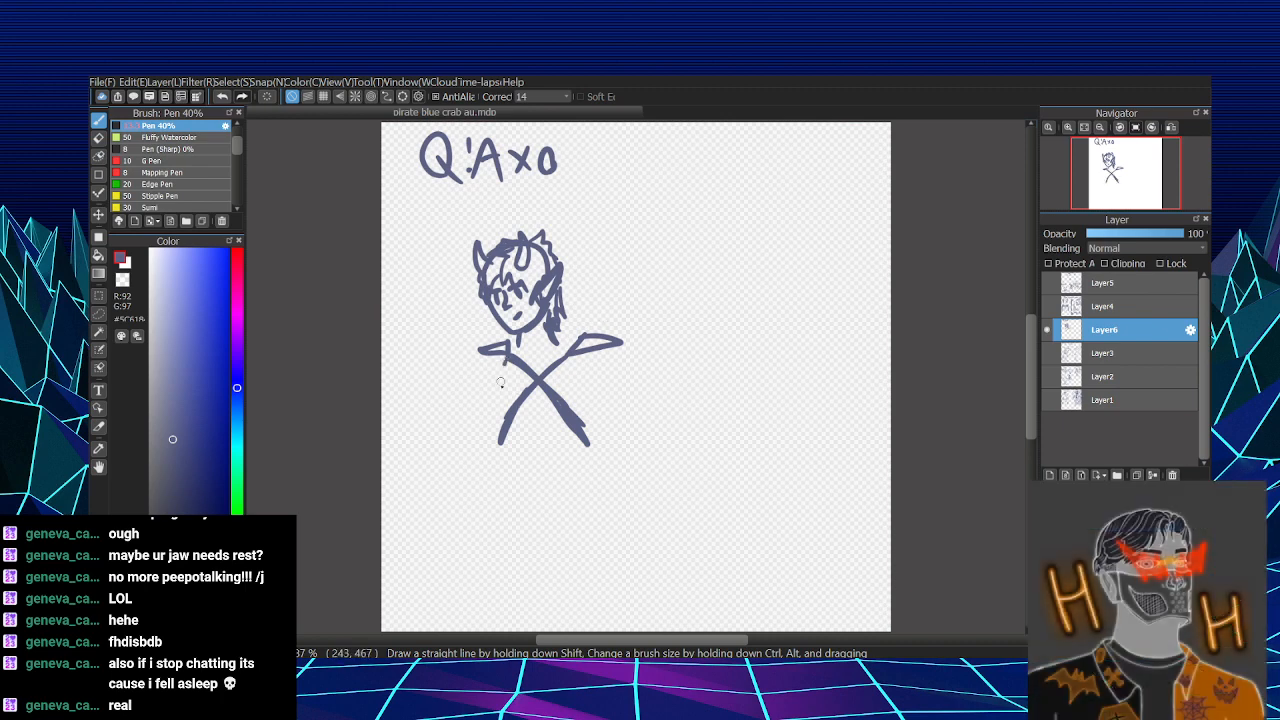
- Outline the torso around the crossed straps with side lines, rounded shoulders and a straight waist hem
left_click_drag(505, 365, 500, 422)
key("ctrl+z")
left_click_drag(507, 362, 504, 424)
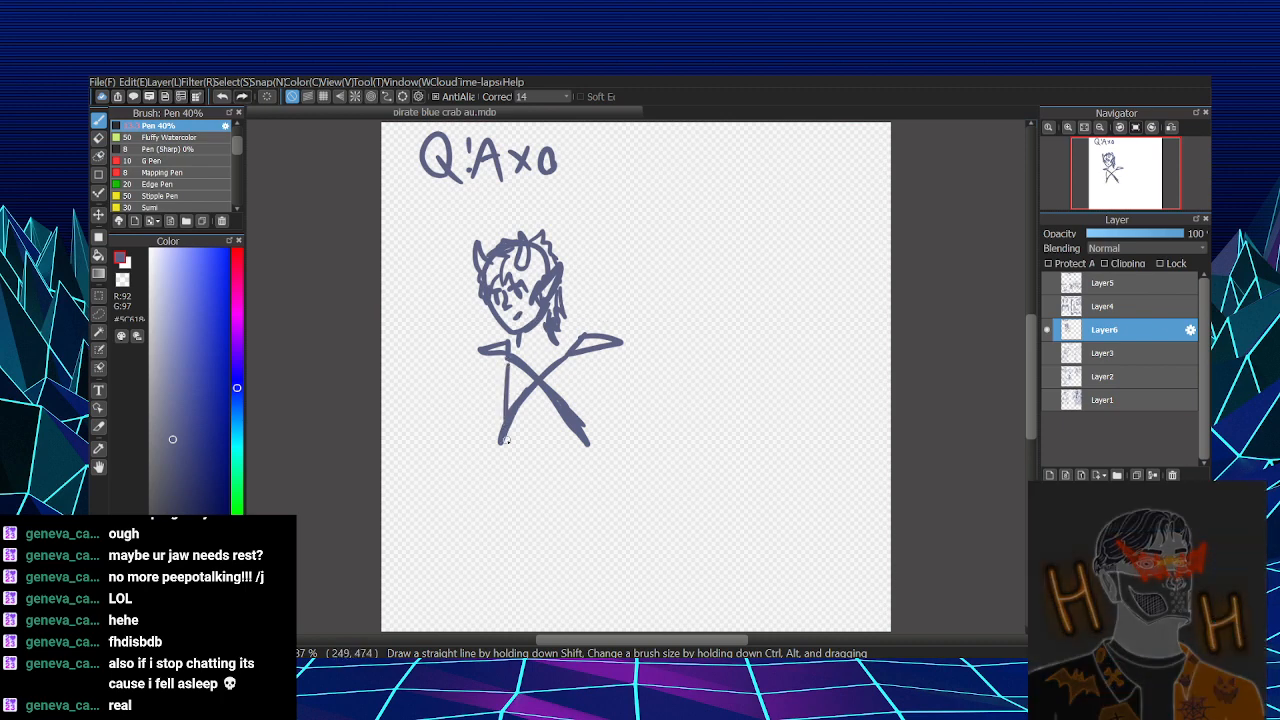
left_click_drag(586, 350, 586, 440)
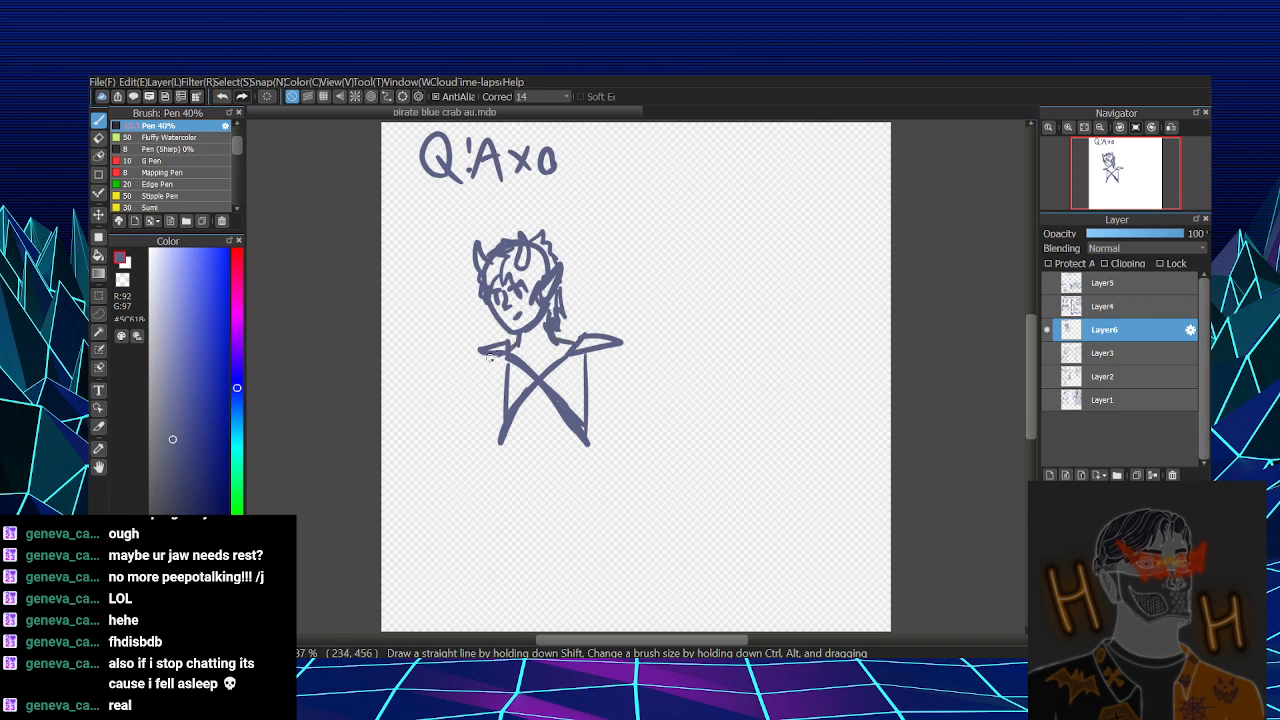
left_click_drag(497, 345, 472, 386)
left_click_drag(605, 348, 618, 382)
left_click_drag(500, 478, 585, 468)
left_click_drag(501, 438, 501, 480)
left_click_drag(588, 440, 585, 472)
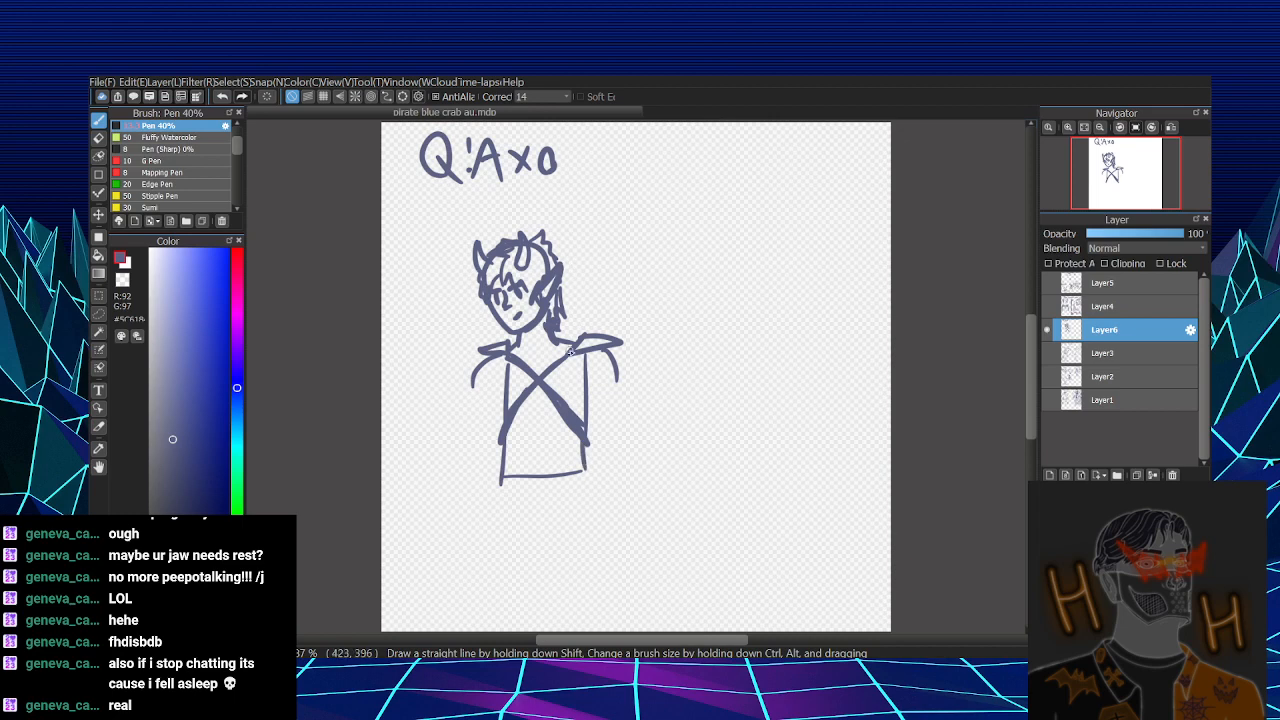
- Draw both jacket sleeves from the shoulders to open cuffs at waist height, including their inner edges
mouse_move(472, 386)
left_mouse_down()
mouse_move(461, 469)
mouse_move(497, 477)
left_mouse_up()
left_click_drag(617, 374, 602, 469)
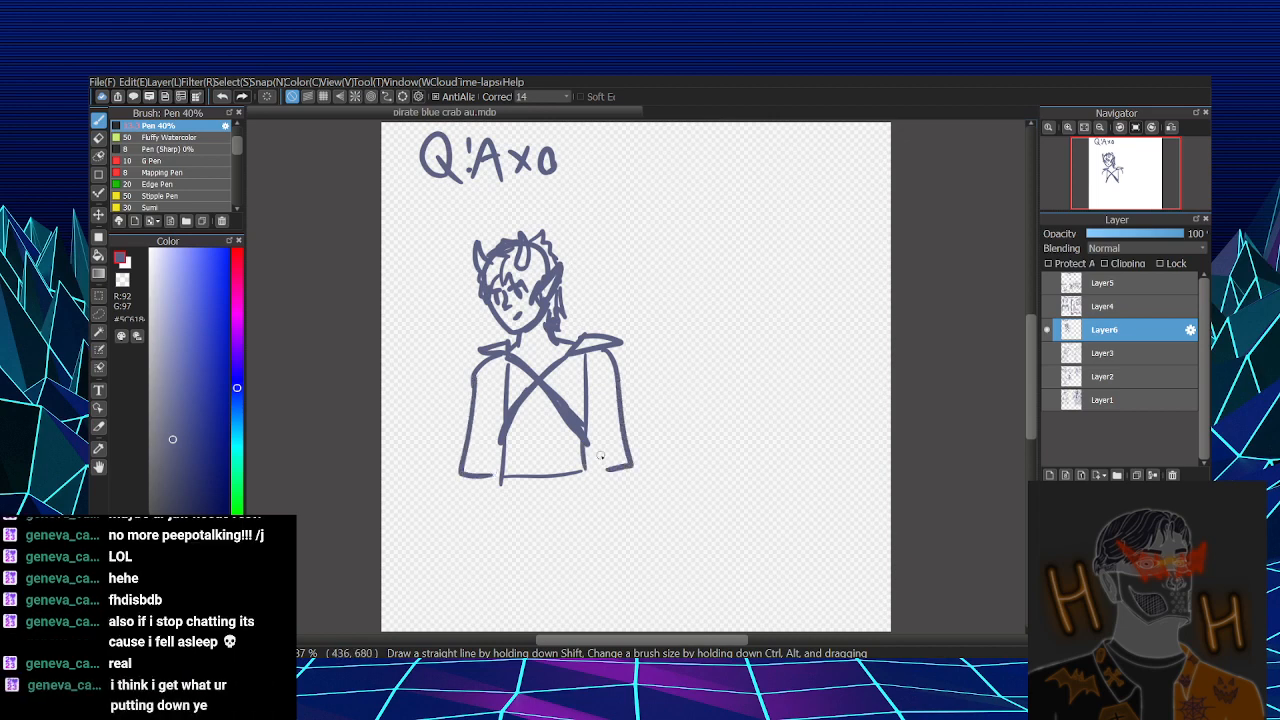
left_click_drag(586, 411, 598, 471)
left_click_drag(499, 409, 466, 515)
key("ctrl+z")
key("ctrl+z")
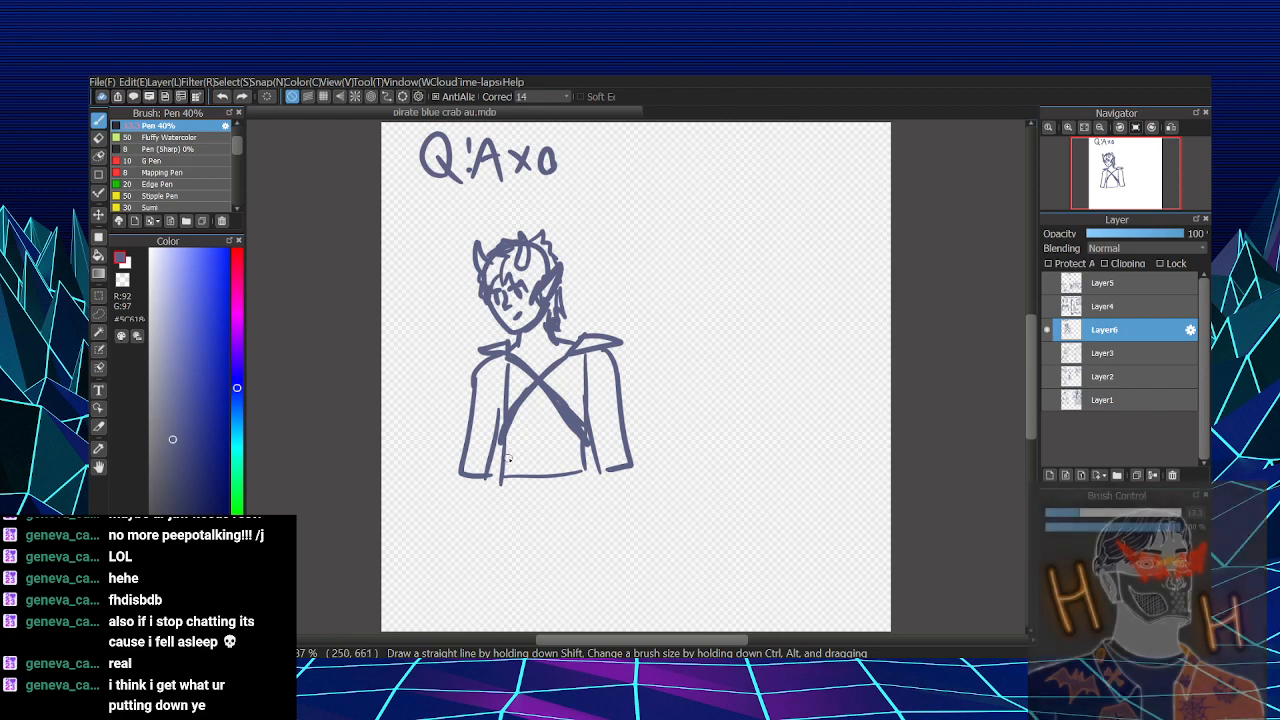
- Draw two slightly spread trouser legs from the waist down to the bottom edge of the canvas
left_click_drag(497, 480, 488, 576)
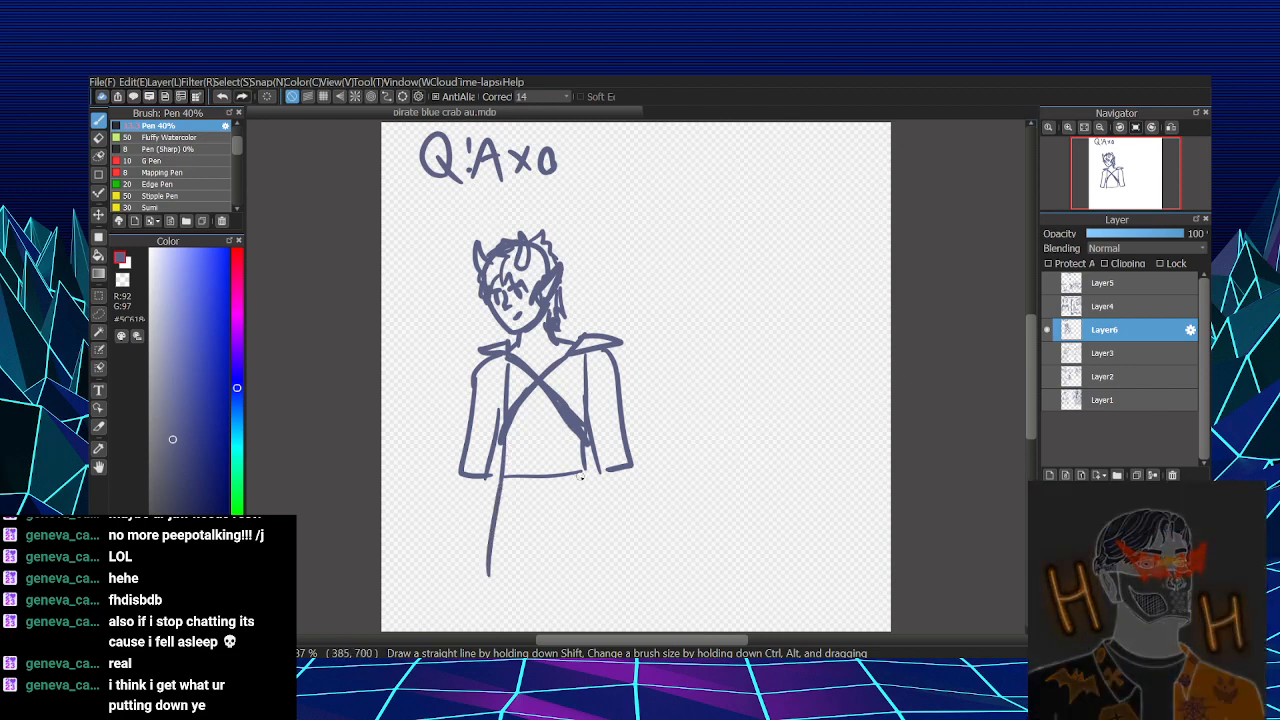
left_click_drag(582, 476, 601, 577)
mouse_move(541, 514)
left_mouse_down()
mouse_move(530, 620)
mouse_move(573, 632)
left_mouse_up()
left_click_drag(496, 538, 478, 625)
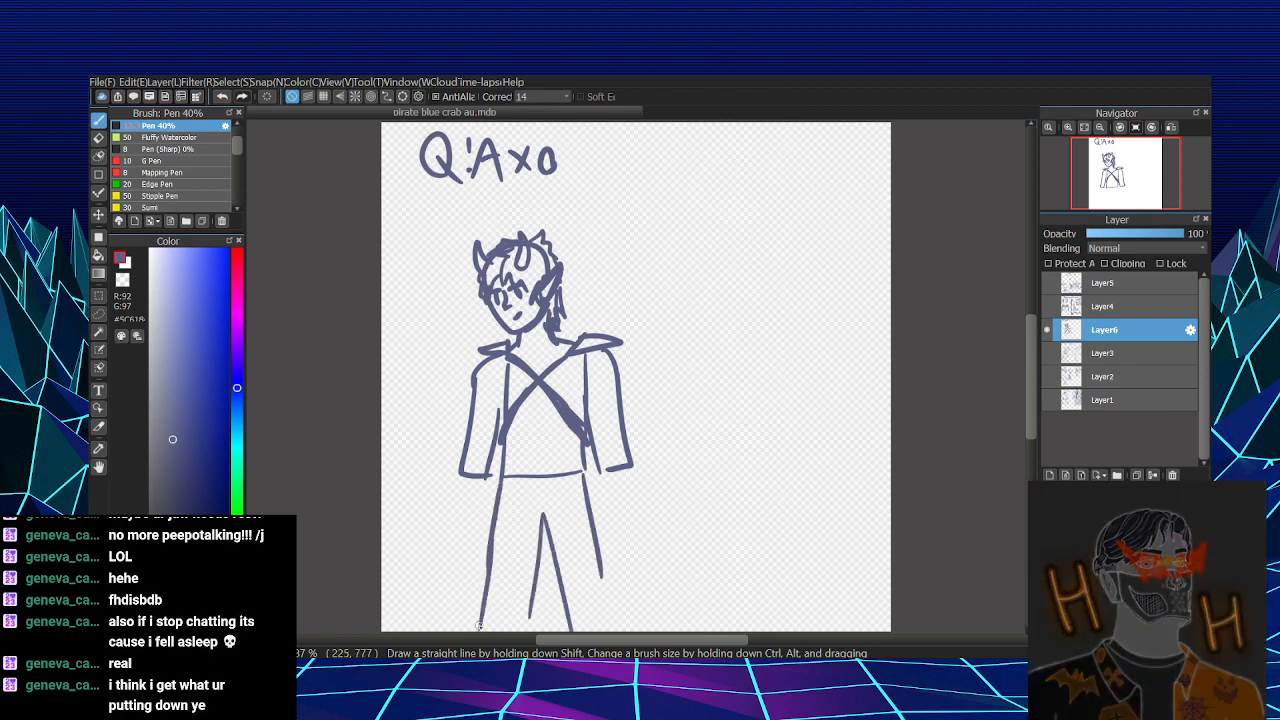
left_click_drag(587, 538, 611, 632)
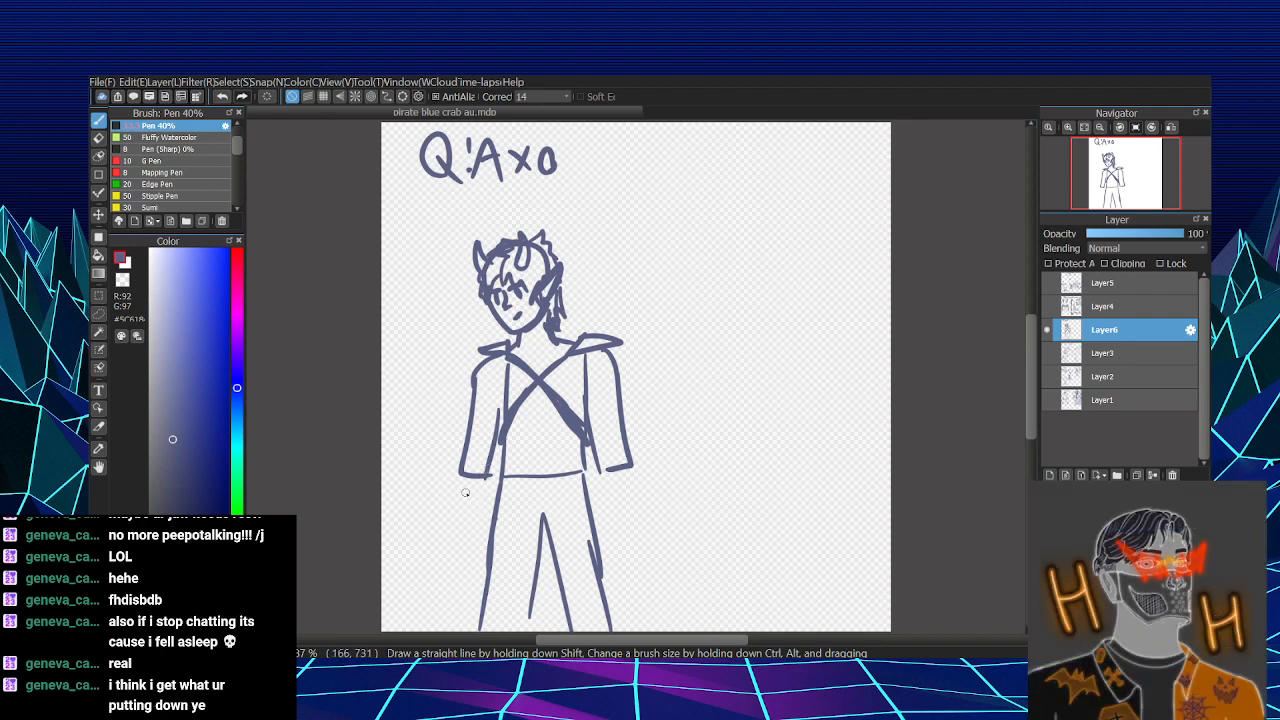
- Add forearms below both cuffs, with a clawed hand on the left arm and a rounded fist on the right
left_click_drag(467, 479, 460, 504)
left_click_drag(478, 480, 473, 512)
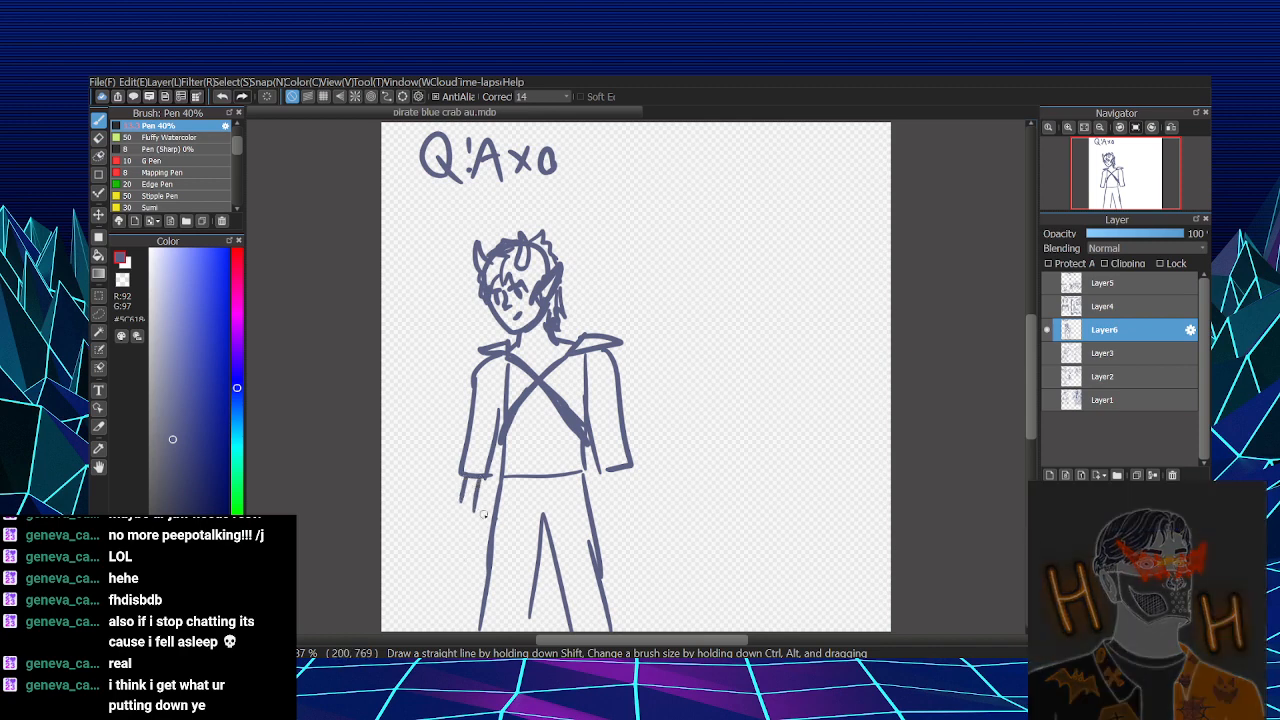
left_click_drag(605, 476, 610, 524)
mouse_move(627, 470)
left_mouse_down()
mouse_move(615, 520)
mouse_move(632, 513)
mouse_move(633, 547)
mouse_move(607, 516)
left_mouse_up()
left_click_drag(624, 505, 630, 493)
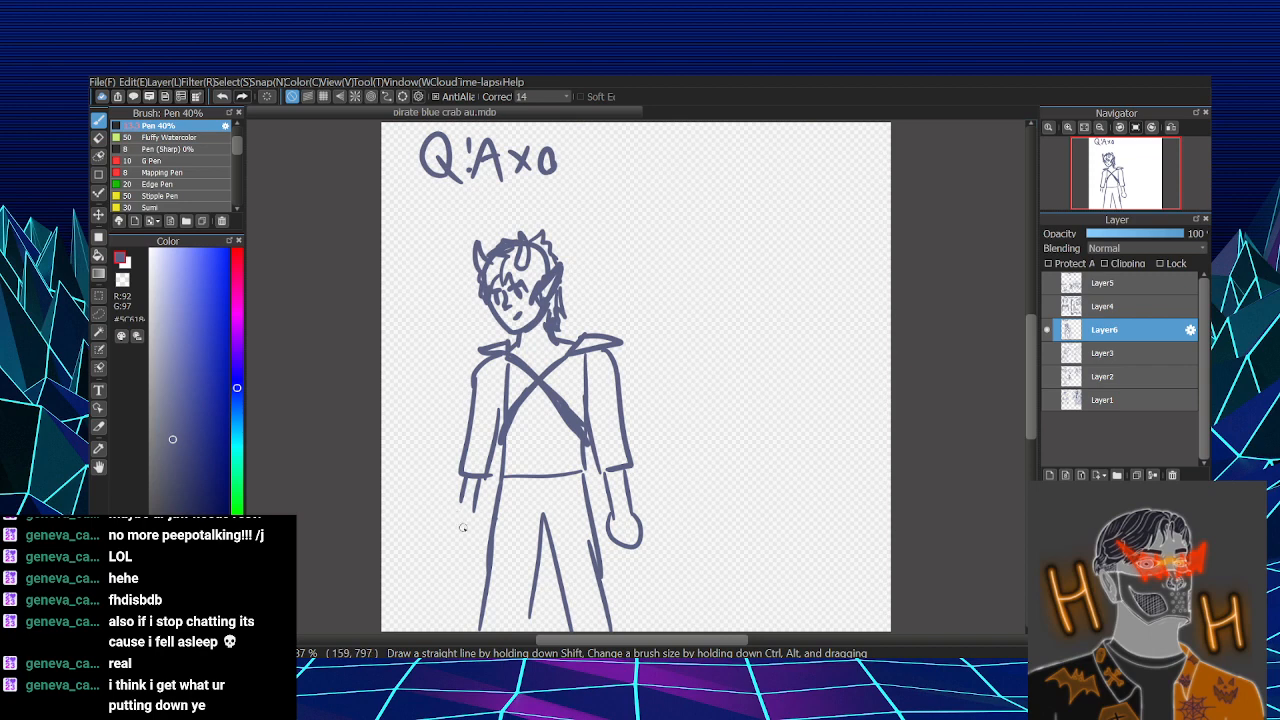
mouse_move(459, 499)
left_mouse_down()
mouse_move(448, 542)
mouse_move(478, 537)
mouse_move(453, 566)
mouse_move(464, 588)
left_mouse_up()
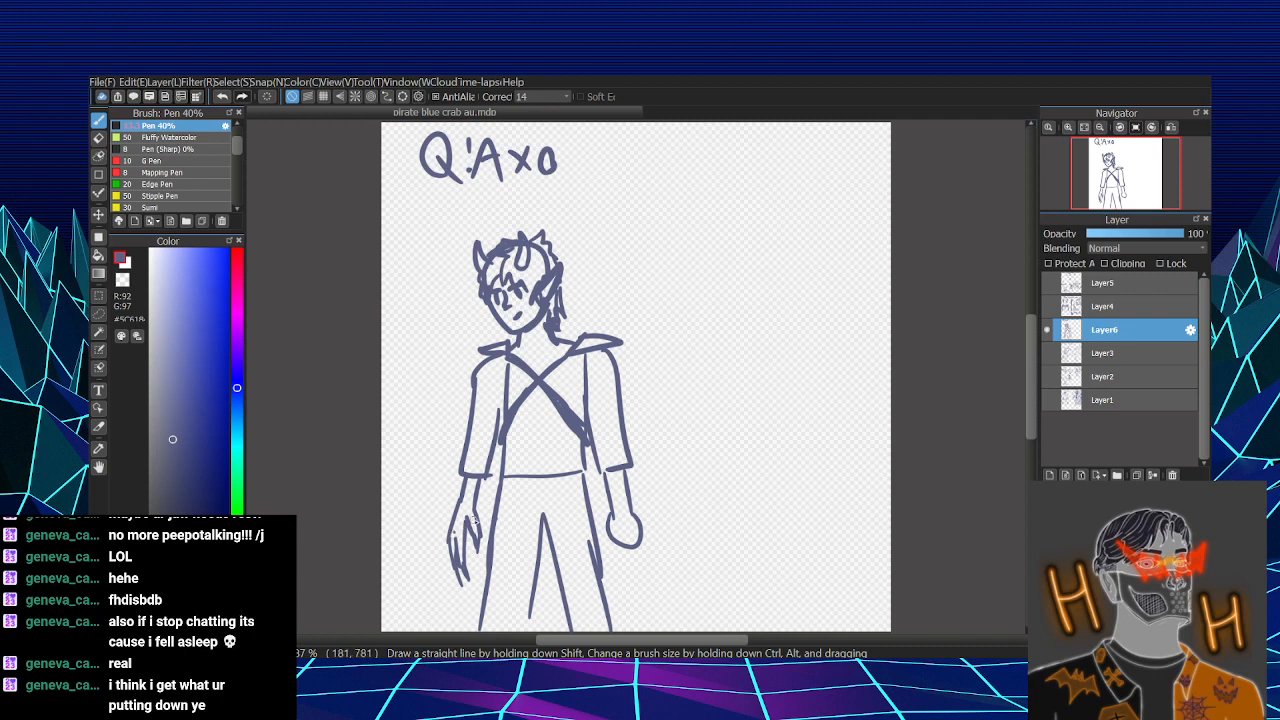
- Add a near-black patch in the hair and speckle the clawed forearm and hand with near-black dots
left_click(166, 500)
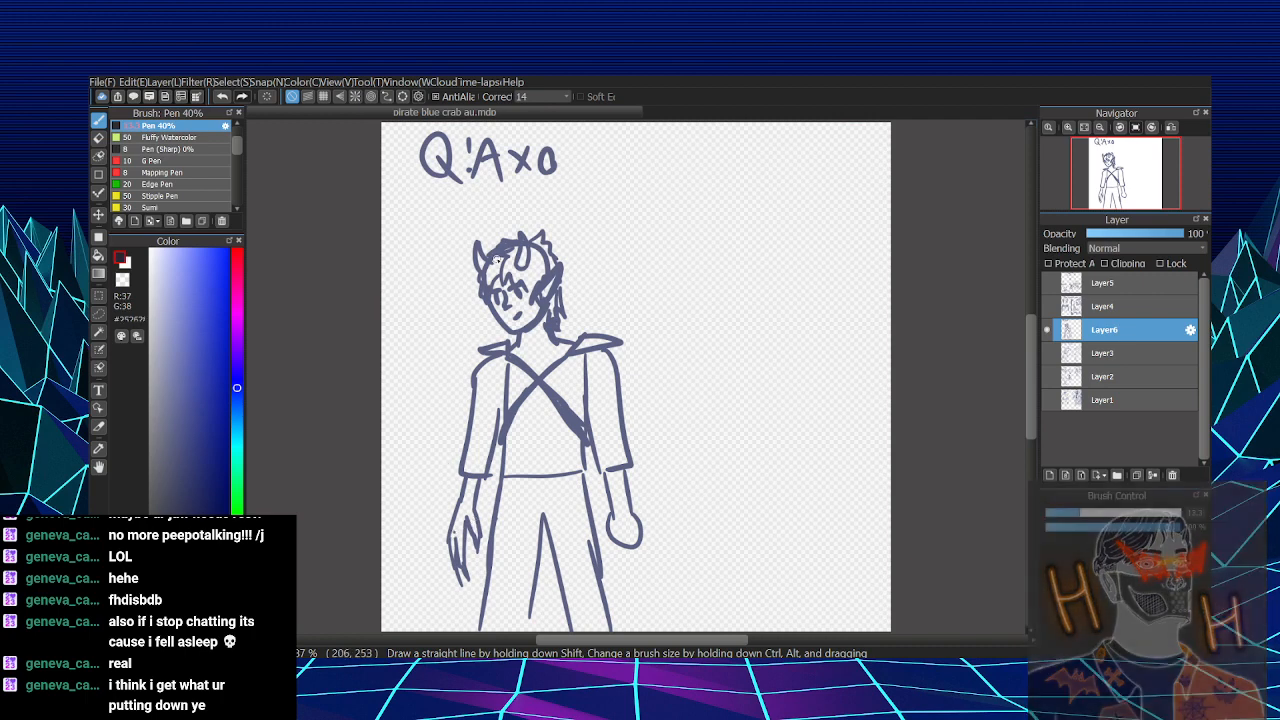
left_click_drag(497, 262, 500, 281)
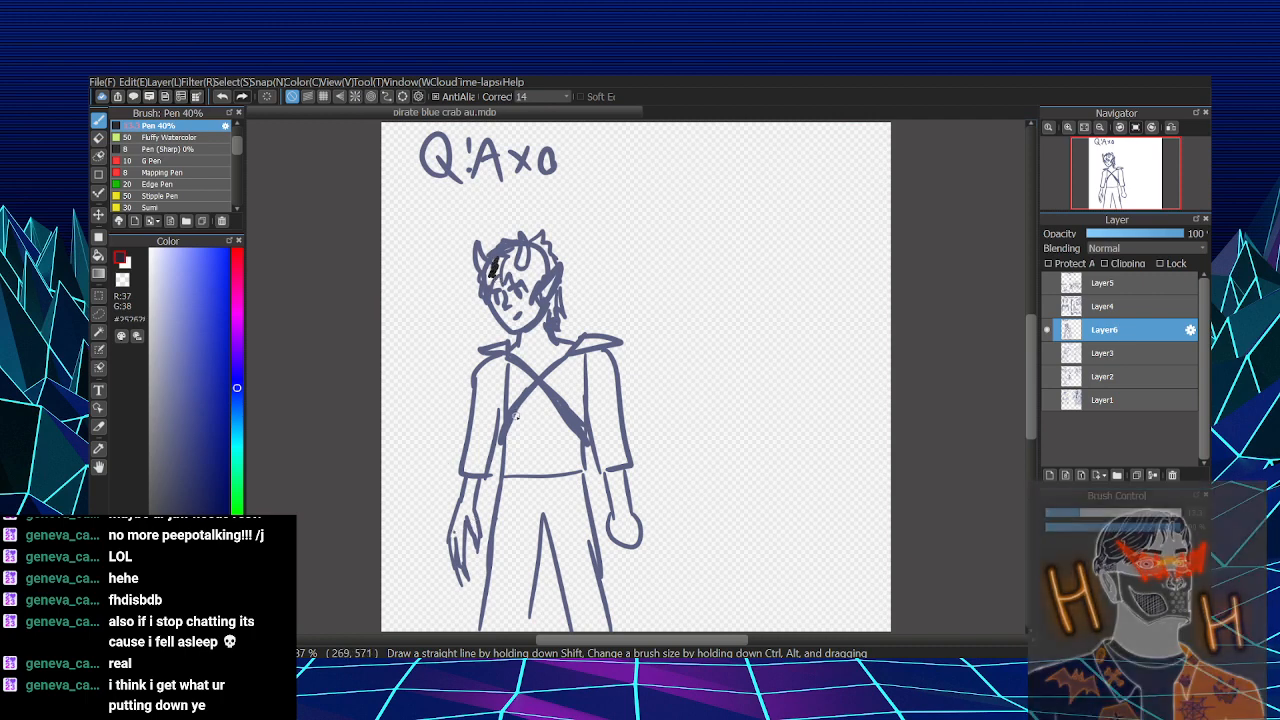
mouse_move(455, 522)
left_mouse_down()
mouse_move(463, 500)
mouse_move(474, 527)
mouse_move(460, 514)
mouse_move(455, 534)
mouse_move(470, 480)
mouse_move(472, 518)
left_mouse_up()
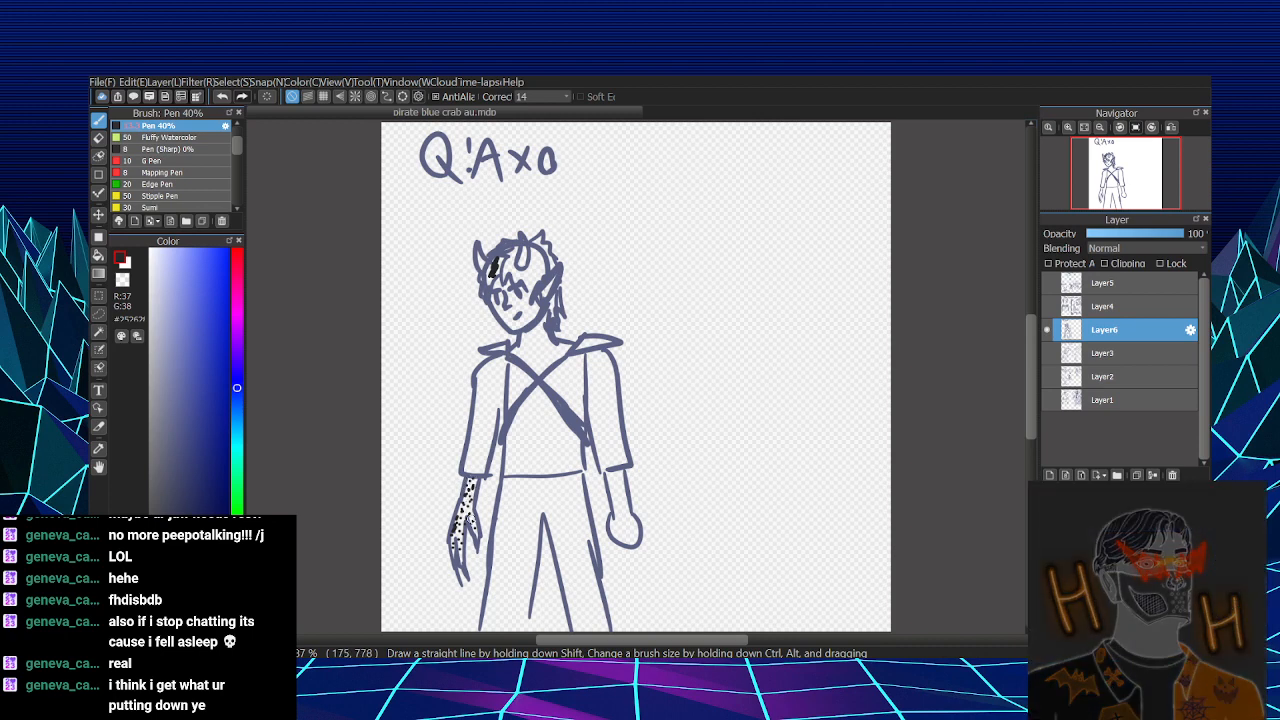
- Speckle the right forearm and rounded fist with small grey dots
left_click(149, 303)
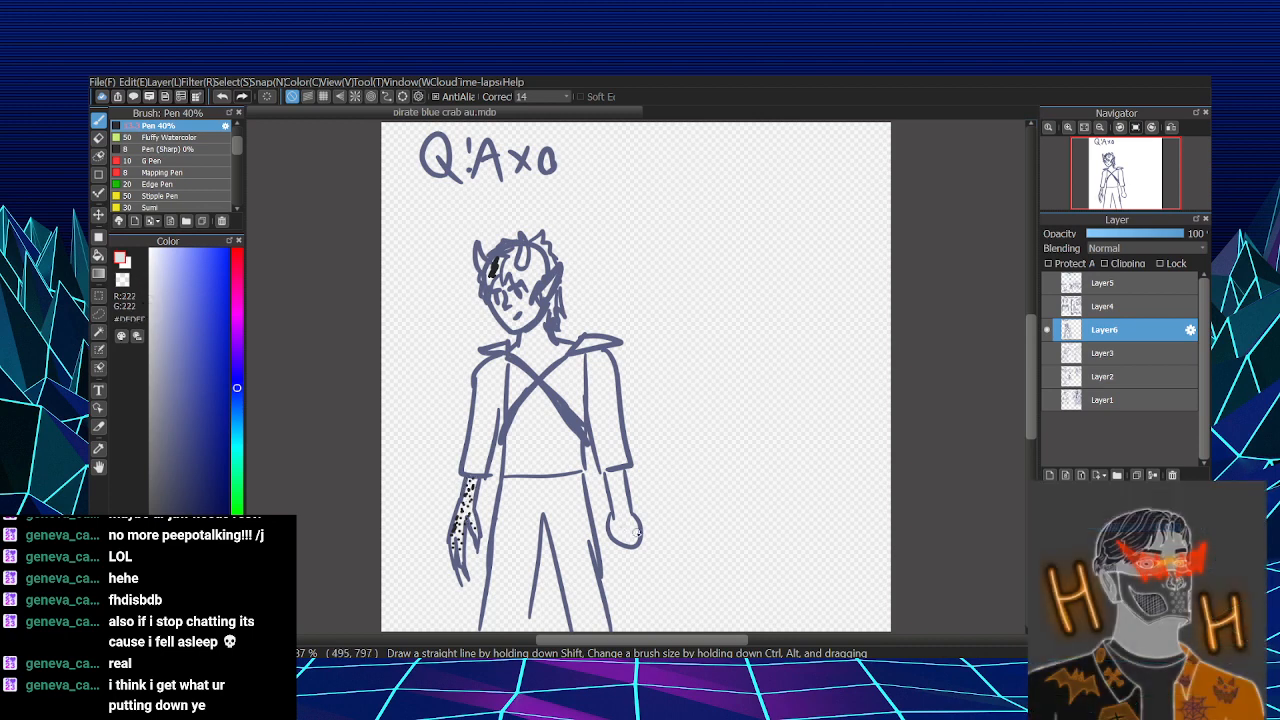
left_click(150, 415)
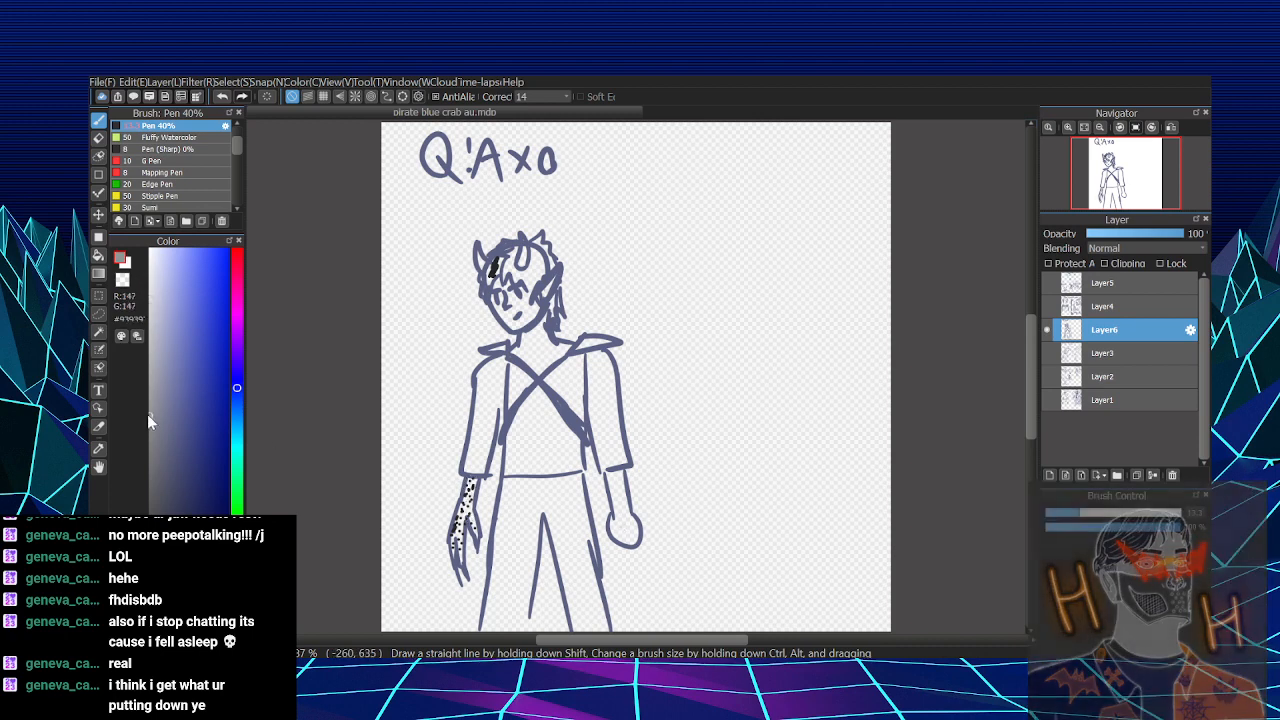
left_click(622, 510)
left_click(620, 496)
left_click(618, 489)
left_click(620, 479)
left_click(623, 497)
left_click(621, 513)
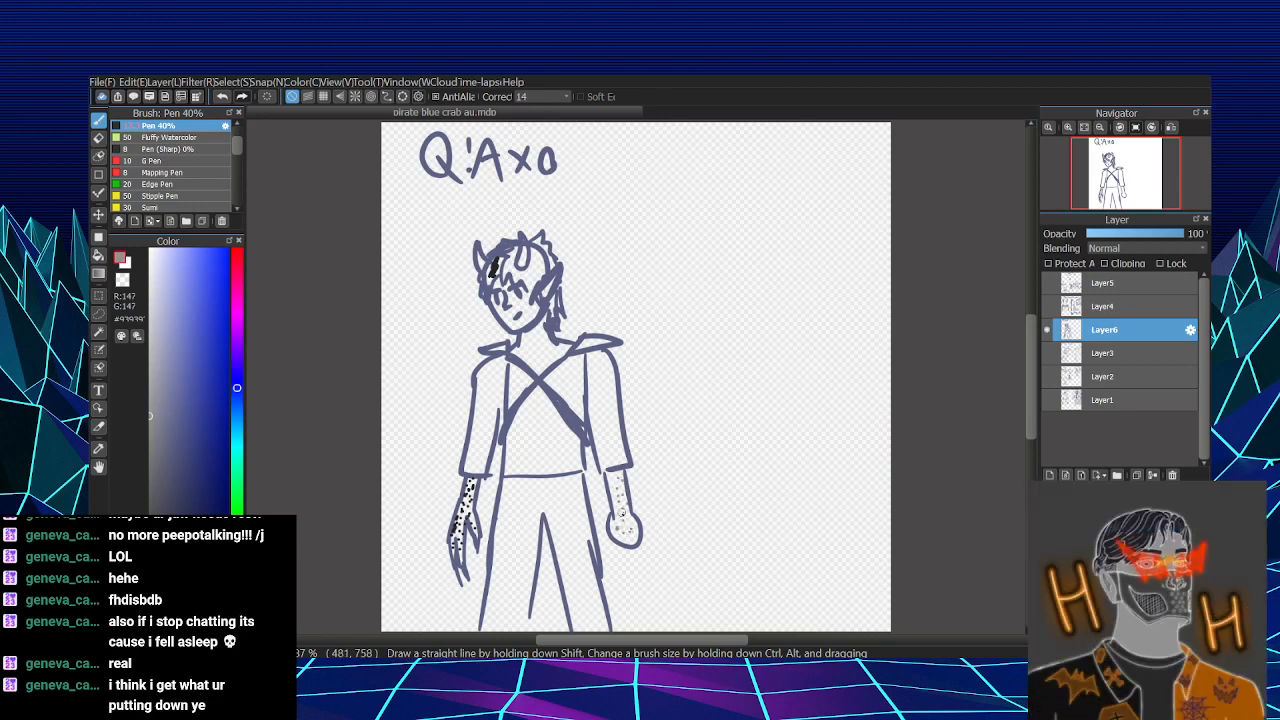
left_click(615, 497)
left_click(613, 480)
right_click(569, 419)
left_click(619, 527, "alt")
- Shade the hair and horns in grey and near-black, and return to the blue-grey outline colour
mouse_move(506, 258)
left_mouse_down()
mouse_move(521, 279)
mouse_move(536, 252)
mouse_move(540, 284)
mouse_move(519, 267)
left_mouse_up()
left_click(497, 264, "alt")
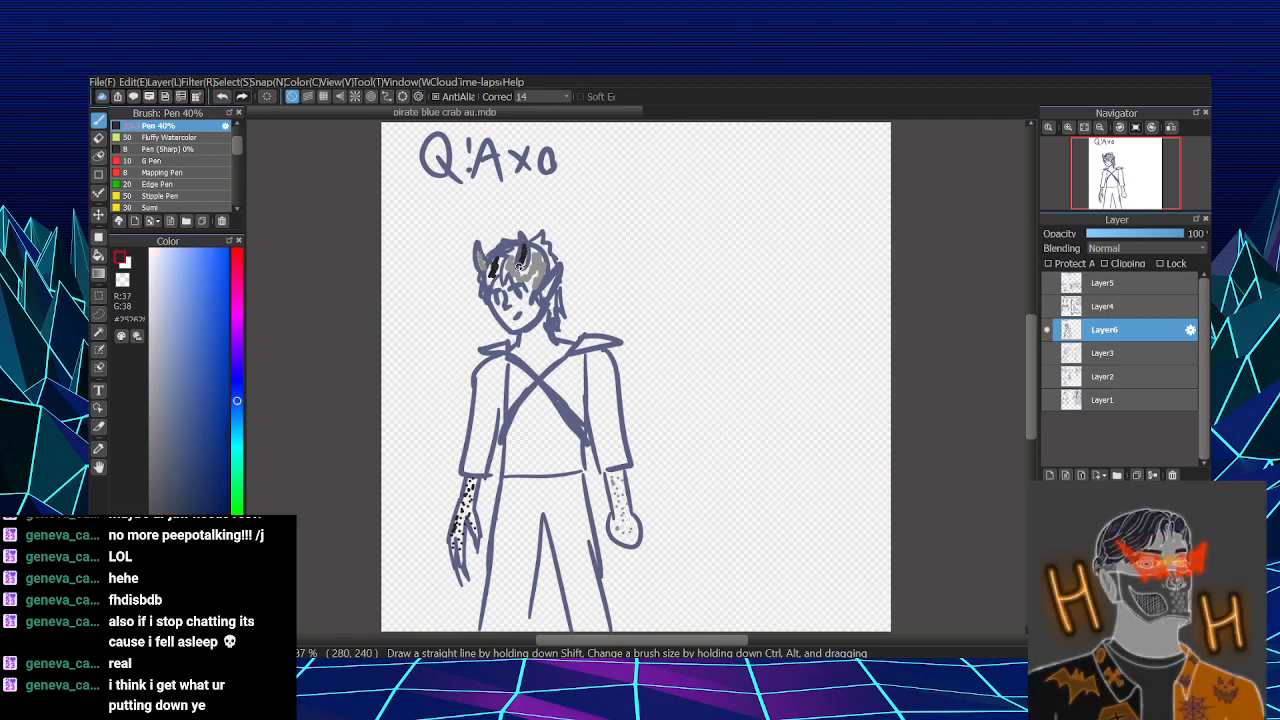
left_click(541, 382, "alt")
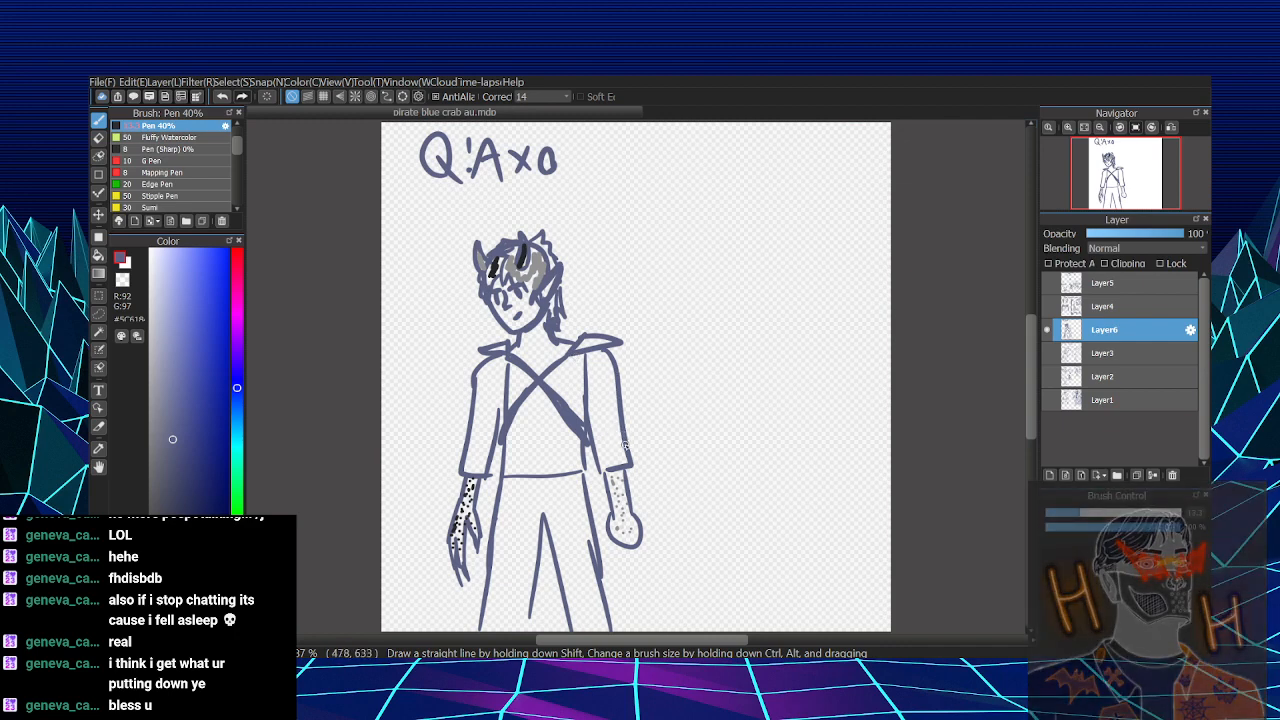
left_click_drag(497, 557, 486, 600)
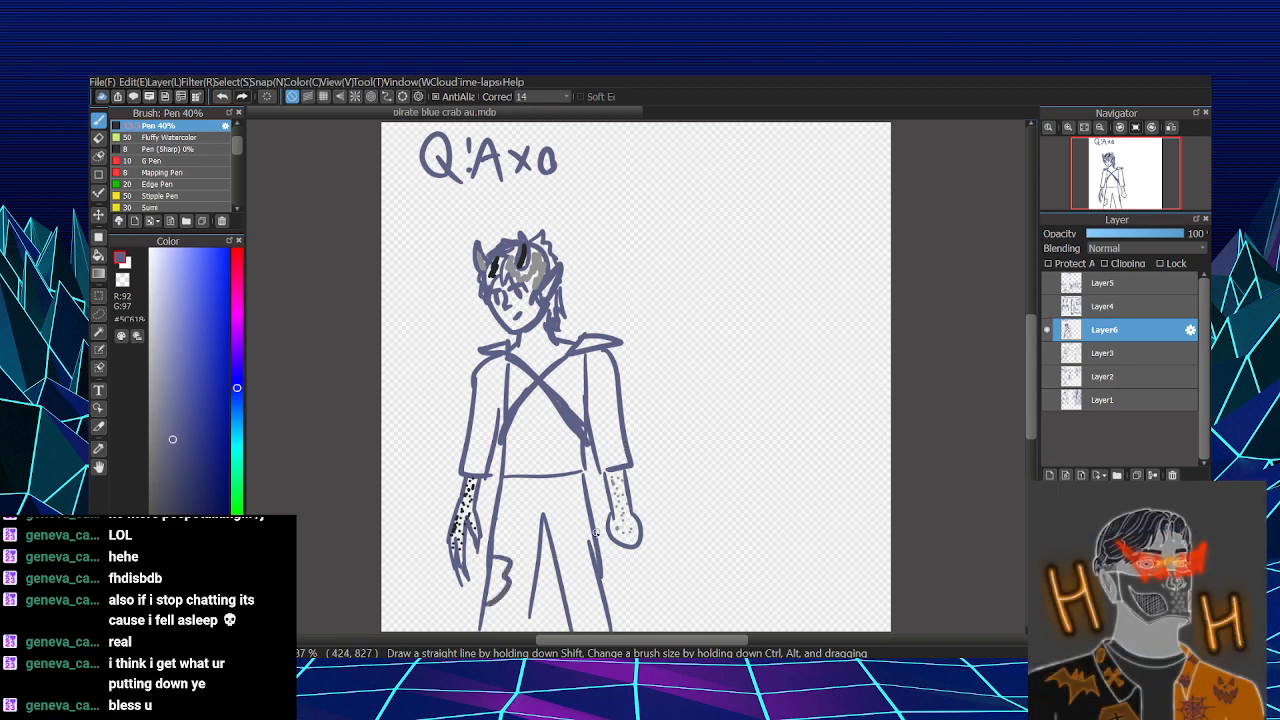
left_click_drag(590, 512, 588, 555)
left_click_drag(562, 582, 584, 612)
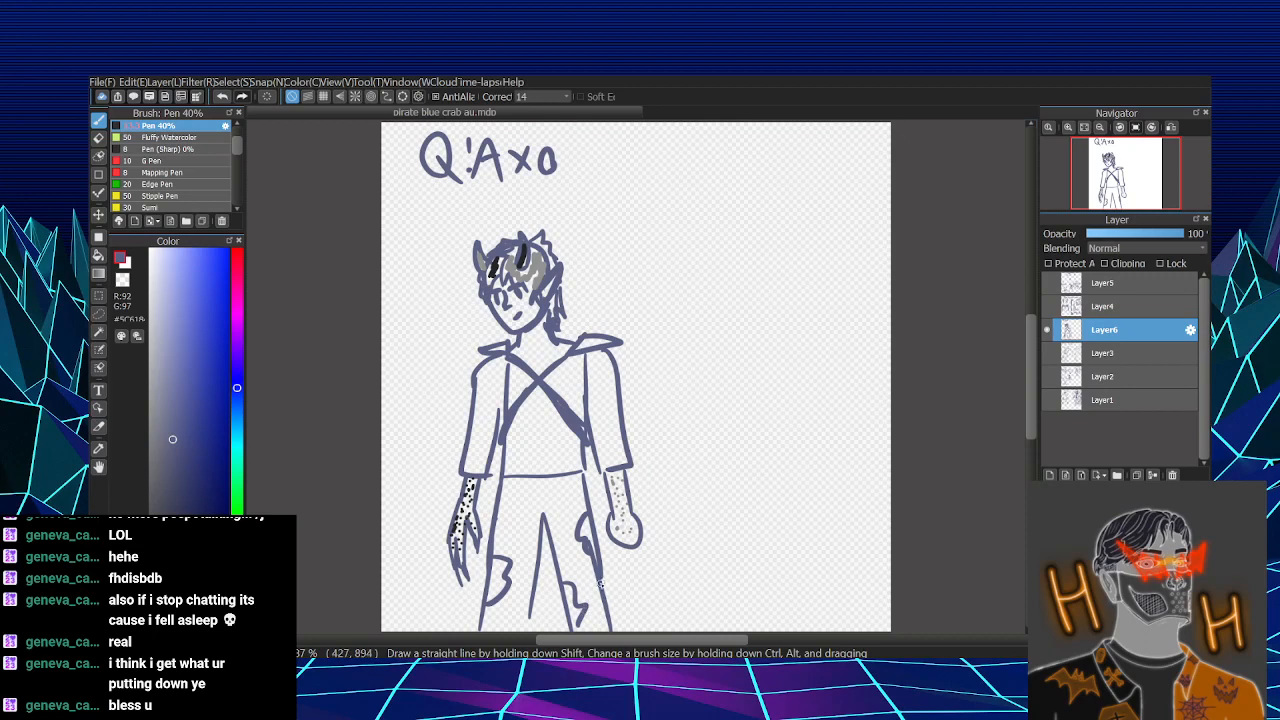
key("ctrl+z")
key("ctrl+z")
key("ctrl+z")
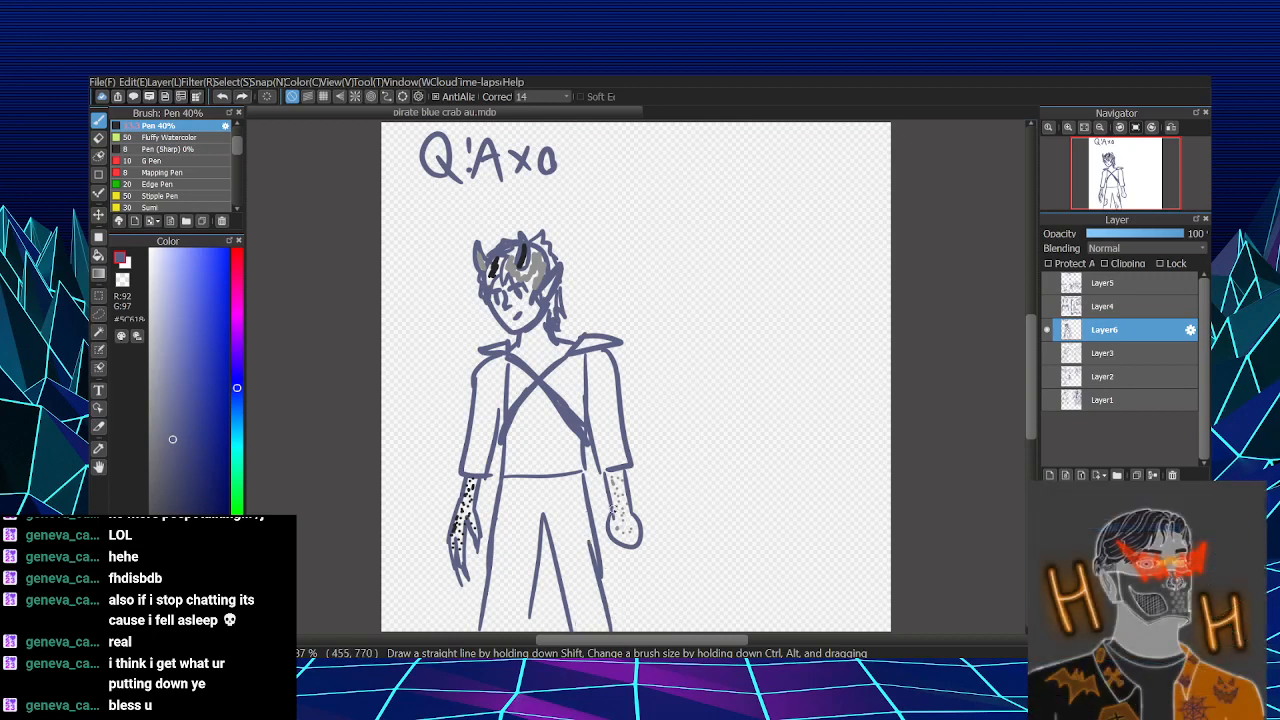
- Draw ragged tears on the right trouser leg at thigh and knee height and one on the left leg's outer edge
mouse_move(581, 509)
left_mouse_down()
mouse_move(586, 530)
mouse_move(570, 518)
mouse_move(592, 532)
left_mouse_up()
left_click_drag(572, 580, 586, 616)
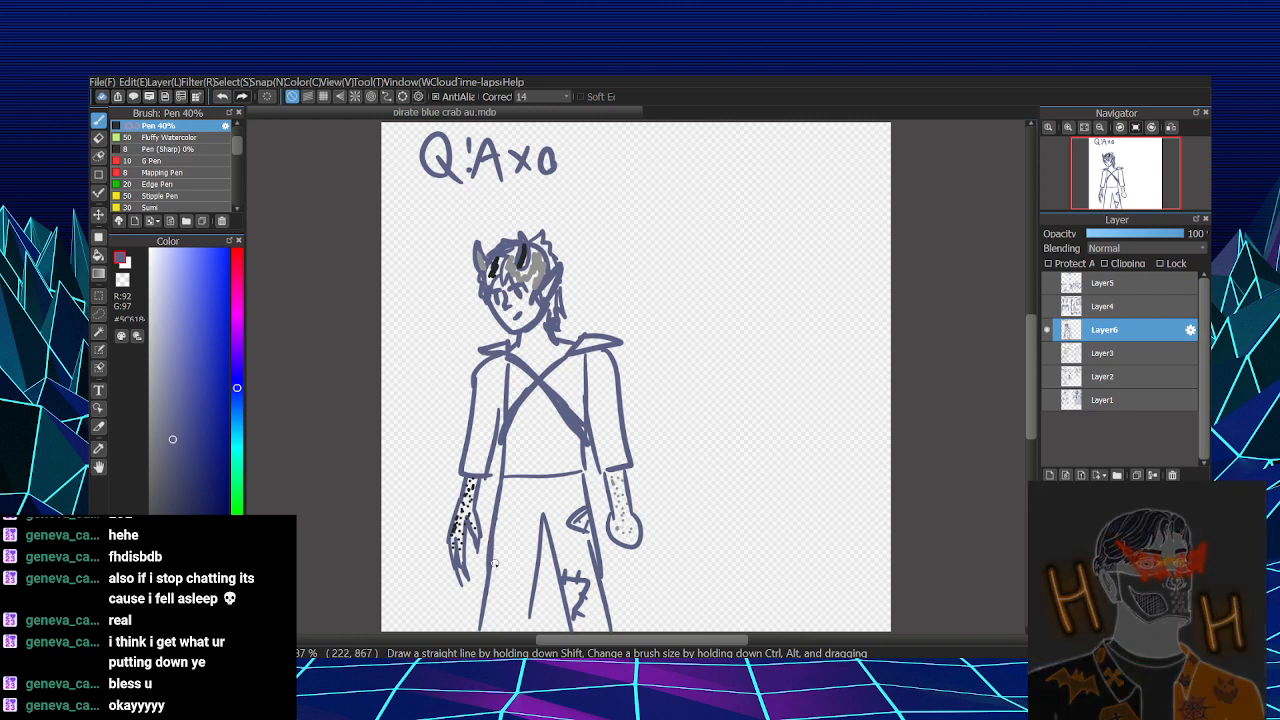
mouse_move(494, 564)
left_mouse_down()
mouse_move(518, 580)
mouse_move(494, 598)
mouse_move(500, 572)
mouse_move(488, 590)
left_mouse_up()
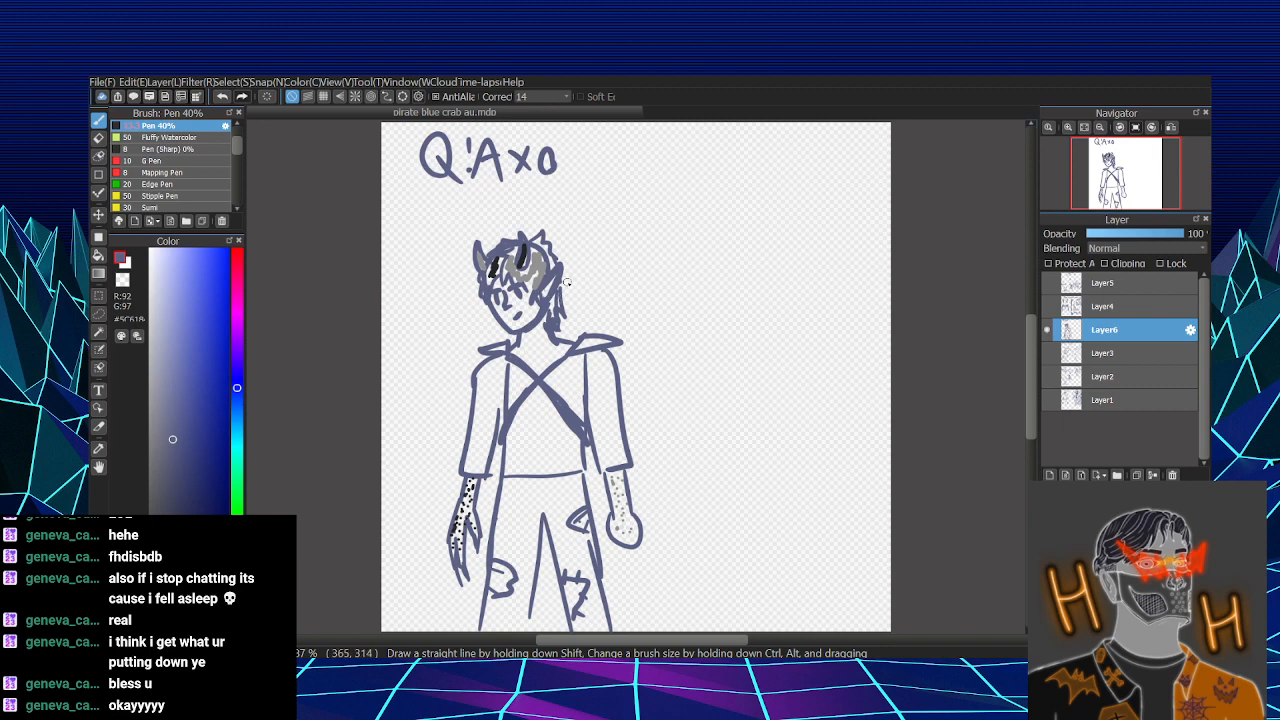
- Draw two dark grey necklace cords hanging from the neck over the crossed straps, with thickened ends
left_click(153, 501)
mouse_move(525, 407)
left_mouse_down()
mouse_move(517, 347)
mouse_move(549, 400)
left_mouse_up()
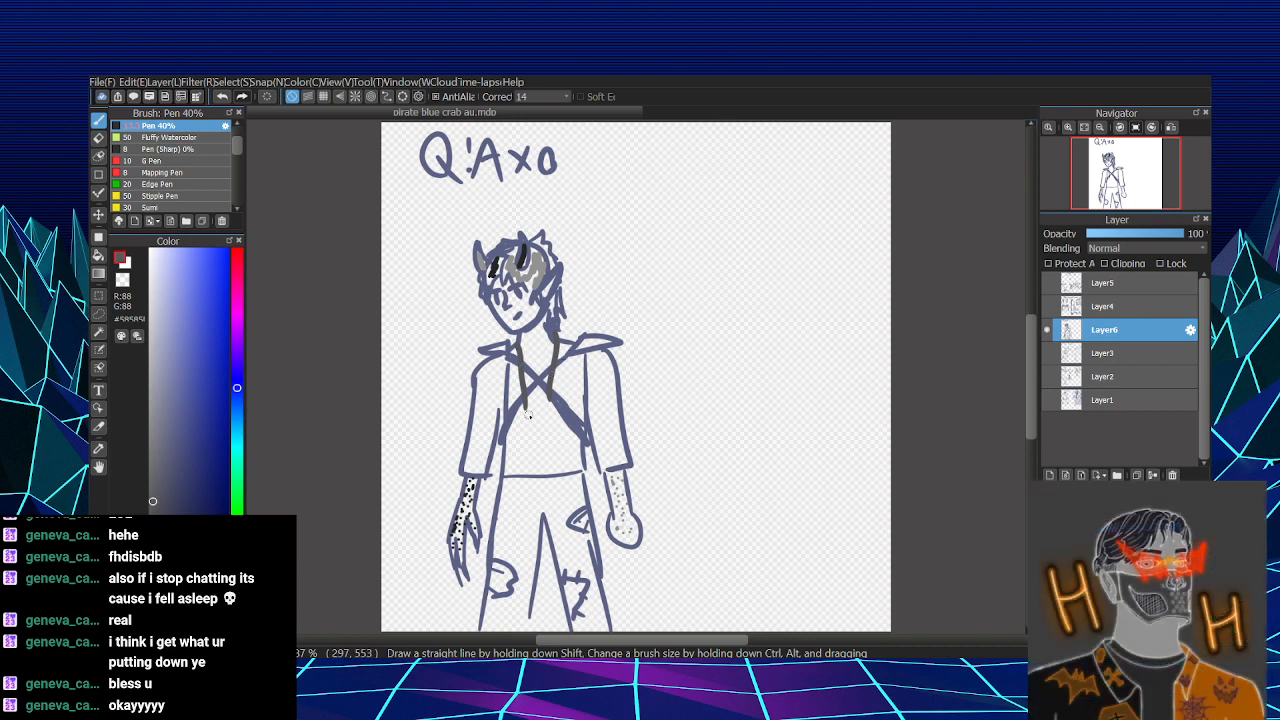
left_click_drag(524, 408, 548, 398)
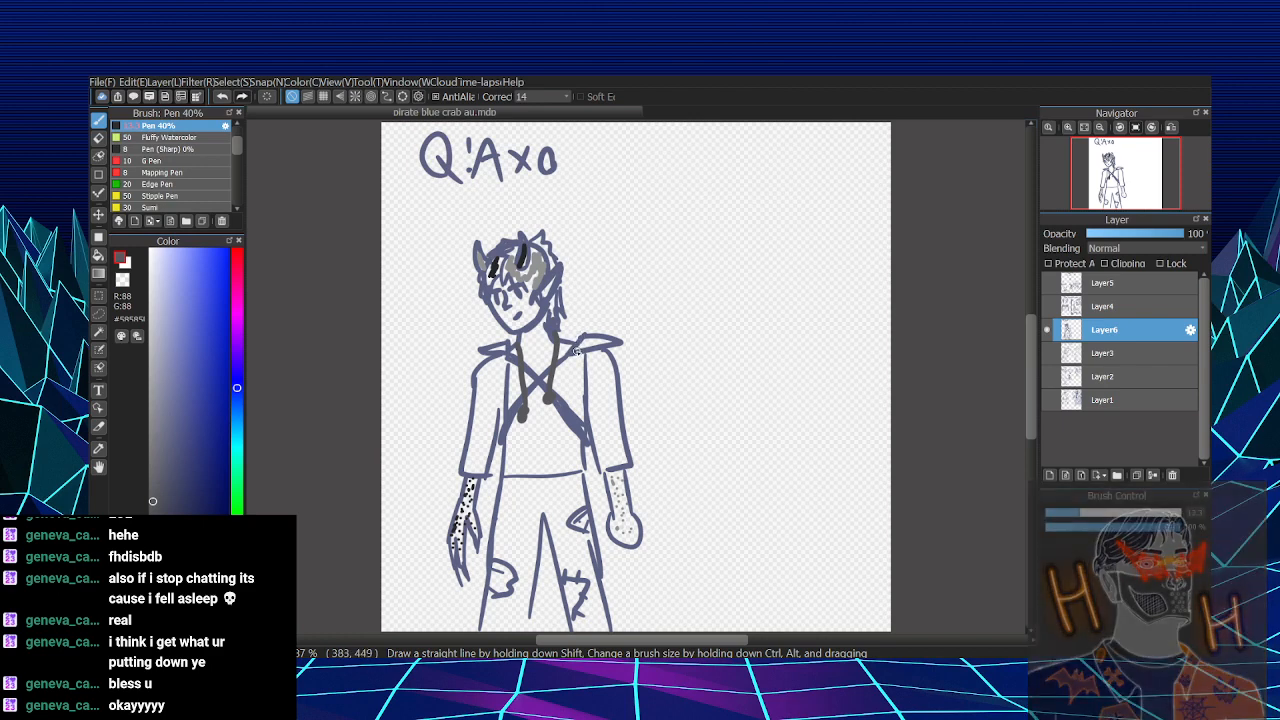
- Sketch a dark grey necklace detail beside the head with chain links, round pendants, an arrow to the neck and the label "necklace"
left_click_drag(596, 293, 582, 313)
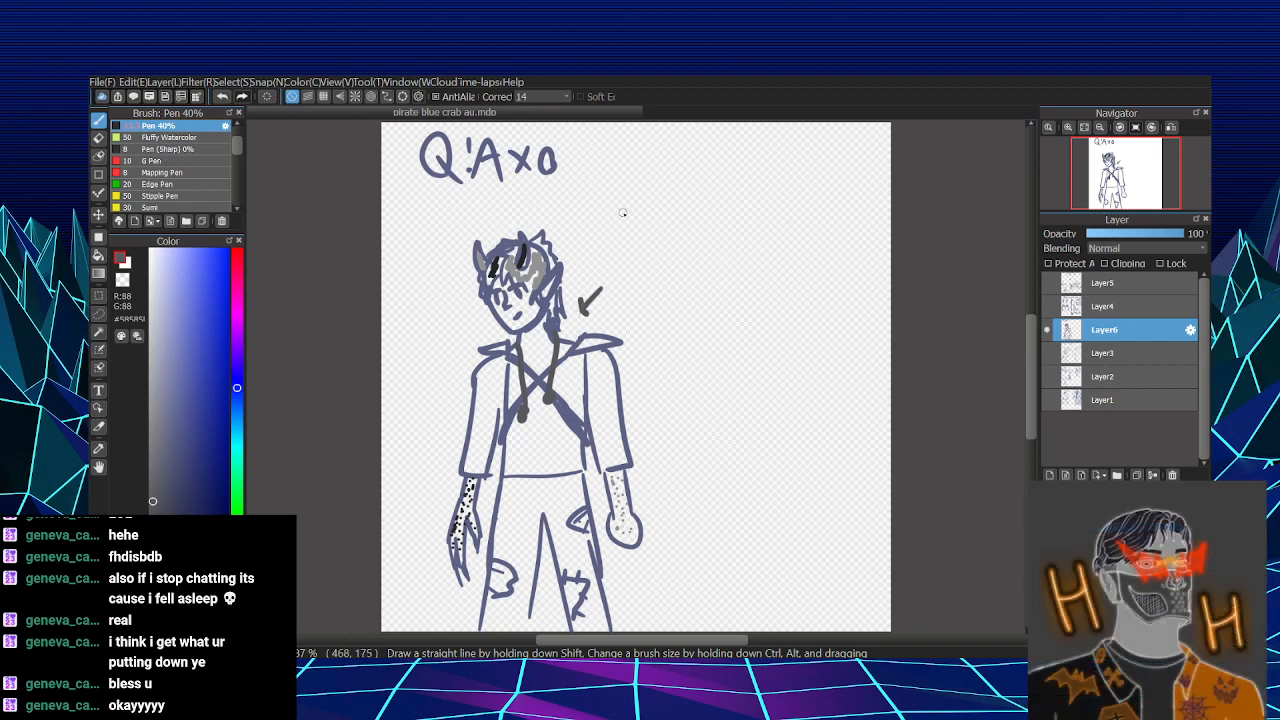
left_click_drag(628, 210, 640, 318)
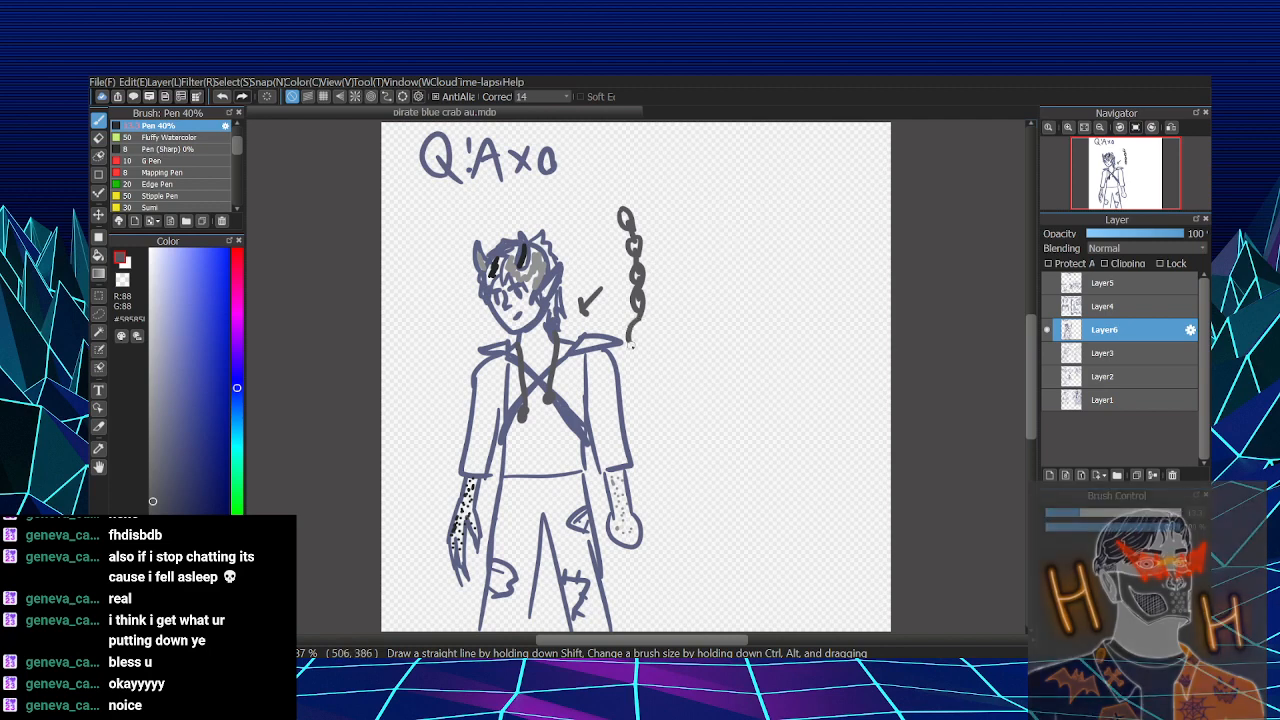
mouse_move(640, 316)
left_mouse_down()
mouse_move(652, 332)
mouse_move(638, 342)
mouse_move(660, 334)
left_mouse_up()
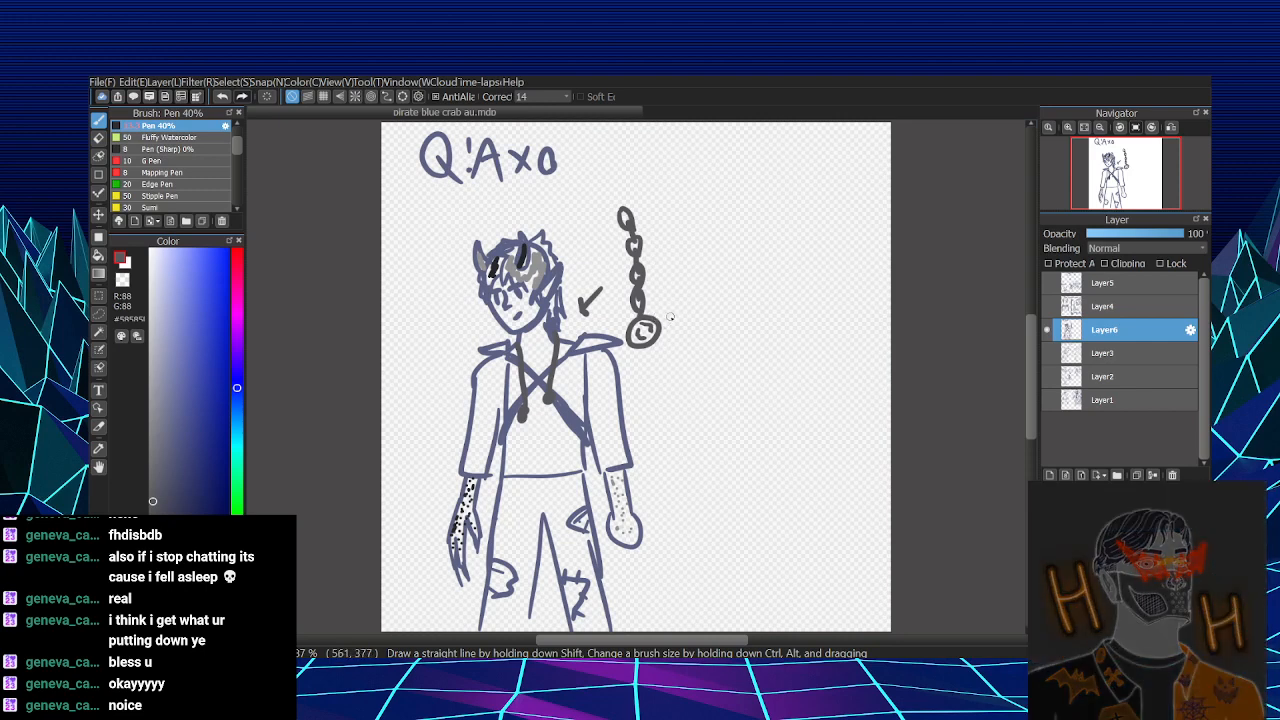
mouse_move(654, 318)
left_mouse_down()
mouse_move(672, 334)
mouse_move(656, 322)
mouse_move(708, 258)
left_mouse_up()
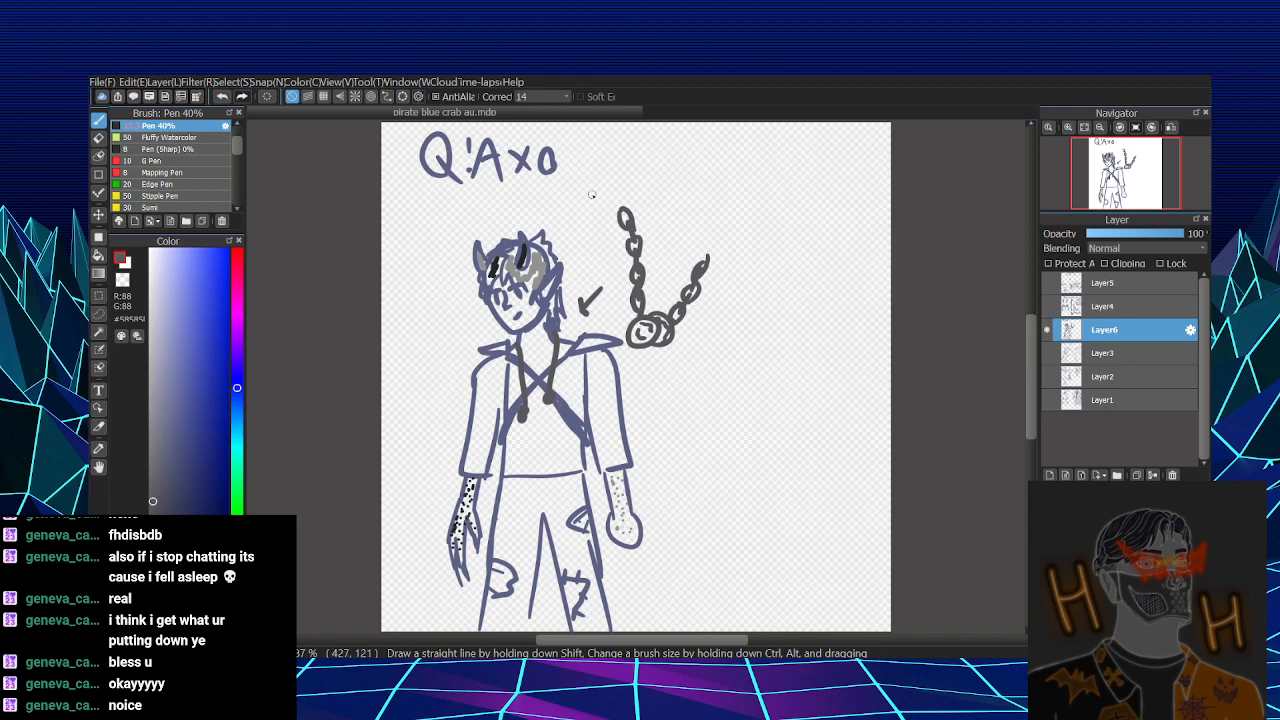
mouse_move(591, 194)
left_mouse_down()
mouse_move(657, 170)
mouse_move(661, 187)
mouse_move(716, 184)
left_mouse_up()
- Extend the jacket below the waist with blue-grey coat tails along the outer sides of both trouser legs
left_click(560, 268, "alt")
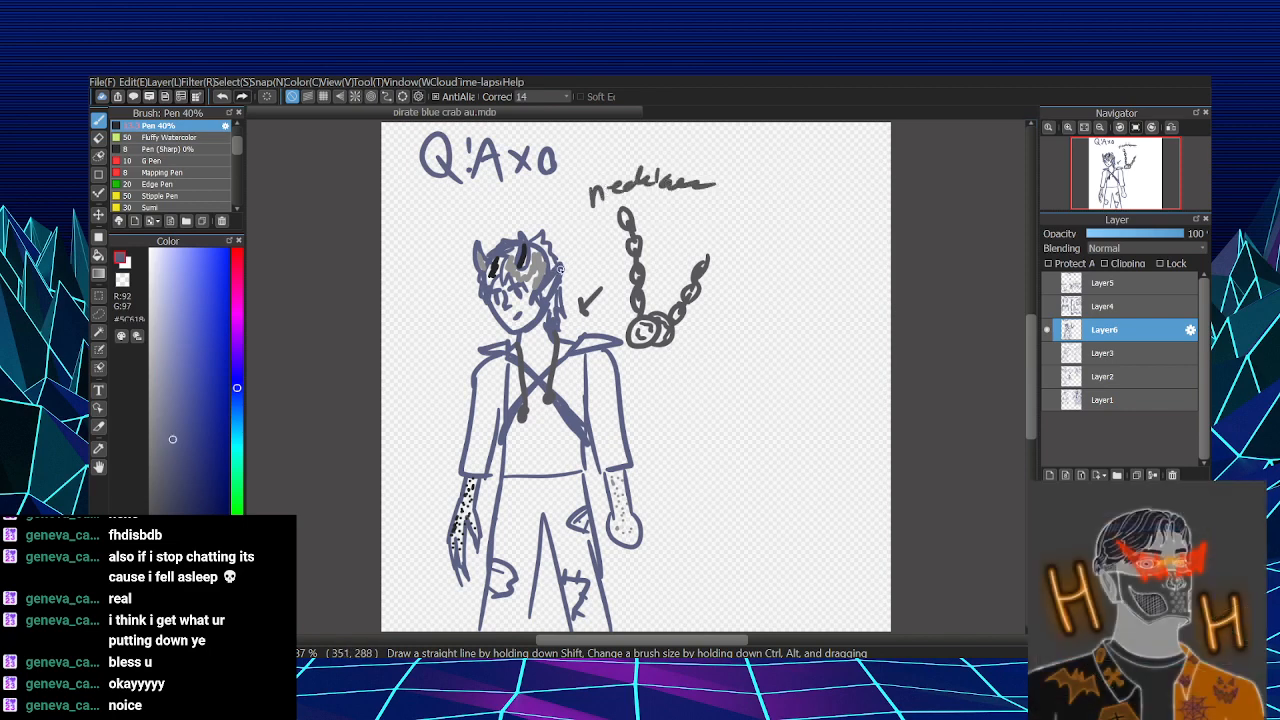
left_click_drag(685, 449, 689, 387)
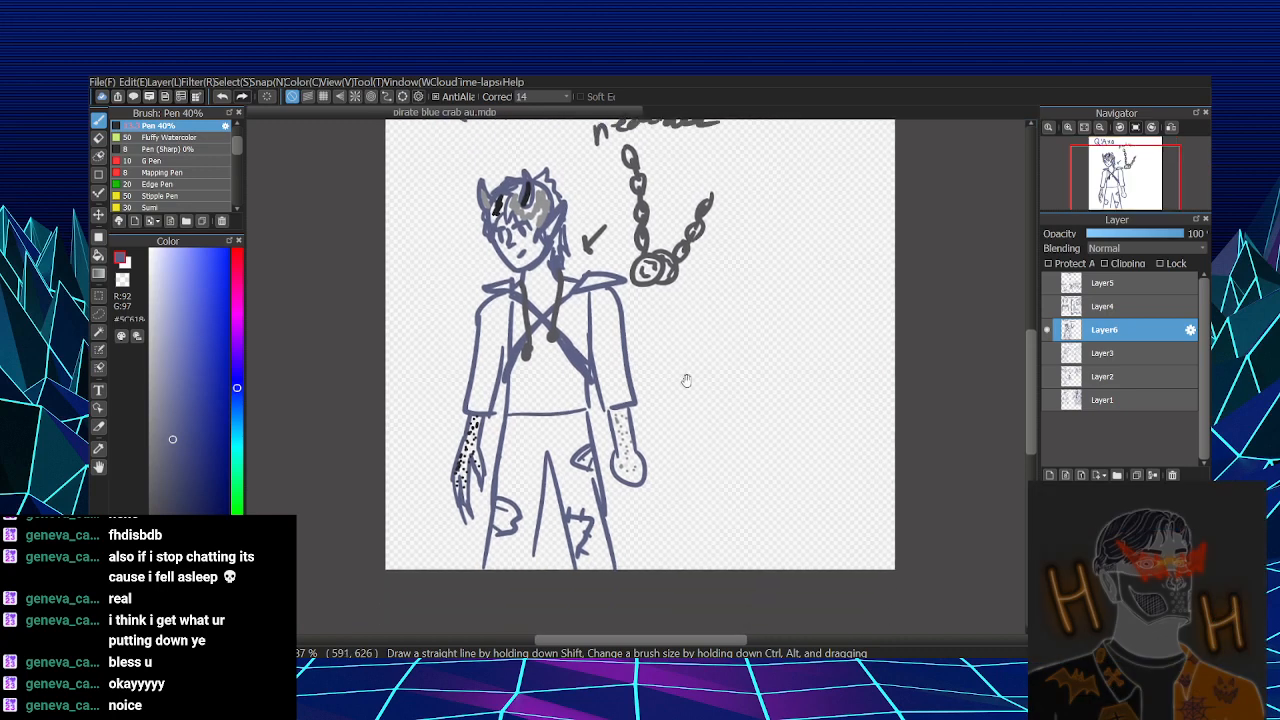
left_click_drag(504, 399, 496, 446)
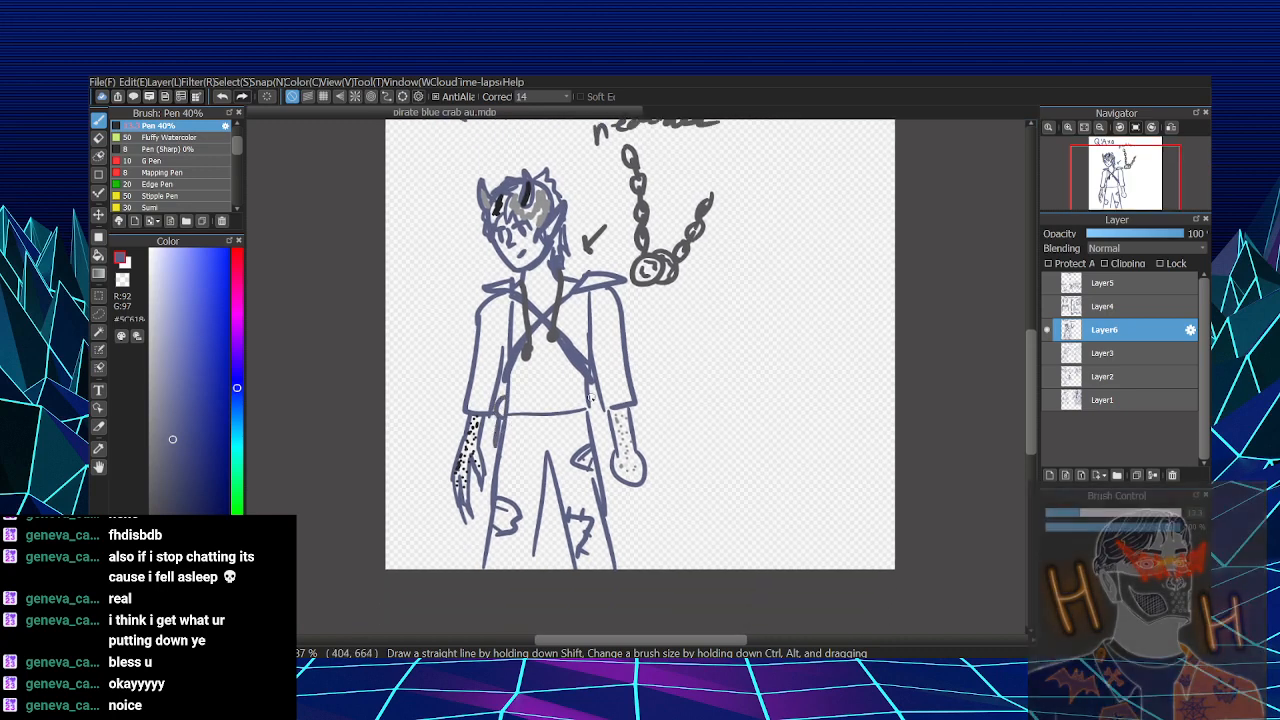
left_click_drag(594, 398, 623, 562)
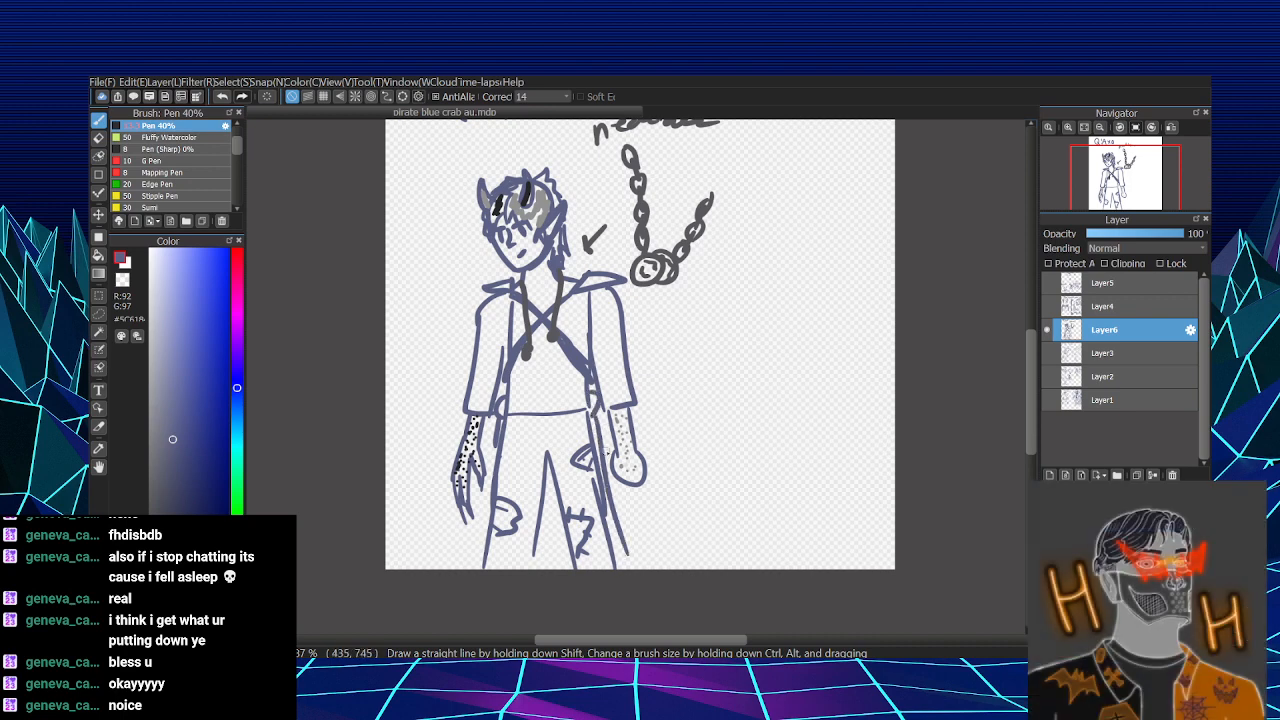
left_click_drag(596, 414, 621, 553)
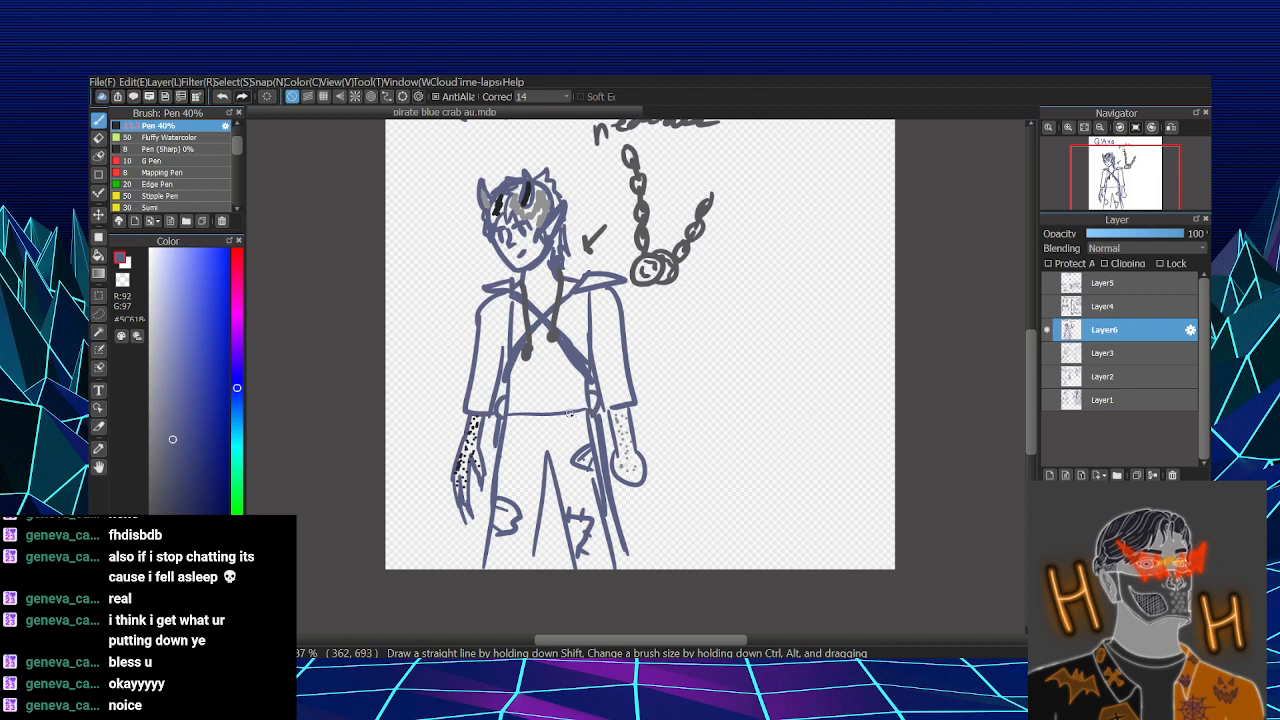
- Hang a small round charm below the waist and add a second line above the hem to form a belt
mouse_move(570, 414)
left_mouse_down()
mouse_move(591, 414)
mouse_move(561, 433)
mouse_move(574, 421)
left_mouse_up()
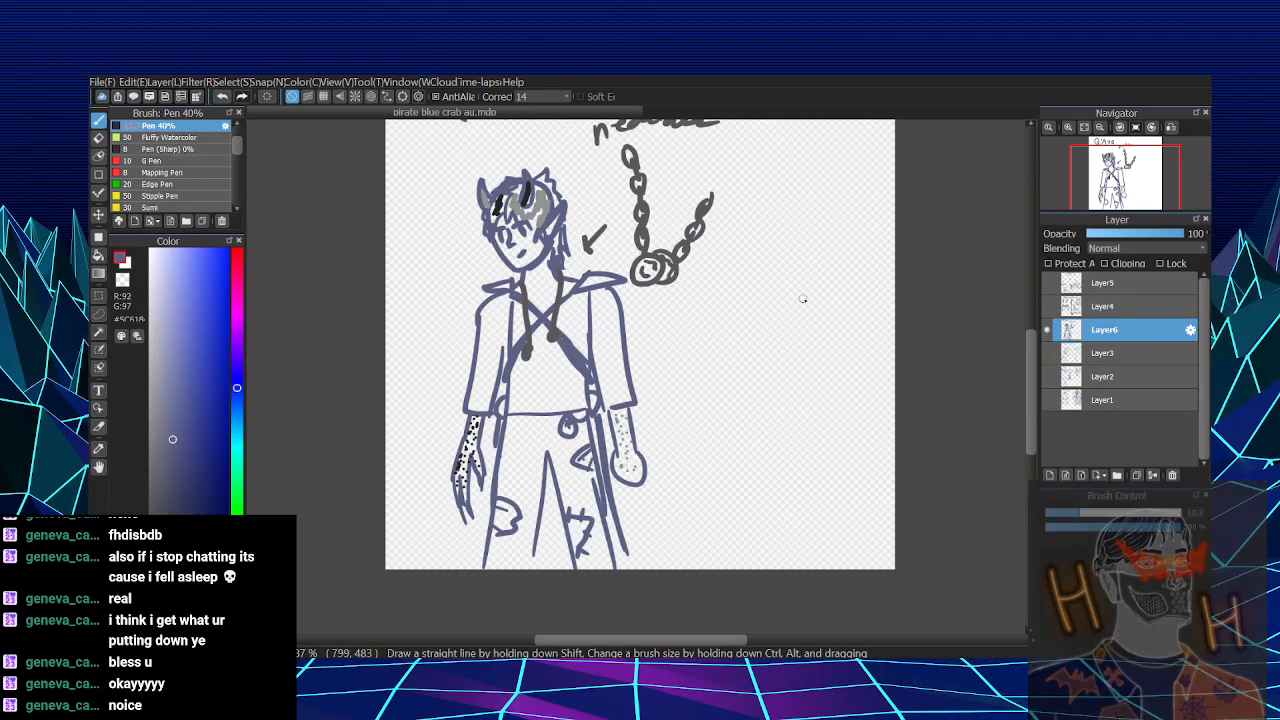
left_click_drag(508, 409, 588, 407)
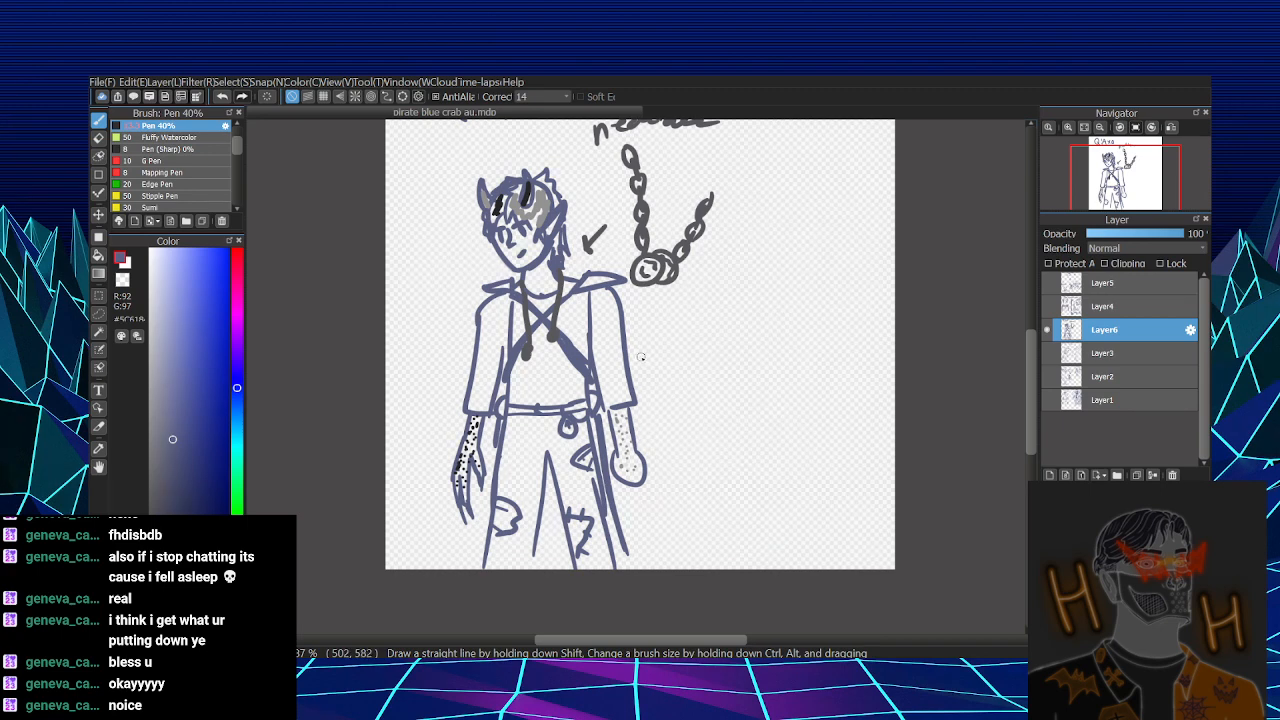
- Draw two small crossed swords with hilts beside the right sleeve, linked to the shoulder by a short arrow
mouse_move(672, 308)
left_mouse_down()
mouse_move(640, 356)
mouse_move(634, 302)
mouse_move(645, 315)
left_mouse_up()
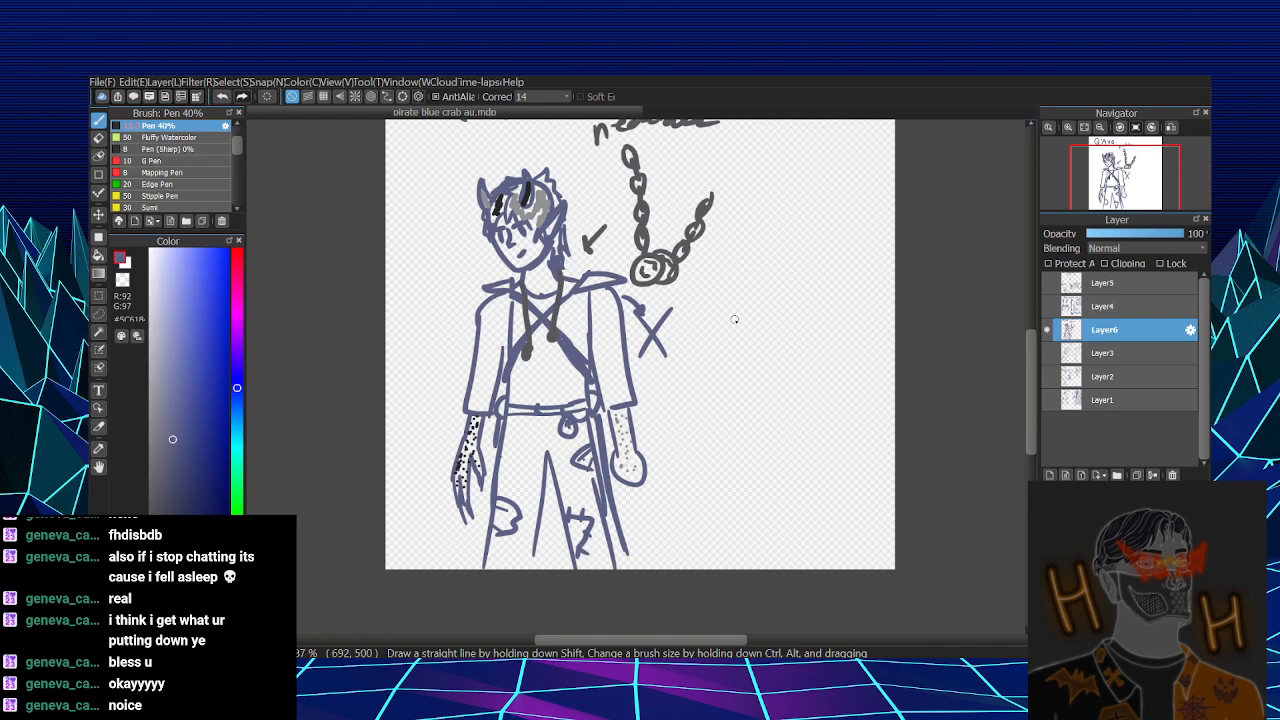
left_click_drag(648, 347, 632, 362)
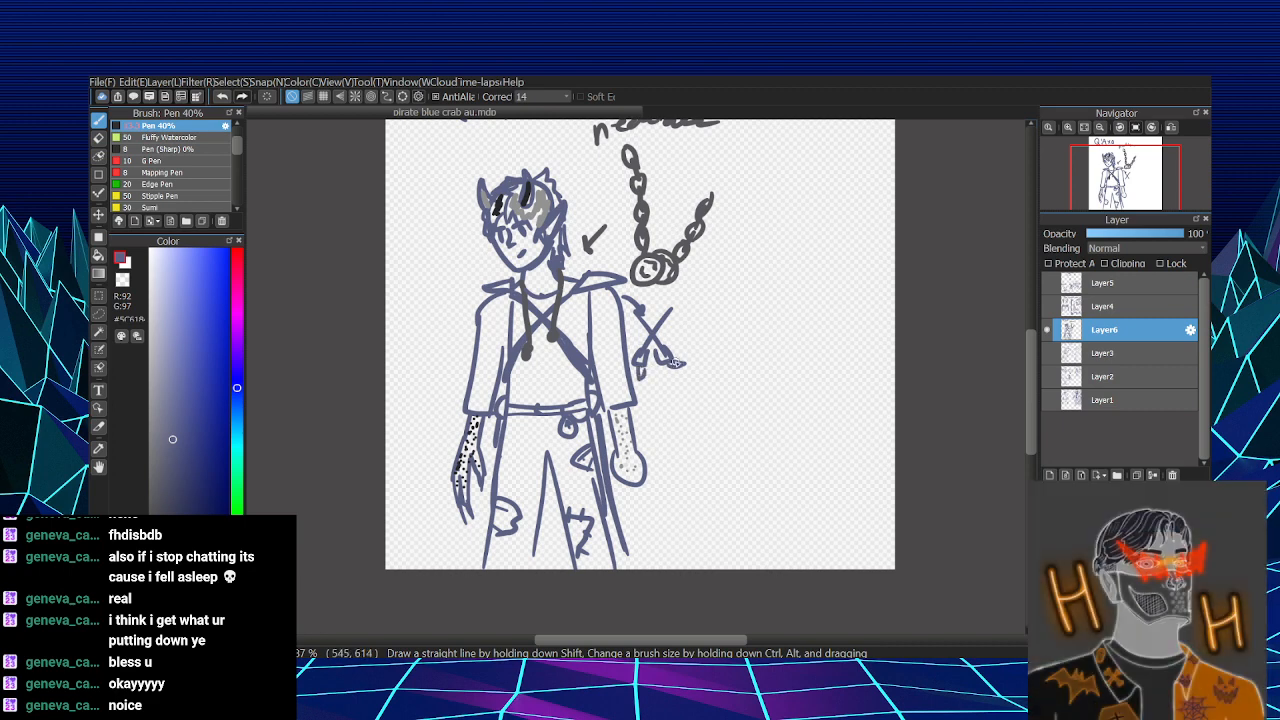
left_click_drag(672, 359, 684, 364)
- Lasso the figure with its necklace and sword details, scale it down slightly and move it to the canvas's lower-left corner
left_click_drag(775, 295, 745, 357)
scroll(745, 357, "down", 3)
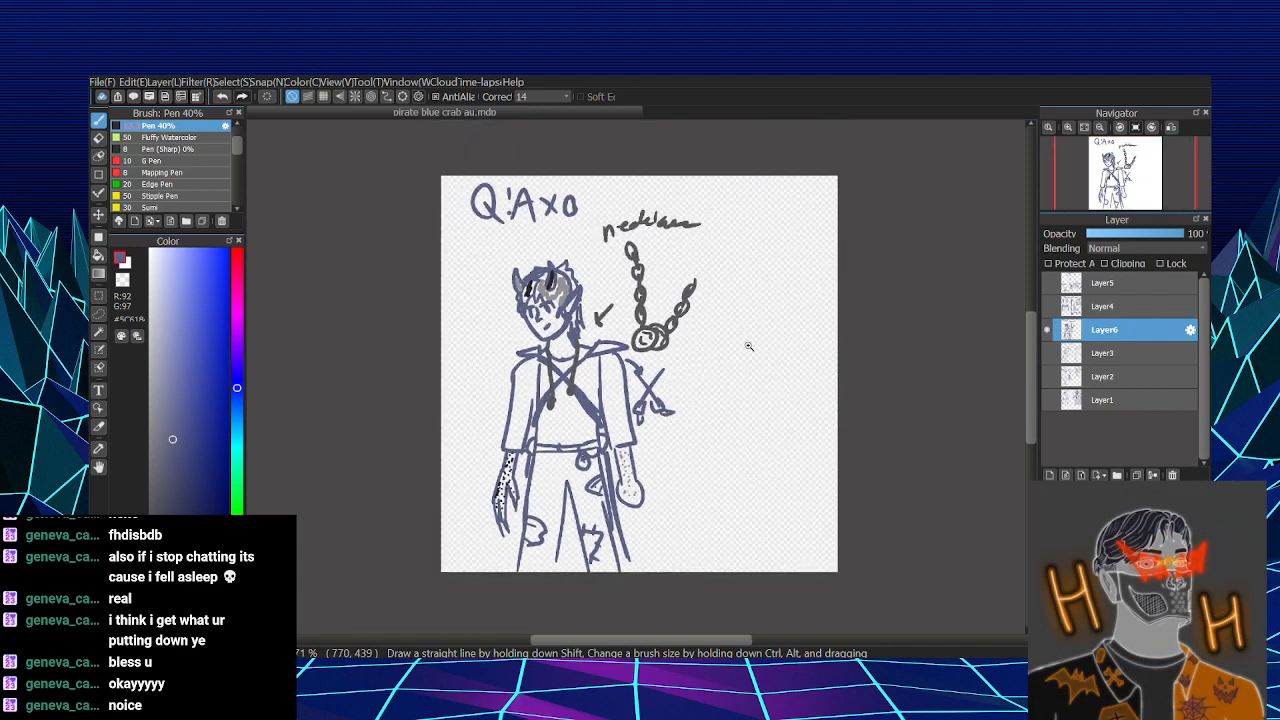
scroll(745, 356, "up", 2)
key("l")
mouse_move(743, 225)
left_mouse_down()
mouse_move(700, 162)
mouse_move(515, 240)
mouse_move(408, 450)
mouse_move(745, 290)
mouse_move(738, 220)
left_mouse_up()
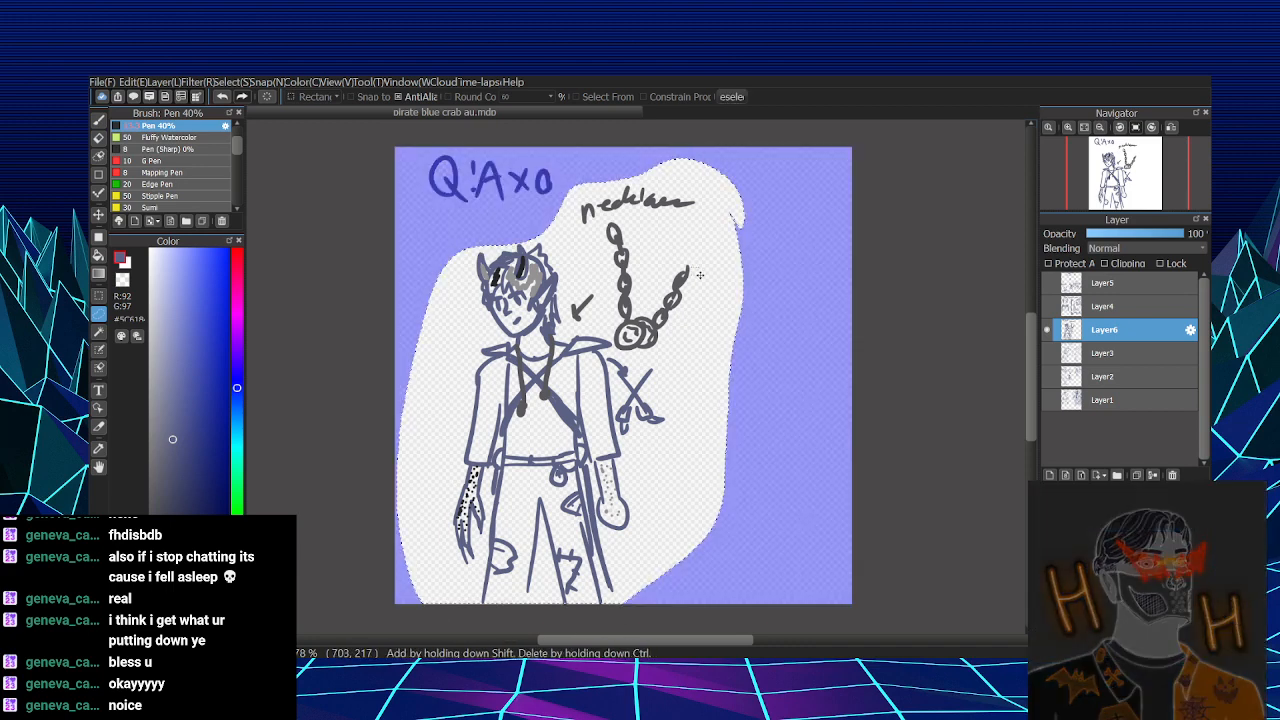
key("ctrl+t")
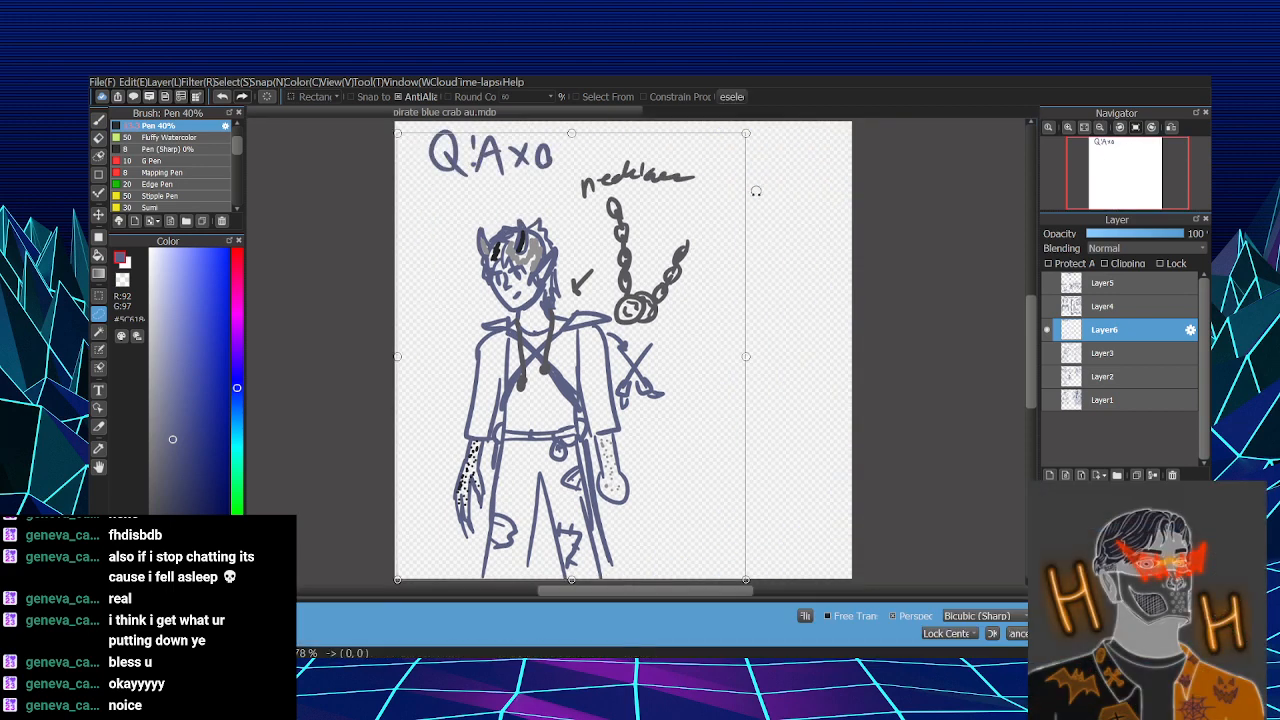
left_click_drag(749, 133, 719, 155)
left_click_drag(676, 257, 619, 283)
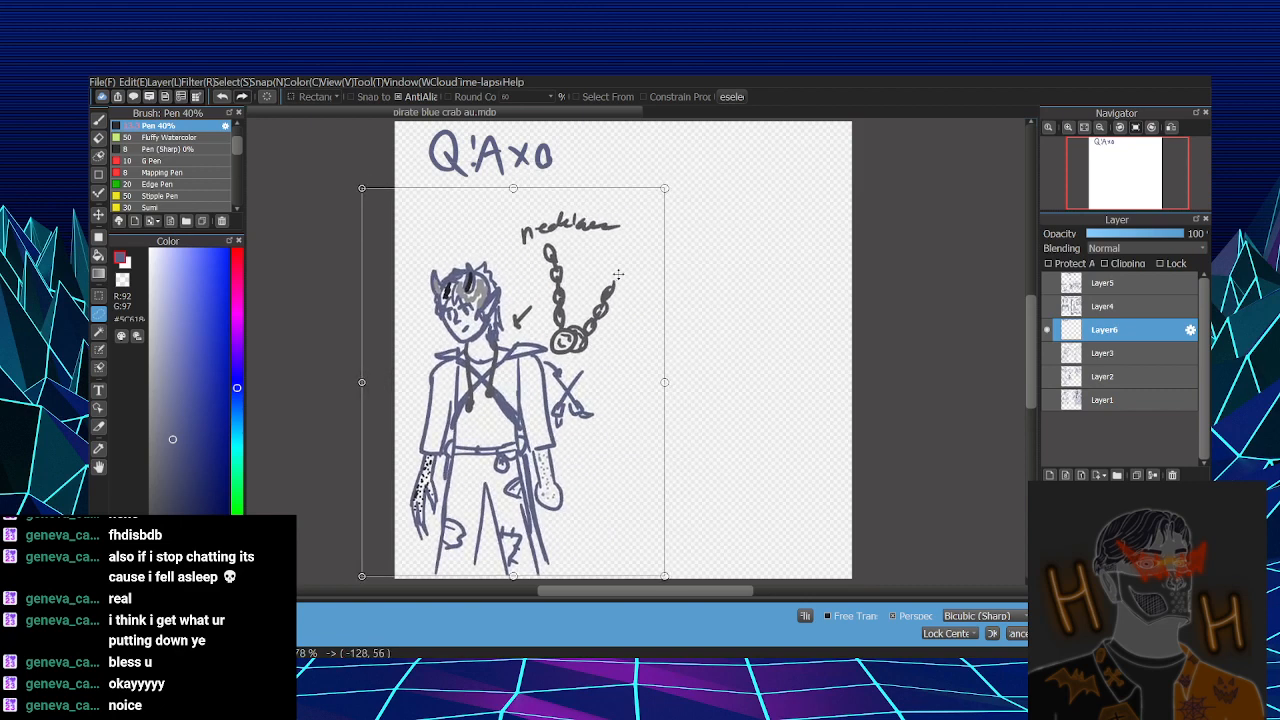
key("Return")
key("ctrl+d")
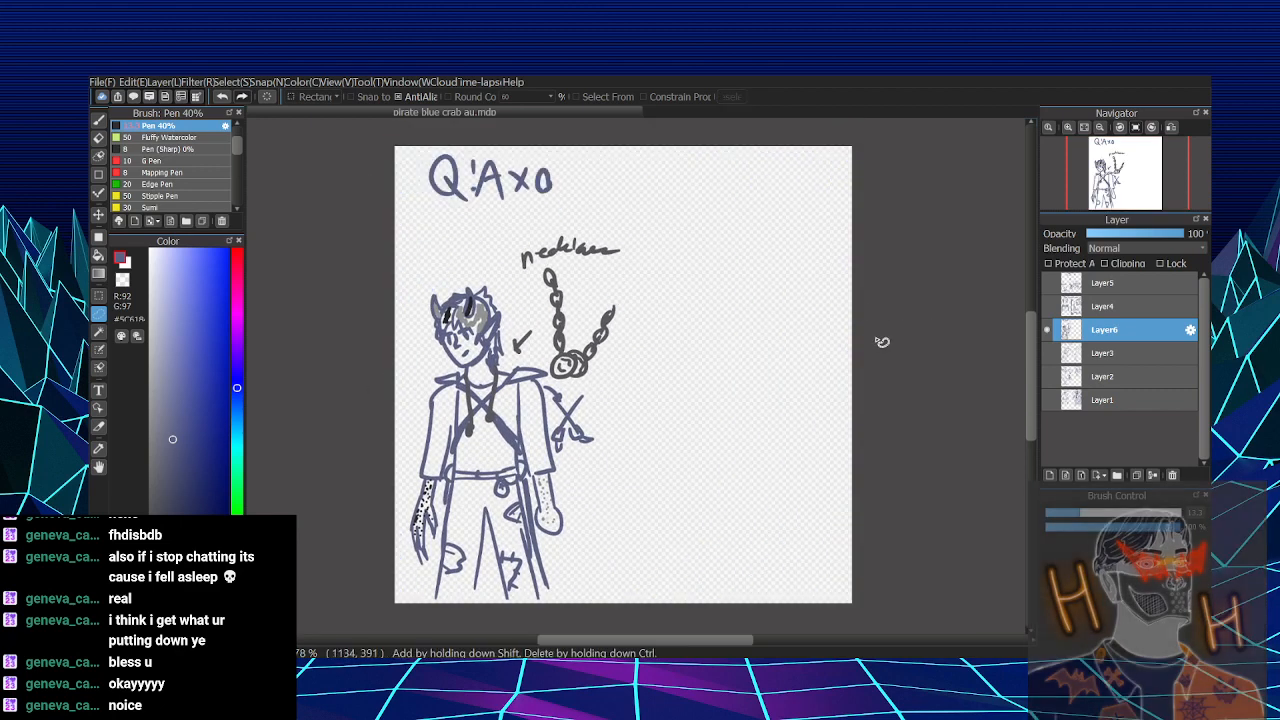
- Draw a close-up of an open fanged mouth above the head, with an arrow pointing down to the character
key("b")
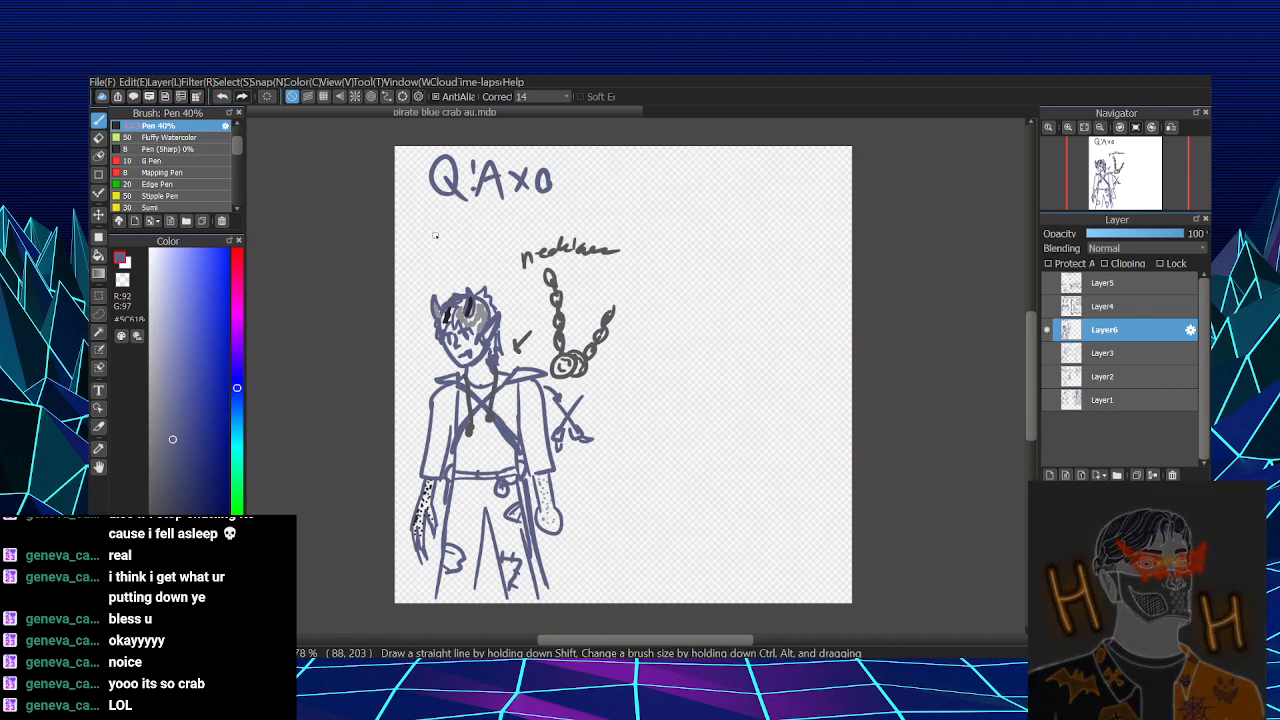
mouse_move(434, 233)
left_mouse_down()
mouse_move(490, 234)
mouse_move(446, 266)
mouse_move(446, 250)
mouse_move(480, 264)
mouse_move(489, 241)
left_mouse_up()
mouse_move(476, 244)
left_mouse_down()
mouse_move(438, 232)
mouse_move(434, 243)
mouse_move(465, 222)
mouse_move(488, 234)
mouse_move(515, 196)
mouse_move(501, 235)
mouse_move(433, 228)
mouse_move(475, 218)
mouse_move(493, 234)
mouse_move(436, 231)
mouse_move(489, 231)
mouse_move(445, 266)
mouse_move(493, 279)
left_mouse_up()
key("ctrl+z")
key("ctrl+z")
left_click_drag(483, 264, 493, 279)
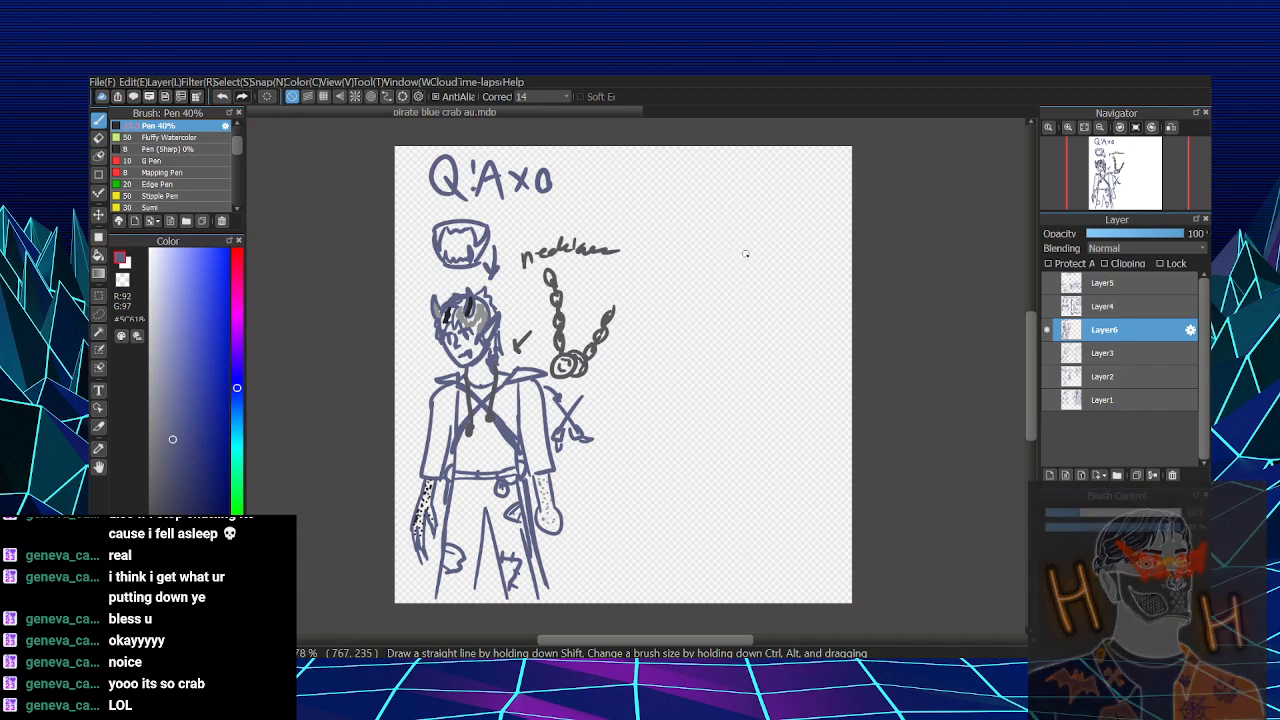
- Sketch two small raised pincers with jagged connecting lines in the upper-right area of the canvas
mouse_move(749, 224)
left_mouse_down()
mouse_move(724, 249)
mouse_move(780, 234)
mouse_move(750, 238)
left_mouse_up()
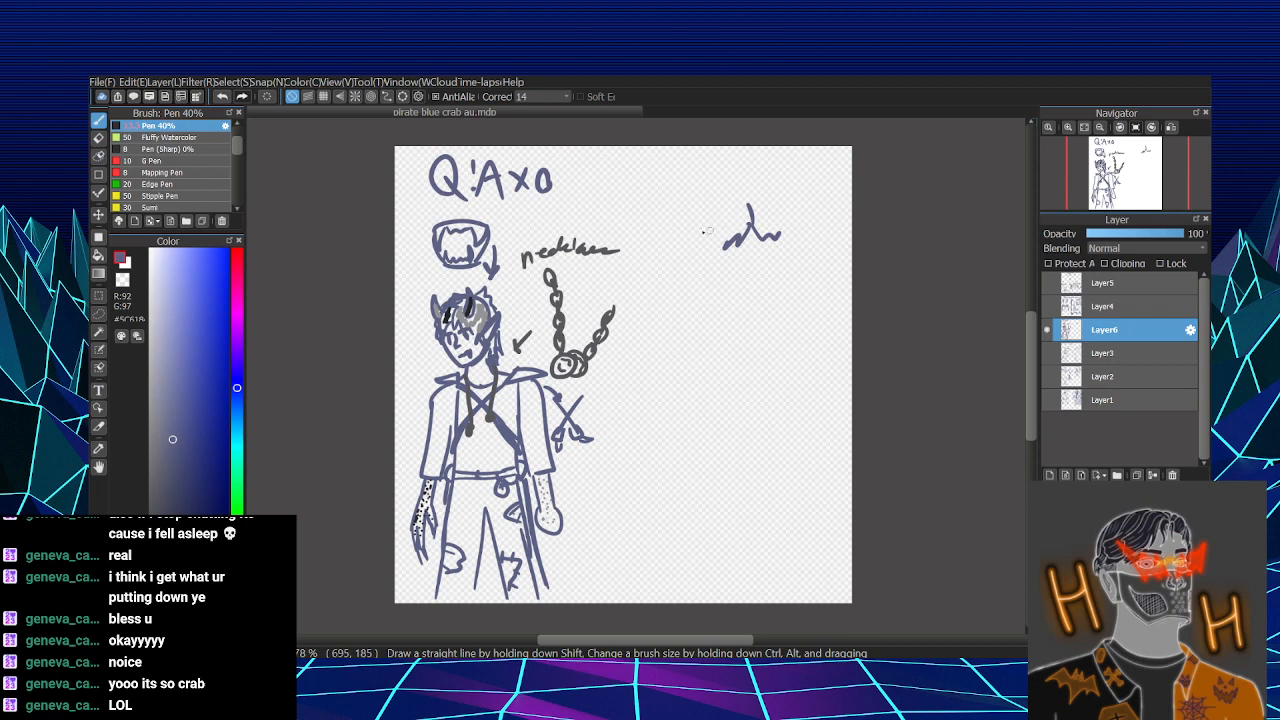
mouse_move(720, 229)
left_mouse_down()
mouse_move(715, 197)
mouse_move(721, 212)
mouse_move(706, 202)
mouse_move(727, 199)
mouse_move(724, 228)
mouse_move(778, 223)
mouse_move(779, 235)
mouse_move(726, 240)
left_mouse_up()
mouse_move(744, 234)
left_mouse_down()
mouse_move(764, 196)
mouse_move(790, 216)
mouse_move(772, 226)
left_mouse_up()
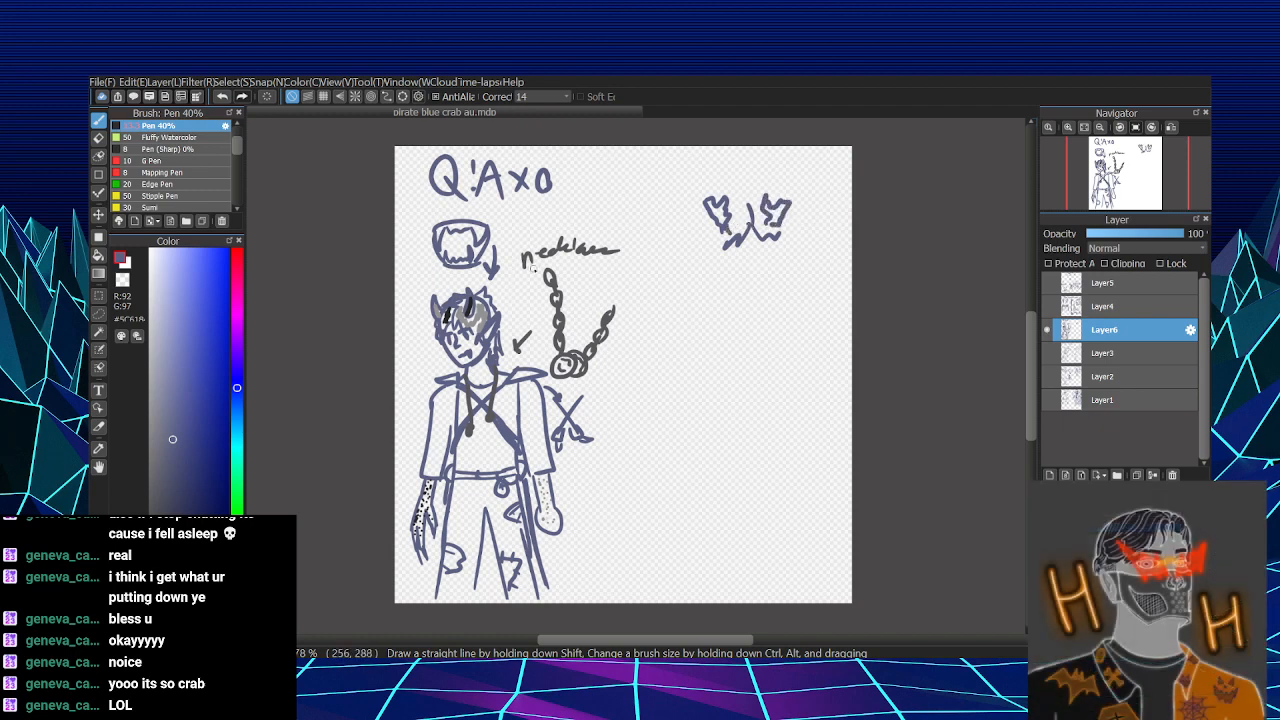
- Color the two raised pincers and the jagged hair lines with grey and black strokes sampled from the first figure's hair
left_click(484, 310, "alt")
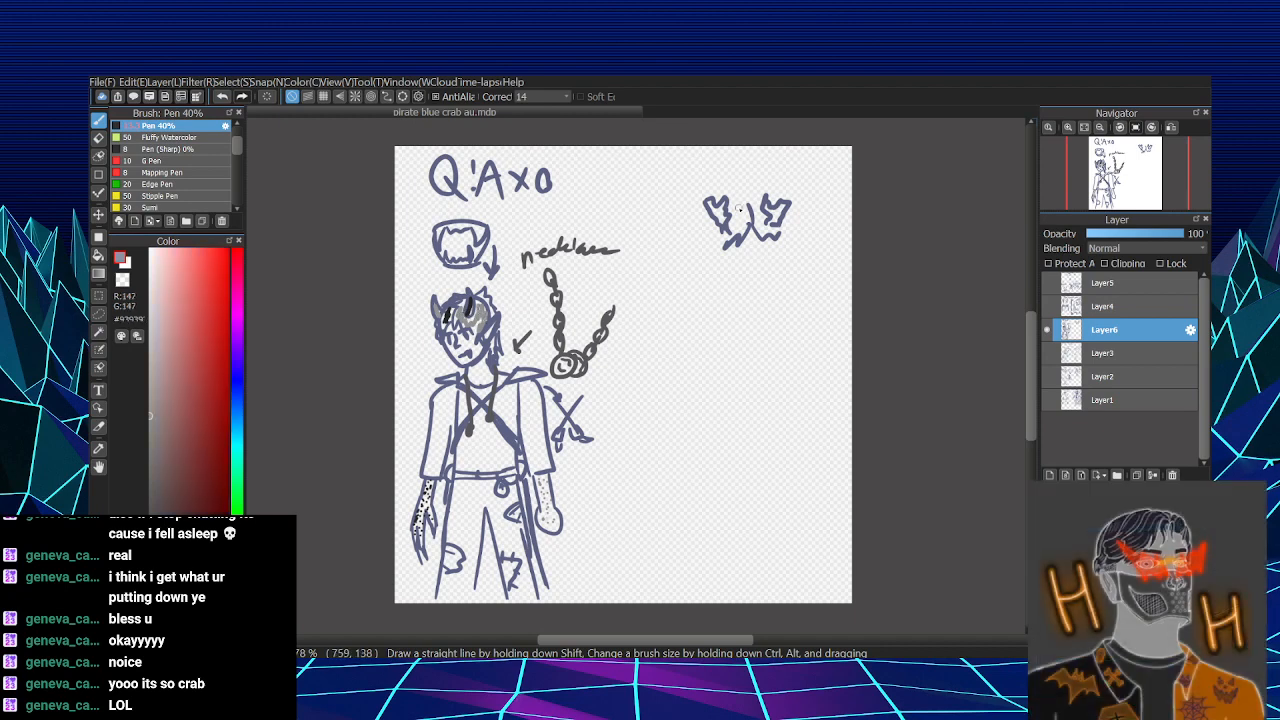
mouse_move(720, 210)
left_mouse_down()
mouse_move(726, 228)
mouse_move(780, 214)
mouse_move(734, 215)
mouse_move(716, 240)
mouse_move(716, 220)
mouse_move(754, 210)
mouse_move(757, 228)
mouse_move(784, 230)
left_mouse_up()
left_click(470, 307, "alt")
left_click(477, 316, "alt")
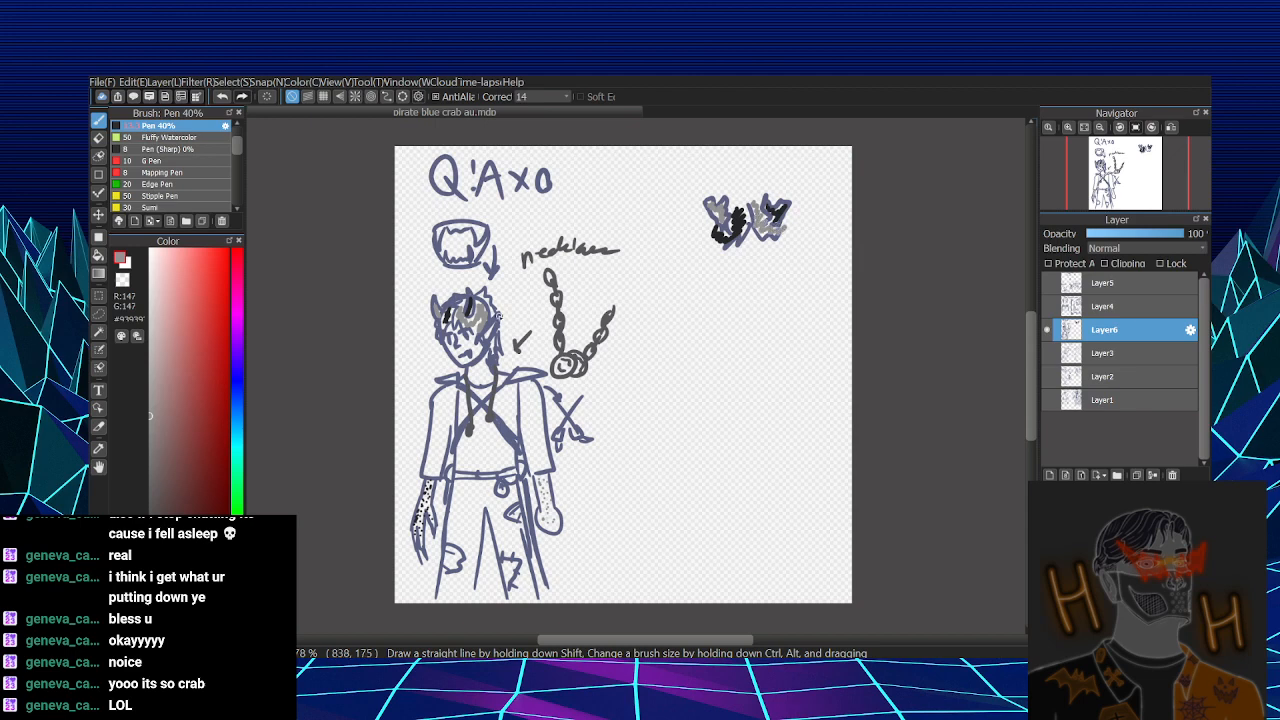
- Draw two oval eyes, a small nose and a mouth below the pincers in the first figure's blue-grey outline color
left_click(492, 358, "alt")
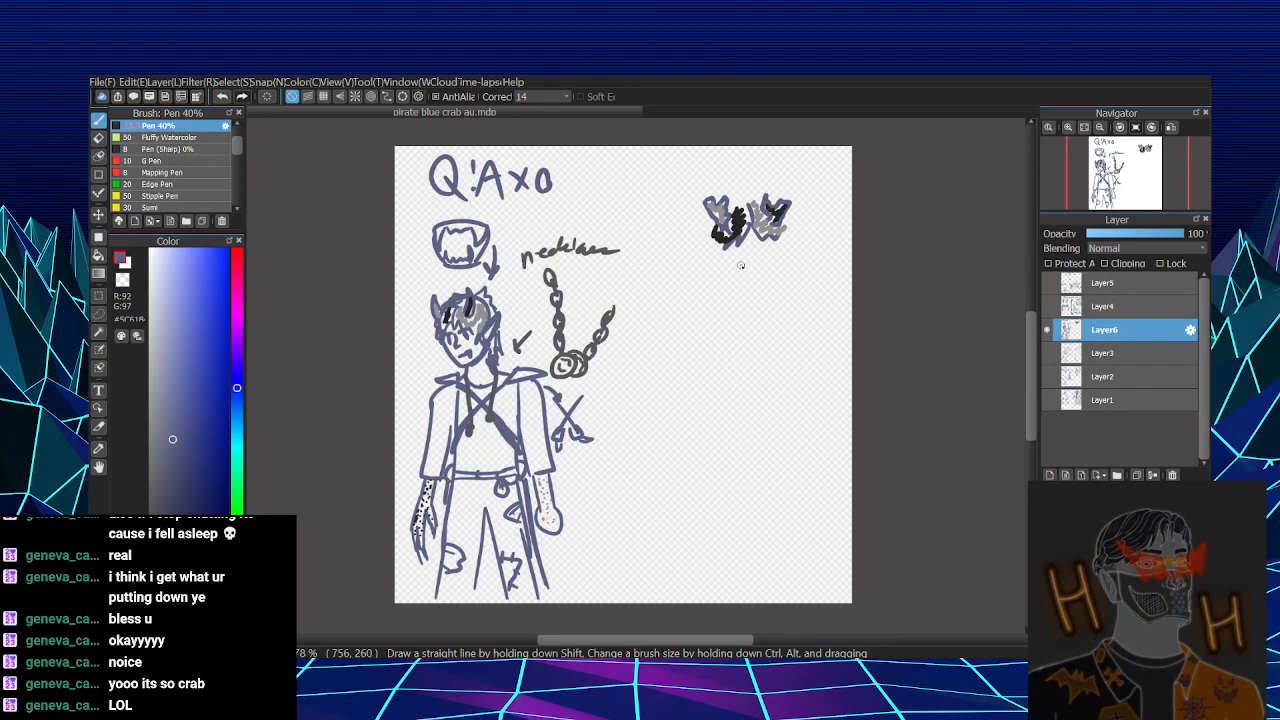
left_click_drag(740, 266, 763, 255)
left_click_drag(741, 257, 741, 265)
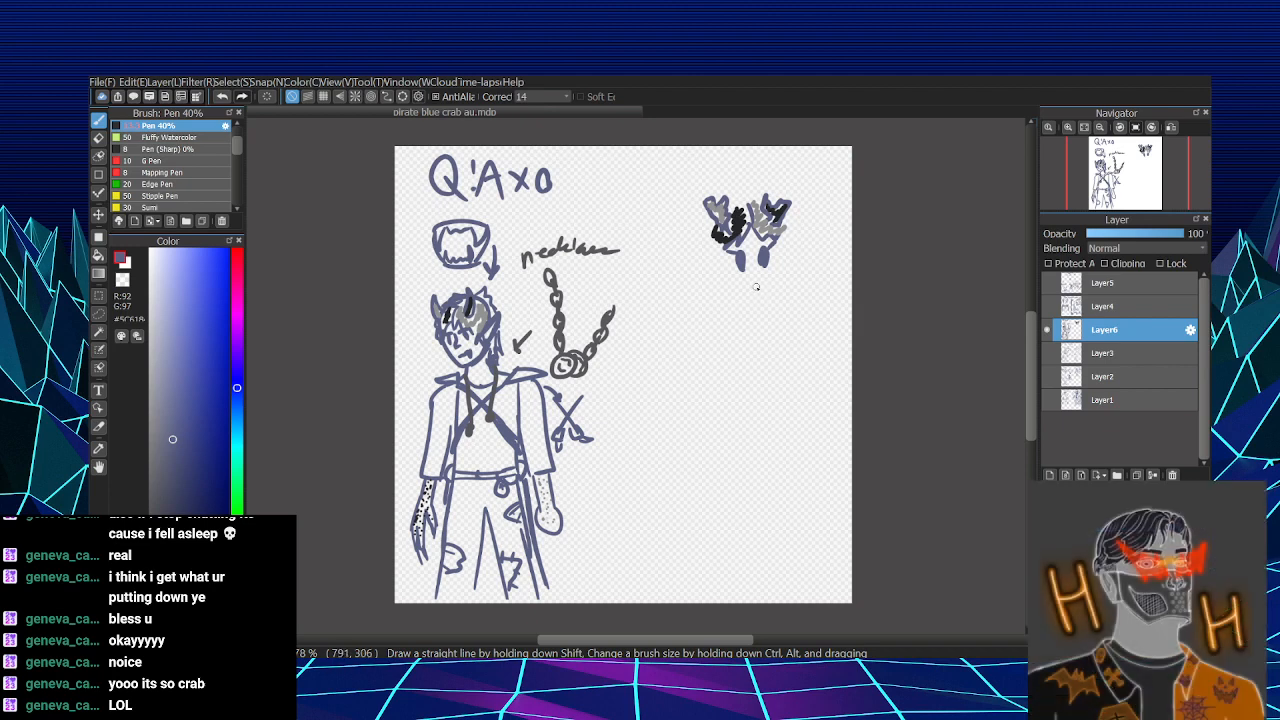
mouse_move(745, 289)
left_mouse_down()
mouse_move(770, 285)
mouse_move(739, 303)
mouse_move(769, 304)
left_mouse_up()
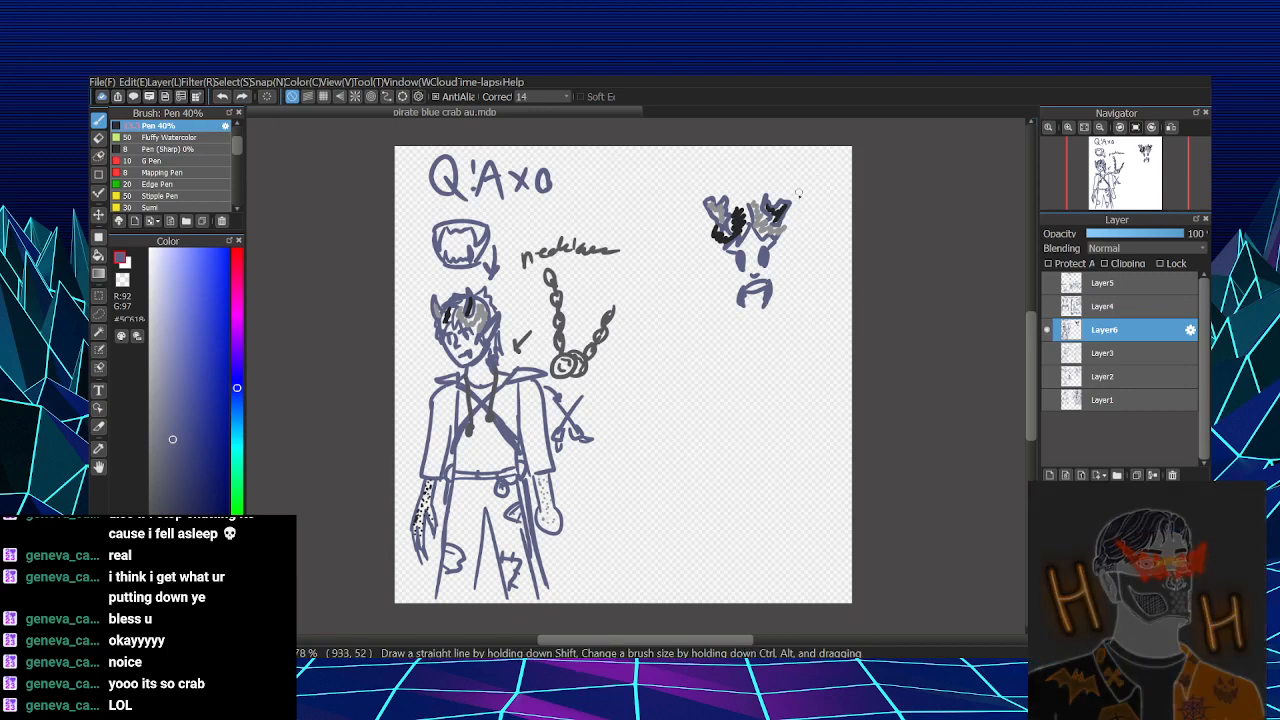
- Outline the second character's face and add pointed ears with jagged hair strands along both sides
left_click_drag(711, 223, 708, 262)
mouse_move(786, 220)
left_mouse_down()
mouse_move(790, 236)
mouse_move(727, 292)
mouse_move(736, 303)
left_mouse_up()
left_click_drag(786, 246, 767, 309)
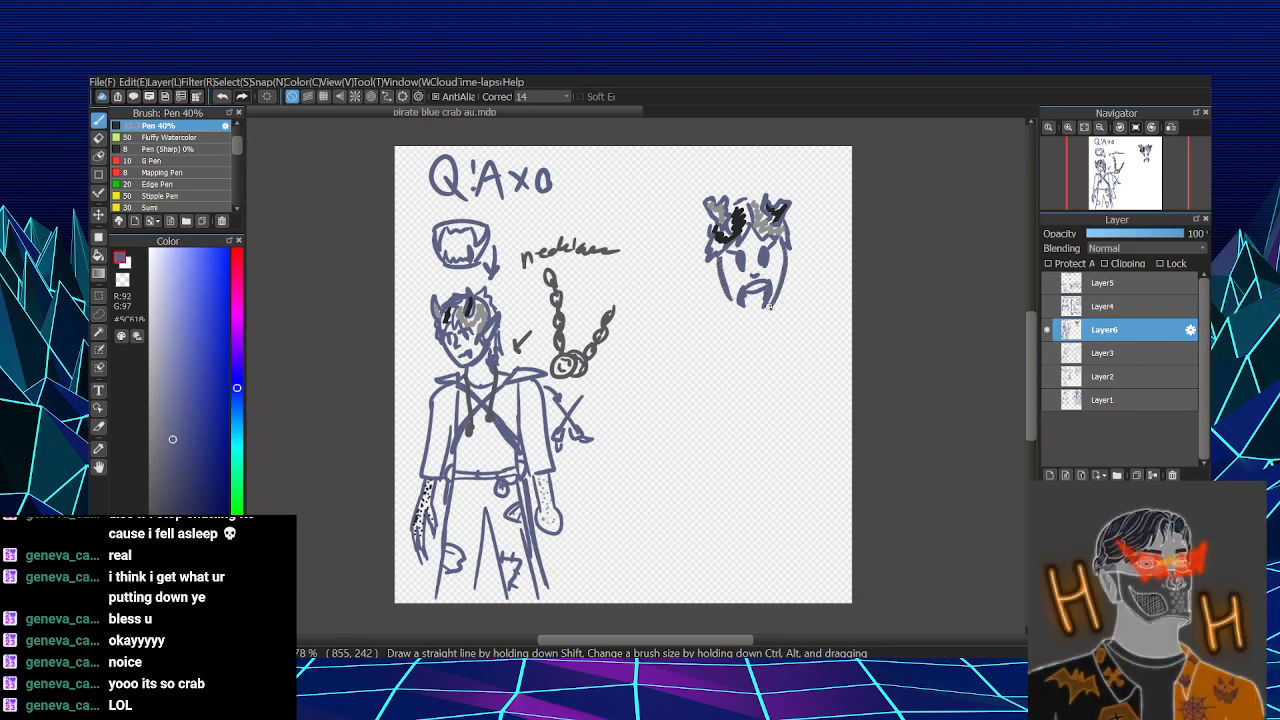
left_click_drag(789, 238, 791, 270)
mouse_move(706, 252)
left_mouse_down()
mouse_move(694, 261)
mouse_move(725, 269)
left_mouse_up()
left_click_drag(787, 222, 781, 303)
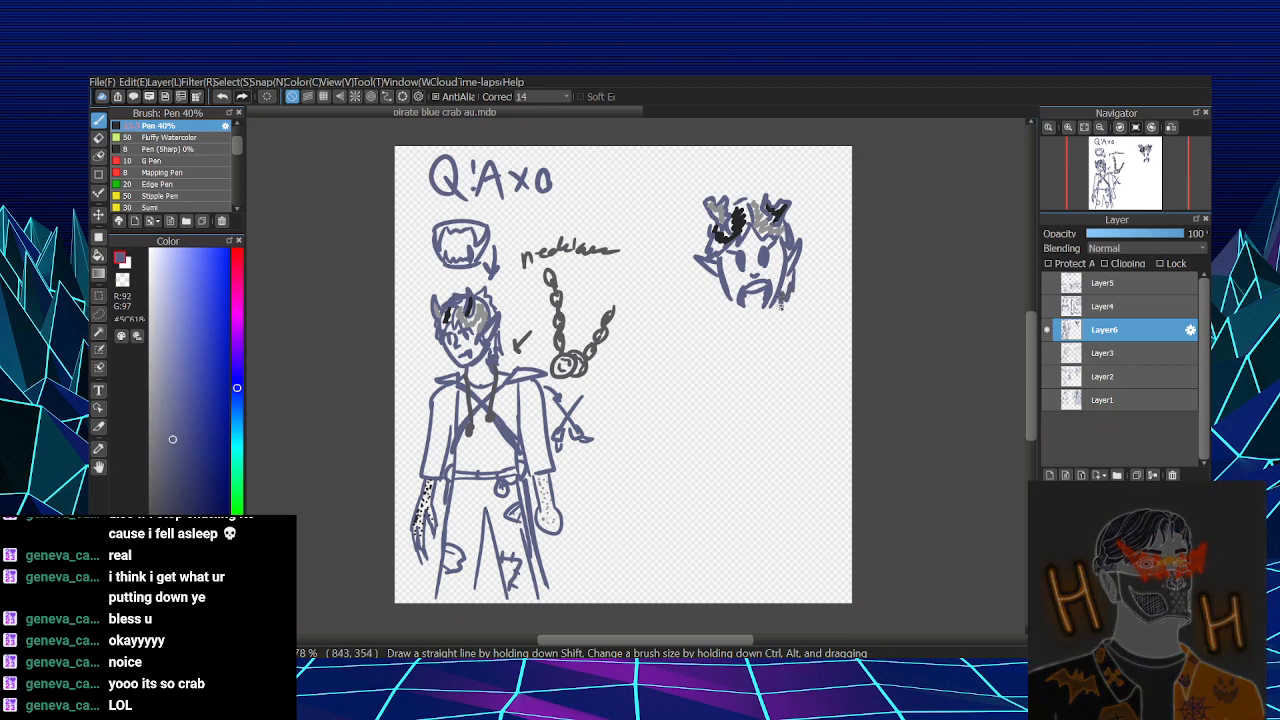
left_click_drag(713, 282, 722, 312)
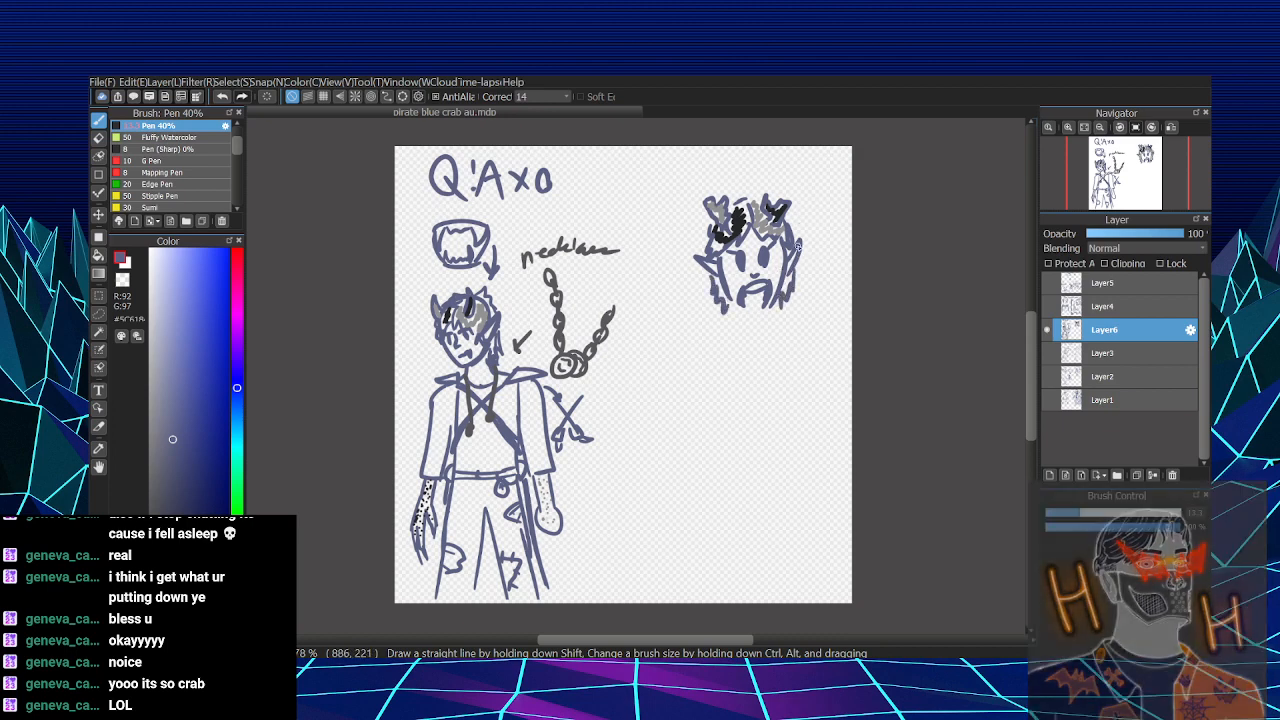
- Add small near-white highlights to the second character's eyes and resample the blue-grey outline color
left_click_drag(167, 276, 153, 264)
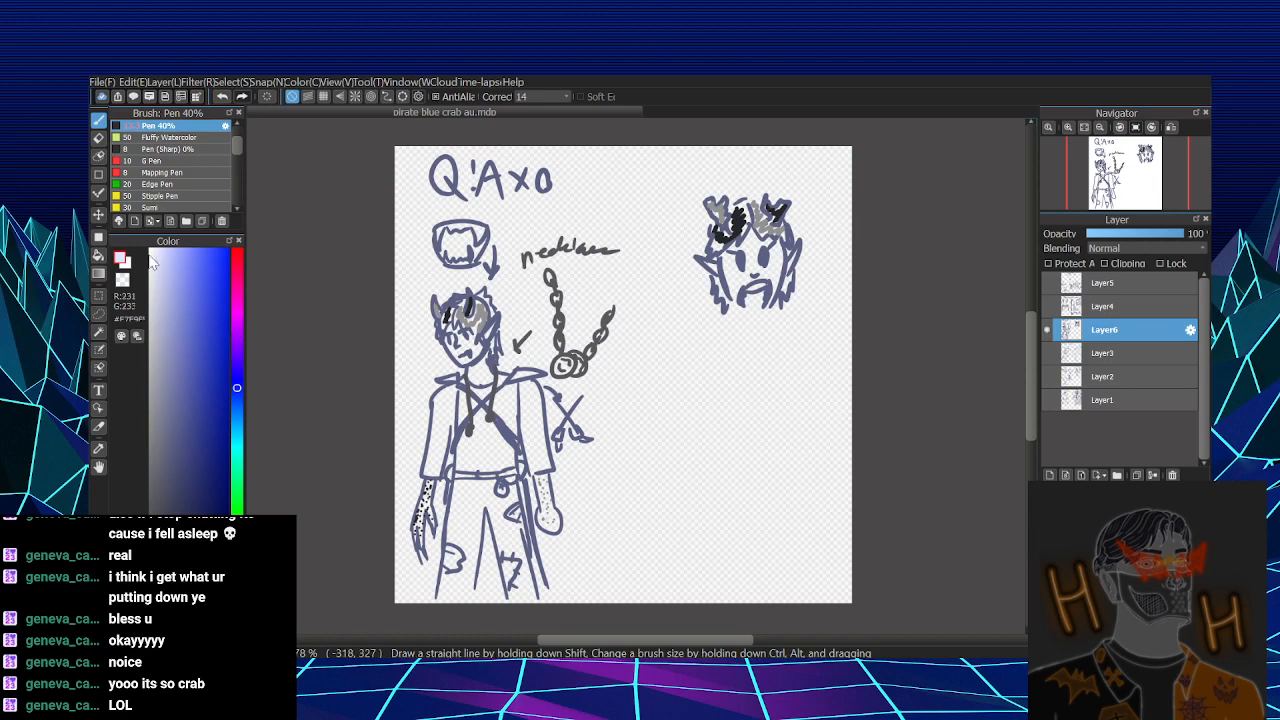
left_click_drag(764, 251, 765, 255)
key("ctrl+z")
right_click(764, 258)
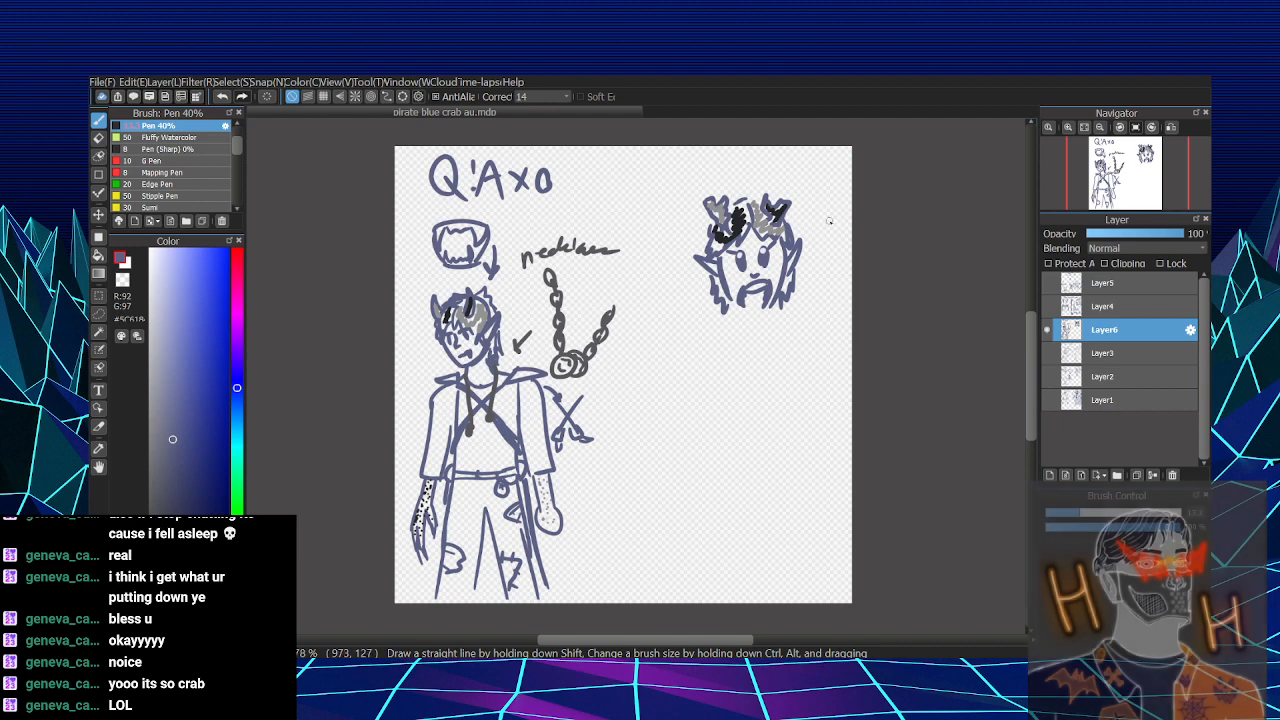
- Close the chin, sketch the neck, and draw two rounded shoulder pieces extending outward on both sides
mouse_move(741, 307)
left_mouse_down()
mouse_move(776, 304)
mouse_move(731, 319)
mouse_move(778, 326)
mouse_move(770, 314)
mouse_move(773, 328)
mouse_move(728, 328)
left_mouse_up()
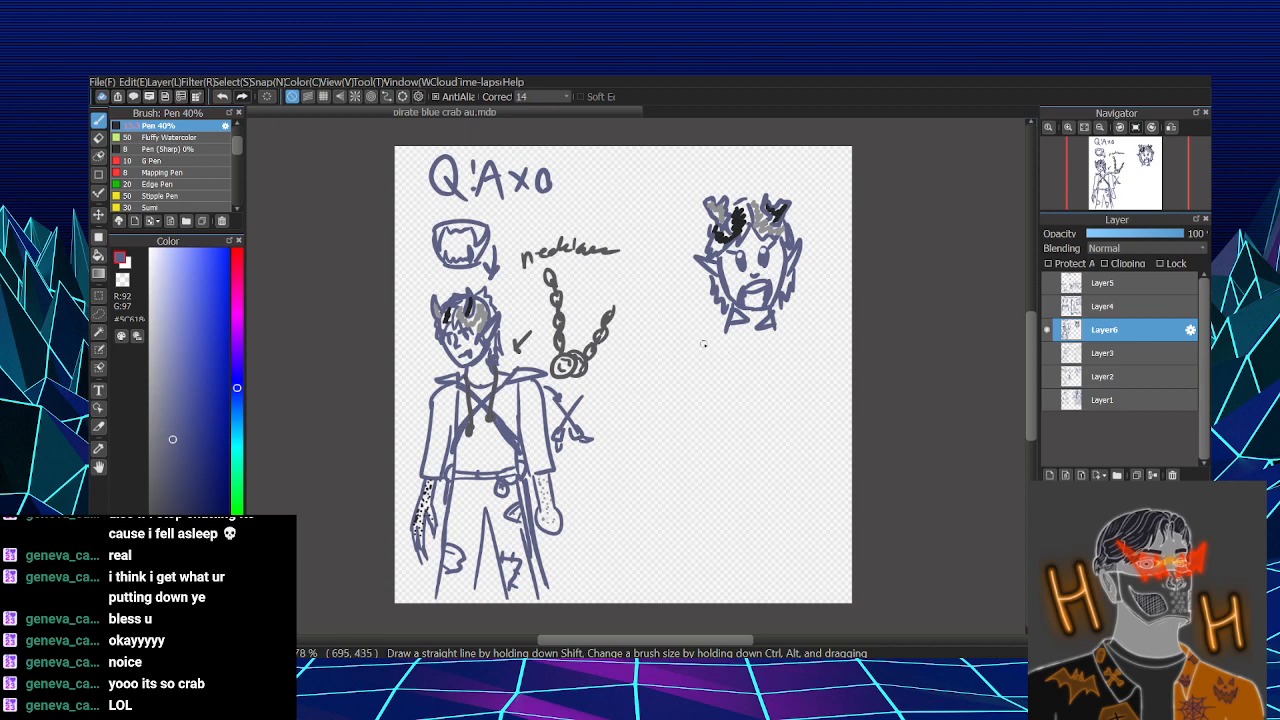
left_click_drag(673, 341, 739, 352)
left_click_drag(801, 326, 778, 368)
key("ctrl+z")
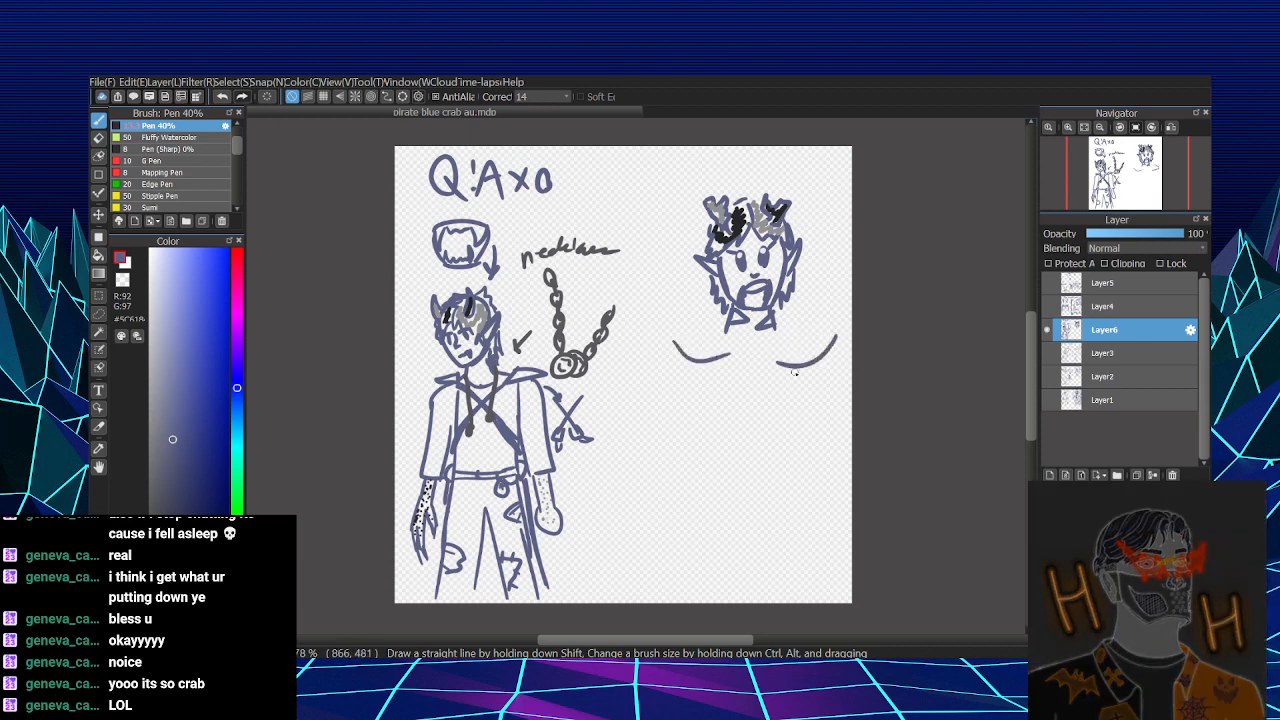
key("ctrl+z")
left_click_drag(838, 330, 772, 358)
mouse_move(716, 322)
left_mouse_down()
mouse_move(731, 350)
mouse_move(775, 356)
mouse_move(835, 333)
mouse_move(673, 334)
mouse_move(814, 300)
mouse_move(663, 344)
left_mouse_up()
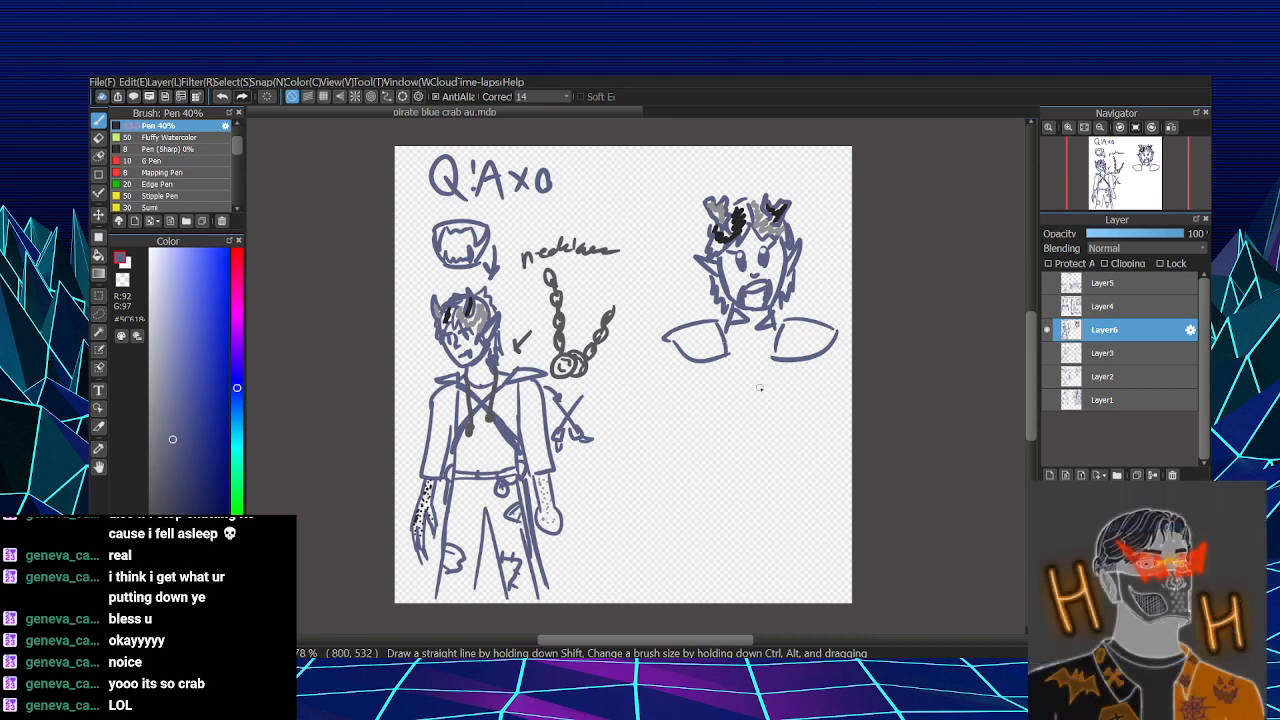
- Try a narrow bell-shaped body under the shoulder pieces, with a notch in the hem separating the legs
mouse_move(730, 387)
left_mouse_down()
mouse_move(738, 357)
mouse_move(771, 387)
left_mouse_up()
left_click_drag(730, 387, 718, 436)
mouse_move(771, 376)
left_mouse_down()
mouse_move(768, 457)
mouse_move(781, 459)
mouse_move(773, 437)
left_mouse_up()
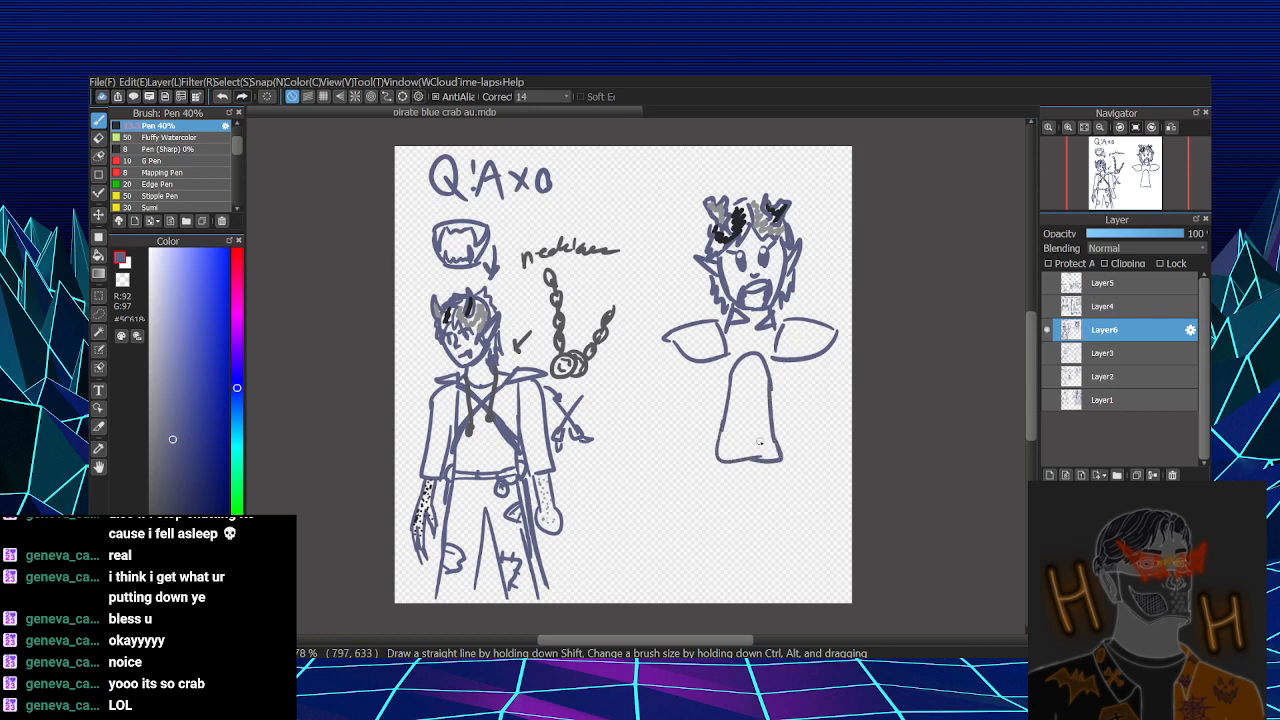
key("e")
mouse_move(741, 466)
left_mouse_down()
mouse_move(753, 451)
mouse_move(755, 475)
left_mouse_up()
key("p")
mouse_move(748, 430)
left_mouse_down()
mouse_move(764, 459)
mouse_move(771, 417)
mouse_move(730, 457)
mouse_move(748, 435)
mouse_move(772, 461)
left_mouse_up()
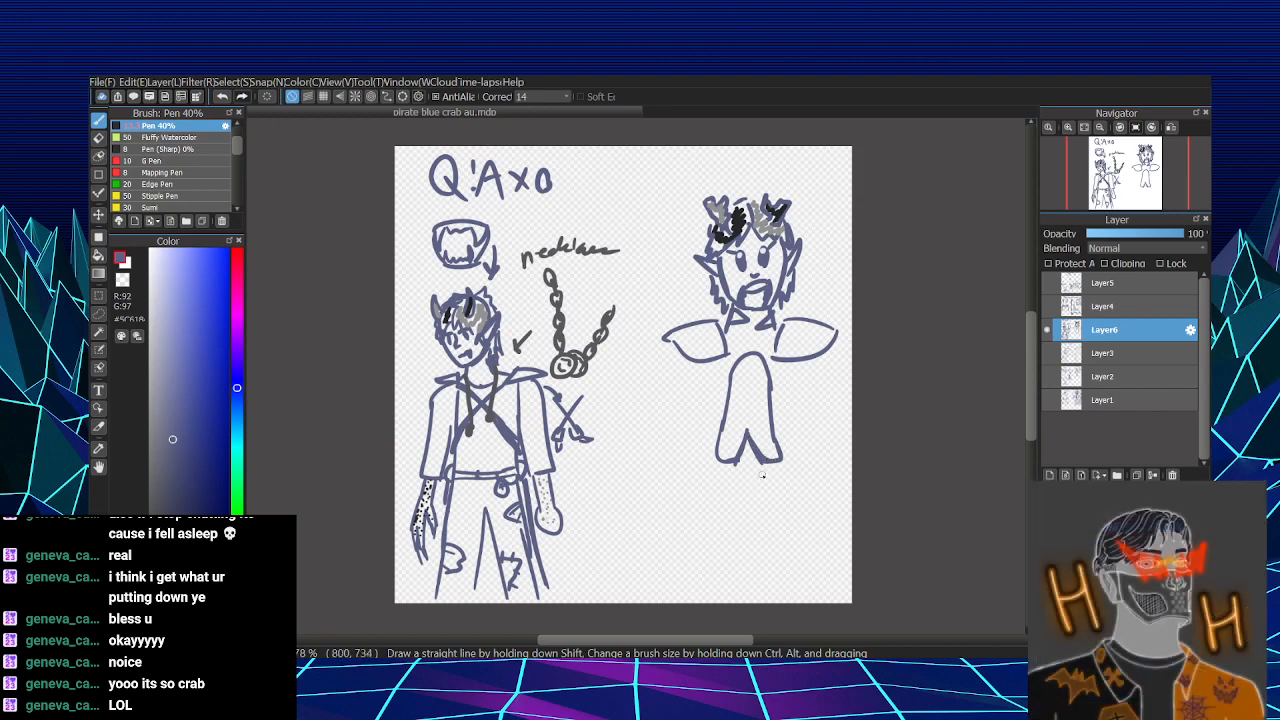
- Remove the leg notch and try redrawing the narrow body with a heavier side line and a straight hem
key("e")
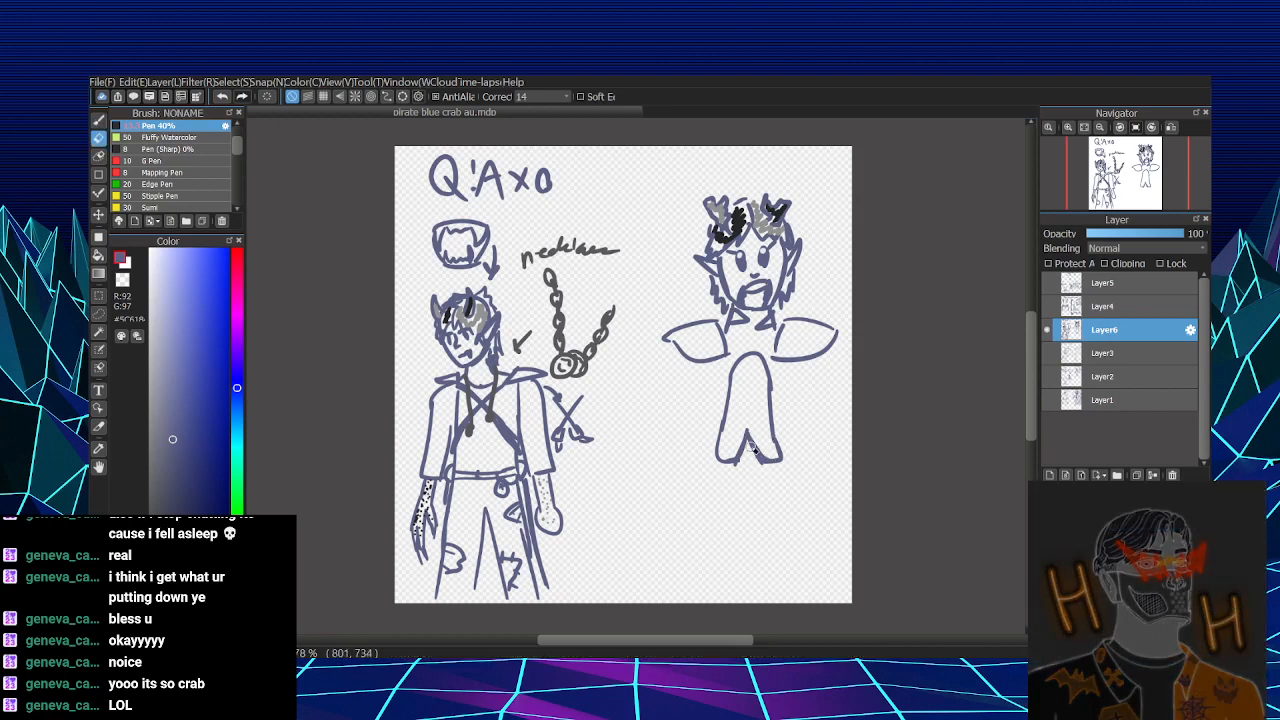
mouse_move(736, 462)
left_mouse_down()
mouse_move(751, 424)
mouse_move(754, 453)
mouse_move(762, 445)
mouse_move(762, 394)
mouse_move(776, 447)
left_mouse_up()
key("b")
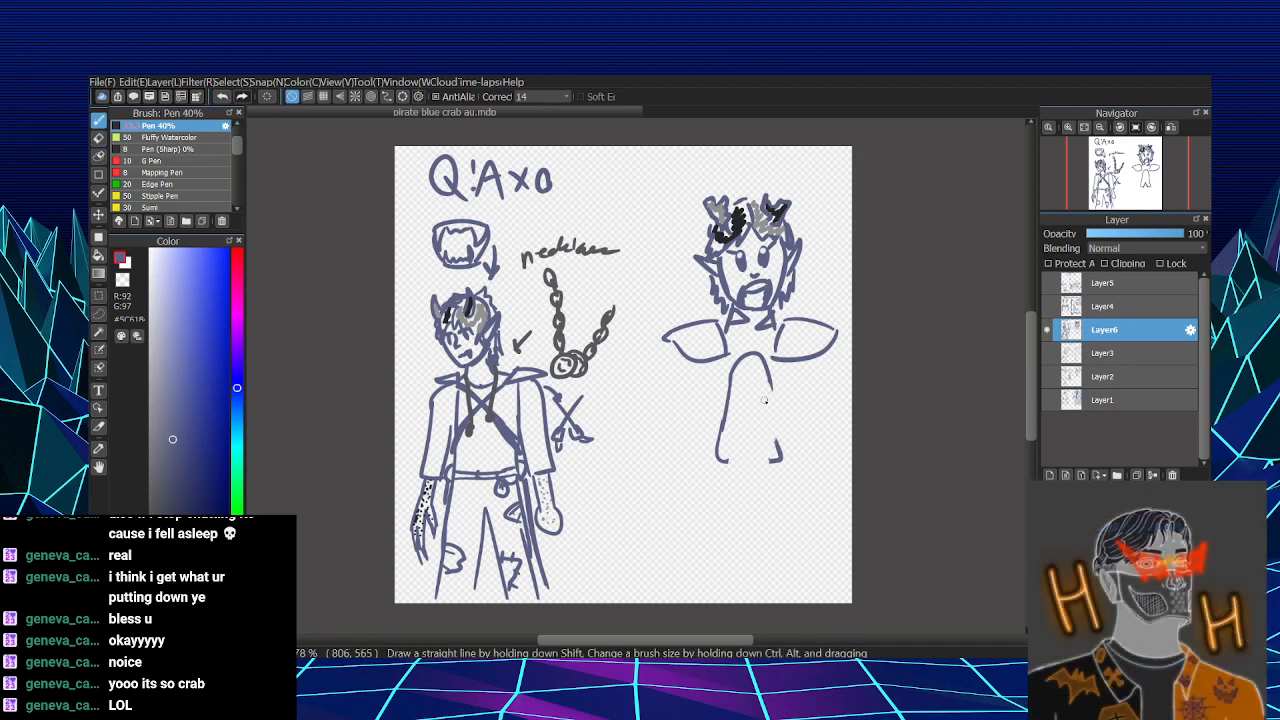
mouse_move(766, 375)
left_mouse_down()
mouse_move(776, 445)
mouse_move(770, 364)
mouse_move(777, 440)
mouse_move(761, 461)
mouse_move(725, 460)
mouse_move(808, 462)
left_mouse_up()
key("ctrl+z")
key("ctrl+z")
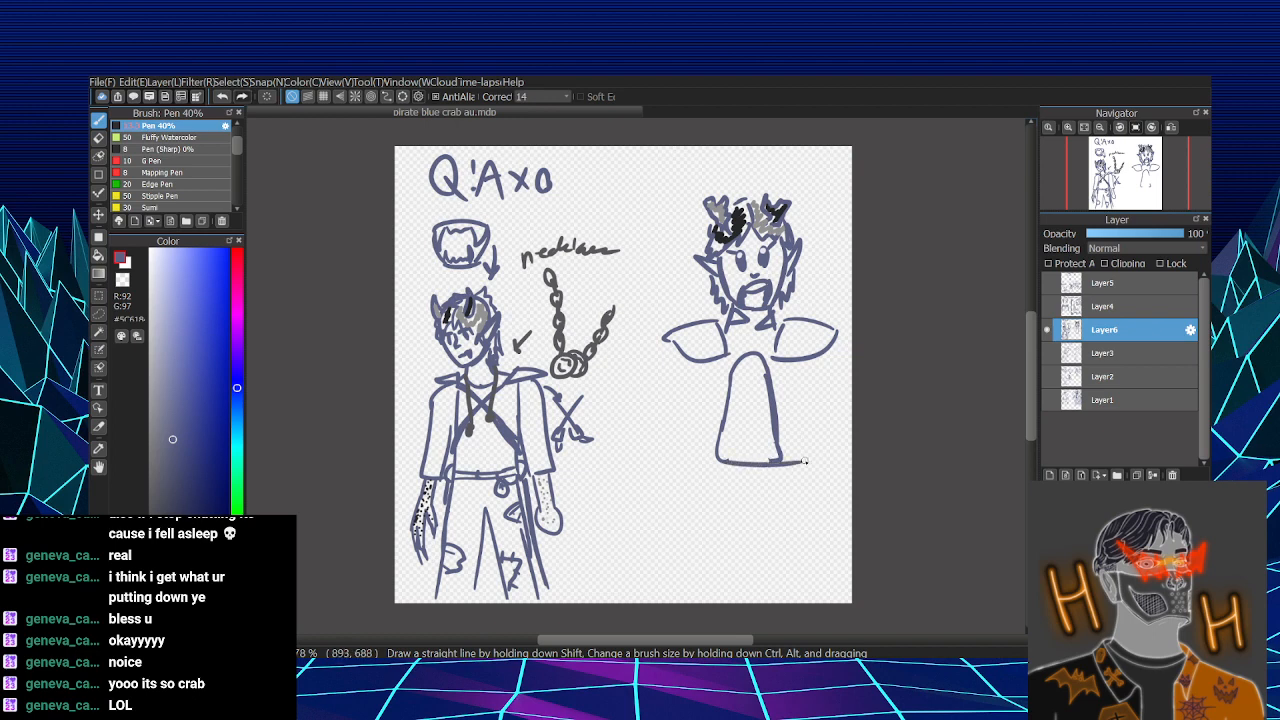
key("ctrl+z")
left_click_drag(717, 461, 790, 461)
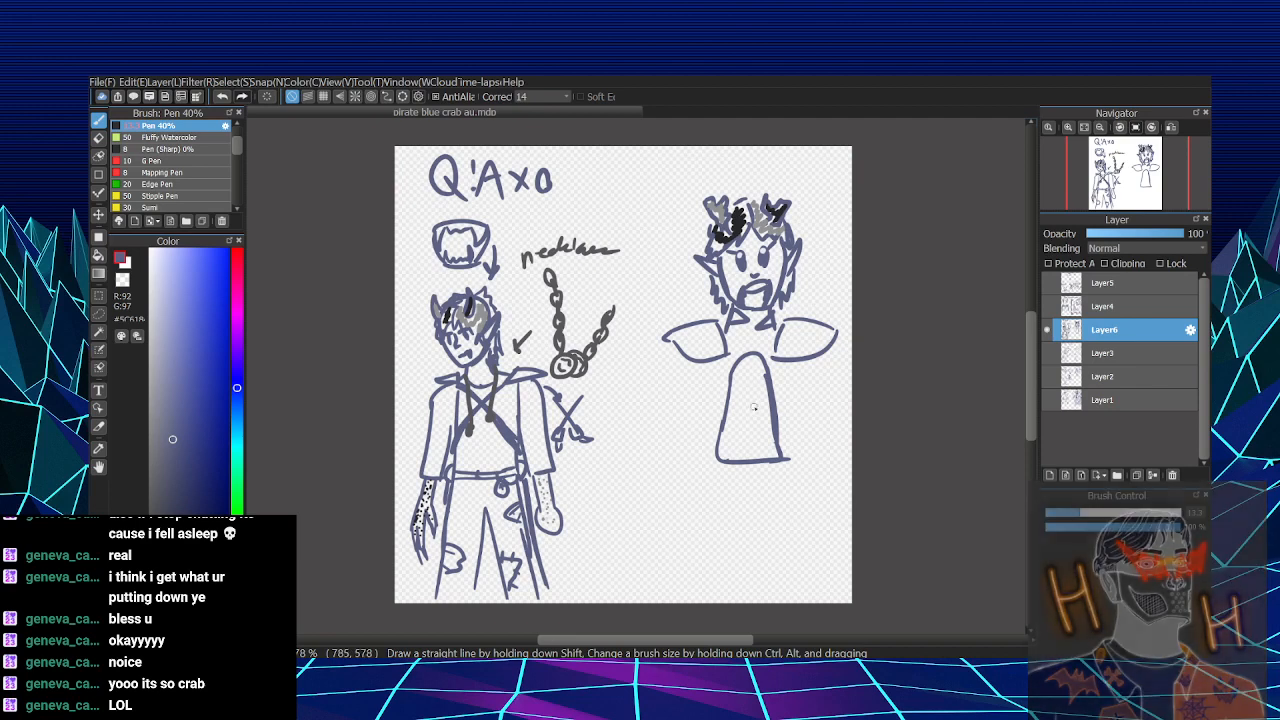
- Try a V-neck, centre line and horizontal bands inside the narrow body, and erase the whole body shape
mouse_move(739, 366)
left_mouse_down()
mouse_move(746, 408)
mouse_move(761, 369)
mouse_move(746, 408)
mouse_move(740, 370)
mouse_move(746, 413)
mouse_move(762, 368)
mouse_move(748, 460)
left_mouse_up()
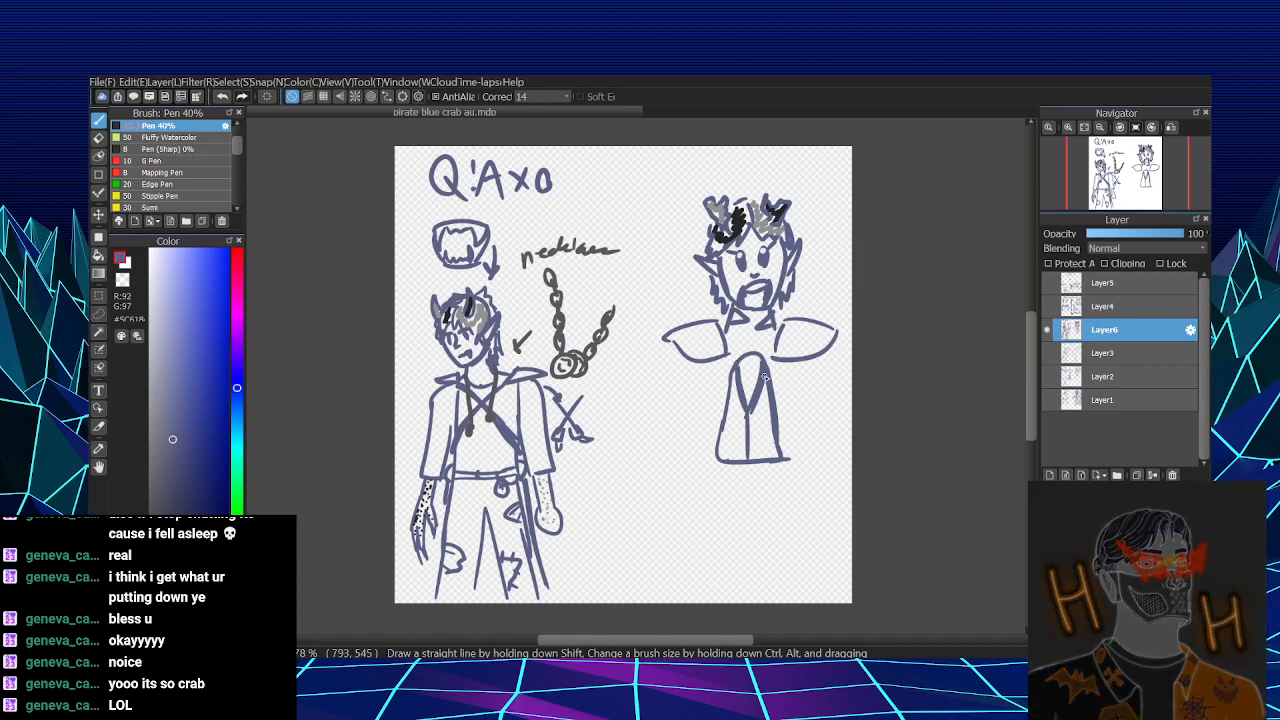
mouse_move(722, 423)
left_mouse_down()
mouse_move(769, 424)
mouse_move(751, 406)
mouse_move(725, 413)
mouse_move(775, 411)
mouse_move(728, 445)
mouse_move(719, 437)
mouse_move(780, 438)
left_mouse_up()
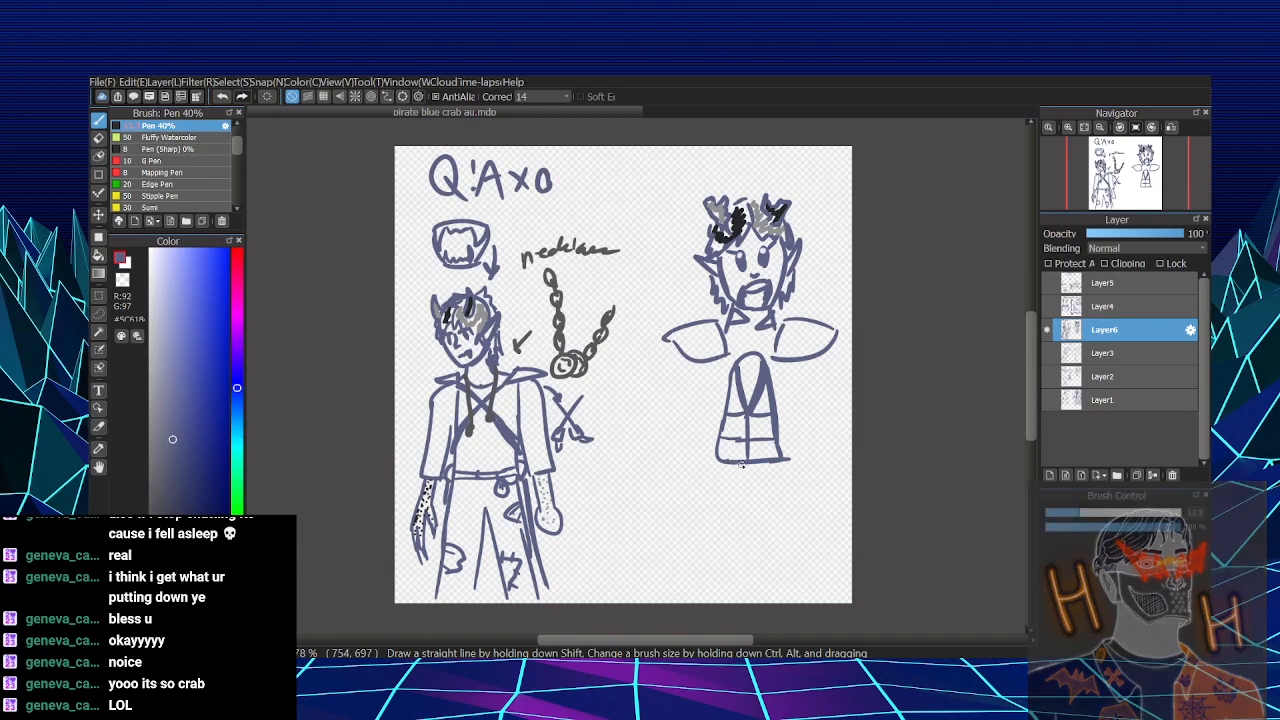
key("e")
left_click_drag(720, 465, 716, 452)
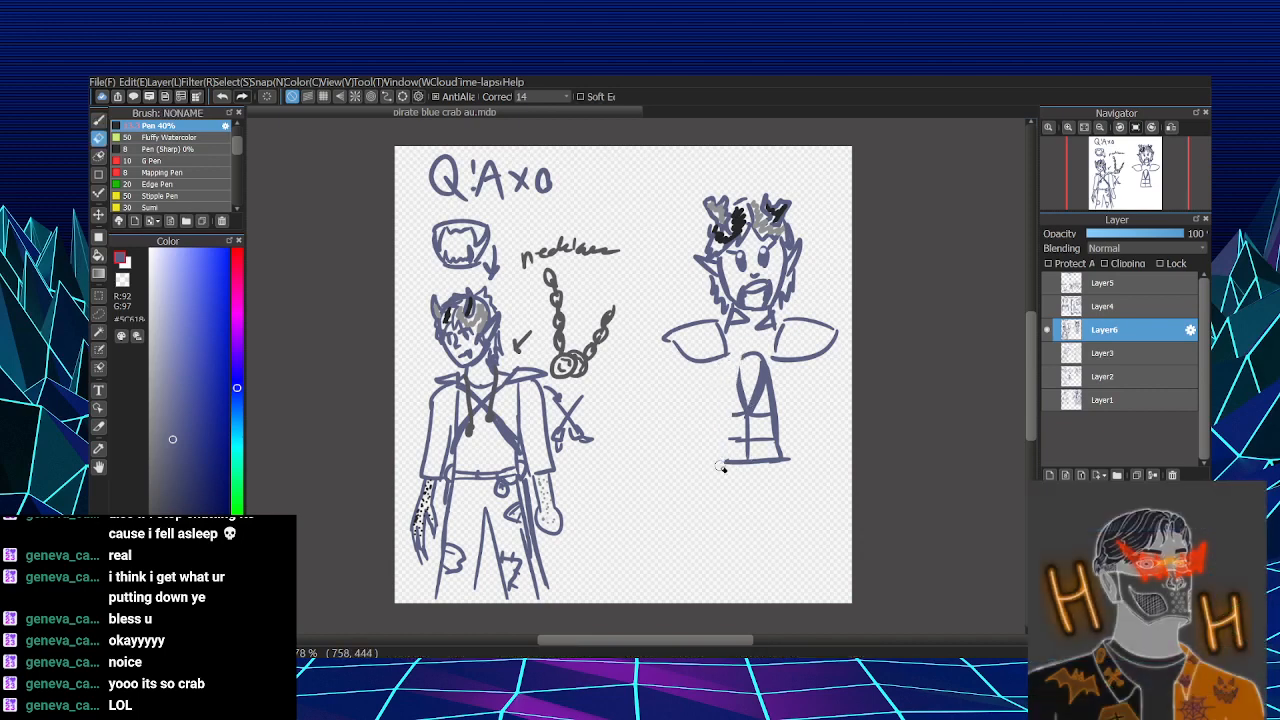
mouse_move(745, 356)
left_mouse_down()
mouse_move(750, 440)
mouse_move(764, 398)
mouse_move(774, 440)
mouse_move(776, 414)
left_mouse_up()
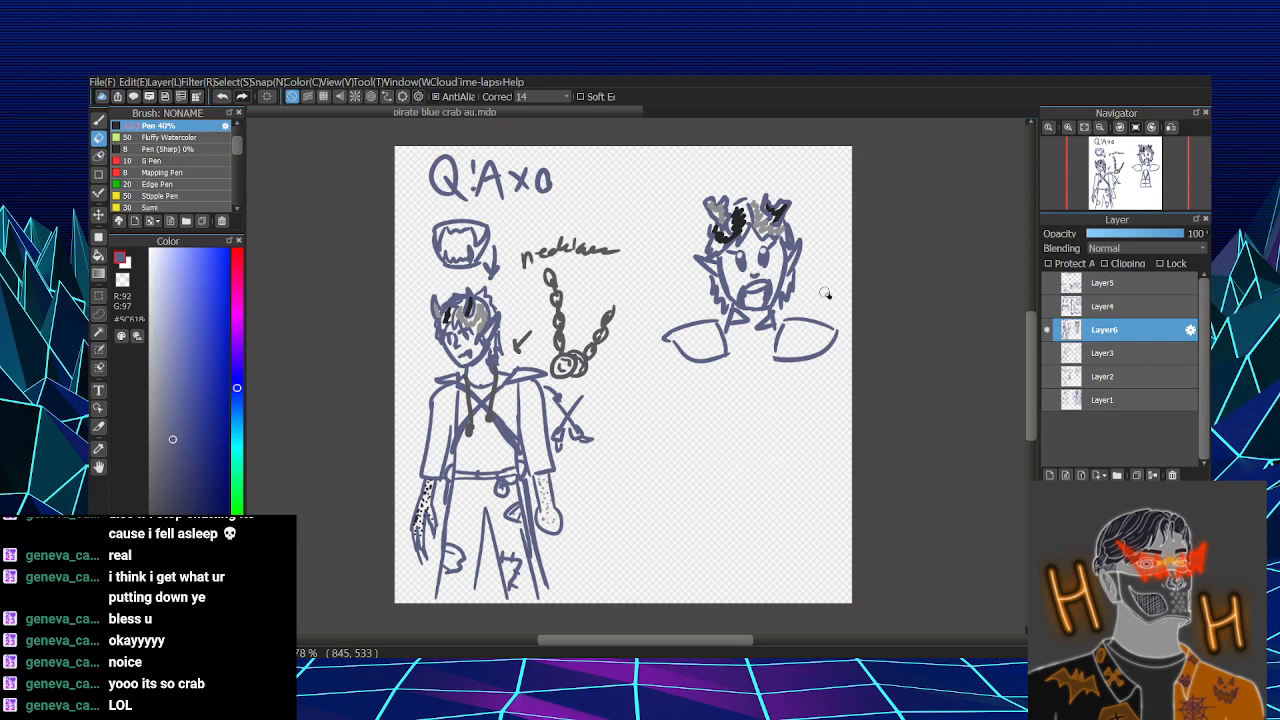
- Erase the second character's oval eyes and redraw them as stern eyes with flat upper lids
mouse_move(740, 256)
left_mouse_down()
mouse_move(729, 253)
mouse_move(748, 264)
mouse_move(739, 271)
left_mouse_up()
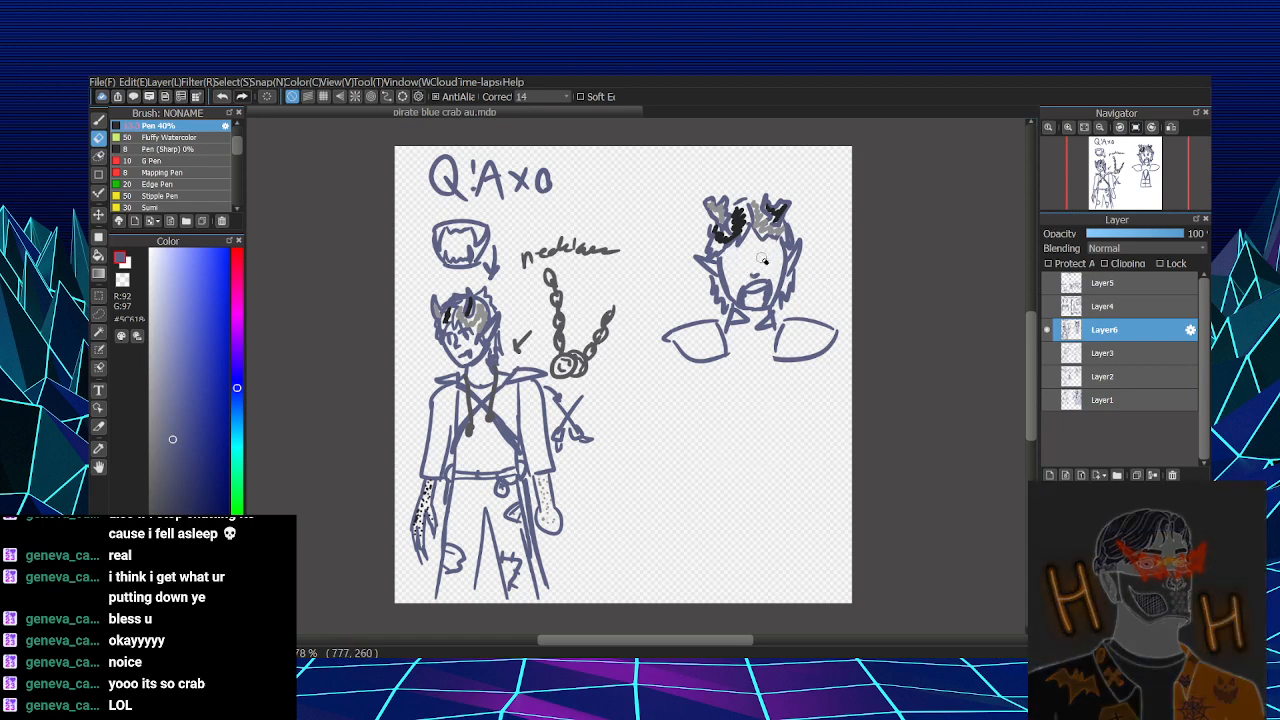
key("b")
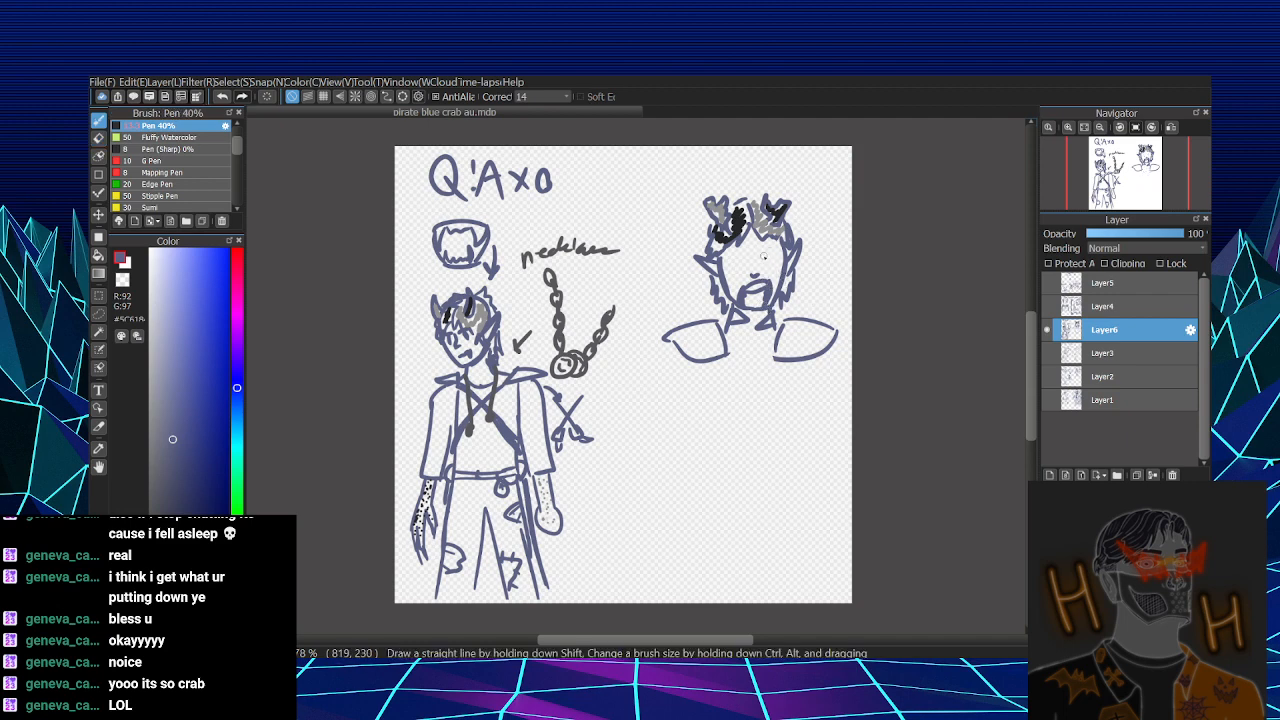
mouse_move(755, 252)
left_mouse_down()
mouse_move(779, 249)
mouse_move(724, 257)
mouse_move(743, 250)
mouse_move(743, 271)
mouse_move(746, 256)
mouse_move(769, 257)
mouse_move(744, 264)
left_mouse_up()
key("ctrl+z")
key("ctrl+z")
key("ctrl+z")
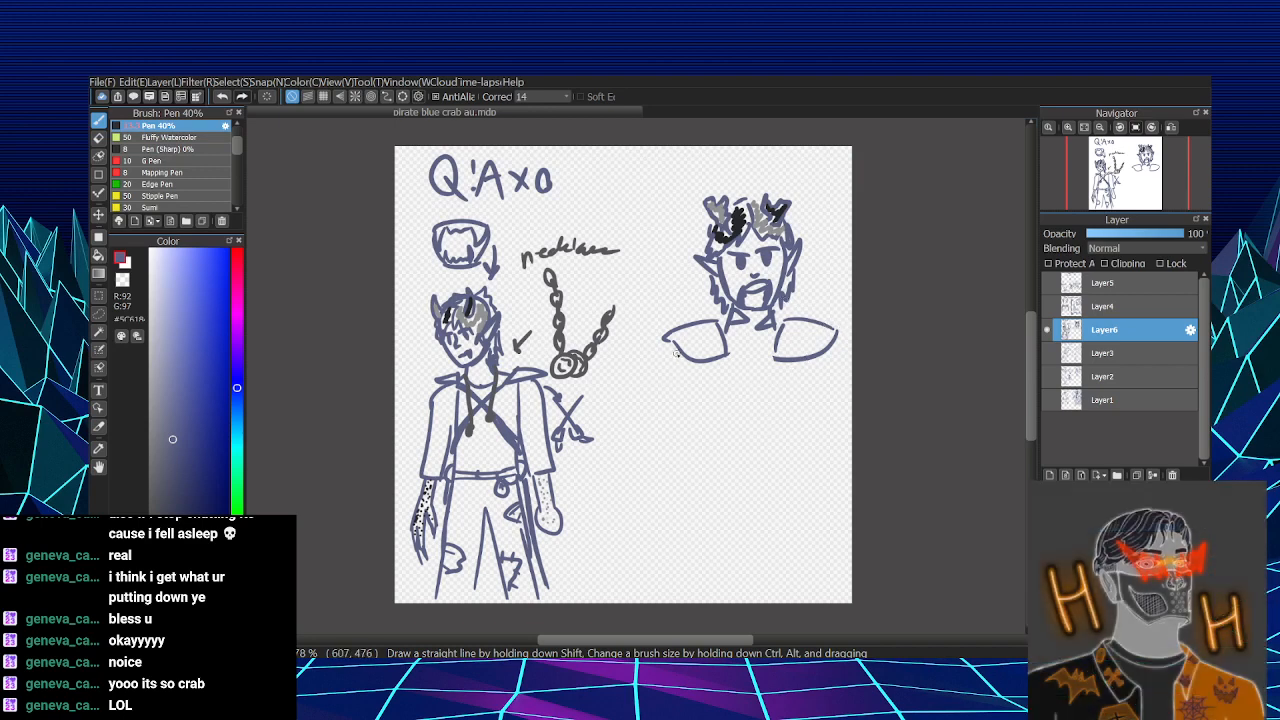
- Draw two long, wide sleeves hanging from the shoulder pieces of the second character
left_click_drag(672, 352, 662, 414)
left_click_drag(838, 348, 838, 410)
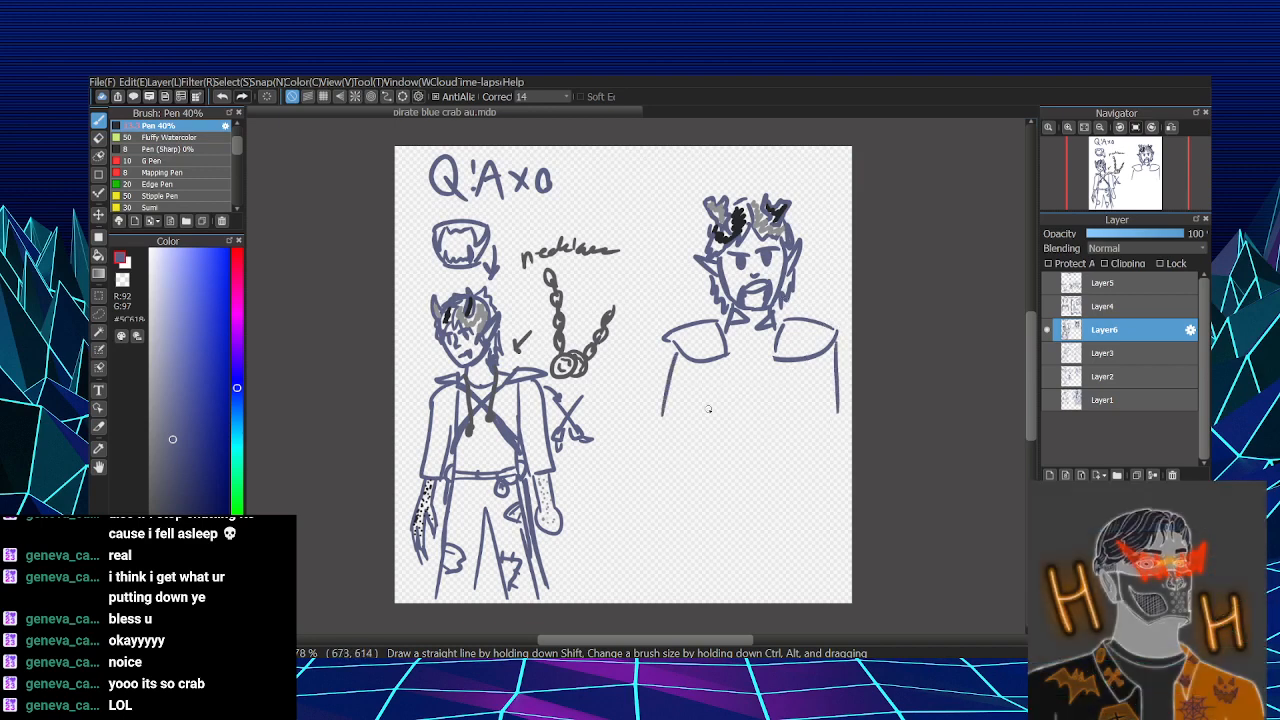
mouse_move(697, 378)
left_mouse_down()
mouse_move(691, 467)
mouse_move(660, 396)
left_mouse_up()
mouse_move(808, 376)
left_mouse_down()
mouse_move(831, 452)
mouse_move(835, 387)
mouse_move(822, 457)
mouse_move(831, 379)
mouse_move(826, 458)
left_mouse_up()
key("ctrl+z")
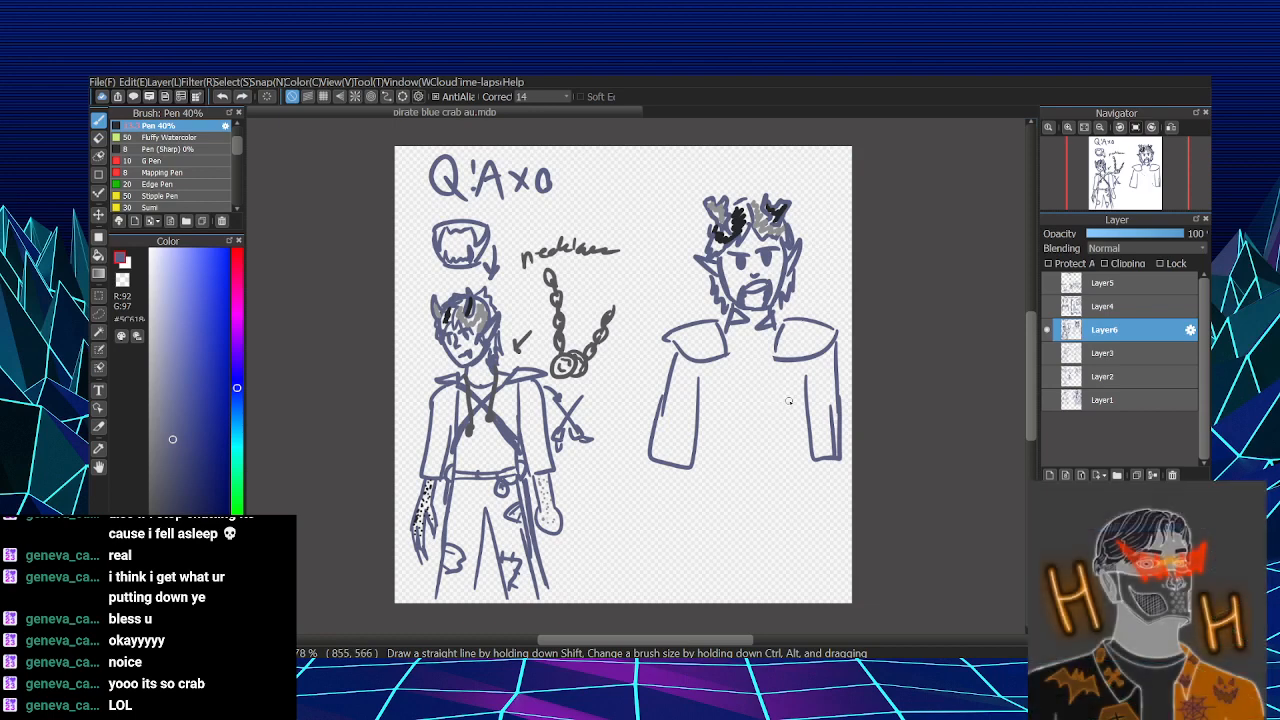
- Draw two thick straps crossing in an X over the second character's chest, running from shoulders to waist
left_click_drag(730, 368, 778, 440)
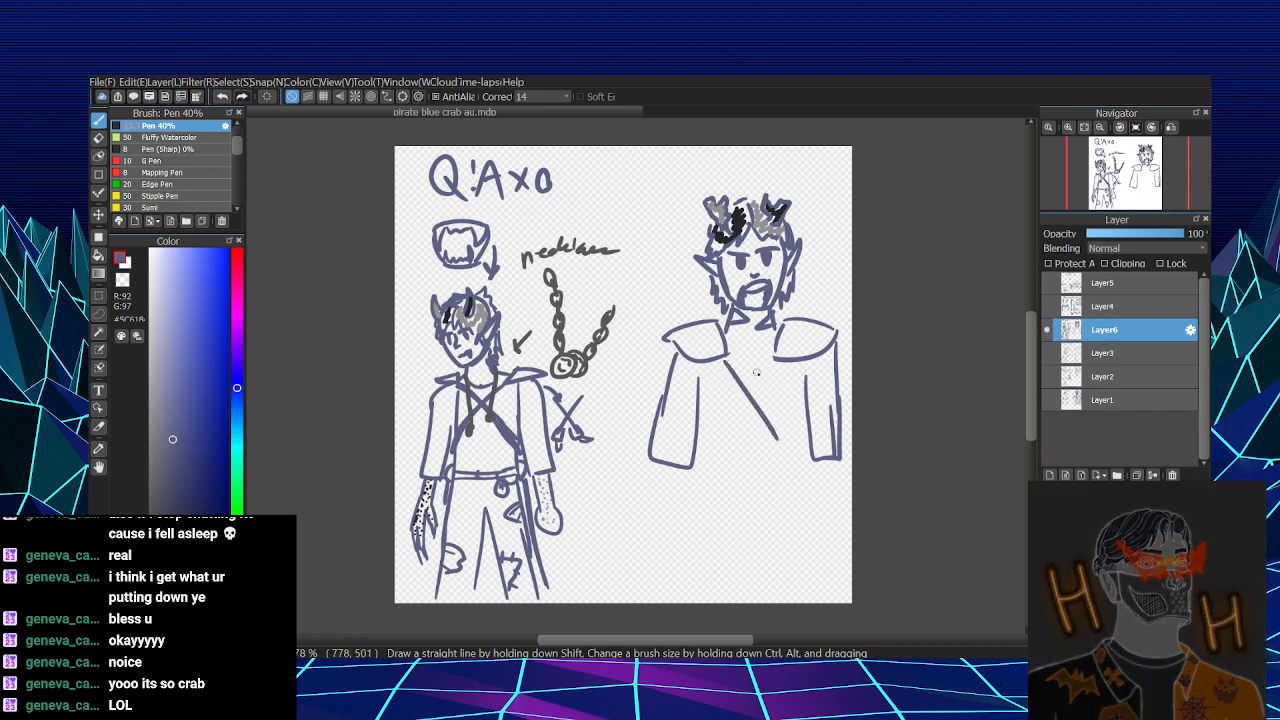
left_click_drag(772, 362, 716, 435)
left_click_drag(776, 361, 698, 460)
left_click_drag(731, 362, 794, 466)
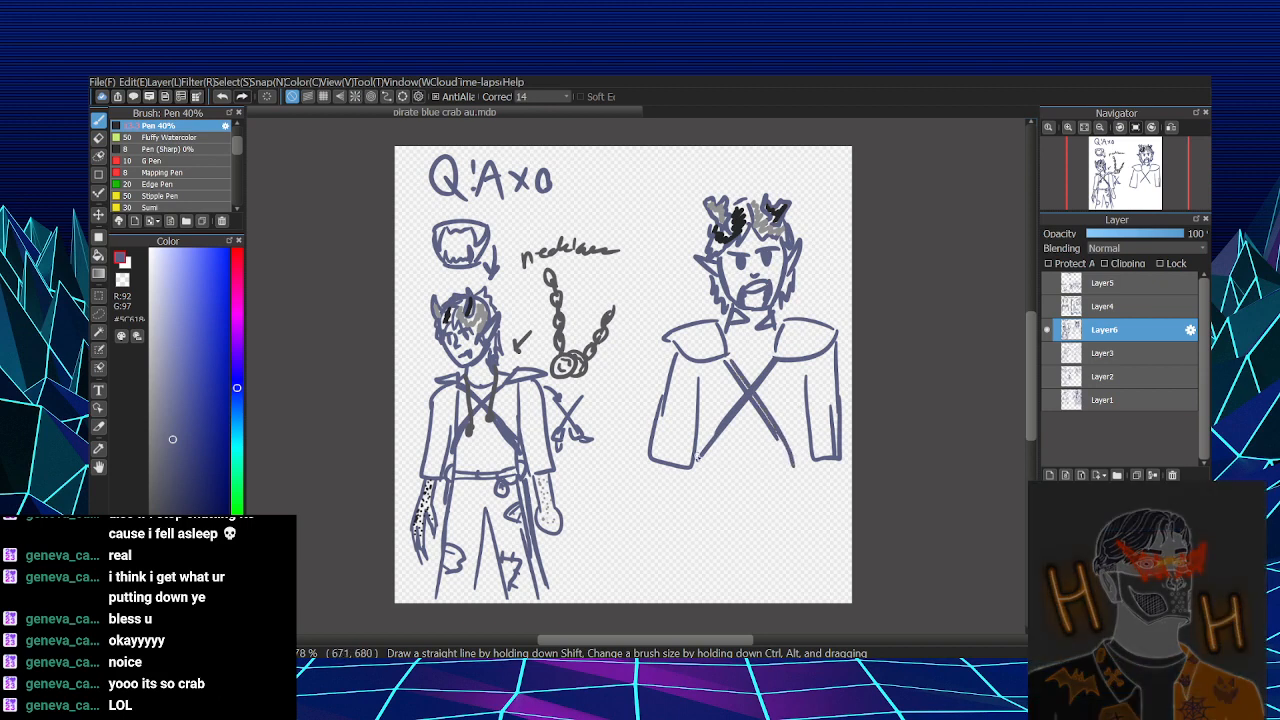
mouse_move(699, 455)
left_mouse_down()
mouse_move(690, 484)
mouse_move(704, 452)
left_mouse_up()
key("ctrl+z")
- Add small hilt shapes with lines running down at both hips, and draw a segmented belt between them
mouse_move(800, 460)
left_mouse_down()
mouse_move(796, 484)
mouse_move(811, 447)
mouse_move(801, 458)
mouse_move(822, 600)
left_mouse_up()
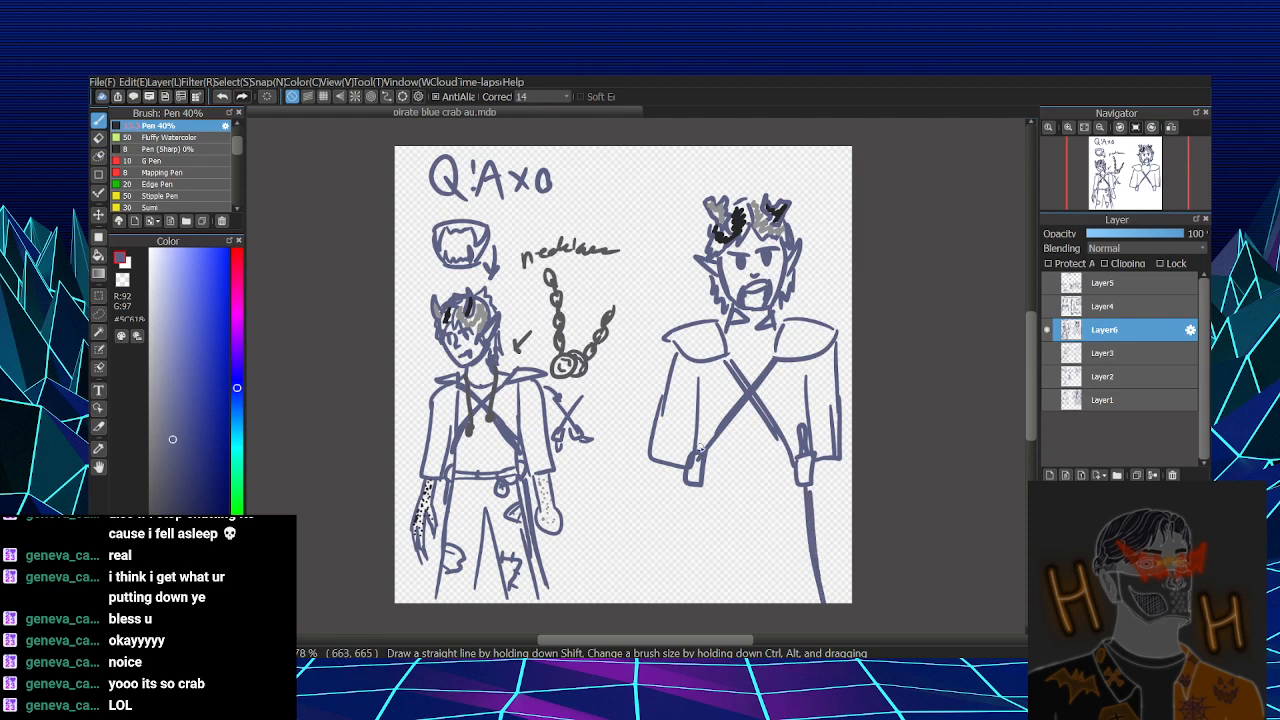
left_click_drag(693, 485, 692, 506)
mouse_move(705, 472)
left_mouse_down()
mouse_move(797, 470)
mouse_move(792, 490)
mouse_move(737, 491)
left_mouse_up()
left_click_drag(770, 474, 770, 490)
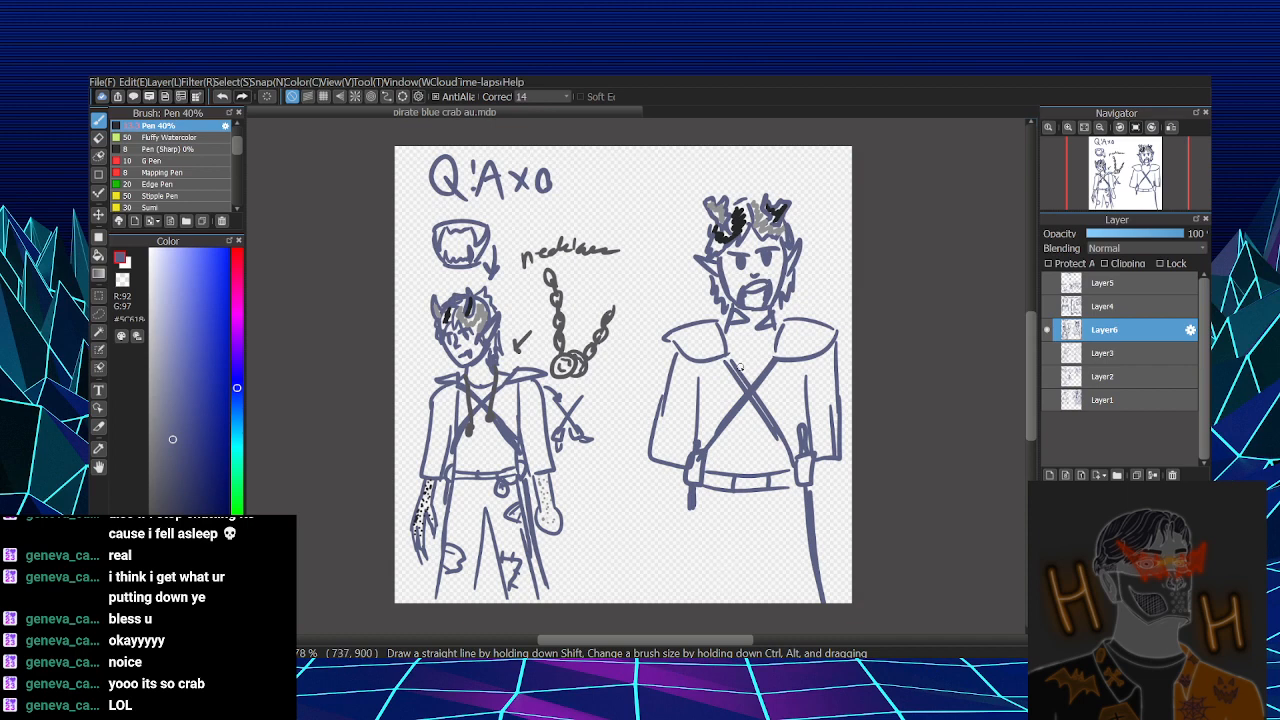
- Replace the second character's crossed chest straps with a neckline and a curved line across the chest joined to both sides
key("e")
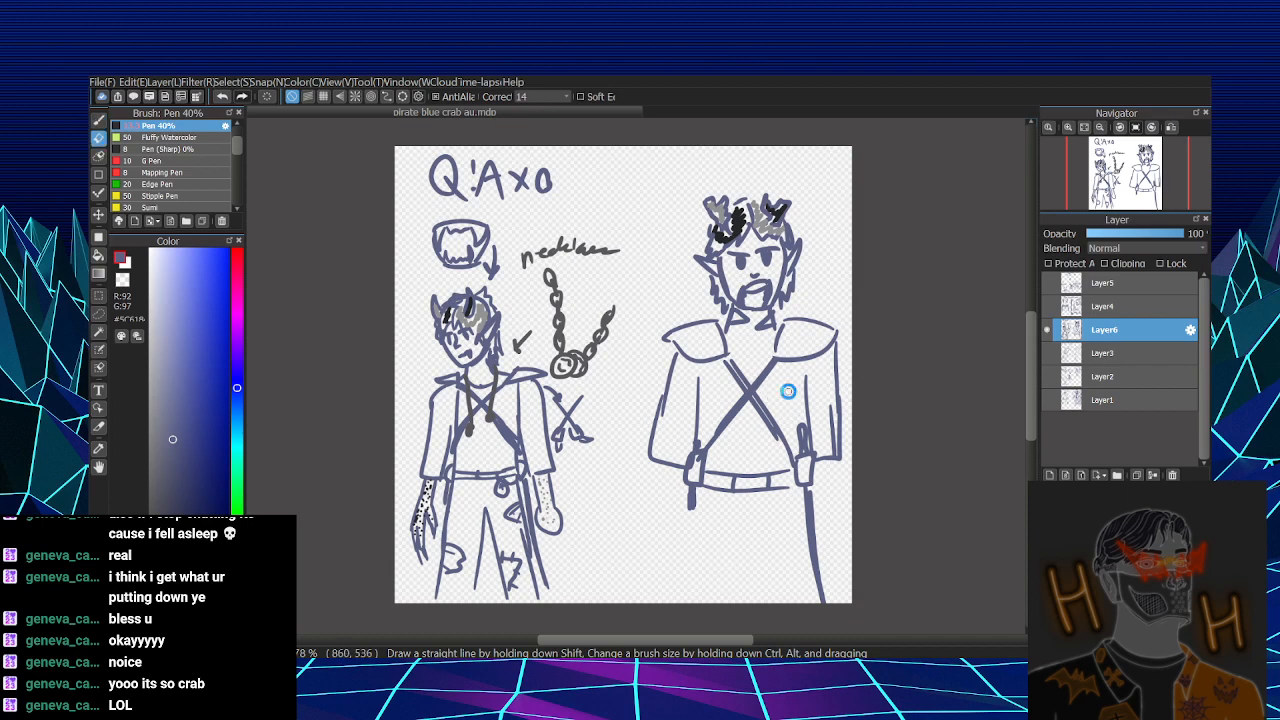
mouse_move(788, 391)
left_mouse_down()
mouse_move(732, 359)
mouse_move(719, 445)
mouse_move(749, 375)
mouse_move(768, 431)
mouse_move(757, 428)
mouse_move(773, 362)
mouse_move(762, 374)
mouse_move(781, 455)
mouse_move(746, 393)
mouse_move(777, 368)
left_mouse_up()
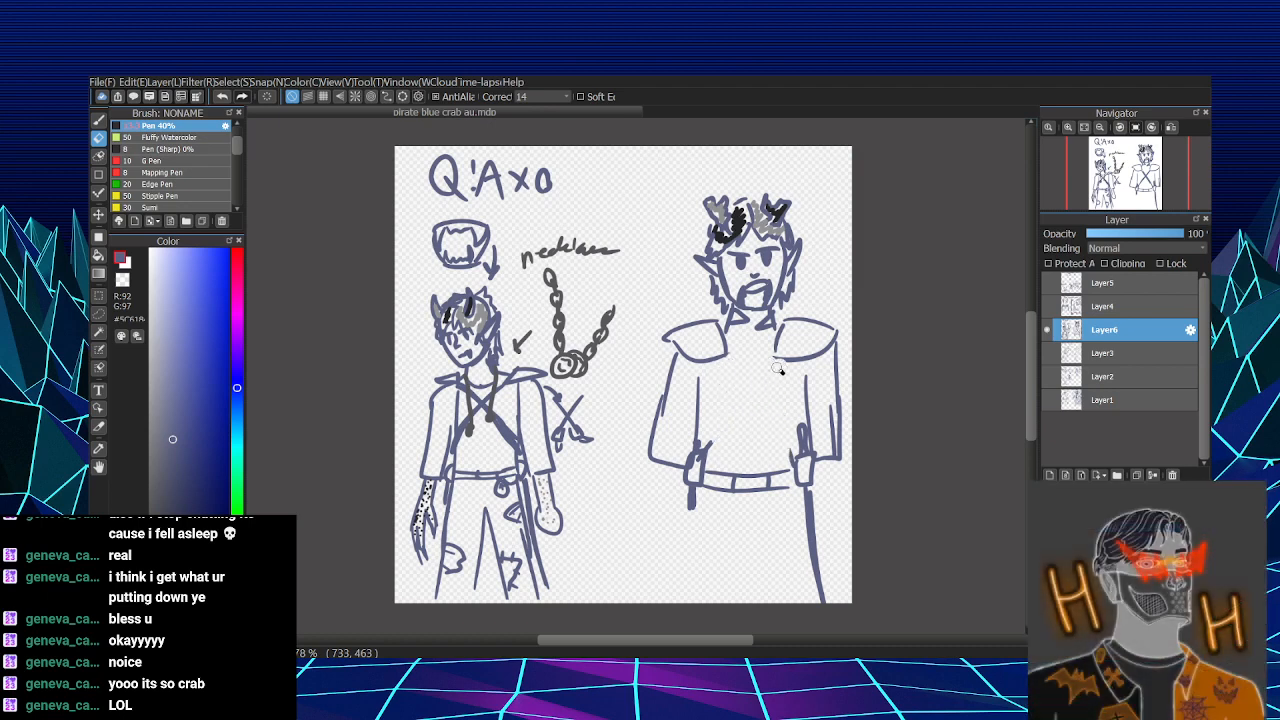
key("b")
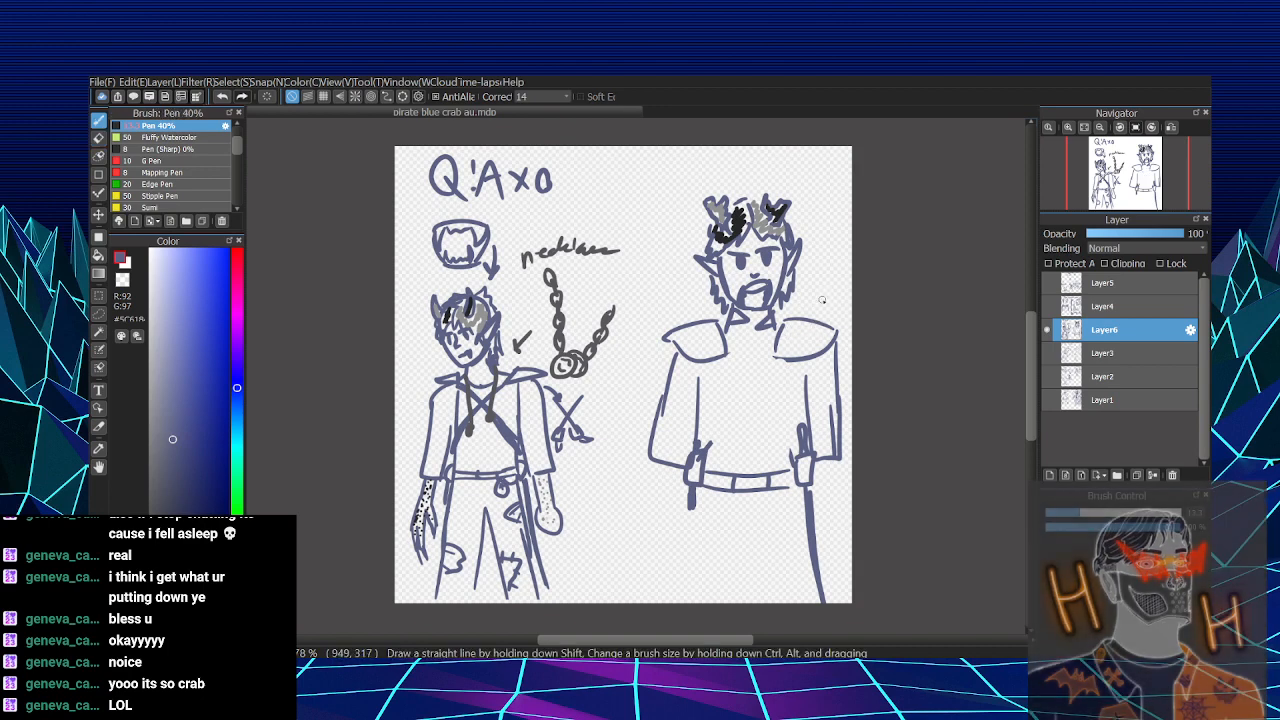
left_click_drag(726, 342, 771, 351)
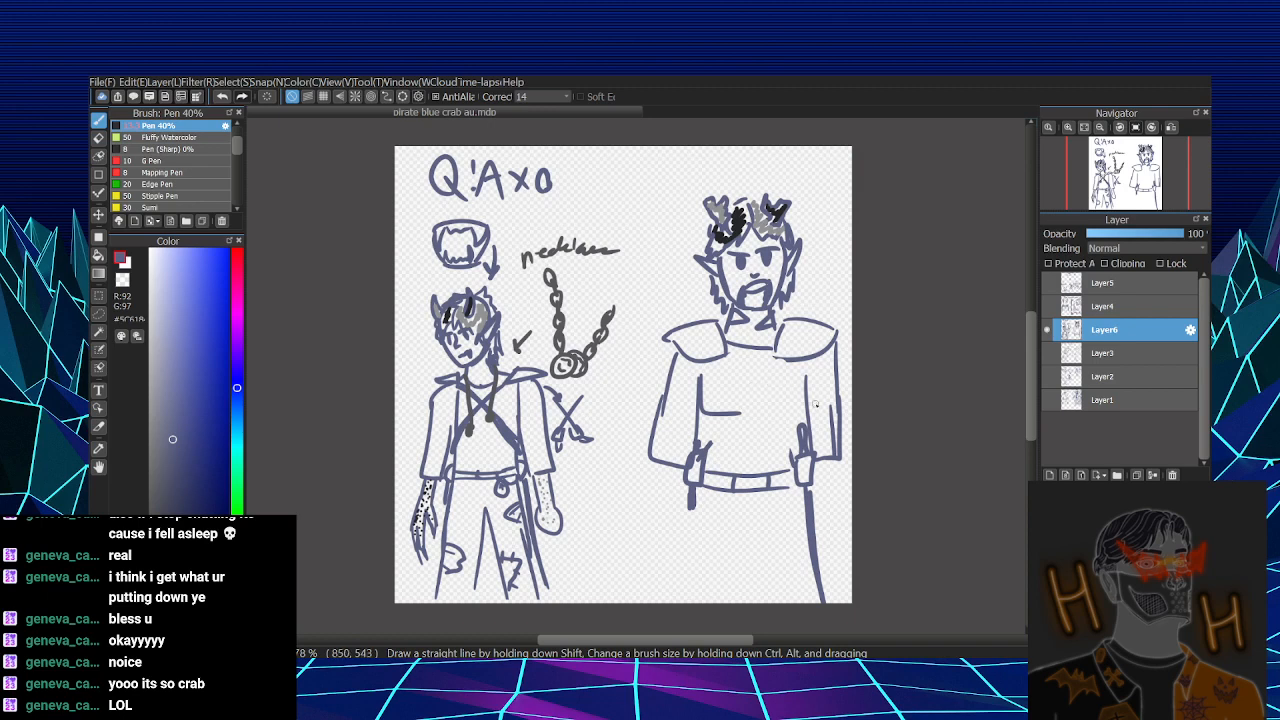
key("ctrl+z")
mouse_move(698, 376)
left_mouse_down()
mouse_move(698, 398)
mouse_move(803, 394)
mouse_move(778, 410)
mouse_move(803, 395)
mouse_move(797, 404)
left_mouse_up()
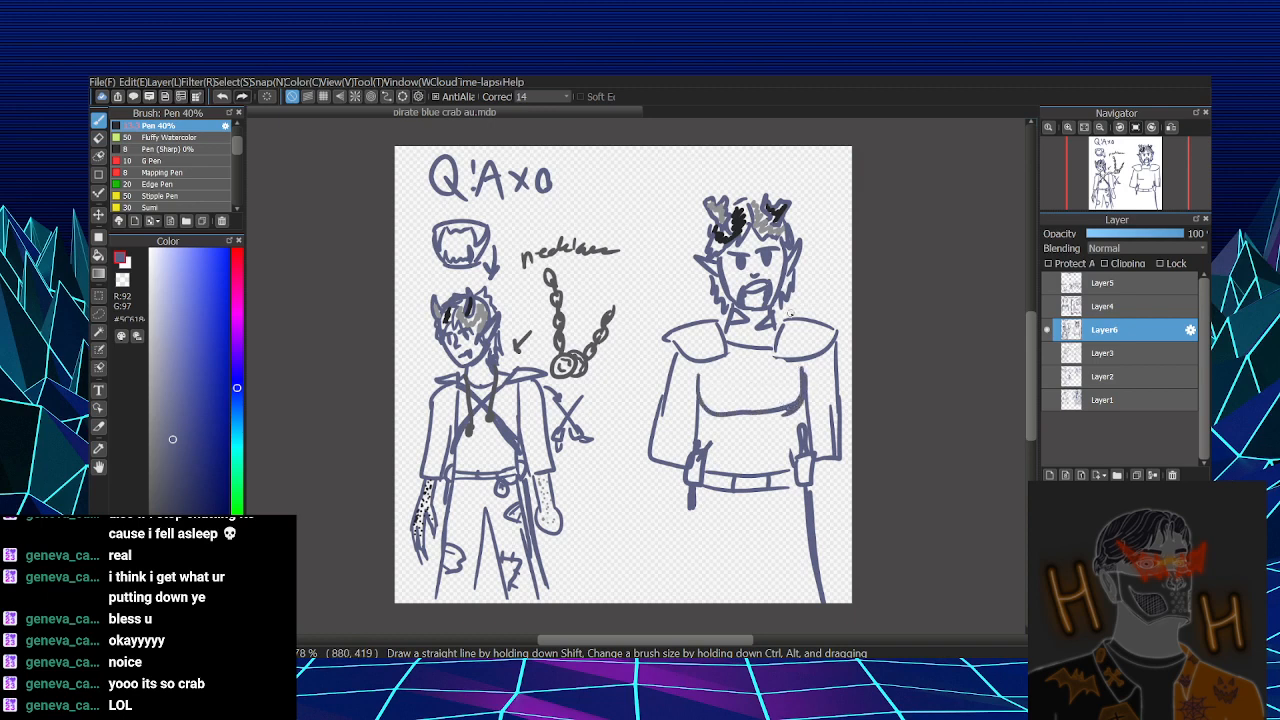
left_click_drag(702, 364, 703, 396)
left_click_drag(792, 371, 801, 388)
- Erase both wide sleeves of the second character, leaving the shoulder pieces and torso in place
key("e")
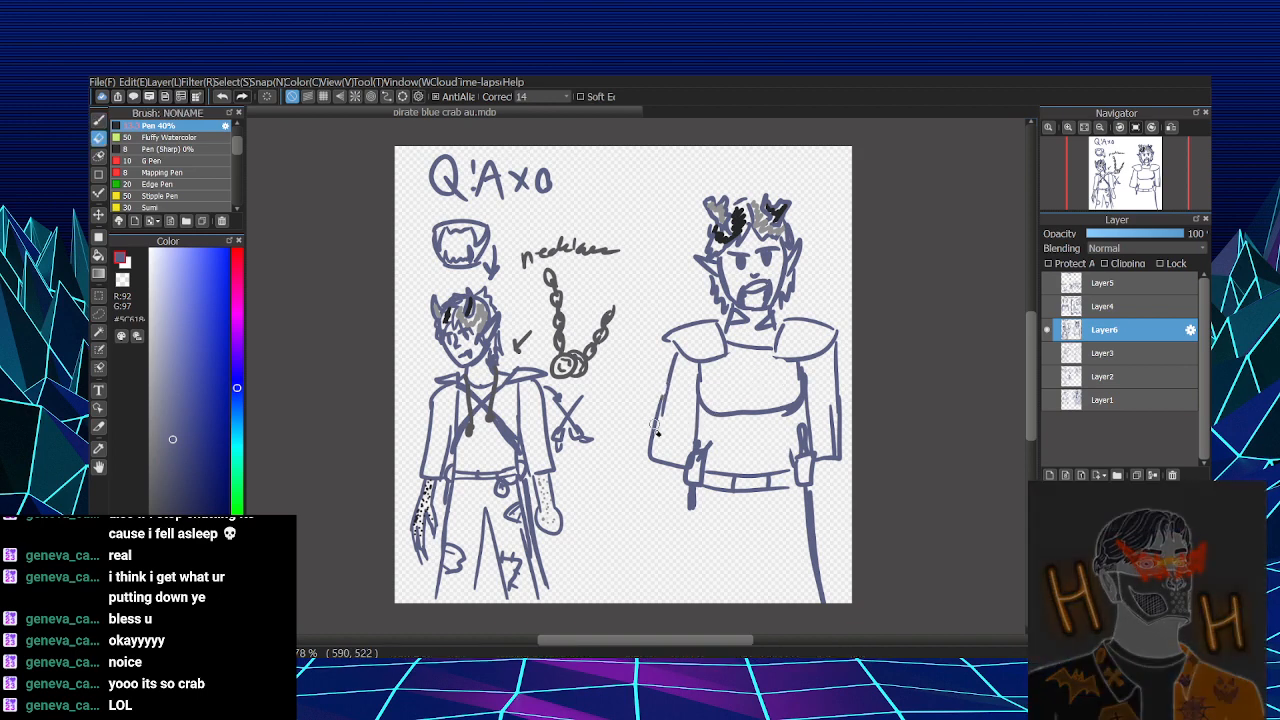
left_click_drag(655, 430, 673, 355)
left_click_drag(662, 468, 683, 460)
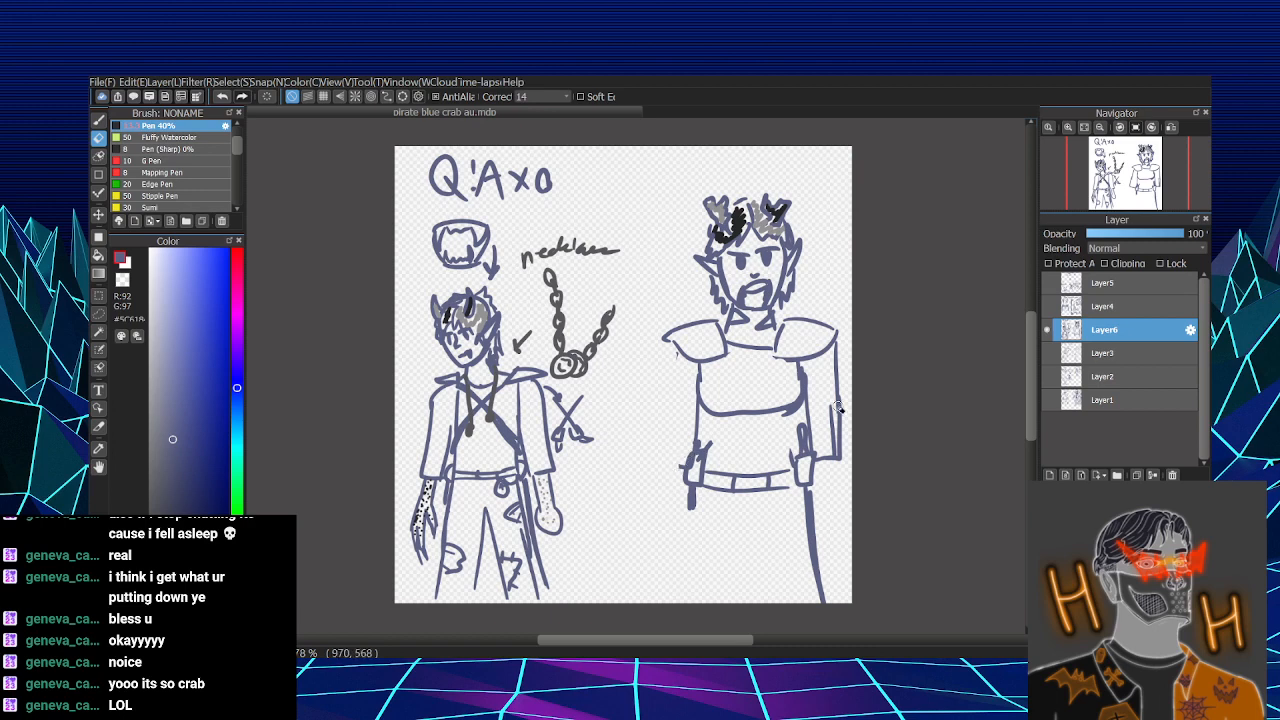
mouse_move(825, 459)
left_mouse_down()
mouse_move(830, 468)
mouse_move(840, 345)
left_mouse_up()
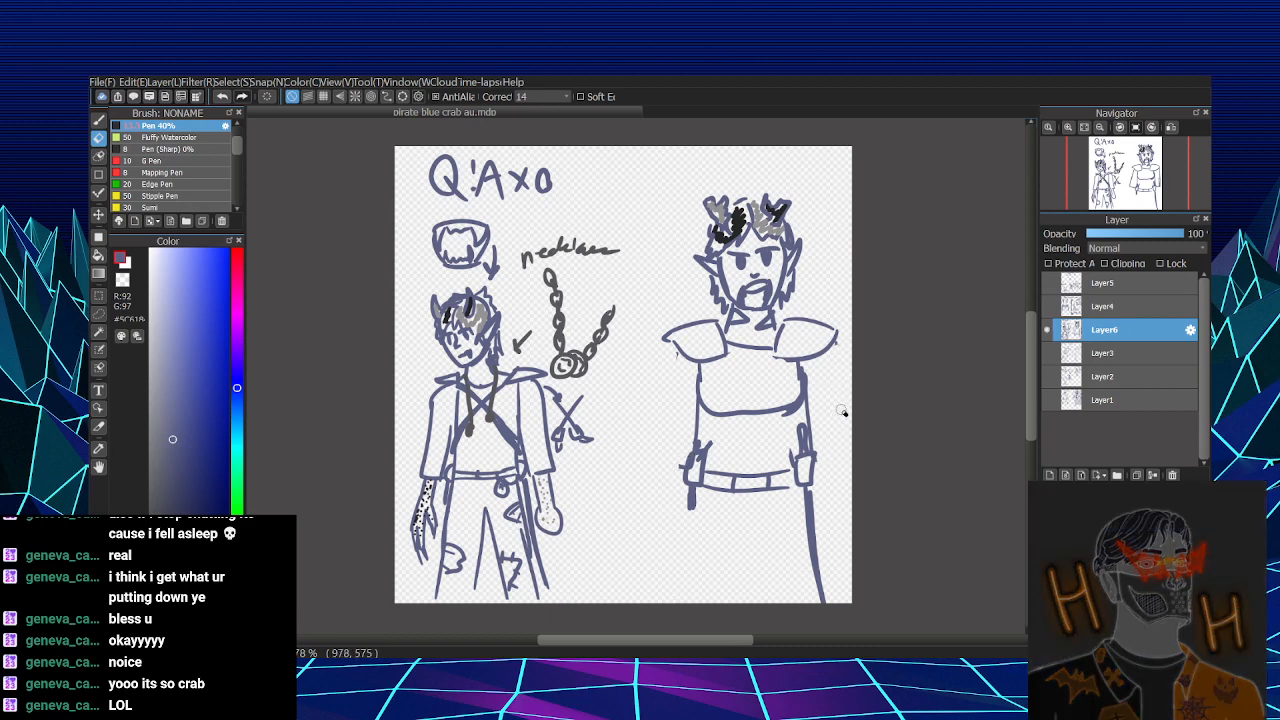
- Draw a smaller curved belly section between the second character's chest curve and belt
key("b")
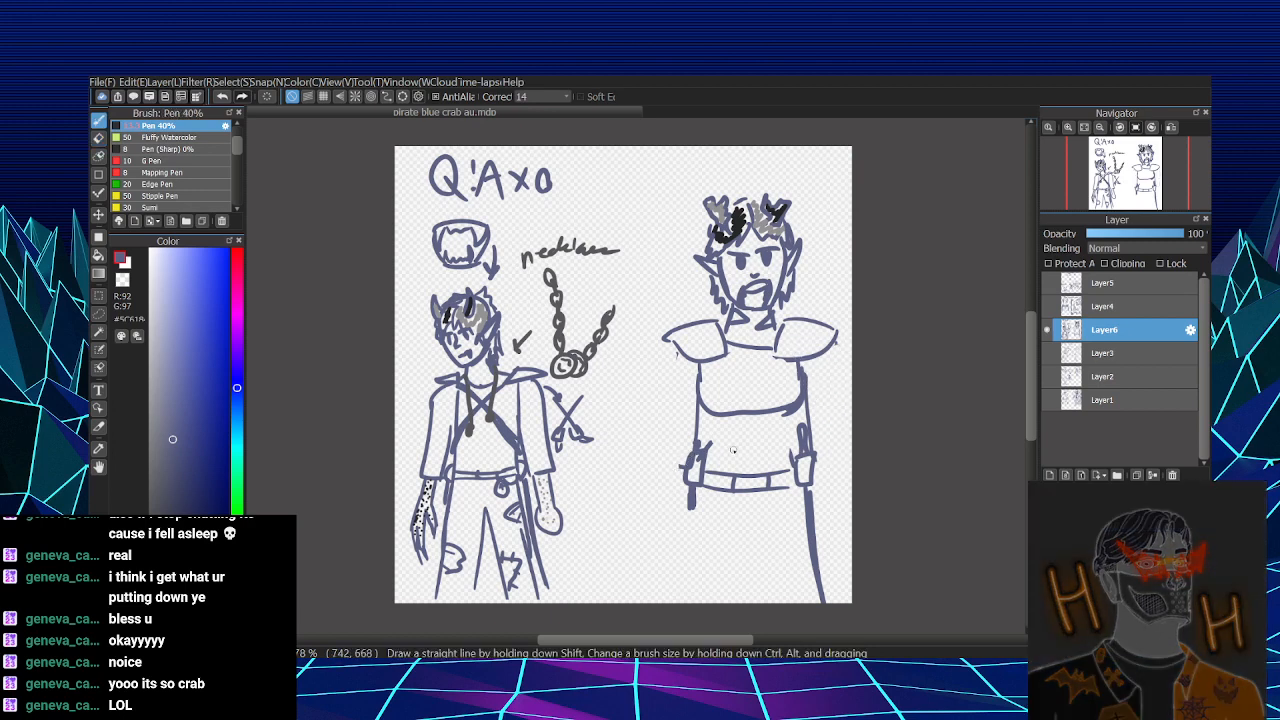
left_click_drag(712, 419, 702, 449)
key("ctrl+z")
left_click_drag(786, 414, 797, 438)
left_click_drag(710, 432, 790, 437)
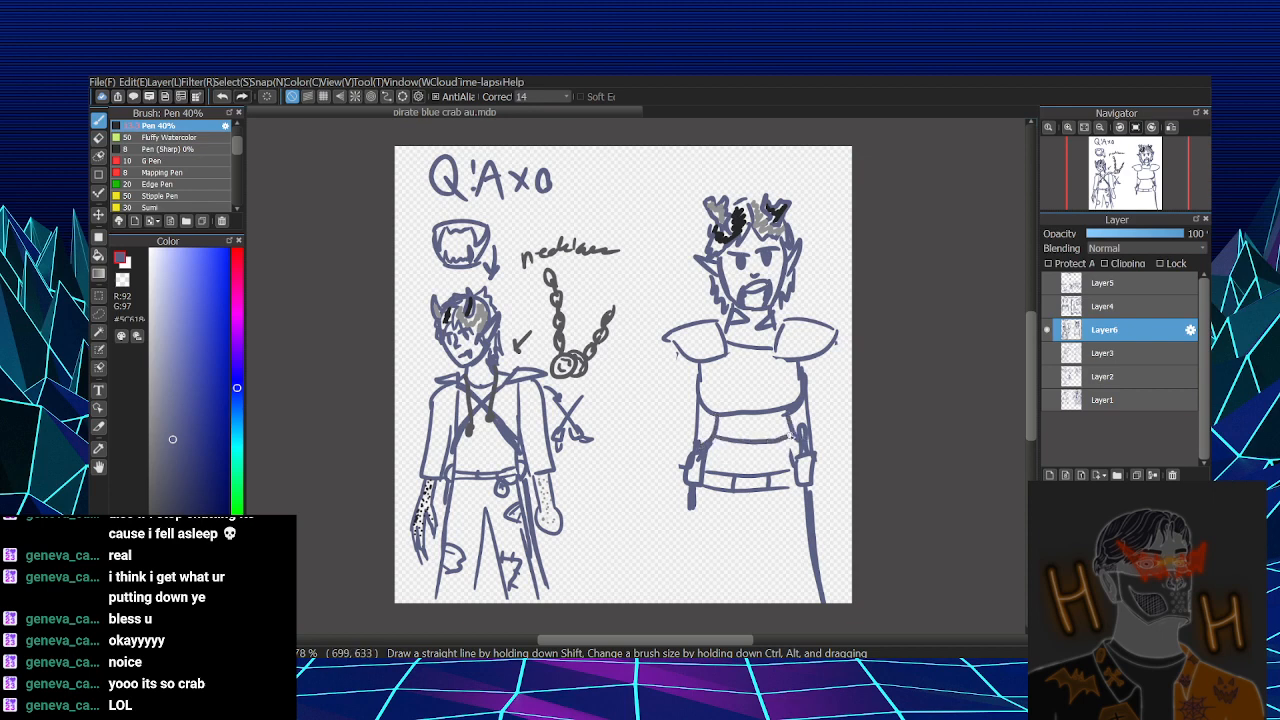
key("ctrl+z")
mouse_move(712, 438)
left_mouse_down()
mouse_move(766, 449)
mouse_move(735, 447)
left_mouse_up()
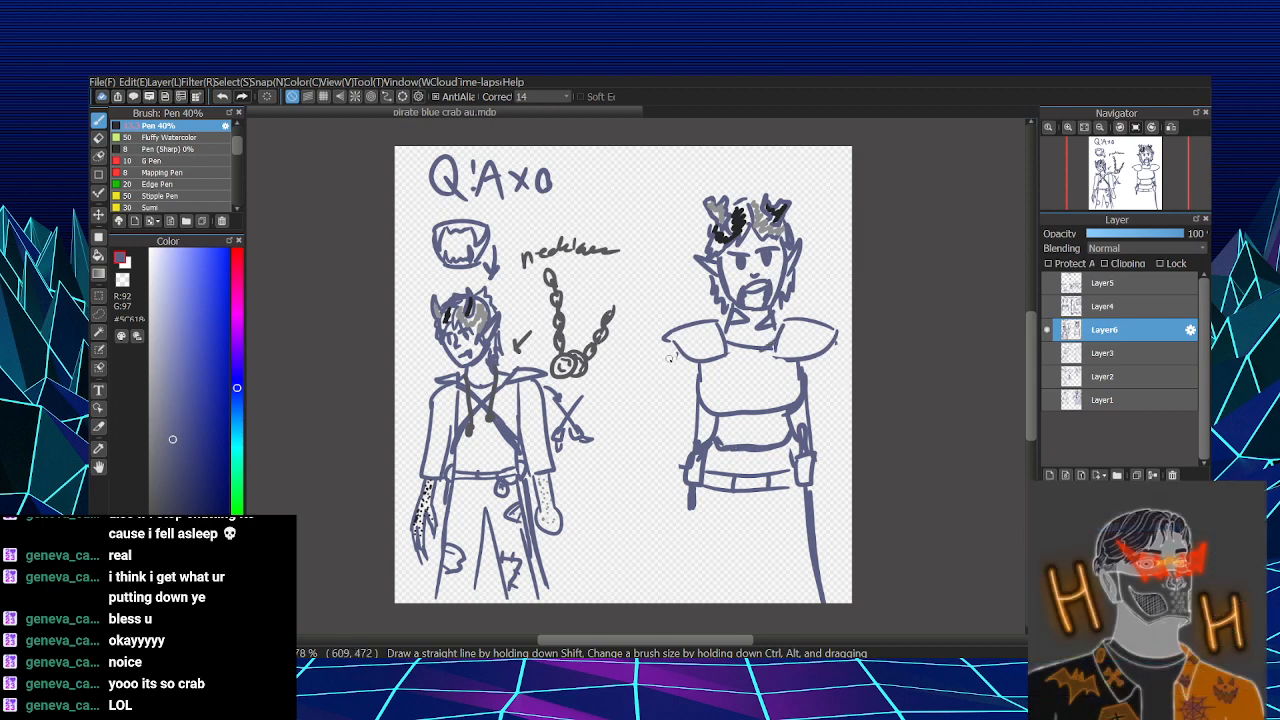
- Draw two long arms hanging from the second character's shoulder pieces, each ending in a rounded hand at thigh height
left_click_drag(669, 340, 660, 405)
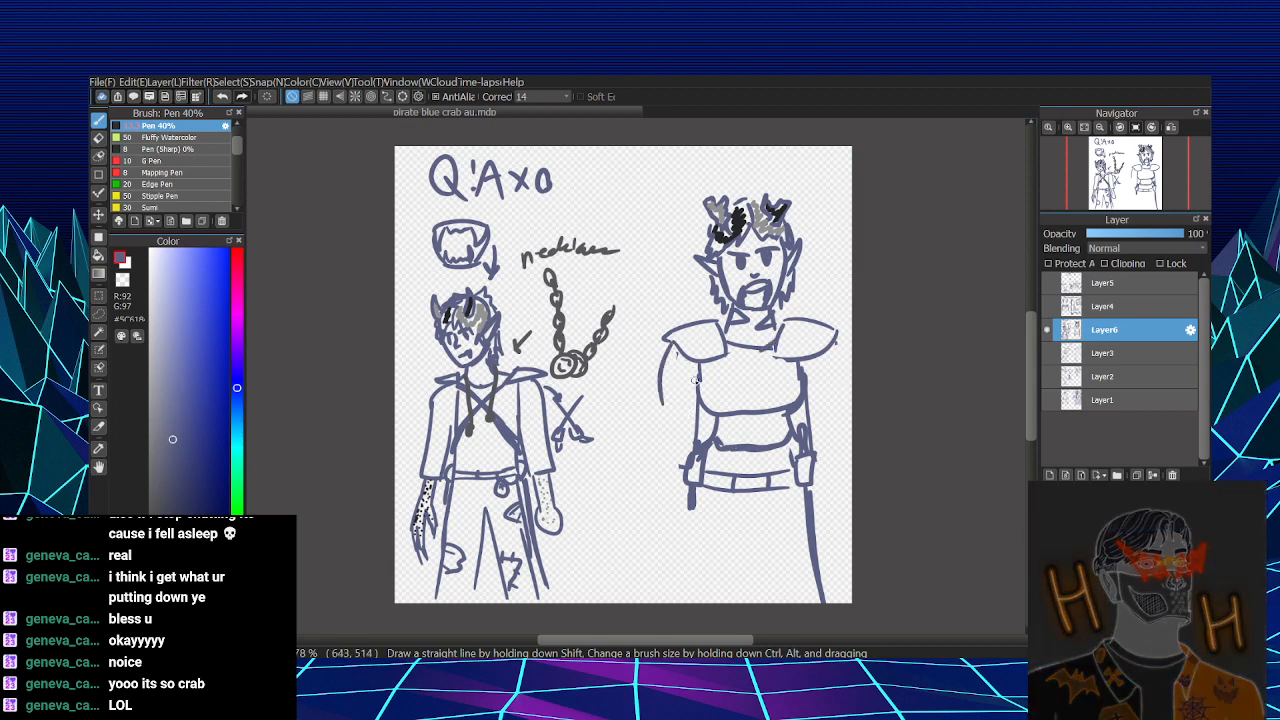
mouse_move(661, 398)
left_mouse_down()
mouse_move(655, 492)
mouse_move(668, 500)
mouse_move(642, 526)
mouse_move(676, 535)
left_mouse_up()
key("ctrl+z")
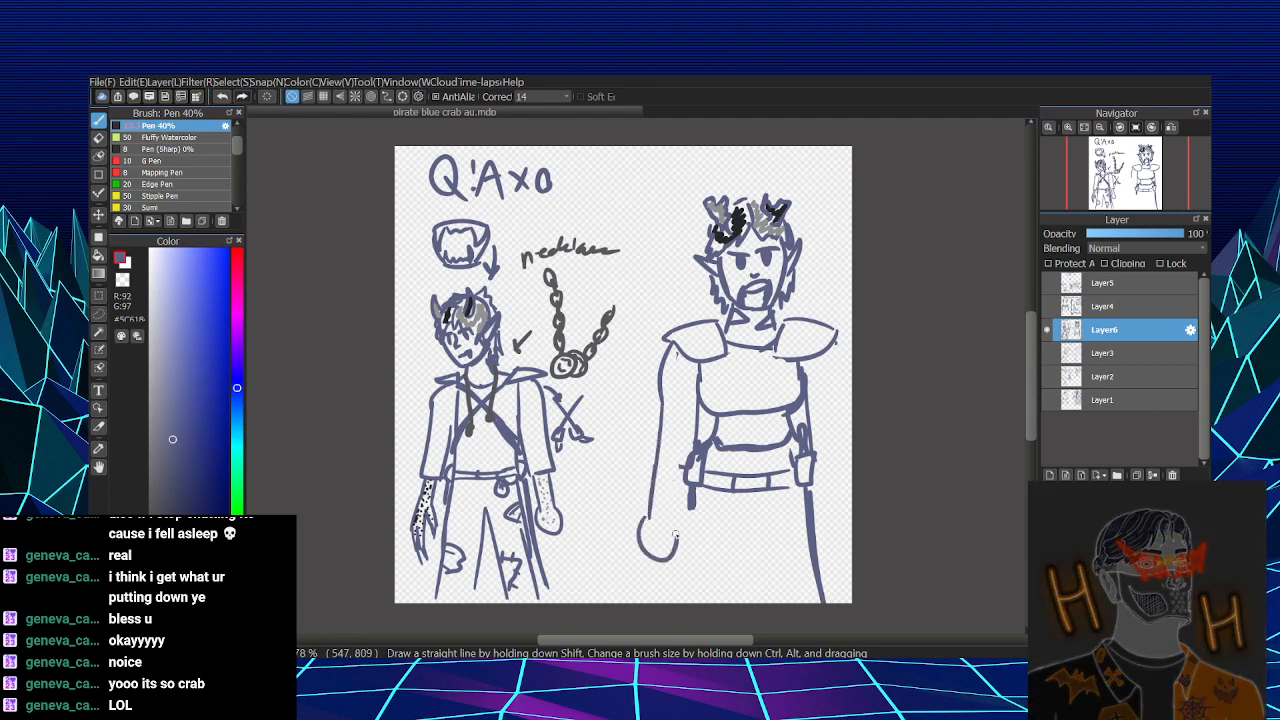
mouse_move(832, 355)
left_mouse_down()
mouse_move(846, 506)
mouse_move(821, 530)
mouse_move(834, 551)
mouse_move(843, 501)
mouse_move(818, 530)
left_mouse_up()
key("ctrl+z")
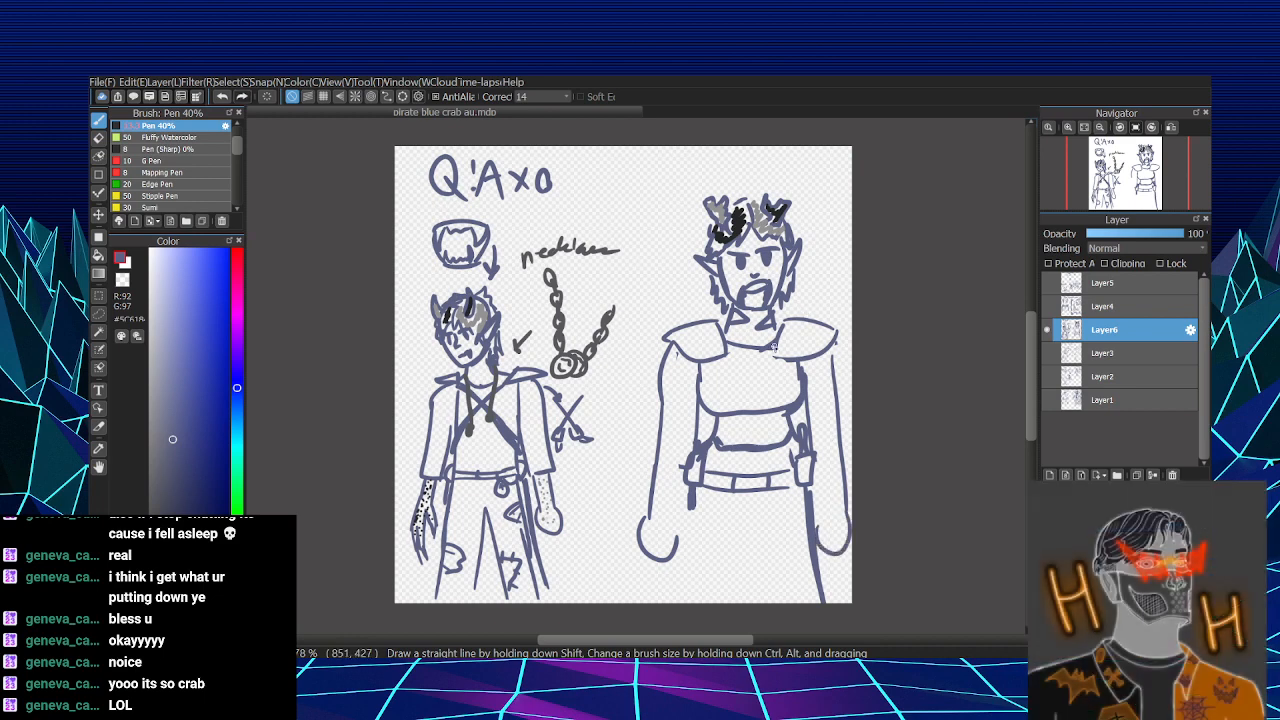
- Add curved inner contour lines to both of the second character's upper arms, just below the shoulder pieces
left_click_drag(687, 362, 664, 405)
mouse_move(816, 357)
left_mouse_down()
mouse_move(821, 391)
mouse_move(834, 344)
mouse_move(829, 401)
mouse_move(850, 378)
mouse_move(841, 388)
mouse_move(818, 373)
mouse_move(831, 415)
left_mouse_up()
key("ctrl+z")
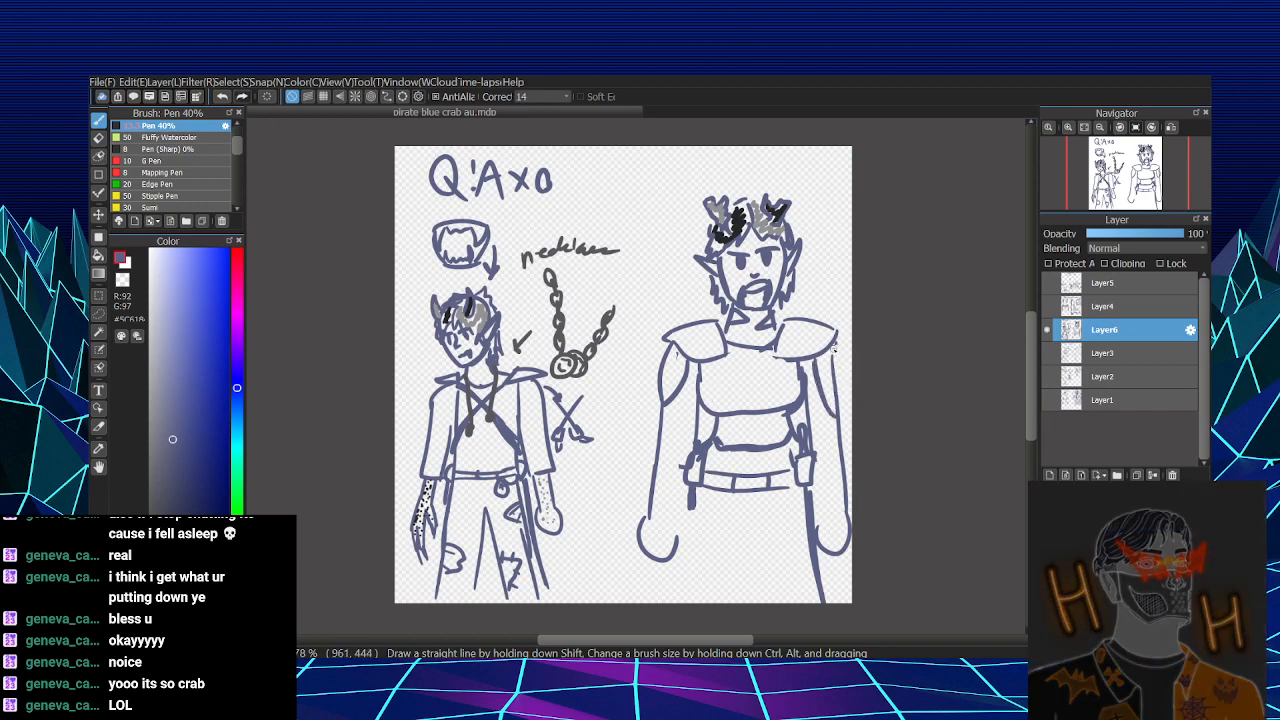
left_click_drag(835, 346, 837, 421)
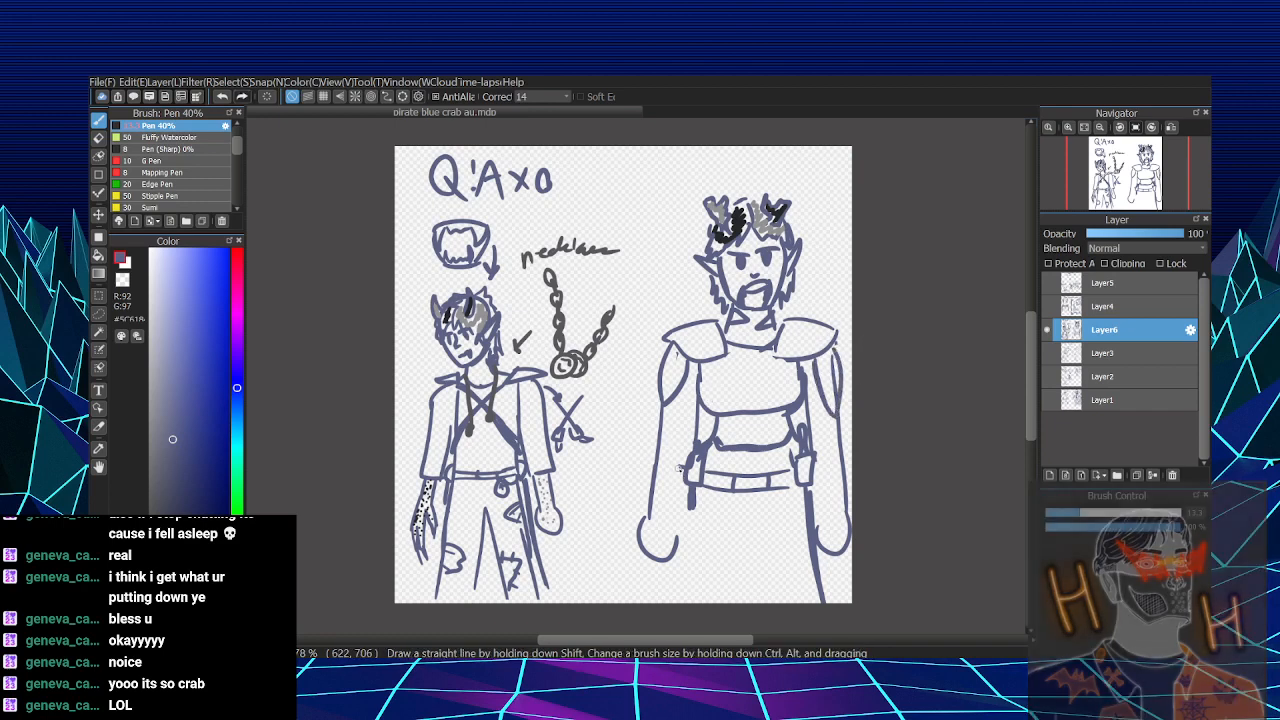
- Draw long plates on both of the second character's forearms, with pointed spikes along their outer edges
left_click_drag(649, 440, 647, 500)
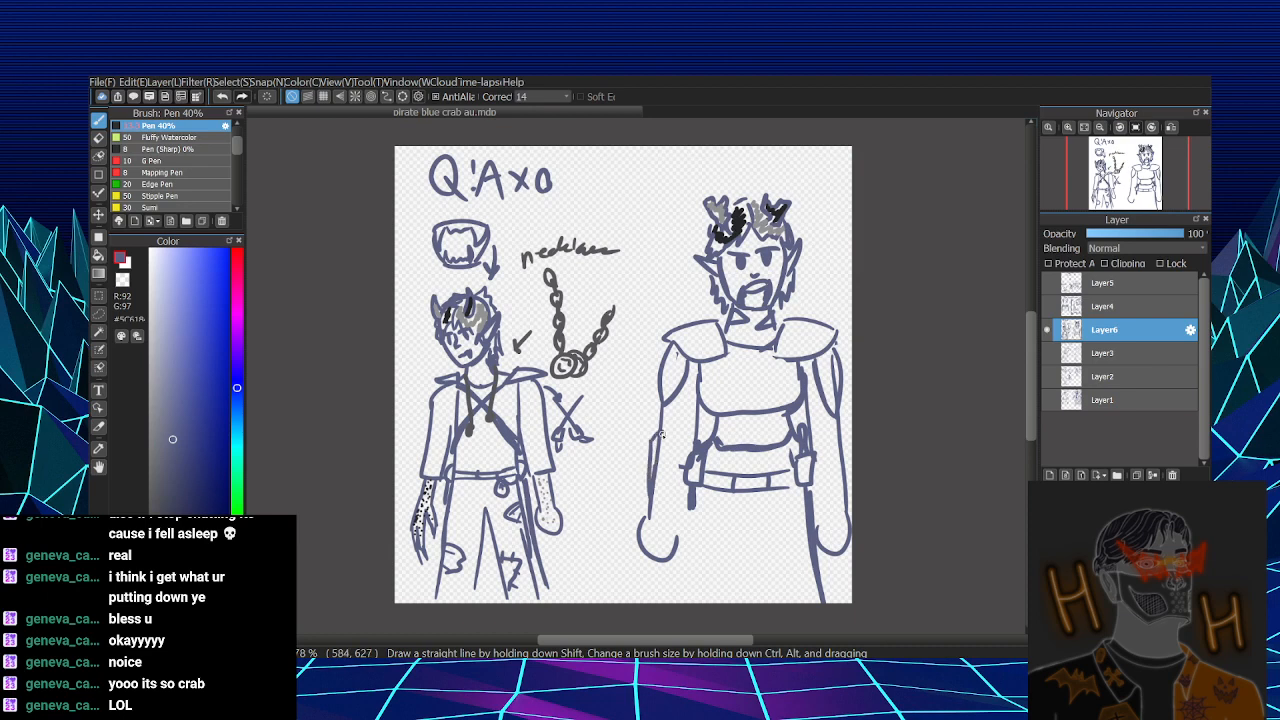
key("ctrl+z")
mouse_move(651, 440)
left_mouse_down()
mouse_move(656, 513)
mouse_move(674, 484)
mouse_move(661, 389)
mouse_move(644, 419)
mouse_move(646, 488)
mouse_move(658, 444)
left_mouse_up()
mouse_move(843, 441)
left_mouse_down()
mouse_move(831, 481)
mouse_move(837, 512)
left_mouse_up()
mouse_move(843, 440)
left_mouse_down()
mouse_move(837, 508)
mouse_move(850, 466)
left_mouse_up()
mouse_move(850, 480)
left_mouse_down()
mouse_move(842, 494)
mouse_move(834, 474)
left_mouse_up()
mouse_move(842, 454)
left_mouse_down()
mouse_move(850, 424)
mouse_move(848, 462)
left_mouse_up()
- Lasso the whole second character, scale it down and reposition it beside Q'Axo, leaving margin around it, then clear the selection
key("l")
mouse_move(860, 405)
left_mouse_down()
mouse_move(890, 510)
mouse_move(660, 625)
mouse_move(690, 215)
mouse_move(877, 371)
left_mouse_up()
mouse_move(782, 178)
left_mouse_down()
mouse_move(738, 158)
mouse_move(732, 256)
left_mouse_up()
key("ctrl+t")
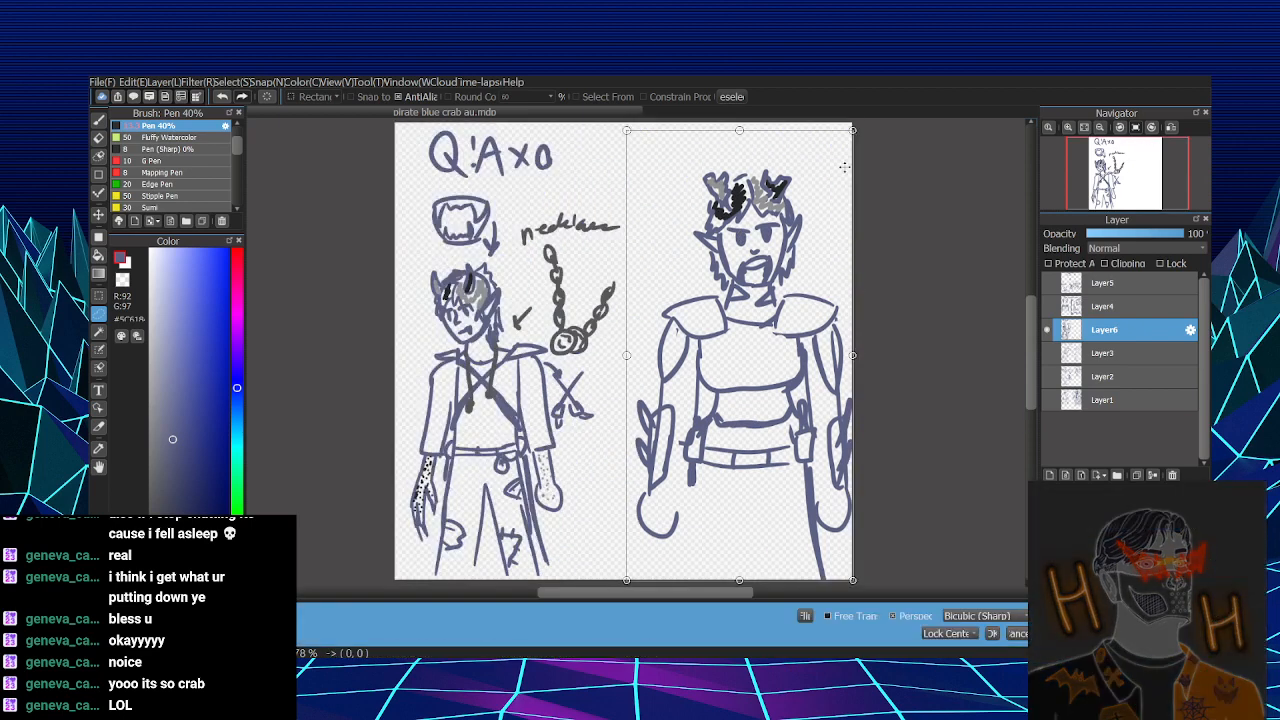
left_click_drag(852, 131, 829, 162)
left_click_drag(814, 208, 821, 138)
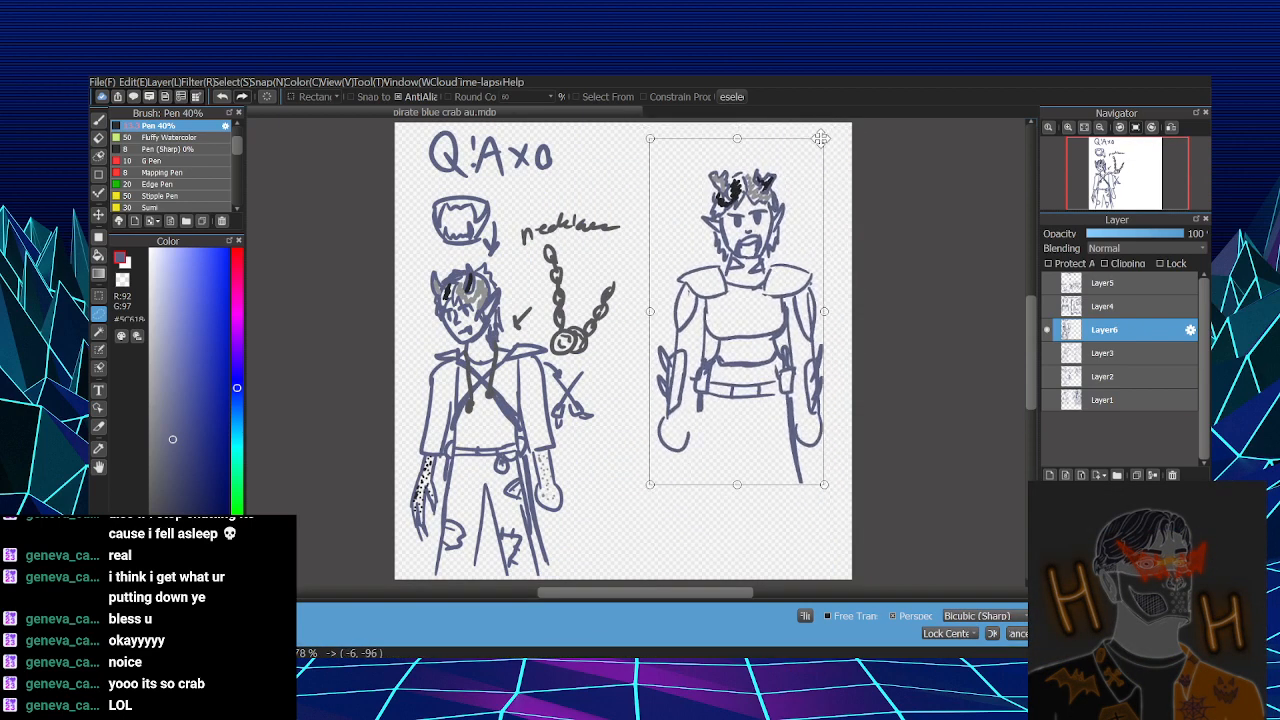
key("Return")
key("ctrl+d")
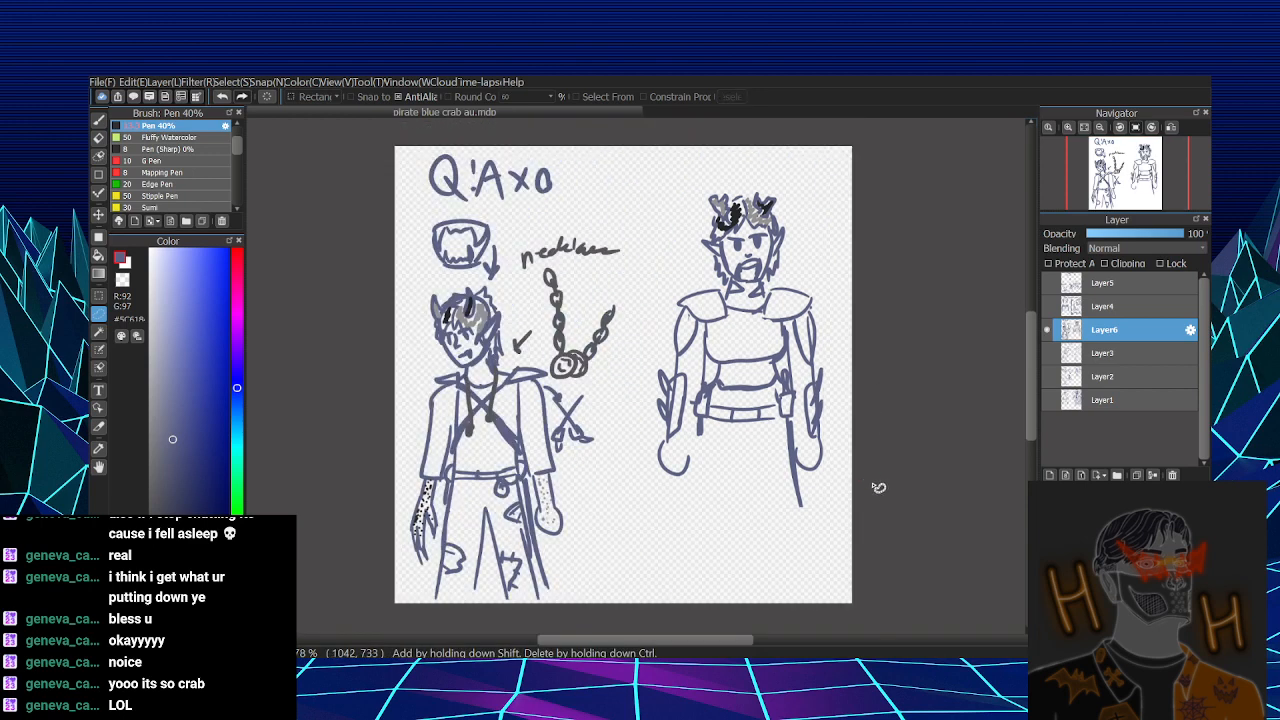
- Draw pointed spikes along the outer edges of the second character's shoulders and upper arms
key("b")
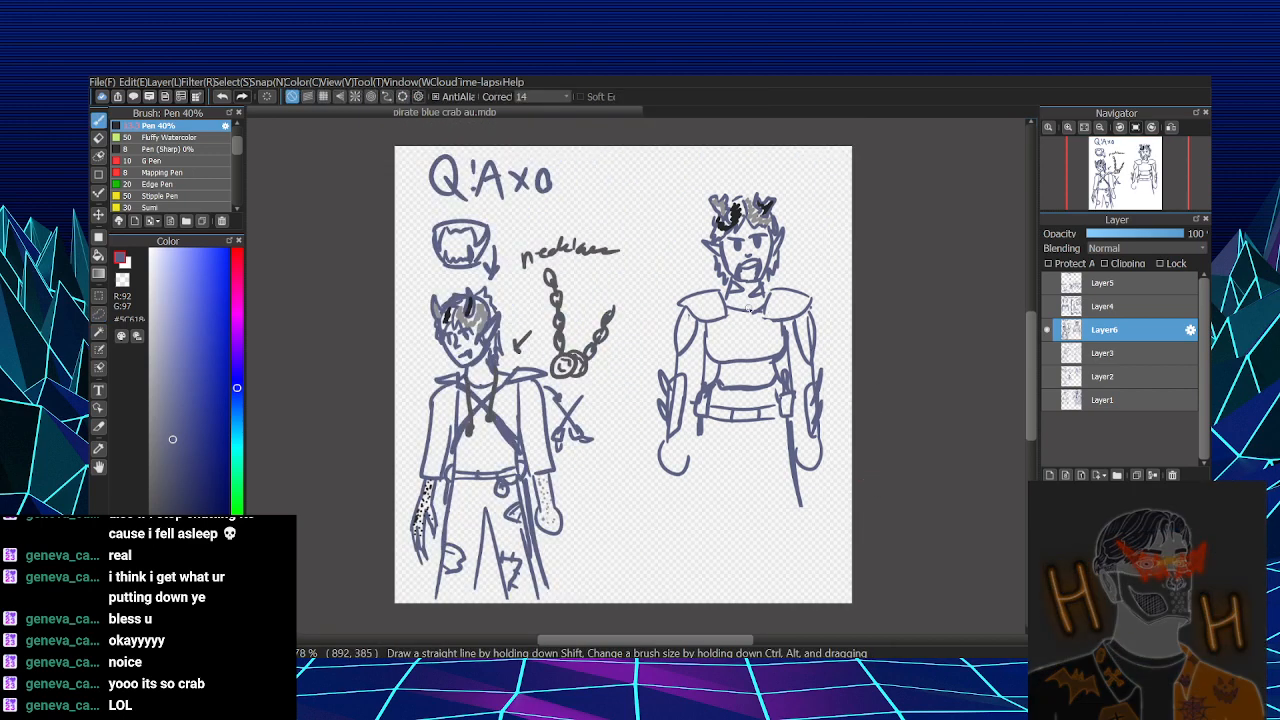
mouse_move(678, 318)
left_mouse_down()
mouse_move(667, 336)
mouse_move(685, 301)
left_mouse_up()
left_click_drag(822, 300, 817, 336)
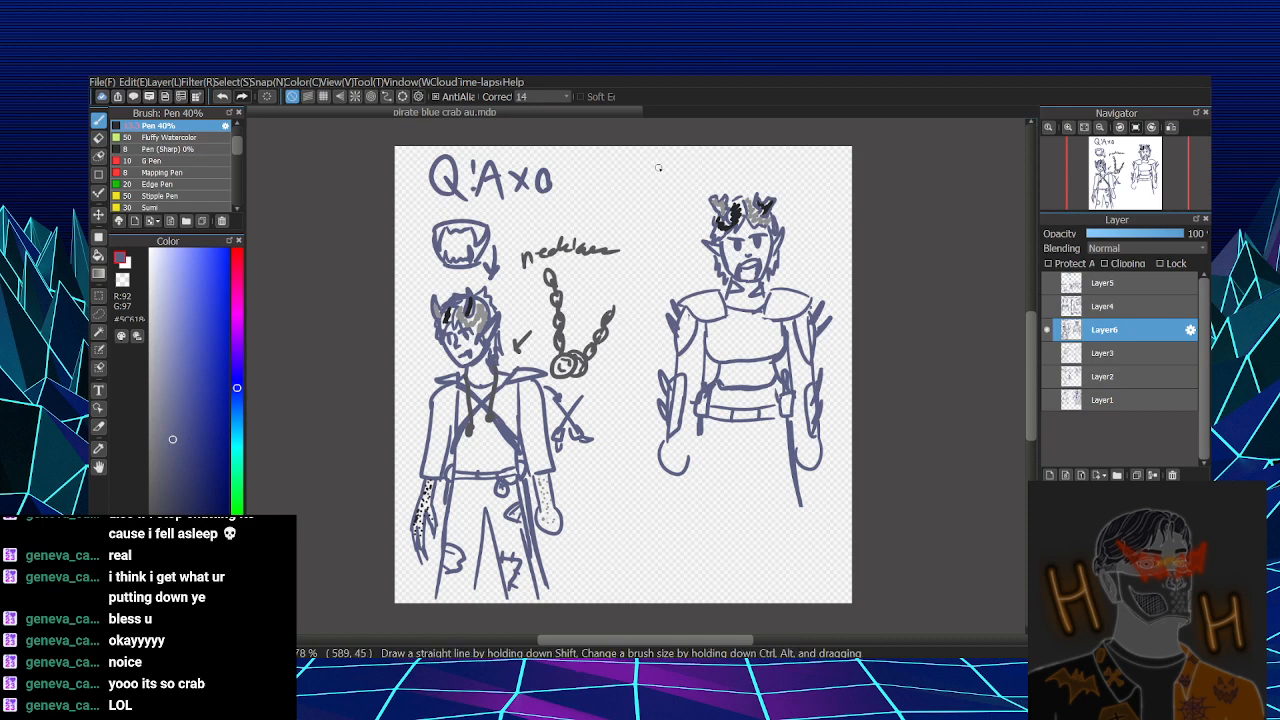
- Handwrite the notes "pincher mouth", "coral horn", "not armor" and "no shirt" around the second character's head and shoulders, with arrows for the first two
mouse_move(656, 161)
left_mouse_down()
mouse_move(657, 189)
mouse_move(659, 177)
left_mouse_up()
mouse_move(672, 166)
left_mouse_down()
mouse_move(672, 179)
mouse_move(824, 158)
mouse_move(822, 199)
left_mouse_up()
mouse_move(640, 207)
left_mouse_down()
mouse_move(631, 216)
mouse_move(662, 212)
left_mouse_up()
left_click_drag(664, 200, 665, 214)
left_click(670, 214)
left_click_drag(670, 195, 631, 242)
left_click_drag(632, 234, 651, 231)
mouse_move(662, 242)
left_mouse_down()
mouse_move(670, 230)
mouse_move(690, 242)
mouse_move(665, 226)
left_mouse_up()
left_click_drag(671, 225, 698, 217)
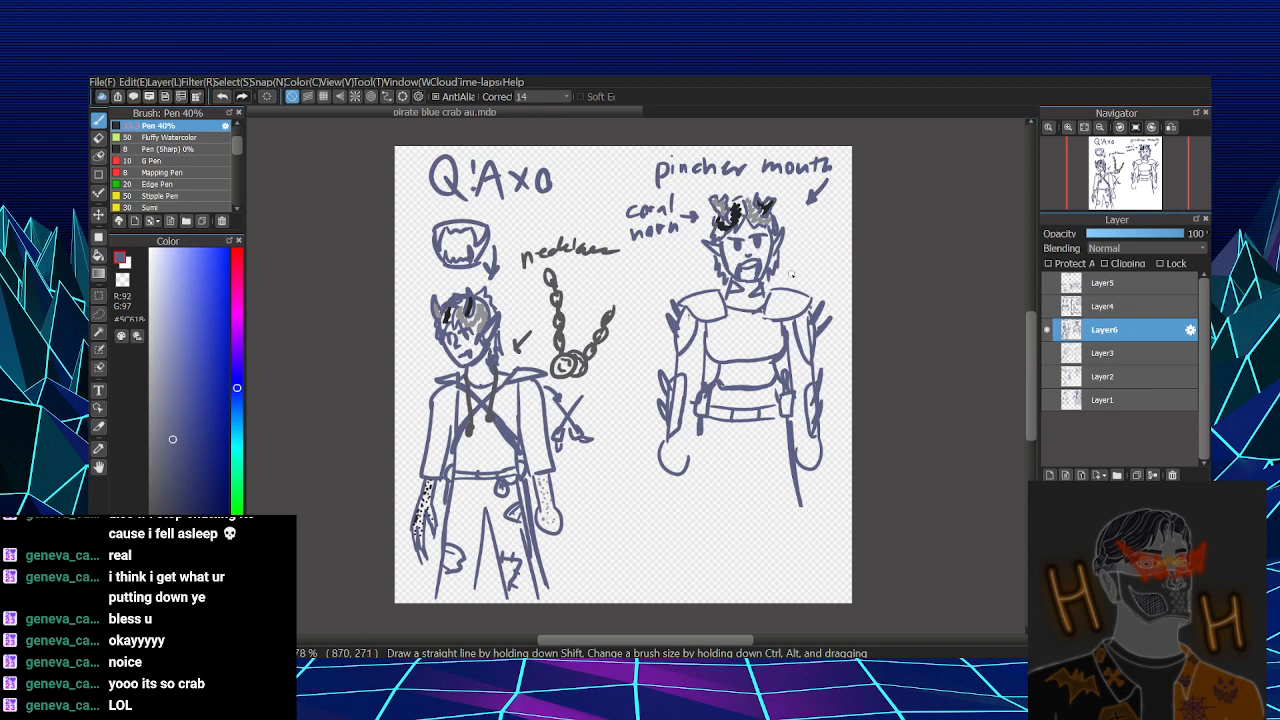
mouse_move(790, 265)
left_mouse_down()
mouse_move(835, 248)
mouse_move(806, 280)
mouse_move(856, 268)
mouse_move(804, 281)
left_mouse_up()
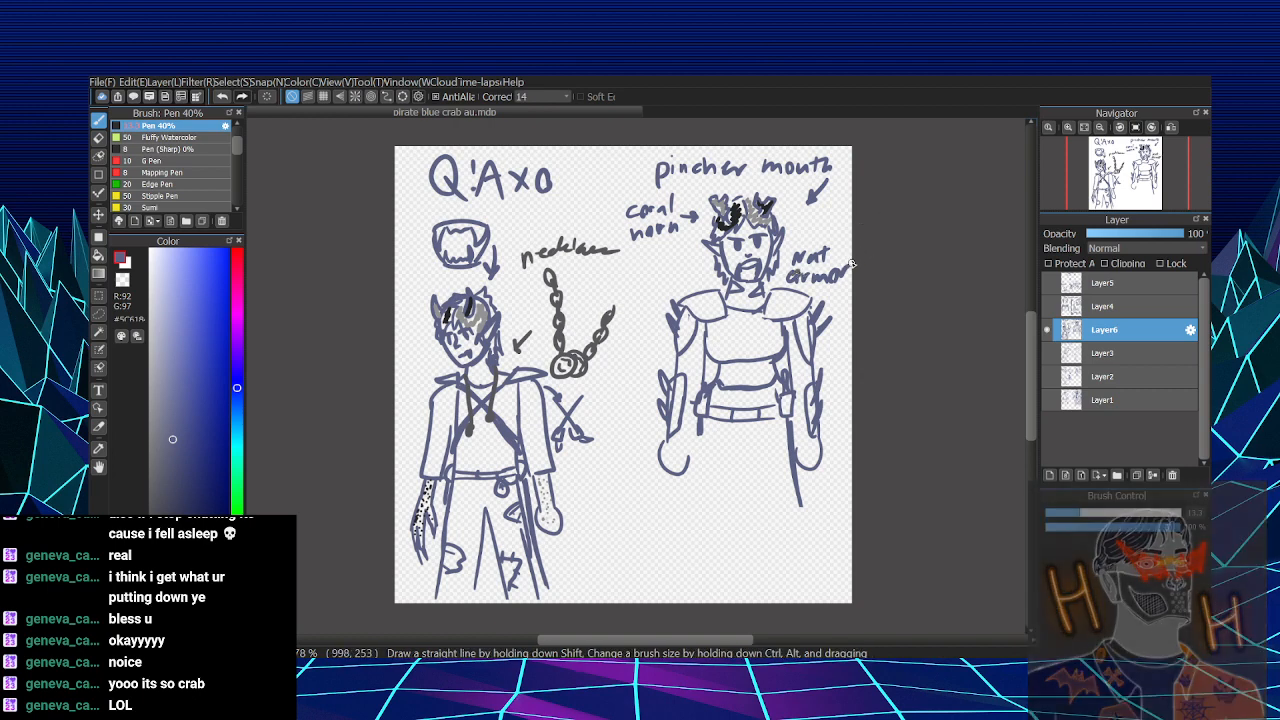
mouse_move(653, 270)
left_mouse_down()
mouse_move(668, 276)
mouse_move(646, 296)
mouse_move(683, 286)
left_mouse_up()
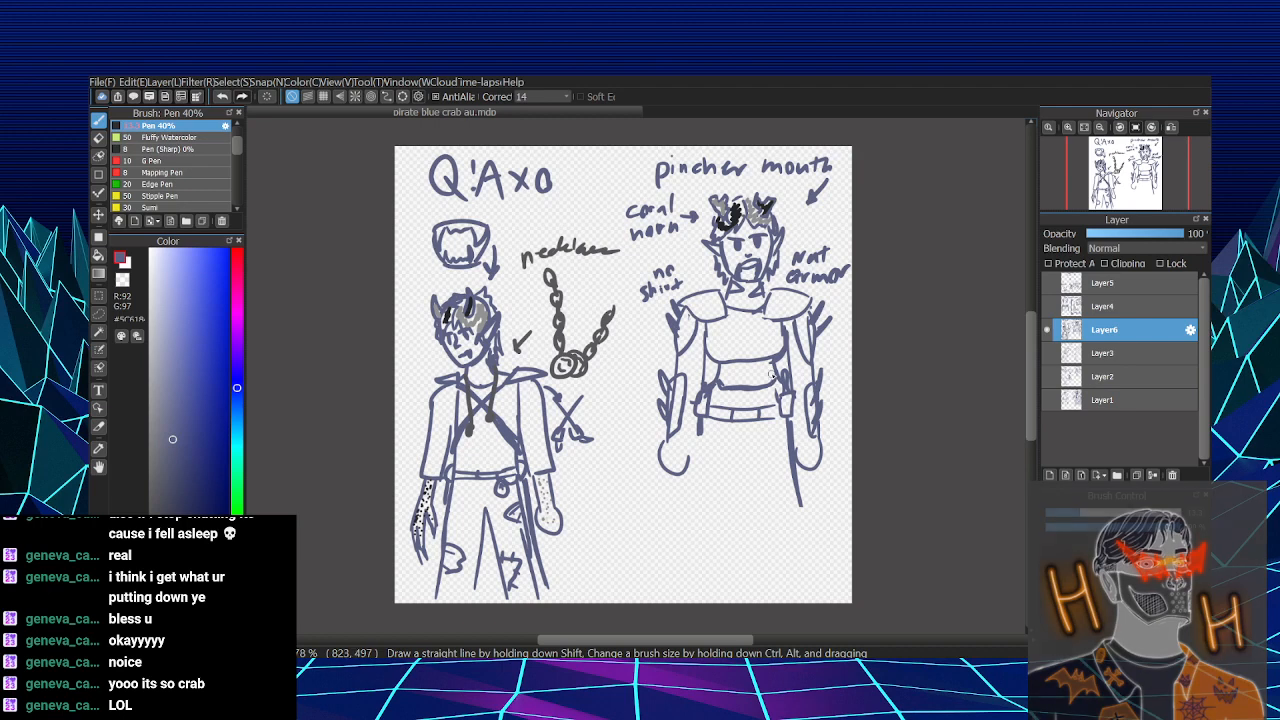
- Draw crossed straps over the second character's belly section and label them "moved down" with a pointer line
mouse_move(709, 360)
left_mouse_down()
mouse_move(762, 374)
mouse_move(785, 349)
mouse_move(718, 384)
left_mouse_up()
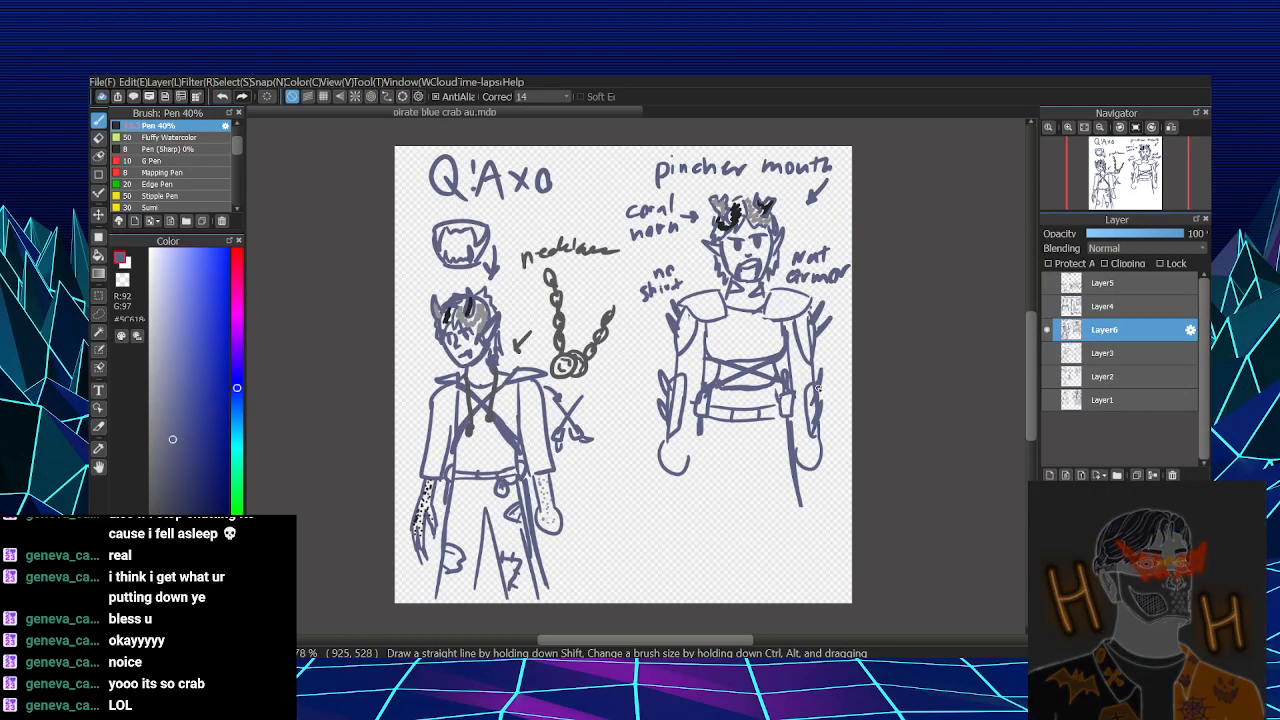
mouse_move(595, 390)
left_mouse_down()
mouse_move(640, 378)
mouse_move(650, 357)
left_mouse_up()
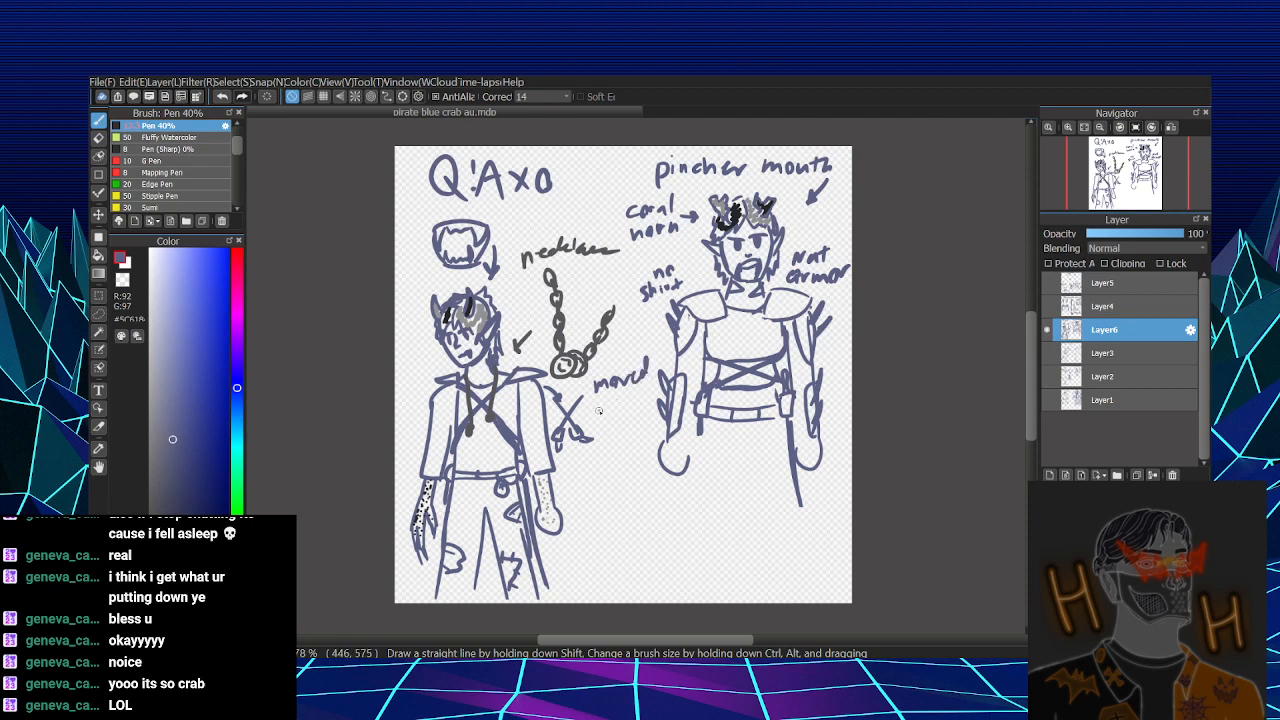
mouse_move(596, 404)
left_mouse_down()
mouse_move(624, 410)
mouse_move(655, 393)
left_mouse_up()
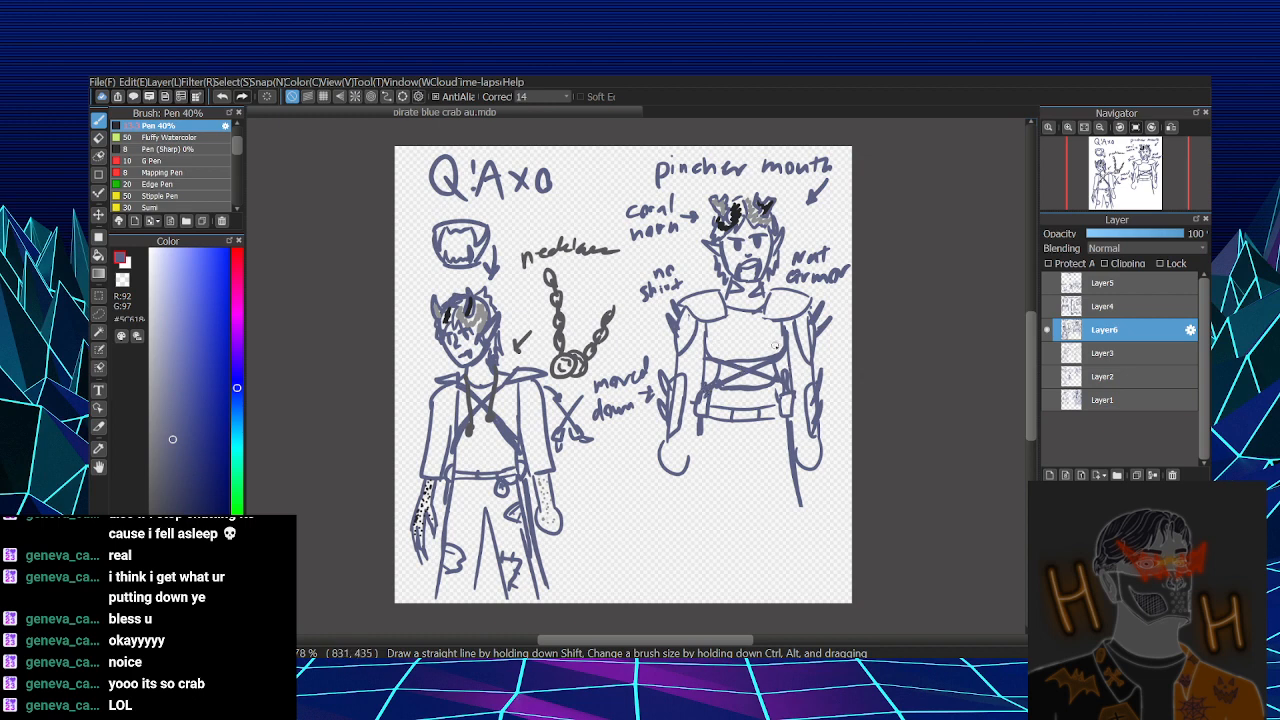
key("ctrl+z")
mouse_move(668, 366)
left_mouse_down()
mouse_move(656, 354)
mouse_move(709, 375)
left_mouse_up()
- Draw the second character's long trouser legs from the belt down, with outer and inner leg lines
left_click_drag(699, 437, 700, 588)
left_click_drag(796, 456, 810, 598)
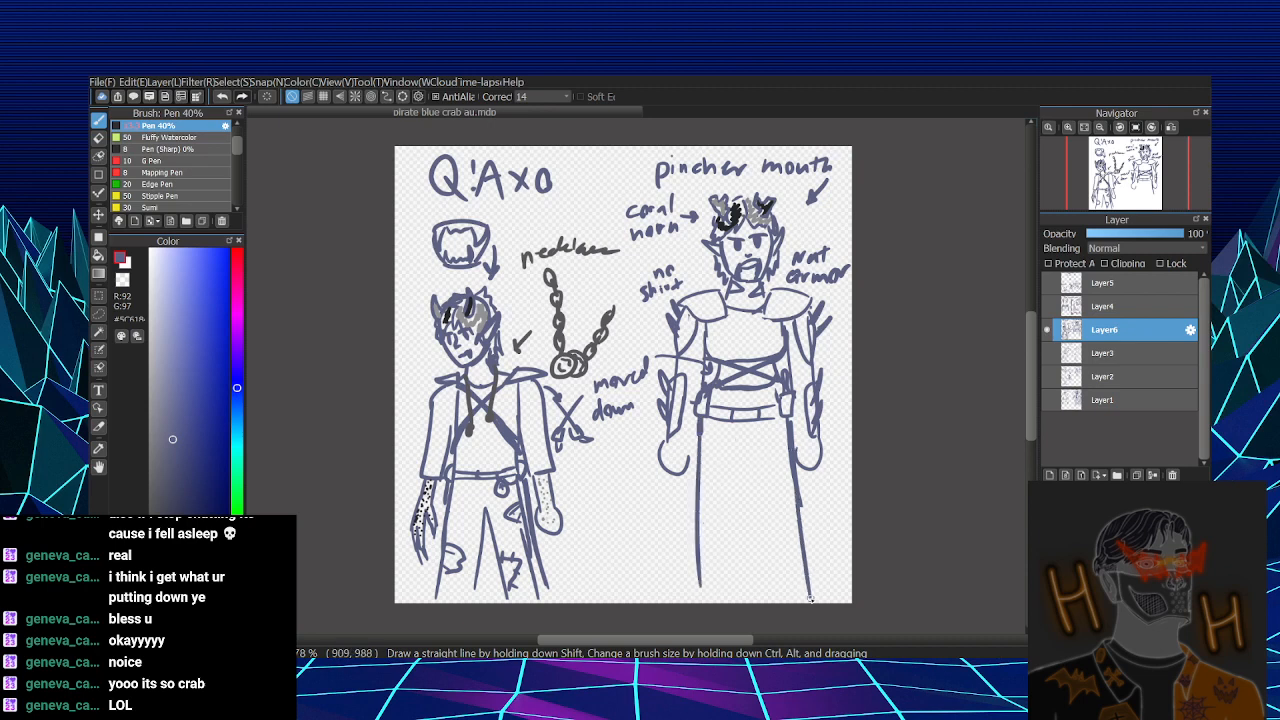
mouse_move(740, 496)
left_mouse_down()
mouse_move(742, 602)
mouse_move(765, 600)
left_mouse_up()
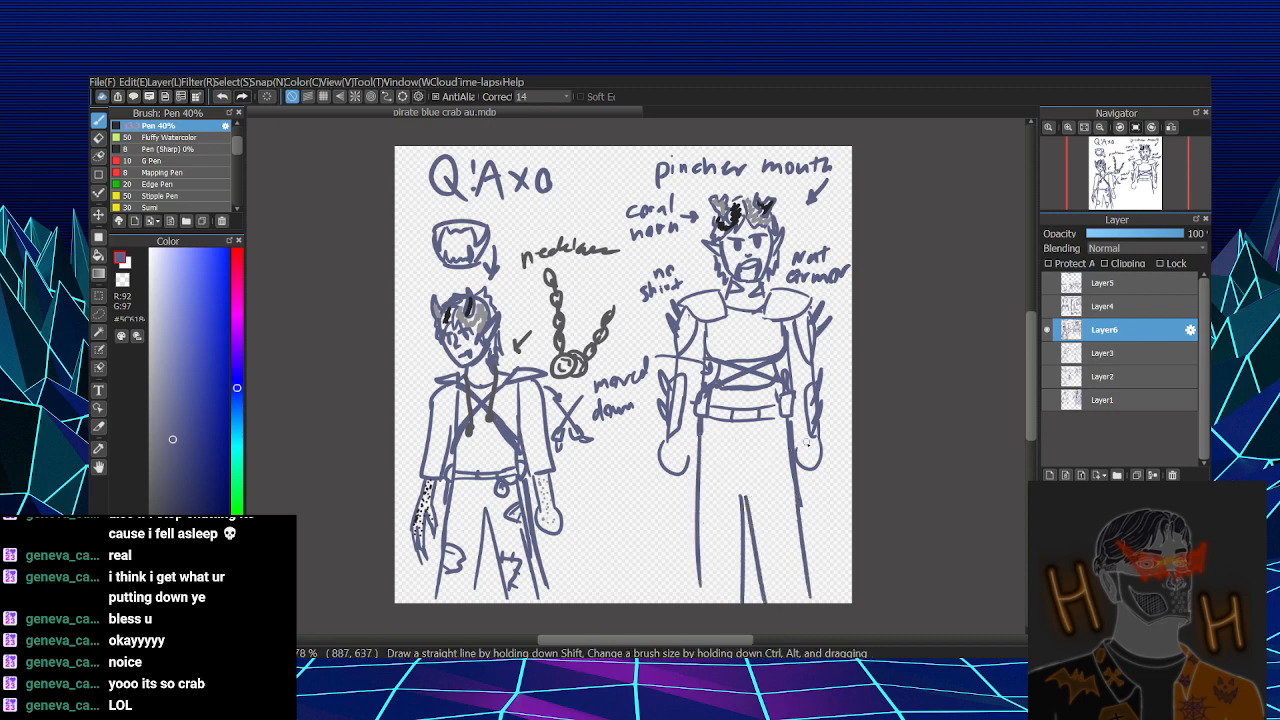
- Add a round charm below the second character's belt, ragged tears at the hip and both knees, and extend the inner trouser line upward
left_click_drag(766, 428, 776, 444)
mouse_move(786, 460)
left_mouse_down()
mouse_move(776, 480)
mouse_move(797, 504)
left_mouse_up()
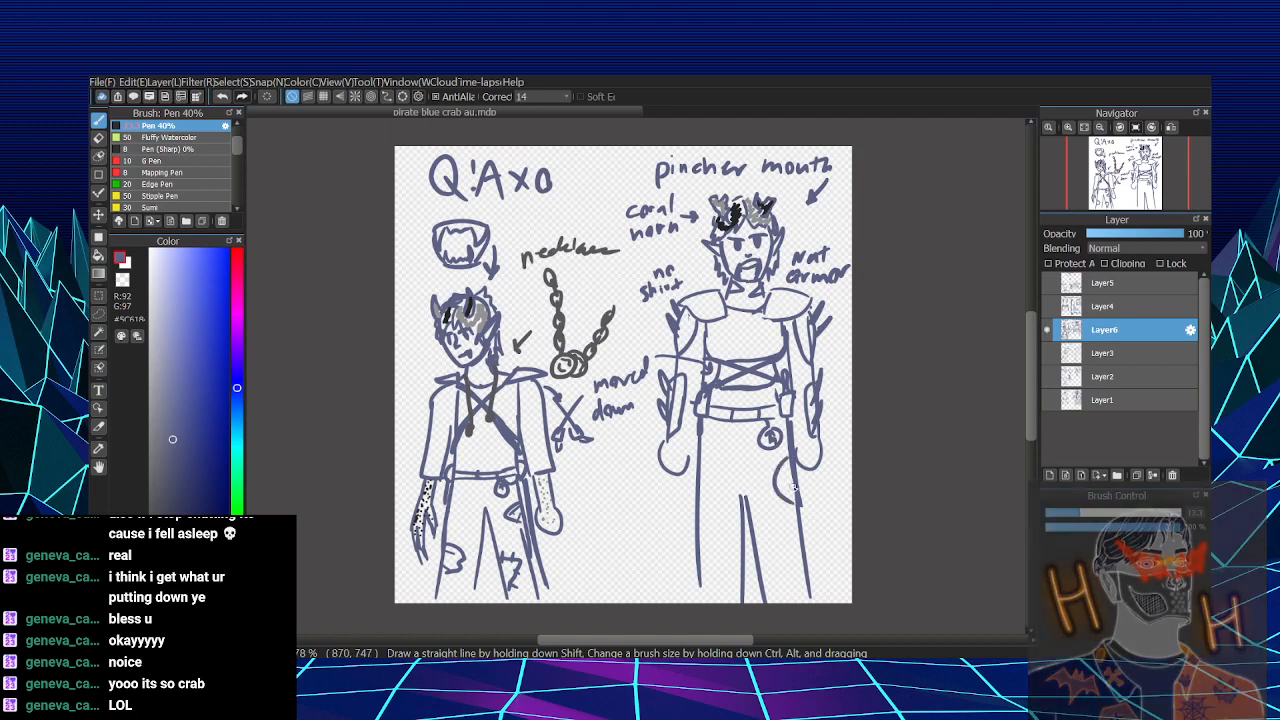
key("ctrl+z")
mouse_move(790, 454)
left_mouse_down()
mouse_move(771, 473)
mouse_move(797, 488)
left_mouse_up()
left_click_drag(788, 464, 786, 479)
mouse_move(755, 536)
left_mouse_down()
mouse_move(769, 583)
mouse_move(762, 541)
mouse_move(781, 559)
left_mouse_up()
left_click_drag(767, 573, 776, 576)
mouse_move(697, 520)
left_mouse_down()
mouse_move(714, 560)
mouse_move(700, 580)
mouse_move(717, 551)
left_mouse_up()
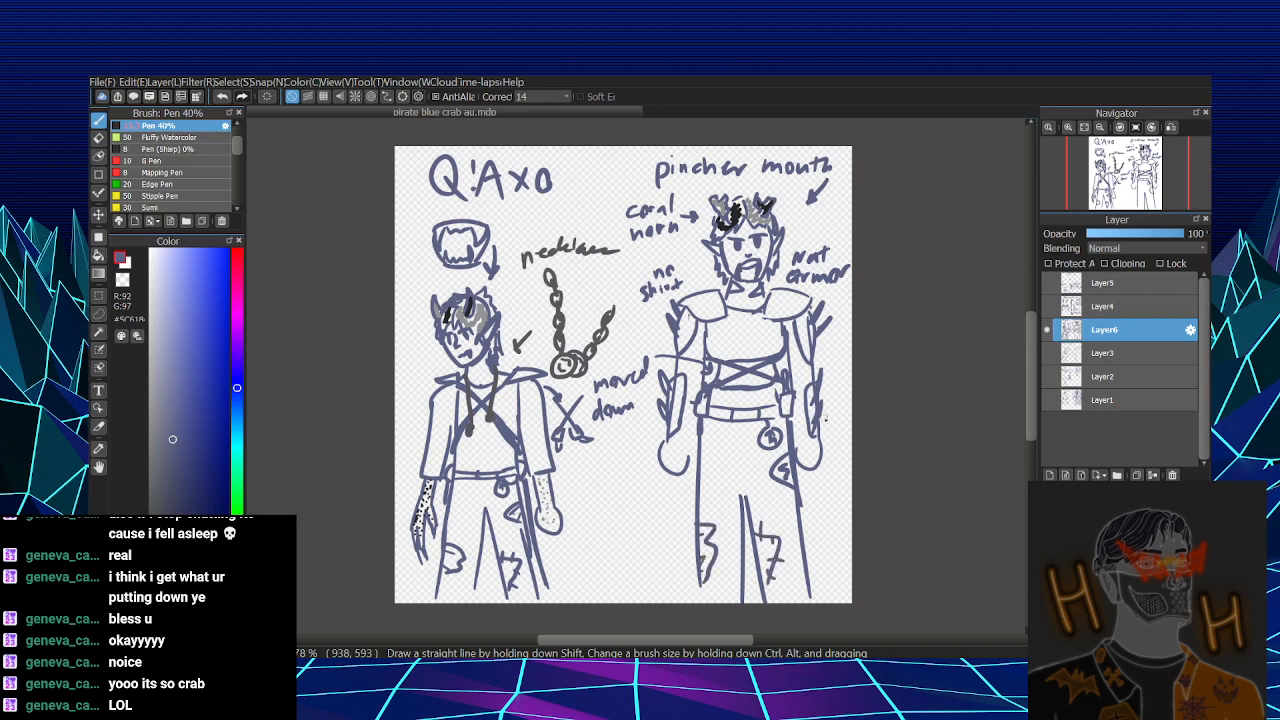
left_click_drag(742, 473, 748, 508)
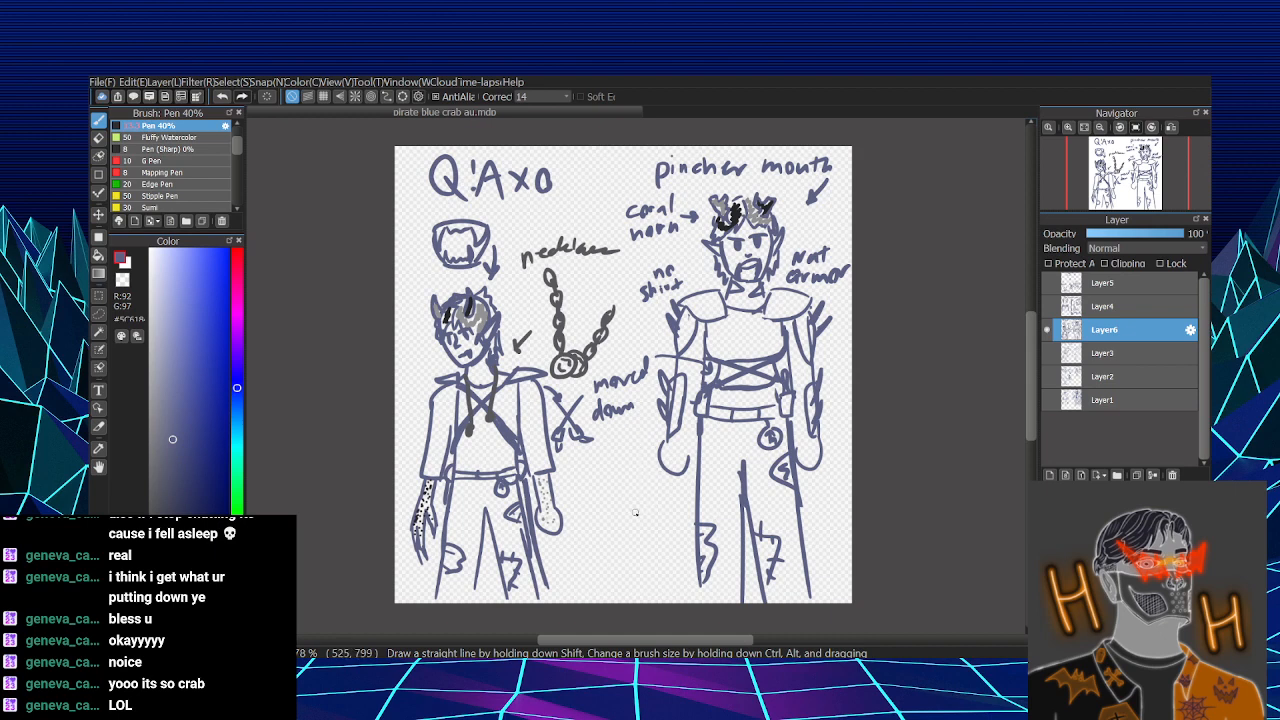
- Draw an enlarged hand with long pointed fingers between the two characters' legs and handwrite a short finger note beside it
mouse_move(625, 462)
left_mouse_down()
mouse_move(642, 514)
mouse_move(662, 481)
mouse_move(656, 535)
mouse_move(679, 532)
mouse_move(653, 565)
left_mouse_up()
mouse_move(634, 510)
left_mouse_down()
mouse_move(643, 571)
mouse_move(659, 580)
left_mouse_up()
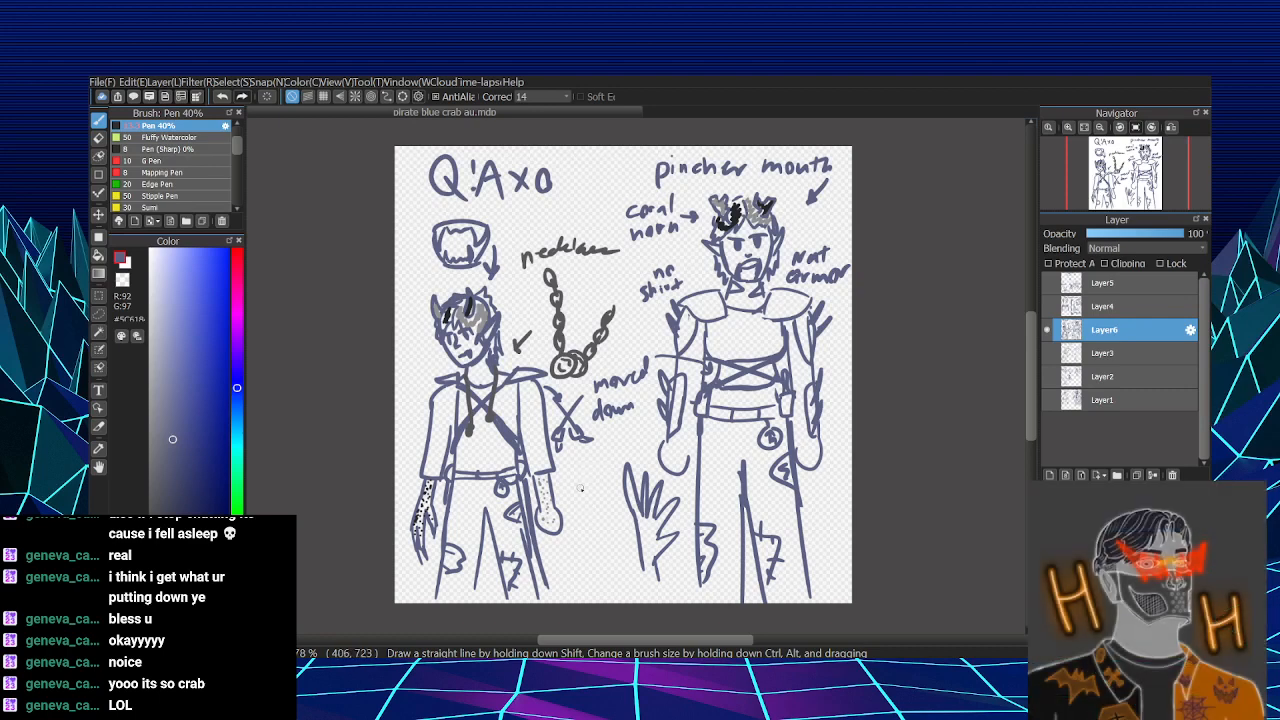
mouse_move(574, 482)
left_mouse_down()
mouse_move(578, 495)
mouse_move(612, 490)
mouse_move(596, 520)
mouse_move(612, 508)
mouse_move(620, 534)
left_mouse_up()
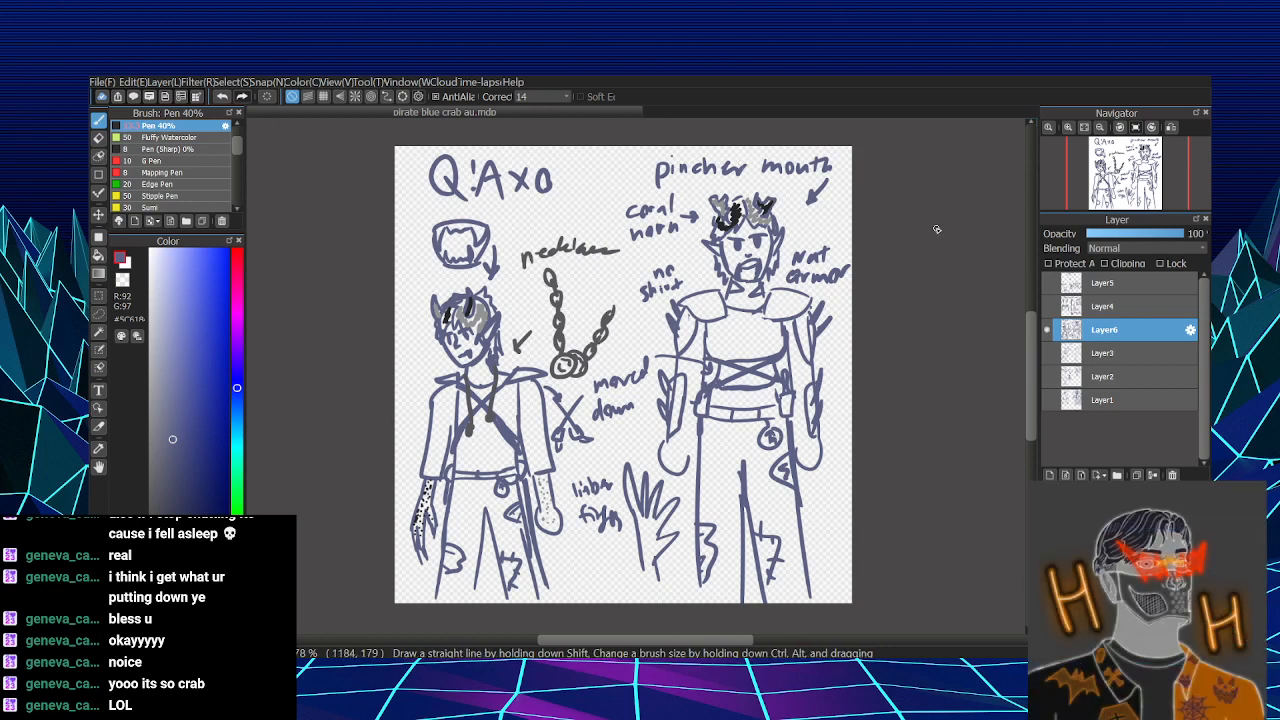
- Hide Layer6, add a new layer above it, and handwrite the heading "Q! Natalan" across the top of the canvas
left_click(1047, 331)
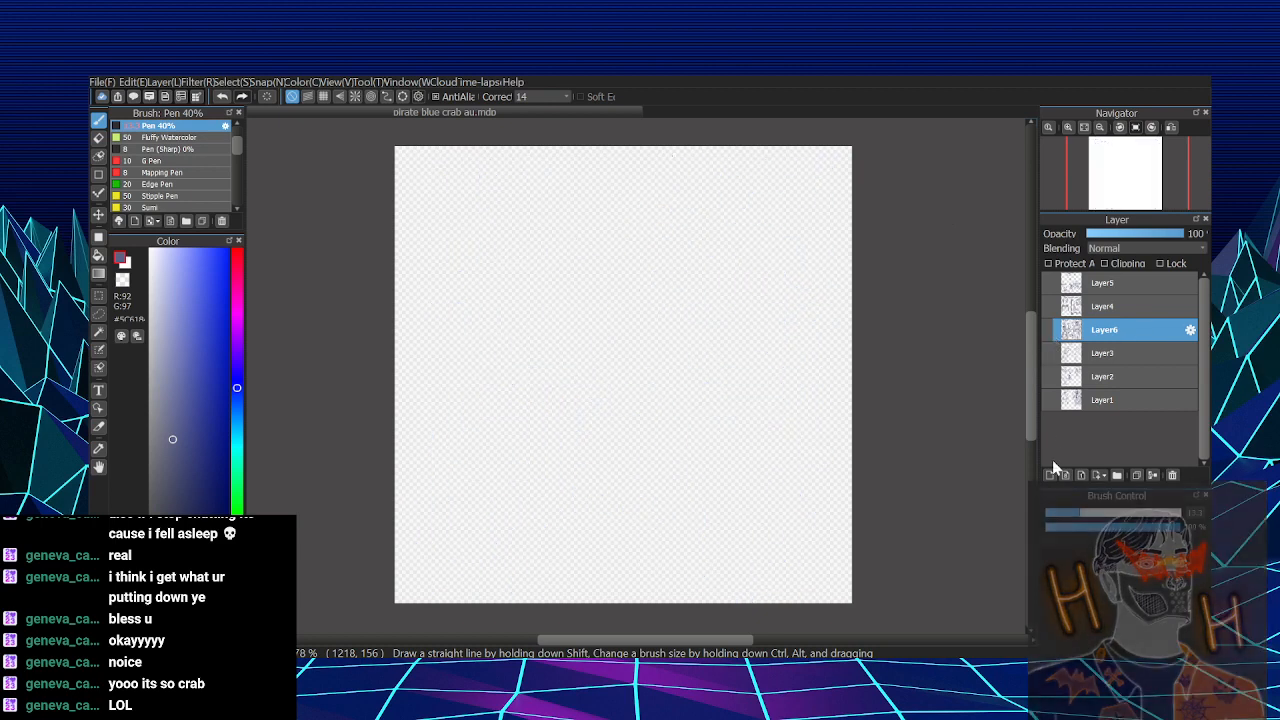
left_click(1049, 475)
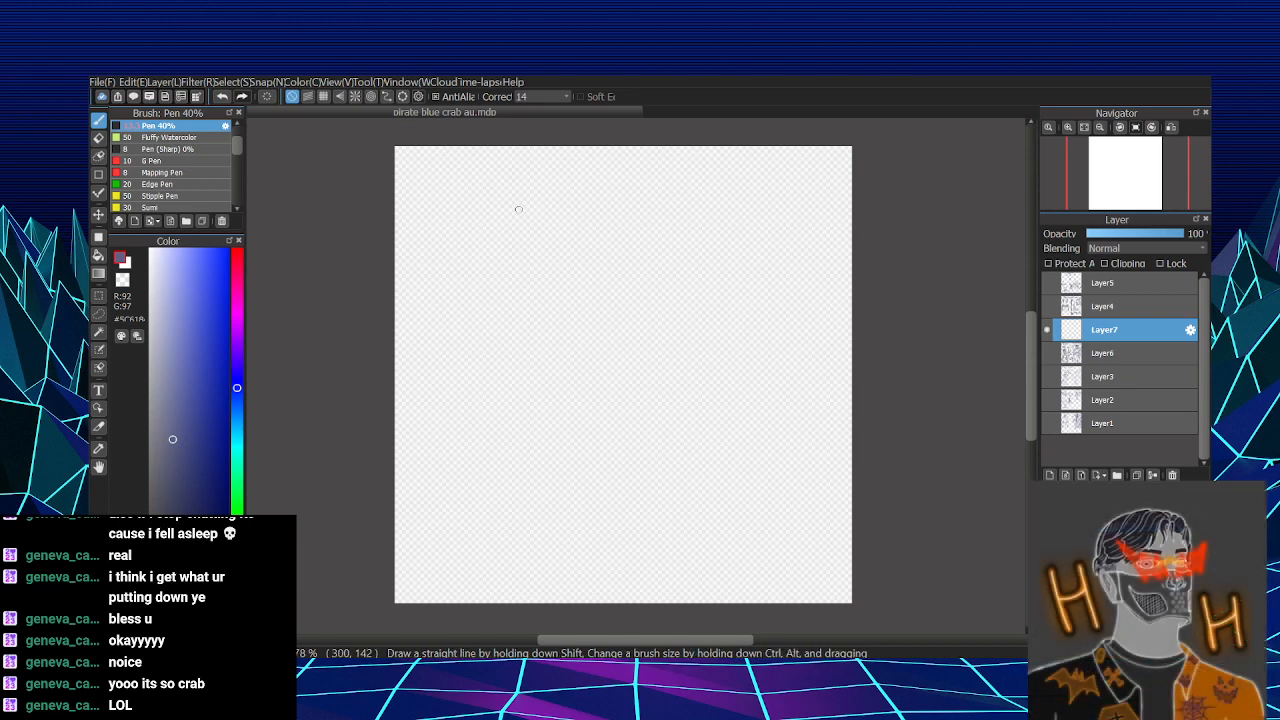
mouse_move(444, 198)
left_mouse_down()
mouse_move(425, 188)
mouse_move(443, 200)
left_mouse_up()
mouse_move(439, 190)
left_mouse_down()
mouse_move(453, 209)
mouse_move(463, 195)
mouse_move(490, 203)
mouse_move(497, 178)
left_mouse_up()
left_click(463, 203)
left_click_drag(510, 189, 515, 202)
left_click_drag(525, 172, 525, 200)
left_click_drag(517, 186, 553, 202)
left_click_drag(562, 172, 560, 202)
mouse_move(578, 188)
left_mouse_down()
mouse_move(570, 202)
mouse_move(584, 203)
left_mouse_up()
left_click_drag(589, 204, 602, 202)
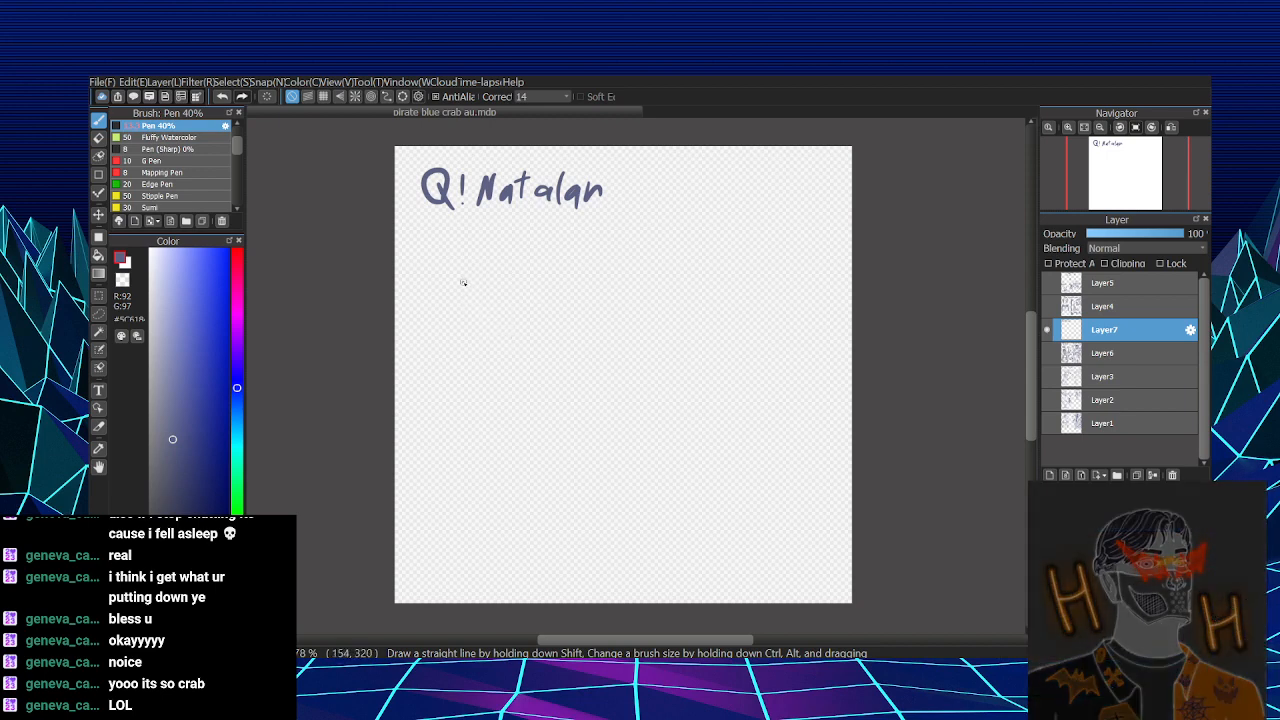
- Draw the curved jawline of a new character's head below the heading
mouse_move(463, 283)
left_mouse_down()
mouse_move(483, 326)
mouse_move(488, 299)
mouse_move(468, 282)
mouse_move(480, 262)
mouse_move(515, 292)
mouse_move(478, 325)
left_mouse_up()
key("ctrl+z")
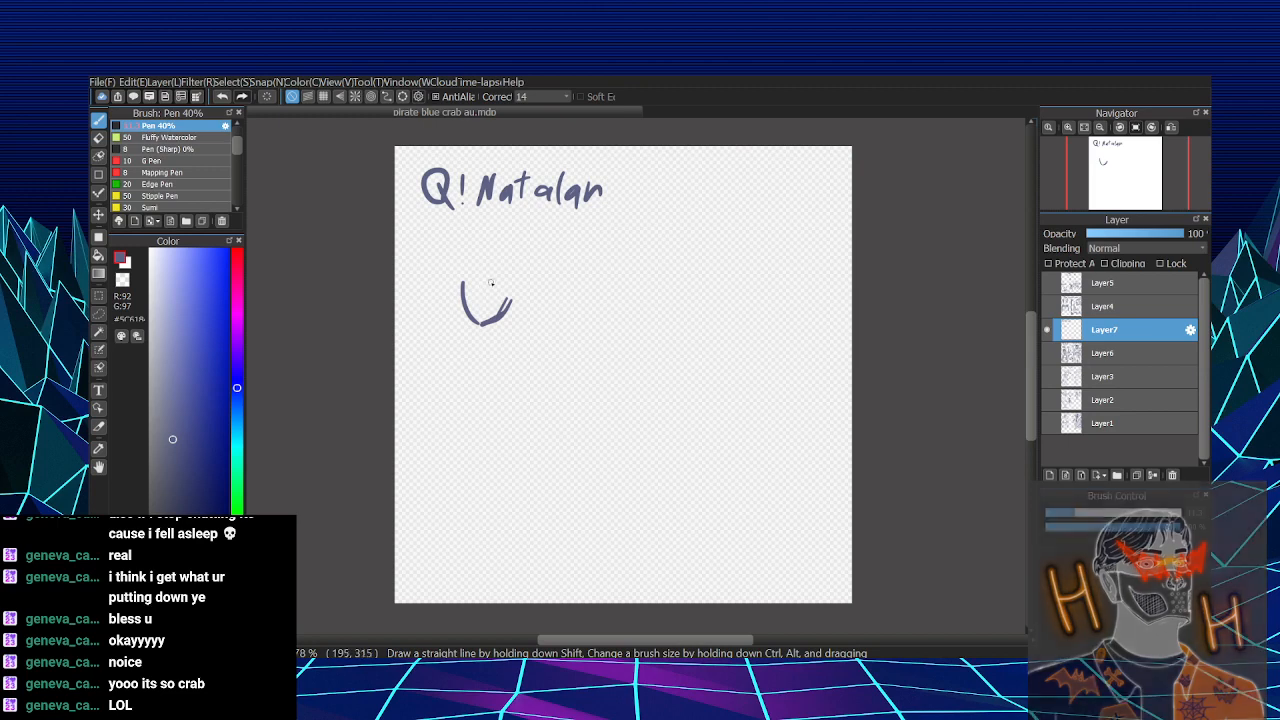
mouse_move(479, 261)
left_mouse_down()
mouse_move(463, 288)
mouse_move(450, 281)
mouse_move(467, 285)
mouse_move(468, 254)
mouse_move(480, 285)
left_mouse_up()
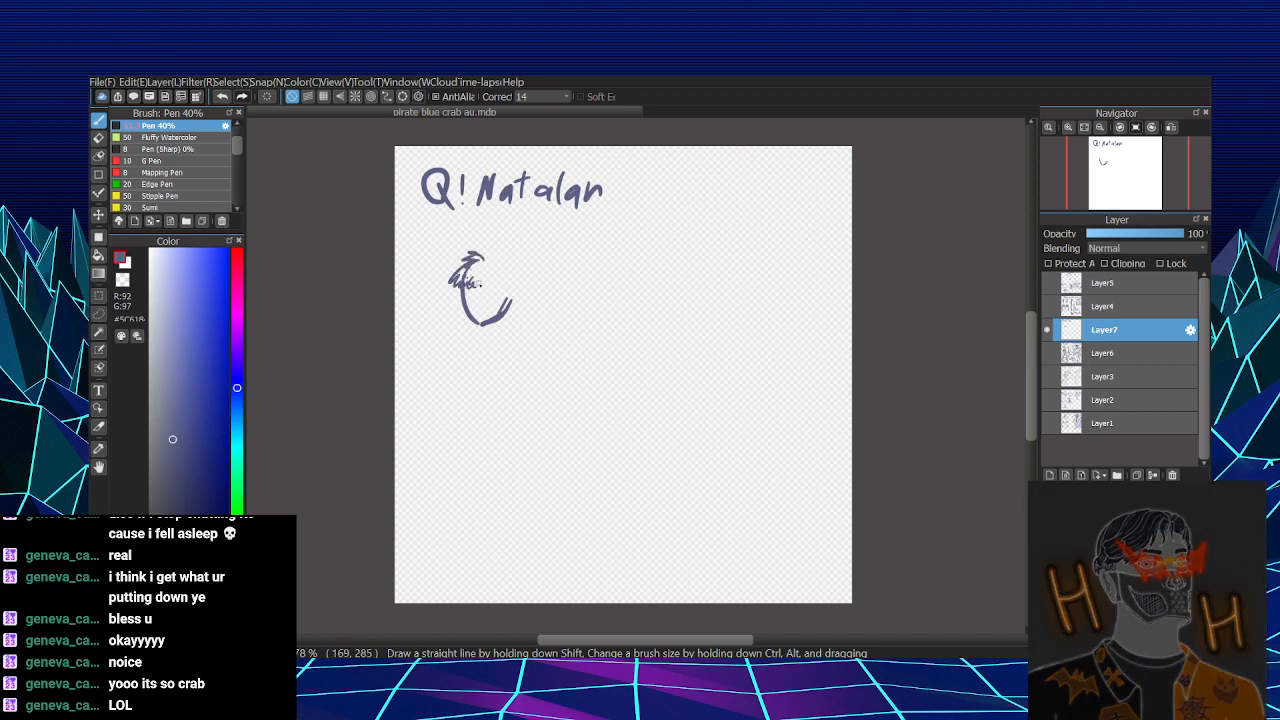
key("ctrl+z")
key("ctrl+z")
key("ctrl+z")
key("ctrl+z")
key("ctrl+z")
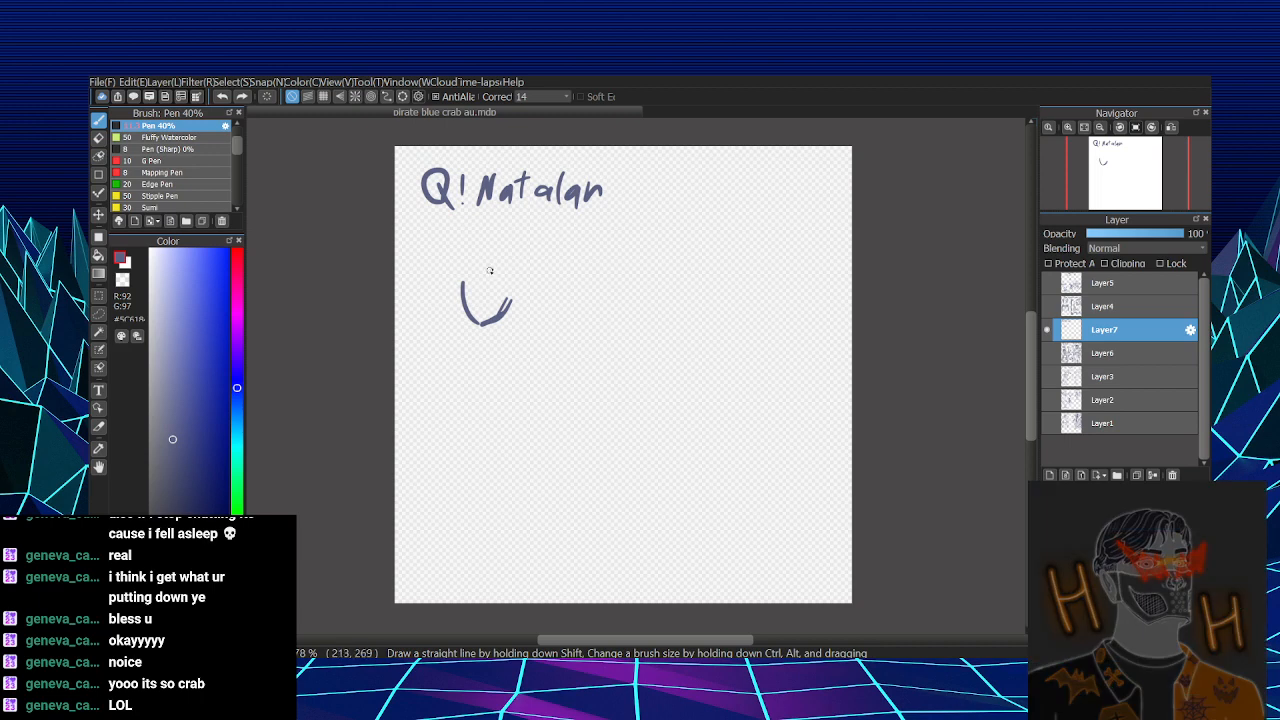
mouse_move(490, 270)
left_mouse_down()
mouse_move(514, 290)
mouse_move(506, 306)
mouse_move(511, 268)
mouse_move(514, 279)
left_mouse_up()
key("ctrl+z")
- Draw jagged hair over and around the jawline, with a fringe and short strands beside the neck
mouse_move(480, 283)
left_mouse_down()
mouse_move(471, 298)
mouse_move(485, 277)
mouse_move(463, 264)
mouse_move(456, 290)
left_mouse_up()
mouse_move(502, 260)
left_mouse_down()
mouse_move(459, 271)
mouse_move(453, 293)
mouse_move(516, 274)
mouse_move(463, 319)
mouse_move(470, 328)
left_mouse_up()
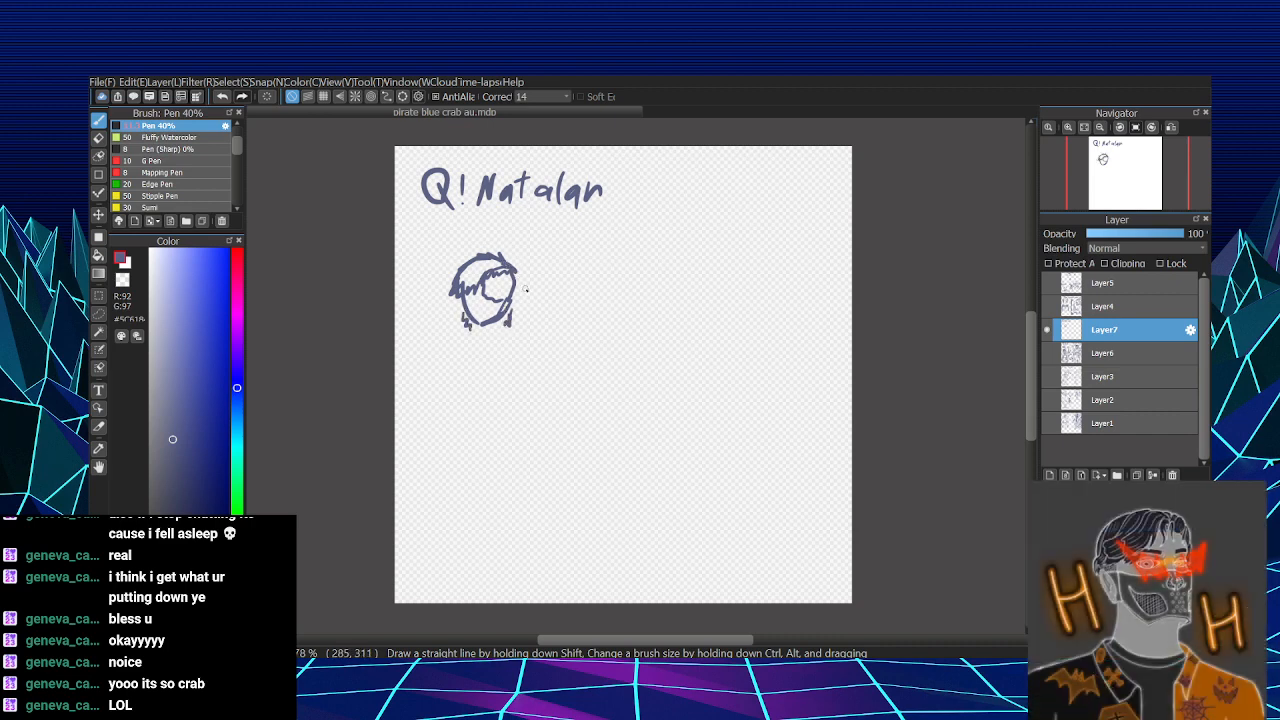
mouse_move(500, 284)
left_mouse_down()
mouse_move(494, 300)
mouse_move(516, 292)
mouse_move(478, 288)
mouse_move(470, 302)
mouse_move(479, 291)
left_mouse_up()
left_click(190, 315)
left_click(193, 305)
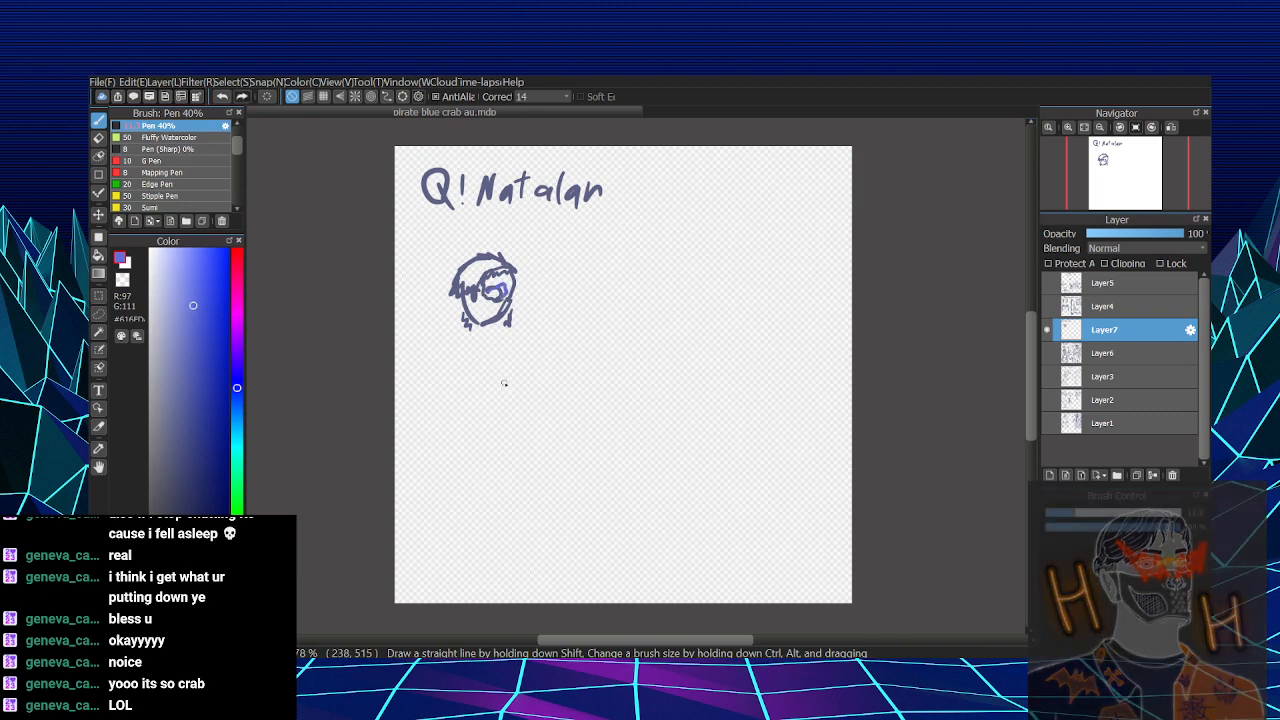
right_click(474, 294)
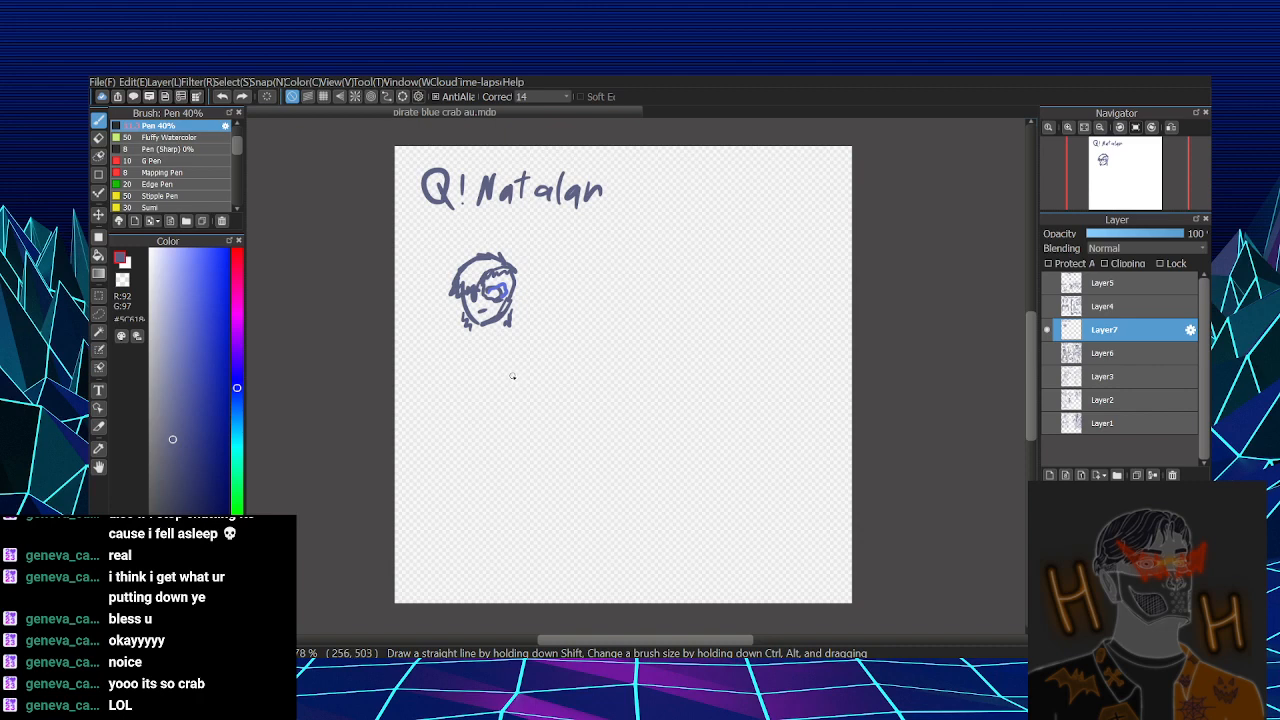
key("ctrl+z")
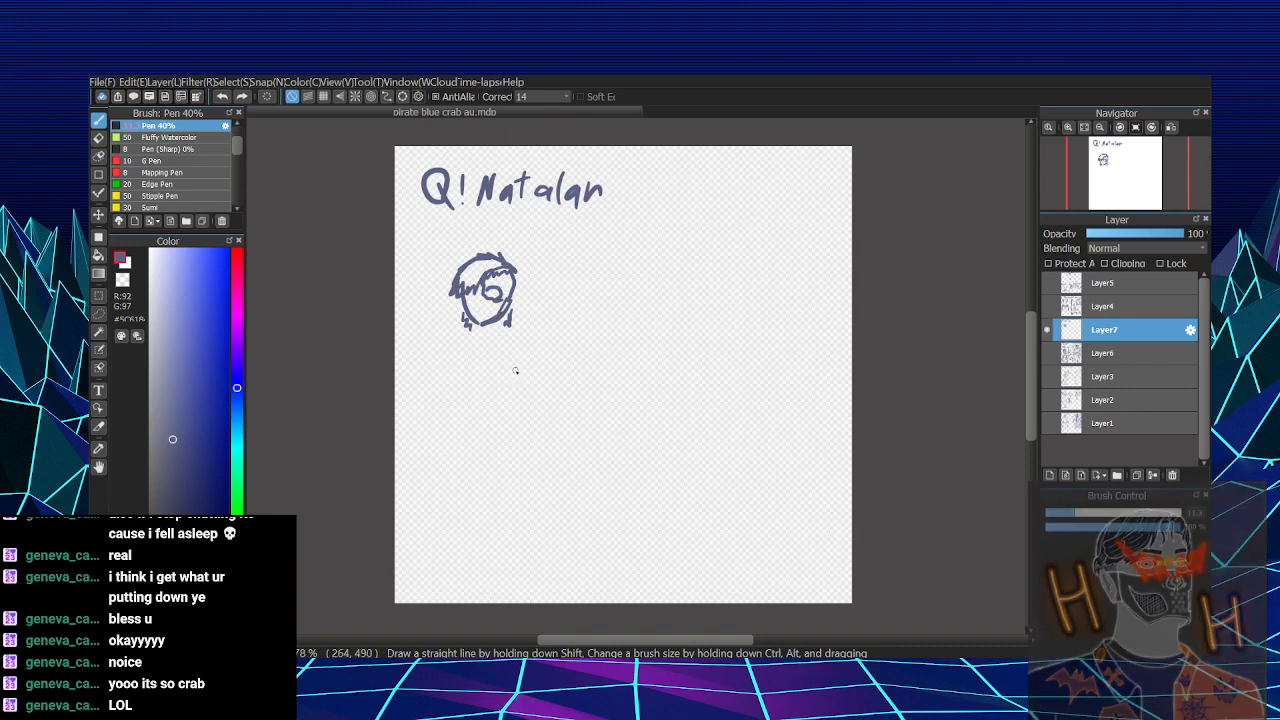
key("ctrl+z")
key("e")
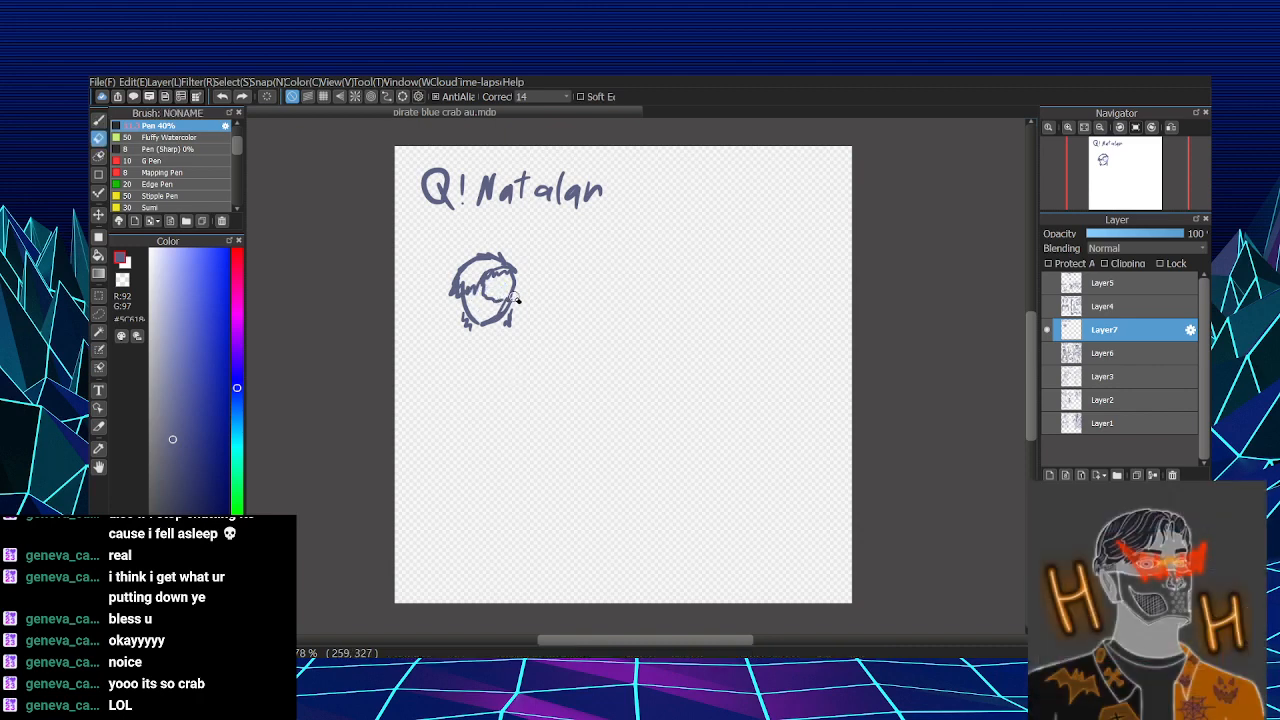
key("b")
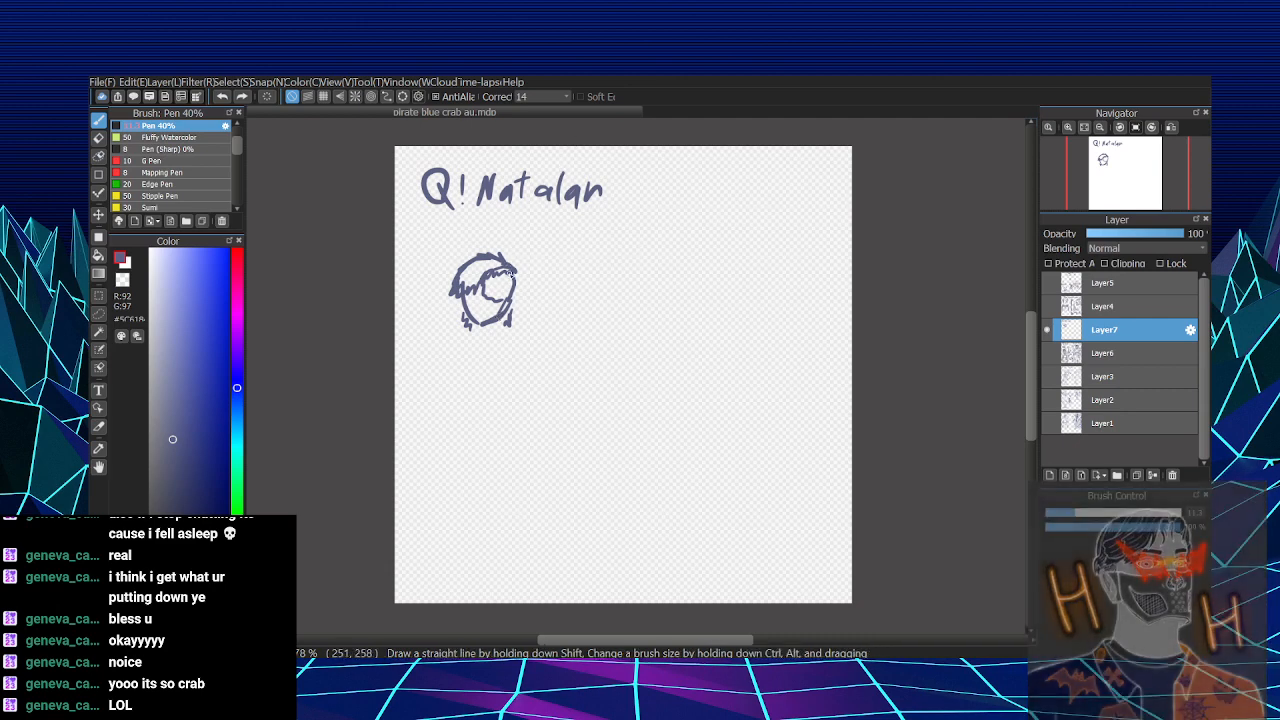
- Draw a round monocle over one eye with the plain eye beside it, and fill the monocle's centre with light blue
left_click_drag(488, 284, 491, 281)
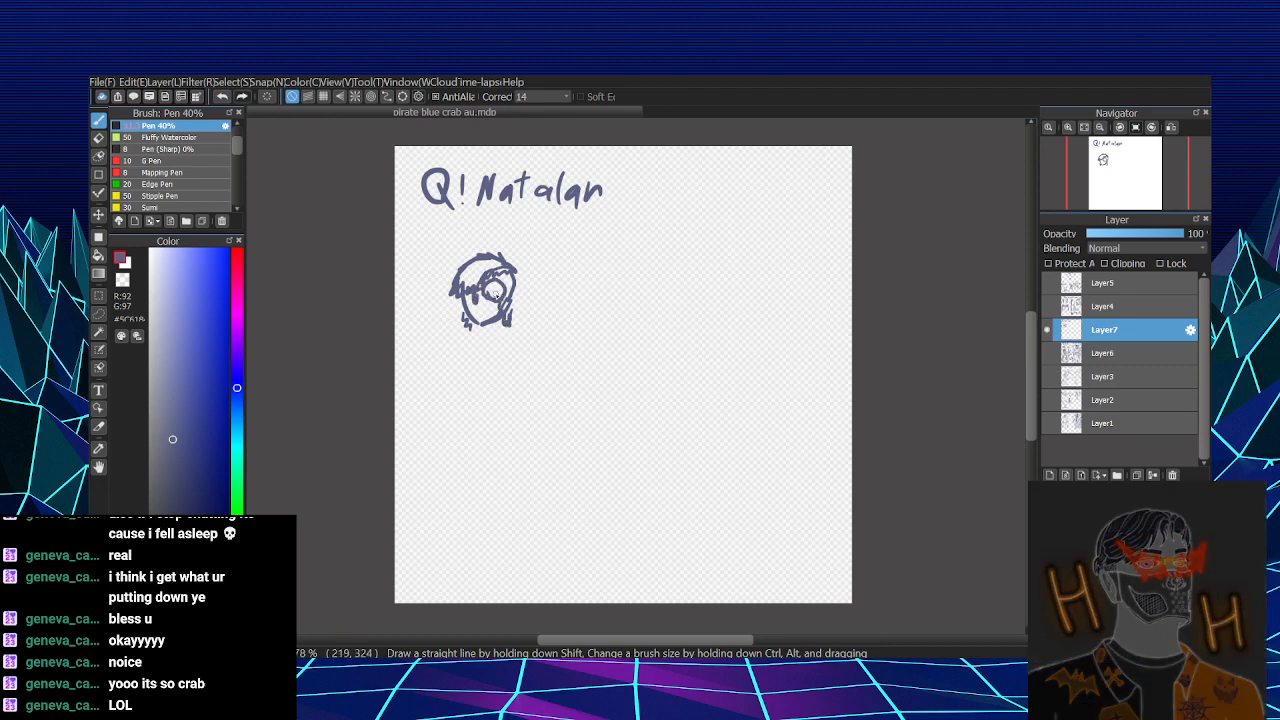
left_click(189, 262)
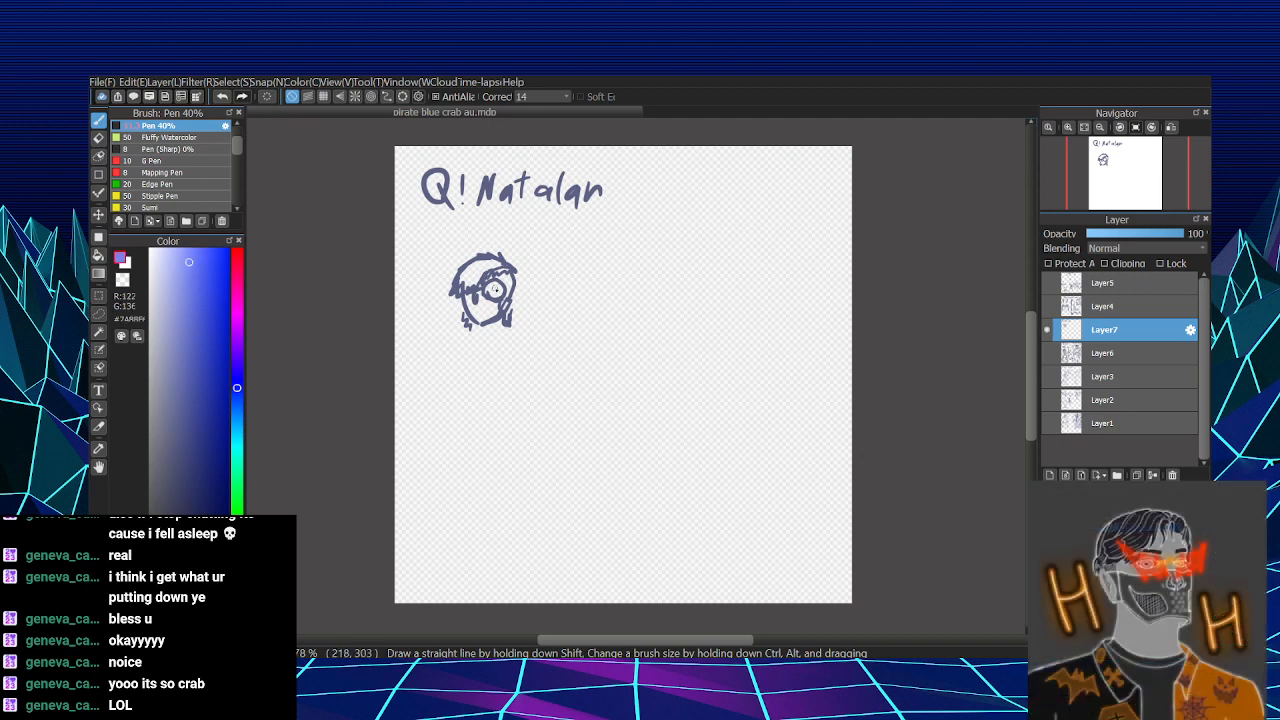
left_click_drag(495, 288, 495, 292)
left_click(481, 284, "alt")
- Handwrite the label "monocal" with an arrow pointing at the monocle, and add paler blue shading around it
mouse_move(522, 250)
left_mouse_down()
mouse_move(568, 253)
mouse_move(590, 238)
mouse_move(612, 259)
mouse_move(525, 285)
left_mouse_up()
left_click_drag(525, 286, 538, 285)
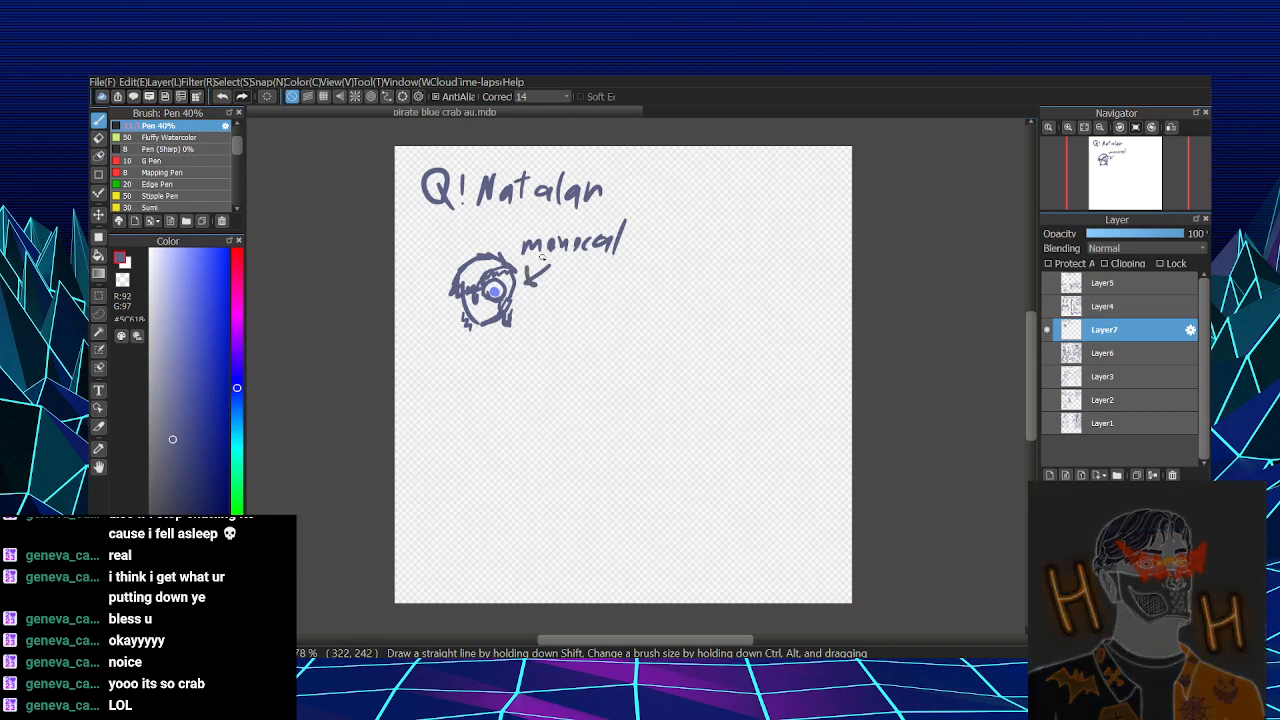
left_click_drag(185, 305, 179, 281)
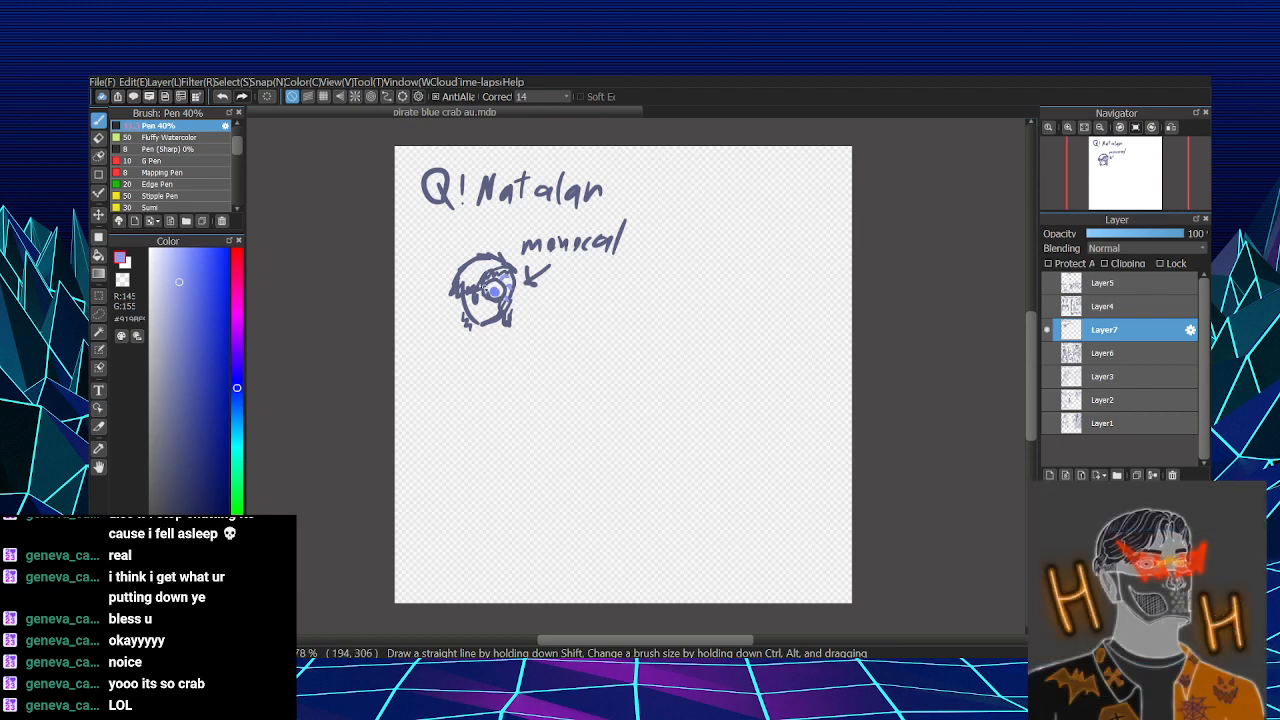
right_click(478, 287)
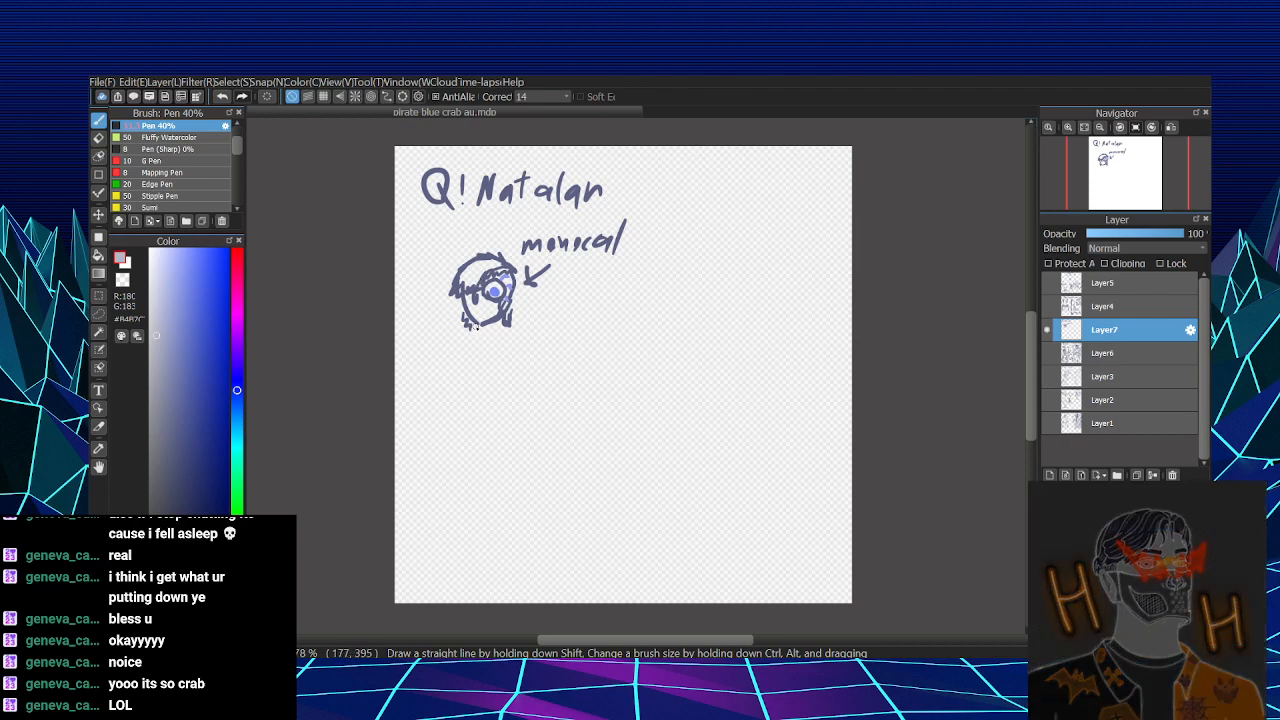
- Draw the character's neck and a V-necked vest with a front edge line and a column of button dots in dark blue
left_click_drag(478, 323, 474, 340)
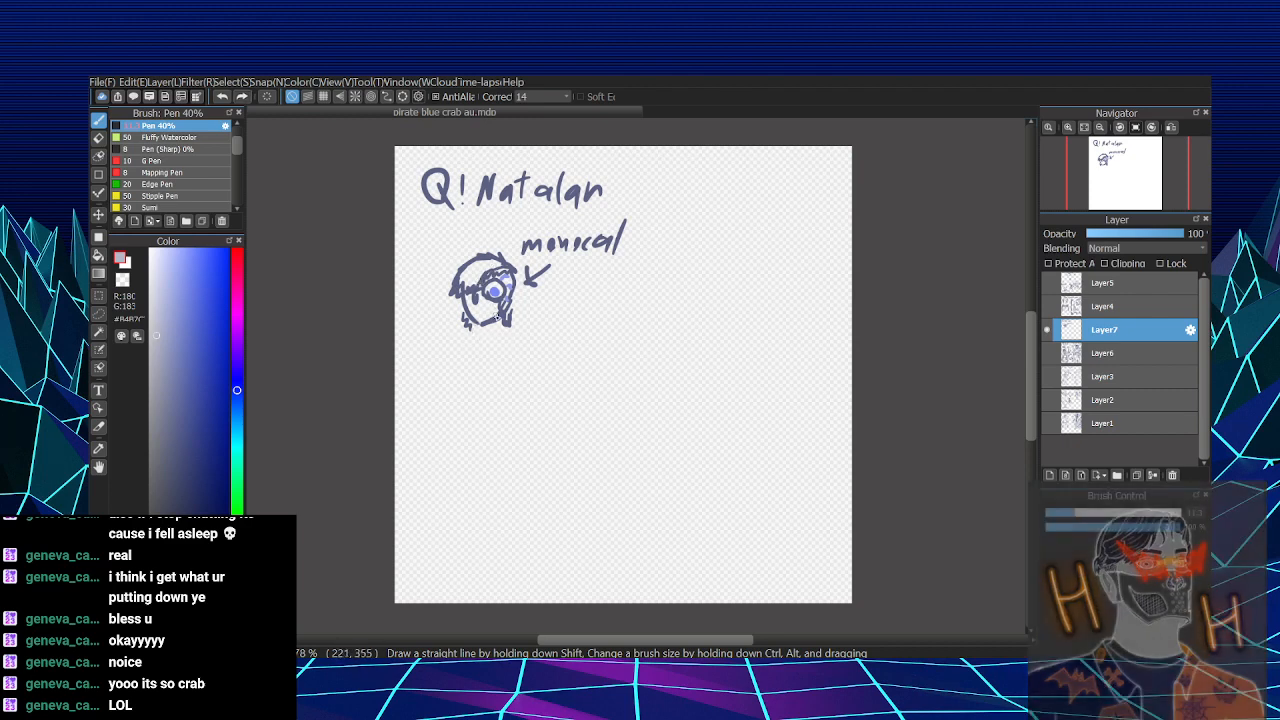
right_click(502, 313)
mouse_move(476, 324)
left_mouse_down()
mouse_move(475, 335)
mouse_move(508, 334)
mouse_move(474, 337)
mouse_move(489, 372)
left_mouse_up()
key("ctrl+z")
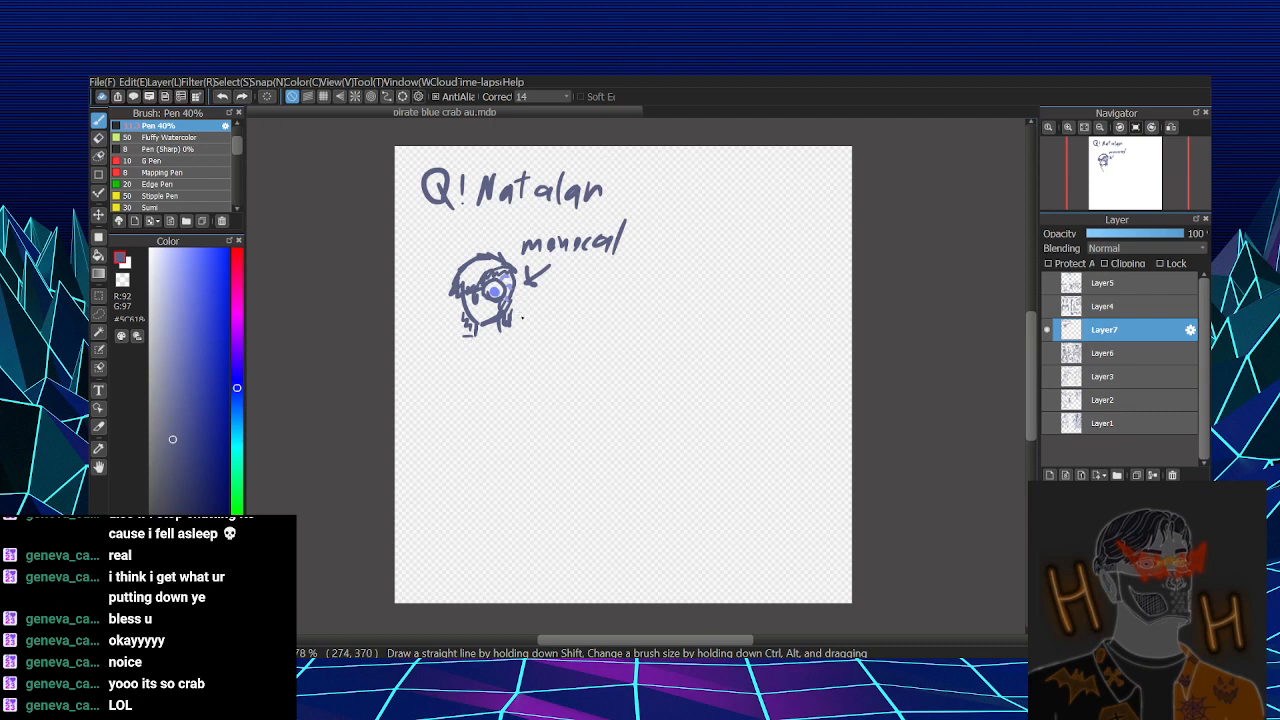
mouse_move(480, 369)
left_mouse_down()
mouse_move(472, 339)
mouse_move(484, 370)
mouse_move(497, 420)
left_mouse_up()
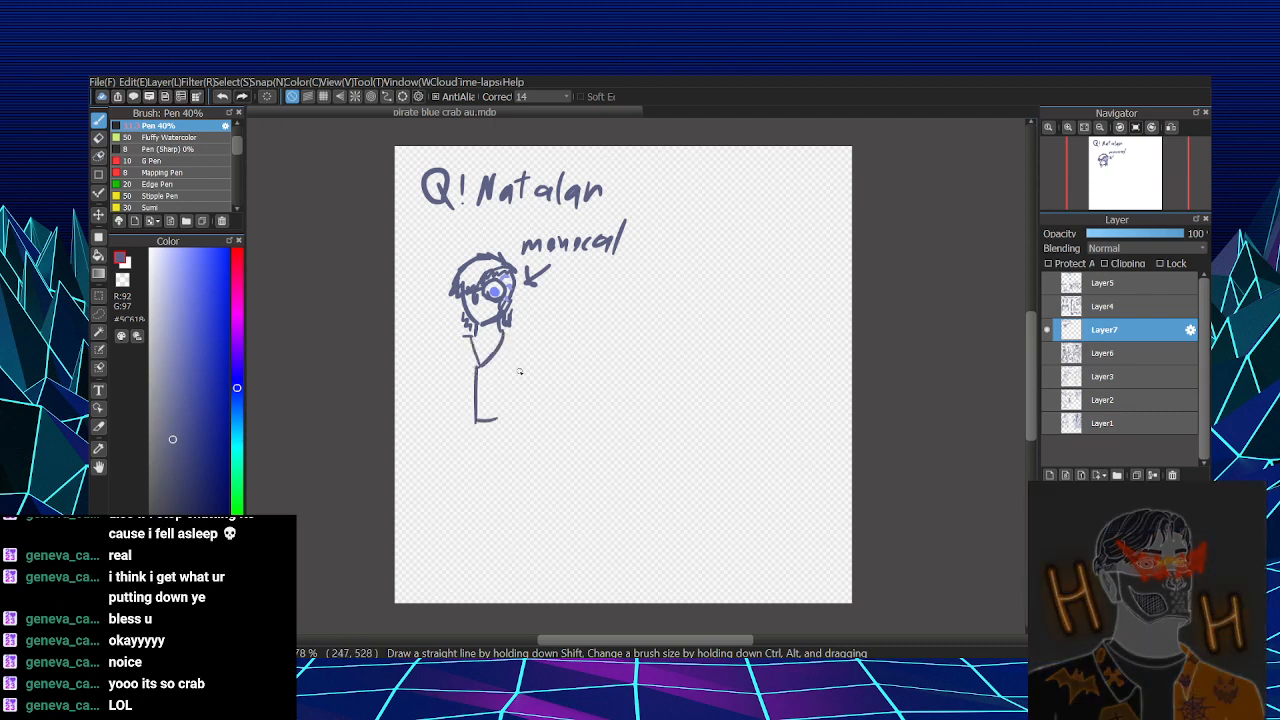
mouse_move(502, 332)
left_mouse_down()
mouse_move(521, 336)
mouse_move(511, 415)
left_mouse_up()
mouse_move(462, 338)
left_mouse_down()
mouse_move(455, 421)
mouse_move(503, 413)
mouse_move(483, 383)
mouse_move(462, 399)
mouse_move(456, 384)
mouse_move(461, 424)
mouse_move(517, 411)
left_mouse_up()
key("ctrl+z")
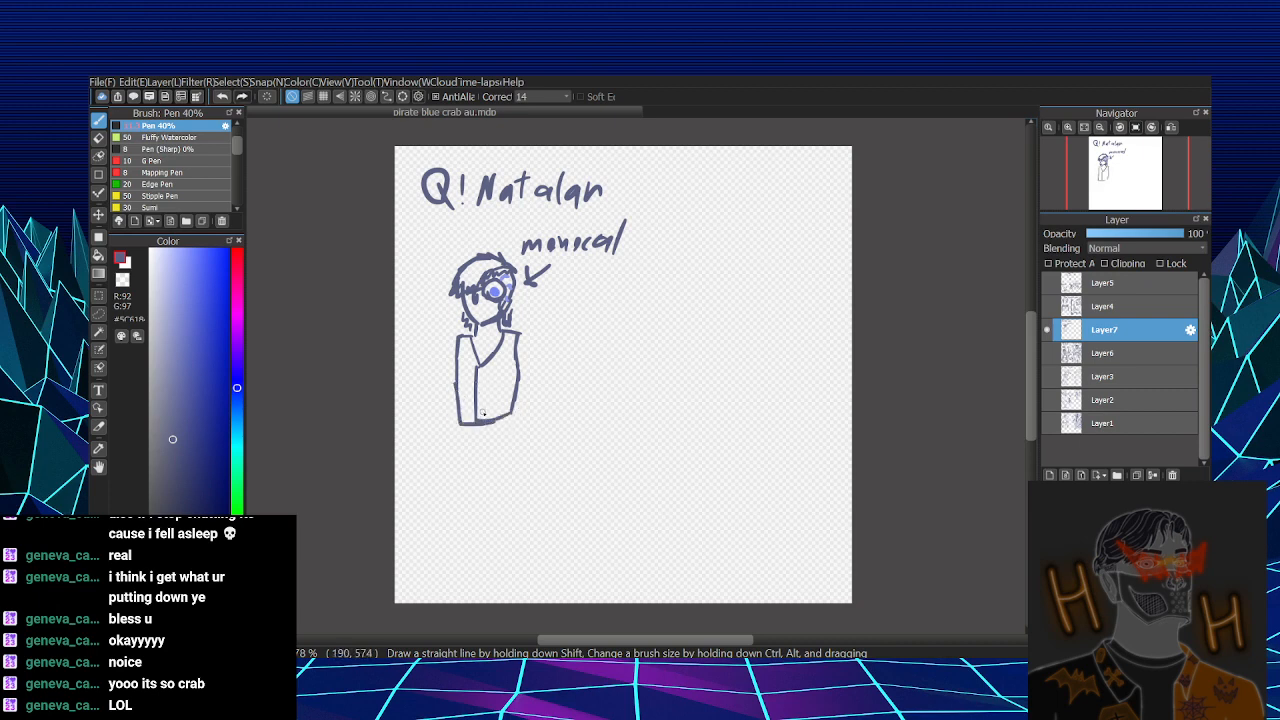
left_click(483, 411)
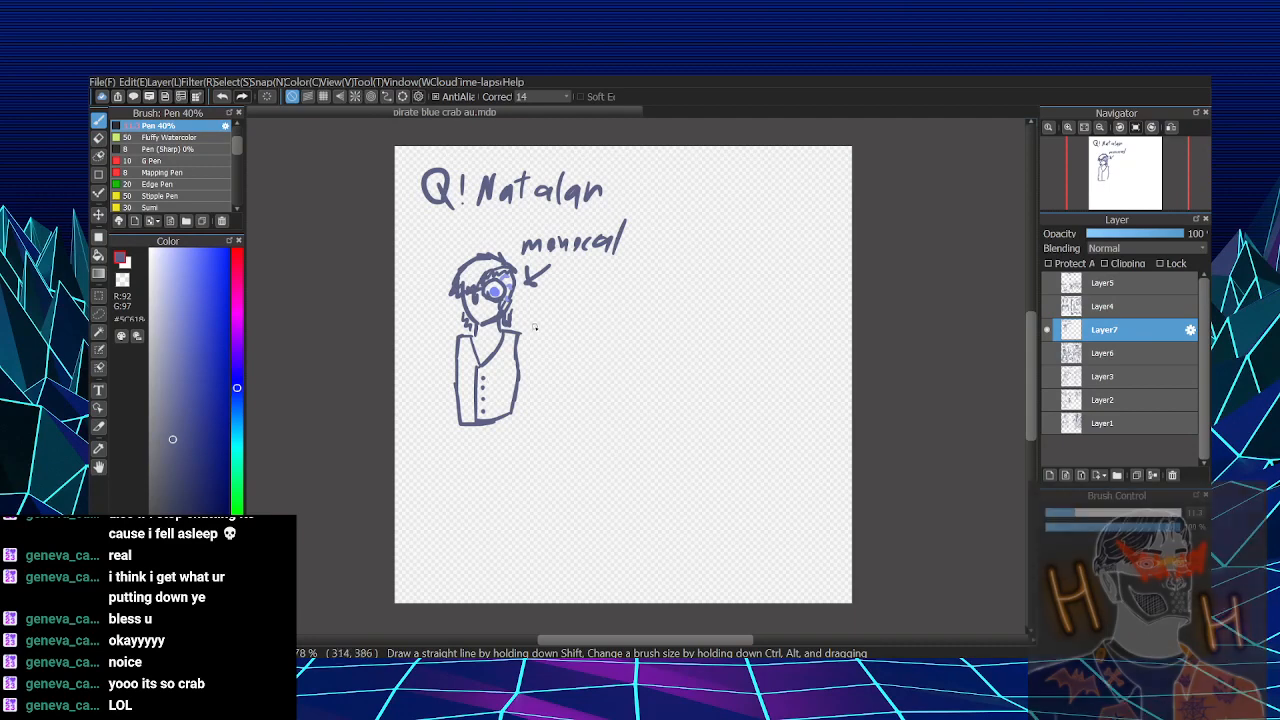
- Add one shoulder line, a pointed shirt collar and a small neck bow at the top of the vest
mouse_move(456, 338)
left_mouse_down()
mouse_move(437, 358)
mouse_move(476, 353)
left_mouse_up()
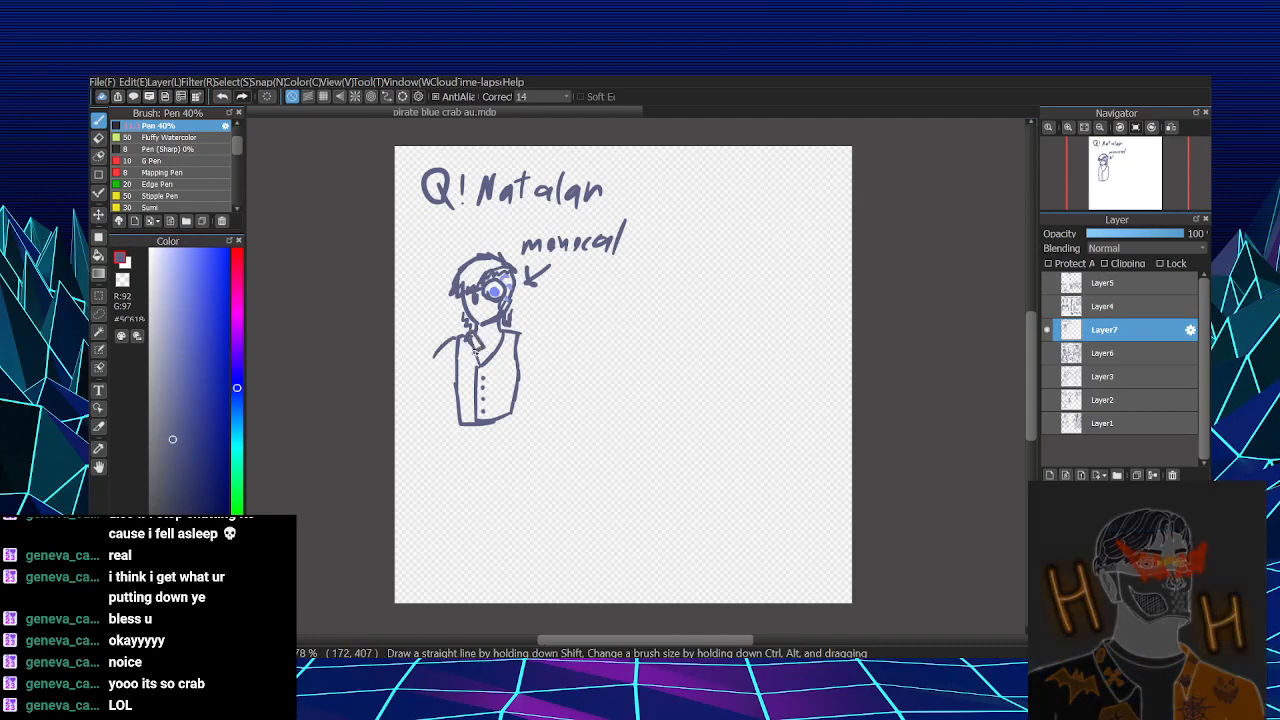
key("ctrl+z")
mouse_move(480, 340)
left_mouse_down()
mouse_move(522, 324)
mouse_move(484, 356)
mouse_move(491, 346)
mouse_move(502, 388)
mouse_move(488, 350)
left_mouse_up()
key("ctrl+z")
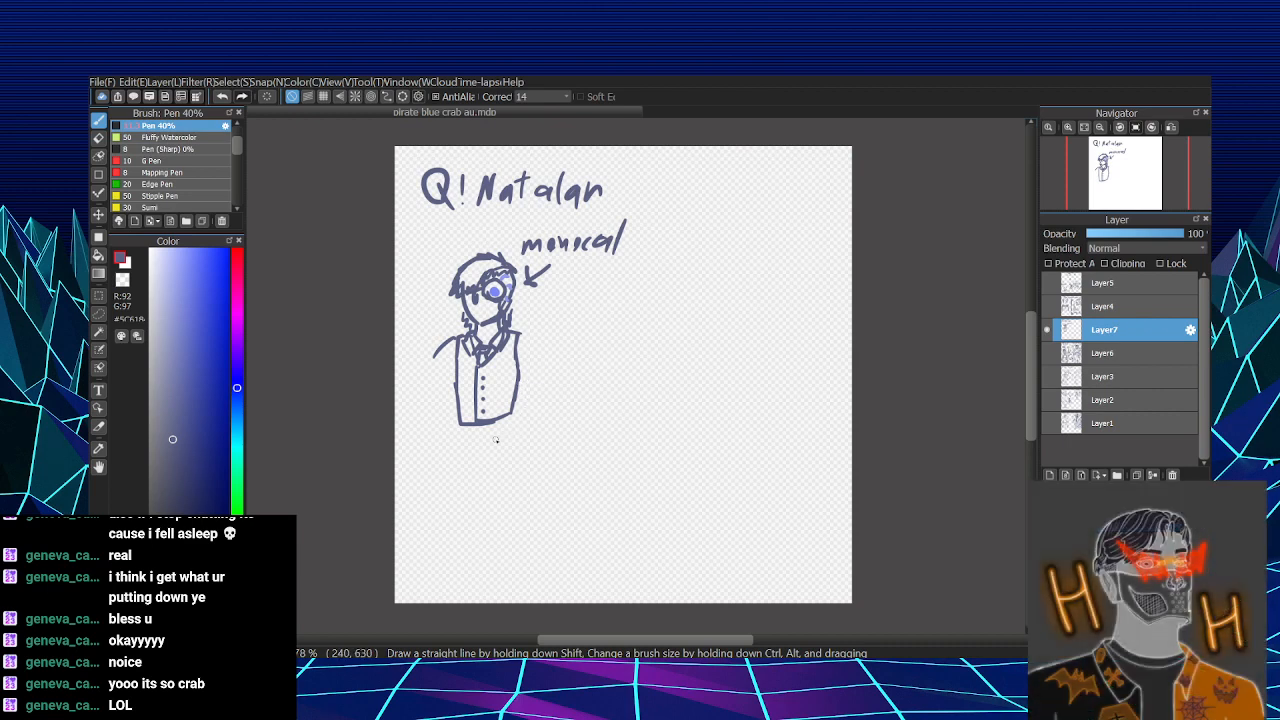
- Draw the outer trouser lines down from the vest and the upper sleeves on both sides of it
left_click_drag(458, 424, 455, 522)
left_click_drag(512, 418, 524, 545)
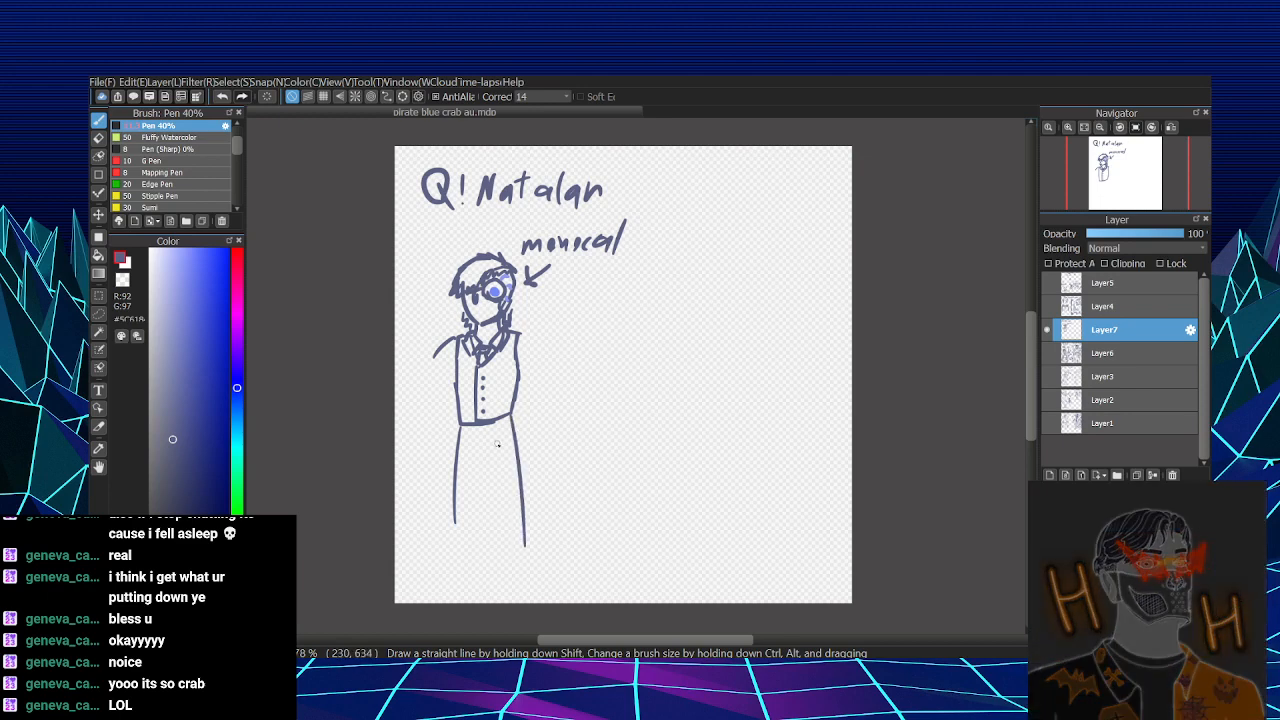
left_click_drag(462, 434, 492, 432)
key("ctrl+z")
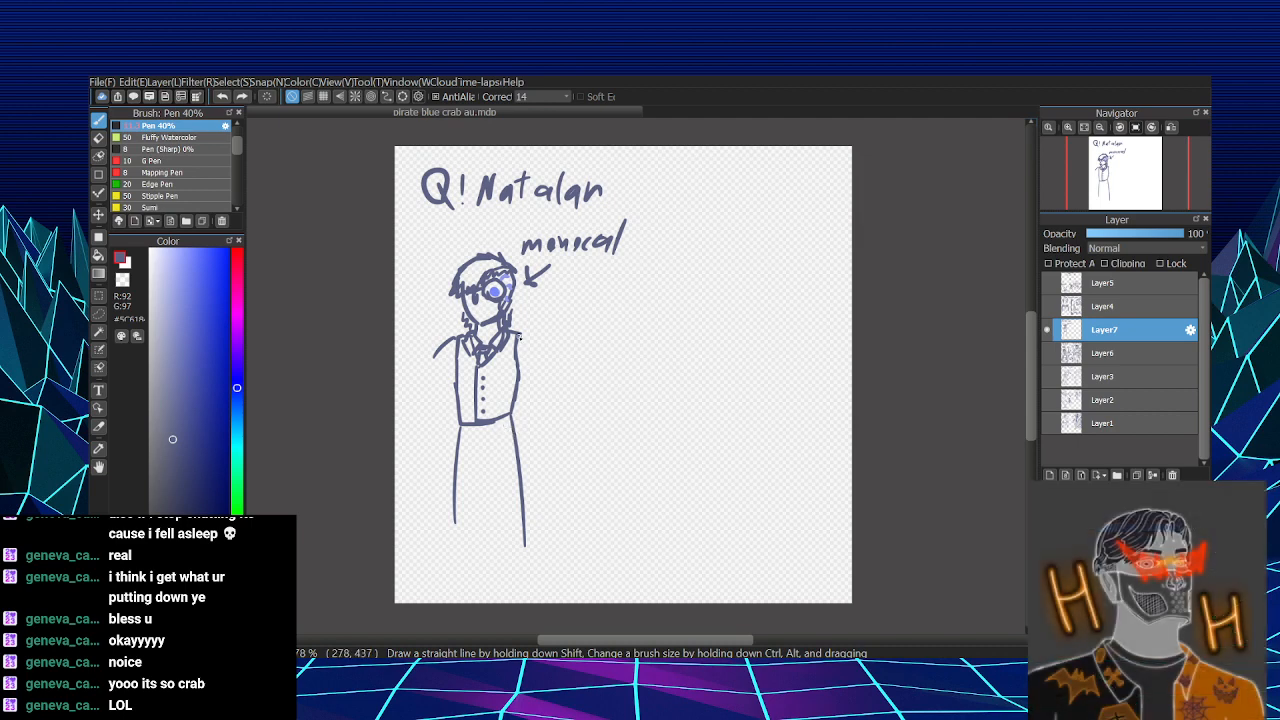
mouse_move(519, 337)
left_mouse_down()
mouse_move(533, 381)
mouse_move(536, 357)
mouse_move(521, 405)
left_mouse_up()
mouse_move(437, 360)
left_mouse_down()
mouse_move(433, 403)
mouse_move(455, 404)
left_mouse_up()
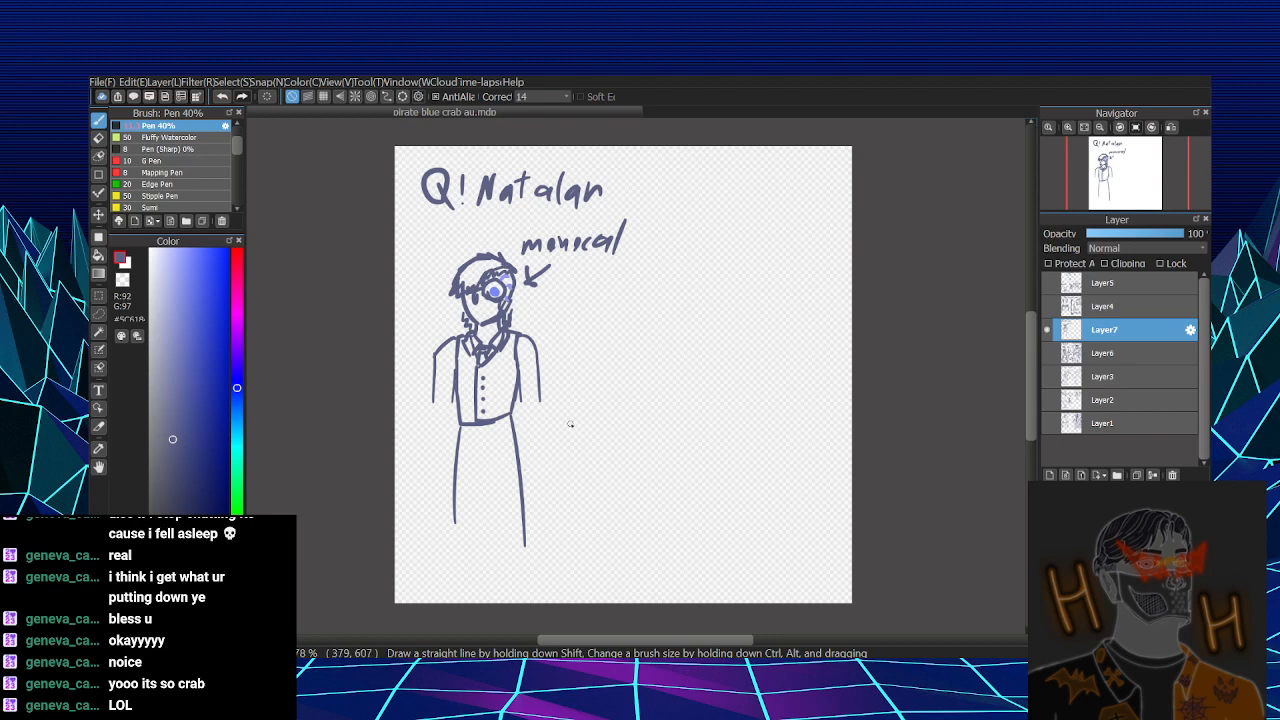
- Draw the two inner leg lines and extend the outer trouser lines toward the canvas's lower edge
mouse_move(480, 473)
left_mouse_down()
mouse_move(480, 558)
mouse_move(498, 569)
left_mouse_up()
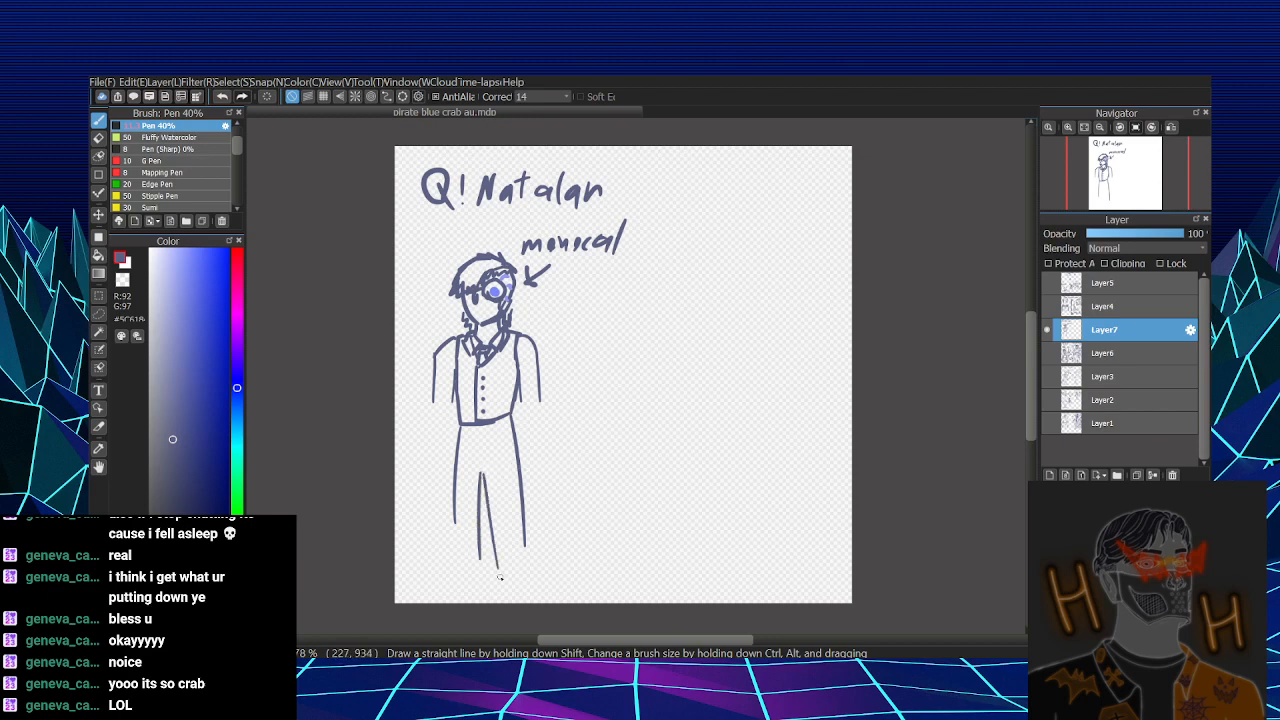
key("ctrl+z")
key("ctrl+z")
mouse_move(483, 464)
left_mouse_down()
mouse_move(485, 579)
mouse_move(500, 574)
left_mouse_up()
left_click_drag(456, 514, 455, 578)
left_click_drag(517, 500, 529, 587)
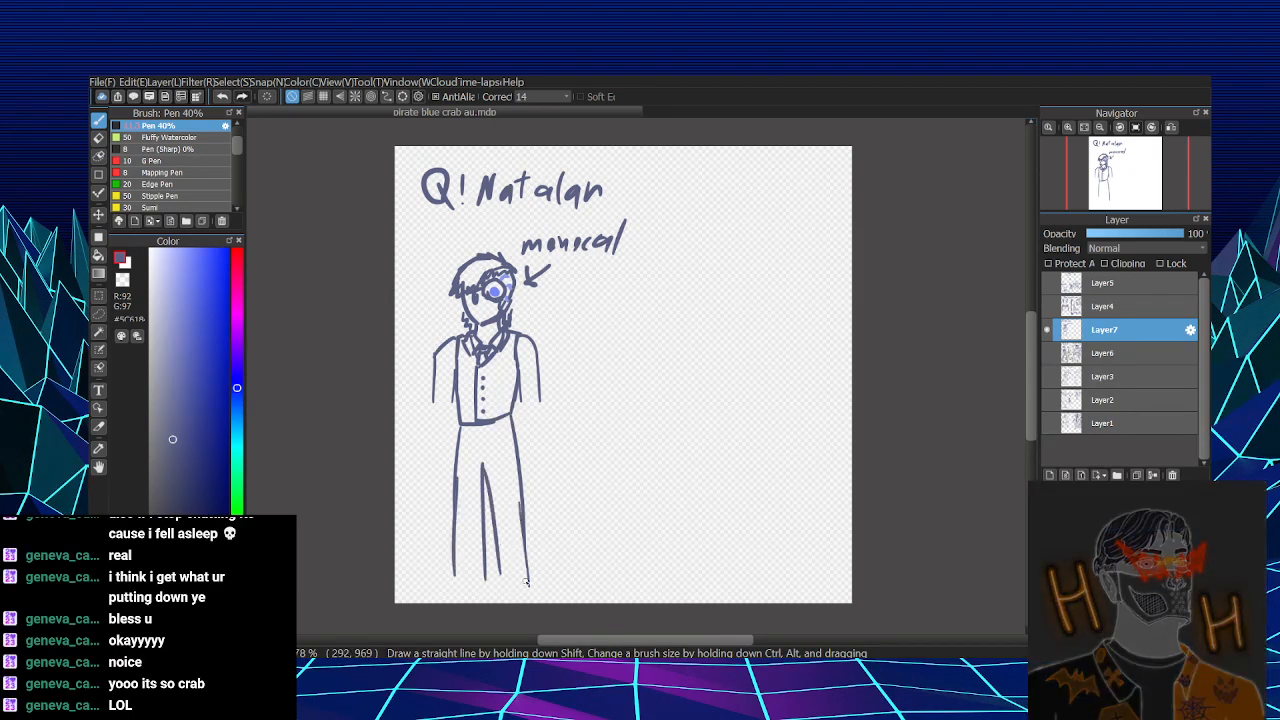
- Lengthen the sleeves, close them with boxed cuffs, and draw a rounded hand below each cuff
mouse_move(434, 386)
left_mouse_down()
mouse_move(430, 448)
mouse_move(449, 455)
left_mouse_up()
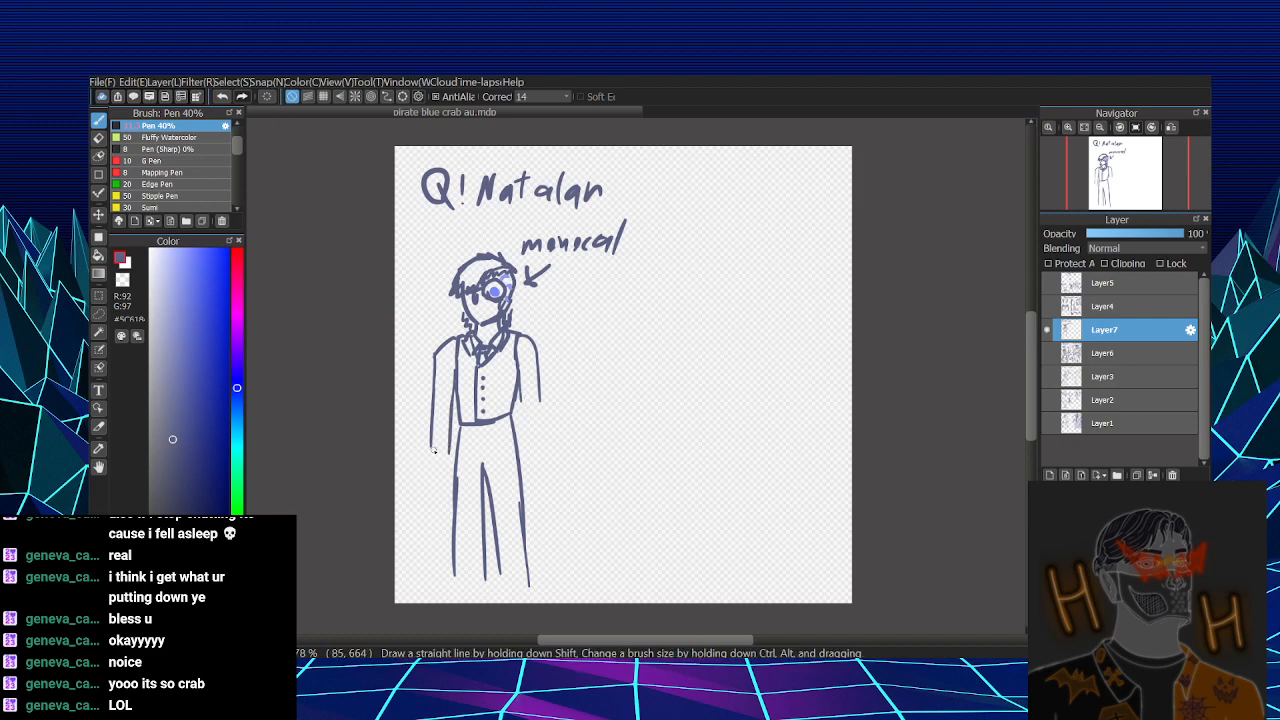
mouse_move(435, 432)
left_mouse_down()
mouse_move(427, 440)
mouse_move(447, 444)
left_mouse_up()
left_click_drag(522, 400, 544, 432)
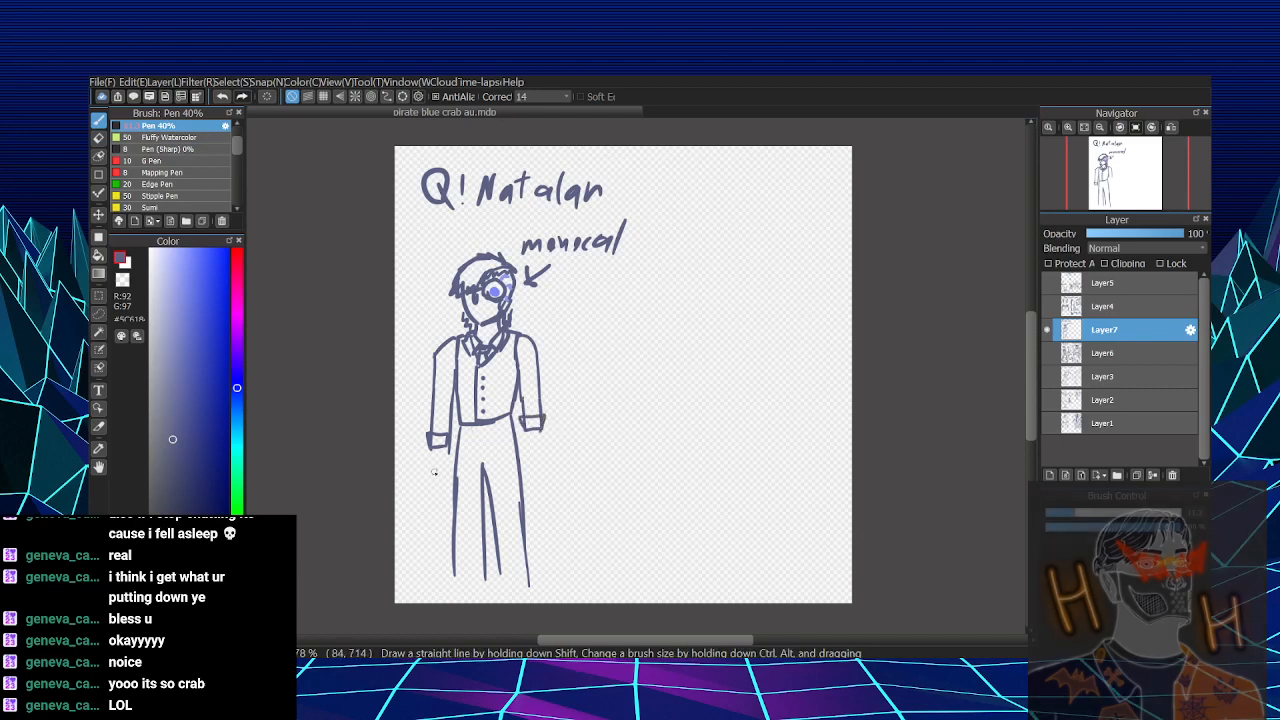
left_click_drag(433, 451, 450, 458)
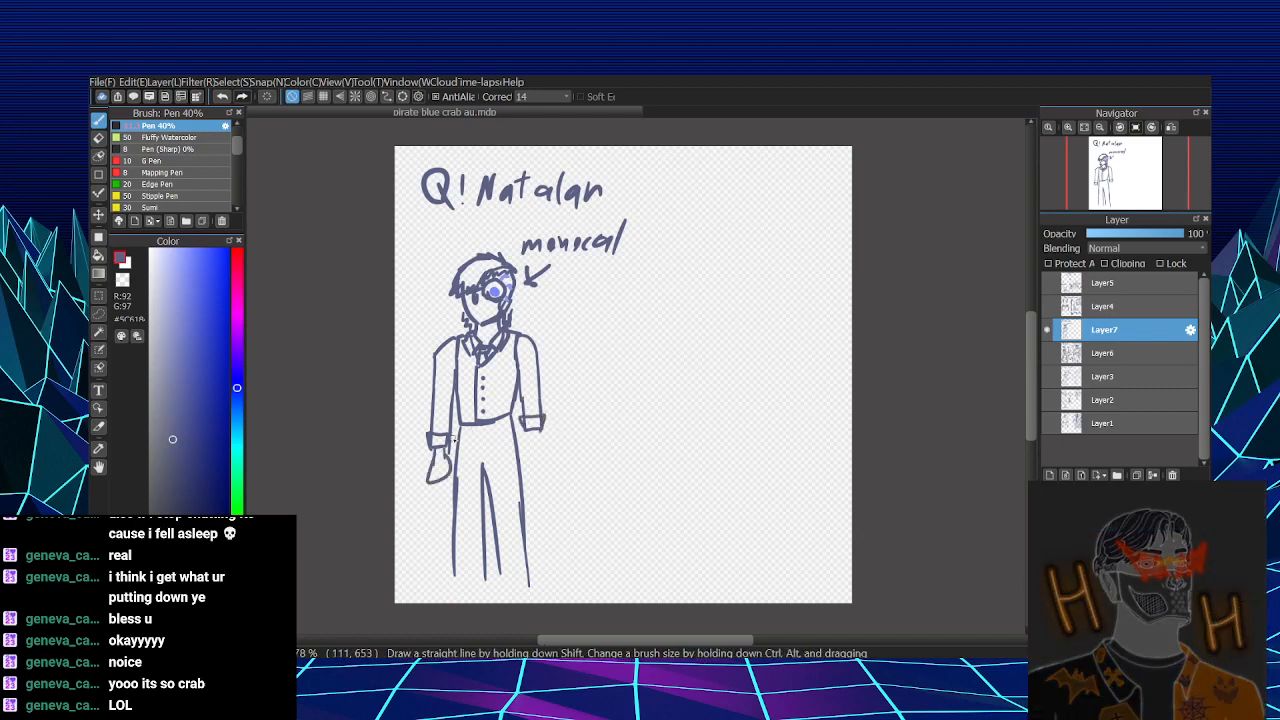
mouse_move(531, 425)
left_mouse_down()
mouse_move(527, 450)
mouse_move(547, 446)
left_mouse_up()
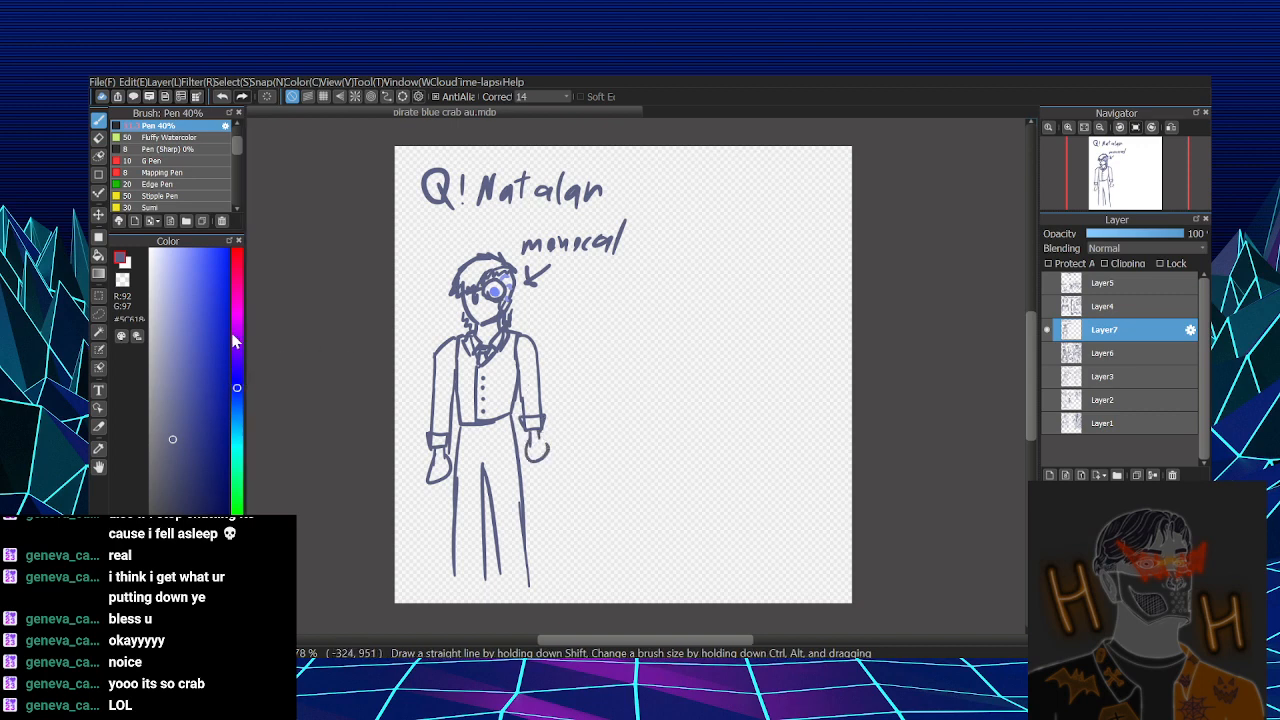
- Choose a near-black brown and scribble it into both hands as dark gloves
left_click(238, 602)
left_click(215, 588)
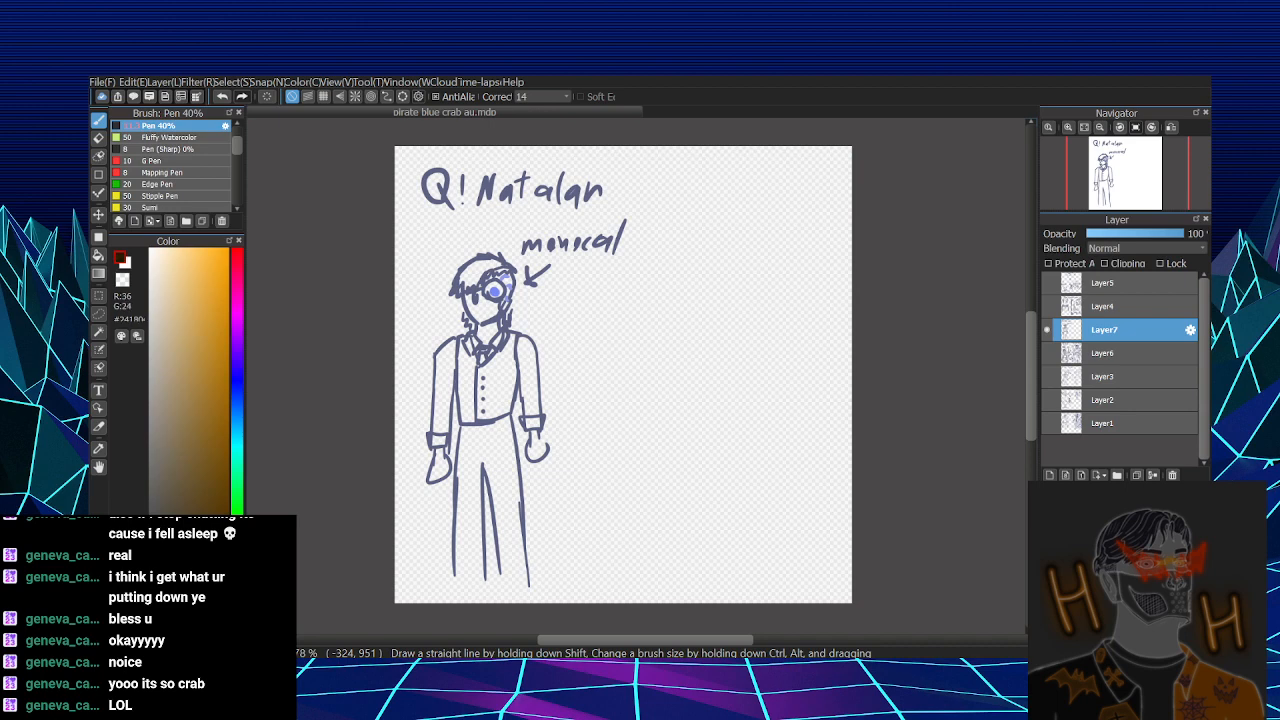
left_click_drag(430, 476, 438, 466)
mouse_move(526, 455)
left_mouse_down()
mouse_move(545, 452)
mouse_move(532, 450)
left_mouse_up()
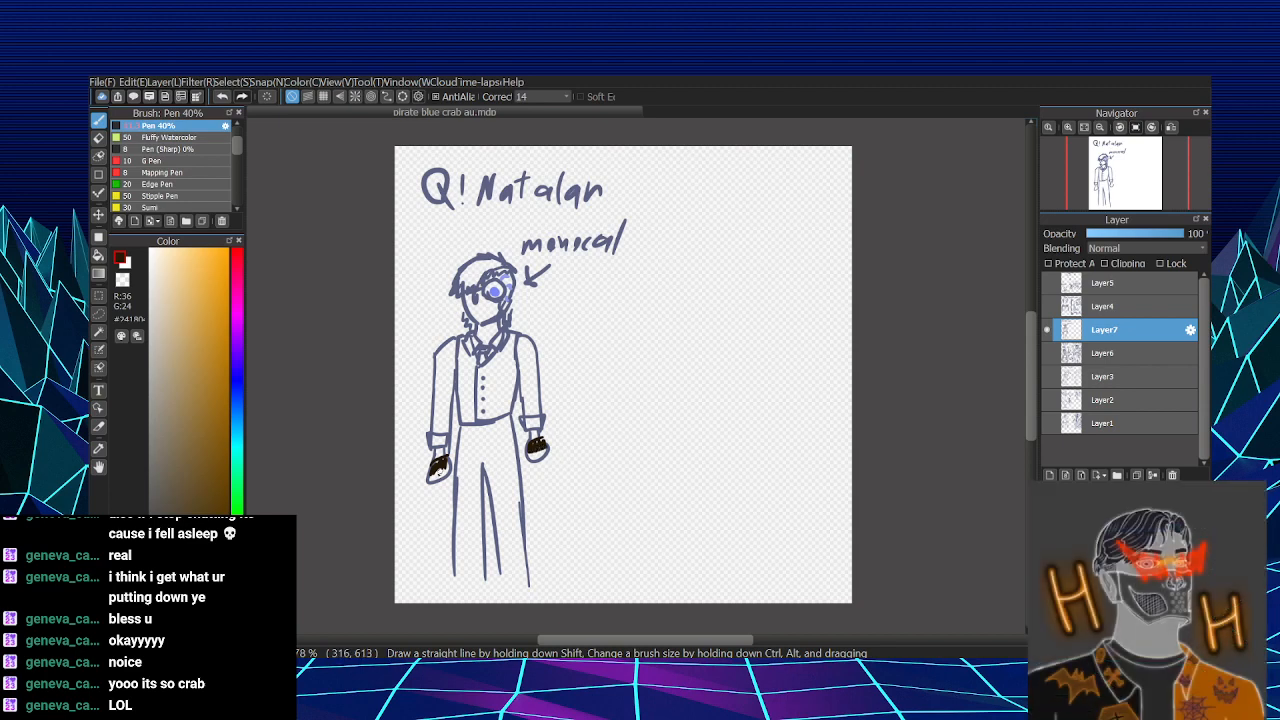
- Finish the dark fingers on both hands and label one with an arrow and "Shelly hand" in slate blue
left_click_drag(436, 467, 444, 480)
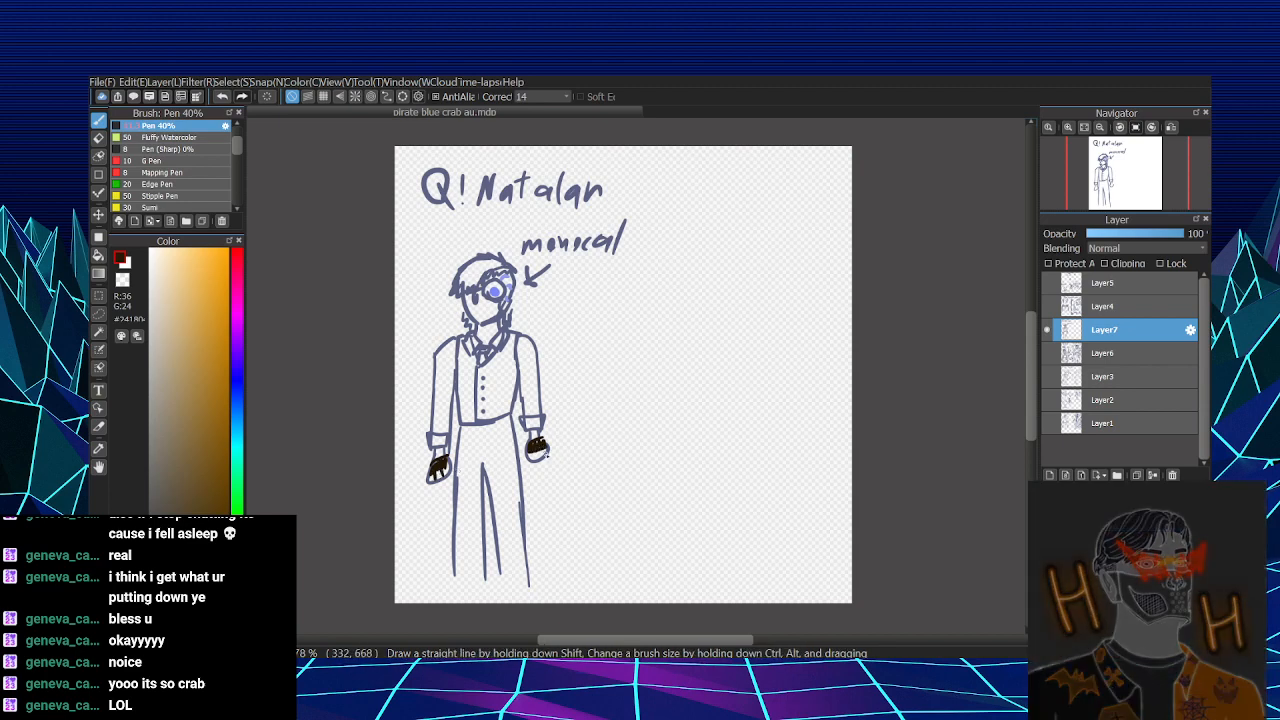
left_click_drag(534, 458, 544, 457)
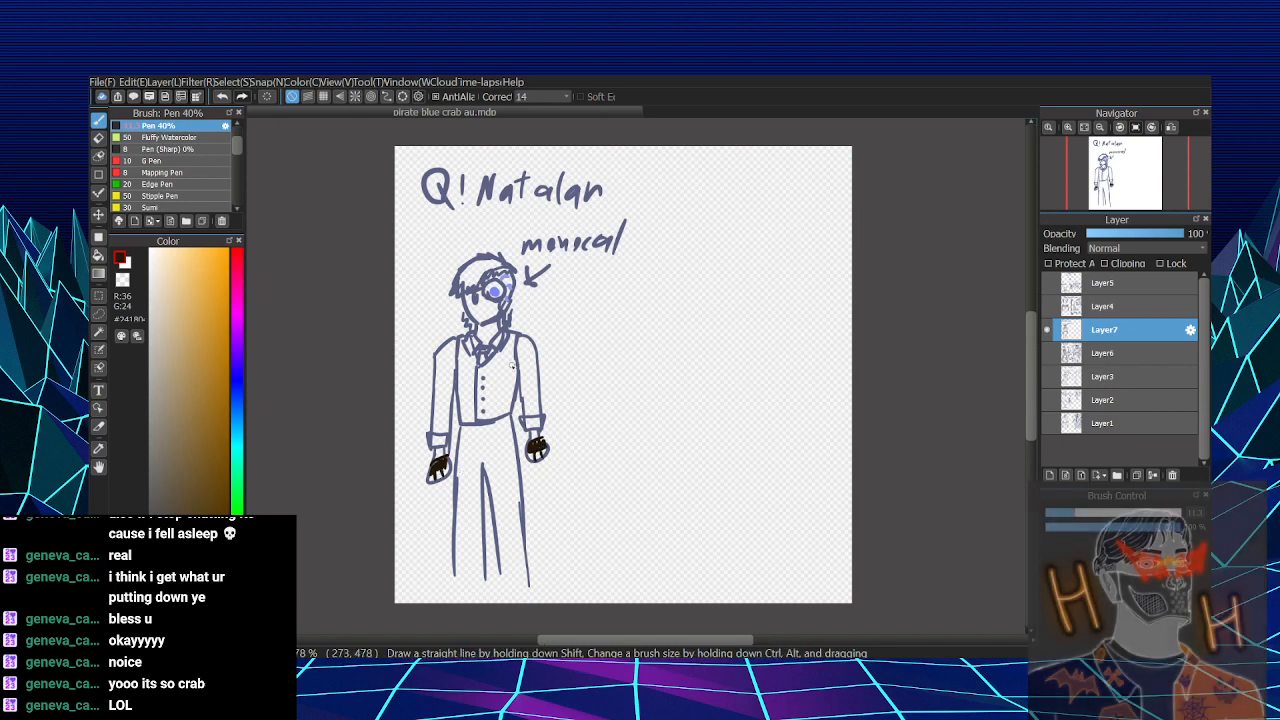
left_click(484, 421, "alt")
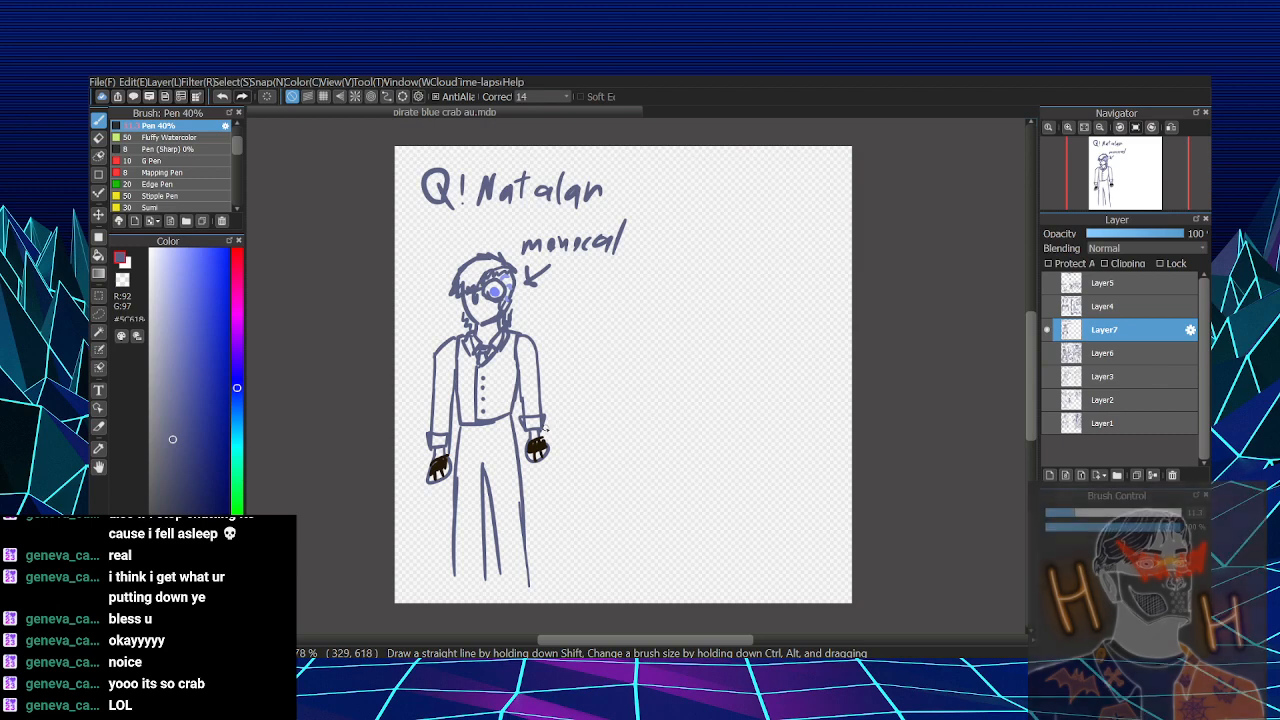
mouse_move(568, 408)
left_mouse_down()
mouse_move(546, 432)
mouse_move(557, 429)
left_mouse_up()
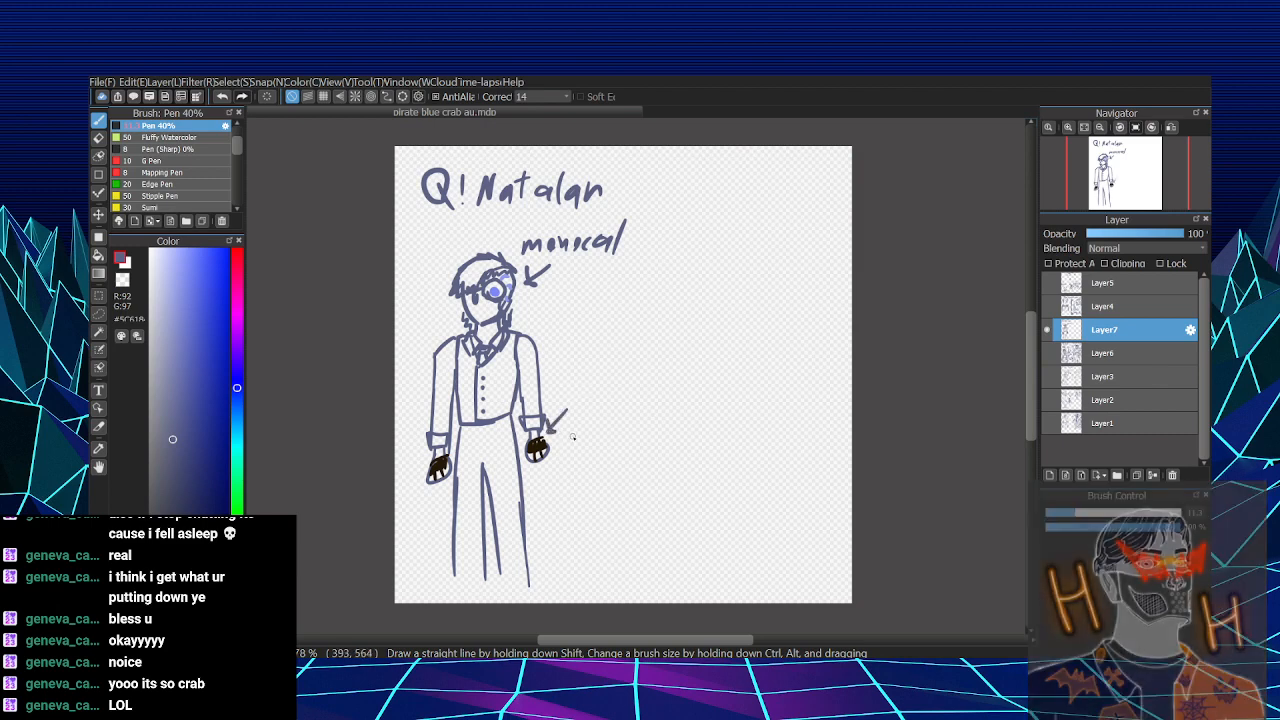
mouse_move(577, 381)
left_mouse_down()
mouse_move(566, 399)
mouse_move(604, 383)
mouse_move(607, 402)
left_mouse_up()
mouse_move(609, 392)
left_mouse_down()
mouse_move(613, 422)
mouse_move(582, 430)
mouse_move(617, 442)
left_mouse_up()
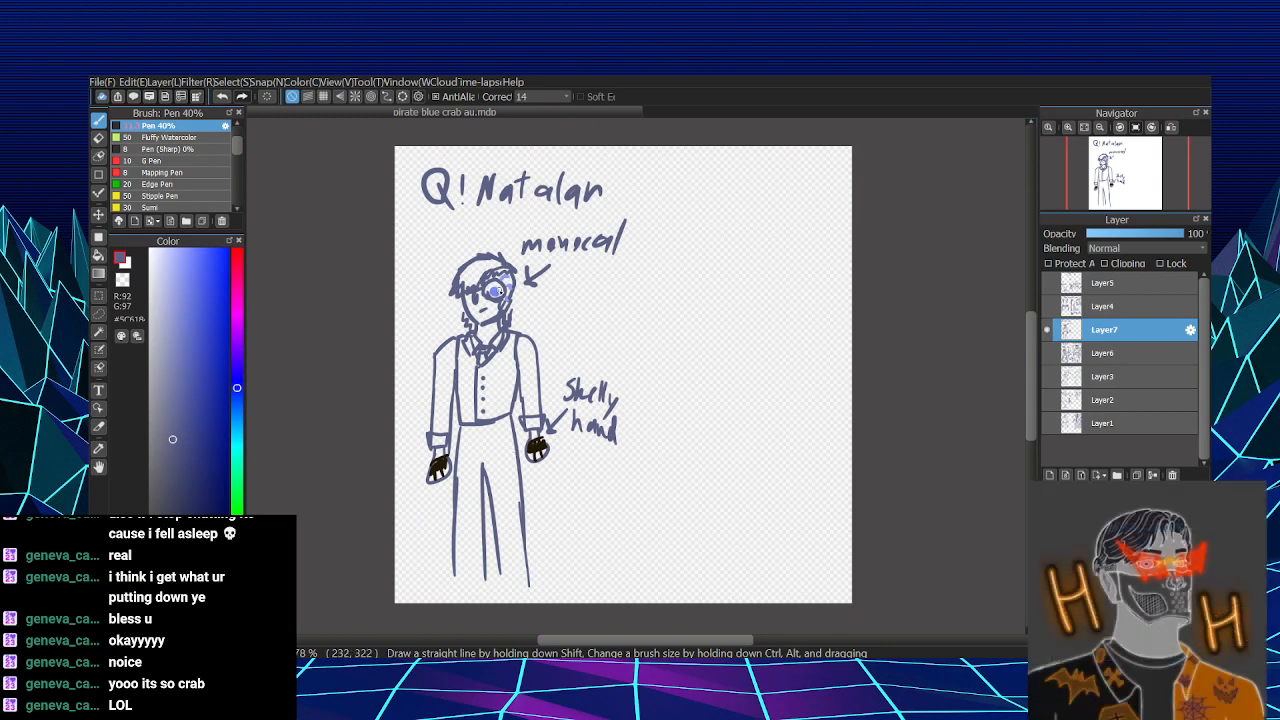
- Sample the monocle's light blue and mark patches on the figure's shoulder, sleeve, wrist, neck, vest and upper trousers
left_click(494, 290, "alt")
left_click_drag(447, 371, 434, 350)
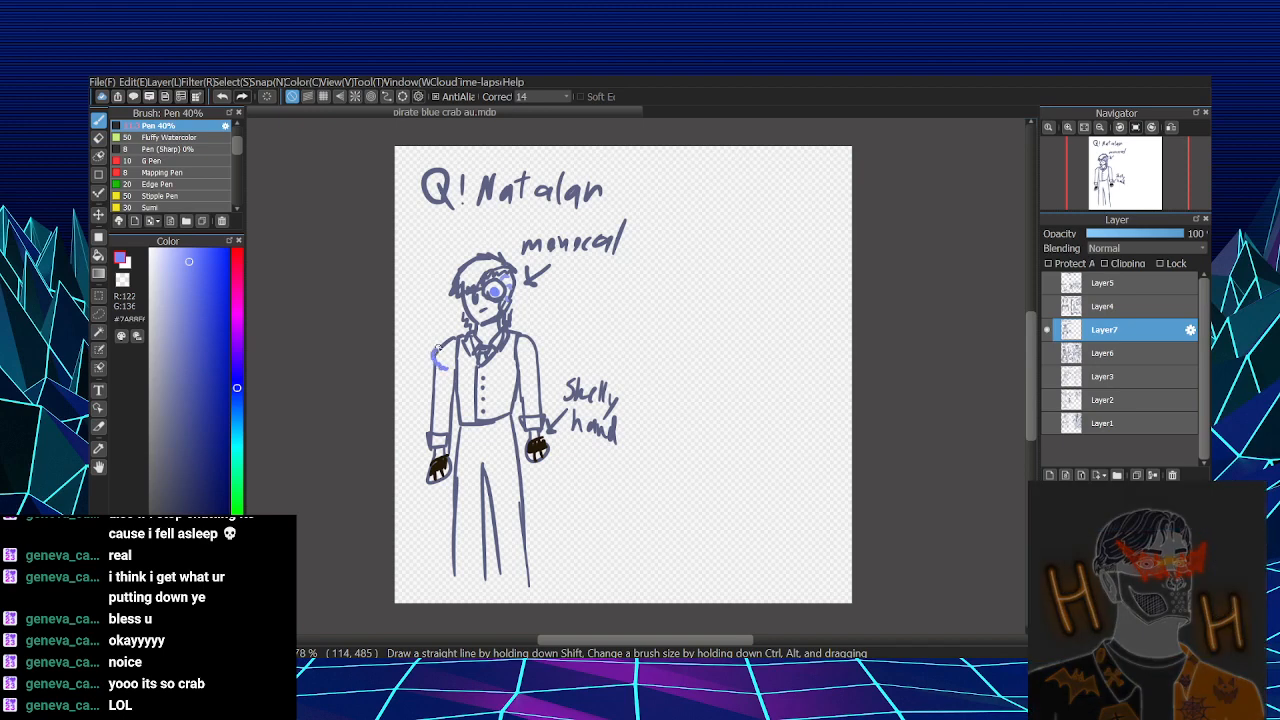
left_click_drag(537, 432, 539, 441)
mouse_move(493, 322)
left_mouse_down()
mouse_move(497, 340)
mouse_move(491, 325)
left_mouse_up()
mouse_move(507, 430)
left_mouse_down()
mouse_move(516, 465)
mouse_move(459, 496)
mouse_move(457, 467)
mouse_move(459, 504)
left_mouse_up()
key("ctrl+z")
mouse_move(498, 380)
left_mouse_down()
mouse_move(502, 395)
mouse_move(507, 375)
mouse_move(462, 414)
left_mouse_up()
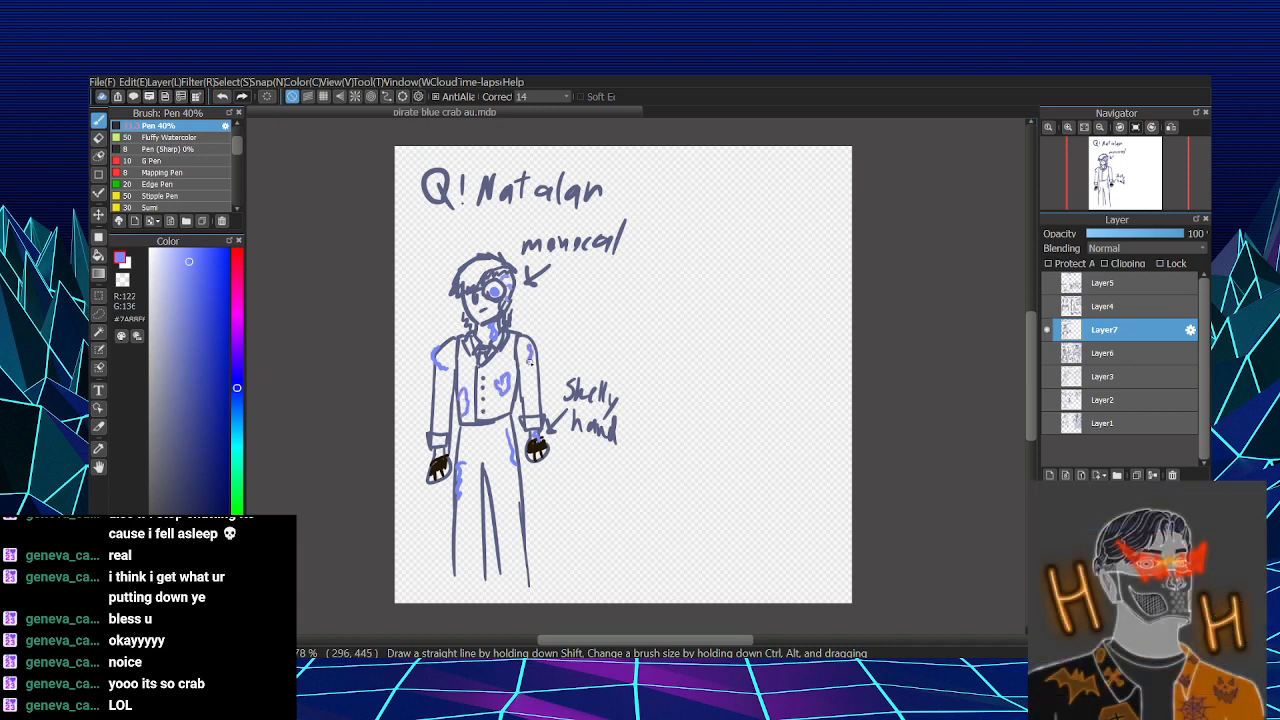
- Add light blue patches to the lower trouser legs and fill in the patches on both thighs
mouse_move(514, 528)
left_mouse_down()
mouse_move(515, 552)
mouse_move(466, 556)
mouse_move(466, 568)
mouse_move(459, 547)
mouse_move(464, 567)
mouse_move(464, 556)
left_mouse_up()
left_click_drag(461, 466, 460, 494)
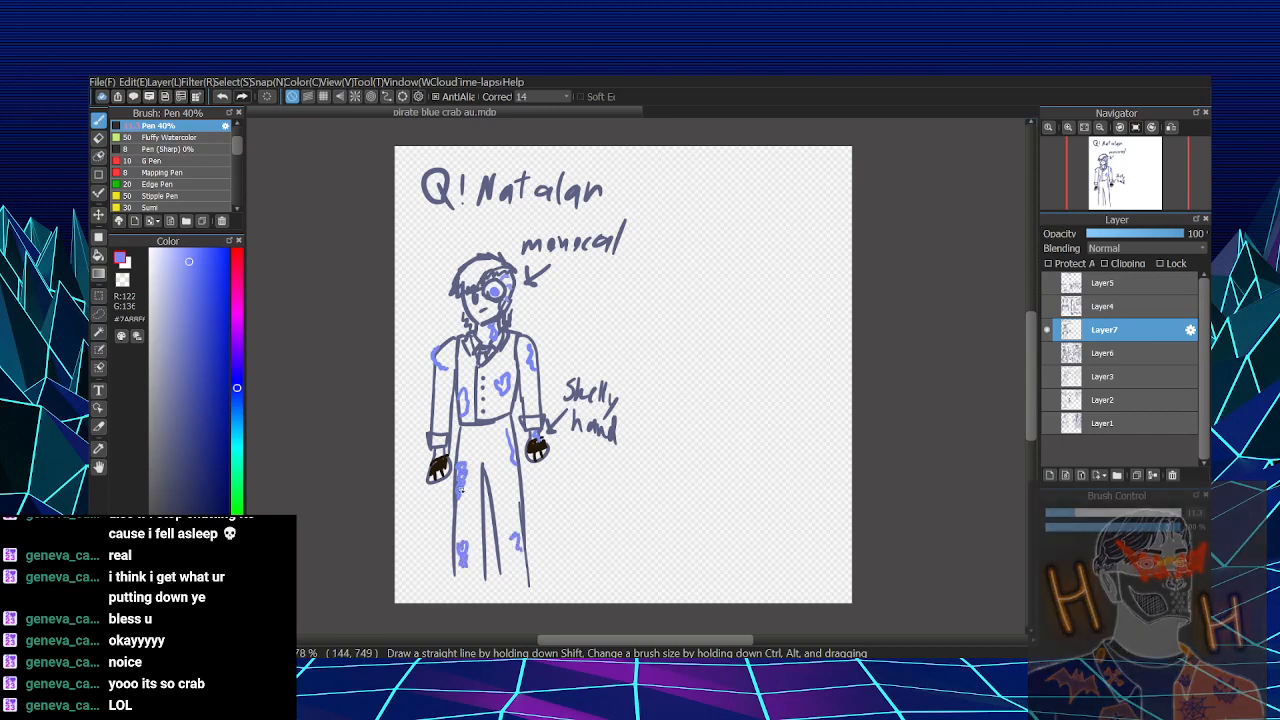
mouse_move(510, 433)
left_mouse_down()
mouse_move(514, 460)
mouse_move(514, 424)
left_mouse_up()
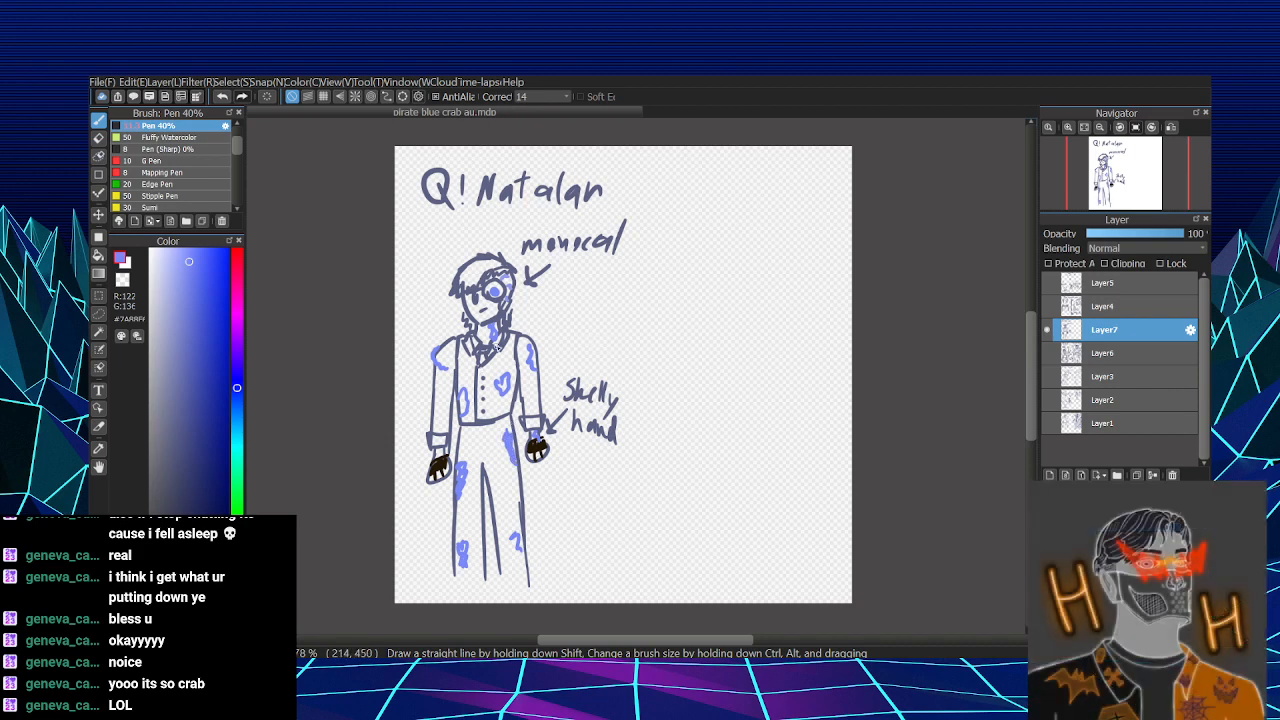
- Sample the slate blue and sketch a second figure's upper arm with a ripped sleeve in the empty area beside the first figure
left_click(500, 312, "alt")
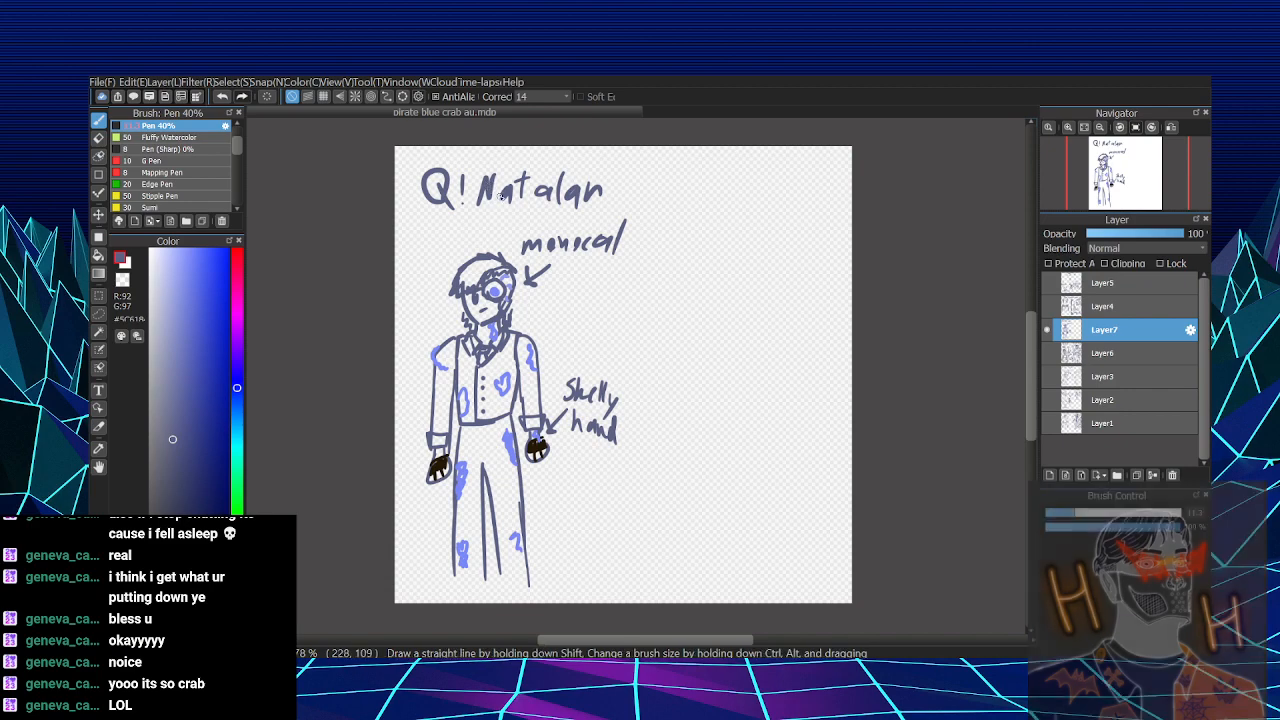
key("Left")
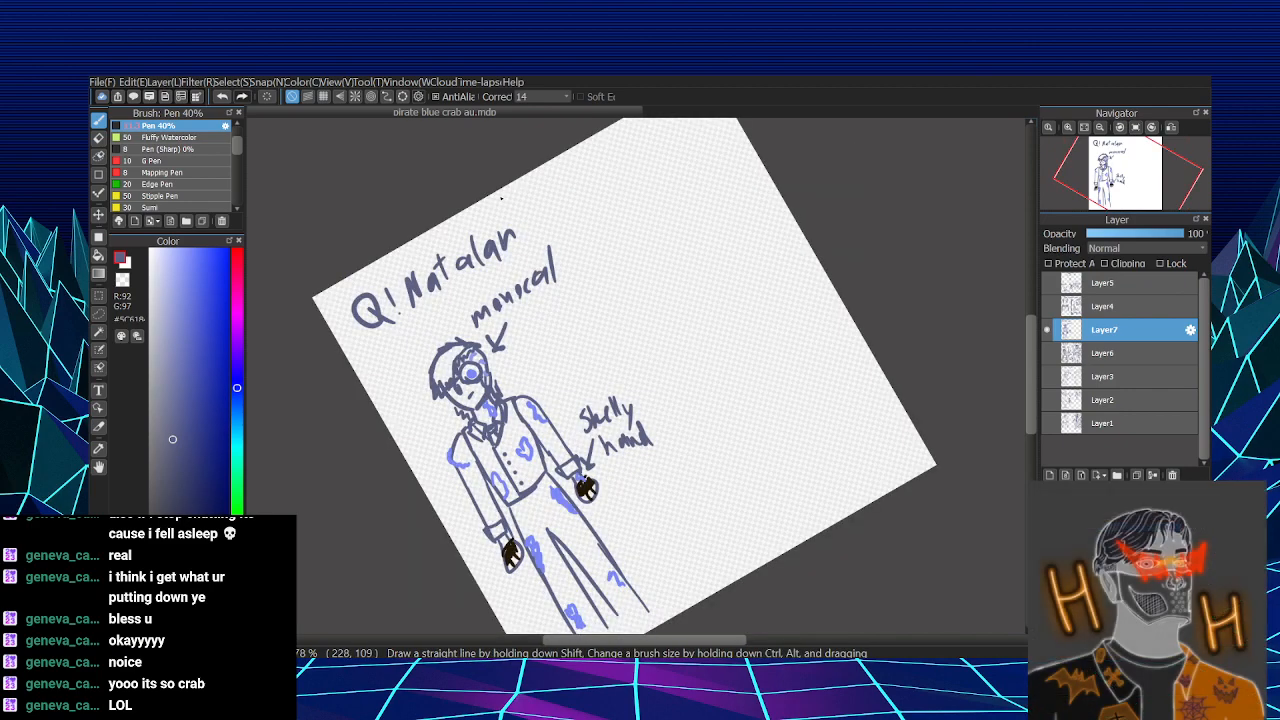
key("Left")
key("Up")
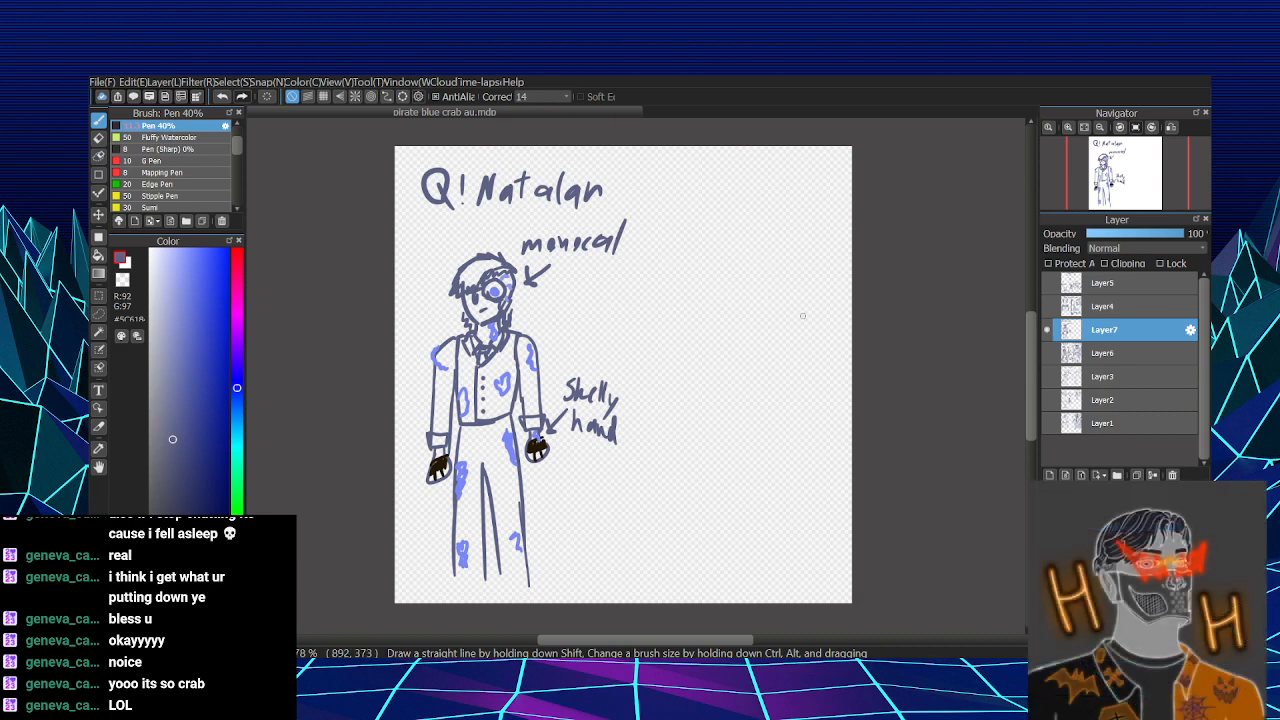
mouse_move(780, 272)
left_mouse_down()
mouse_move(819, 319)
mouse_move(813, 299)
mouse_move(821, 364)
left_mouse_up()
mouse_move(808, 300)
left_mouse_down()
mouse_move(783, 353)
mouse_move(801, 352)
left_mouse_up()
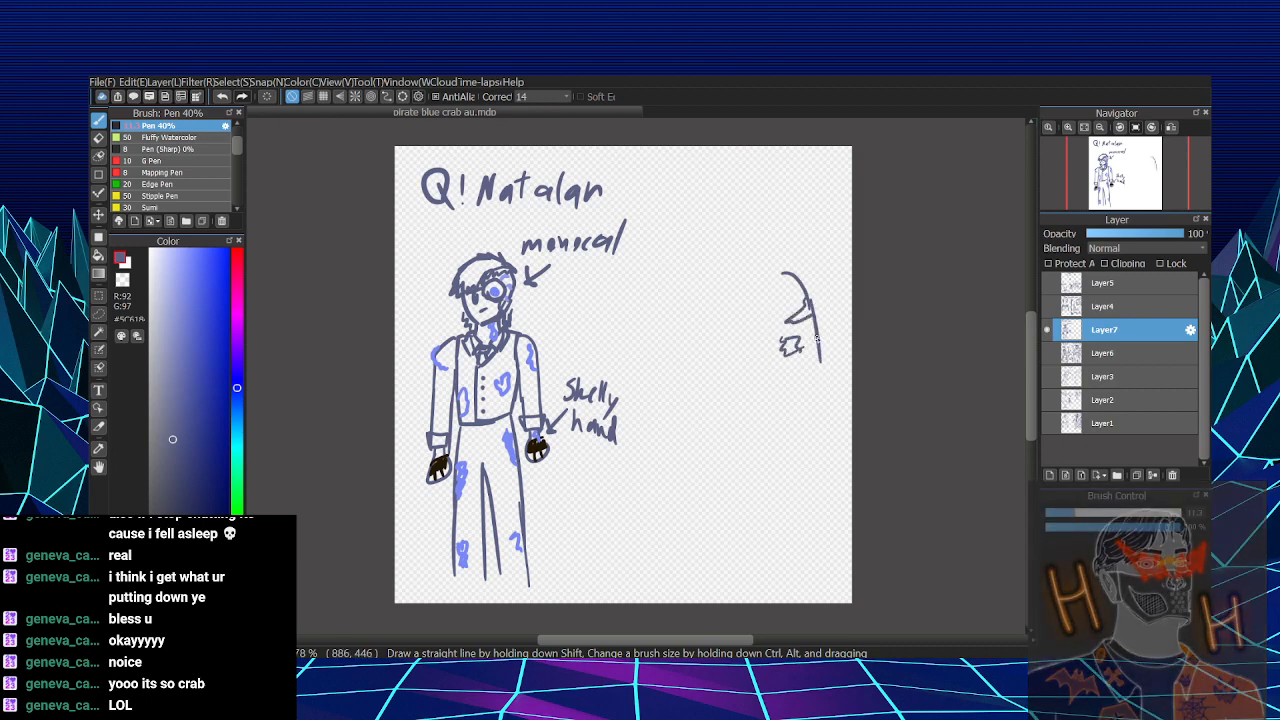
mouse_move(765, 294)
left_mouse_down()
mouse_move(768, 340)
mouse_move(779, 338)
left_mouse_up()
key("ctrl+z")
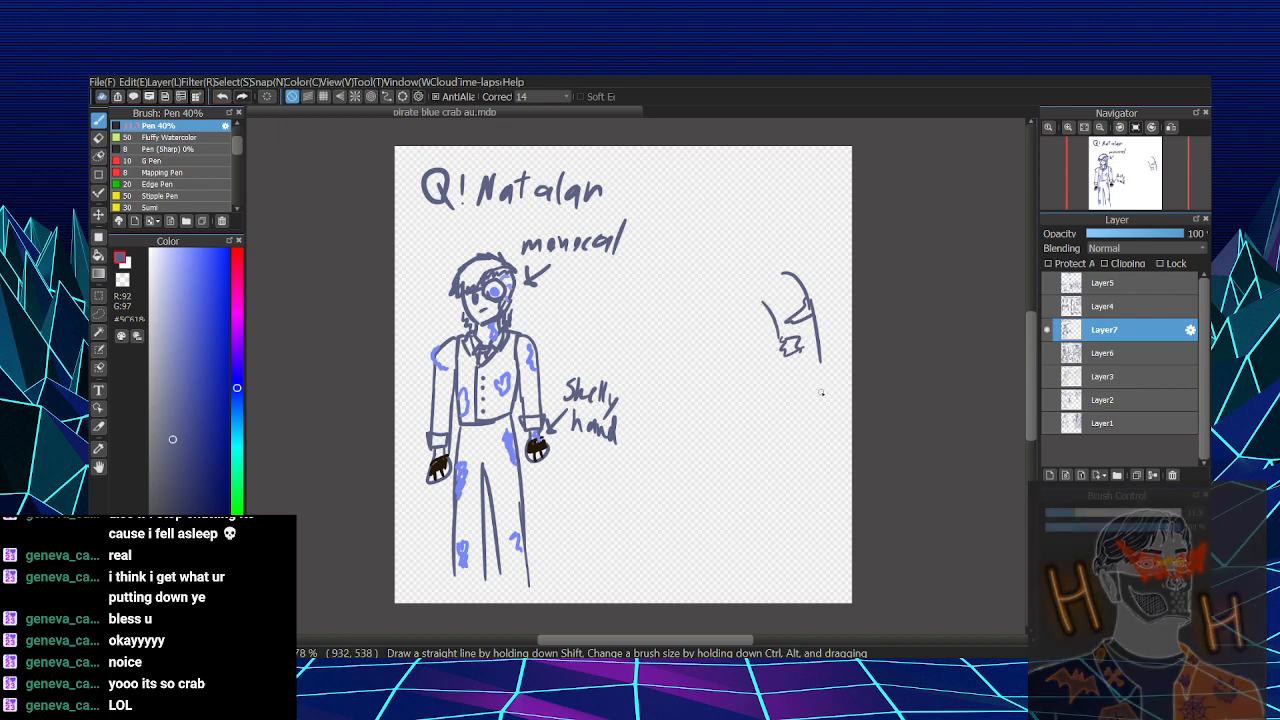
mouse_move(820, 358)
left_mouse_down()
mouse_move(828, 388)
mouse_move(789, 365)
mouse_move(790, 404)
left_mouse_up()
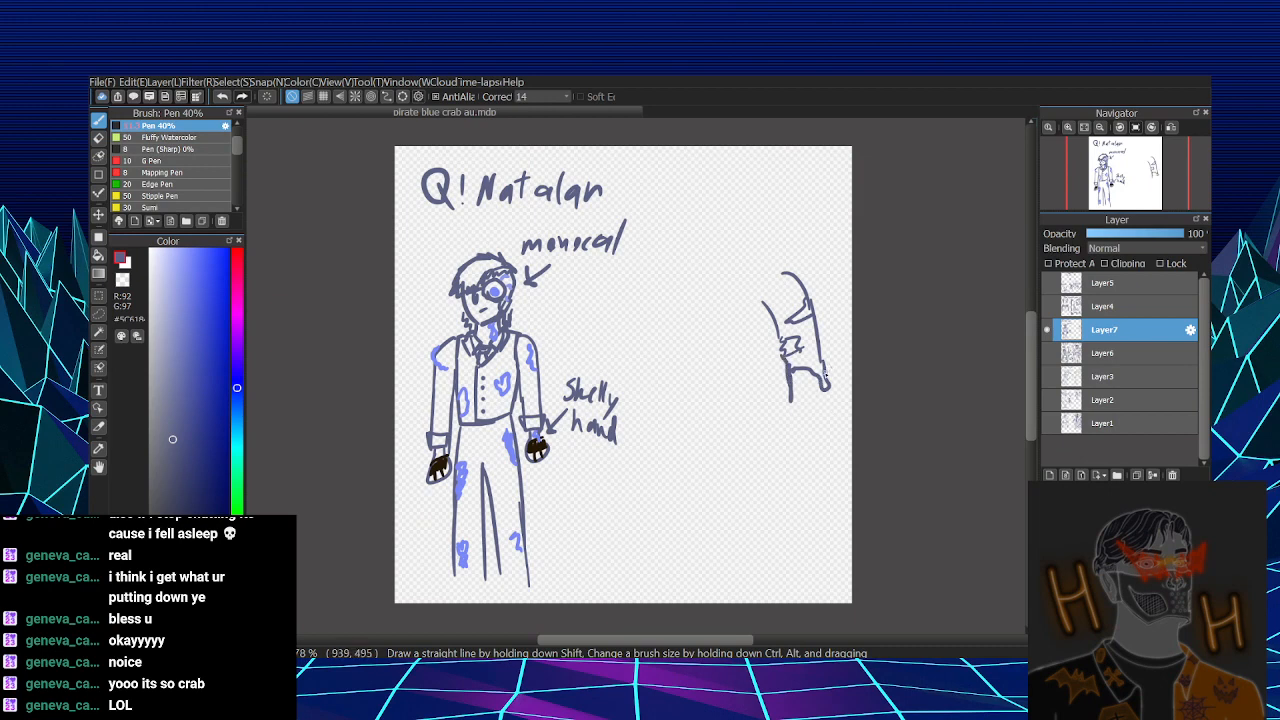
- Draw a large claw with curved outer edges and a jagged inner gap below the ripped sleeve
left_click_drag(826, 390, 822, 477)
left_click_drag(814, 416, 825, 472)
left_click_drag(807, 418, 800, 470)
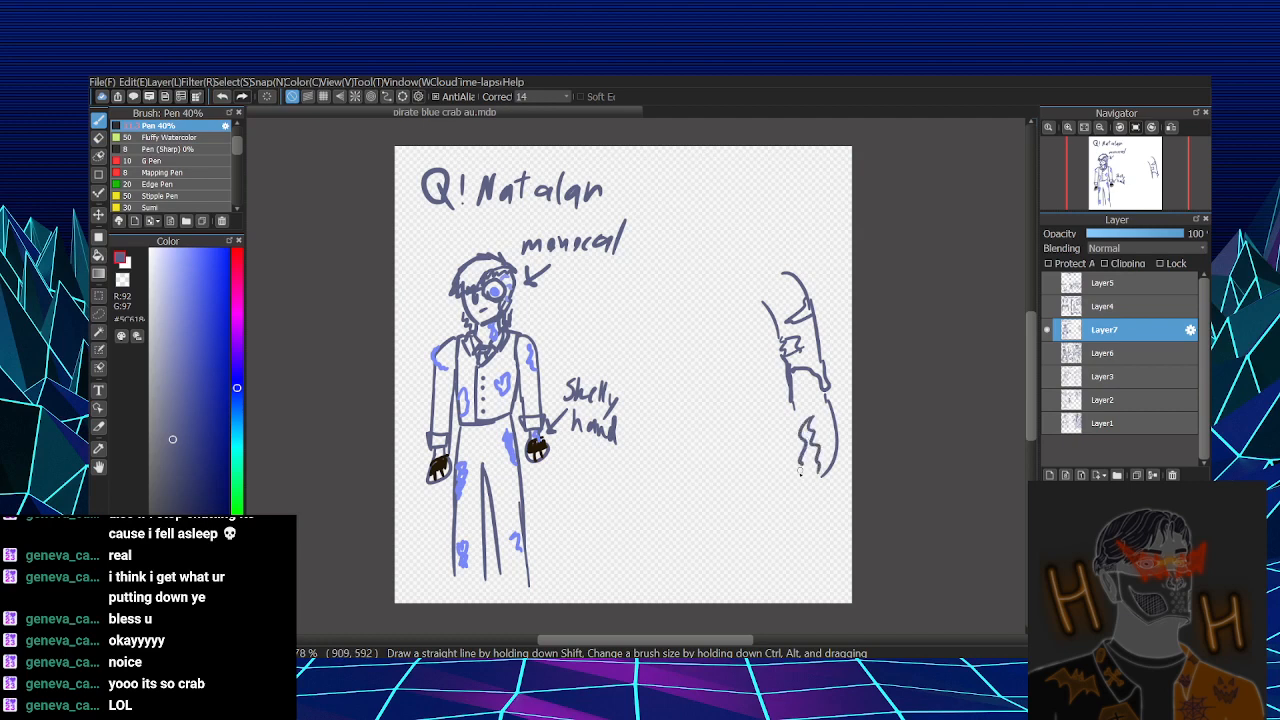
left_click_drag(792, 405, 806, 470)
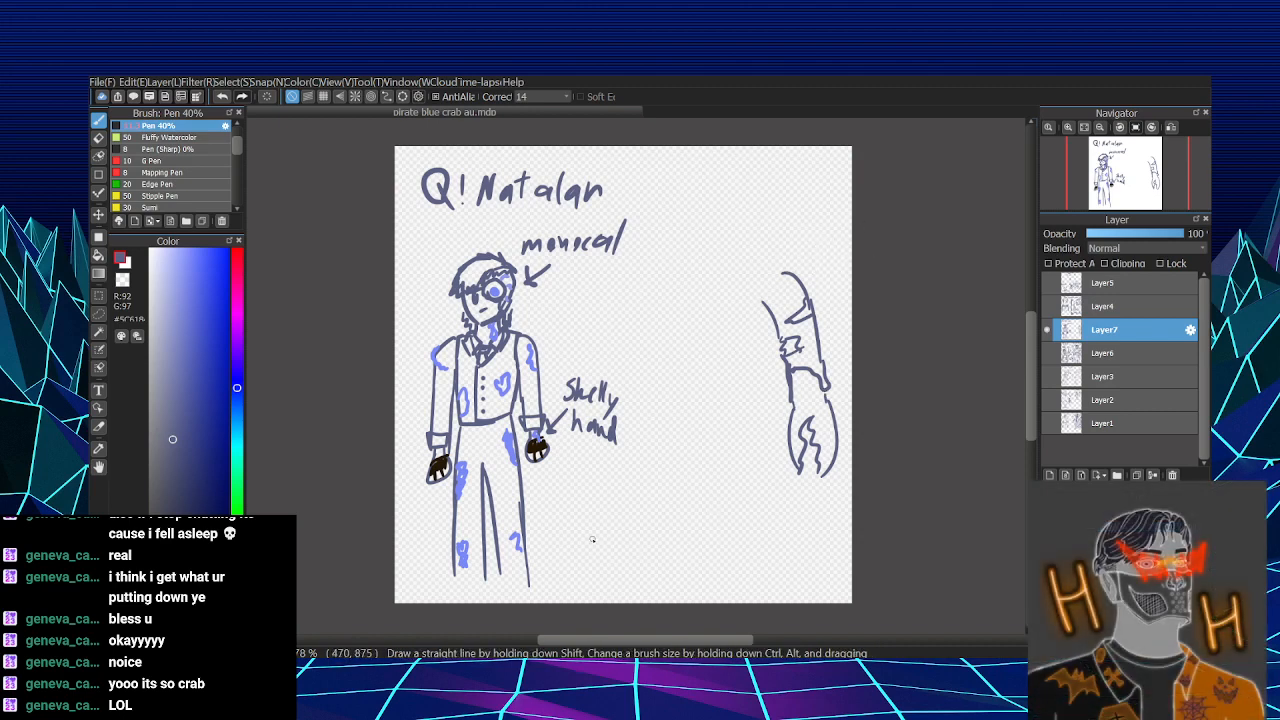
- Handwrite the note "Fiddler crab?" beside the first figure's lower legs
mouse_move(556, 551)
left_mouse_down()
mouse_move(546, 574)
mouse_move(556, 561)
left_mouse_up()
mouse_move(560, 558)
left_mouse_down()
mouse_move(577, 572)
mouse_move(594, 538)
mouse_move(600, 570)
mouse_move(628, 564)
left_mouse_up()
mouse_move(584, 584)
left_mouse_down()
mouse_move(578, 596)
mouse_move(612, 597)
left_mouse_up()
left_click_drag(628, 578, 636, 598)
left_click(650, 596)
mouse_move(636, 574)
left_mouse_down()
mouse_move(640, 586)
mouse_move(654, 574)
left_mouse_up()
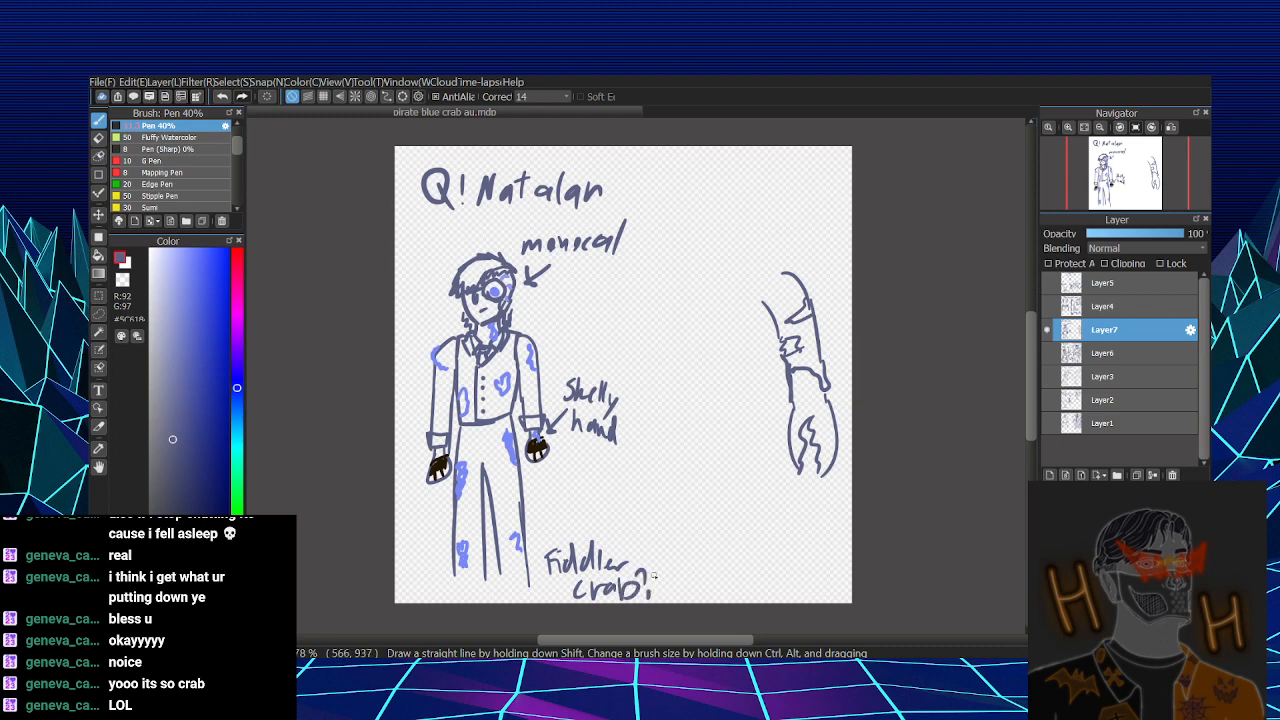
- Extend the clawed arm's shoulder and draw the second figure's torso sides and opposite outer sleeve line
mouse_move(762, 265)
left_mouse_down()
mouse_move(792, 276)
mouse_move(760, 368)
left_mouse_up()
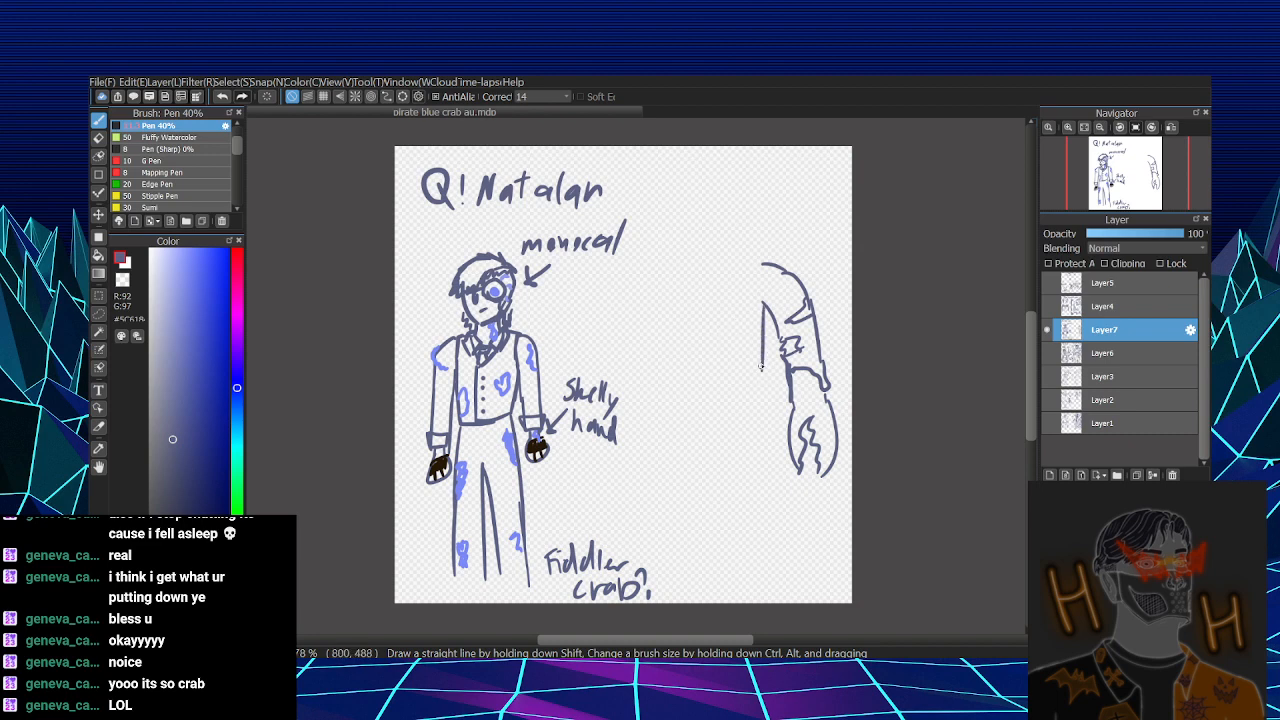
left_click_drag(706, 306, 707, 386)
key("ctrl+z")
left_click_drag(698, 298, 698, 377)
left_click_drag(698, 267, 671, 355)
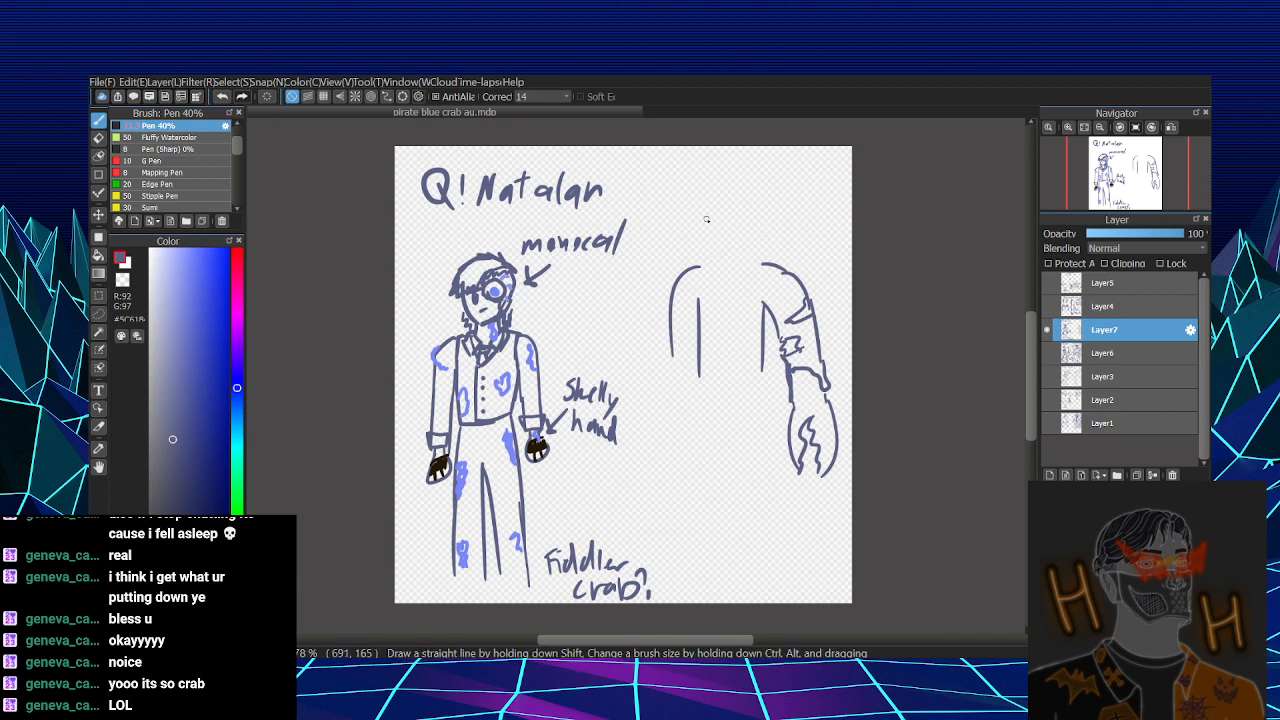
- Sketch the second figure's head with a light blue monocle lens, and add the jaw, neck and collar with a neck ornament
mouse_move(705, 221)
left_mouse_down()
mouse_move(710, 261)
mouse_move(730, 218)
mouse_move(699, 230)
mouse_move(704, 257)
mouse_move(719, 233)
mouse_move(753, 228)
mouse_move(736, 213)
mouse_move(765, 205)
mouse_move(756, 236)
mouse_move(733, 240)
mouse_move(738, 227)
left_mouse_up()
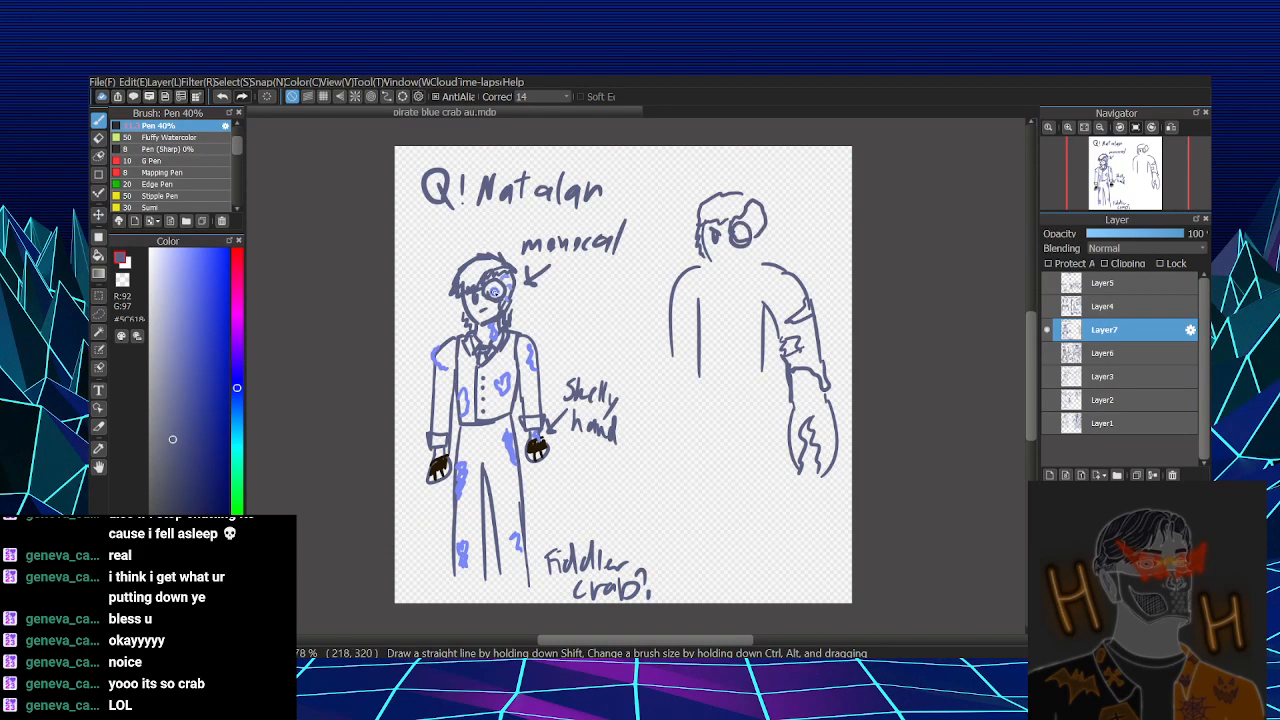
left_click(494, 290, "alt")
left_click(447, 189, "alt")
mouse_move(741, 199)
left_mouse_down()
mouse_move(736, 258)
mouse_move(749, 256)
mouse_move(733, 256)
left_mouse_up()
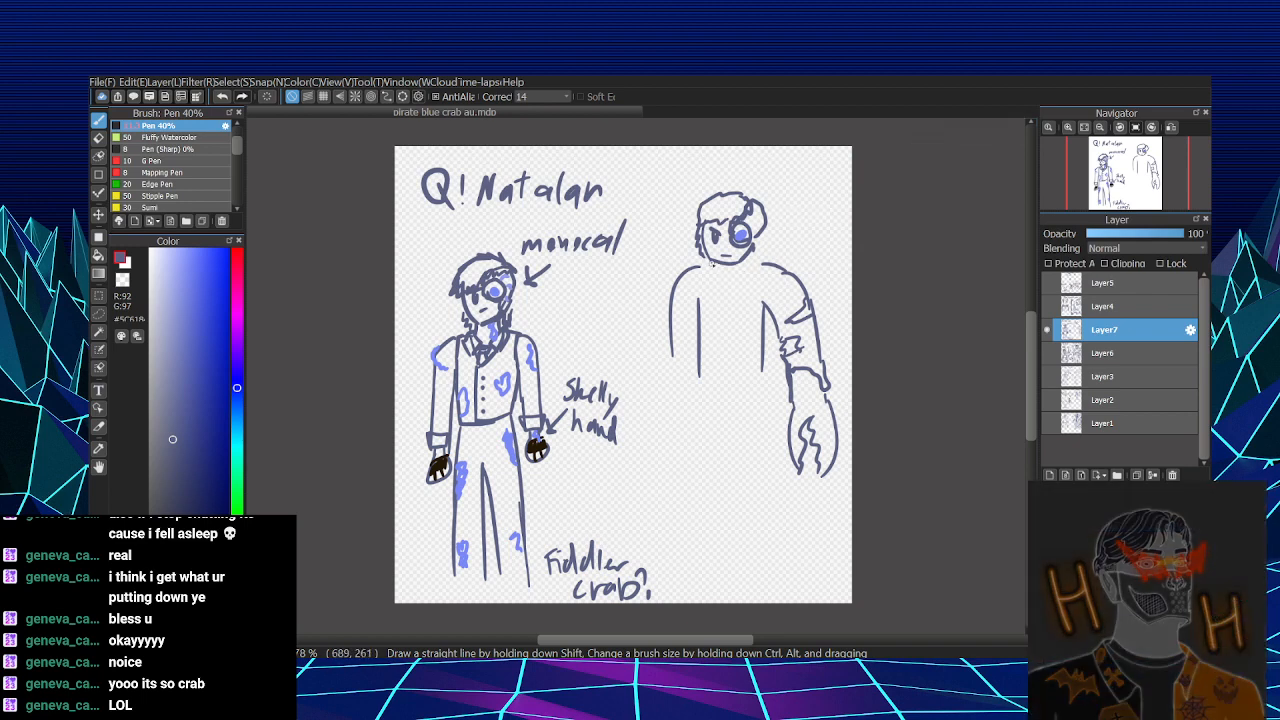
mouse_move(713, 263)
left_mouse_down()
mouse_move(712, 278)
mouse_move(746, 272)
mouse_move(684, 278)
mouse_move(782, 270)
mouse_move(704, 277)
mouse_move(766, 308)
left_mouse_up()
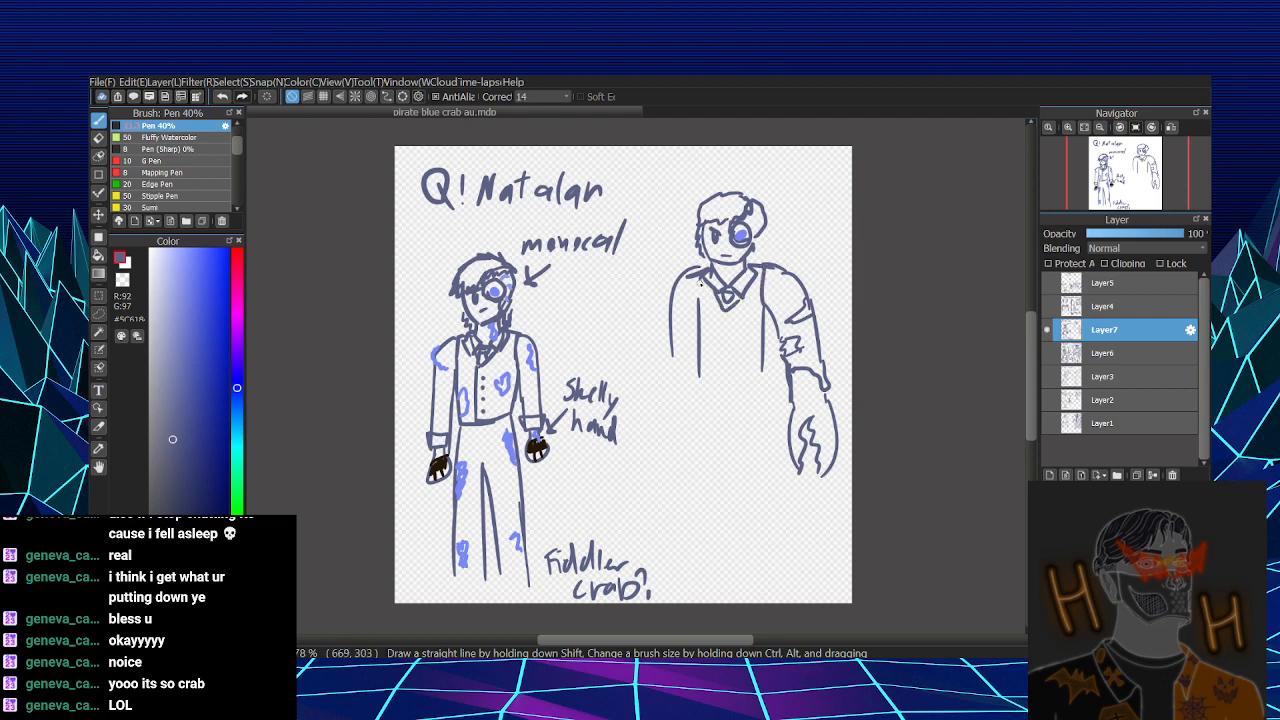
- Draw the second figure's vest opening with a column of button dots down the front
left_click_drag(699, 279, 722, 372)
left_click_drag(728, 322, 724, 309)
left_click(730, 323)
left_click(732, 337)
left_click(732, 349)
left_click(732, 367)
left_click(733, 351)
left_click(734, 370)
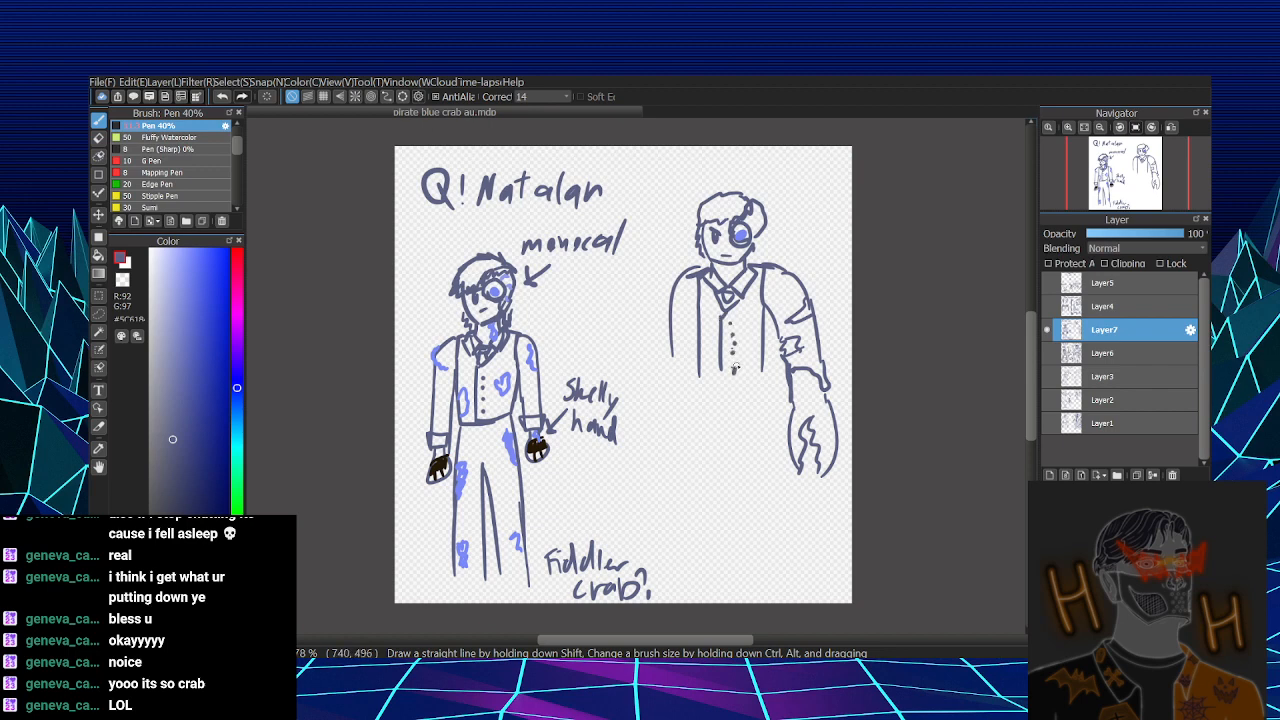
- Close the vest's lower edge and draw the two outer trouser lines down from it
mouse_move(698, 377)
left_mouse_down()
mouse_move(763, 370)
mouse_move(700, 519)
left_mouse_up()
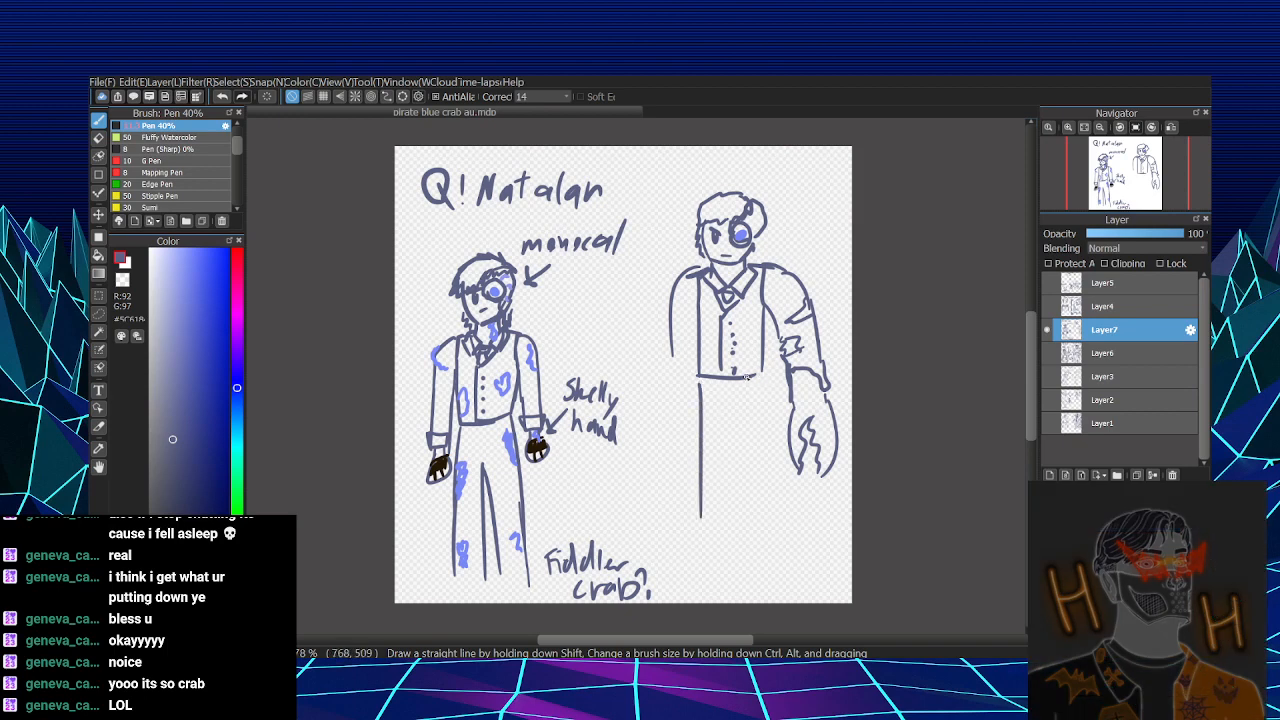
key("ctrl+z")
left_click_drag(689, 378, 686, 520)
left_click_drag(762, 377, 766, 510)
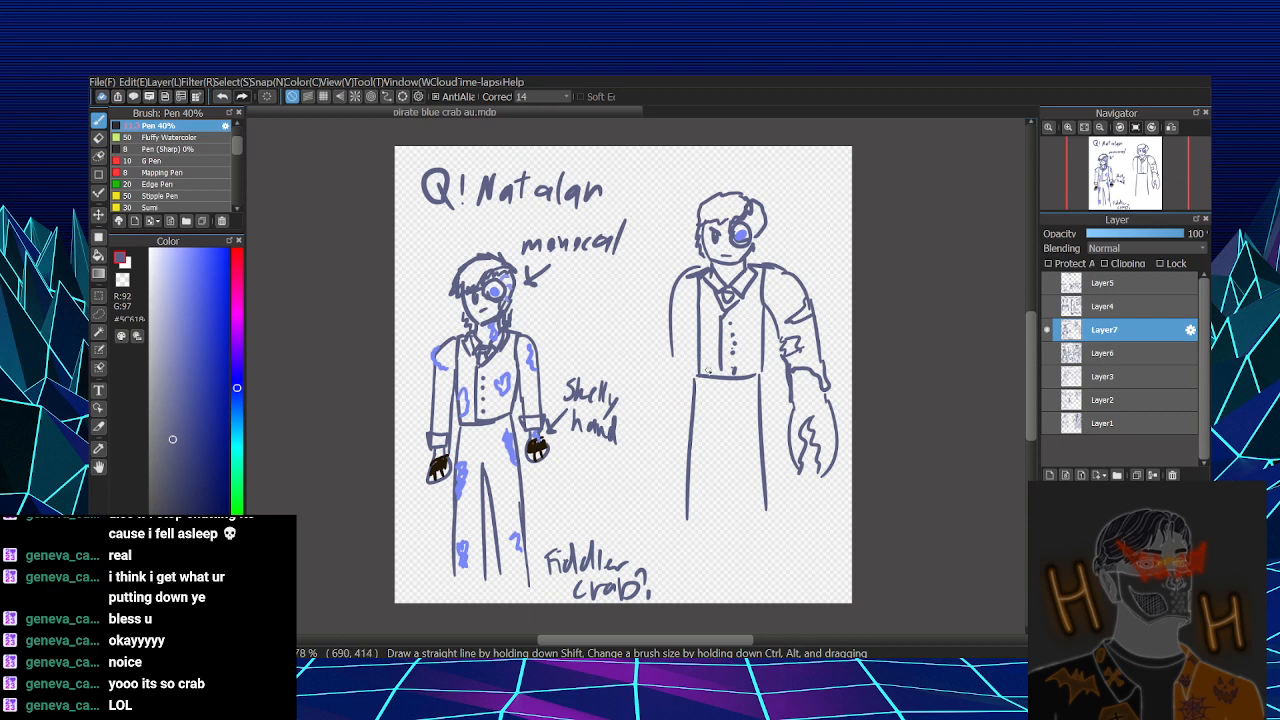
- Finish the second figure's smaller arm with a cuff and rounded hand, and draw the inner leg lines
mouse_move(671, 354)
left_mouse_down()
mouse_move(671, 394)
mouse_move(688, 405)
left_mouse_up()
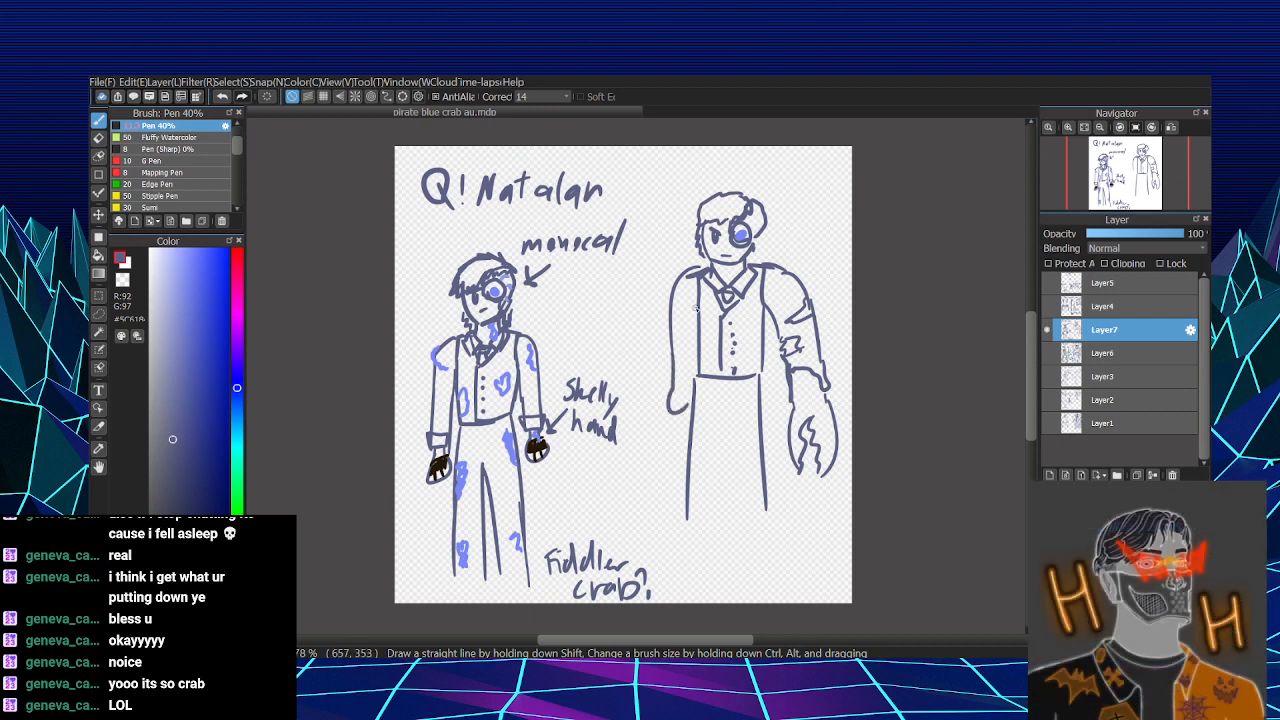
mouse_move(697, 307)
left_mouse_down()
mouse_move(692, 405)
mouse_move(695, 389)
mouse_move(677, 395)
mouse_move(698, 365)
mouse_move(721, 418)
mouse_move(708, 524)
left_mouse_up()
left_click_drag(723, 442, 742, 514)
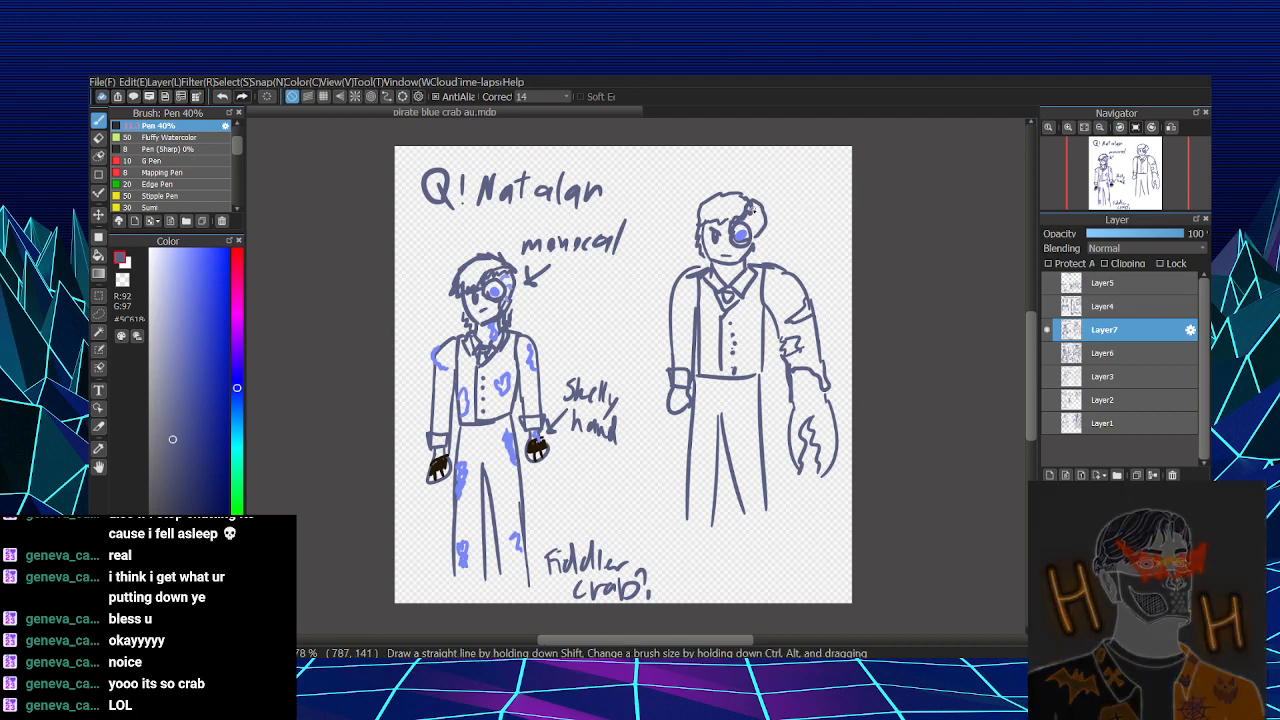
- Erase and redraw the hair outline around the monocle on the second figure's head
key("e")
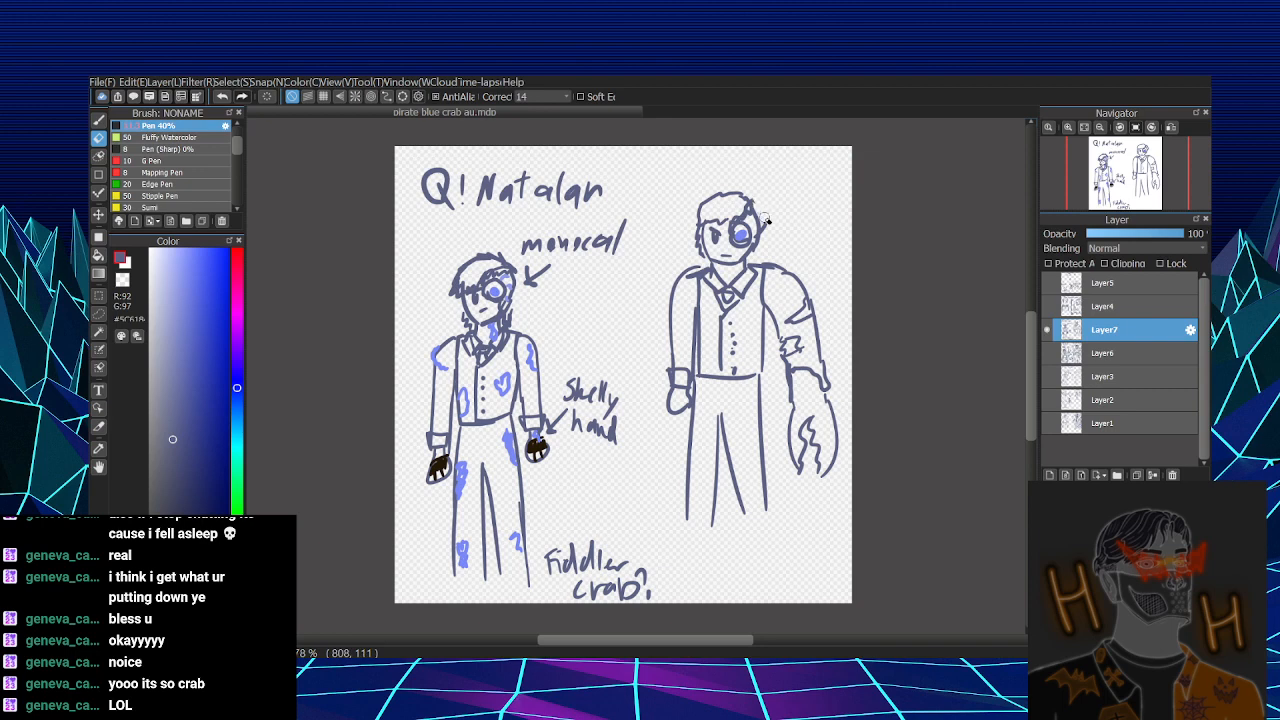
key("p")
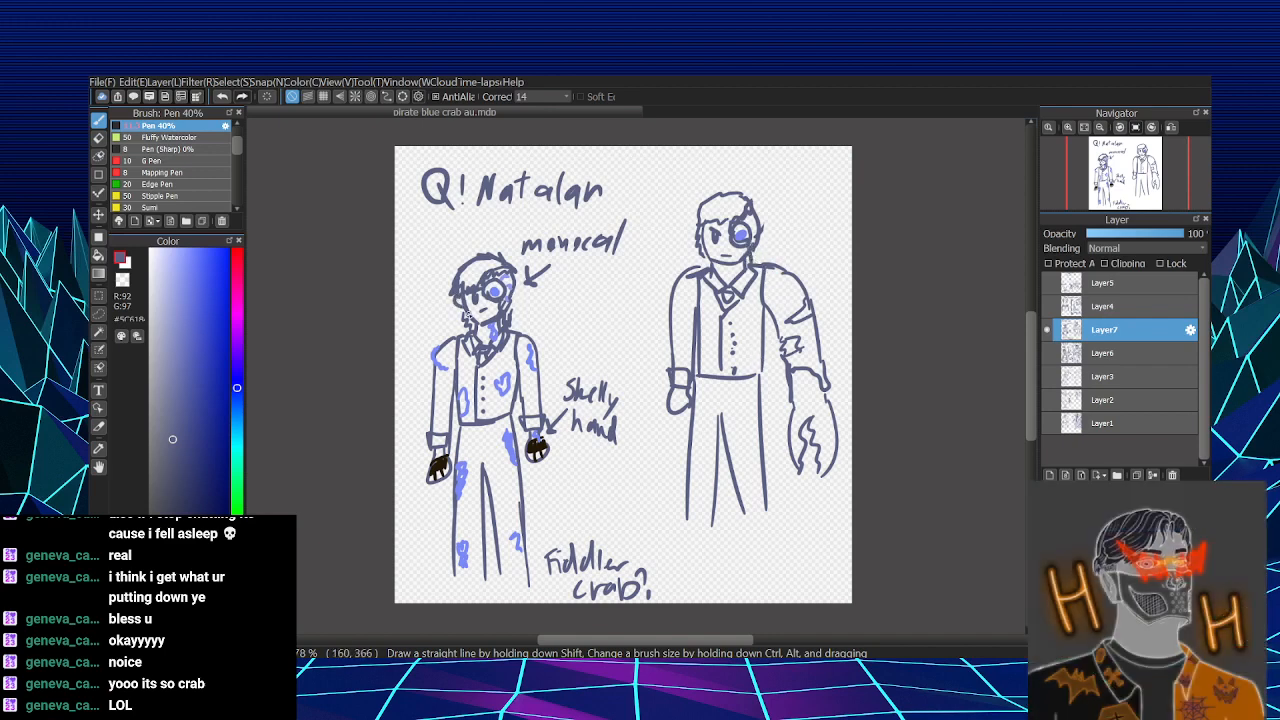
left_click_drag(699, 229, 710, 248)
key("ctrl+z")
key("ctrl+z")
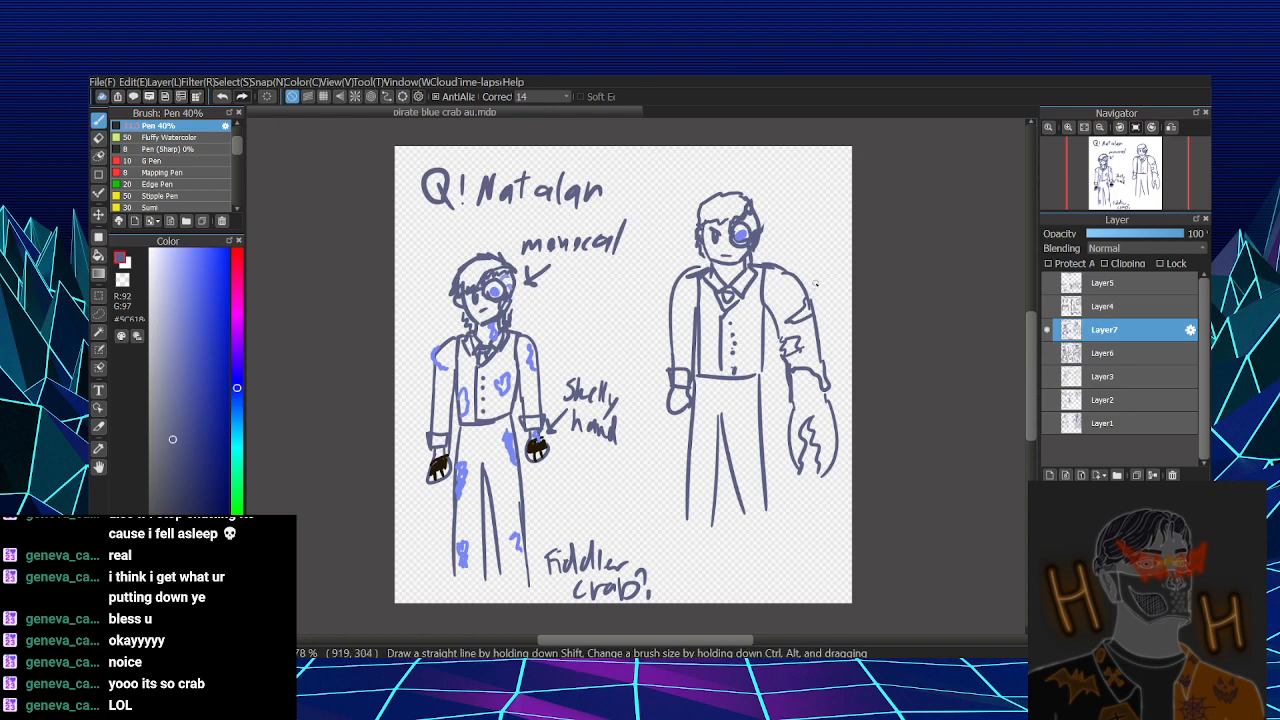
- Label the second figure's torn sleeve with an arrow and the handwritten note "rips"
mouse_move(803, 258)
left_mouse_down()
mouse_move(790, 228)
mouse_move(806, 215)
mouse_move(814, 238)
mouse_move(833, 224)
mouse_move(793, 229)
left_mouse_up()
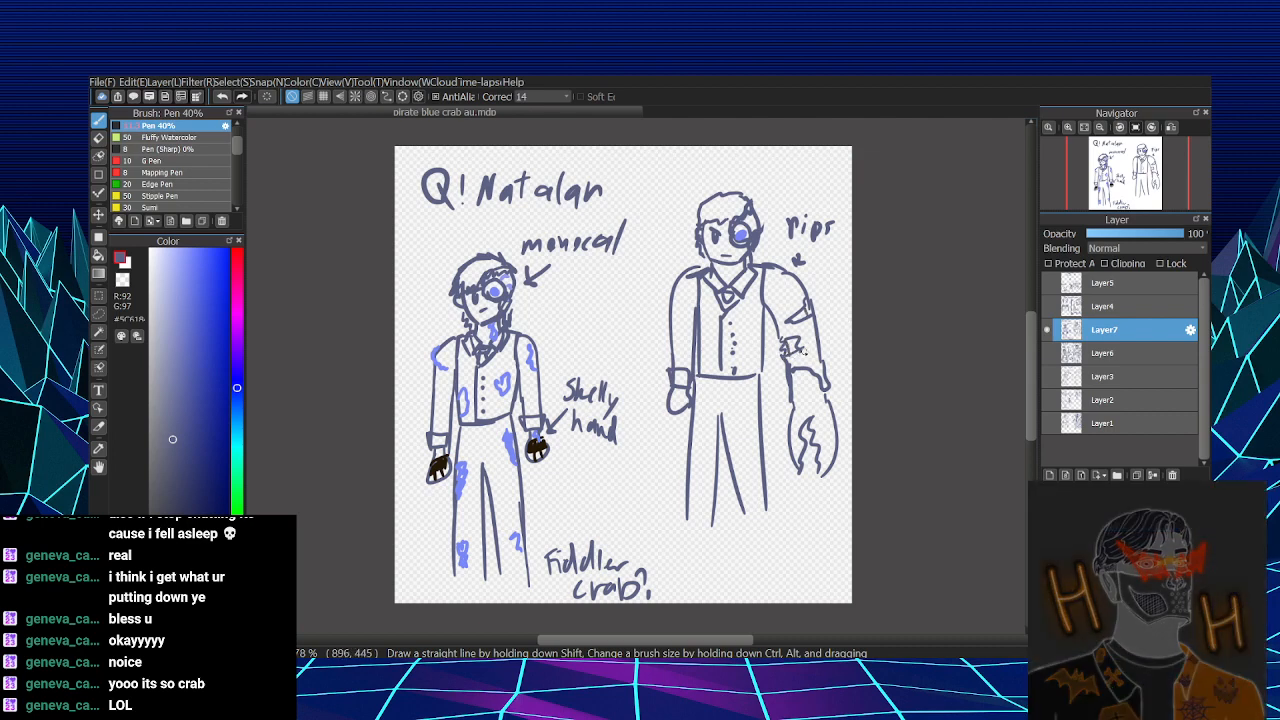
key("ctrl+z")
left_click_drag(782, 341, 788, 360)
key("ctrl+z")
- Erase the second figure's uncovered eye and redraw the eye and fringe beside the monocle
key("e")
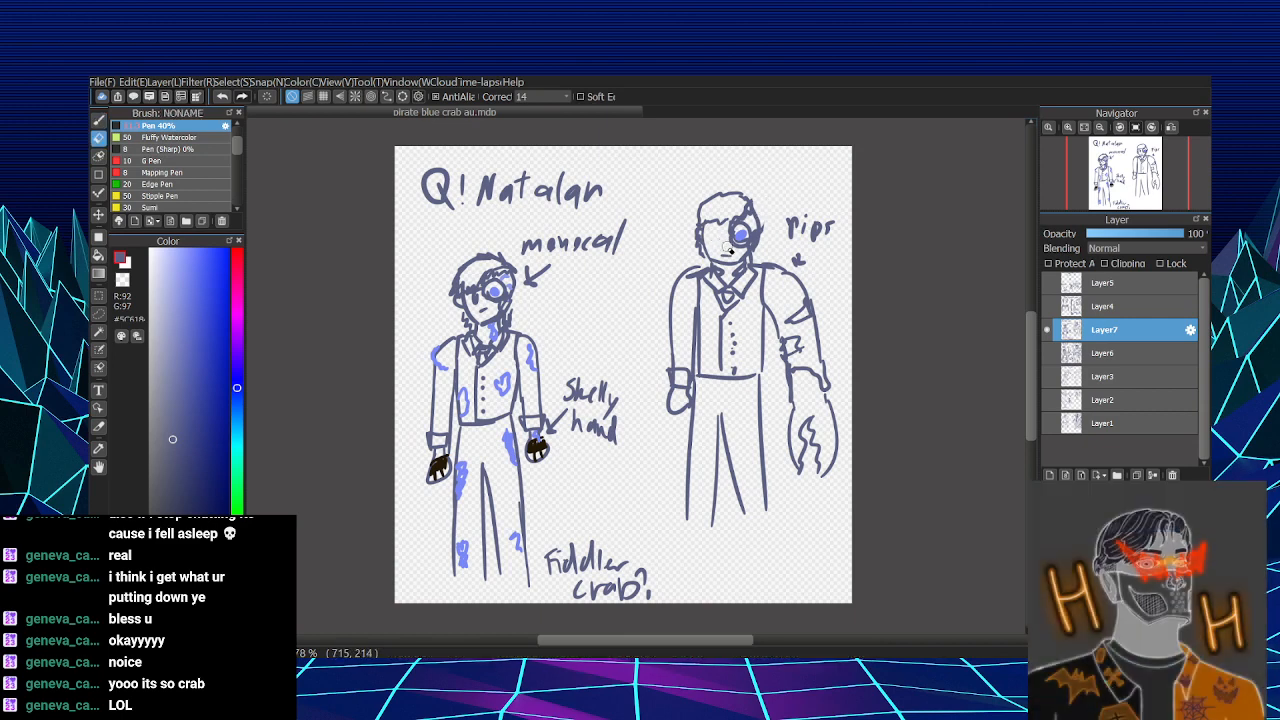
key("b")
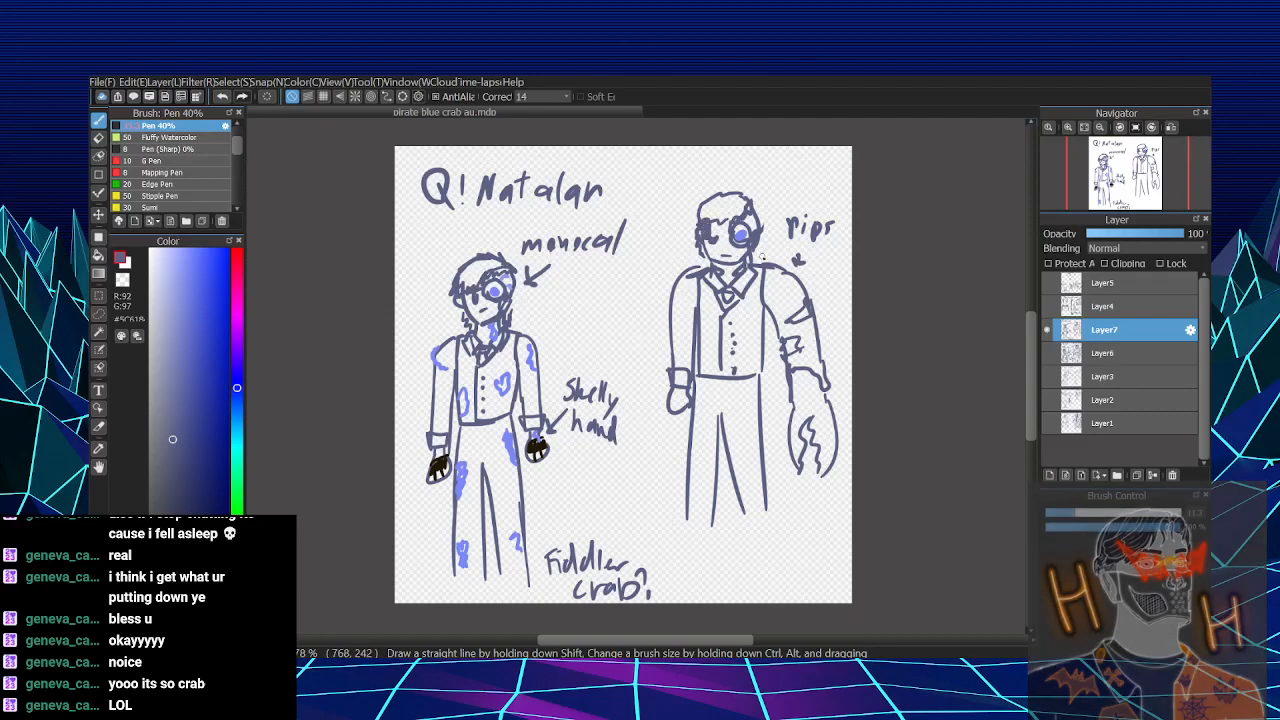
left_click(160, 321)
left_click(153, 313)
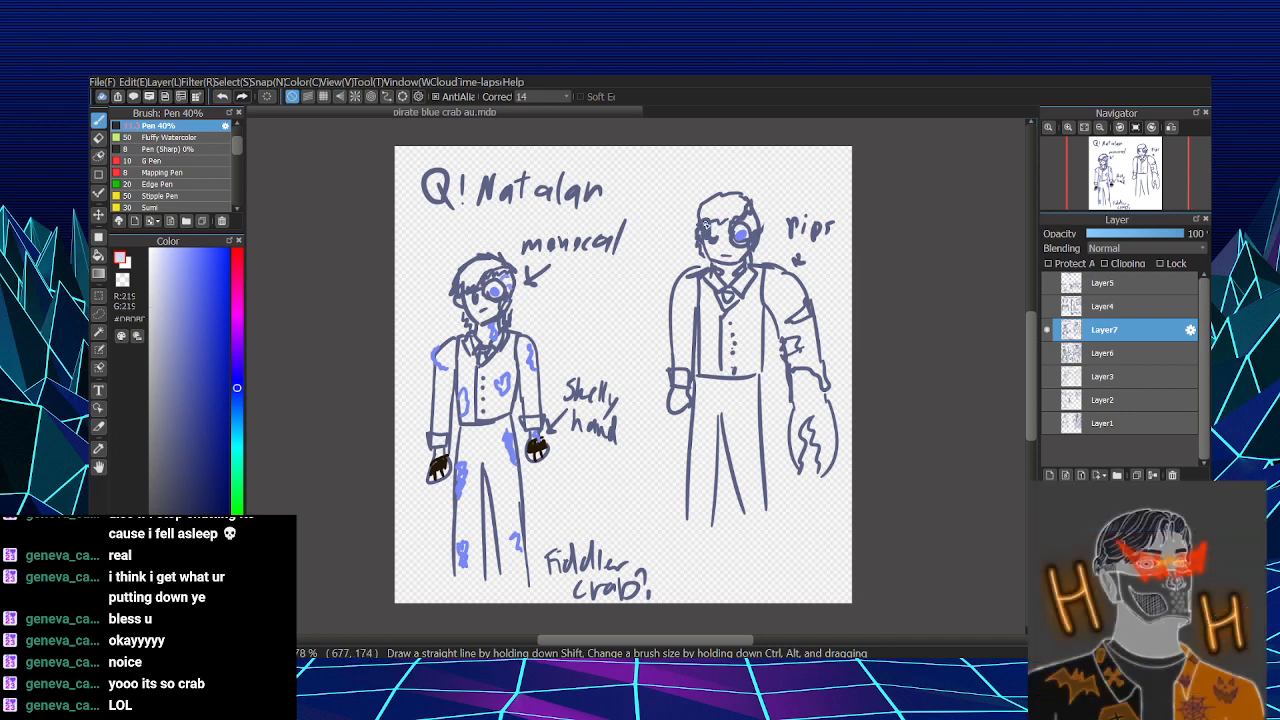
left_click(764, 247, "alt")
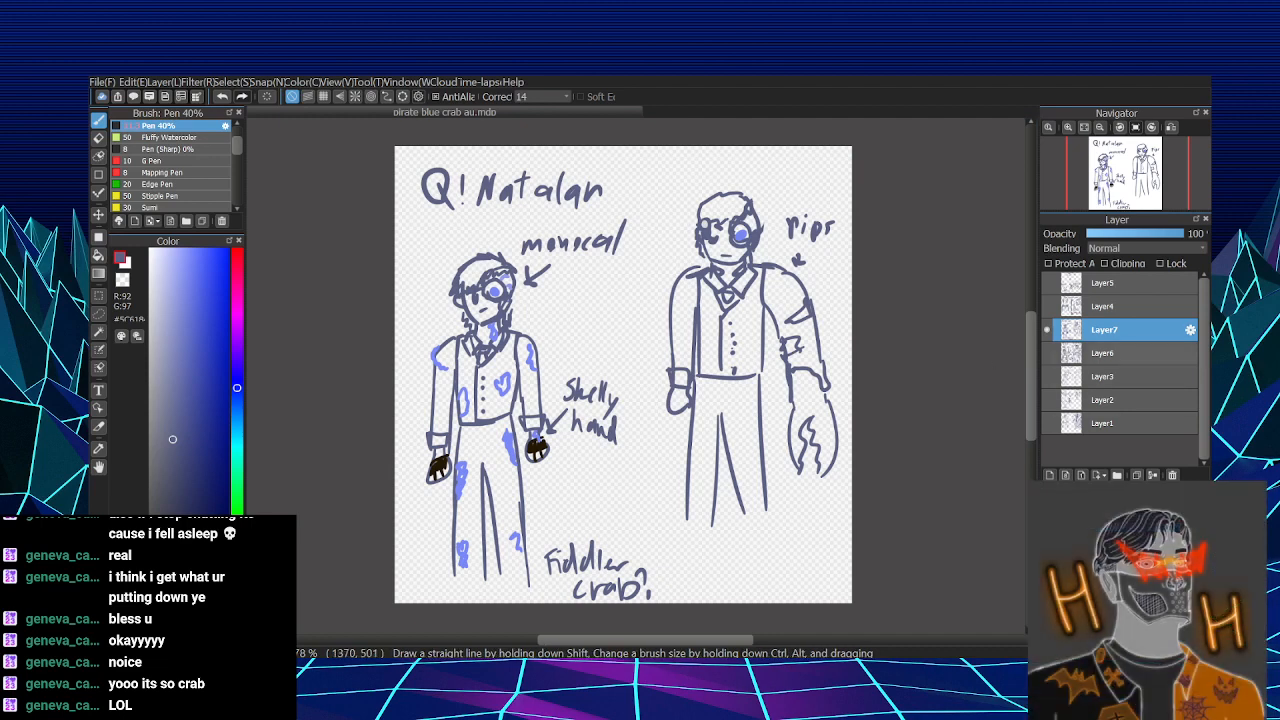
- Review the character sketches on Layer1, Layer2, Layer3 and Layer6 one at a time, and return to showing only Layer7
left_click(1044, 329)
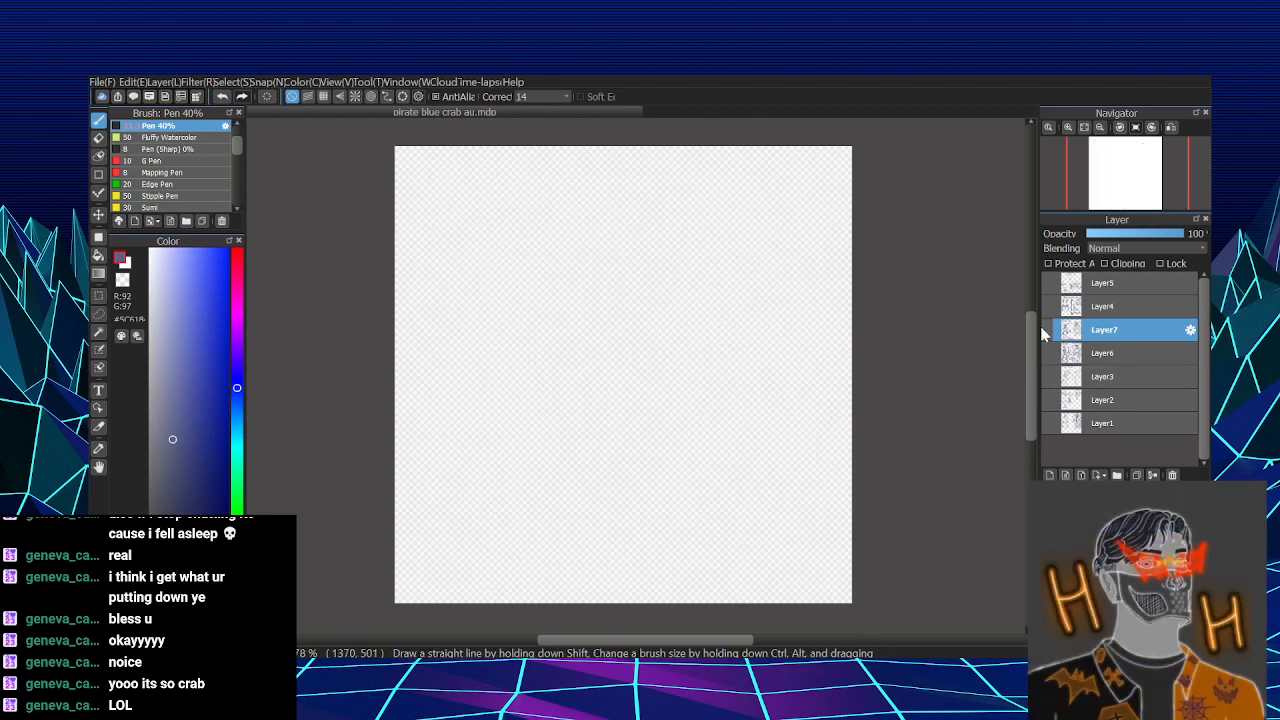
left_click(1047, 423)
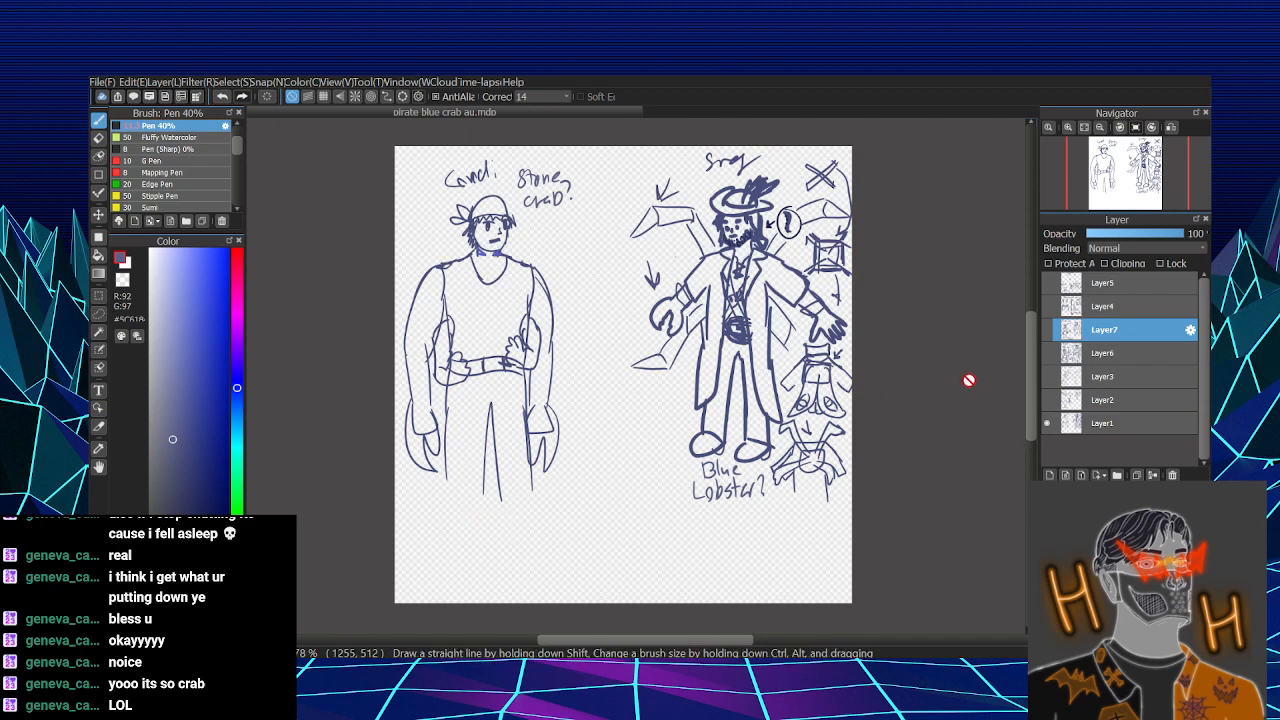
left_click(1047, 422)
left_click(1046, 399)
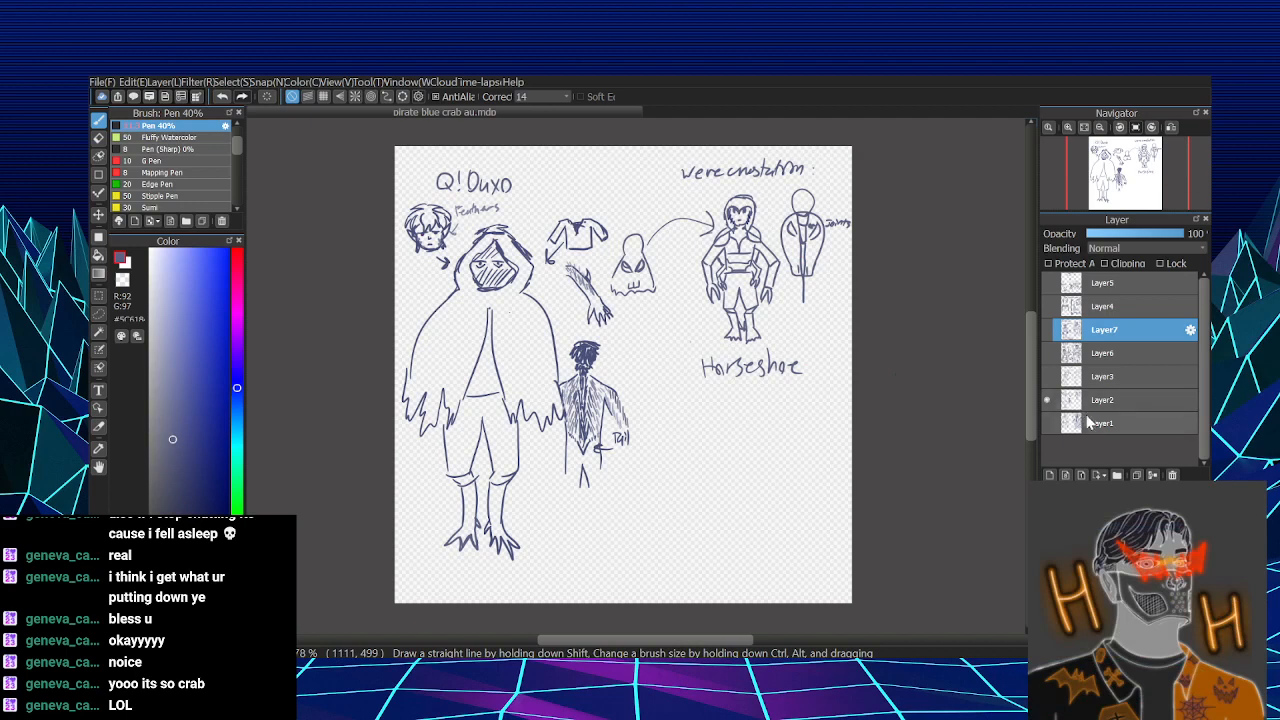
left_click(1047, 376)
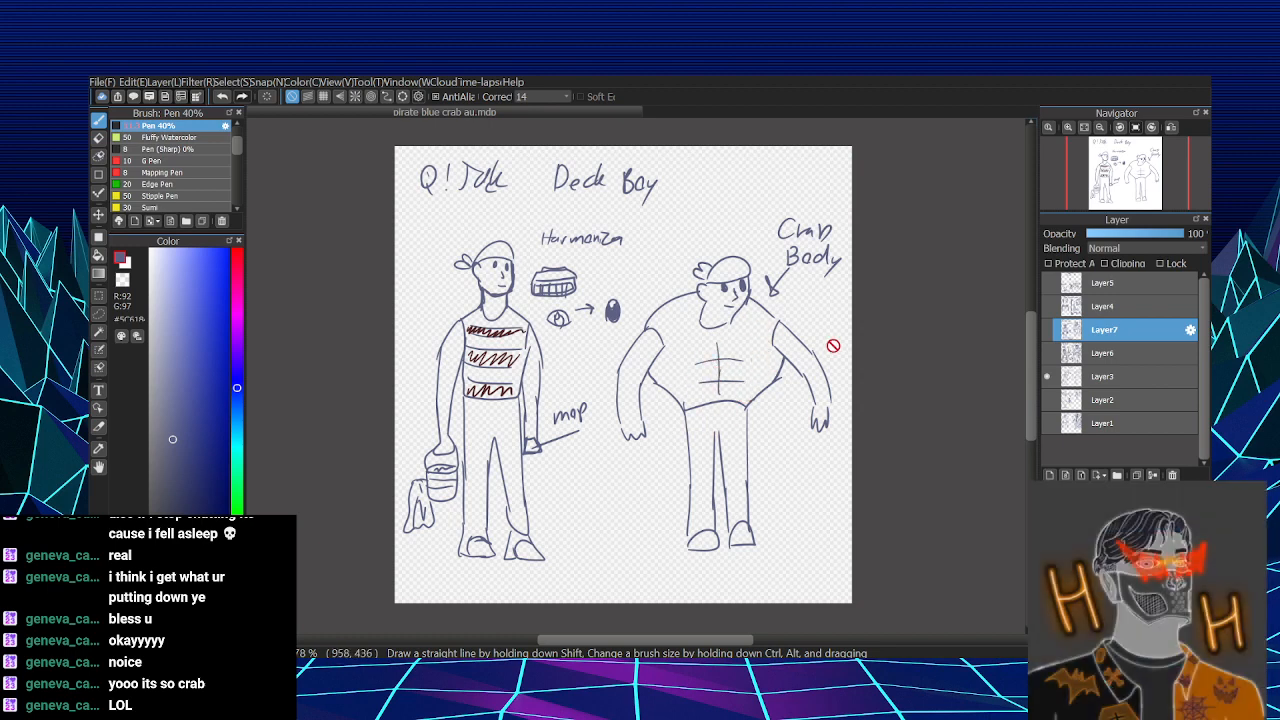
left_click(1047, 376)
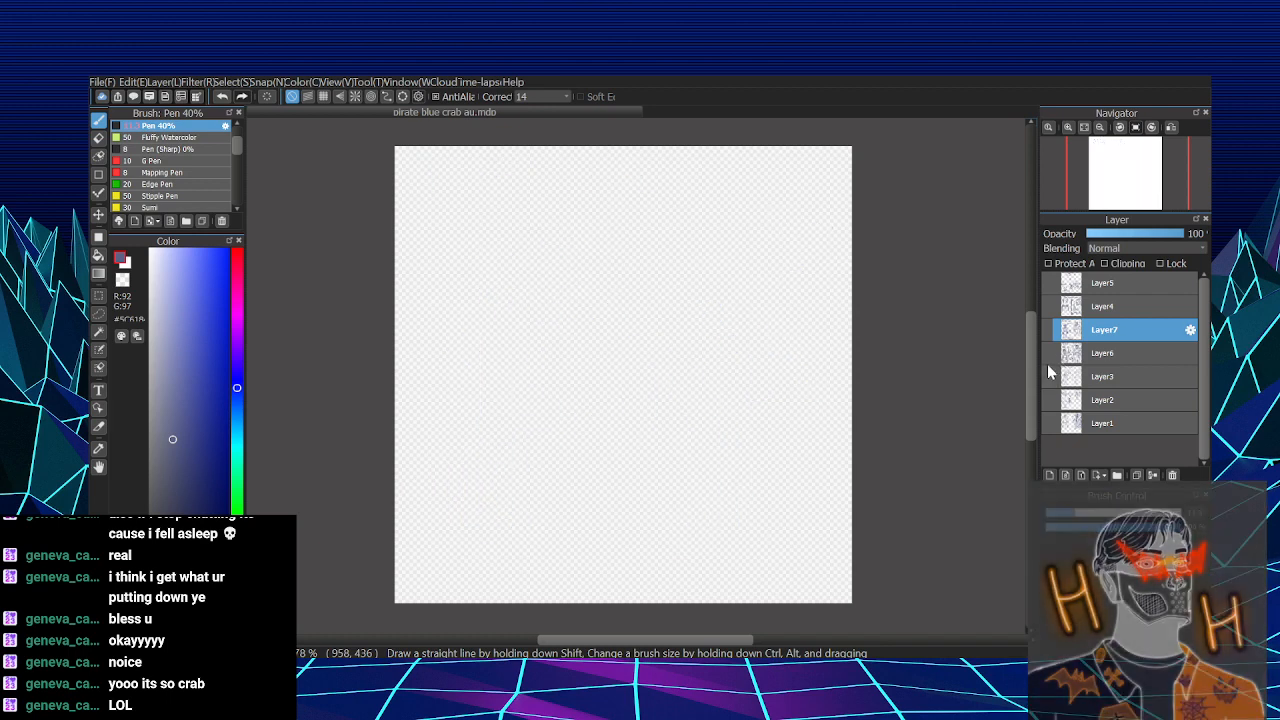
left_click(1048, 353)
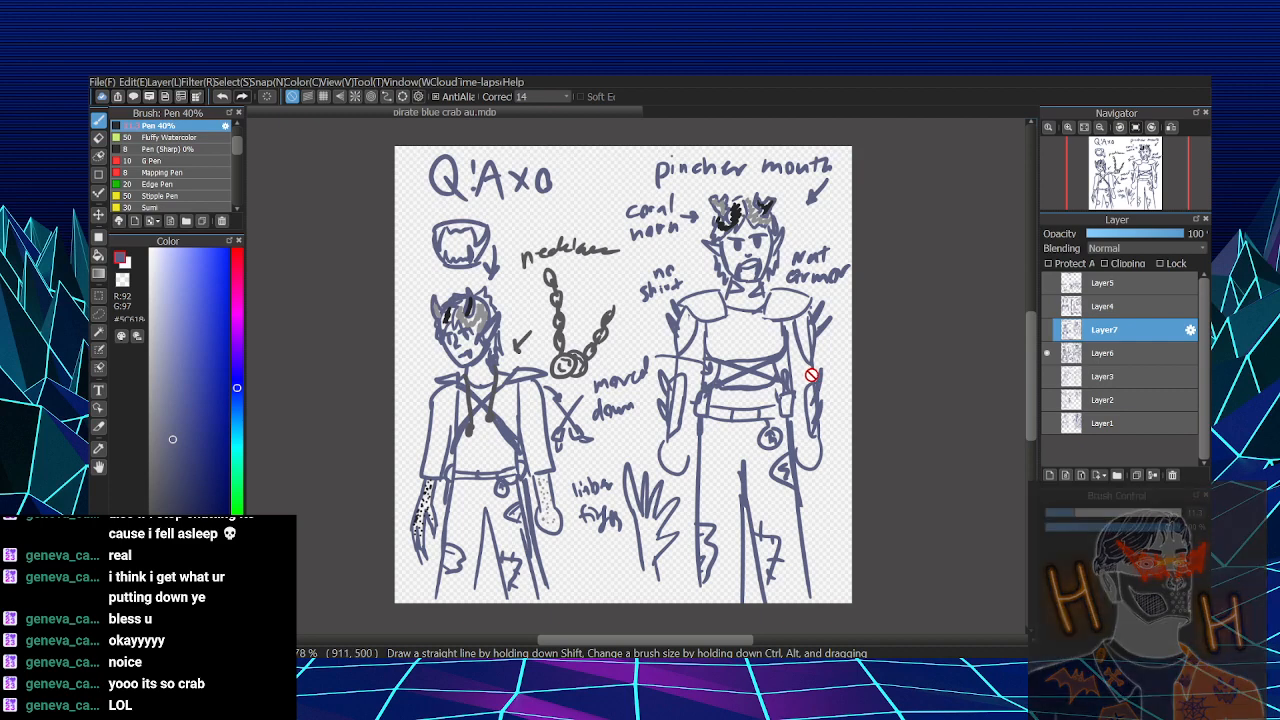
left_click(1046, 353)
left_click(1046, 331)
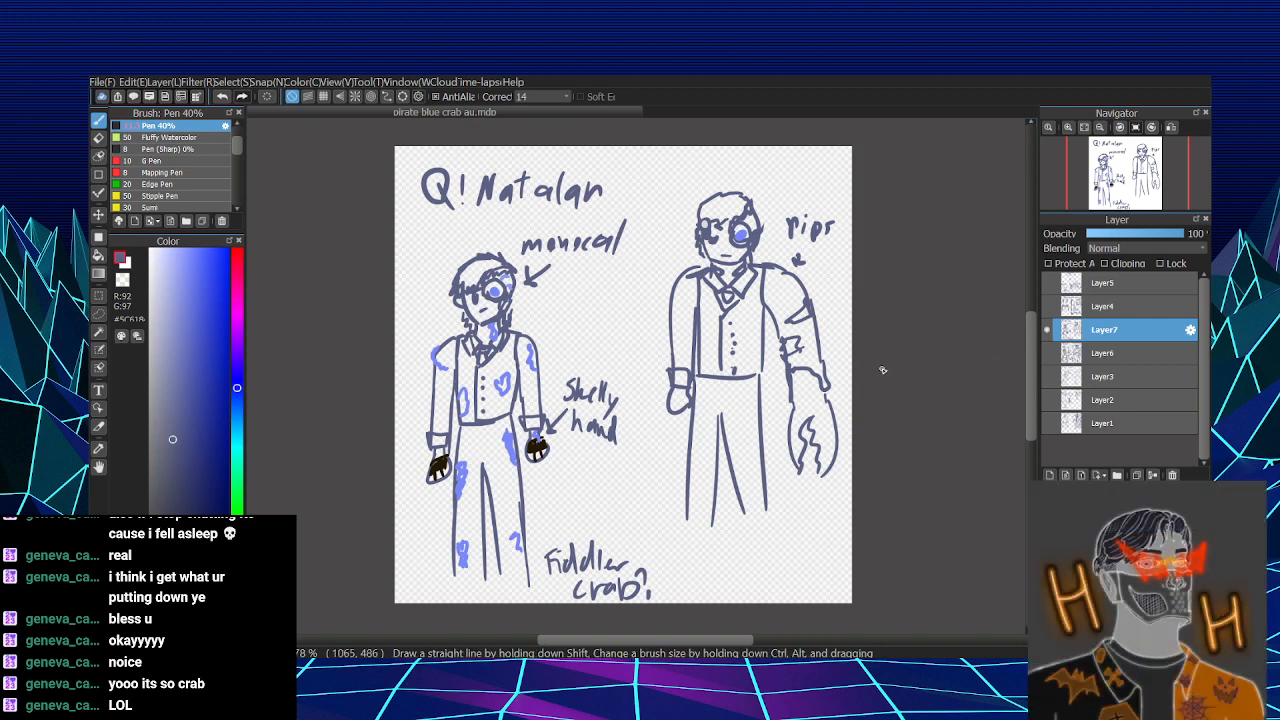
- Sample the monocle's blue and draw wavy shell patches along the second figure's large claw and torn sleeve
right_click(741, 231)
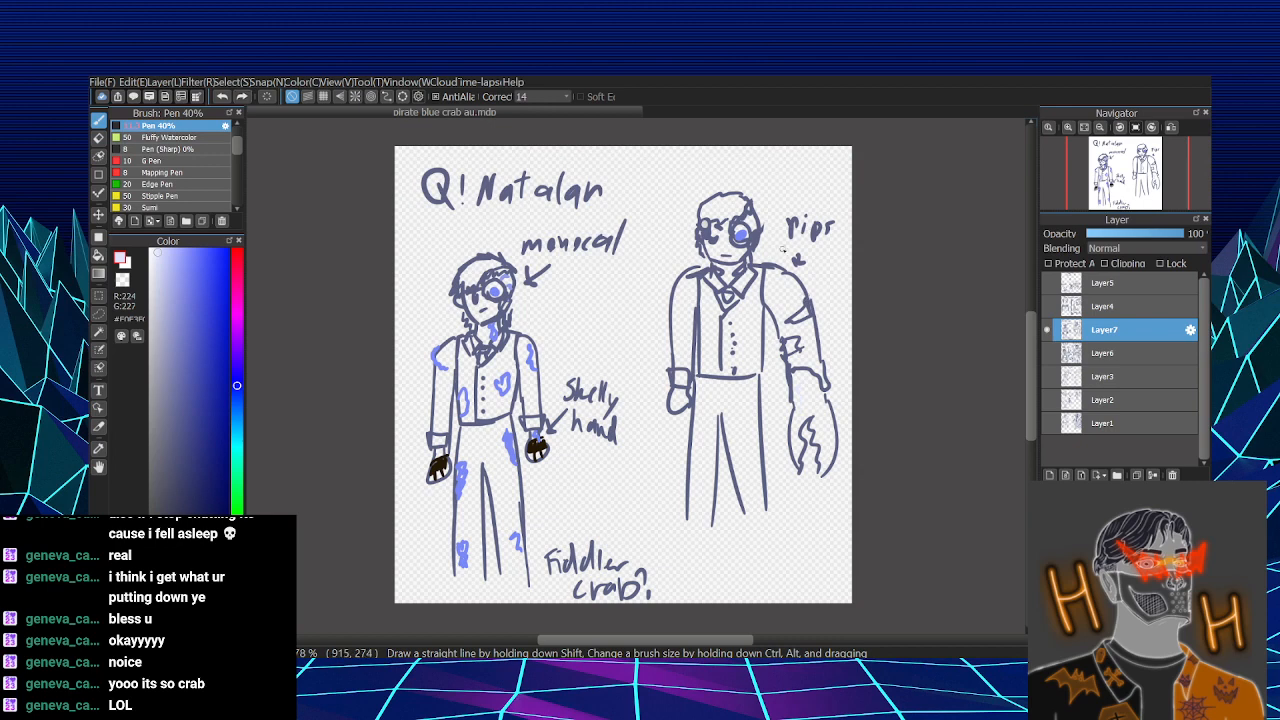
right_click(741, 234)
left_click_drag(798, 381, 798, 413)
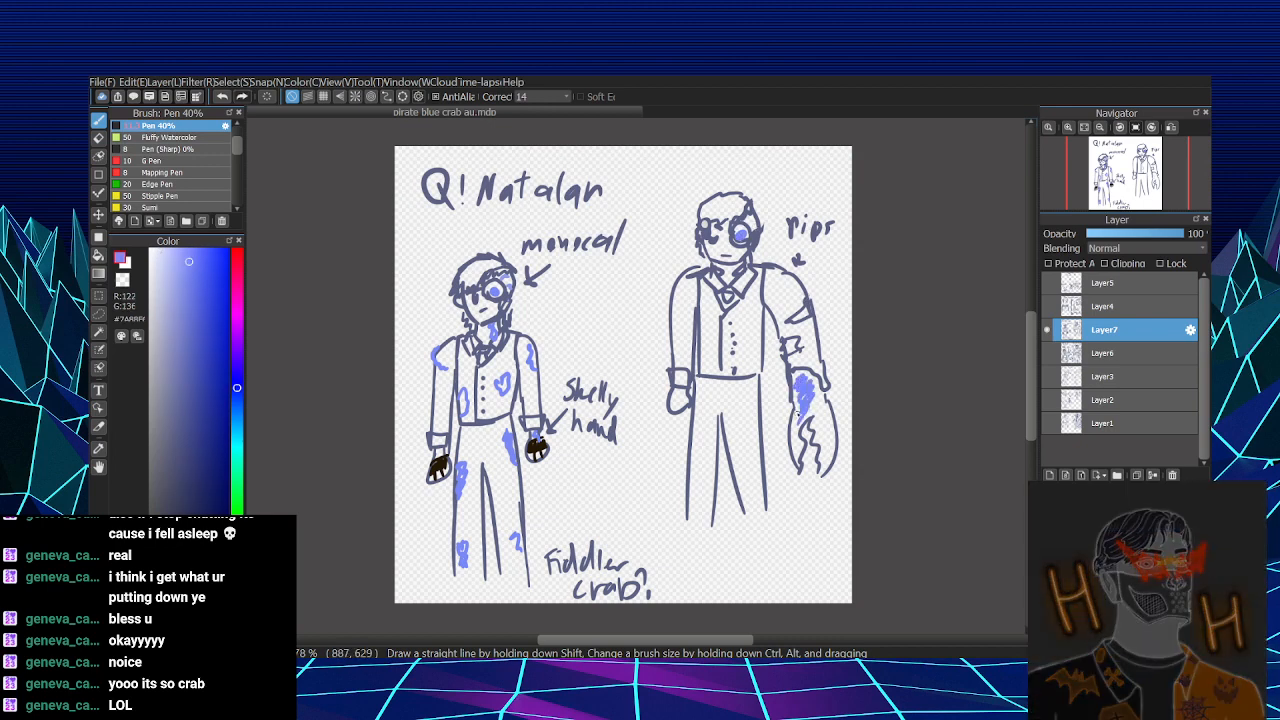
key("ctrl+z")
key("ctrl+z")
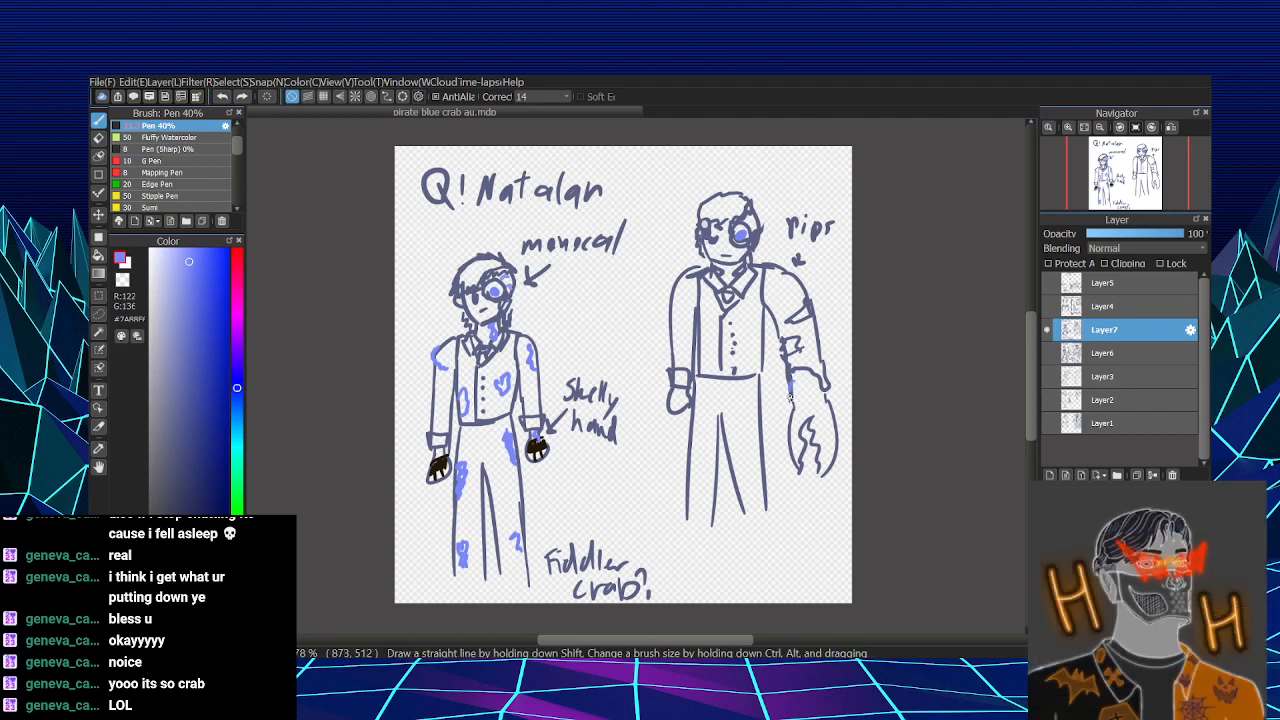
mouse_move(829, 409)
left_mouse_down()
mouse_move(831, 445)
mouse_move(791, 443)
mouse_move(824, 471)
left_mouse_up()
left_click_drag(806, 308, 820, 287)
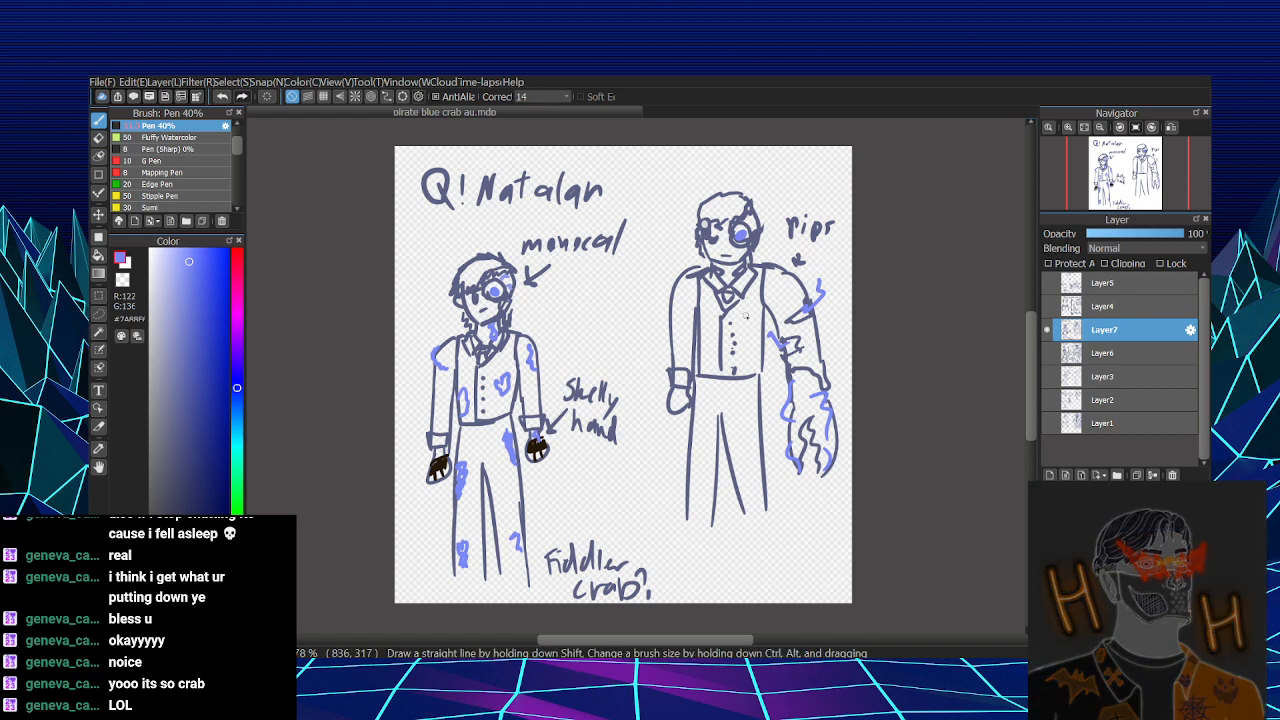
- Add blue shell patches to the second figure's other shoulder, vest and legs, and draw a curved arrow from "Fiddler crab?" toward the claw
left_click_drag(672, 288, 690, 274)
left_click_drag(770, 424, 762, 440)
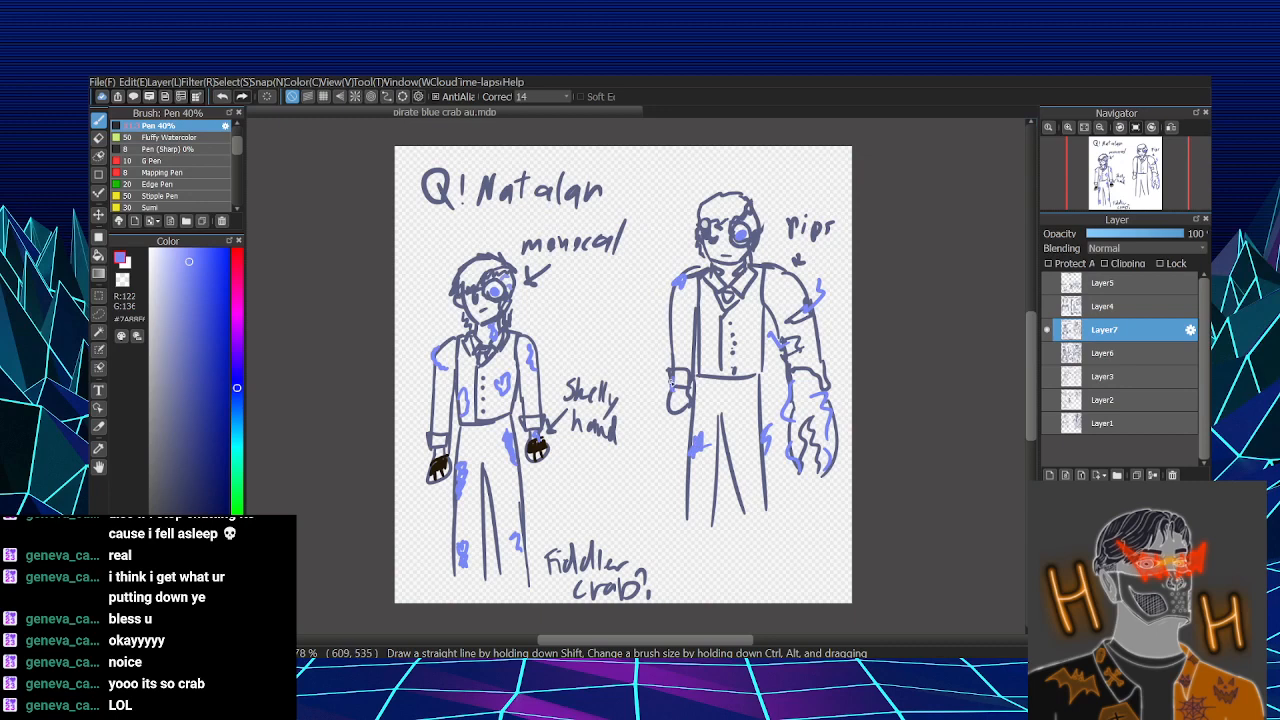
left_click_drag(712, 338, 708, 358)
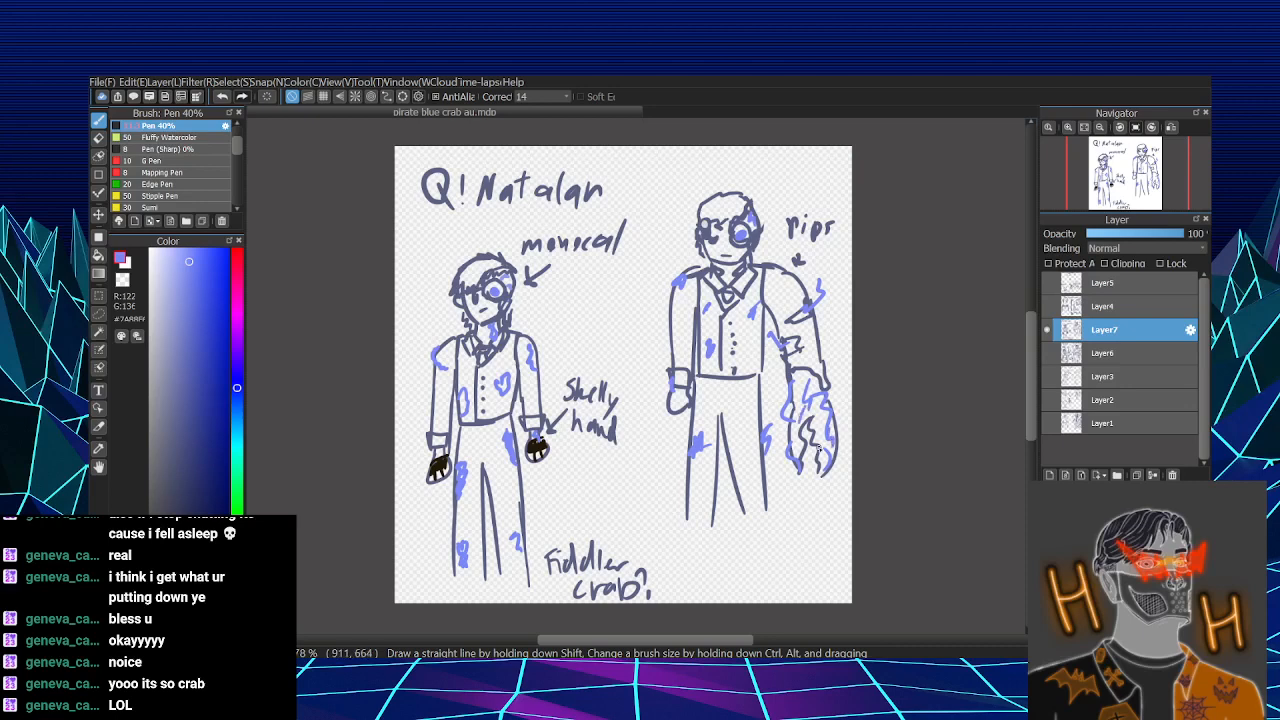
left_click_drag(826, 455, 832, 464)
mouse_move(670, 578)
left_mouse_down()
mouse_move(778, 524)
mouse_move(798, 488)
mouse_move(808, 506)
left_mouse_up()
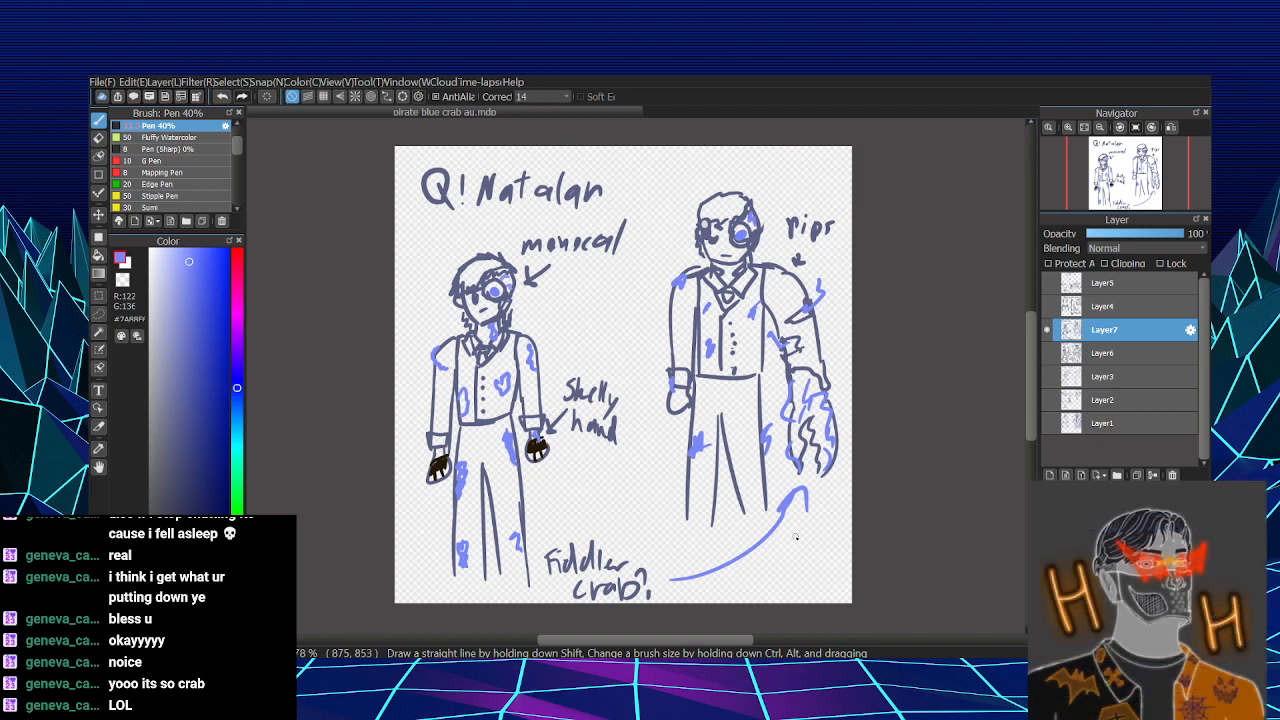
- Overlay Layer1, Layer2, Layer3, Layer6 and Layer7 to view them together, and hide all of them again
left_click(1046, 330)
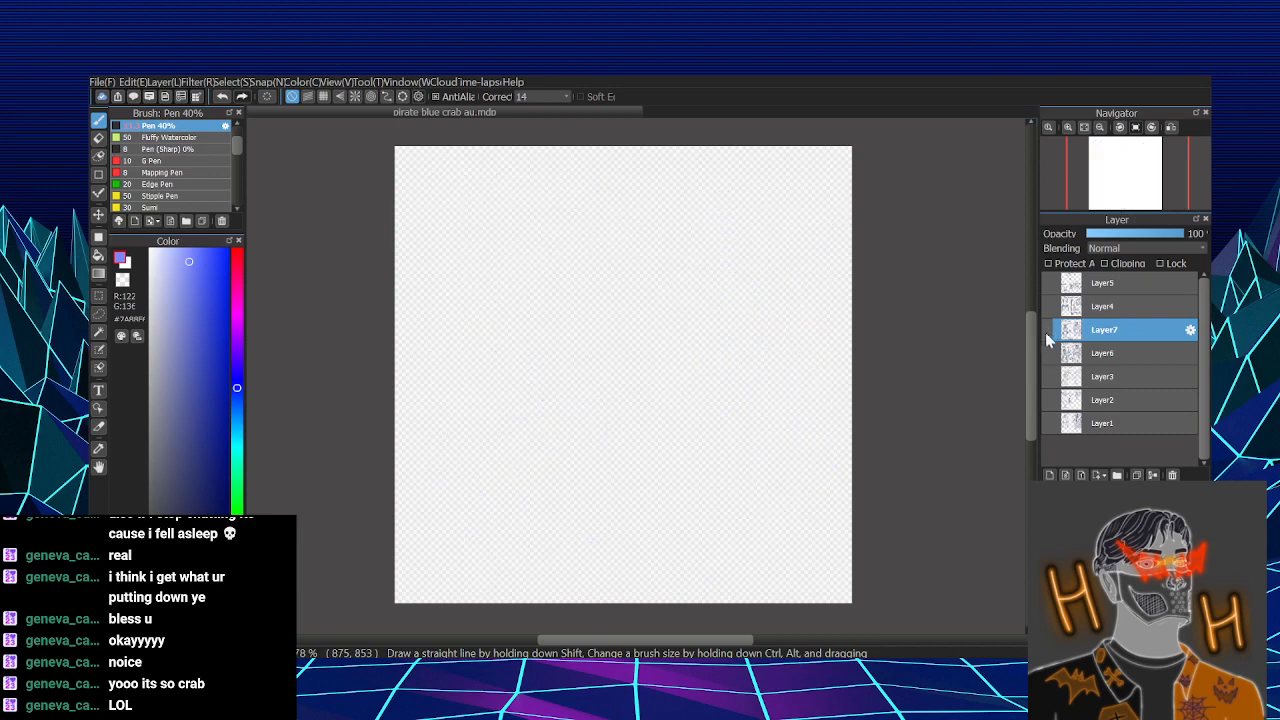
left_click(1047, 423)
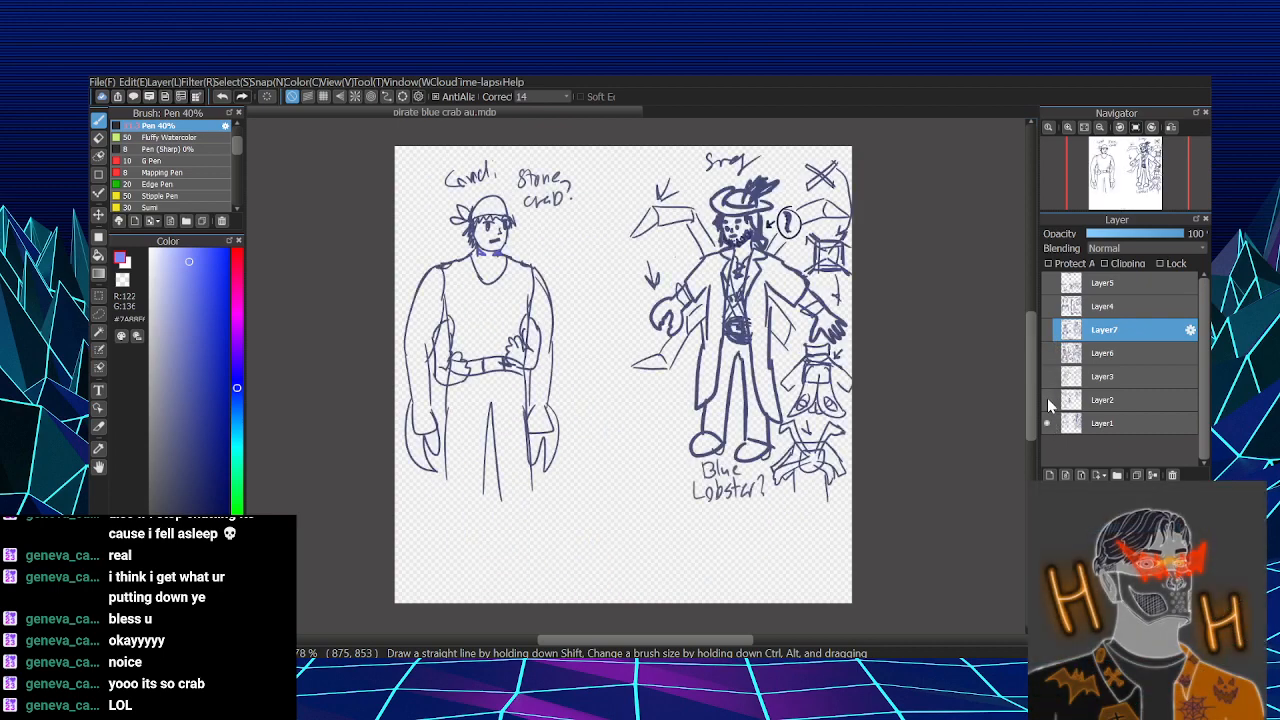
left_click(1047, 400)
left_click(1047, 376)
left_click(1047, 353)
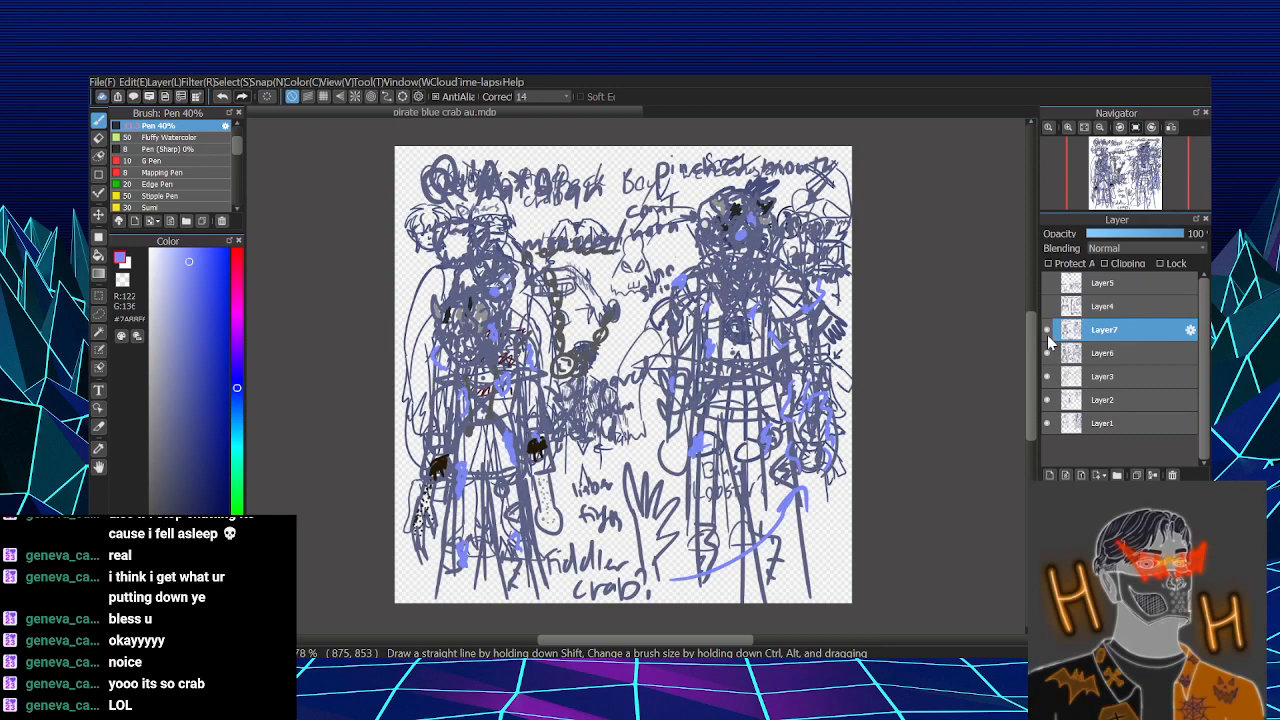
left_click(1047, 353)
left_click(1047, 376)
left_click(1047, 400)
left_click(1047, 423)
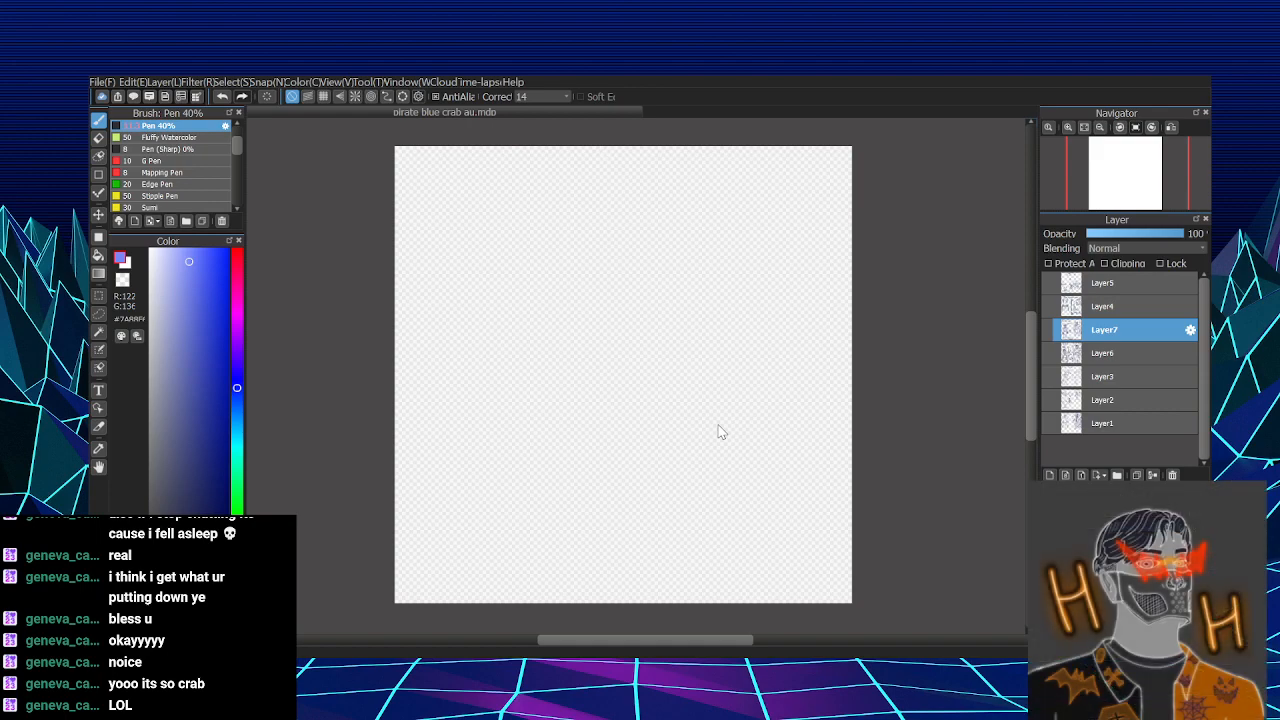
- Extend the canvas to twice its width and show only Layer1
scroll(715, 497, "up", 2)
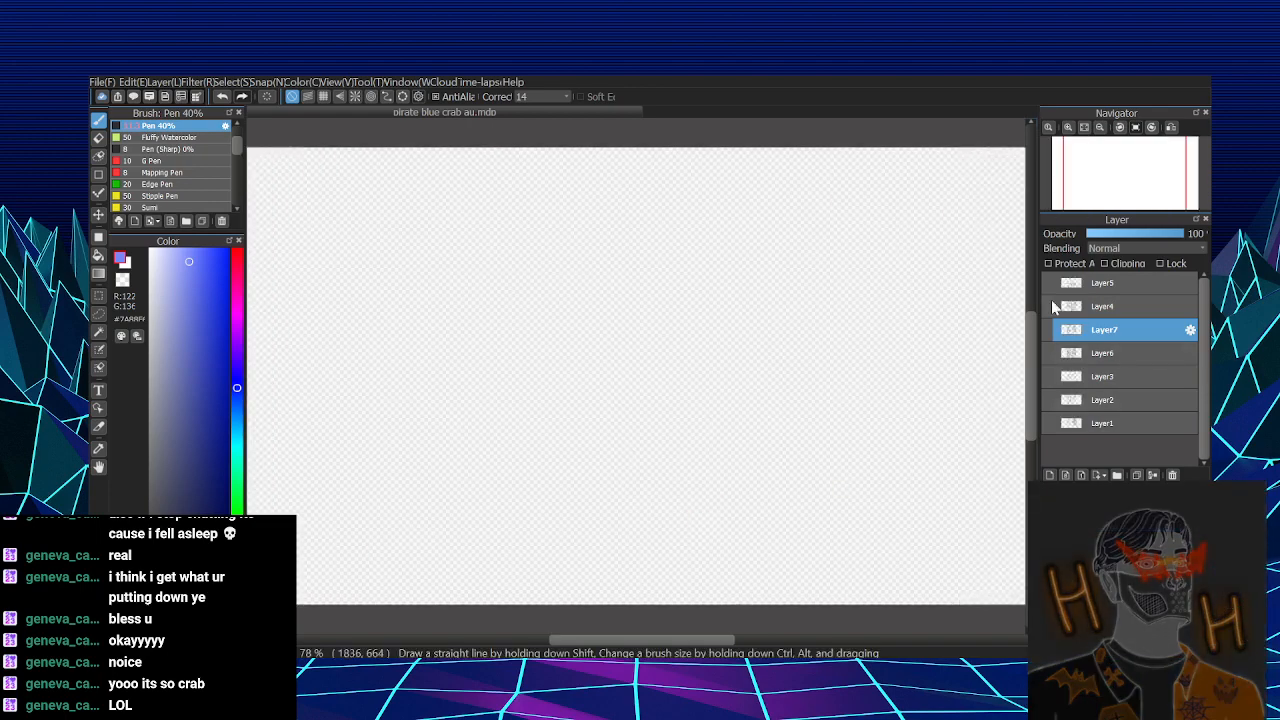
left_click(1049, 423)
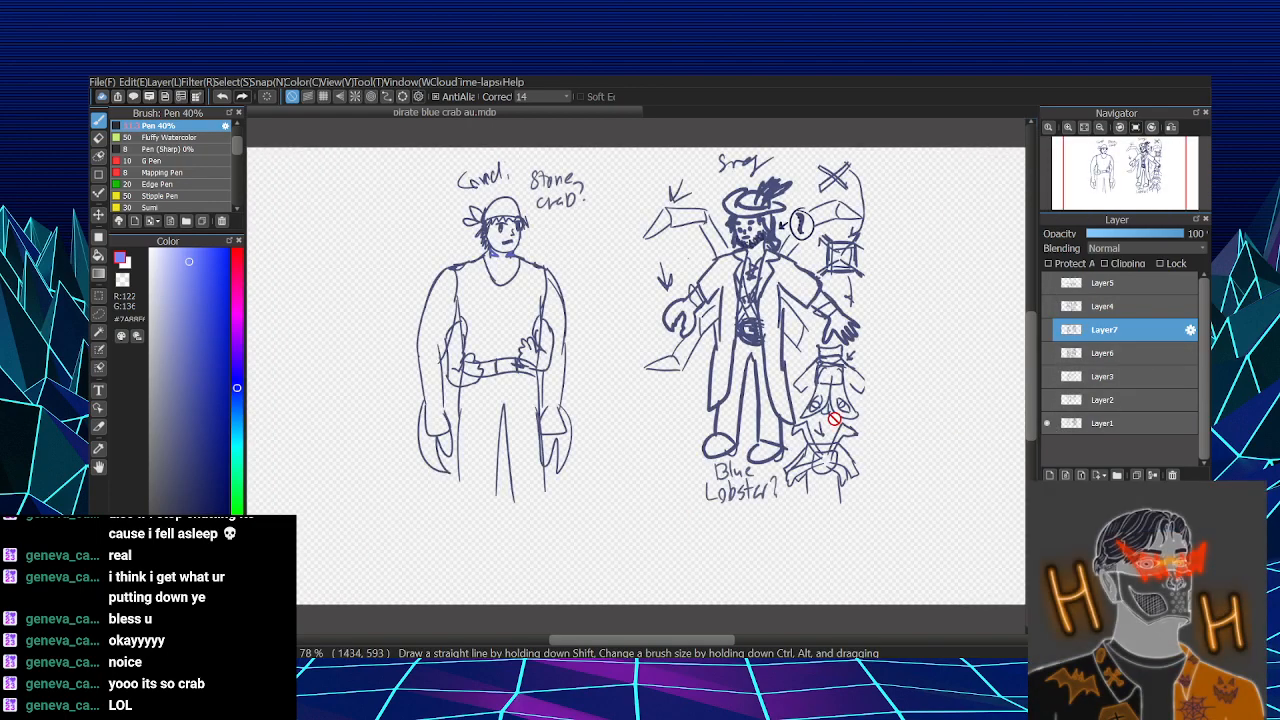
scroll(835, 420, "up", 1)
scroll(835, 420, "down", 2)
scroll(835, 420, "up", 2)
scroll(835, 420, "down", 2)
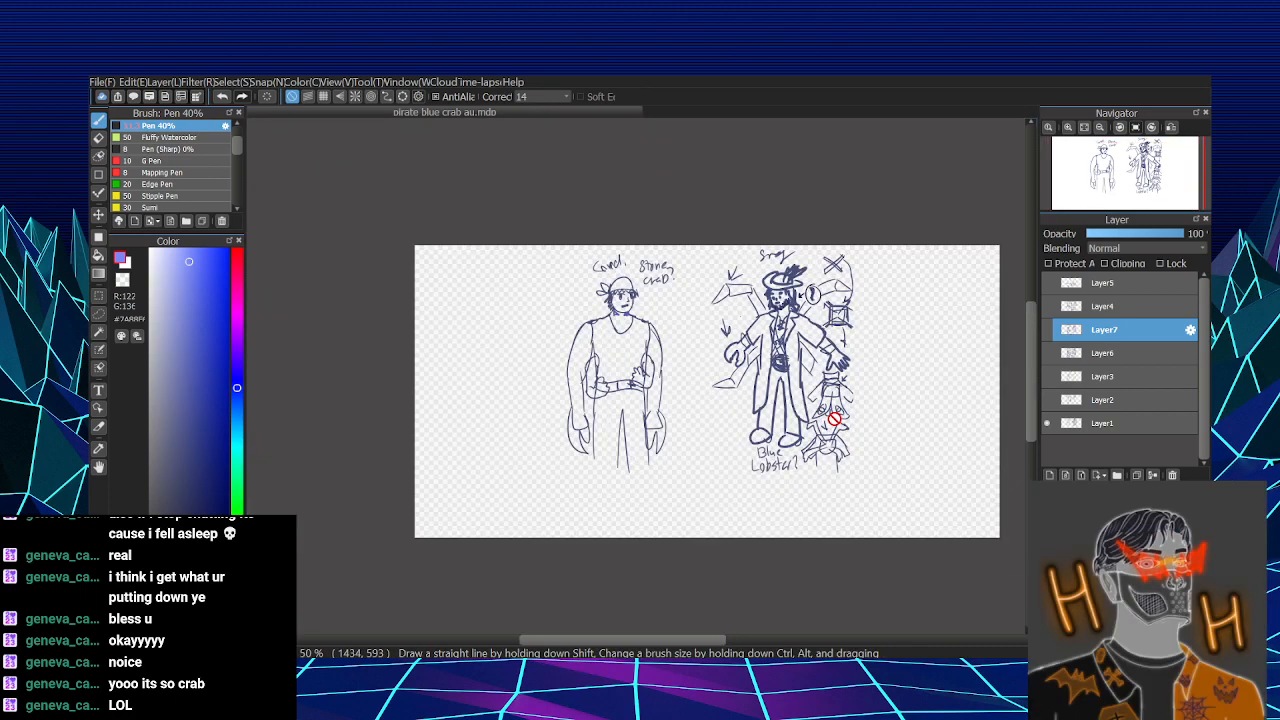
left_click(1083, 129)
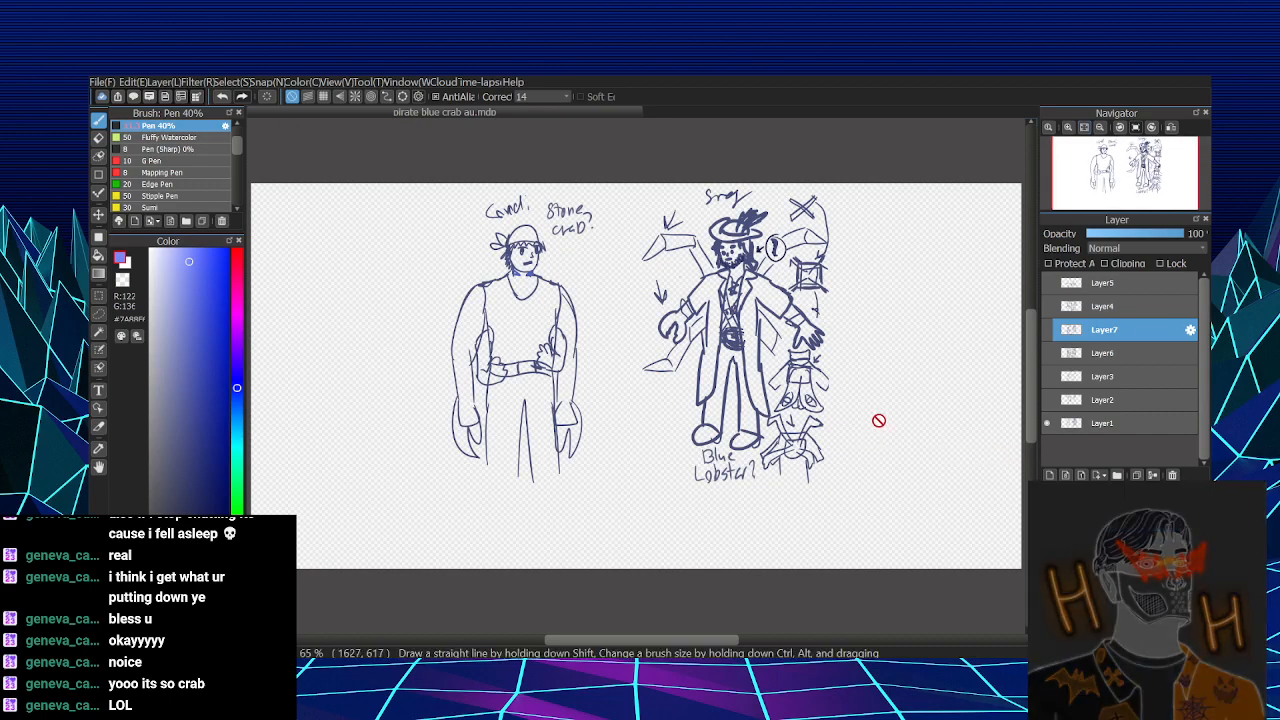
- Transform Layer1 to move its two character sketches over to the canvas's left edge
left_click(1105, 425)
key("ctrl+t")
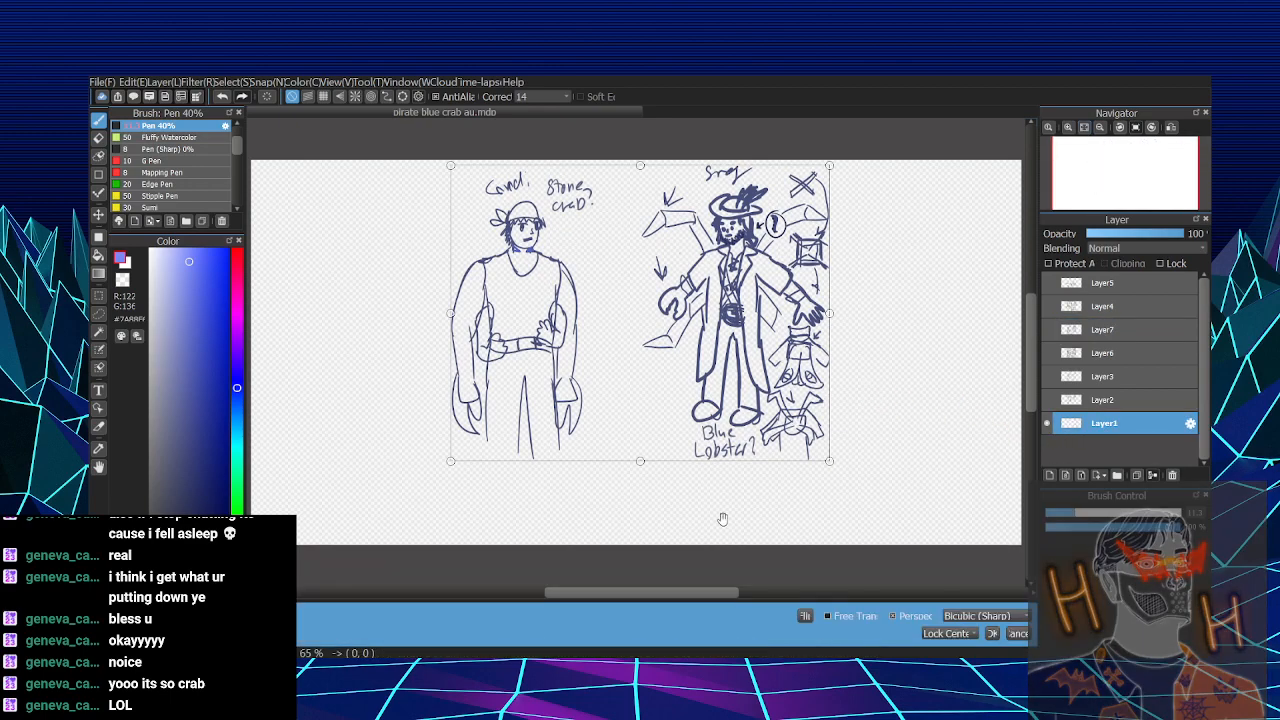
left_click_drag(723, 518, 750, 525)
mouse_move(807, 420)
left_mouse_down()
mouse_move(647, 435)
mouse_move(611, 427)
mouse_move(606, 411)
left_mouse_up()
left_click(988, 635)
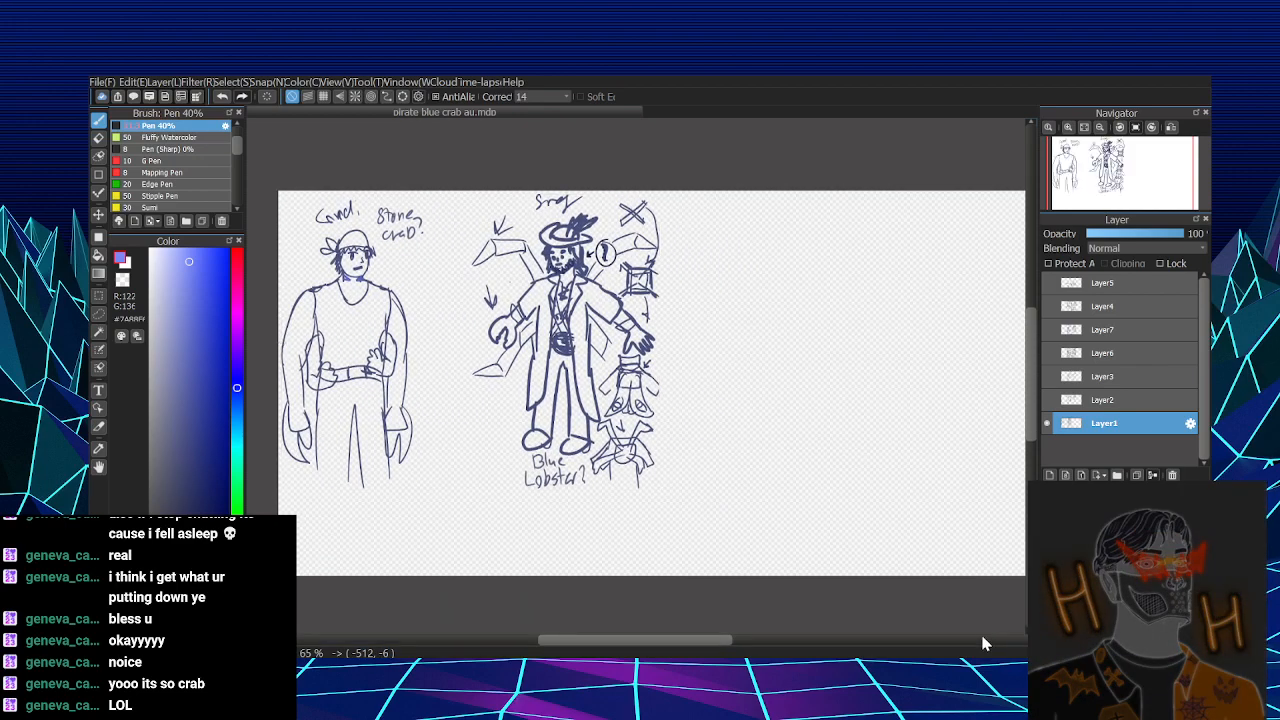
- Lasso the blue lobster figure with its side notes, move it closer to the stone crab figure, and deselect
key("l")
mouse_move(727, 380)
left_mouse_down()
mouse_move(553, 555)
mouse_move(497, 183)
mouse_move(742, 340)
mouse_move(654, 369)
left_mouse_up()
key("ctrl+t")
key("Return")
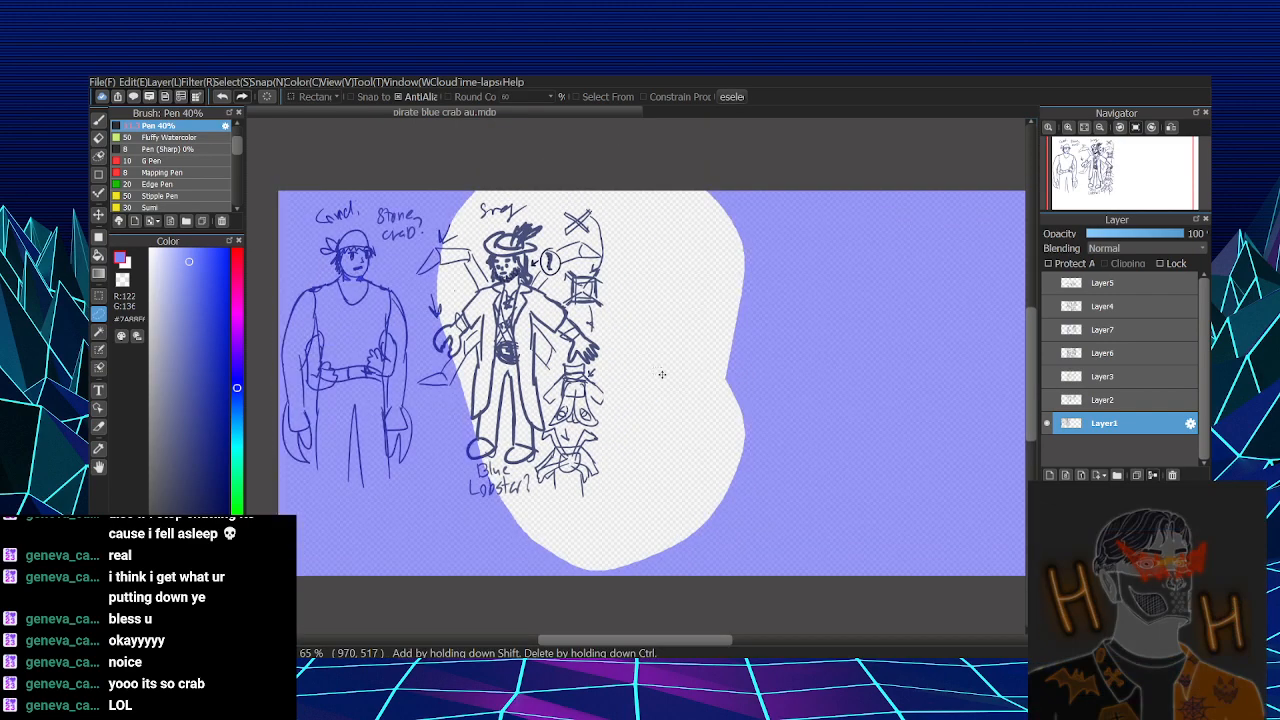
left_click(845, 502)
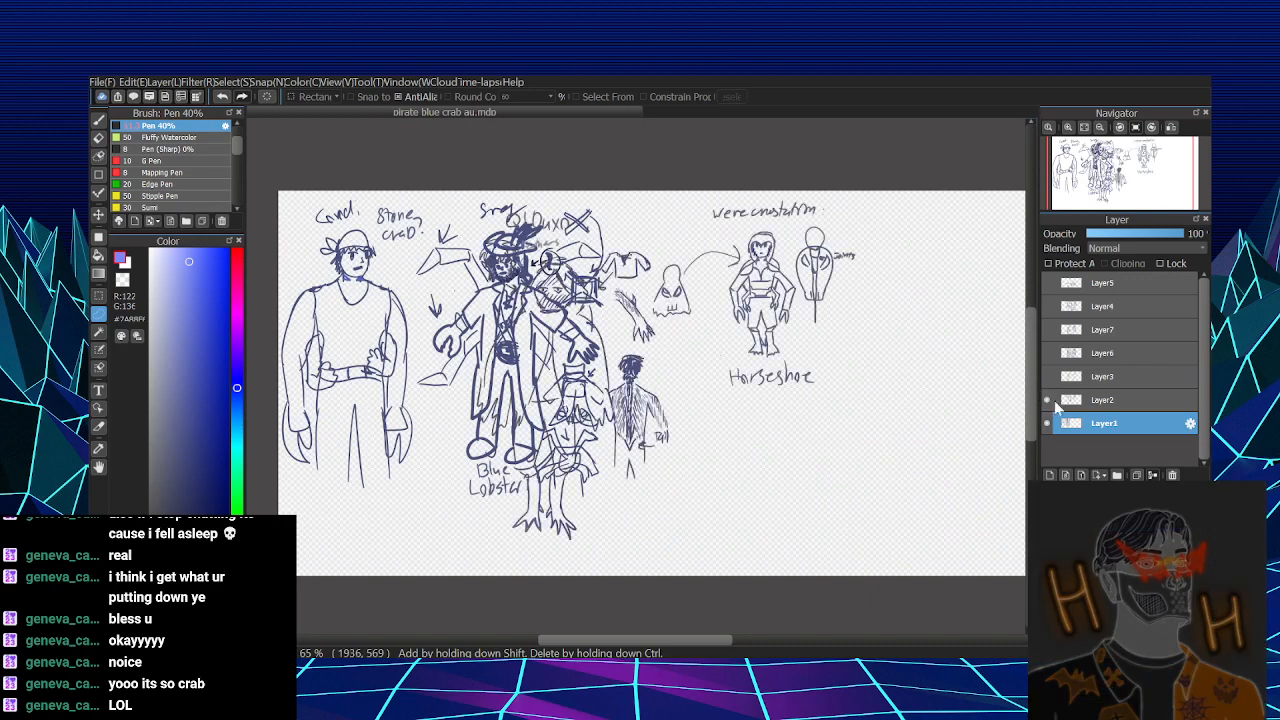
- Show Layer2 and move its Q! Duxo and horseshoe sketches to the right of the blue lobster figure
left_click(1060, 403)
key("ctrl+t")
mouse_move(639, 426)
left_mouse_down()
mouse_move(765, 418)
mouse_move(767, 400)
mouse_move(766, 416)
left_mouse_up()
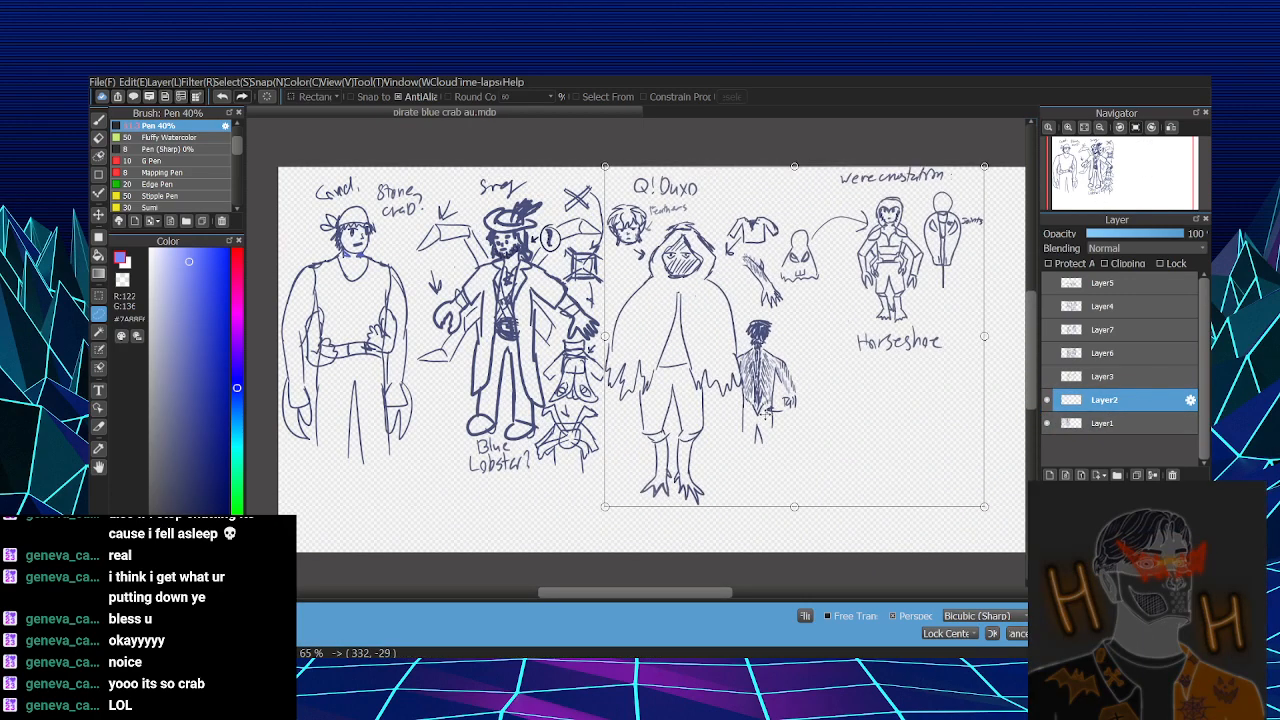
left_click(992, 633)
left_click_drag(909, 521, 822, 533)
left_click_drag(822, 517, 845, 497)
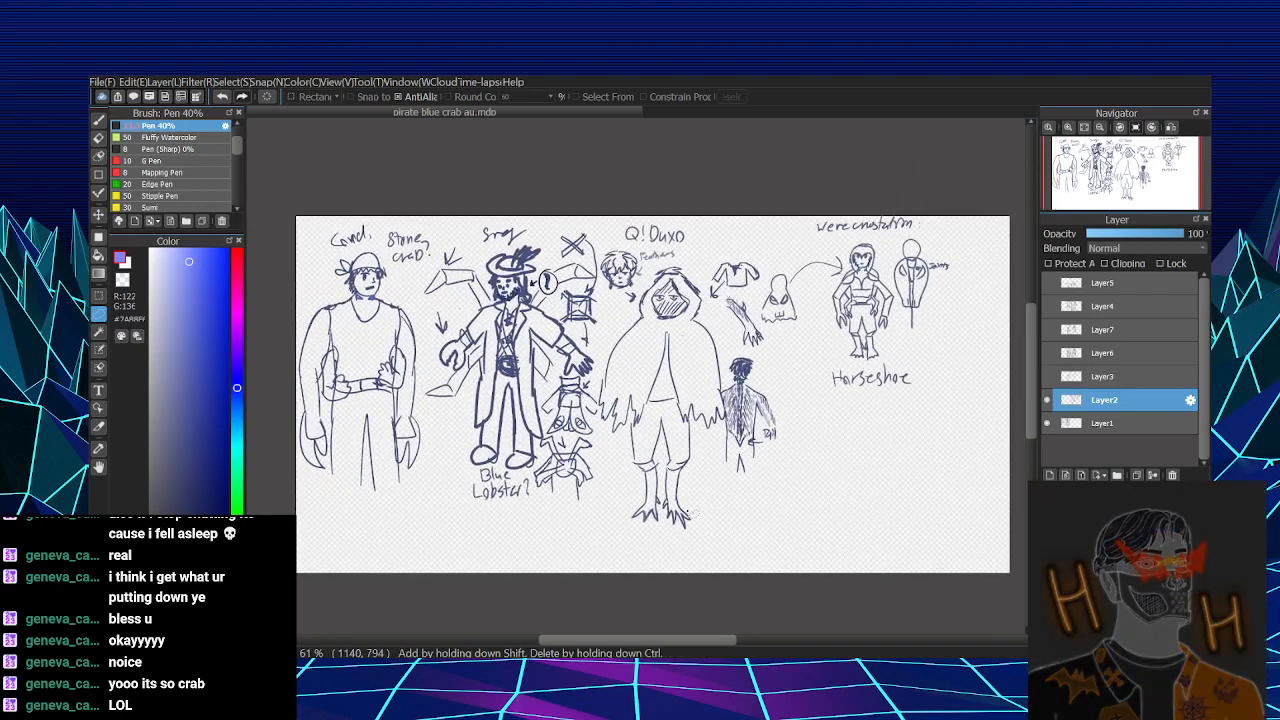
- Scale the Layer2 sketches down proportionally and keep them just right of the blue lobster's side notes
key("ctrl+t")
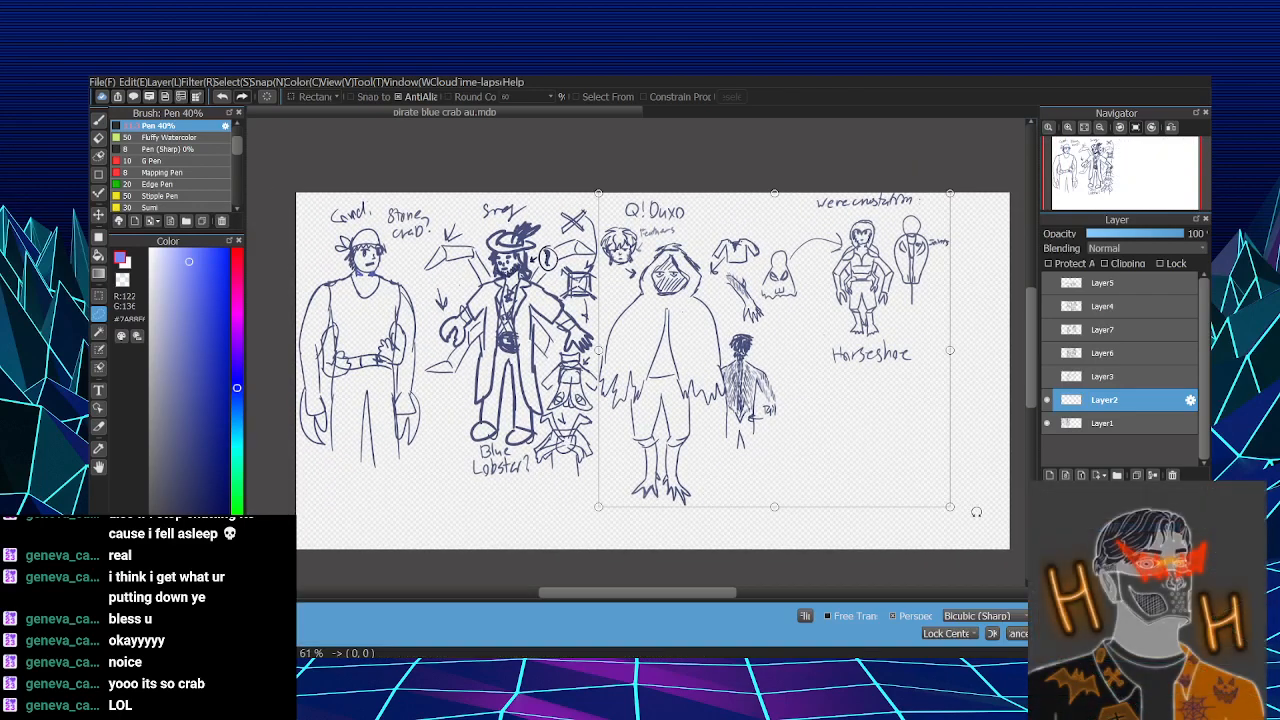
left_click_drag(952, 507, 908, 464)
left_click_drag(851, 424, 841, 420)
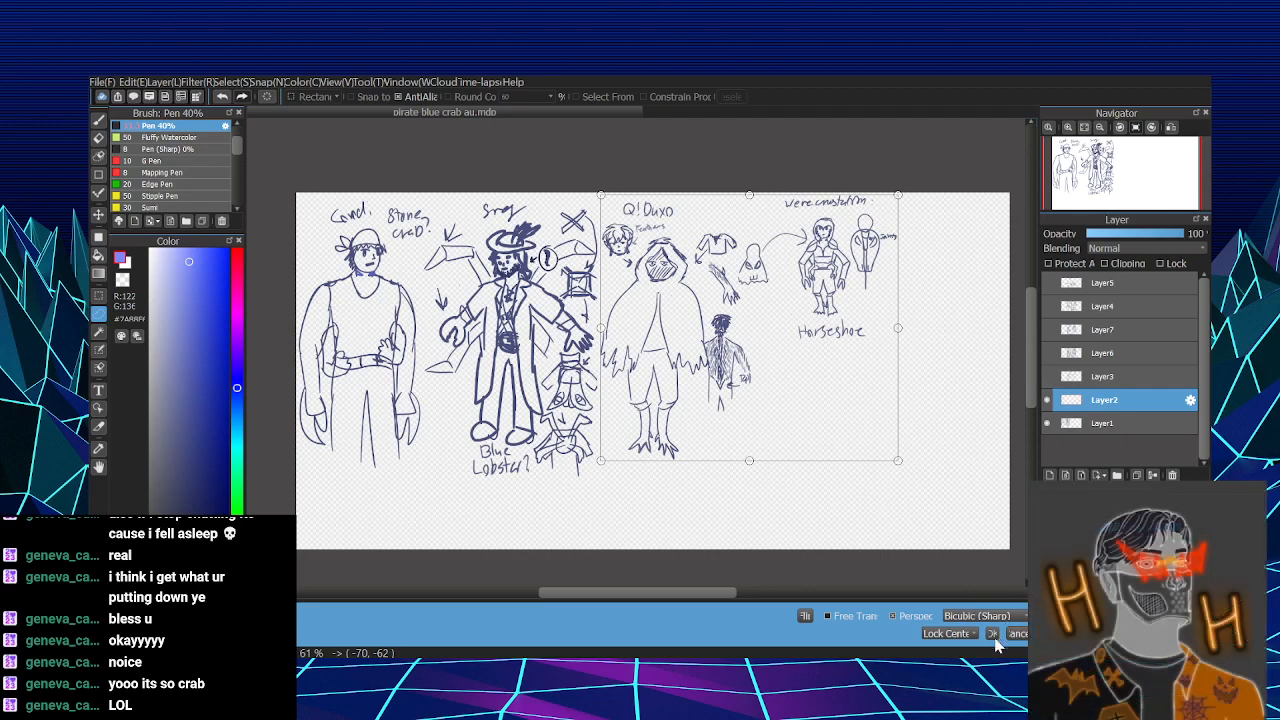
key("Return")
- Scale the Layer1 sketches down slightly toward the canvas's upper-left corner
left_click(1104, 425)
key("ctrl+t")
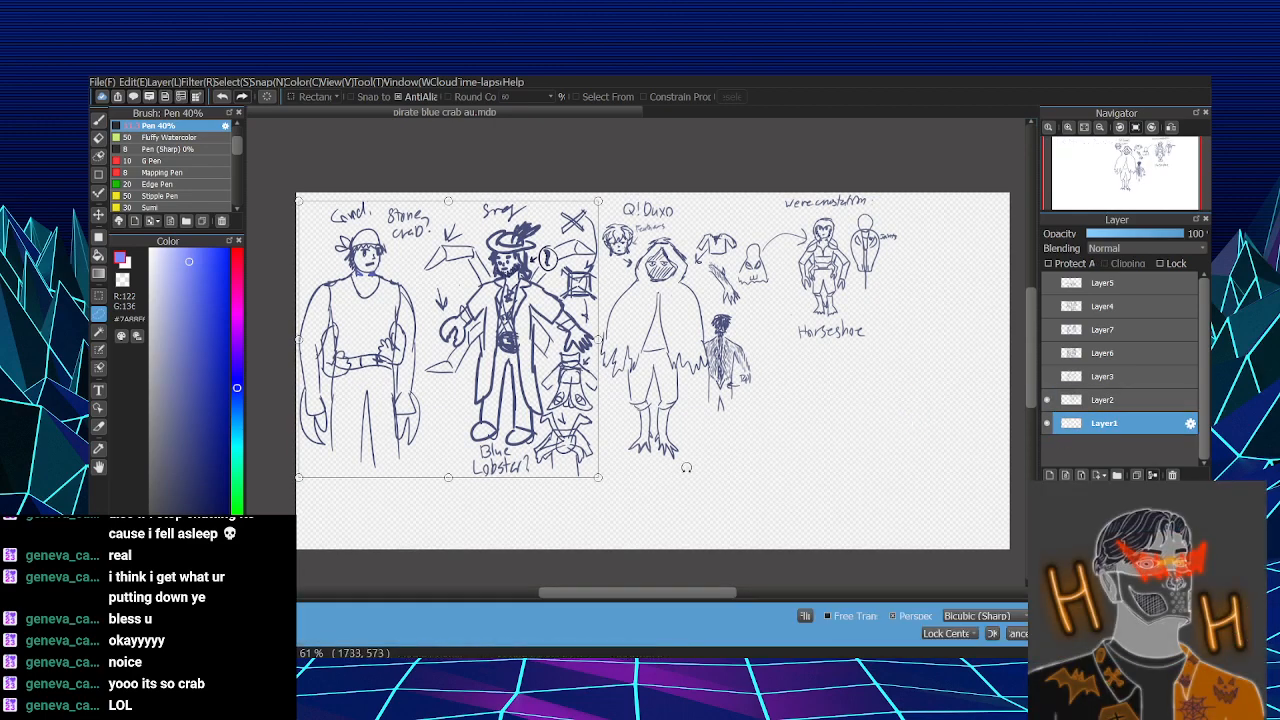
left_click_drag(597, 477, 582, 459)
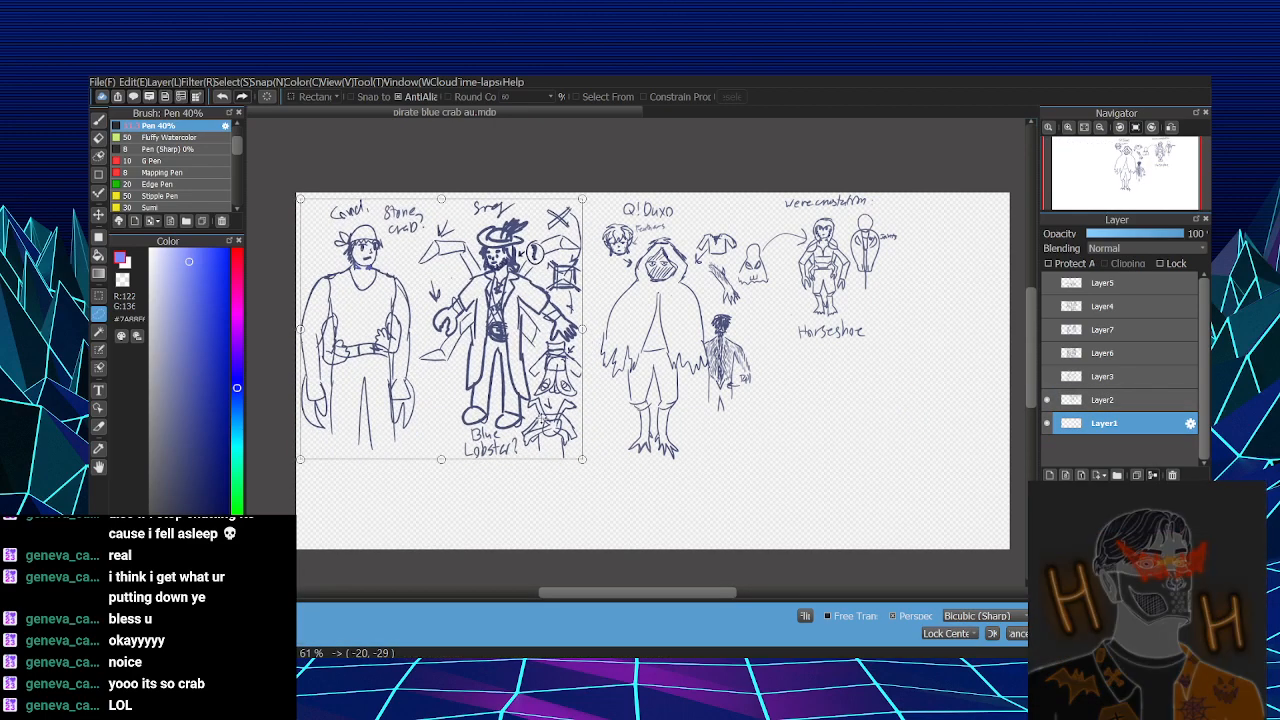
left_click(993, 633)
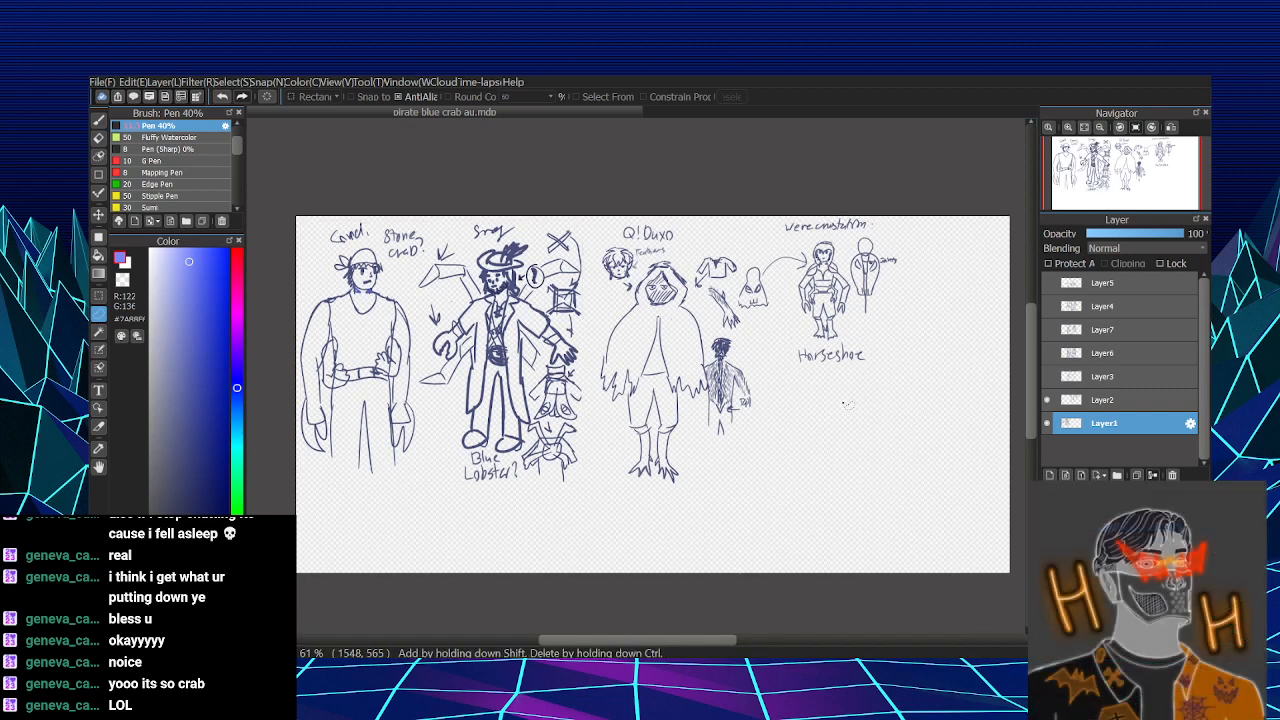
- Move the Layer2 sketches about 34 px left, closer to the blue lobster's side notes
left_click(1091, 404)
key("ctrl+t")
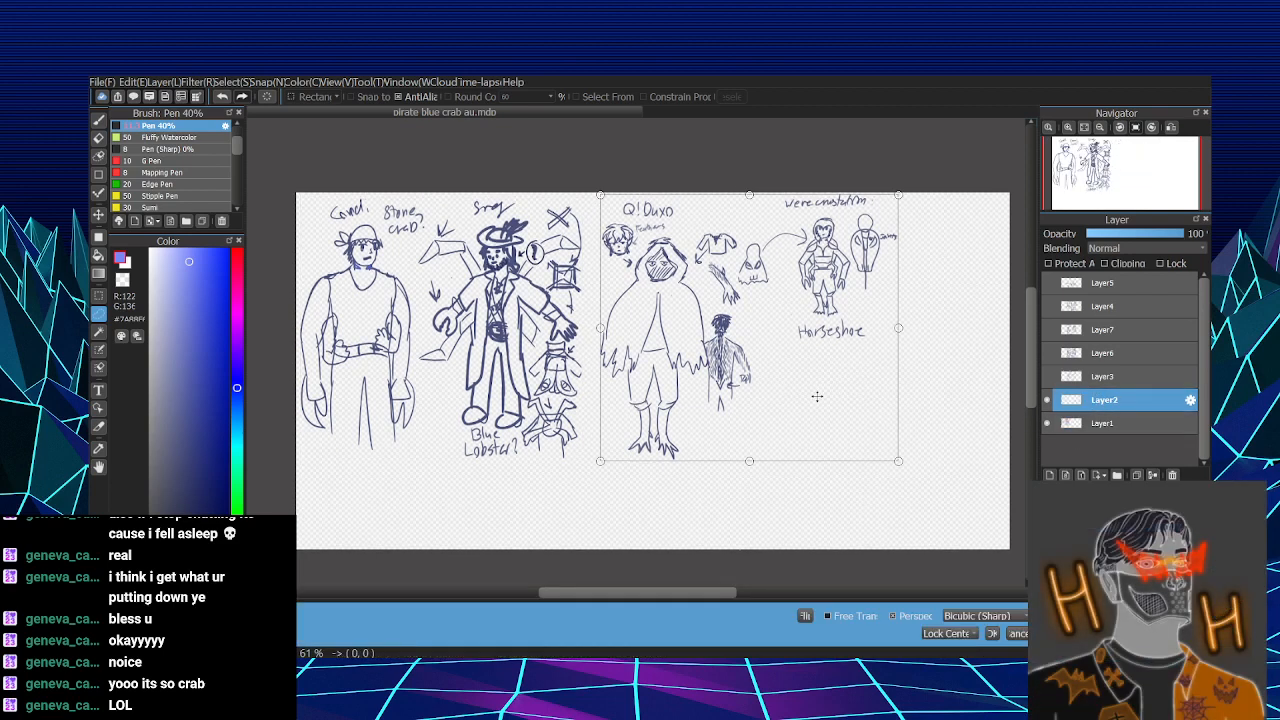
left_click_drag(818, 397, 808, 396)
key("Return")
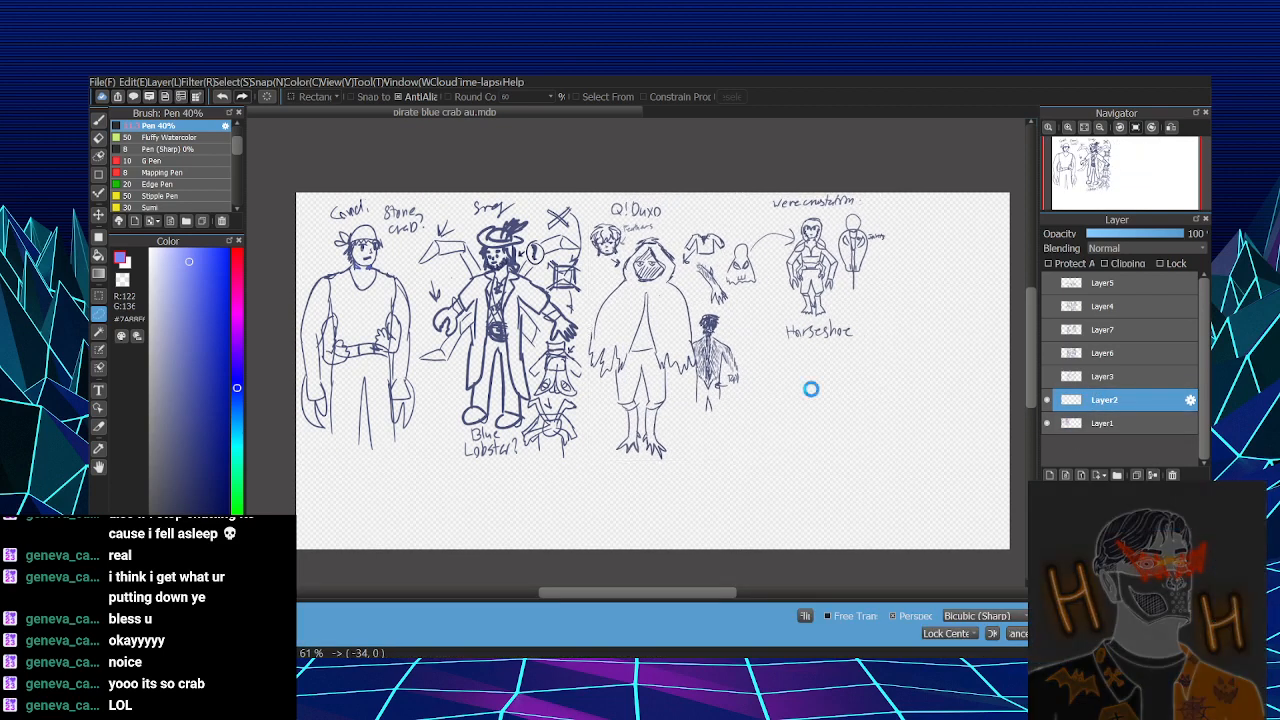
- Show Layer3, then scale its deck boy and crab body sketches down and place them in the canvas's lower-right corner
left_click(1047, 376)
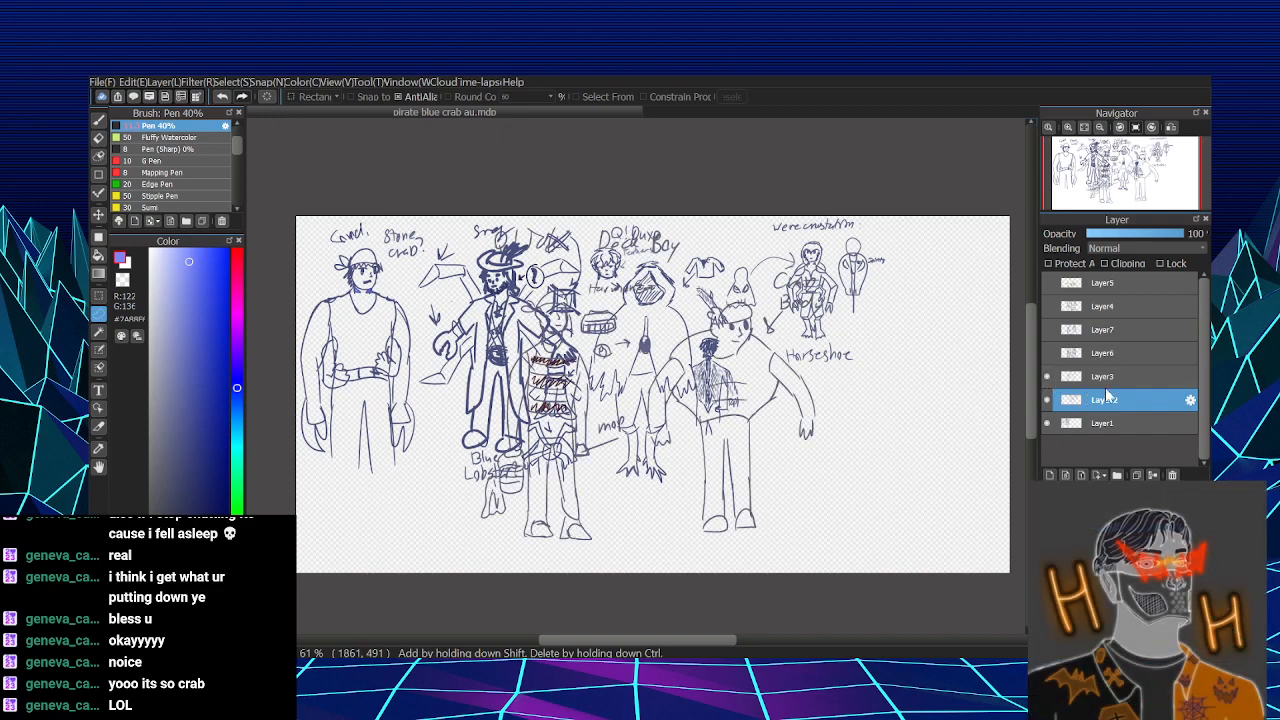
left_click(1106, 380)
key("ctrl+t")
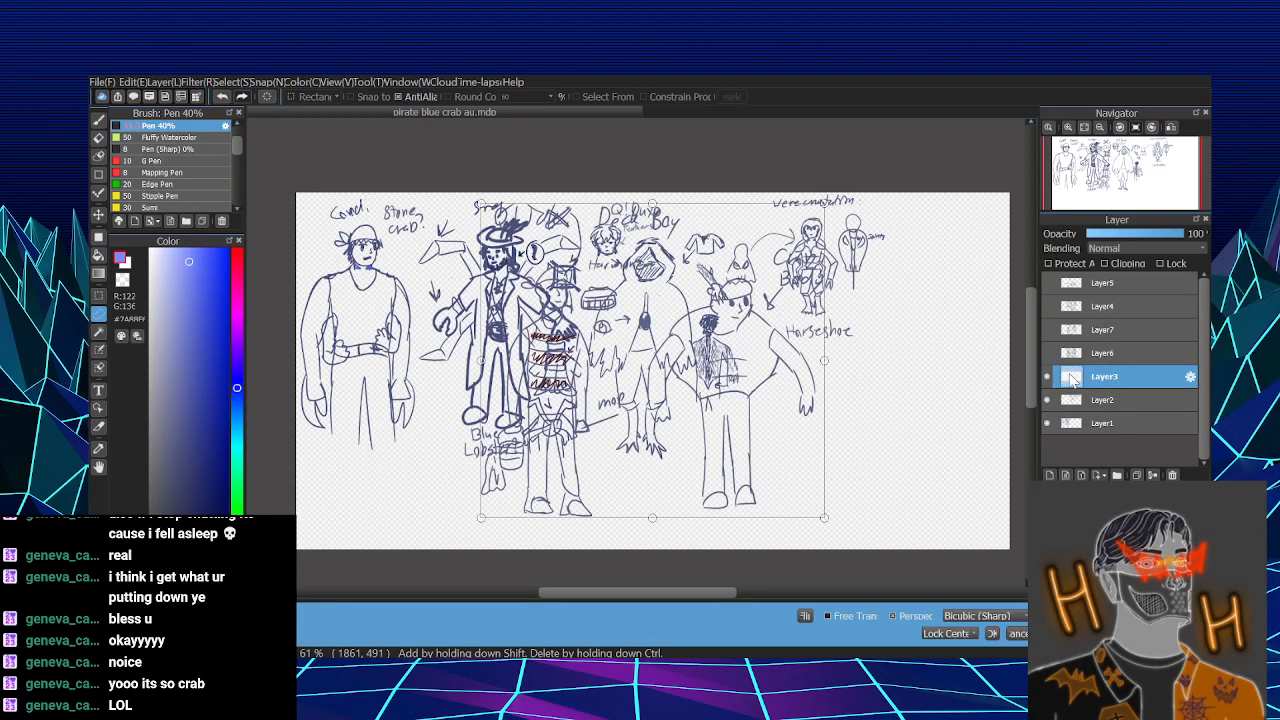
left_click_drag(713, 438, 890, 438)
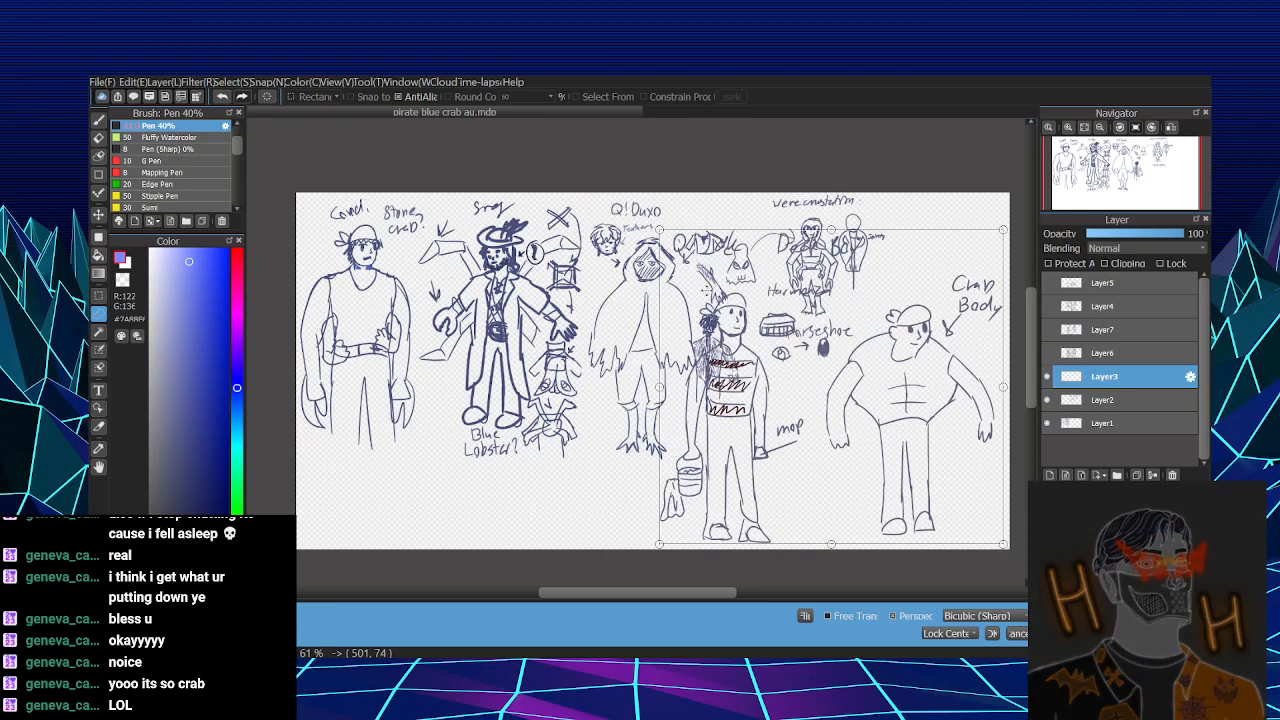
left_click_drag(661, 230, 693, 260)
left_click_drag(896, 467, 966, 520)
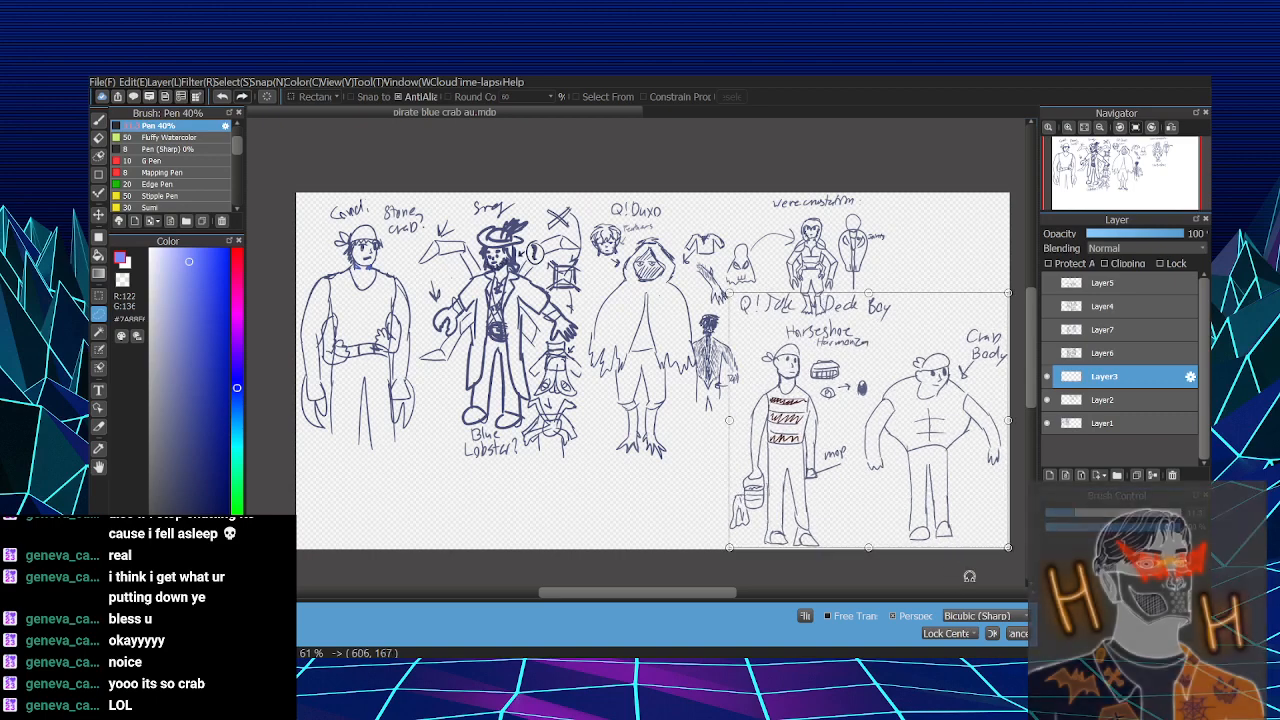
left_click(992, 633)
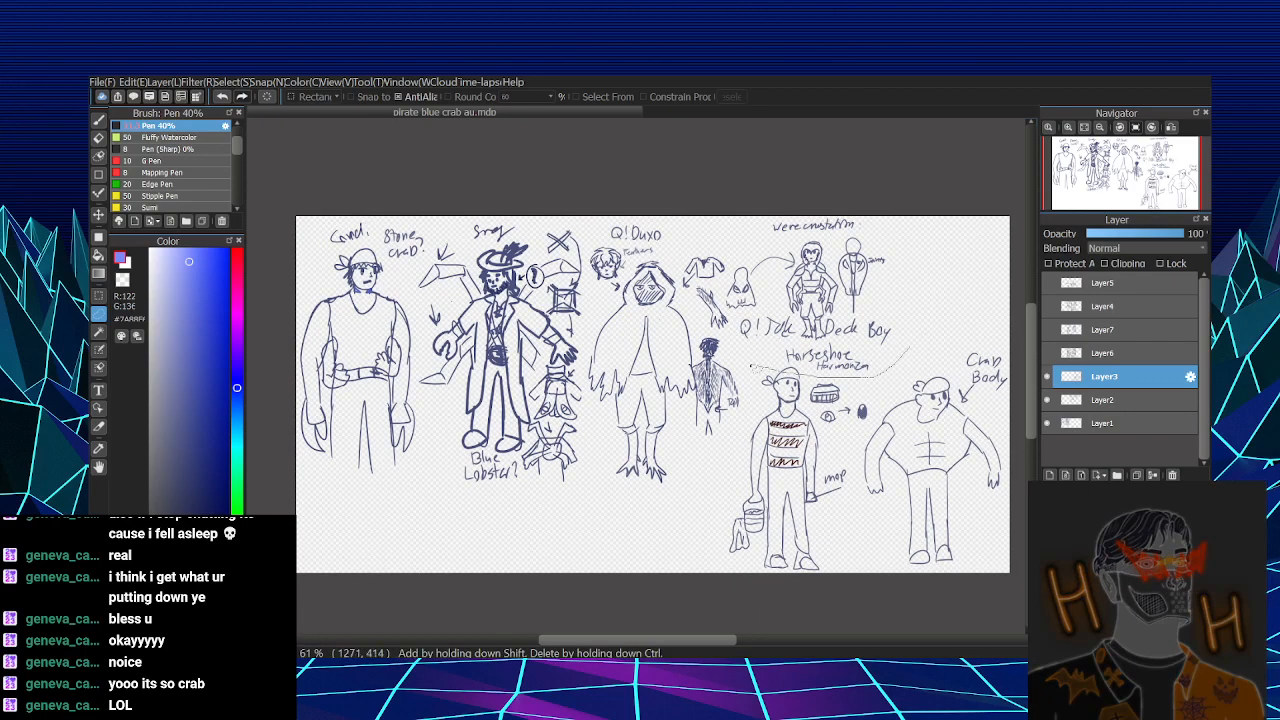
mouse_move(751, 366)
left_mouse_down()
mouse_move(908, 338)
mouse_move(933, 355)
mouse_move(893, 345)
left_mouse_up()
key("ctrl+t")
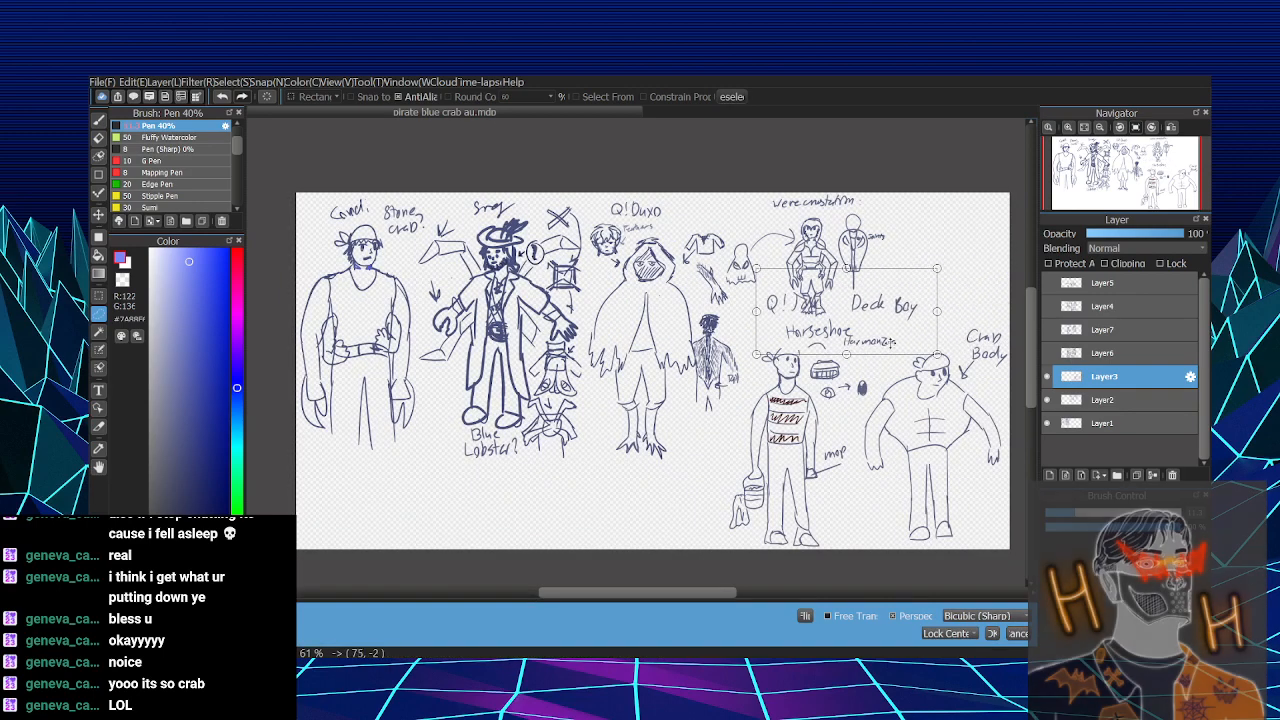
left_click(1018, 633)
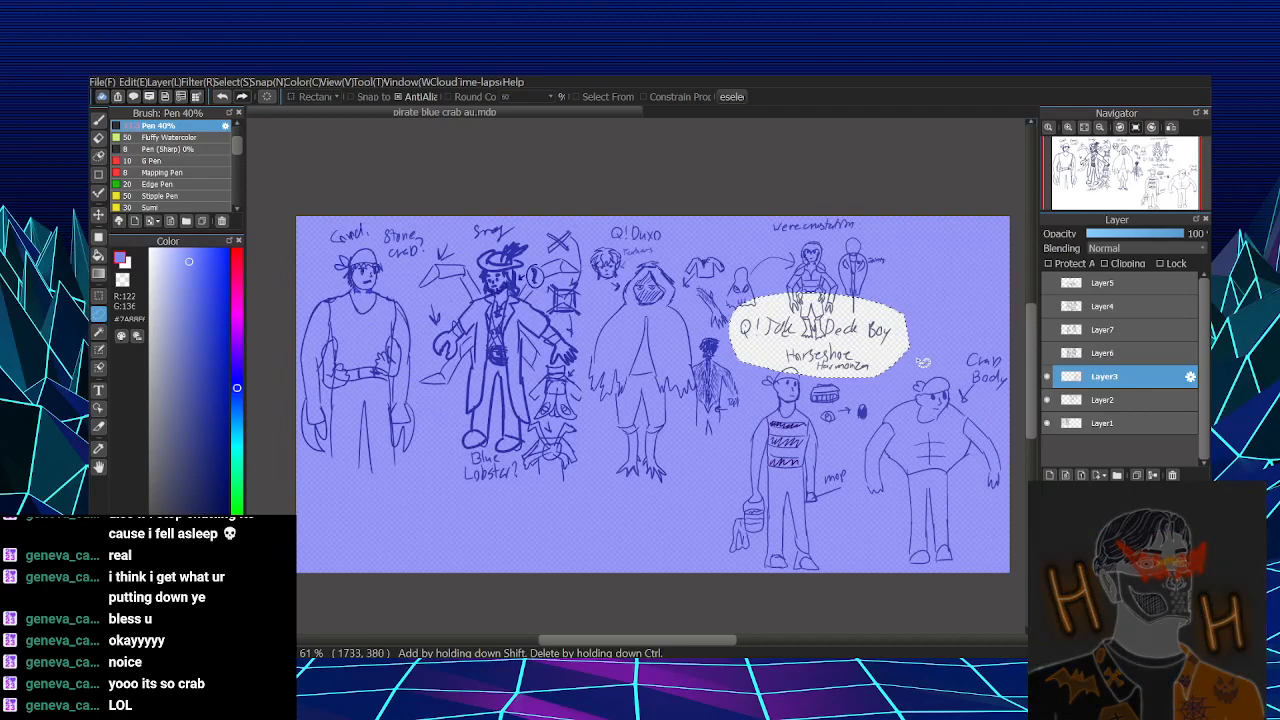
key("ctrl+d")
- Lasso Layer3's Q! name label, move it to the left of the striped-shirt figure, and deselect
mouse_move(746, 344)
left_mouse_down()
mouse_move(762, 305)
mouse_move(804, 327)
left_mouse_up()
key("ctrl+t")
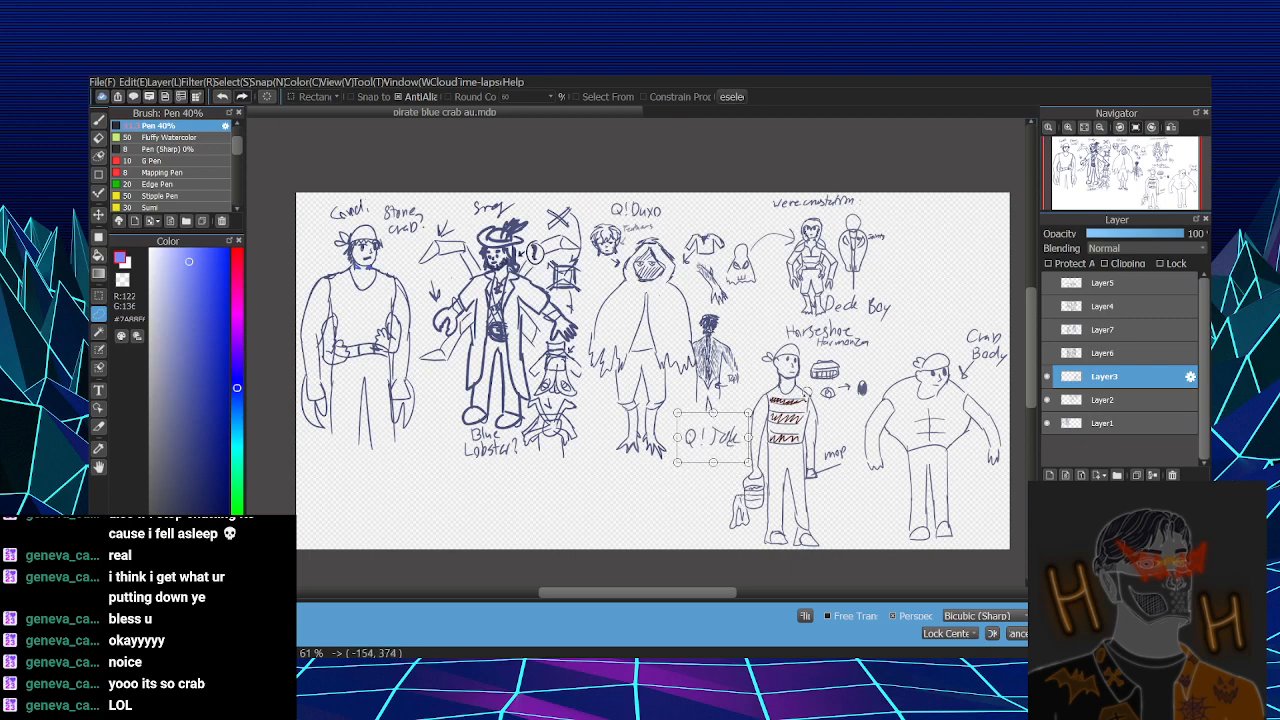
key("Return")
key("ctrl+d")
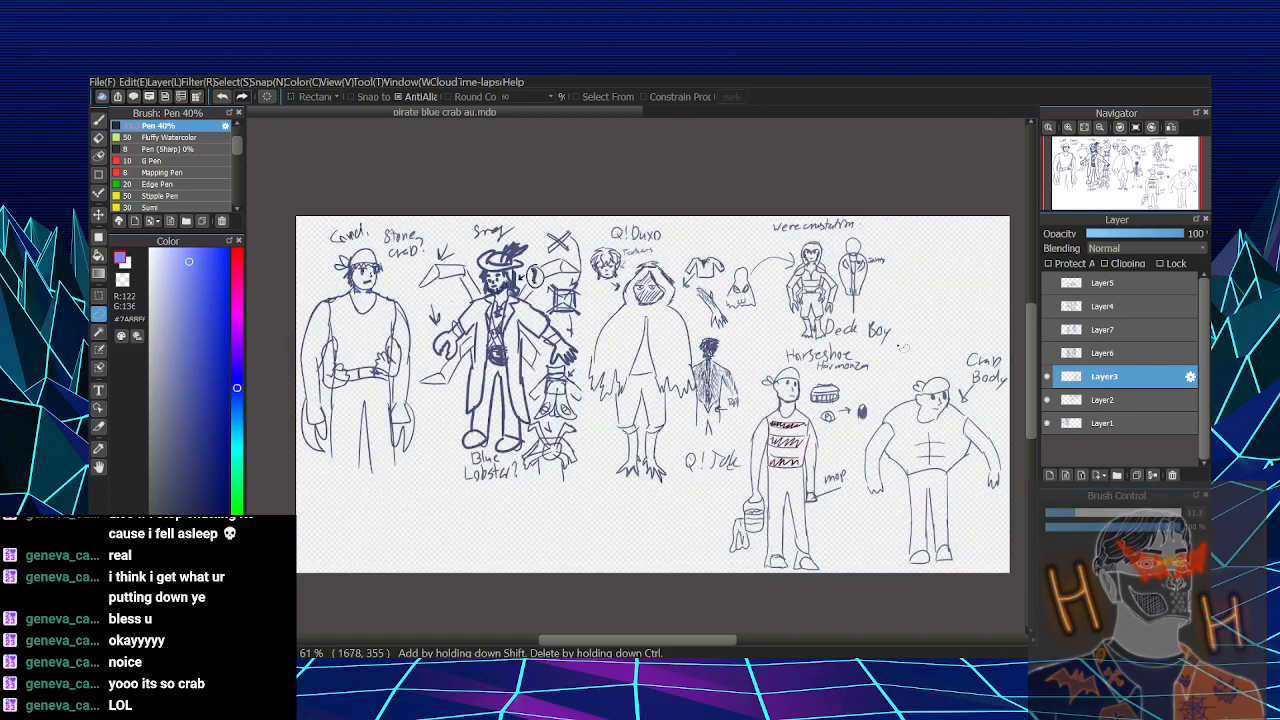
- Lasso the Deck Boy label, move it between the legs of the two Layer3 figures, and deselect
mouse_move(900, 348)
left_mouse_down()
mouse_move(873, 312)
mouse_move(898, 352)
left_mouse_up()
key("ctrl+t")
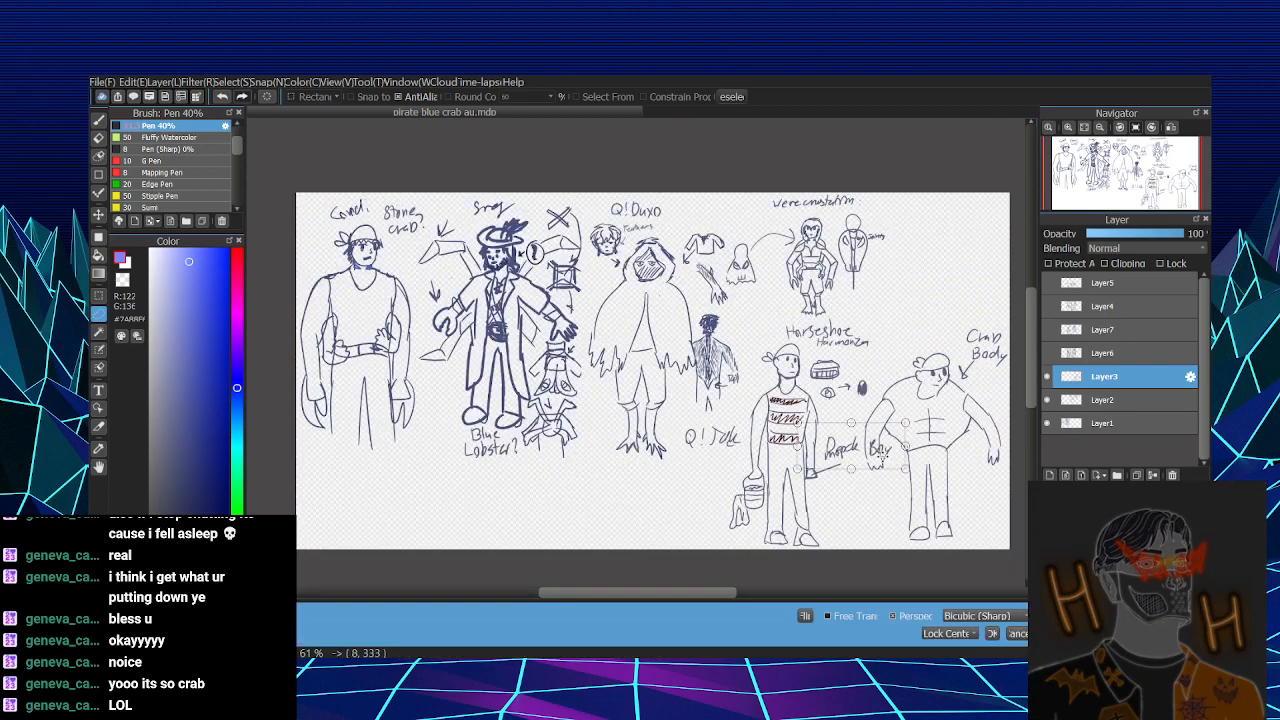
key("Return")
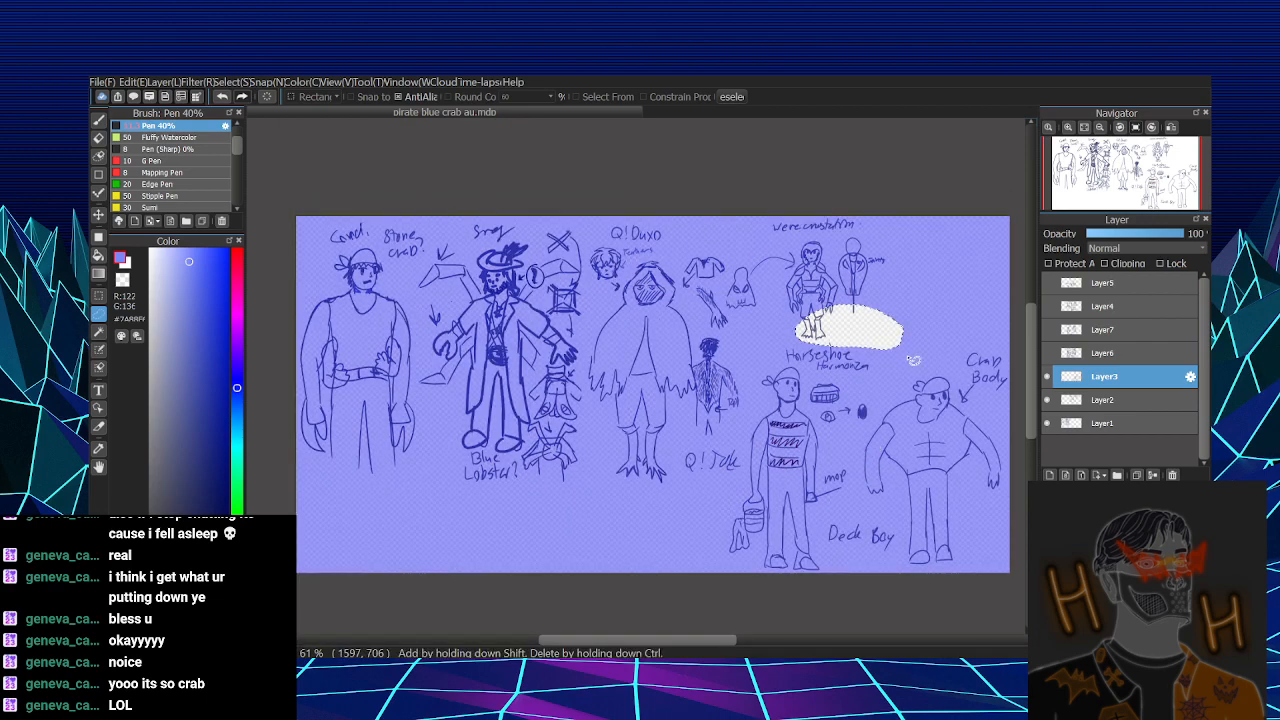
key("ctrl+d")
mouse_move(886, 380)
left_mouse_down()
mouse_move(775, 371)
mouse_move(884, 382)
left_mouse_up()
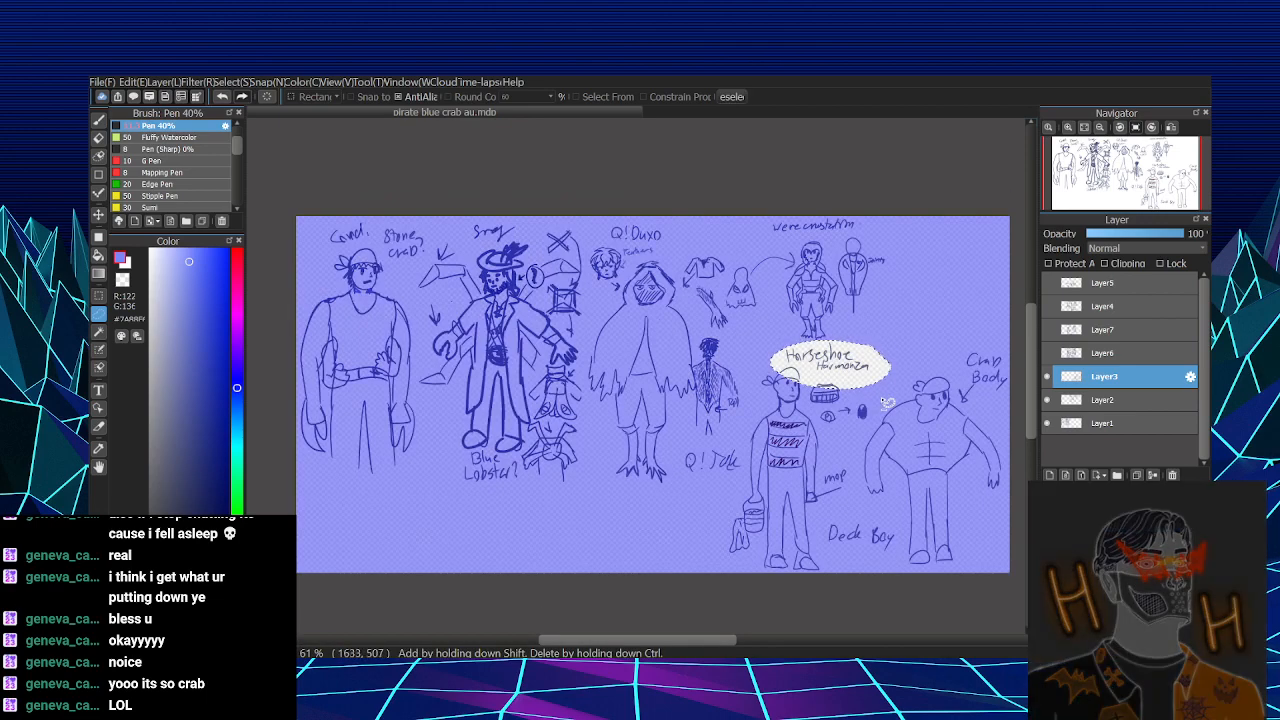
key("ctrl+t")
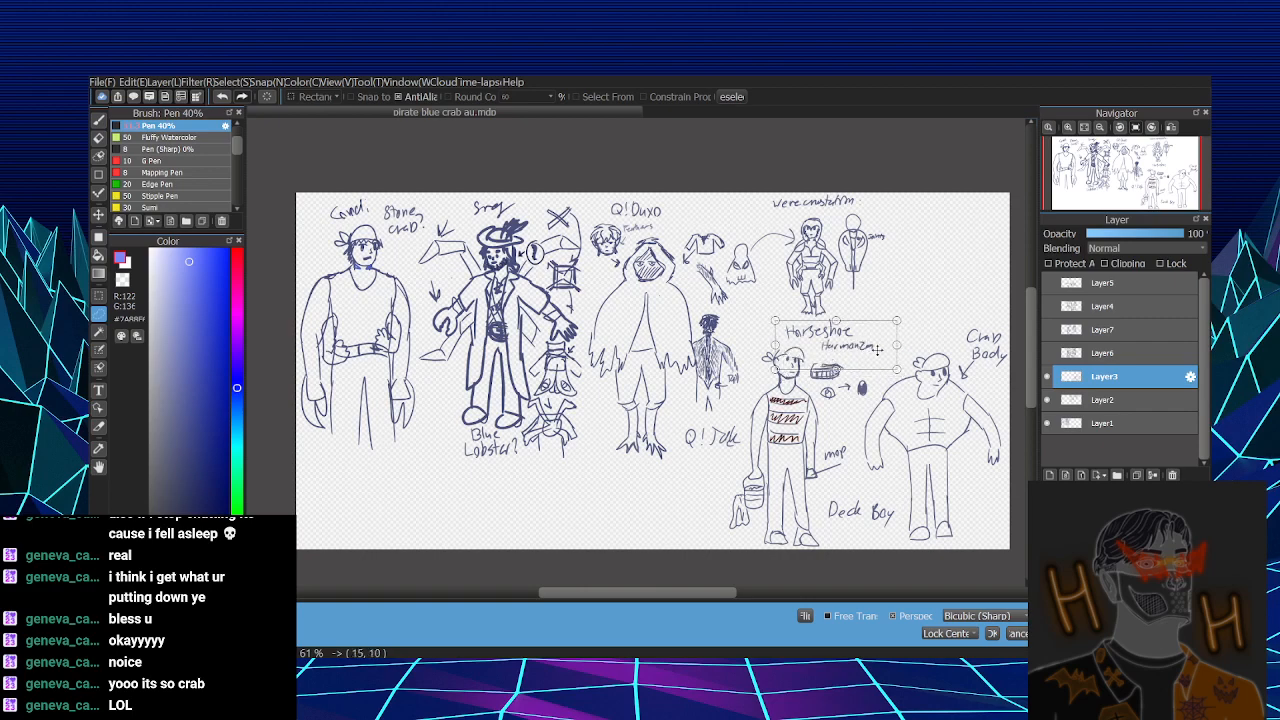
key("Return")
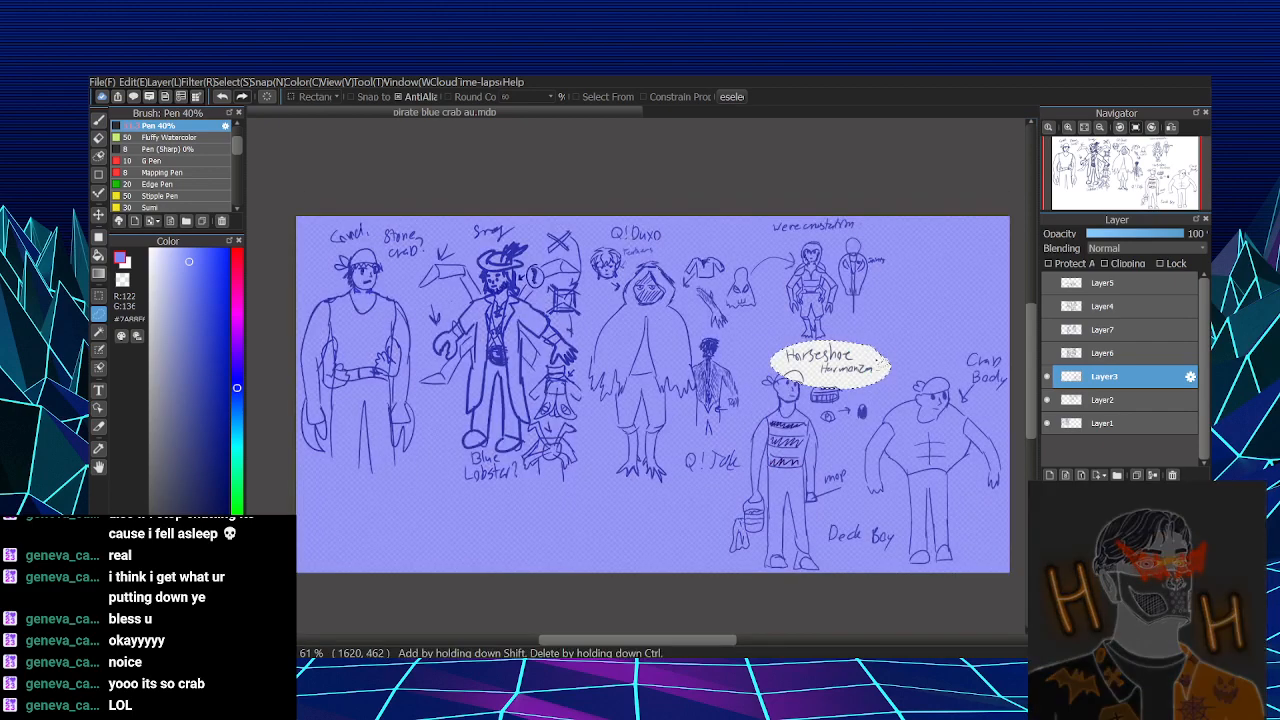
key("ctrl+d")
- Lasso the harmonica label, move it down to just above the harmonica drawing, and deselect
mouse_move(820, 379)
left_mouse_down()
mouse_move(888, 370)
mouse_move(874, 365)
left_mouse_up()
key("ctrl+t")
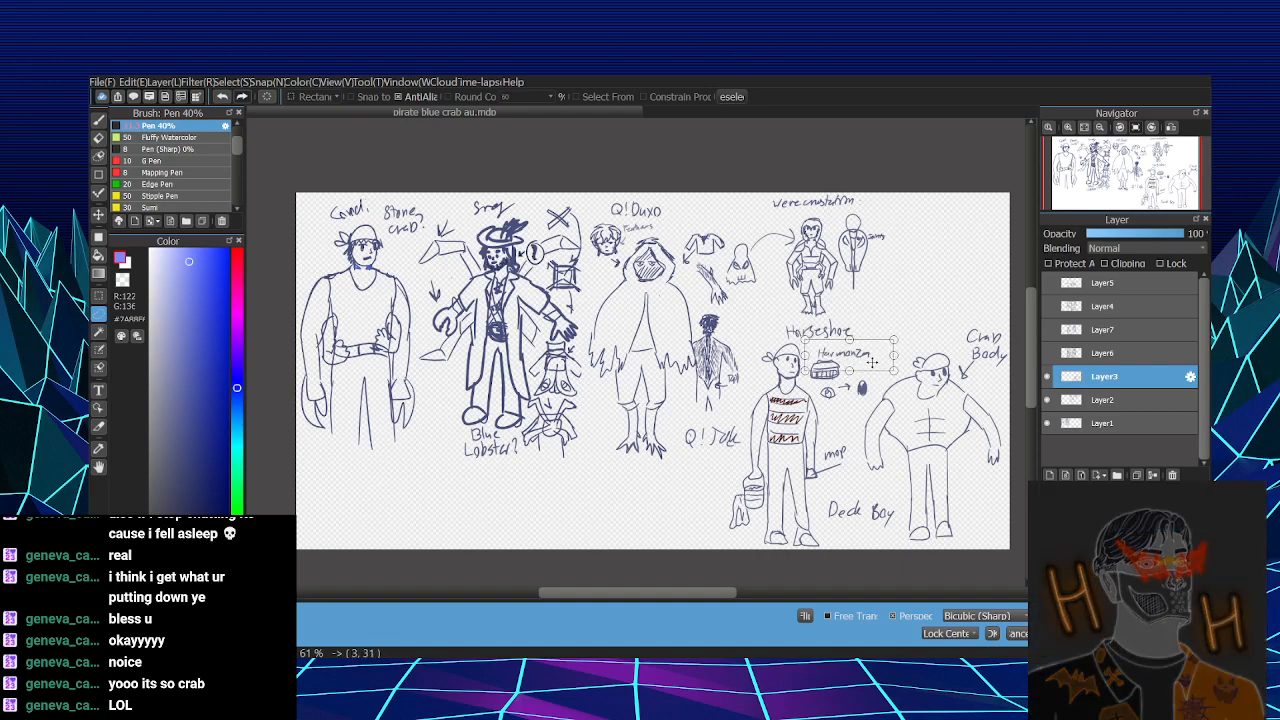
key("Return")
key("ctrl+d")
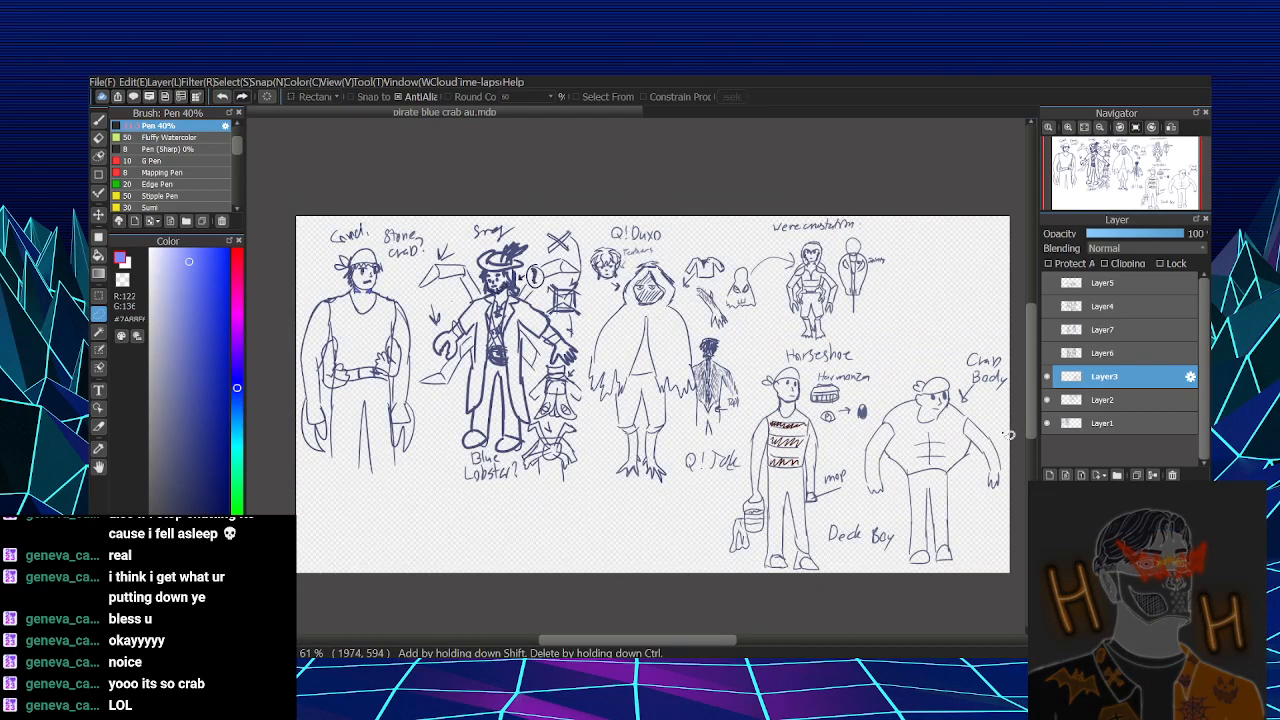
- Preview Layer6 and Layer7 in turn to examine how much canvas room their sketches need, leaving both layers hidden
left_click(1048, 353)
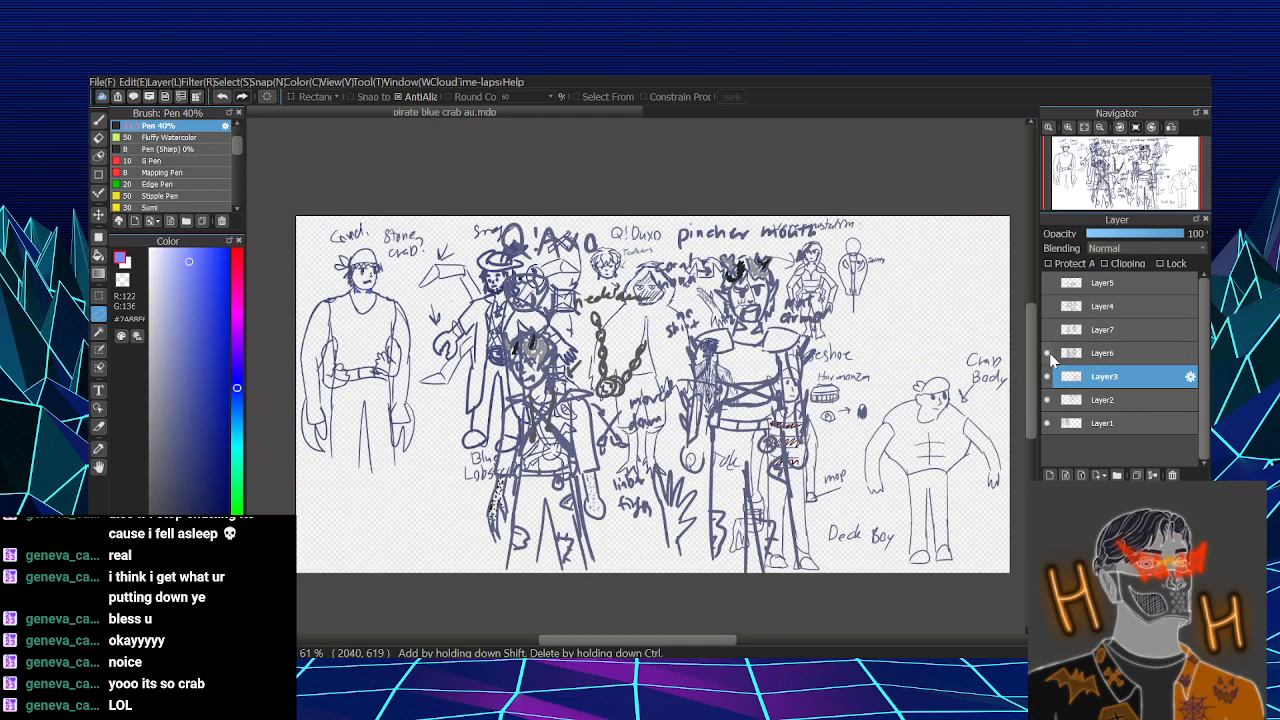
left_click(1048, 353)
left_click(1049, 334)
left_click(1049, 353)
left_click(1049, 335)
left_click(1050, 350)
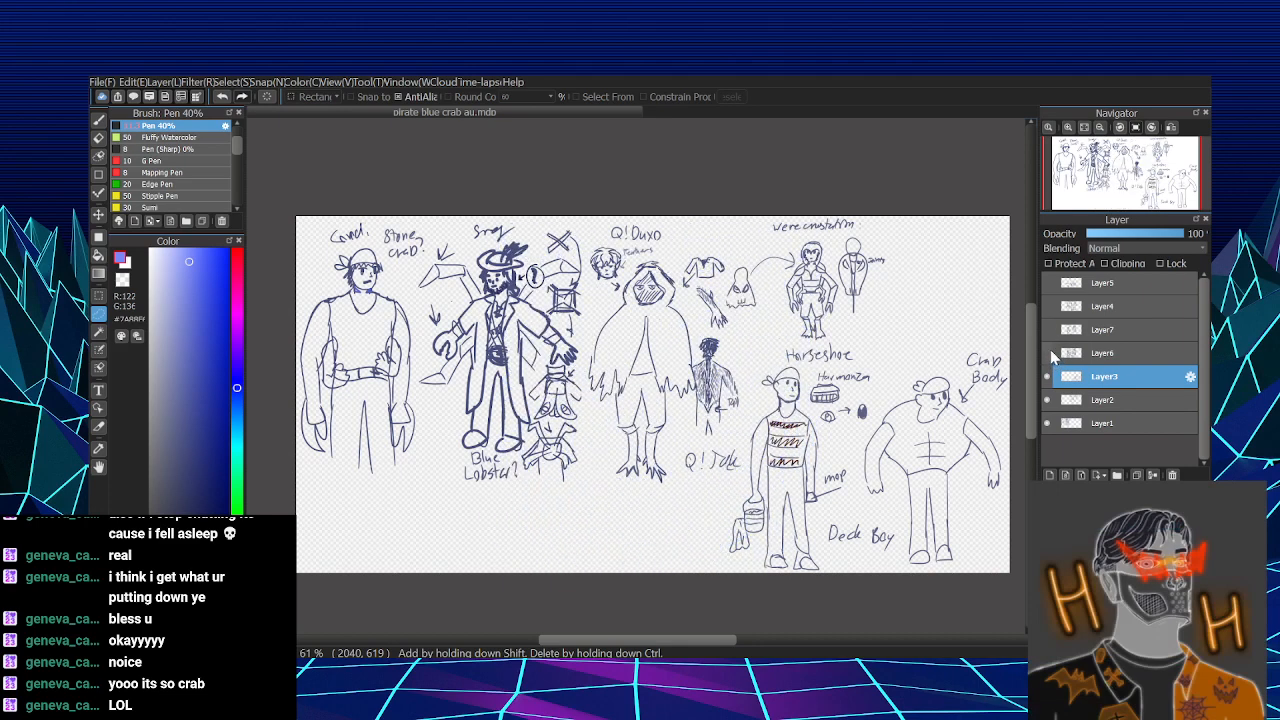
scroll(468, 413, "up", 1)
scroll(468, 413, "down", 2)
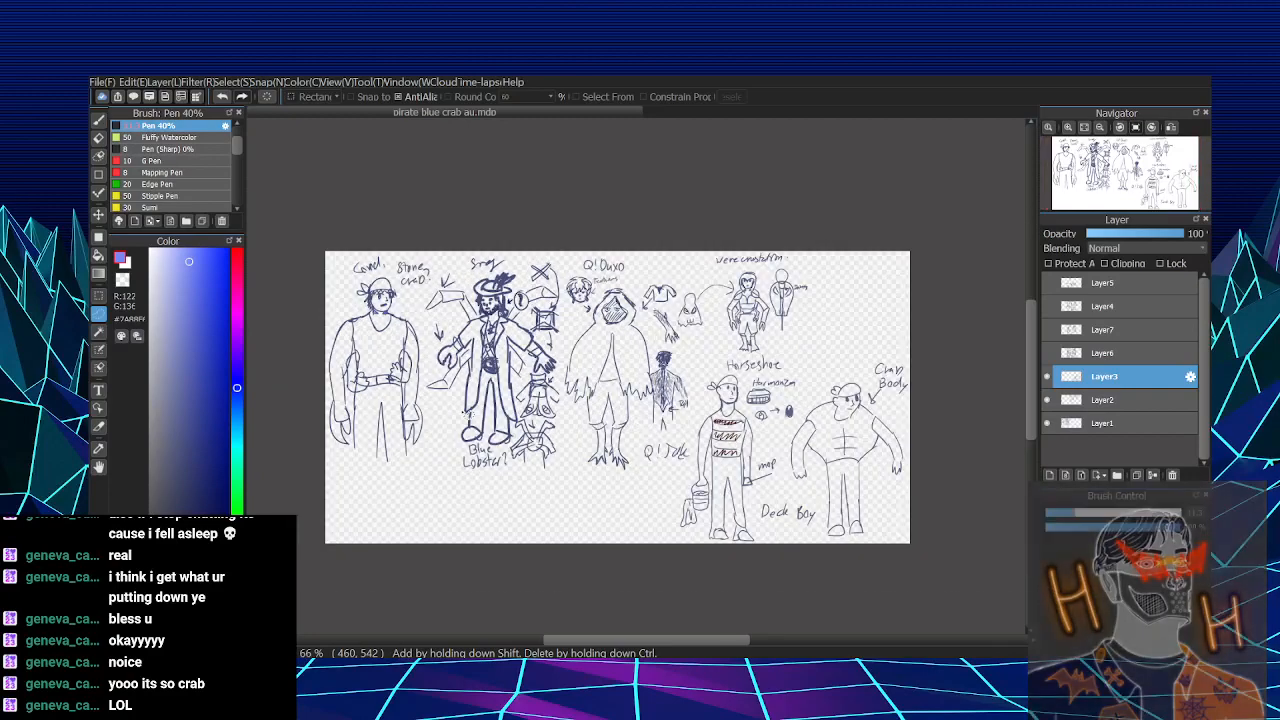
scroll(468, 413, "up", 2)
scroll(465, 412, "down", 1)
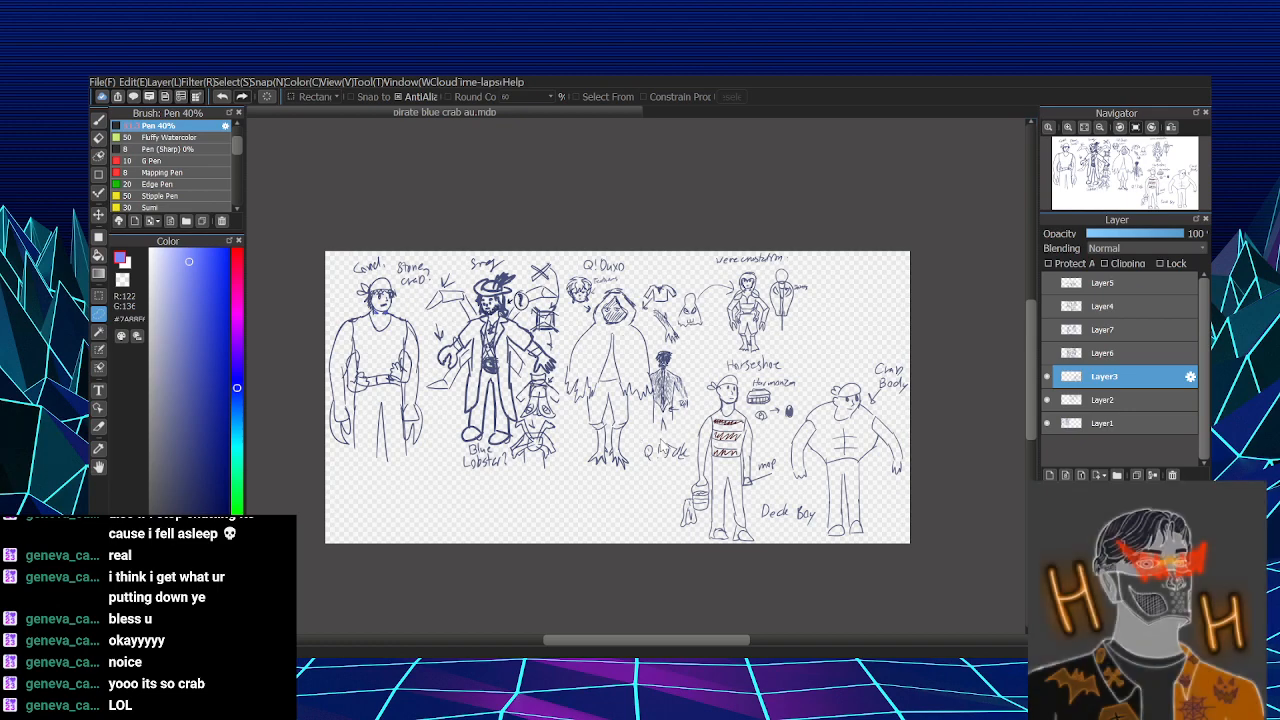
- Widen the canvas equally on both sides of the sketches to about one and a half times its width
left_click(697, 529)
scroll(671, 448, "up", 1)
scroll(671, 448, "down", 2)
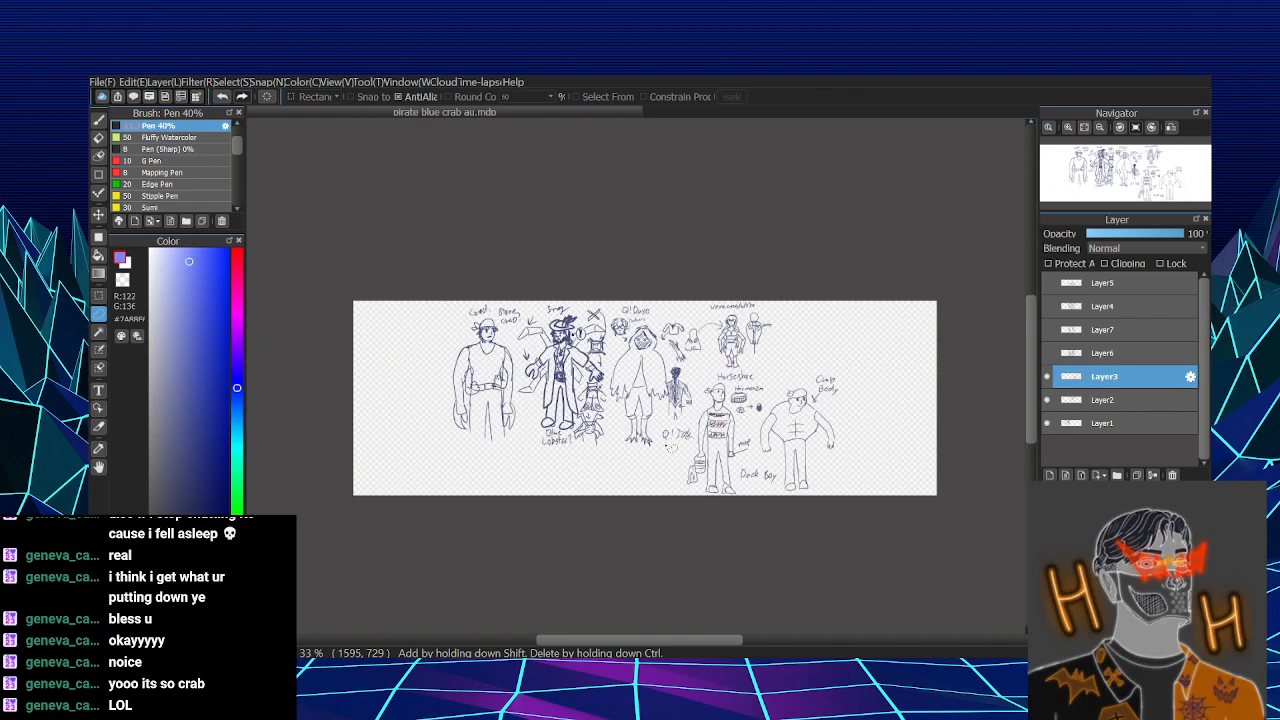
- Move the Layer1 stone crab and blue lobster sketches to the widened canvas's left edge
scroll(585, 310, "up", 1)
left_click(1095, 428)
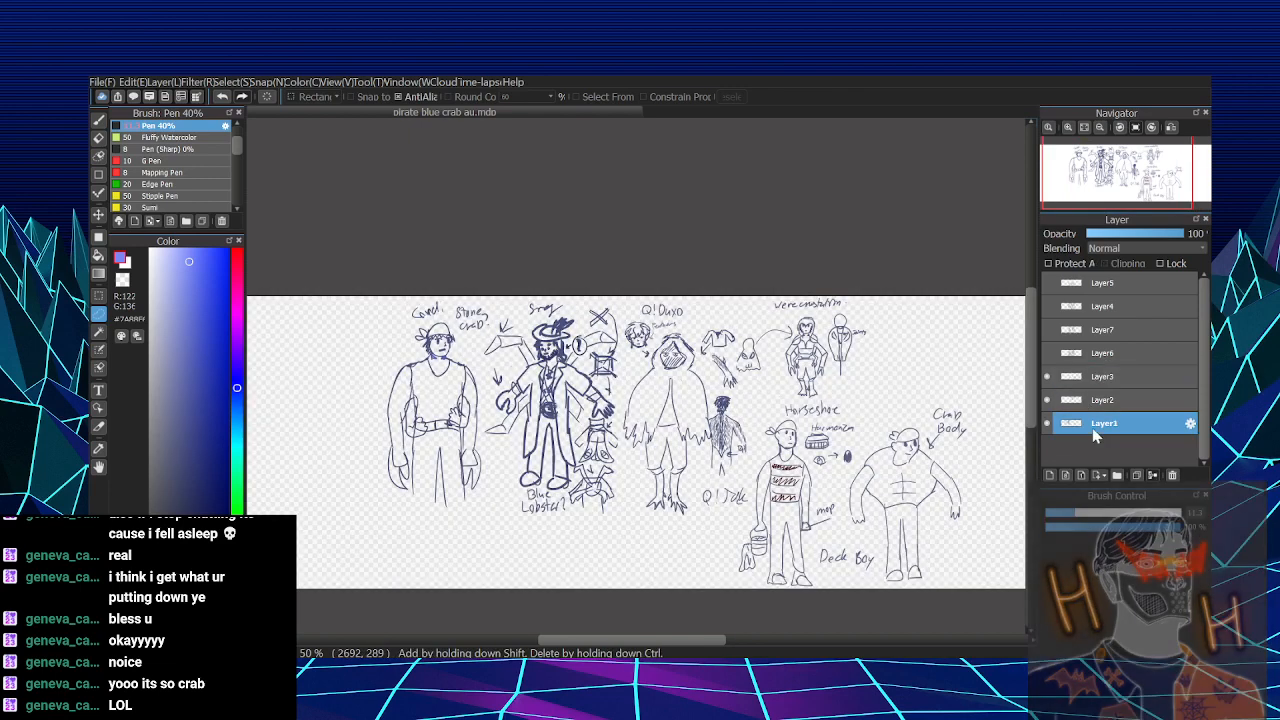
key("ctrl+t")
left_click_drag(717, 222, 812, 188)
left_click_drag(676, 346, 529, 343)
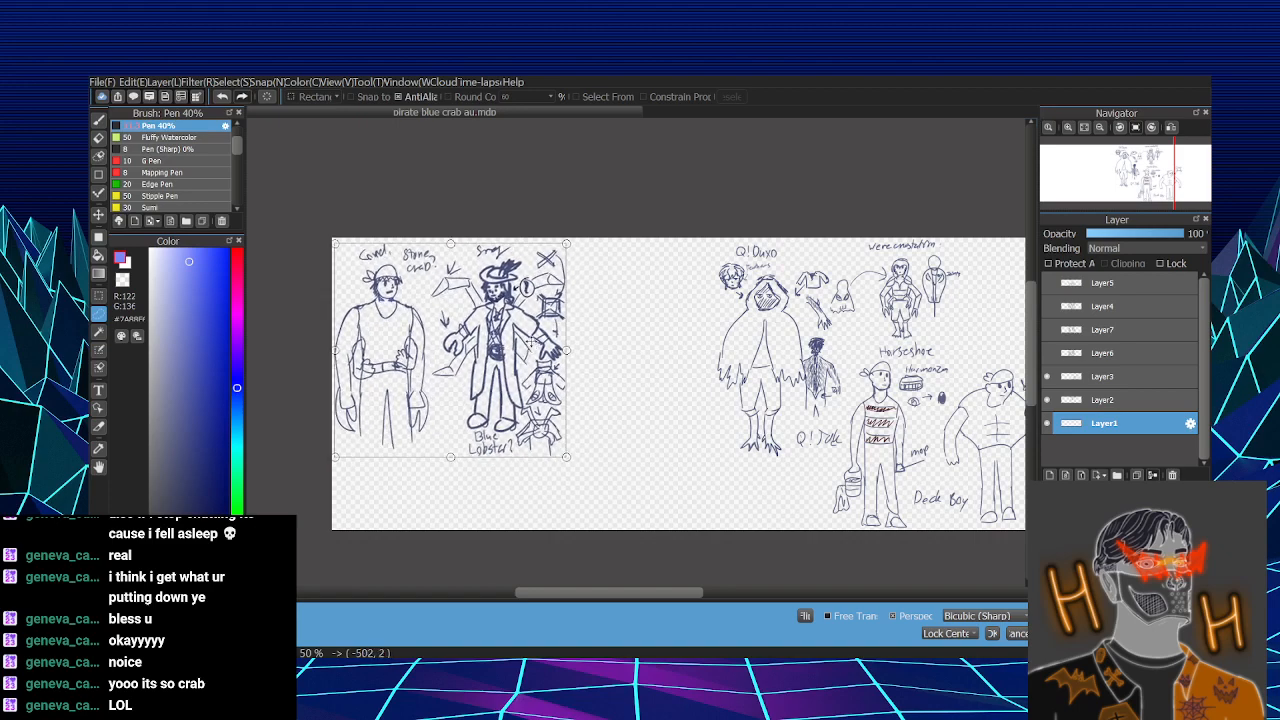
key("Return")
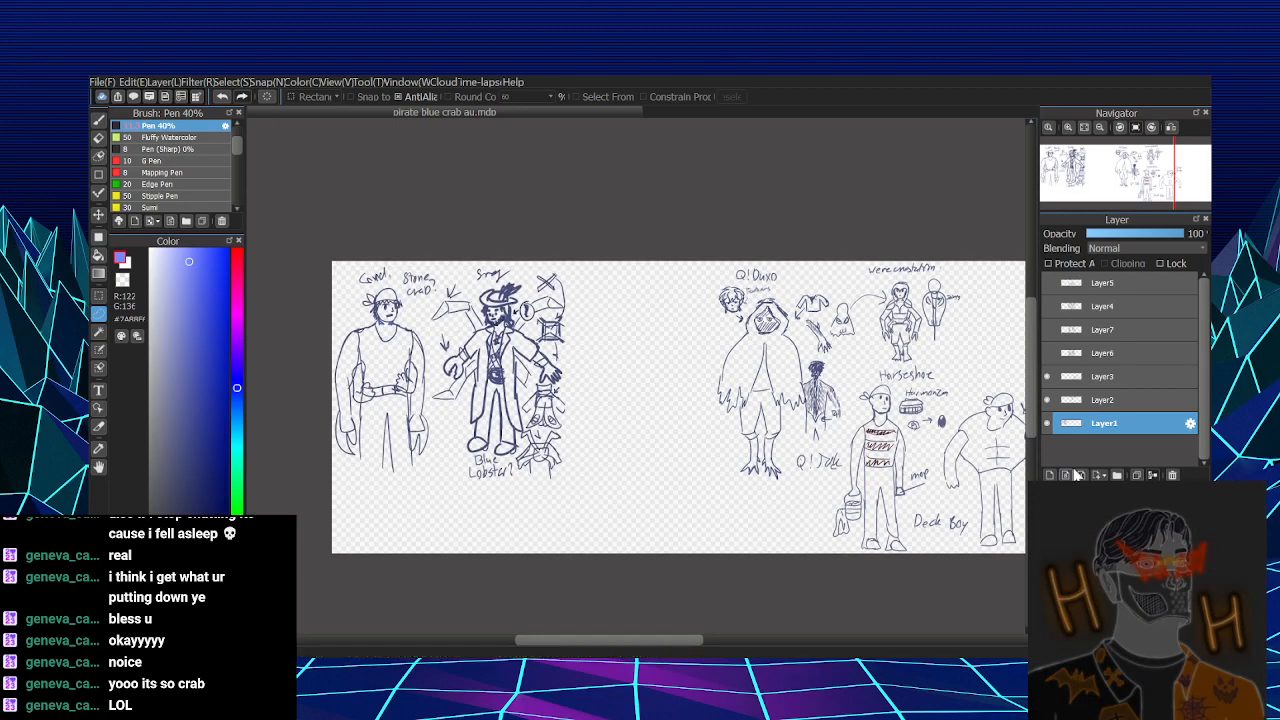
- Move the Layer2 Q! Duxo and horseshoe sketches left, right beside the blue lobster's side notes
left_click(1104, 399)
key("ctrl+t")
left_click_drag(917, 413, 780, 413)
key("Return")
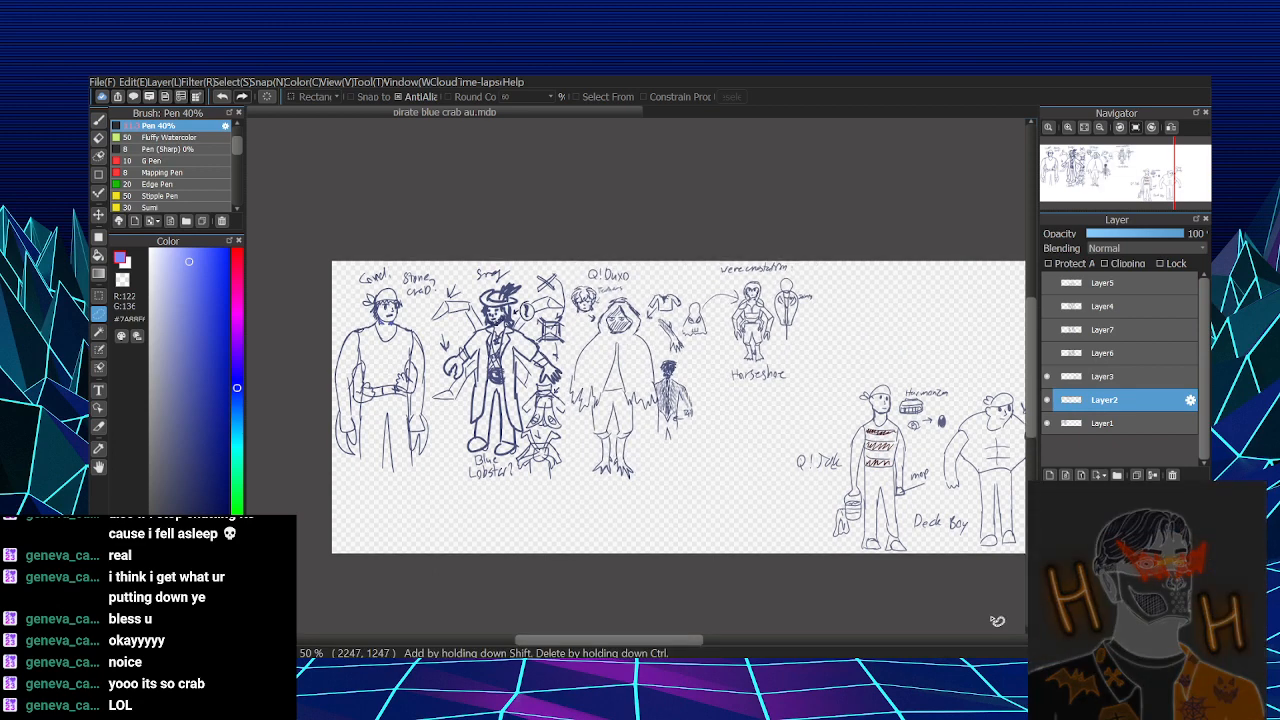
- Scale the Layer3 sketches down slightly and place them beneath the horseshoe figure, near Q! Duxo's feet
left_click(1117, 385)
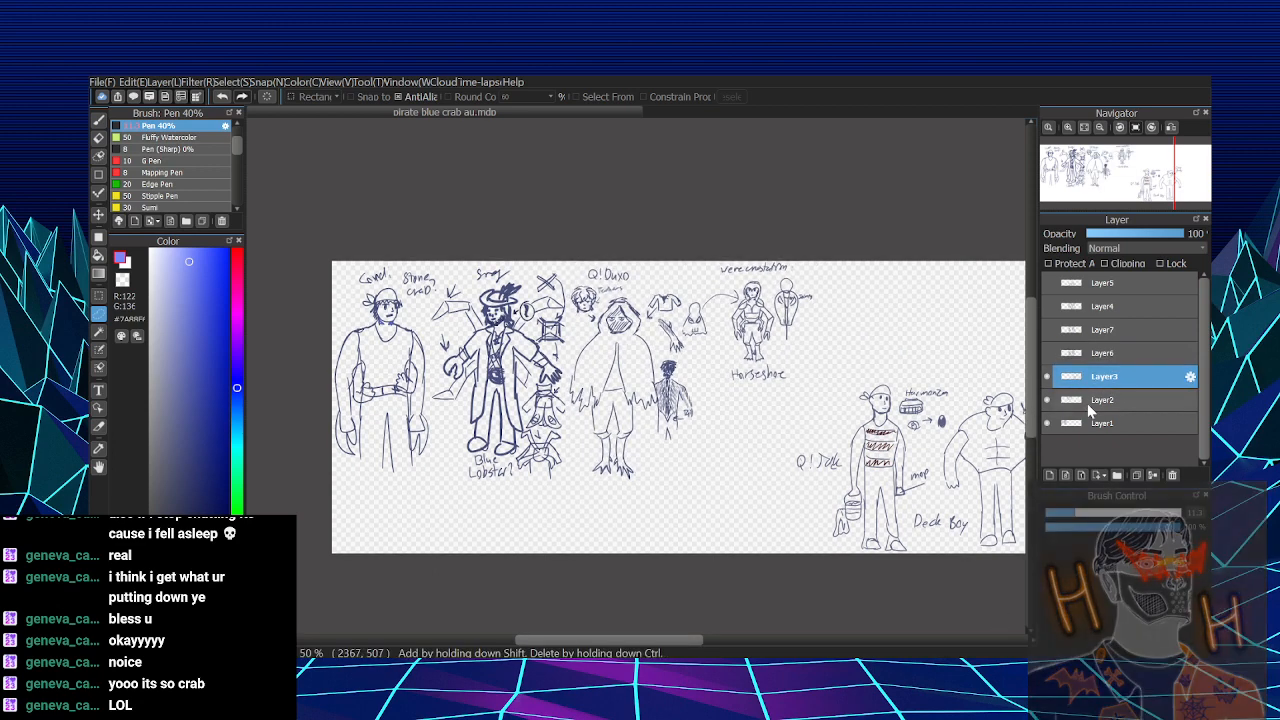
key("ctrl+t")
left_click_drag(956, 465, 802, 458)
left_click_drag(903, 352, 888, 358)
left_click_drag(861, 403, 844, 405)
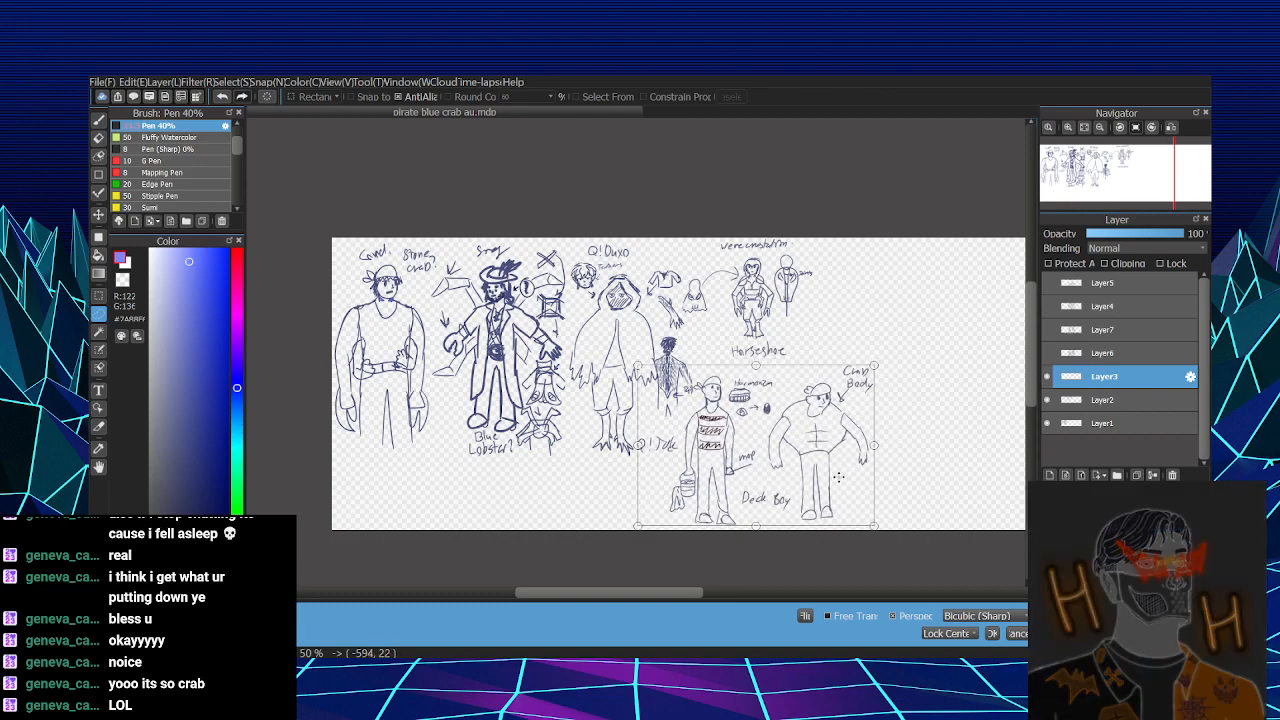
left_click(992, 633)
- Show Layer6, then scale its Q!Axo sketches down and place them to the right of the crab body figure
left_click_drag(953, 516, 660, 522)
left_click(1046, 354)
left_click(1108, 354)
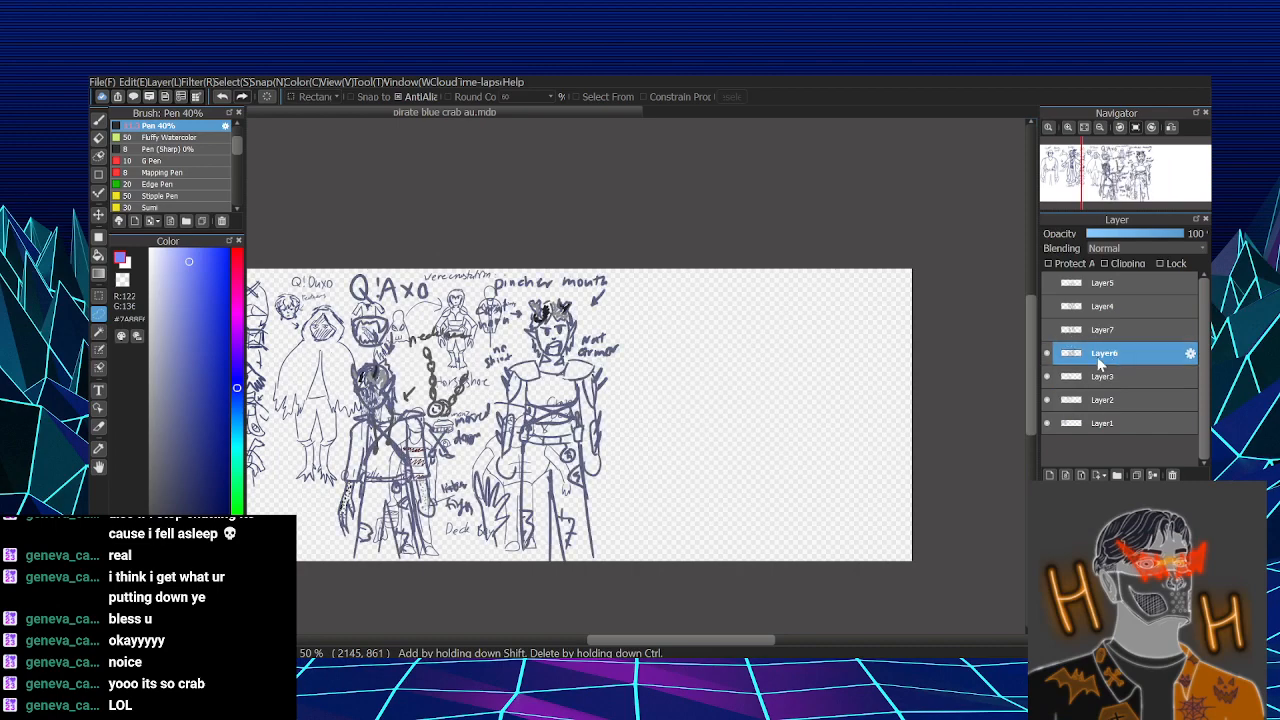
key("ctrl+t")
left_click_drag(545, 448, 779, 453)
left_click_drag(859, 248, 800, 311)
mouse_move(763, 397)
left_mouse_down()
mouse_move(680, 334)
mouse_move(747, 412)
left_mouse_up()
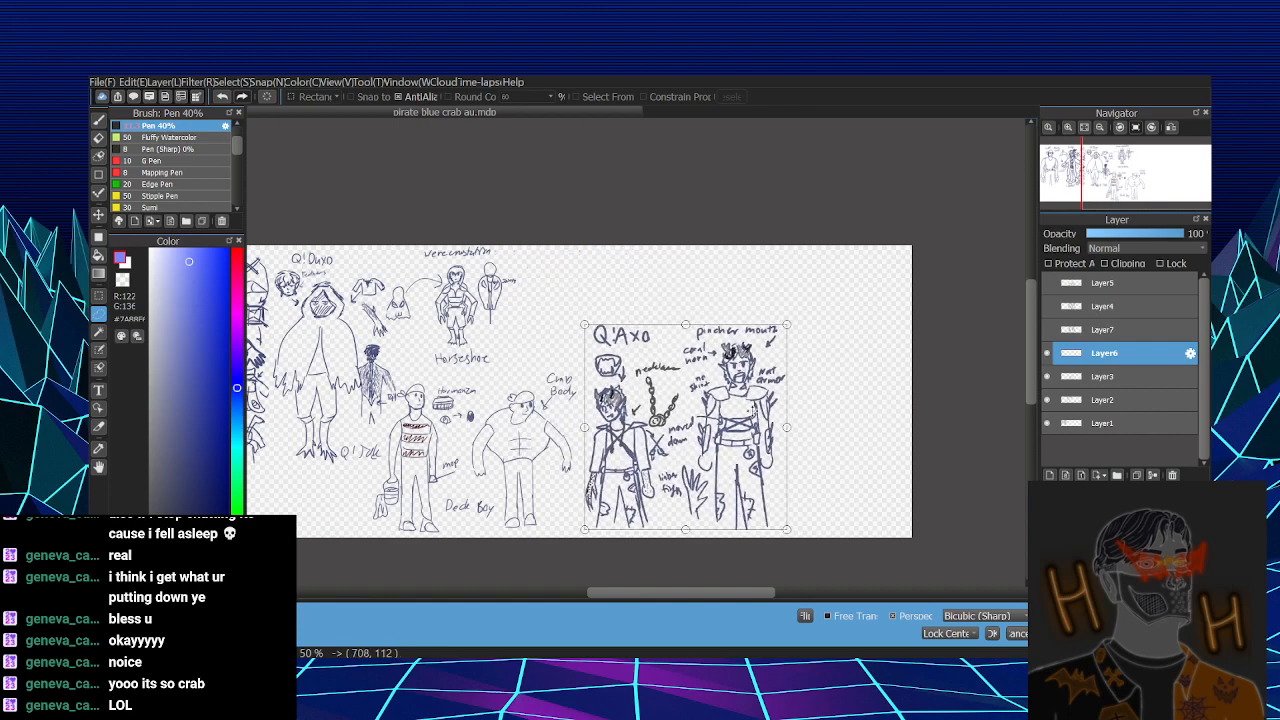
left_click(992, 633)
- Lasso the necklace chain drawing on Layer6, scale it down slightly, shift it lower, and deselect
left_click_drag(663, 507, 670, 444)
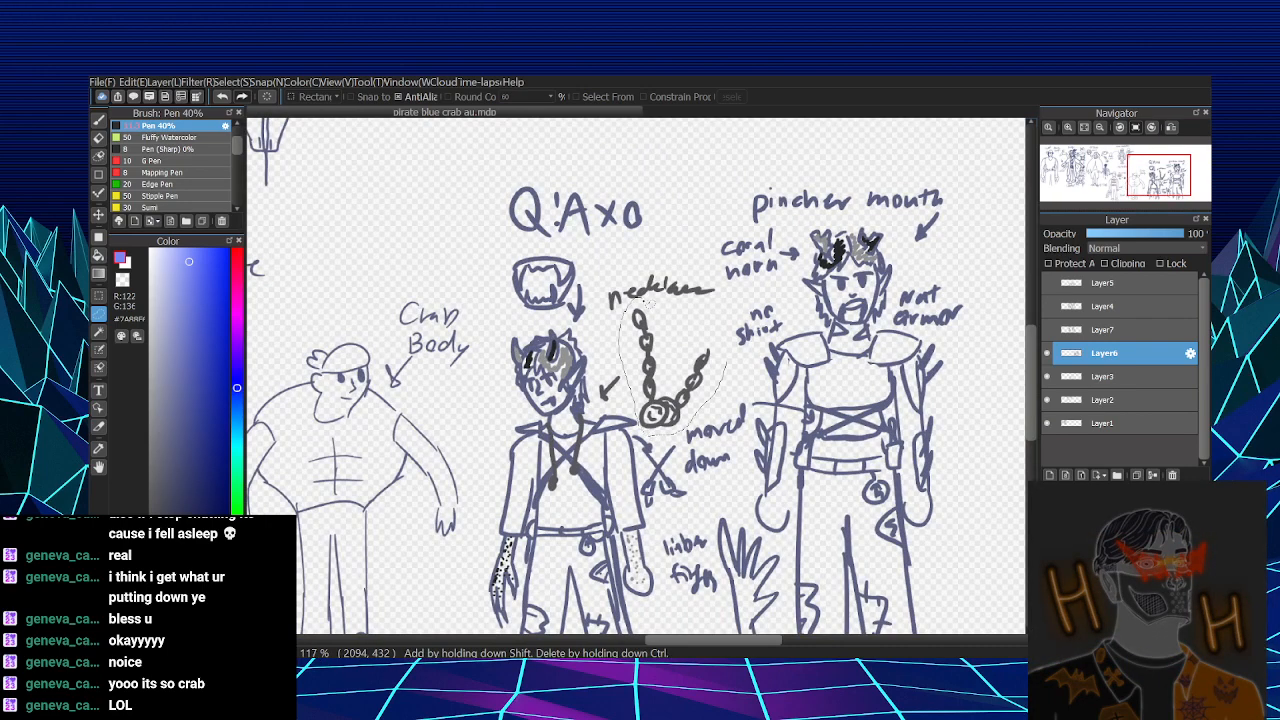
left_click_drag(725, 355, 737, 335)
key("ctrl+t")
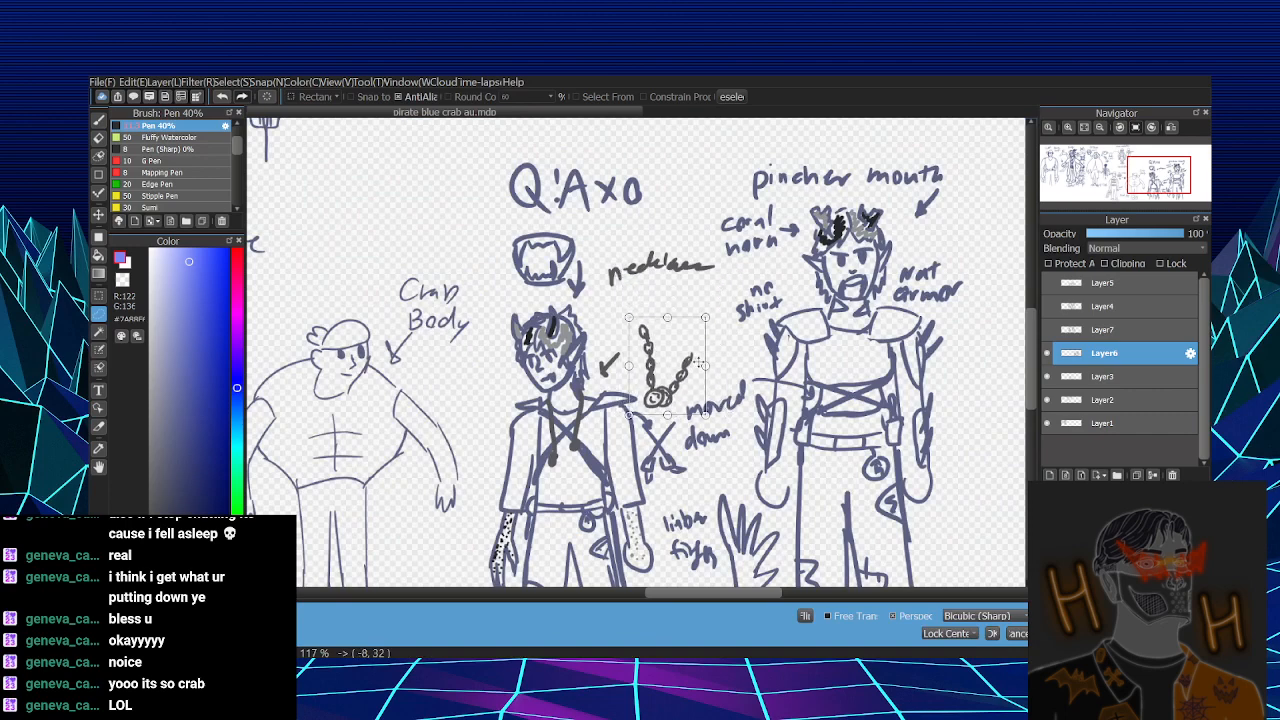
key("Return")
key("ctrl+d")
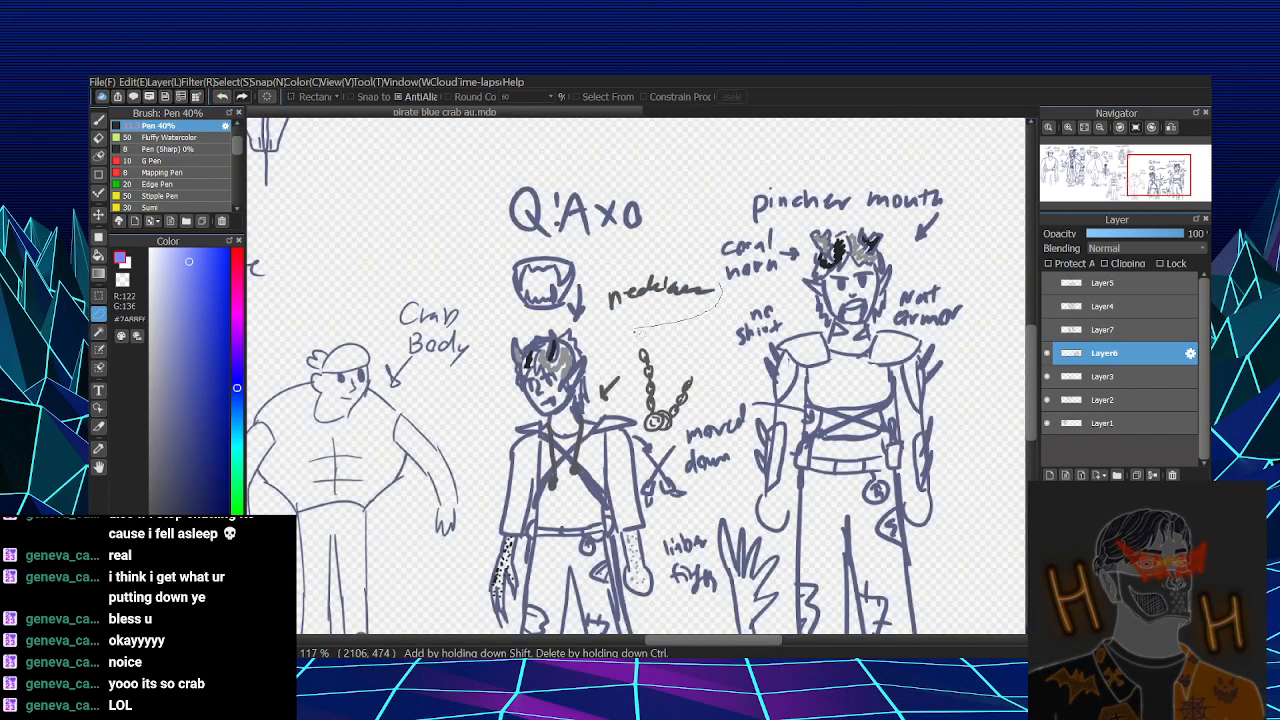
- Lasso the necklace label on Layer6 and move it down, just above the chain drawing
mouse_move(633, 330)
left_mouse_down()
mouse_move(718, 278)
mouse_move(703, 307)
left_mouse_up()
key("ctrl+t")
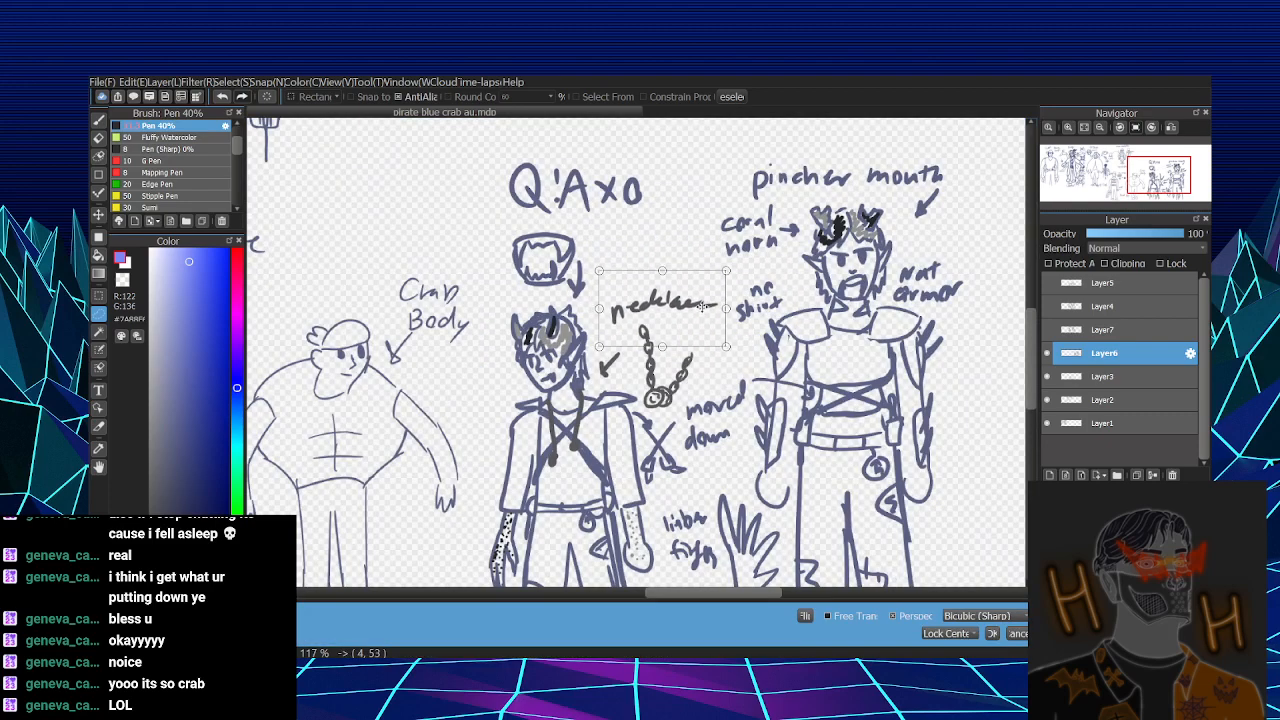
key("Return")
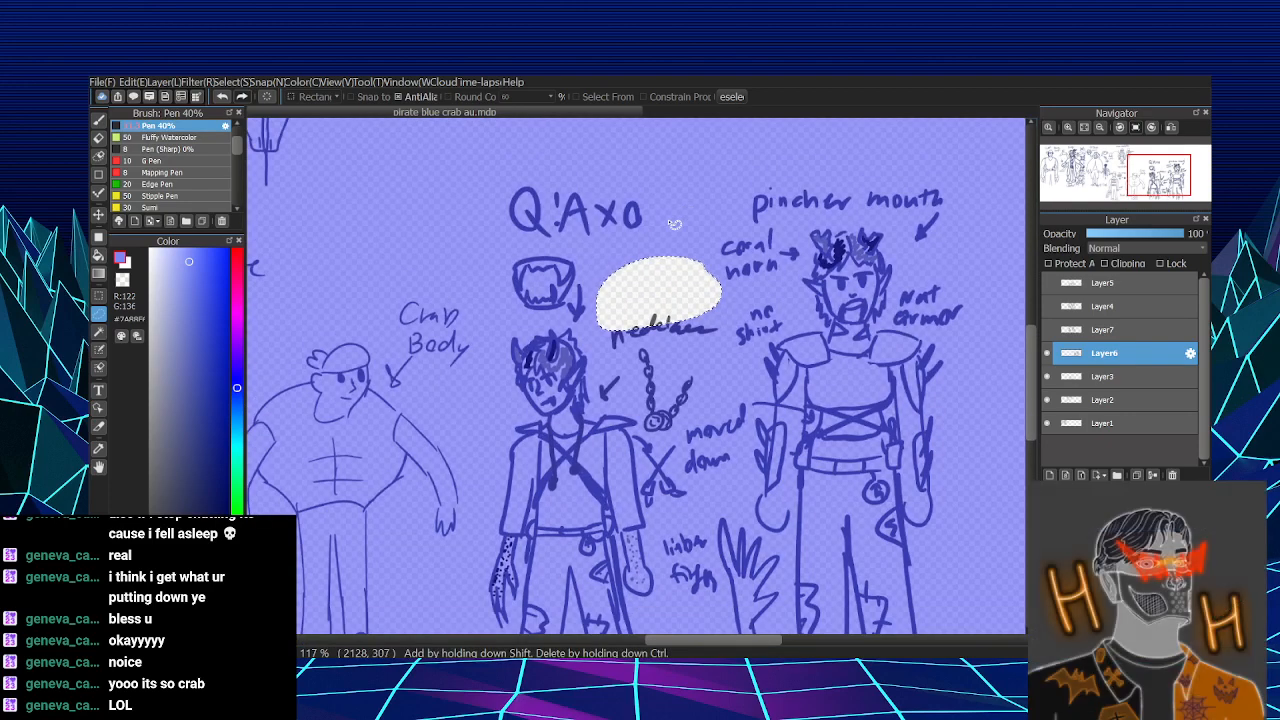
key("ctrl+d")
- Shift the Q!Axo title slightly right and down, then move the jaw drawing right over the horned figure's head
mouse_move(662, 209)
left_mouse_down()
mouse_move(552, 164)
mouse_move(664, 200)
mouse_move(675, 228)
mouse_move(724, 268)
mouse_move(672, 202)
left_mouse_up()
key("ctrl+t")
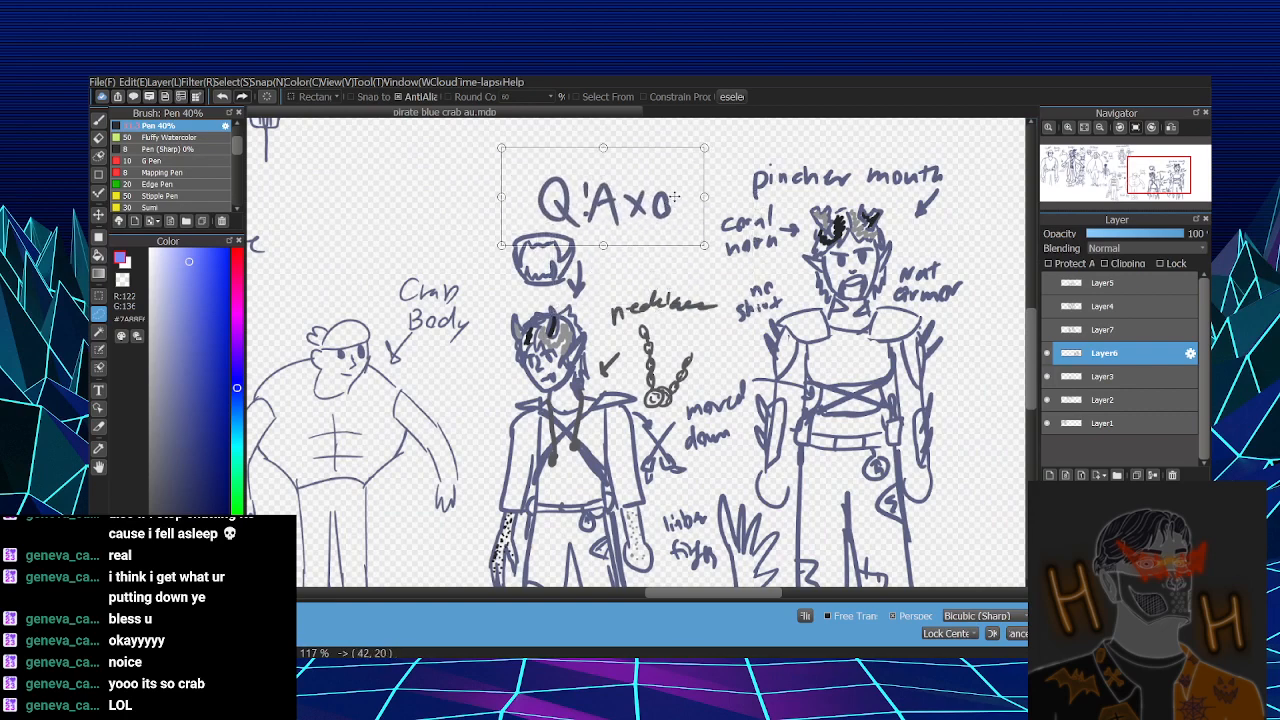
key("Return")
key("ctrl+d")
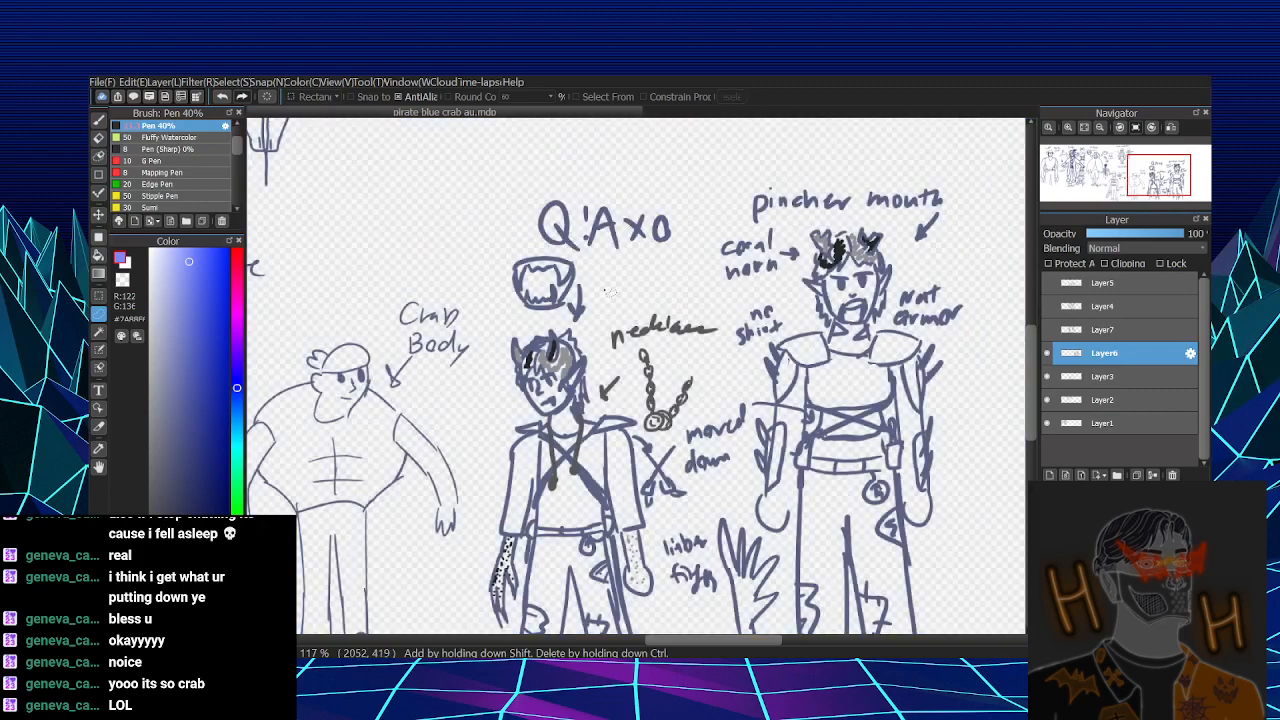
mouse_move(506, 258)
left_mouse_down()
mouse_move(607, 274)
mouse_move(619, 291)
left_mouse_up()
key("ctrl+t")
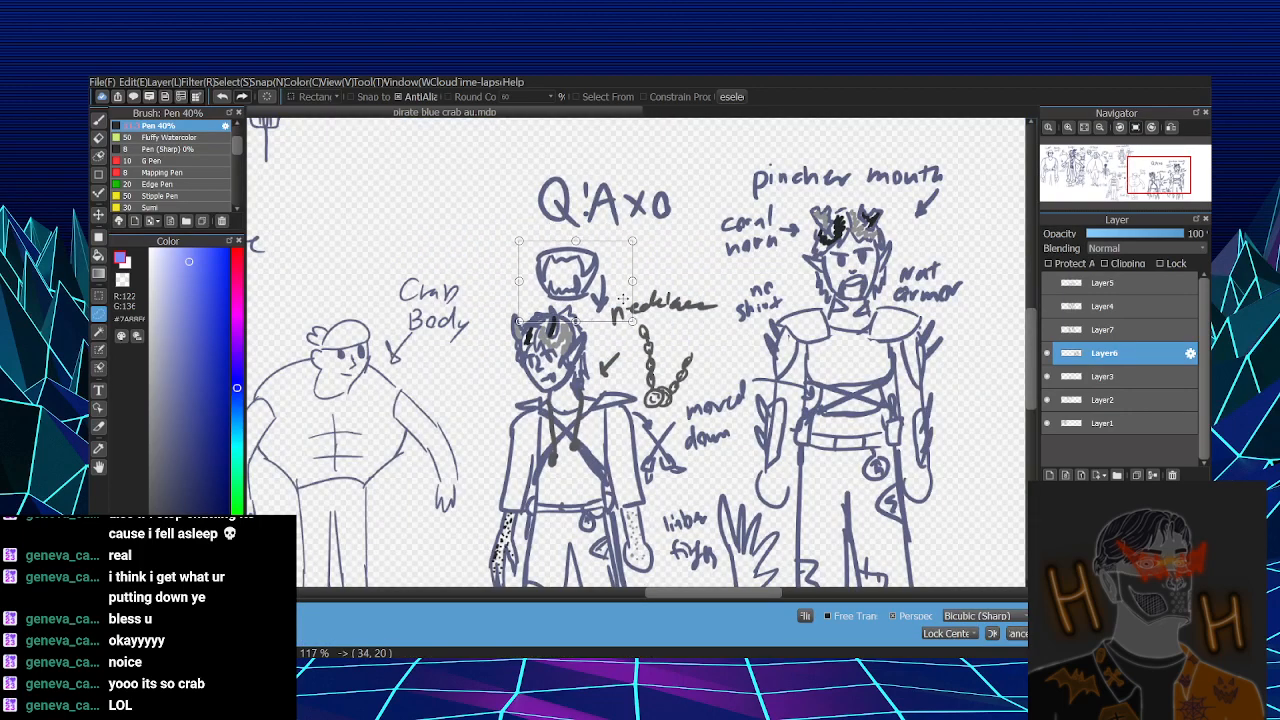
key("Return")
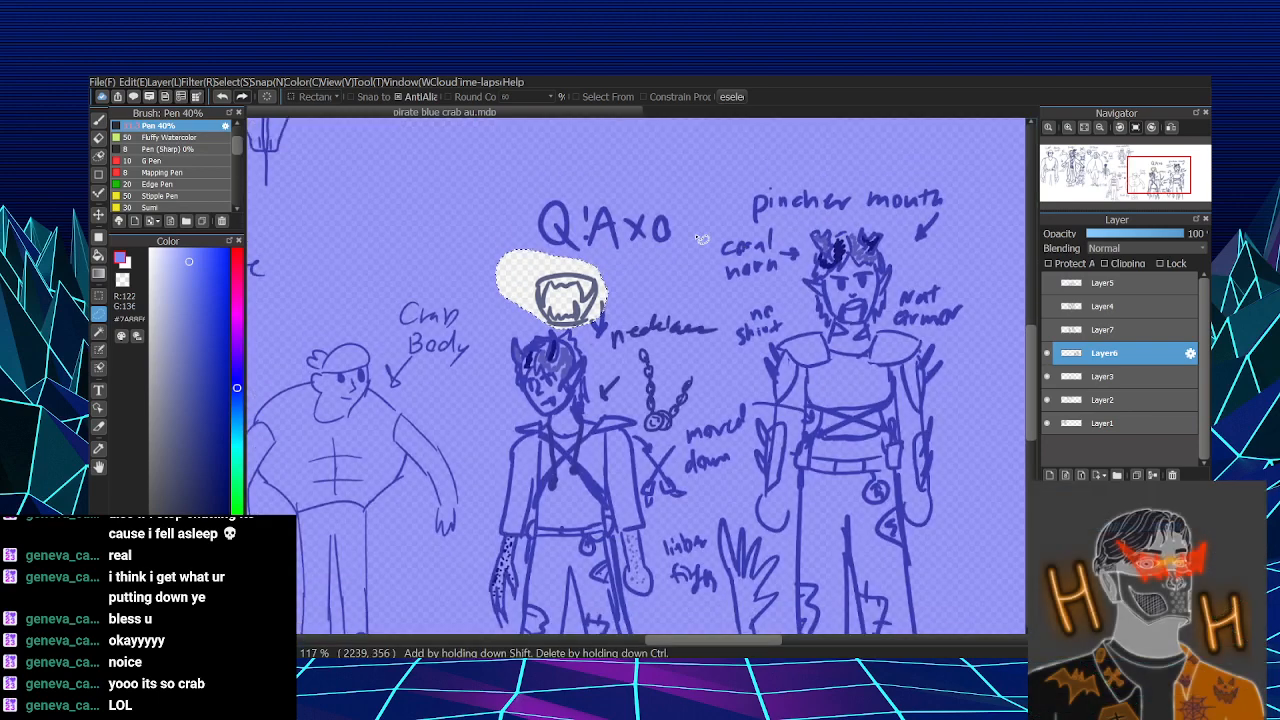
key("ctrl+d")
- Lasso the Q!Axo title again and place it closer above the jaw drawing, slightly further left
mouse_move(537, 265)
left_mouse_down()
mouse_move(692, 222)
mouse_move(653, 228)
left_mouse_up()
key("ctrl+t")
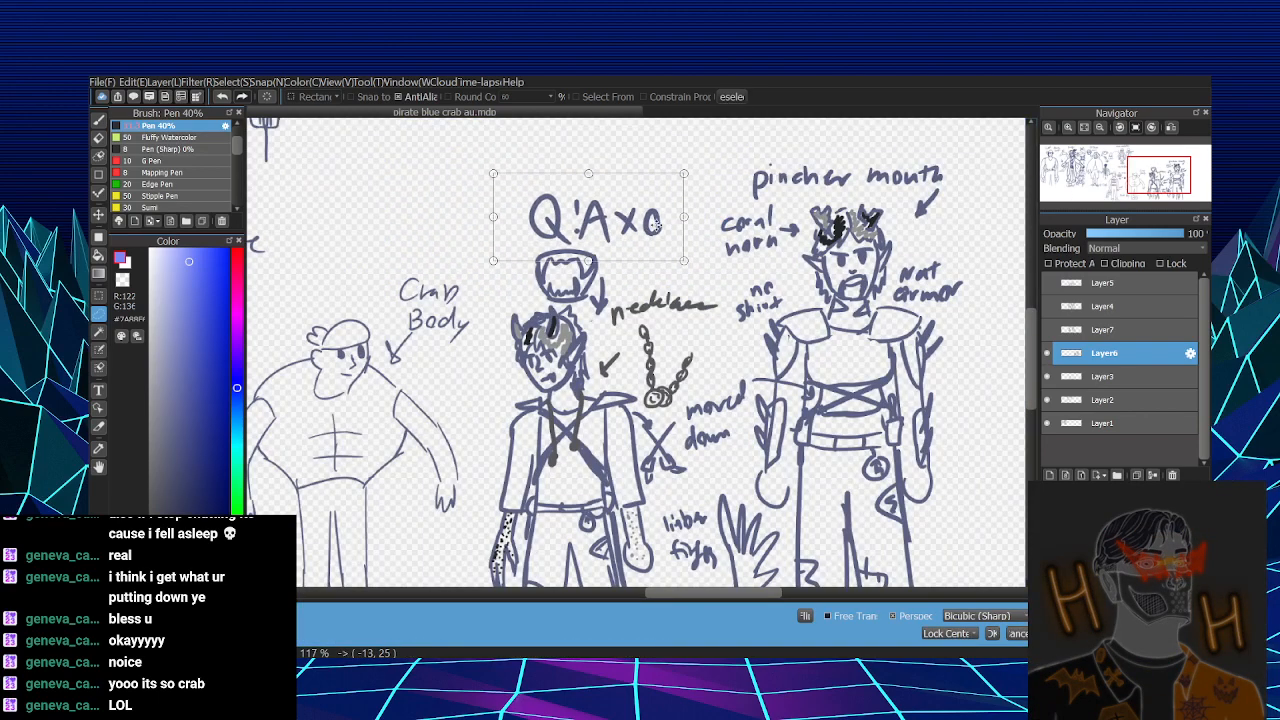
key("Return")
scroll(952, 347, "down", 2)
key("ctrl+d")
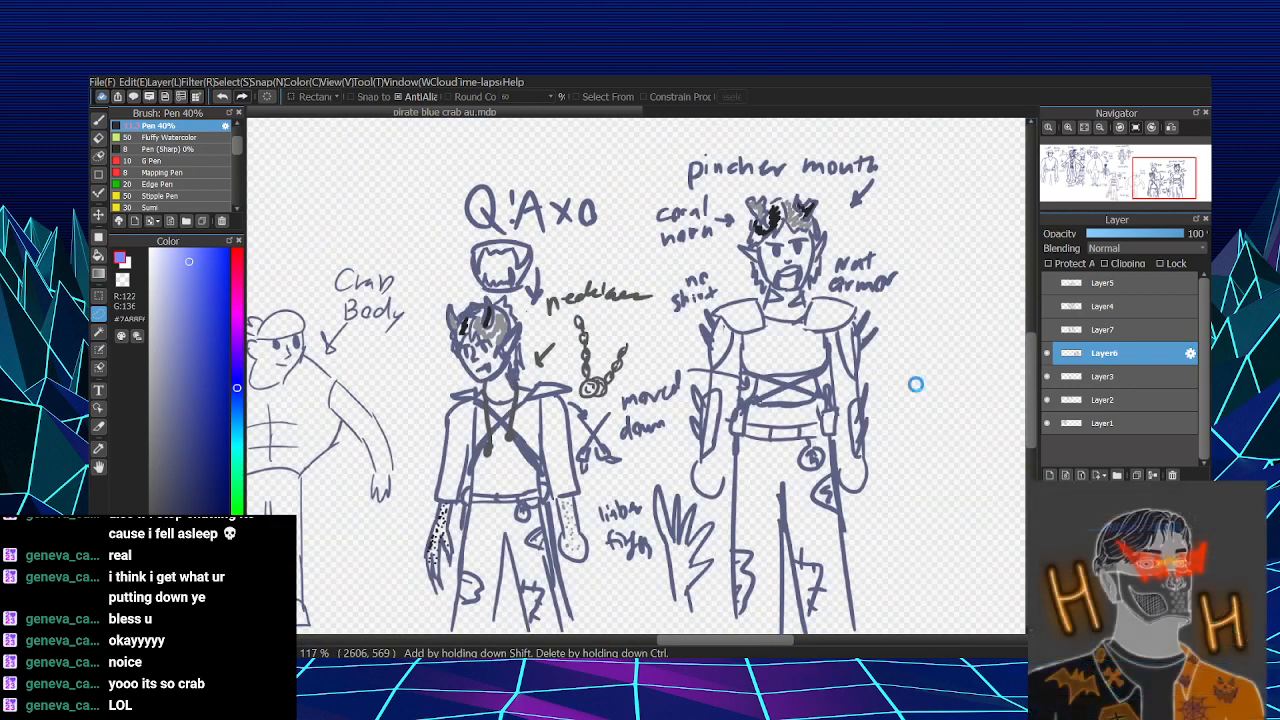
- Scale all the Layer6 Q!Axo sketches down and move them up to the canvas's upper edge
scroll(914, 380, "down", 3)
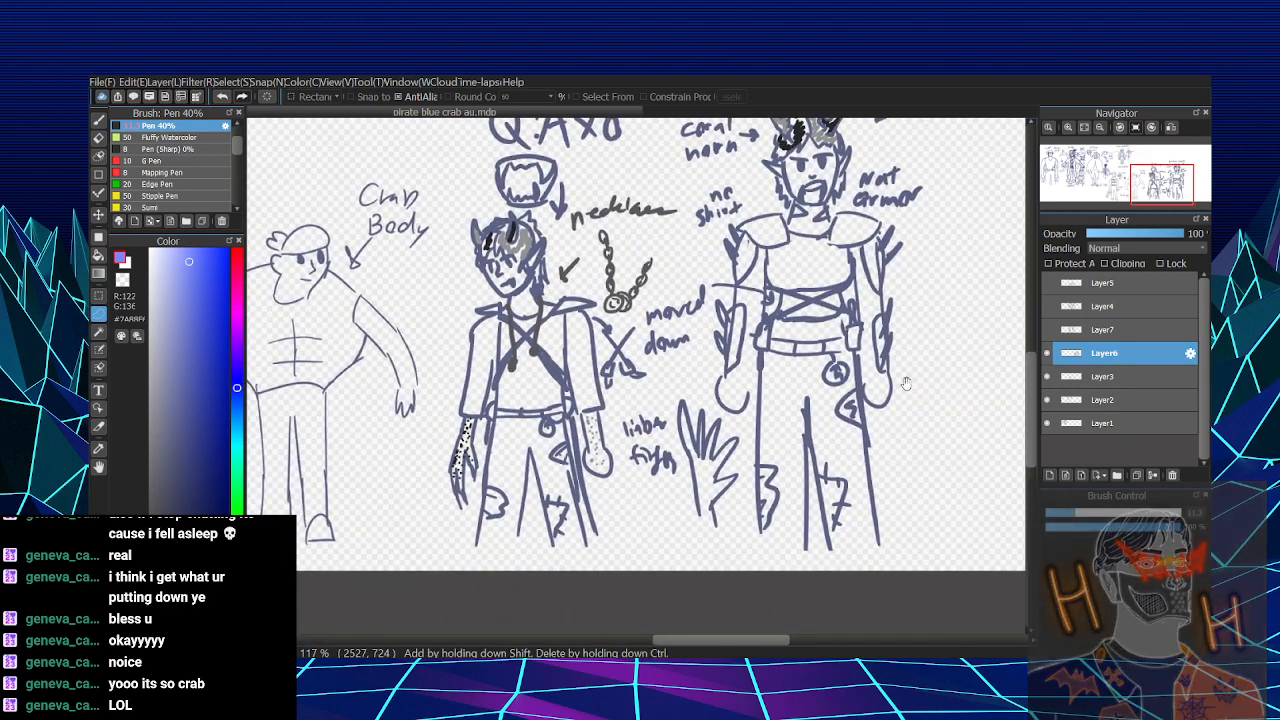
left_click_drag(906, 384, 858, 429)
key("ctrl+t")
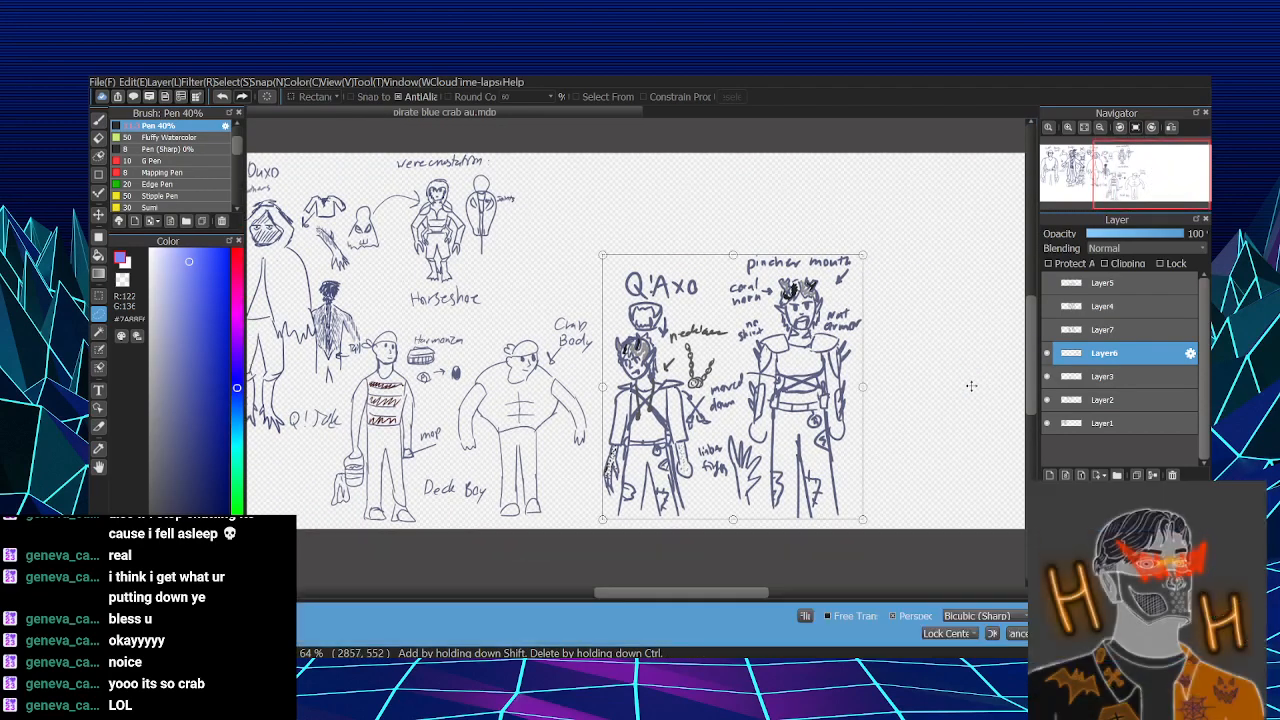
left_click_drag(868, 252, 840, 284)
left_click_drag(798, 376, 771, 262)
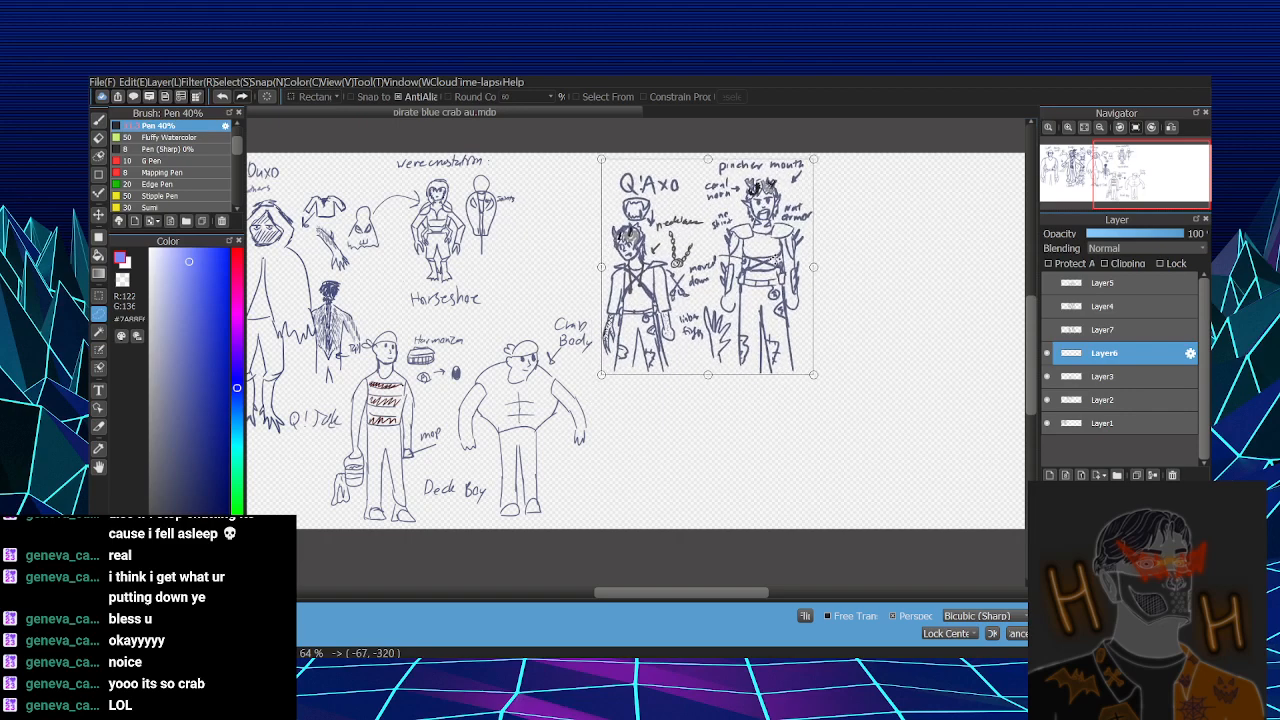
left_click(992, 633)
- On Layer3, lasso the Crab Body label with its arrow and move it down beside the crab body figure's feet
left_click(1116, 380)
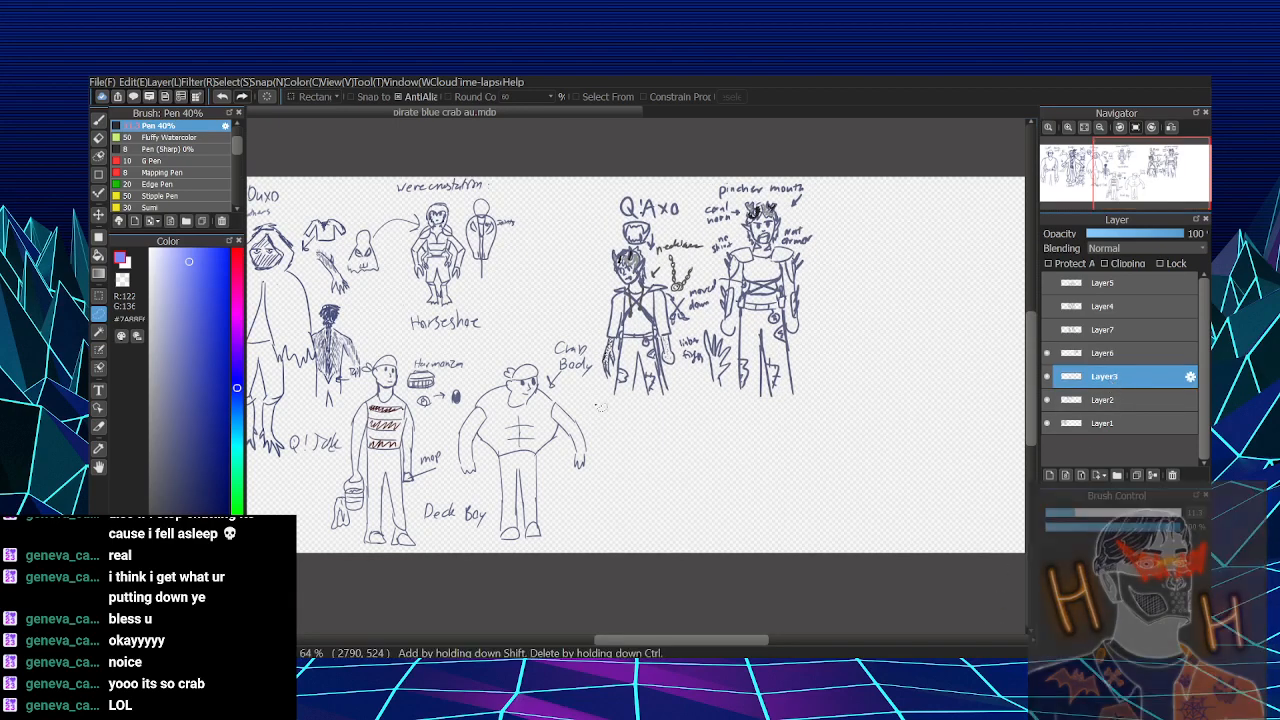
mouse_move(562, 402)
left_mouse_down()
mouse_move(576, 331)
mouse_move(590, 331)
mouse_move(601, 450)
mouse_move(587, 473)
left_mouse_up()
key("ctrl+t")
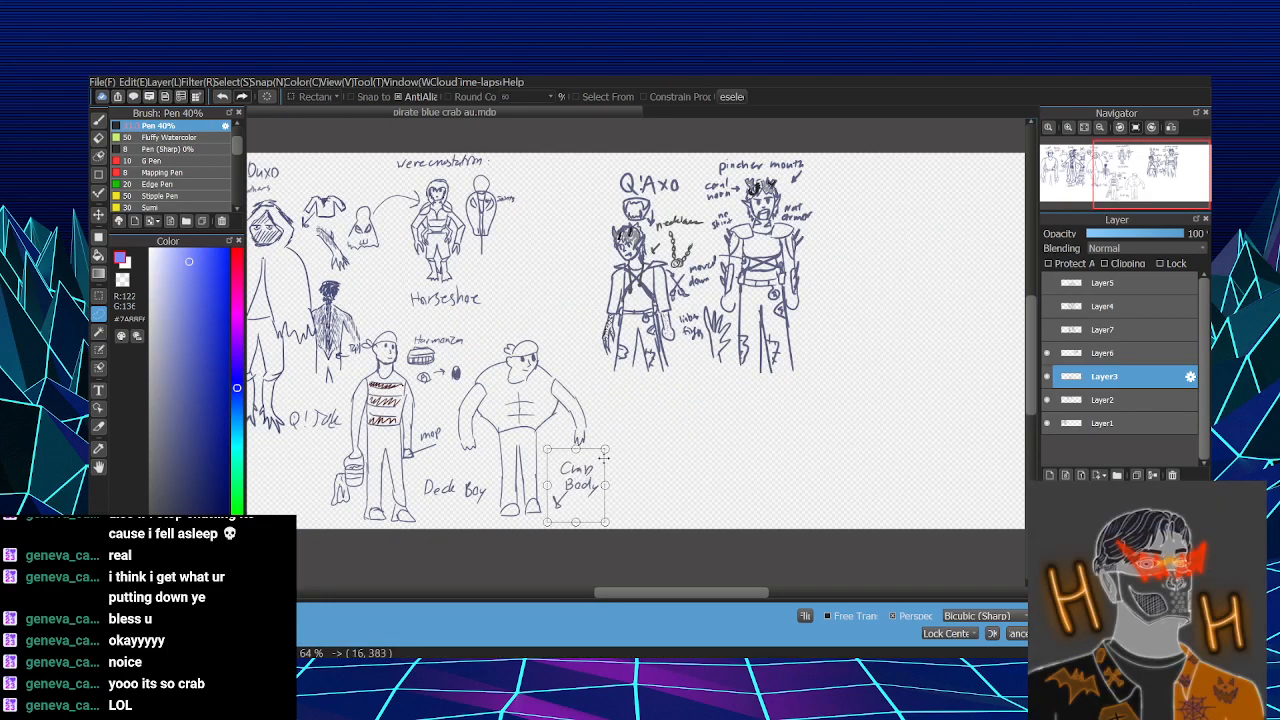
key("Return")
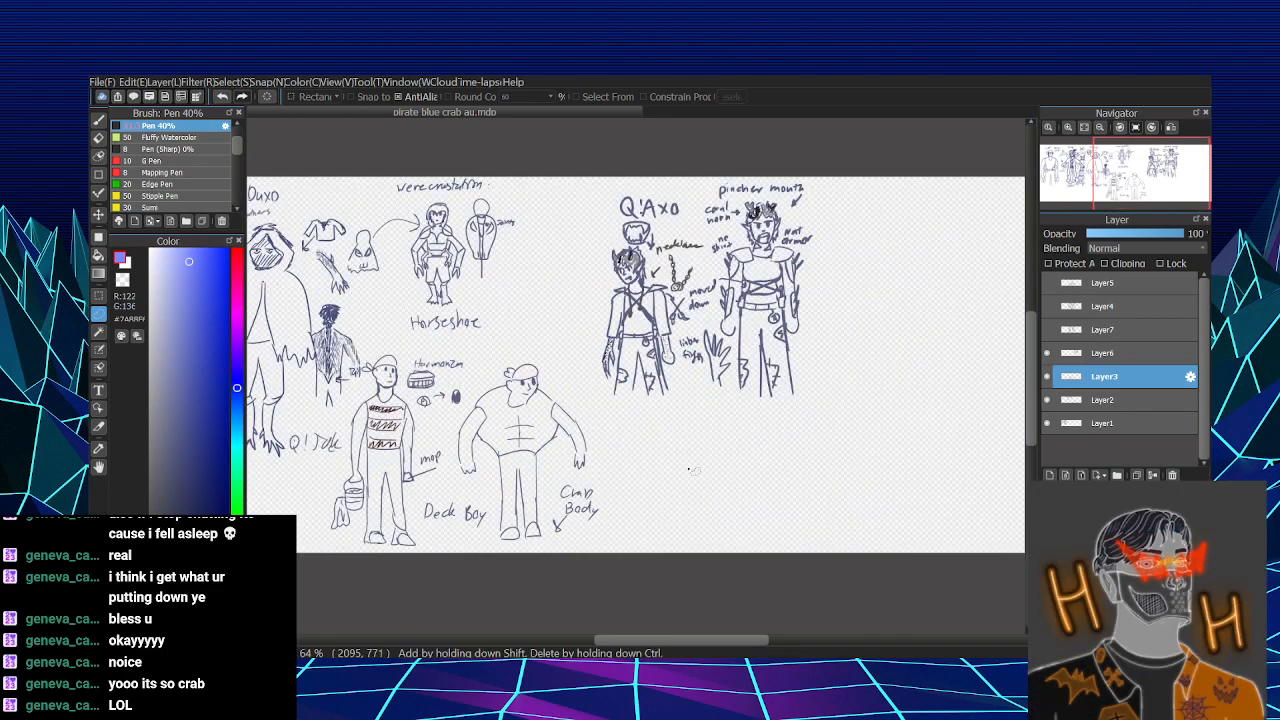
- Move the Layer6 Q!Axo sketches left, next to the horseshoe figures and above the crab body
left_click(1104, 354)
left_click(882, 346)
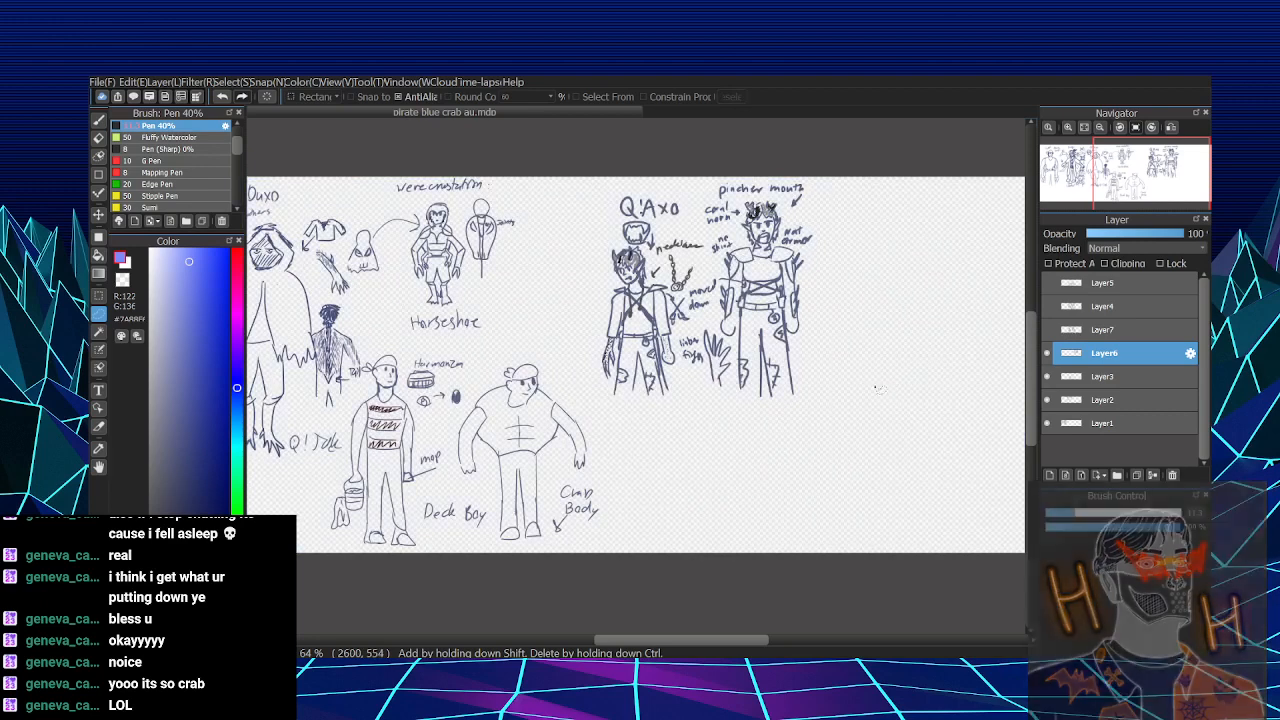
key("ctrl+t")
left_click_drag(784, 327, 726, 322)
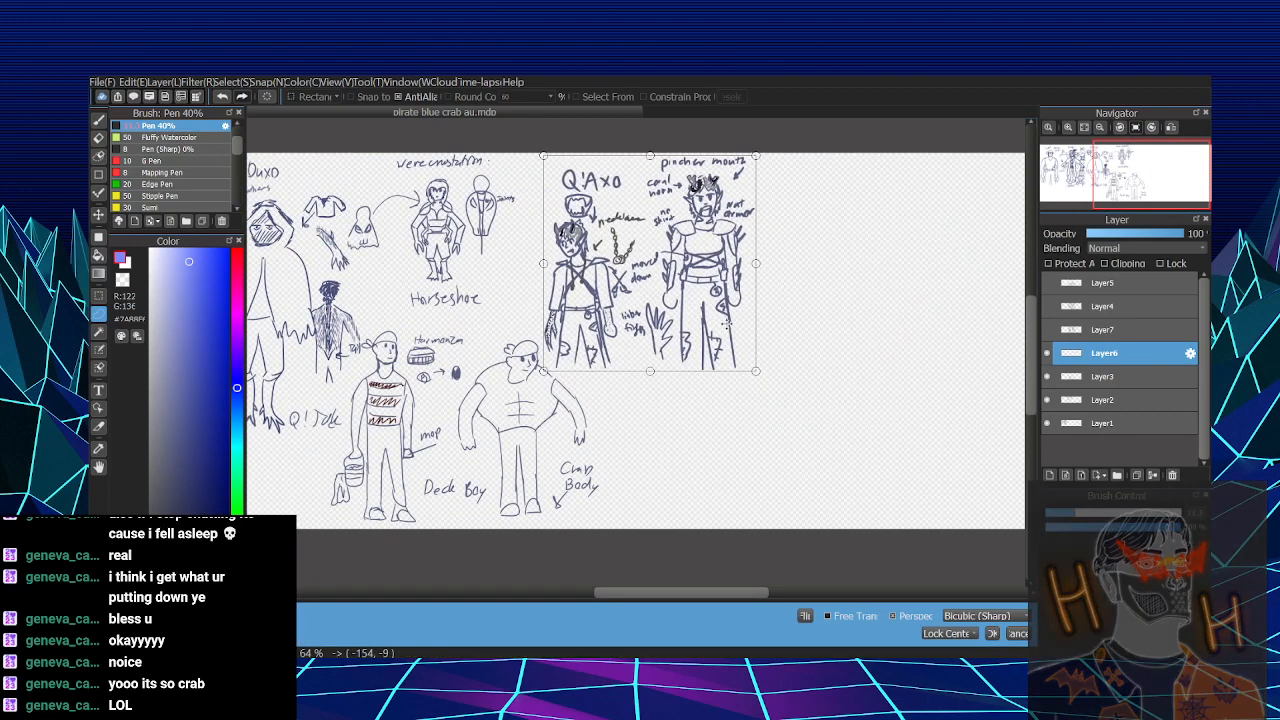
key("Return")
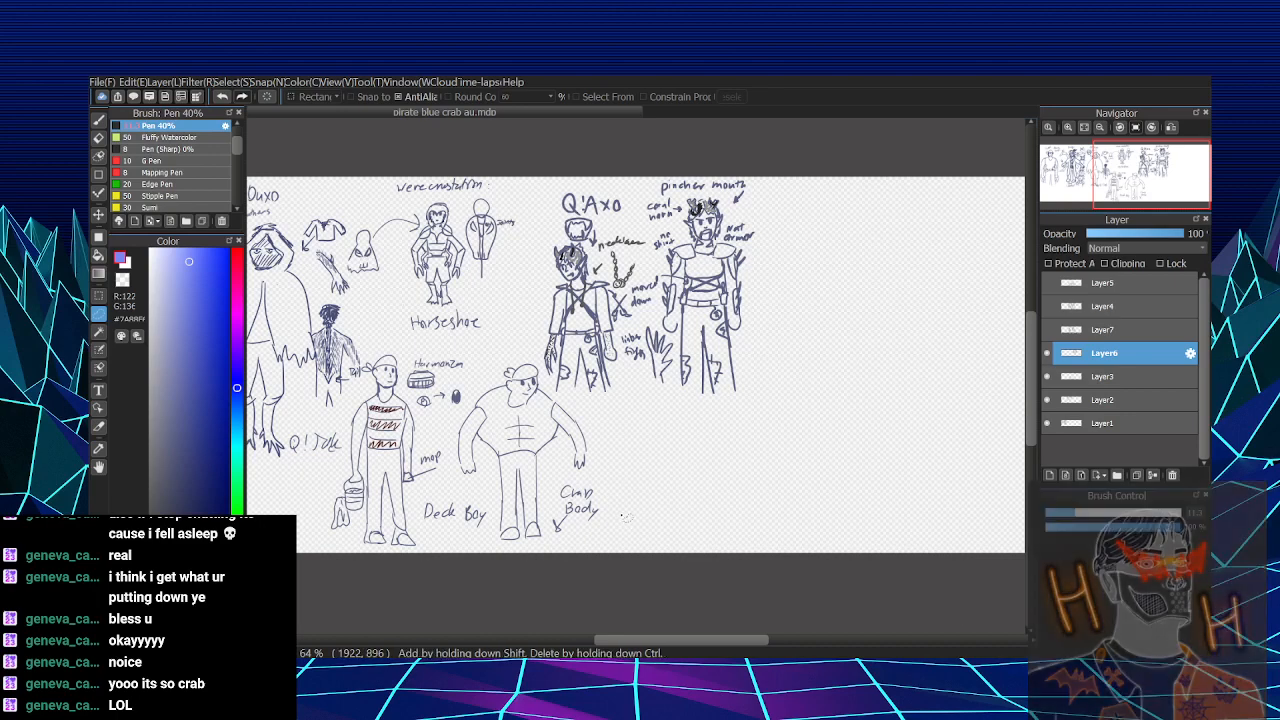
- On Layer3, erase the Crab Body label's old arrow and draw a new one pointing up at the figure
key("e")
left_click(1098, 380)
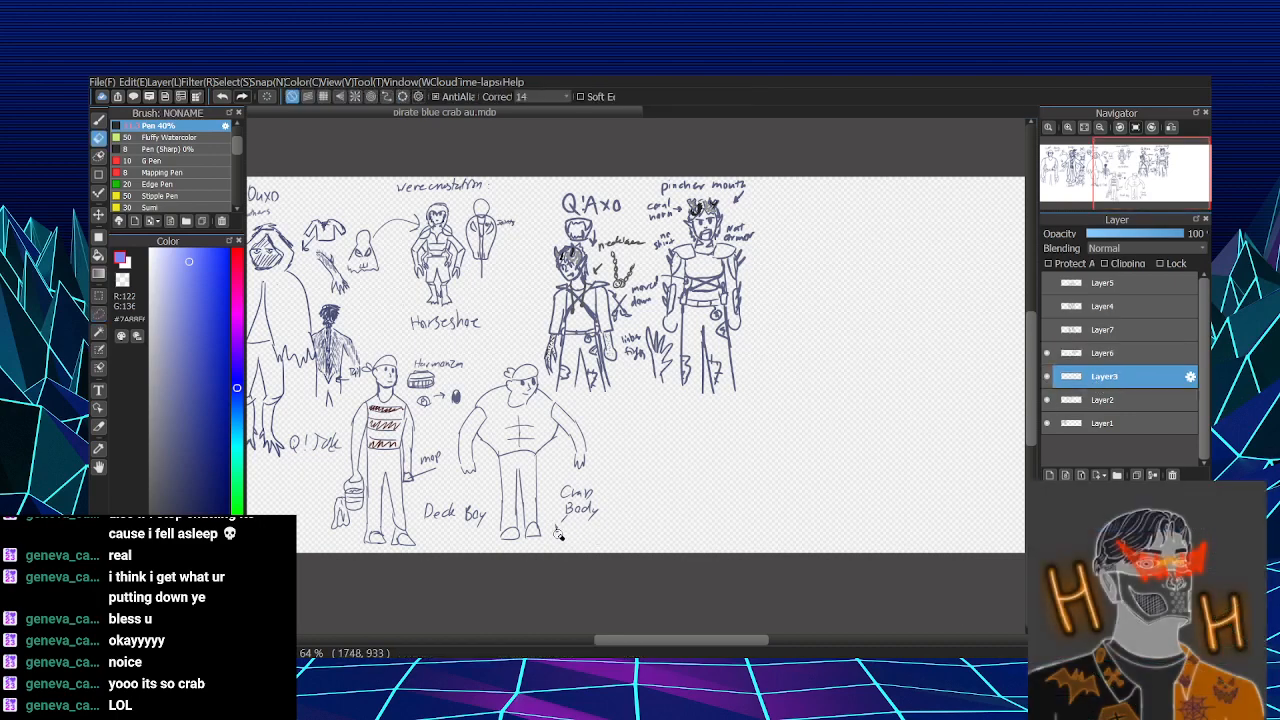
key("b")
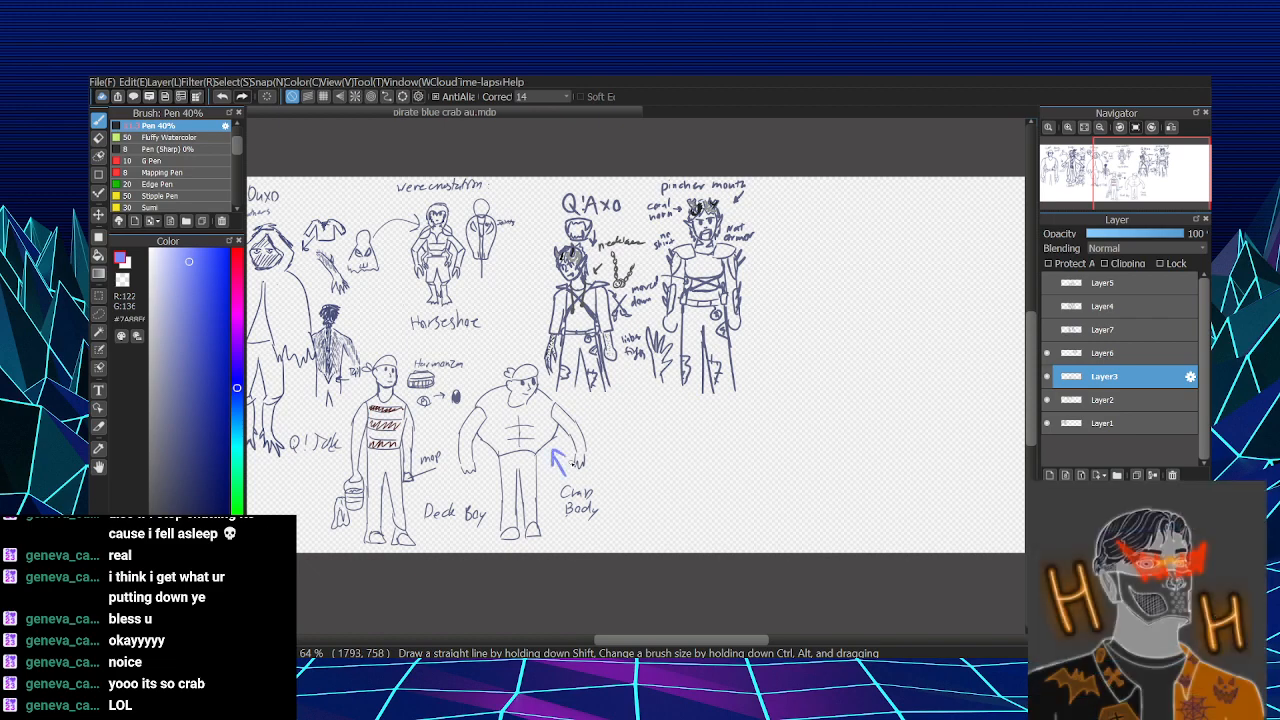
- Show Layer7, then scale its Q!Natalan sketches down and place them near the canvas's right end
left_click(1047, 329)
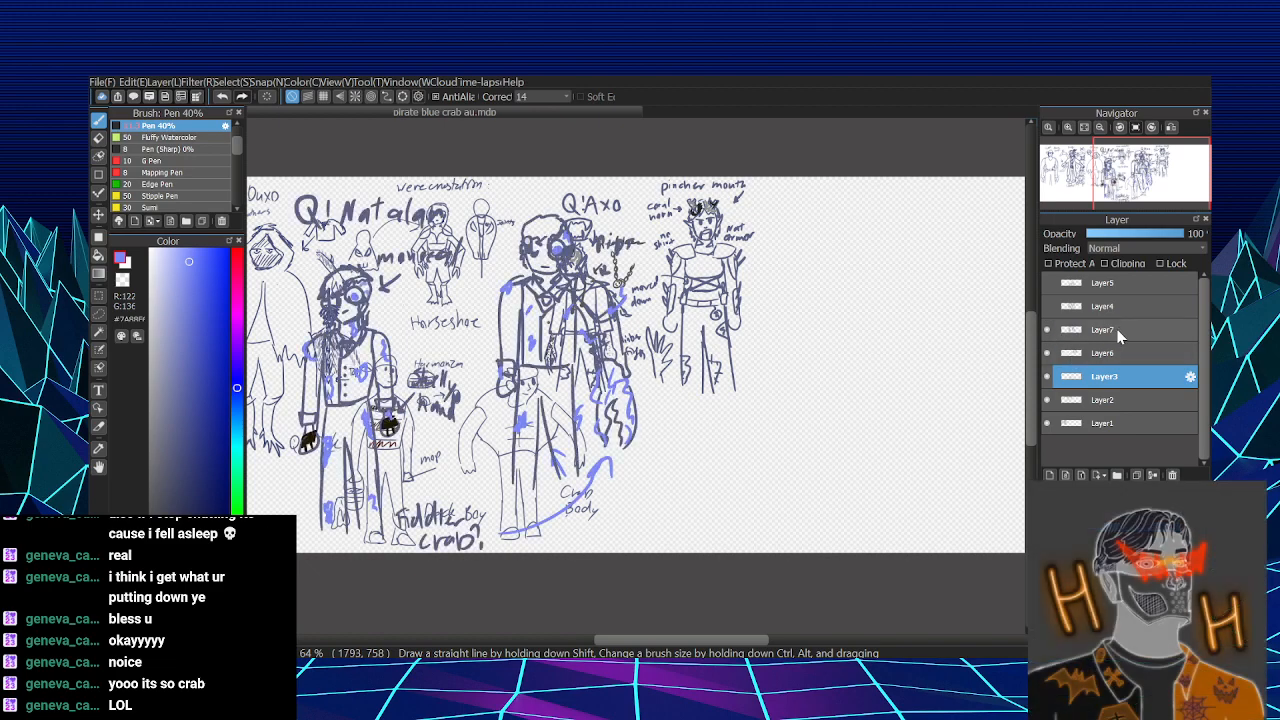
left_click(1088, 338)
key("ctrl+t")
left_click_drag(569, 463, 886, 465)
left_click_drag(886, 465, 670, 455)
mouse_move(670, 455)
left_mouse_down()
mouse_move(754, 452)
mouse_move(744, 458)
left_mouse_up()
mouse_move(814, 158)
left_mouse_down()
mouse_move(790, 259)
mouse_move(772, 277)
left_mouse_up()
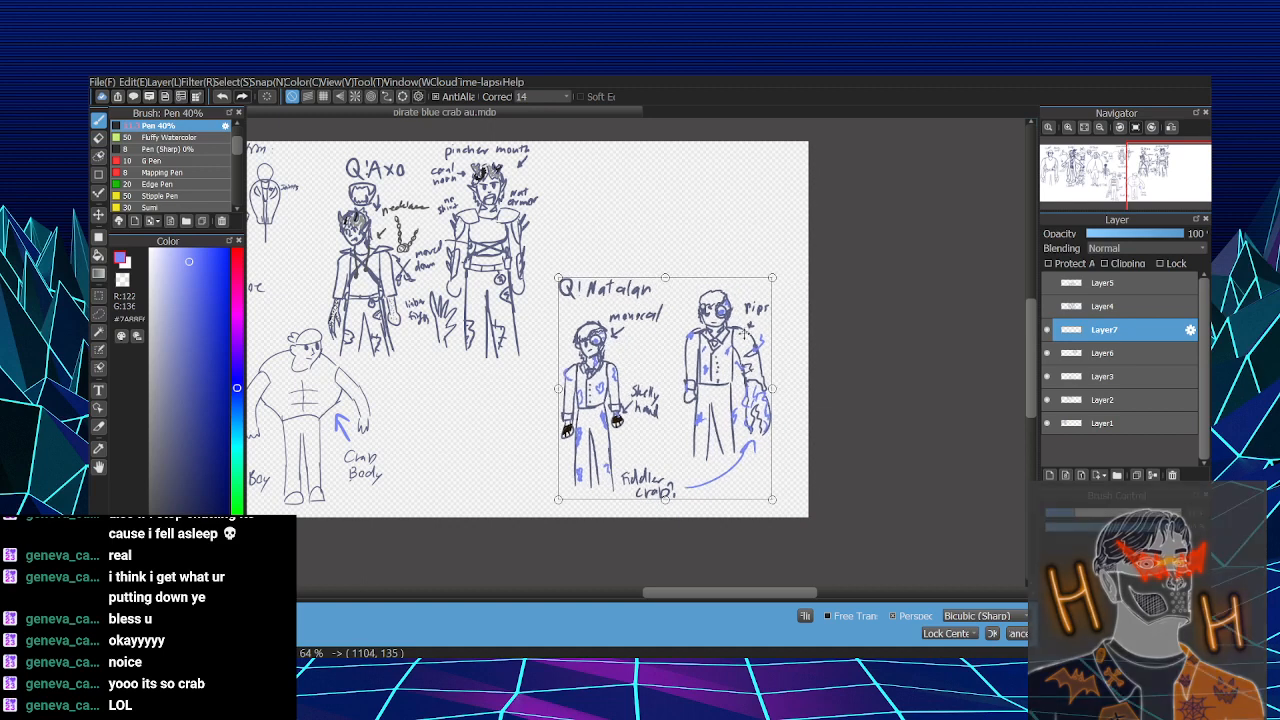
left_click(991, 636)
left_click(1084, 128)
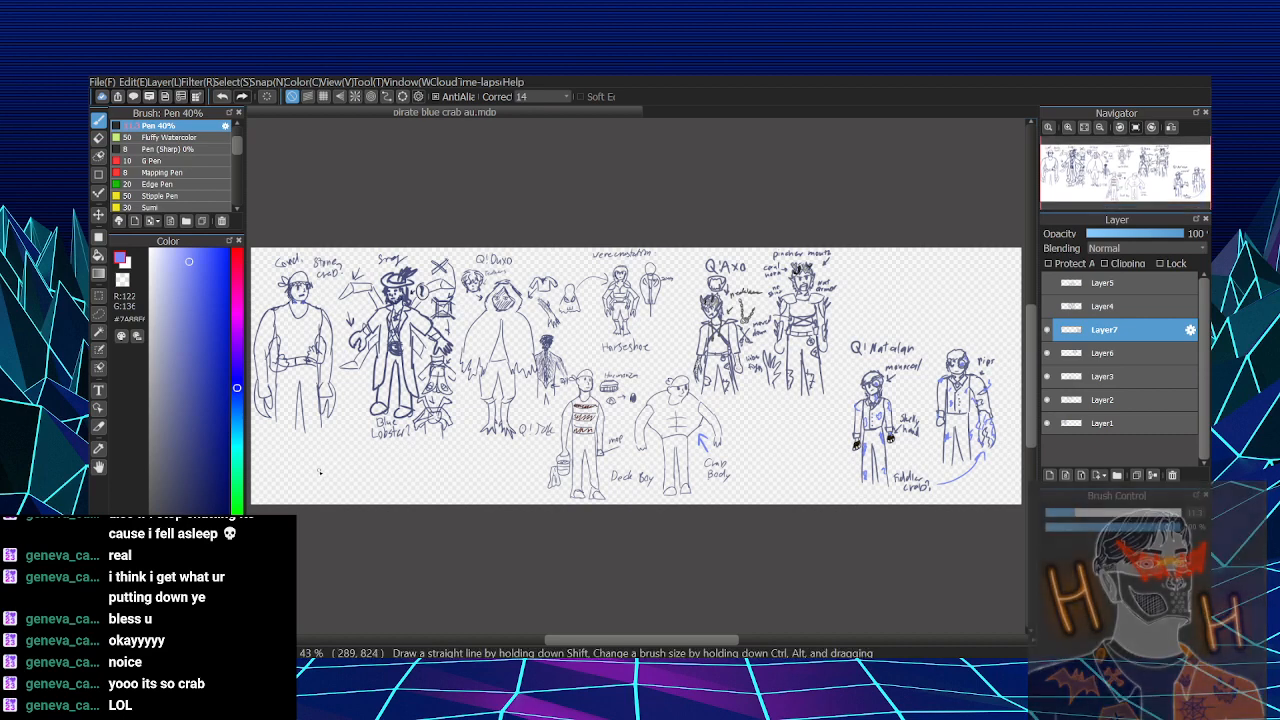
- Try a zigzag scribble below the blue lobster sketch, undo it, and change the pen colour to orange-brown
mouse_move(319, 471)
left_mouse_down()
mouse_move(325, 445)
mouse_move(348, 495)
mouse_move(370, 450)
mouse_move(394, 483)
left_mouse_up()
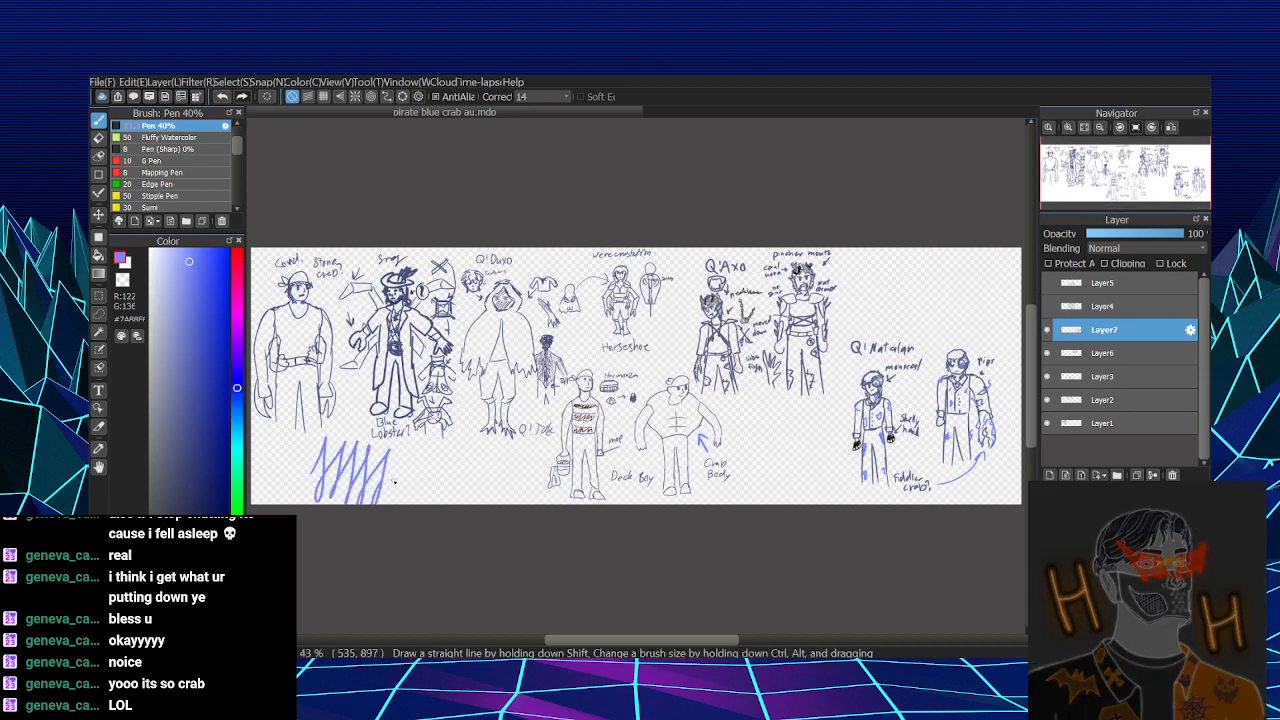
key("ctrl+z")
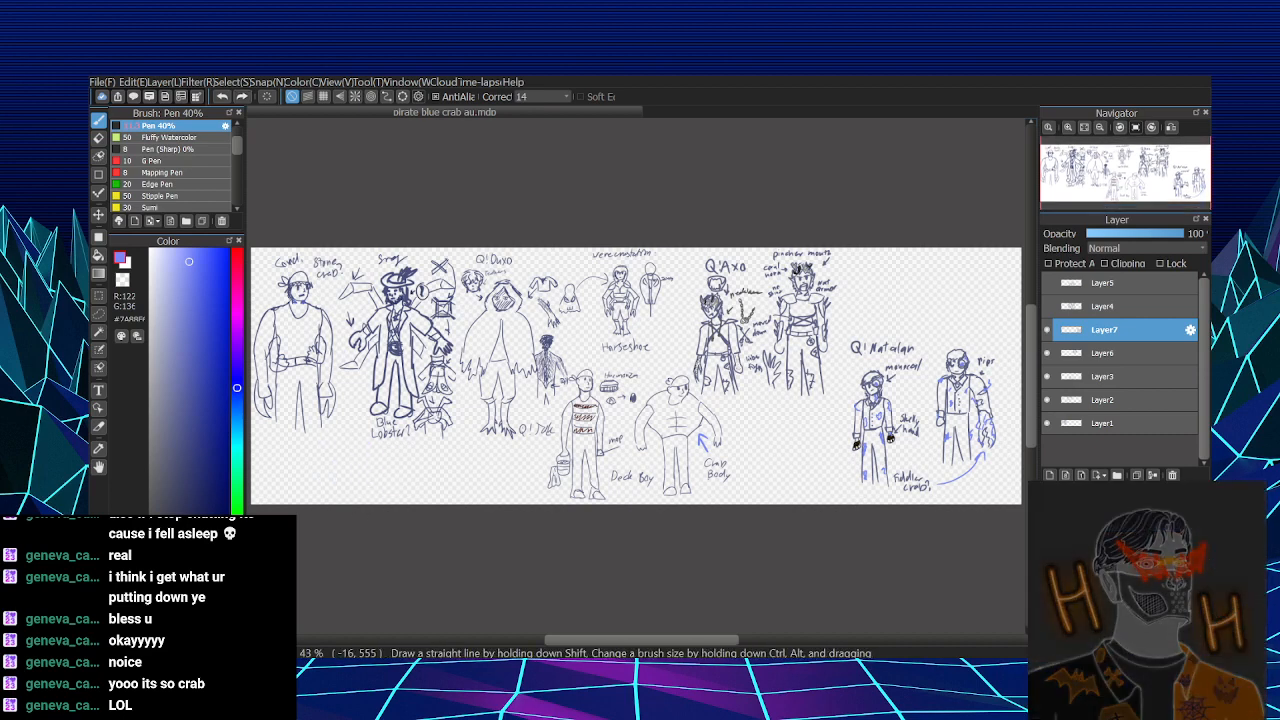
left_click(237, 605)
left_click_drag(208, 520, 222, 398)
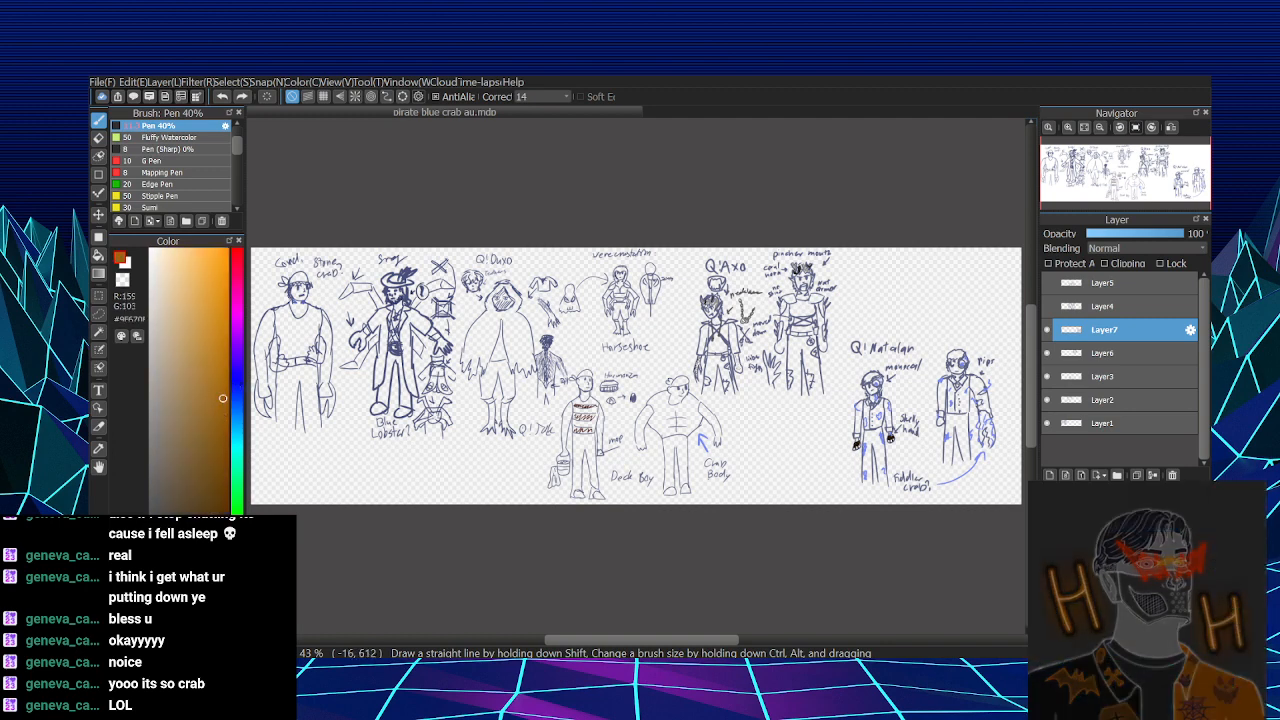
left_click(237, 611)
- Scribble an orange-brown zigzag in the empty space below the blue lobster, undoing the earlier attempts
left_click_drag(338, 475, 349, 512)
mouse_move(389, 448)
left_mouse_down()
mouse_move(382, 474)
mouse_move(434, 458)
left_mouse_up()
key("ctrl+z")
mouse_move(348, 470)
left_mouse_down()
mouse_move(379, 495)
mouse_move(403, 460)
mouse_move(387, 499)
mouse_move(427, 463)
left_mouse_up()
key("ctrl+z")
mouse_move(349, 475)
left_mouse_down()
mouse_move(380, 468)
mouse_move(375, 505)
mouse_move(433, 451)
mouse_move(417, 496)
mouse_move(447, 445)
mouse_move(422, 454)
mouse_move(420, 484)
mouse_move(389, 497)
mouse_move(376, 463)
mouse_move(375, 494)
left_mouse_up()
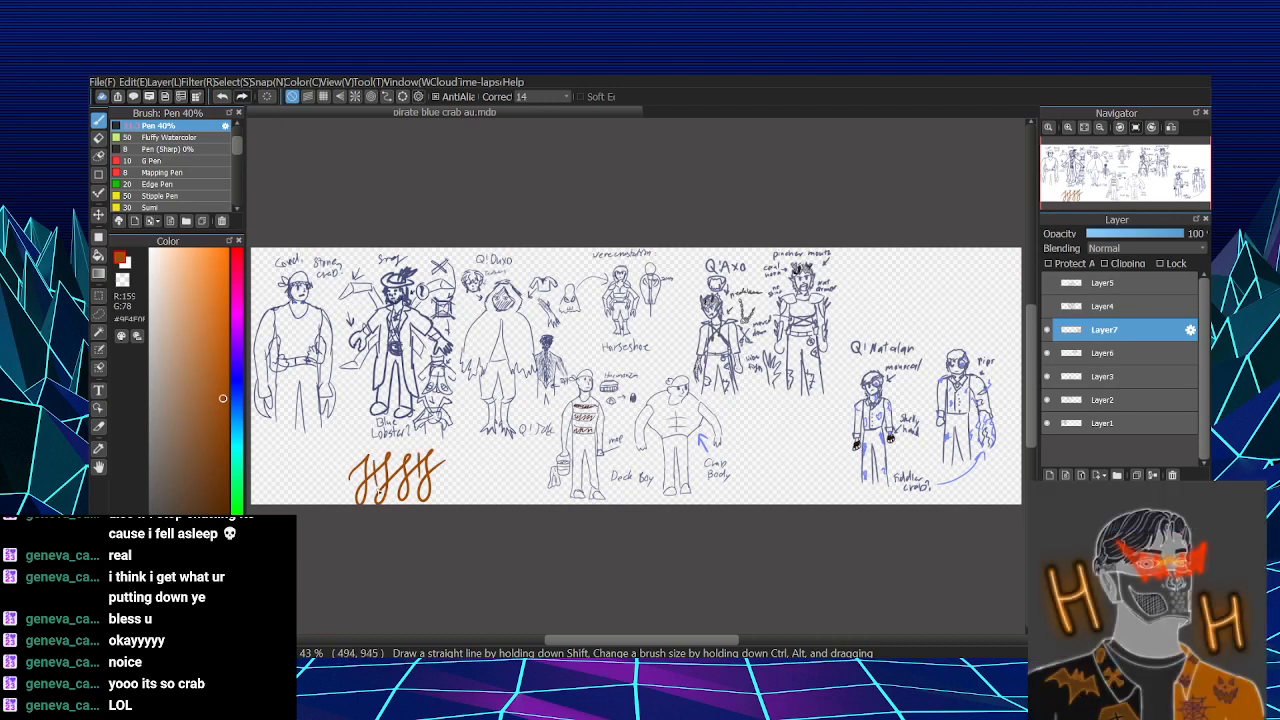